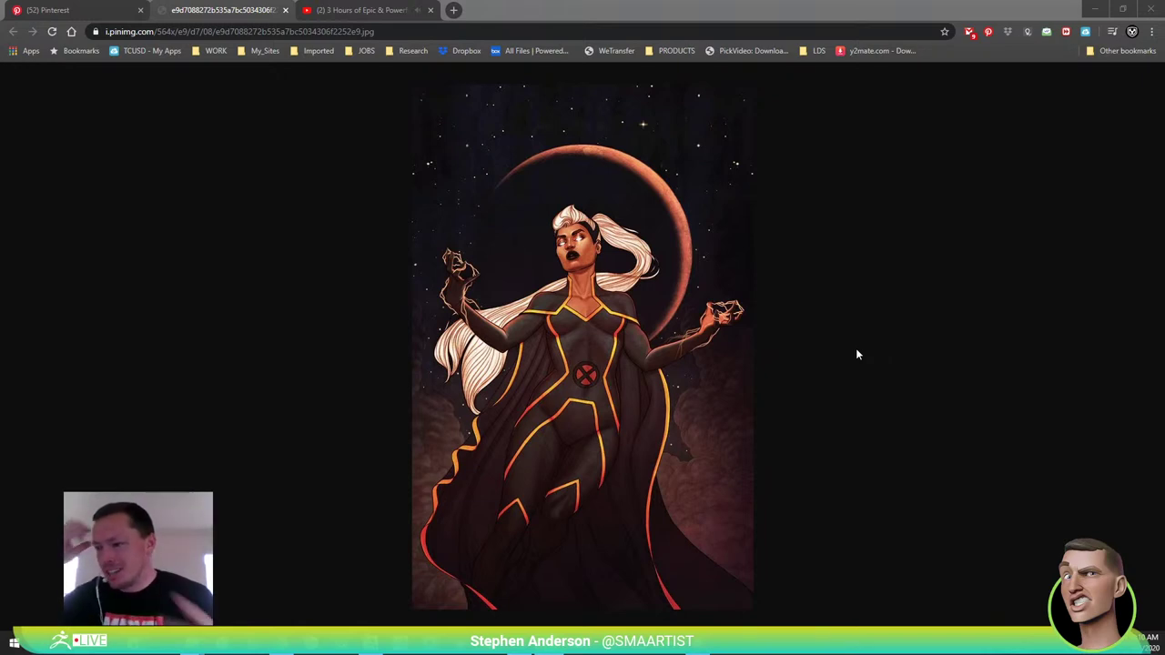
Switch from the browser's Storm reference picture to ZBrush
left_click(375, 644)
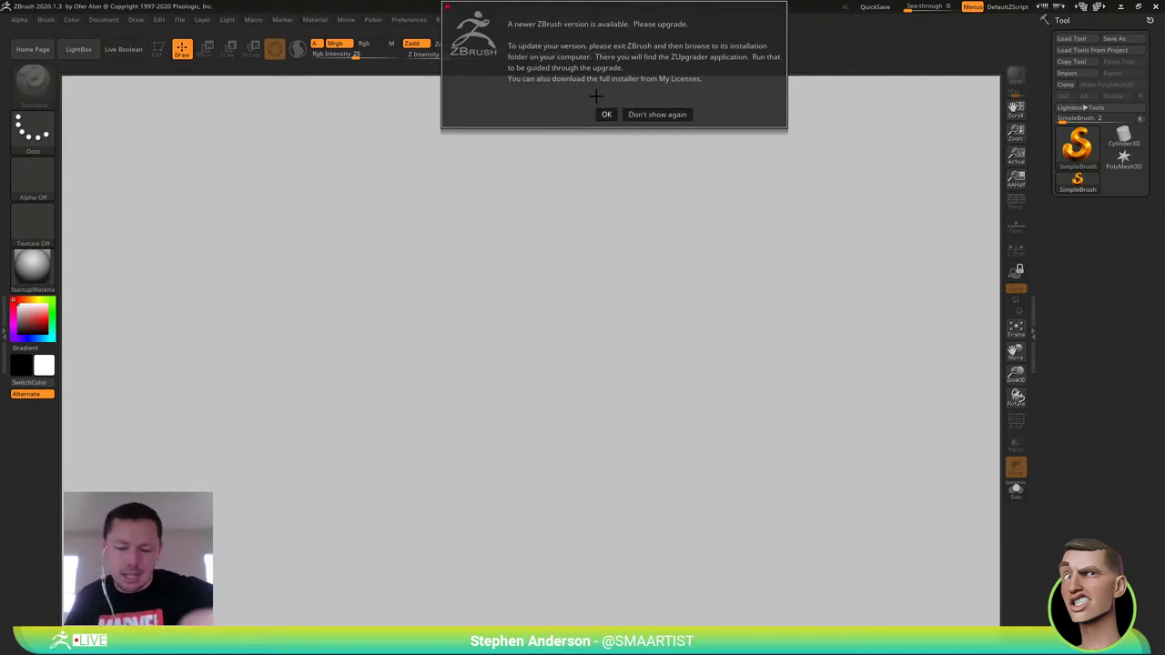
key("Print")
left_click_drag(433, 1, 797, 150)
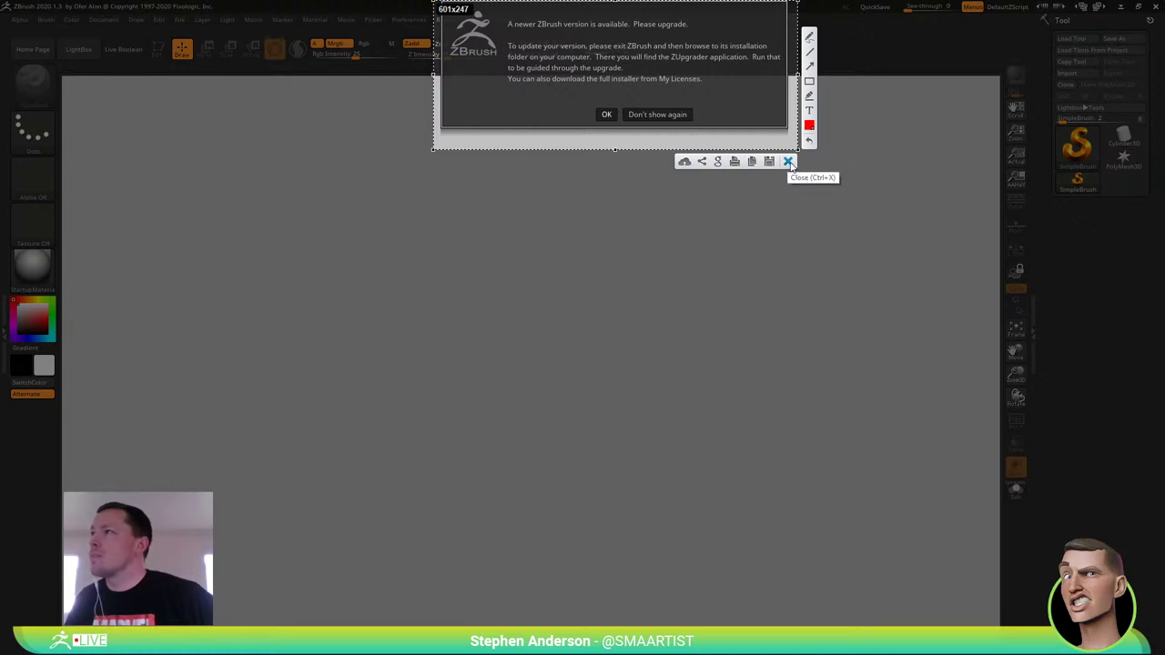
left_click(788, 162)
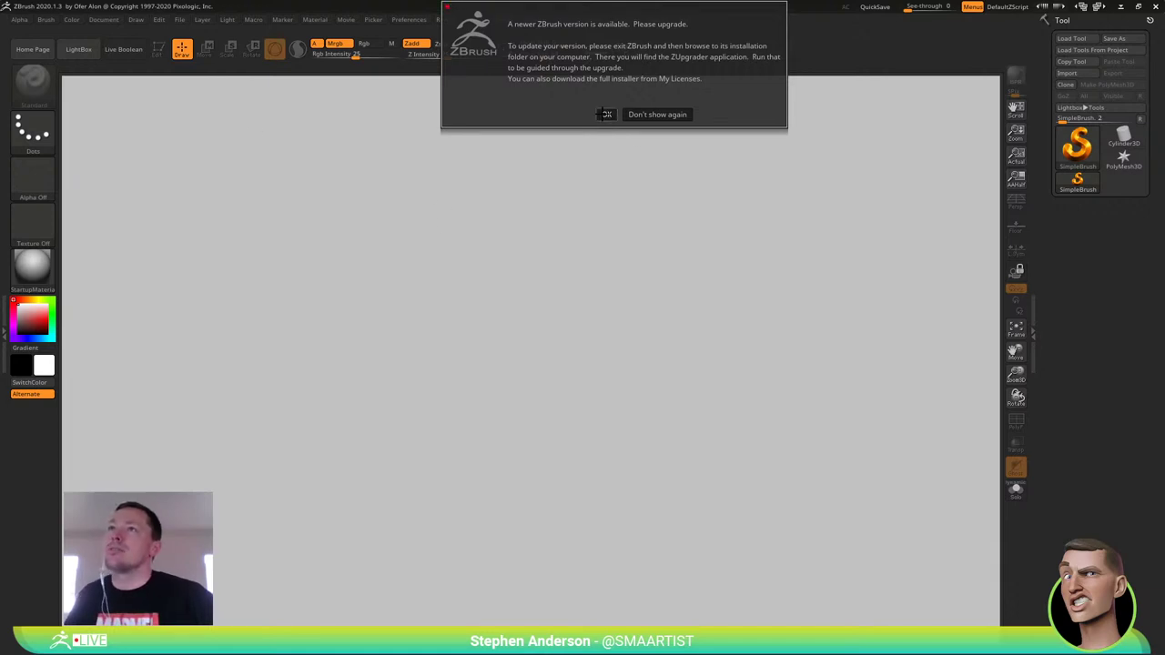
Dismiss the upgrade notice, then load the Nini_03 tool from the _Nini folder and frame it in Edit mode
left_click(605, 113)
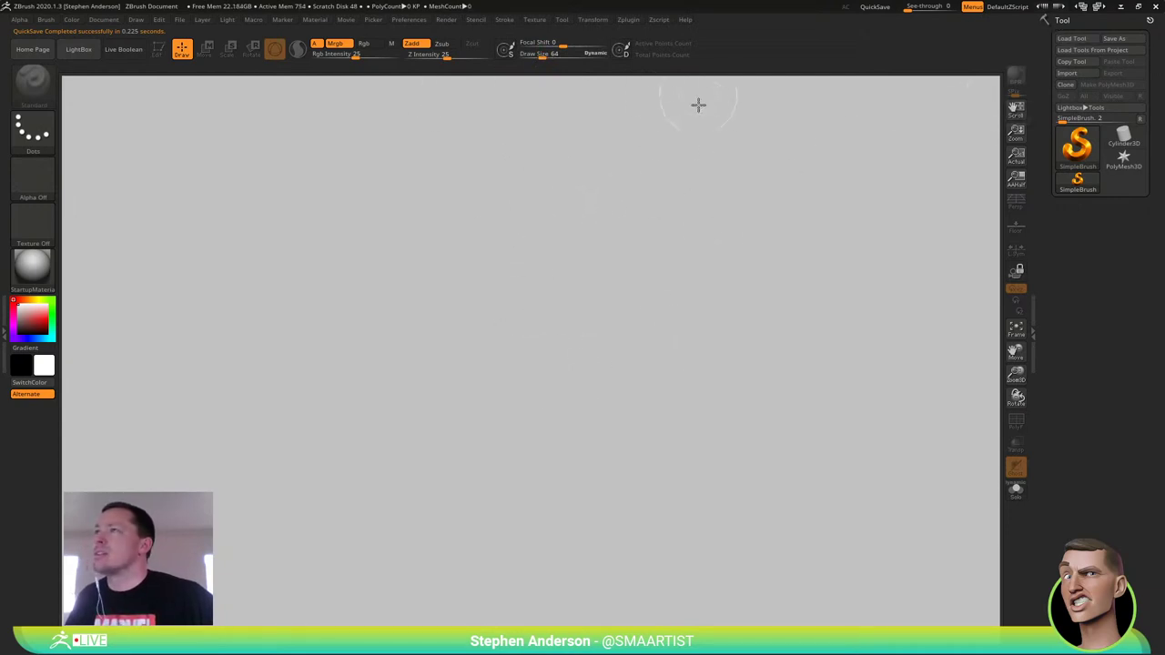
left_click(1071, 38)
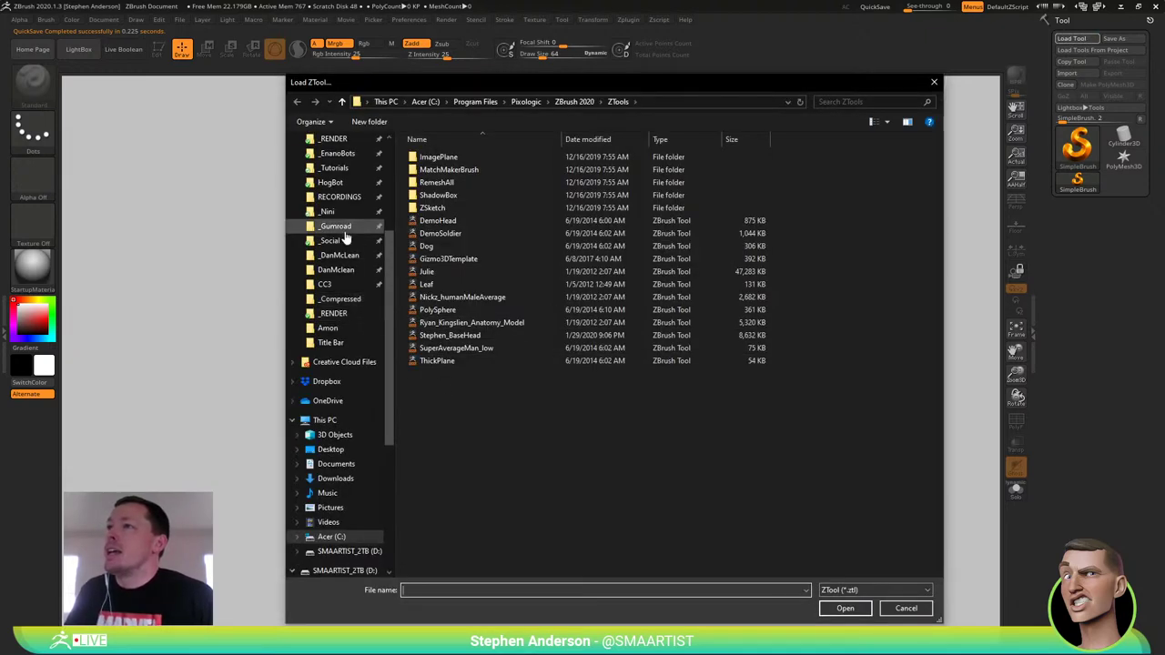
left_click(326, 211)
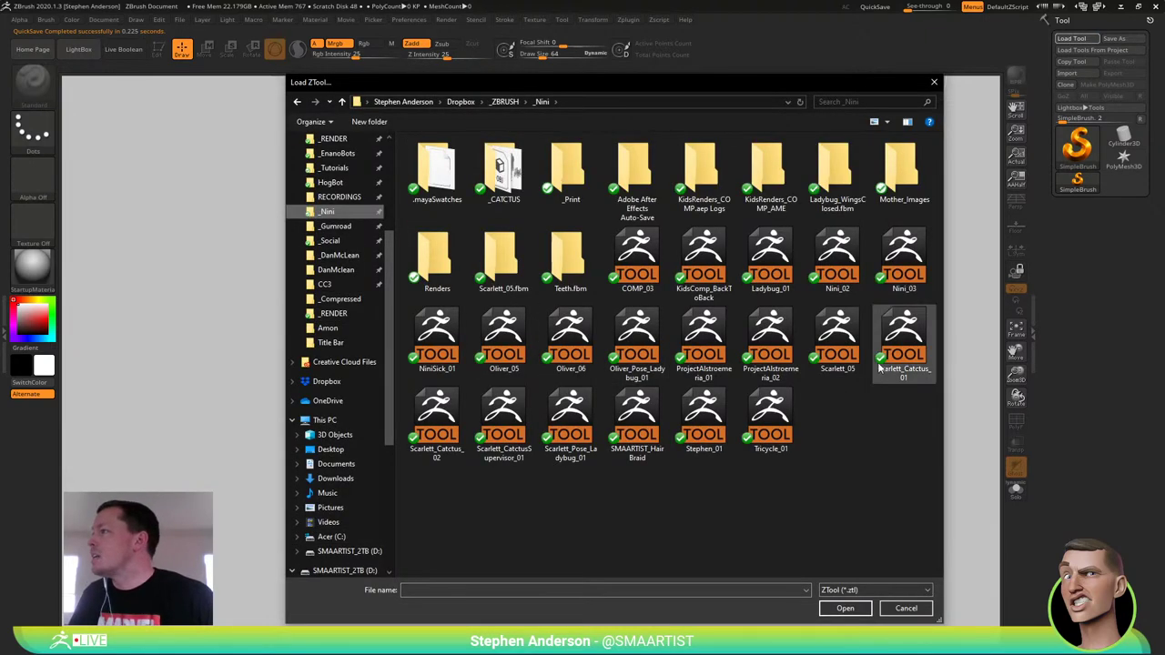
double_click(895, 262)
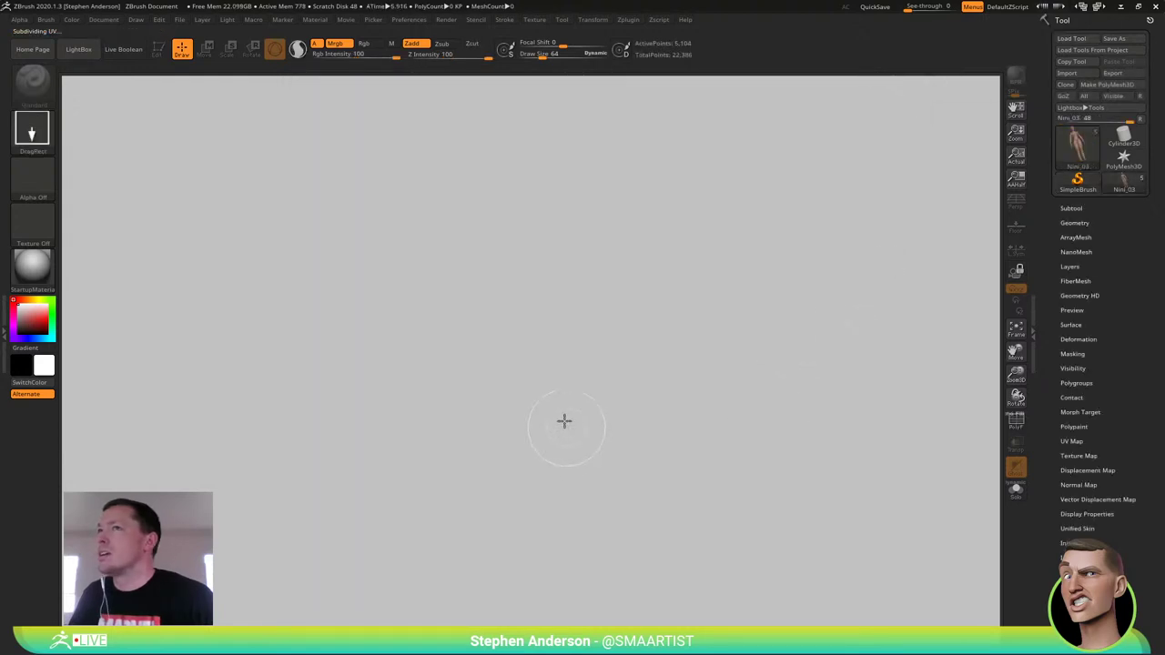
key("t")
key("f")
Import the Storm image from the _LIVE project folder _CharactersForFun as a texture
left_click_drag(795, 308, 771, 324)
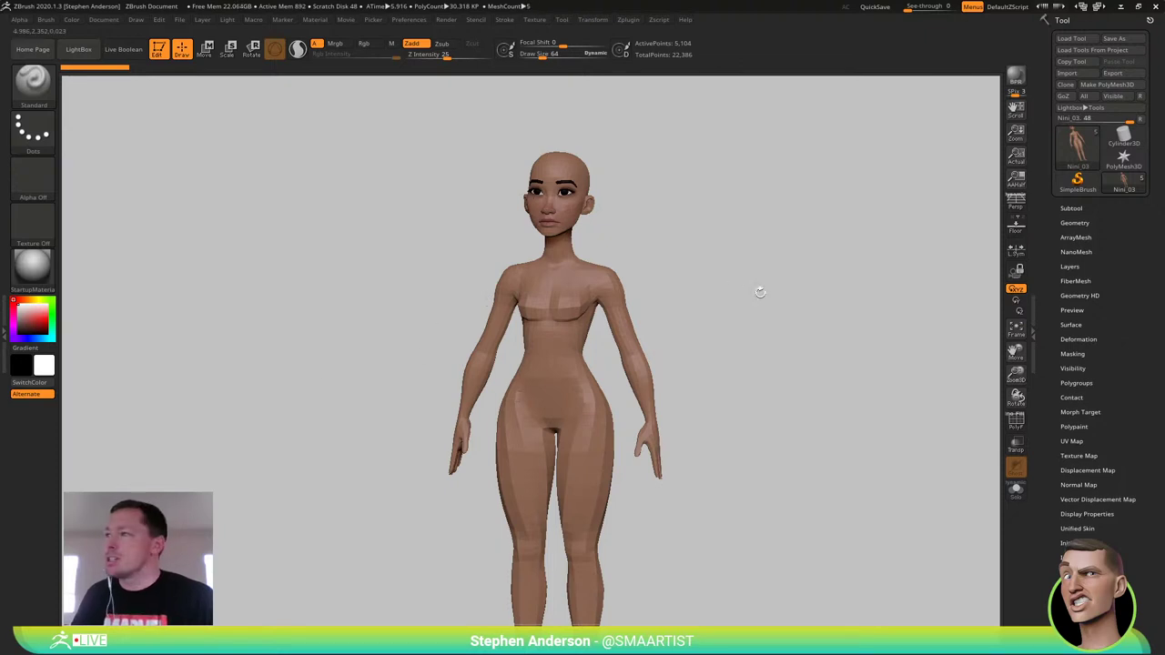
left_click_drag(759, 291, 743, 317)
mouse_move(667, 218)
left_mouse_down()
mouse_move(616, 216)
mouse_move(668, 241)
left_mouse_up()
right_click_drag(584, 219, 605, 316, "ctrl")
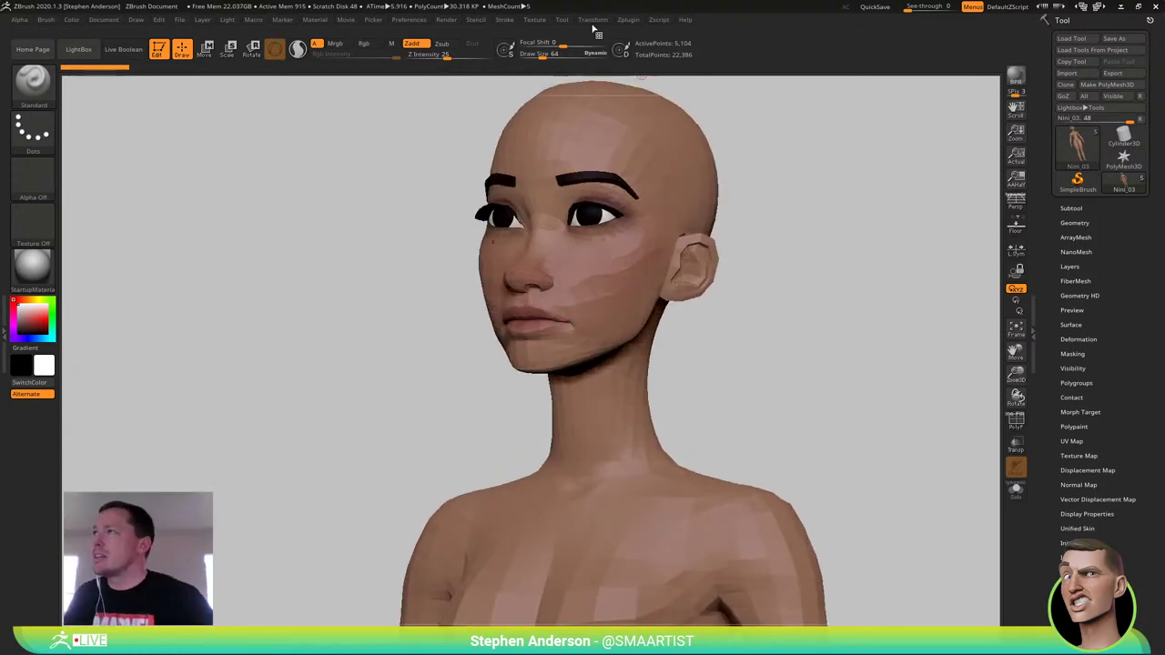
left_click(538, 20)
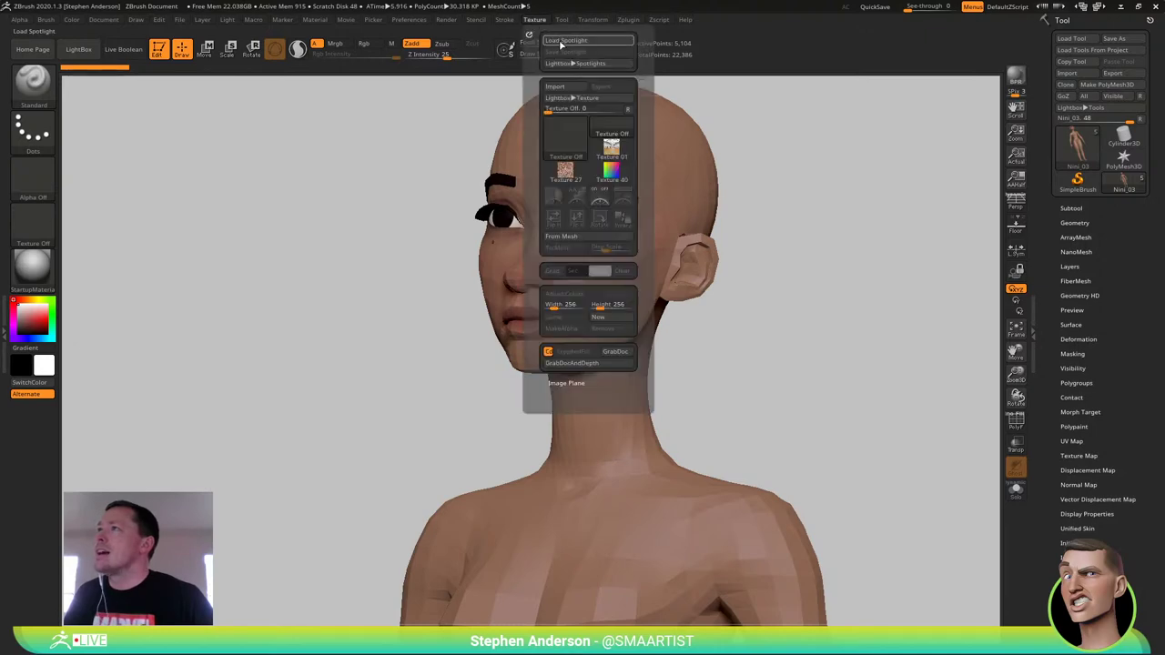
left_click(577, 86)
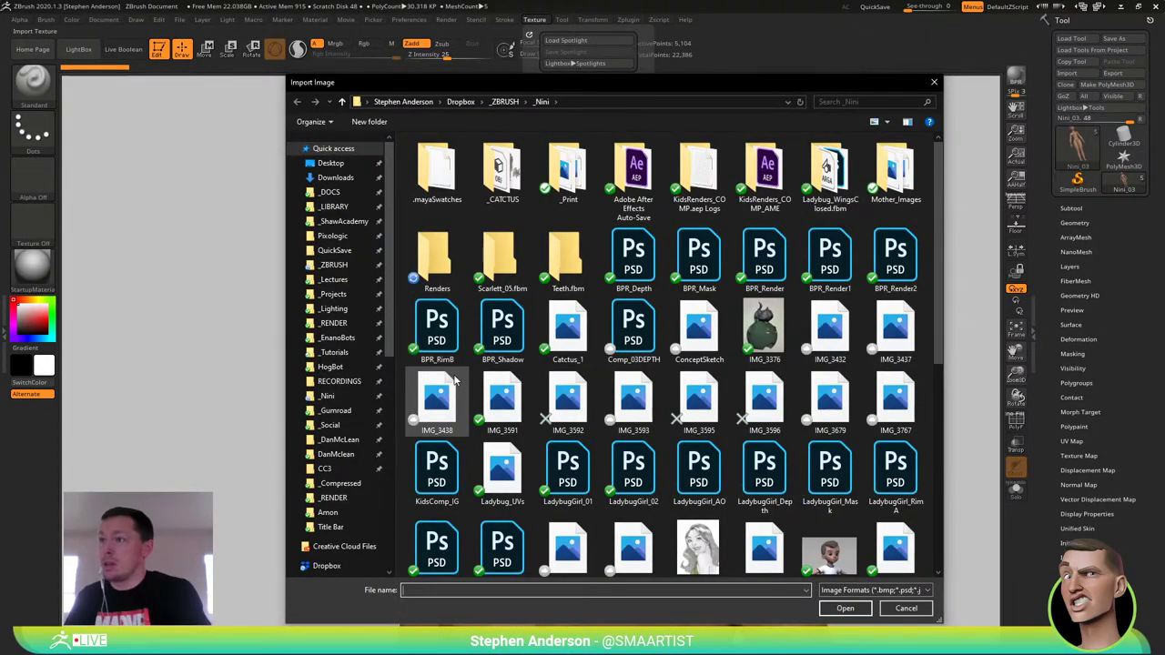
left_click(332, 264)
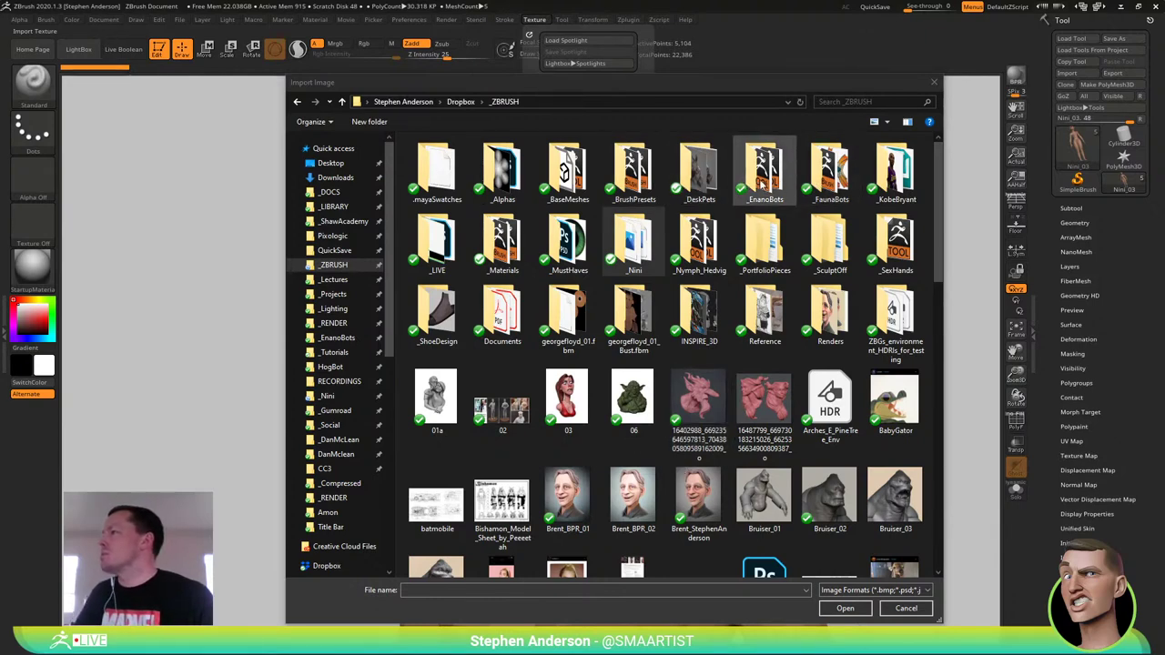
double_click(436, 244)
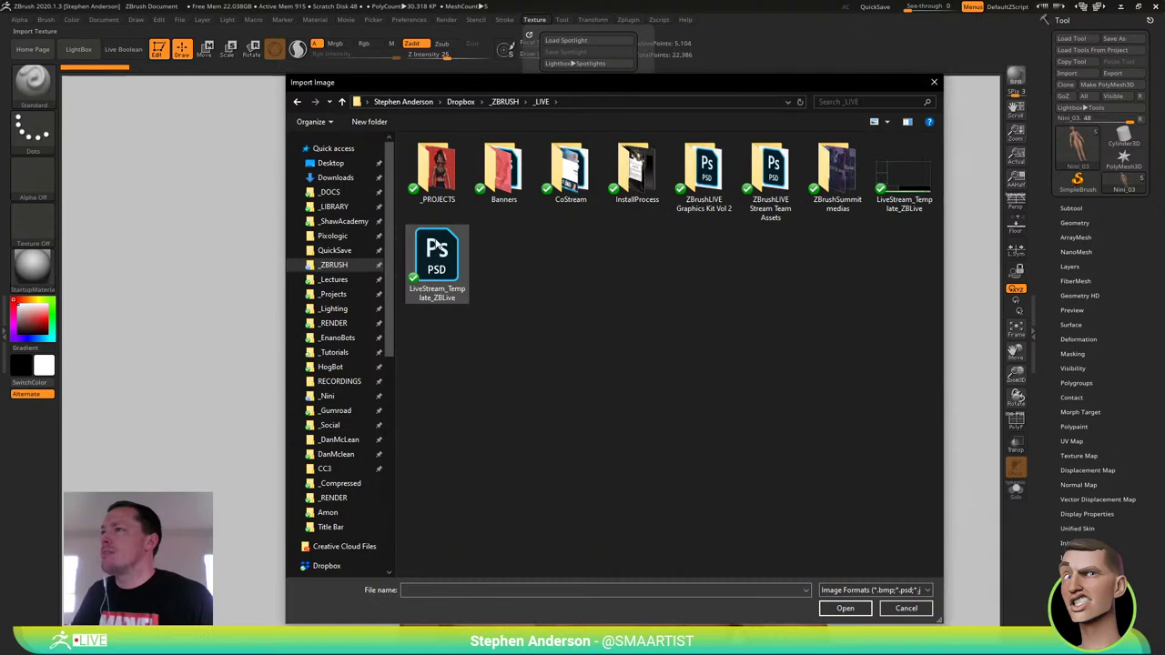
double_click(435, 170)
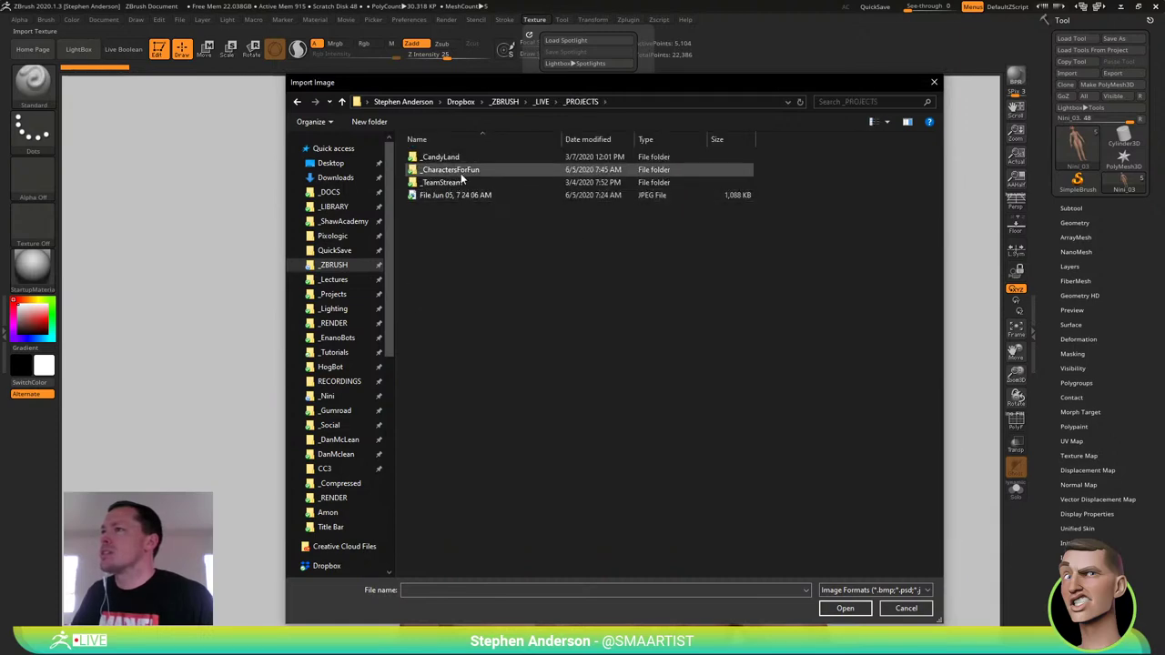
double_click(459, 171)
double_click(439, 177)
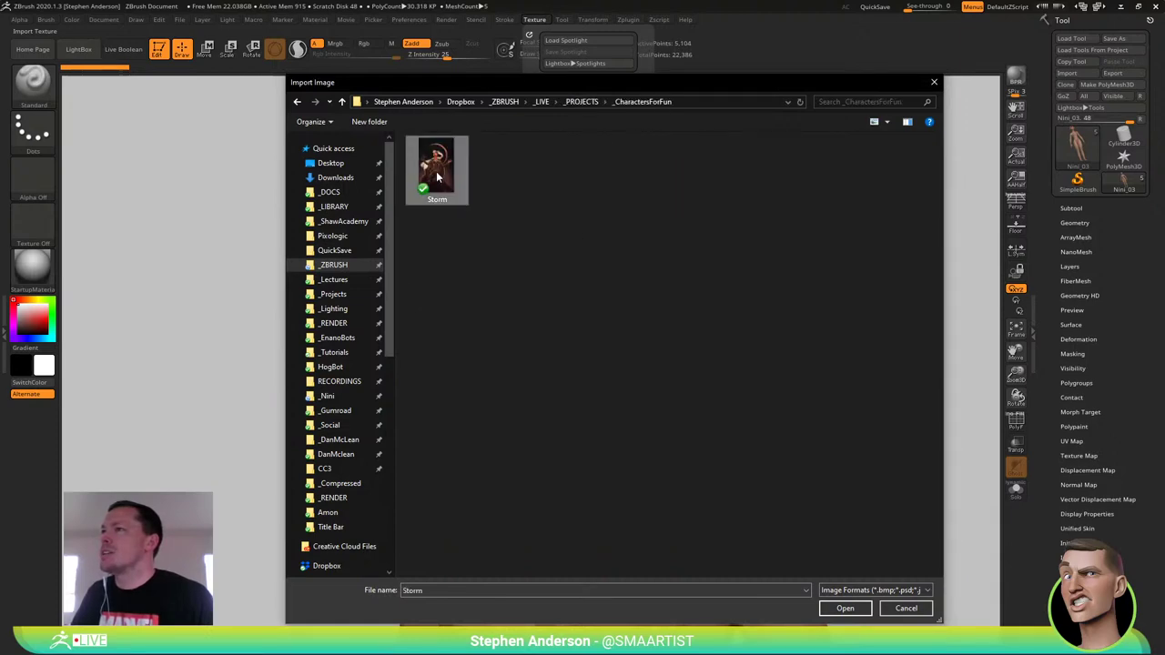
Add the Storm texture to Spotlight, shrink it beside the model's head, make it fully opaque, and leave Spotlight editing
left_click(535, 19)
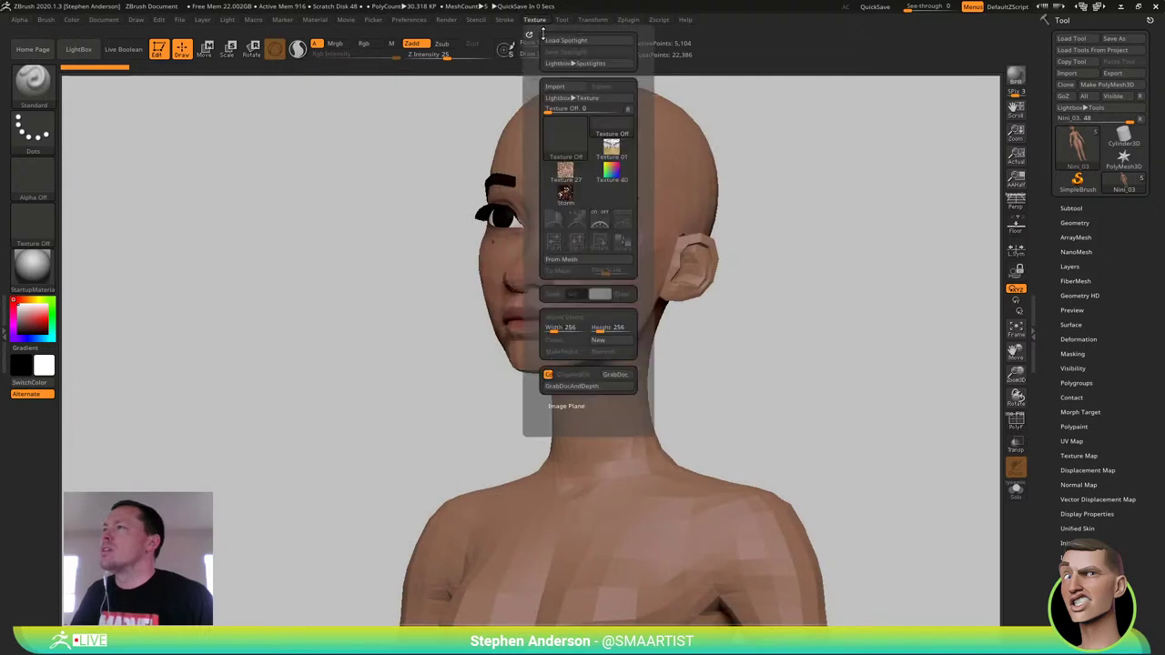
left_click(625, 223)
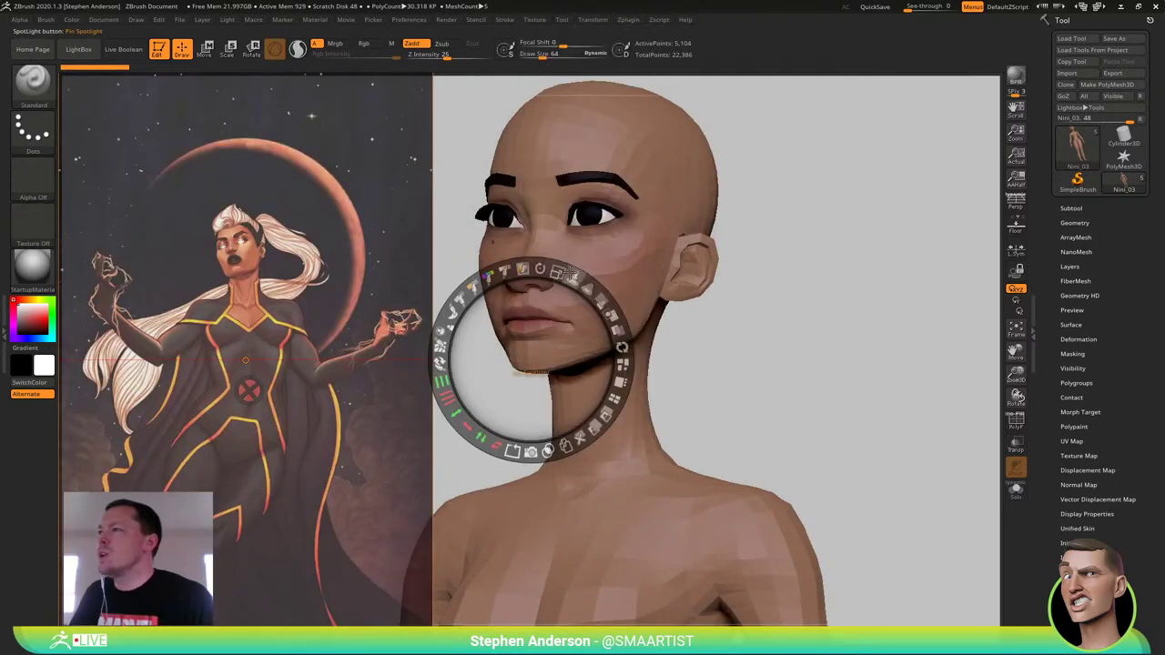
left_click_drag(560, 271, 526, 262)
left_click_drag(542, 320, 426, 174)
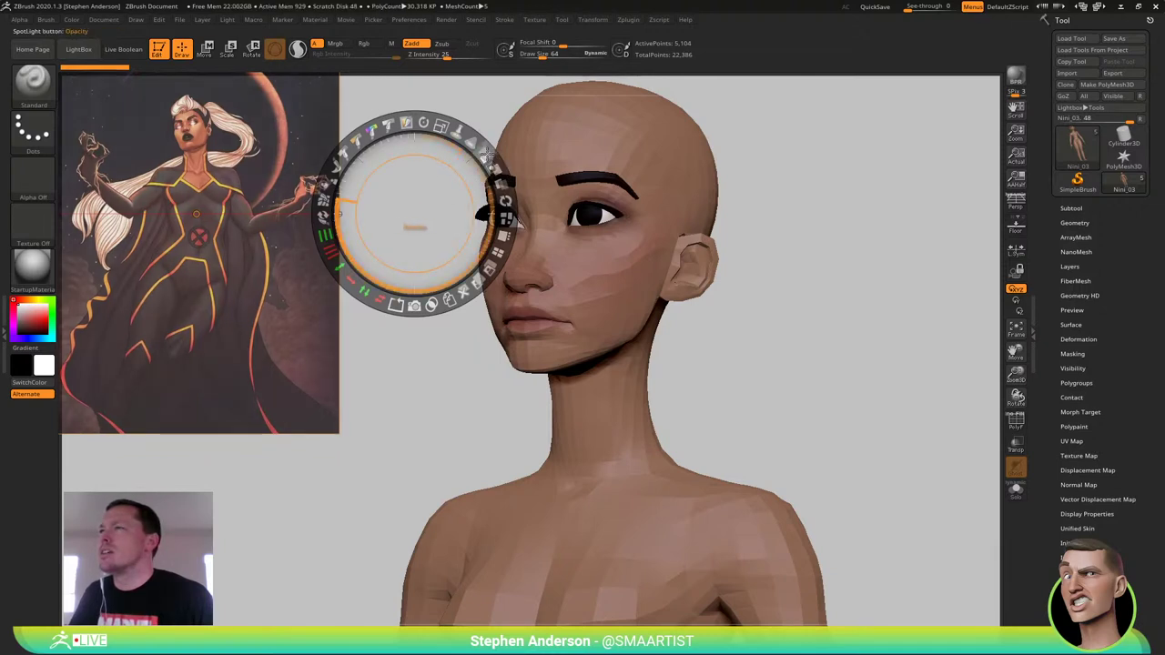
left_click_drag(487, 157, 523, 288)
key("z")
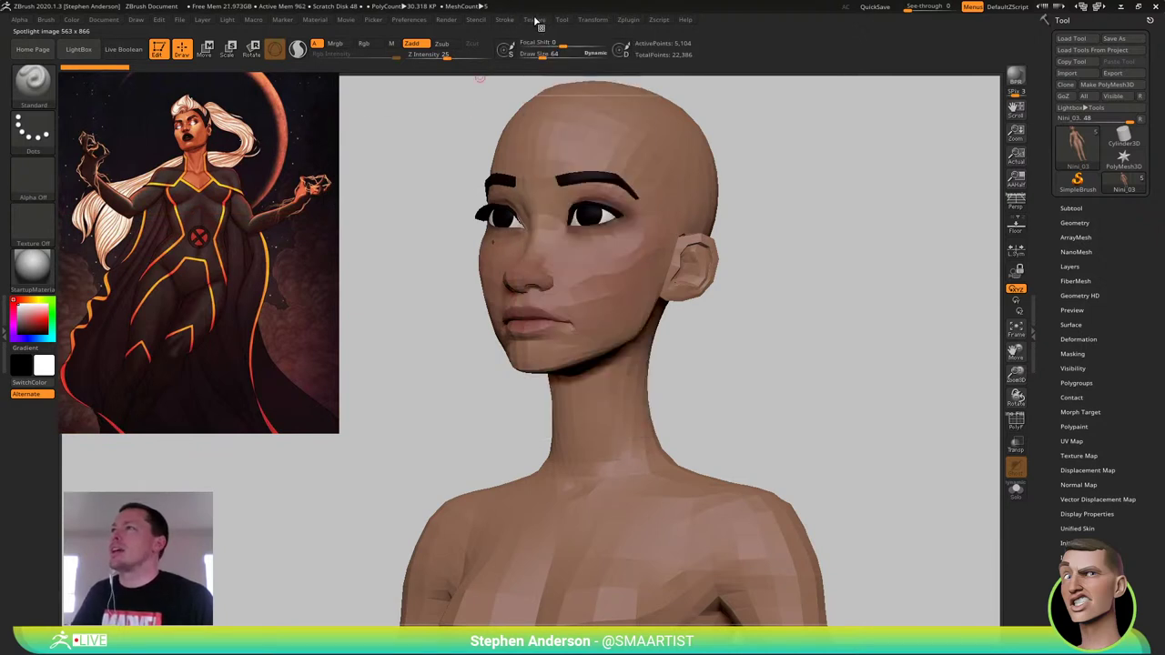
Save the Spotlight as Storm_Spotlight in the _CharactersForFun folder
left_click(535, 19)
left_click(565, 52)
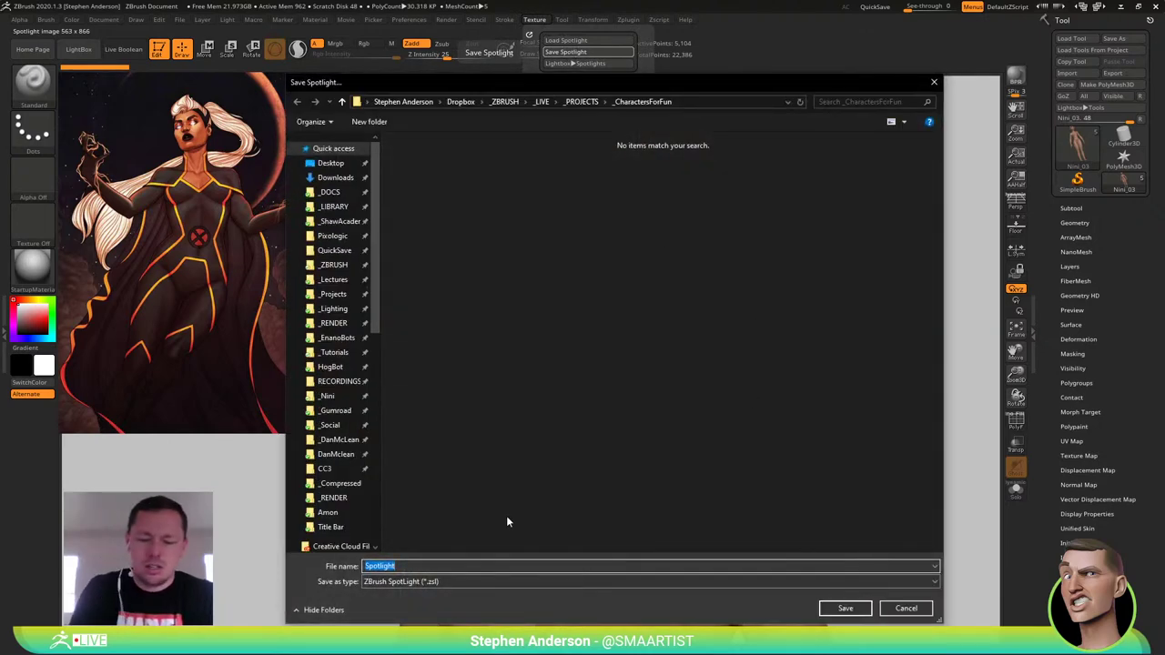
type("Storm")
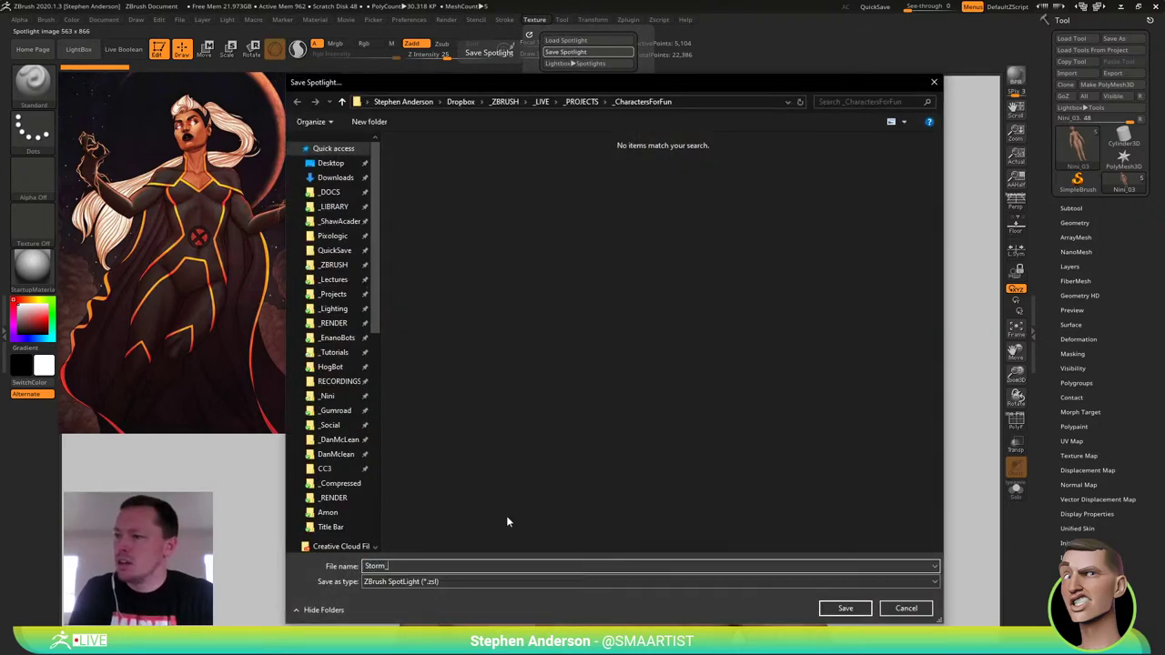
type("_Spotlight")
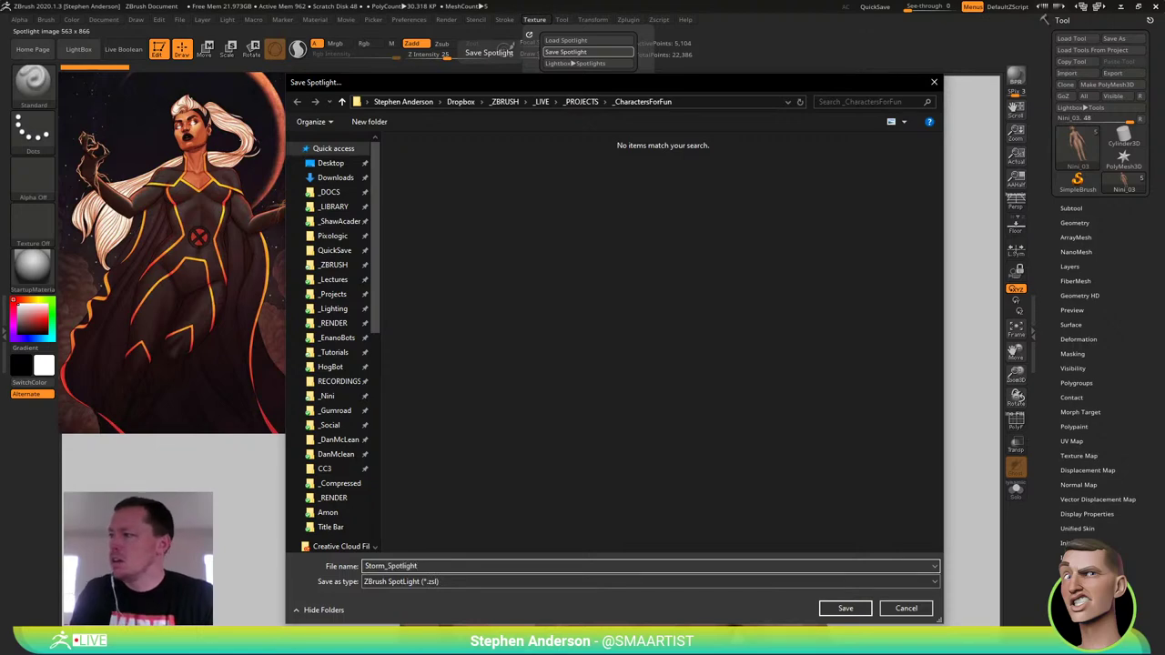
key("Return")
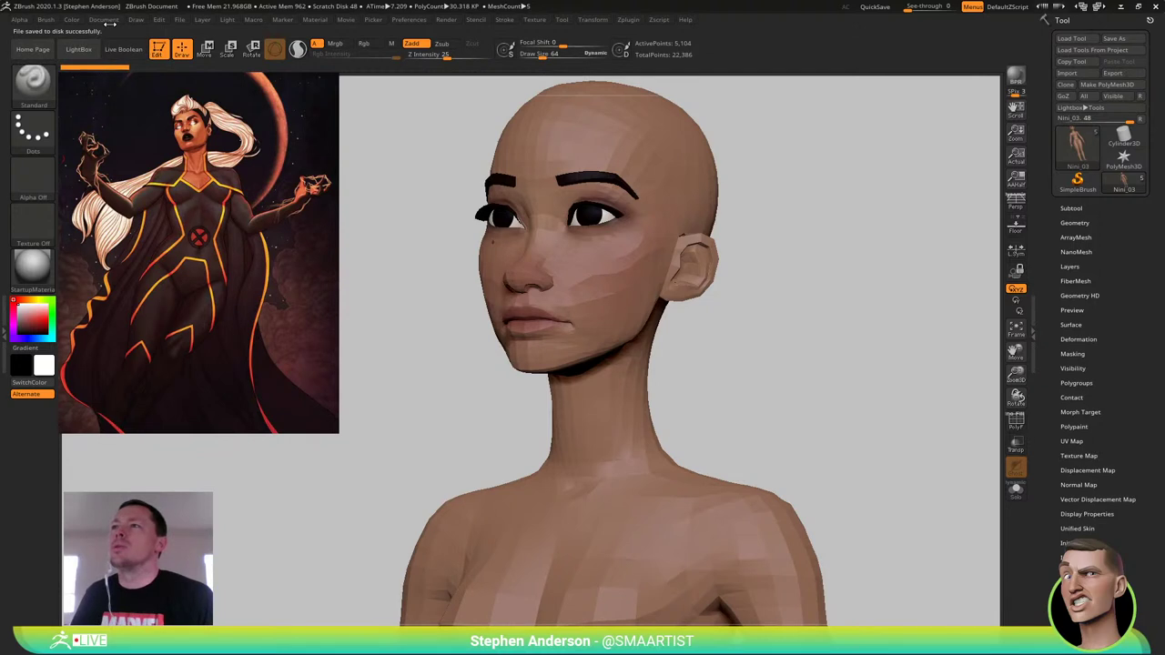
Turn off Spotlight projection in the brush's Samples settings
left_click(51, 21)
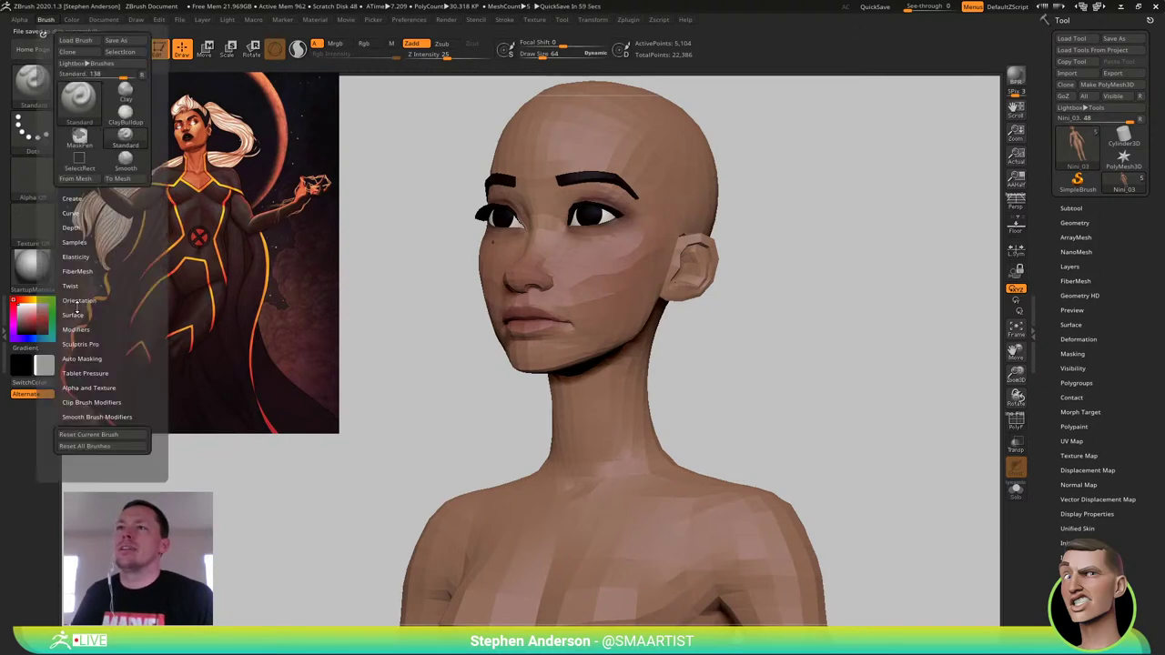
left_click(78, 242)
left_click(119, 346)
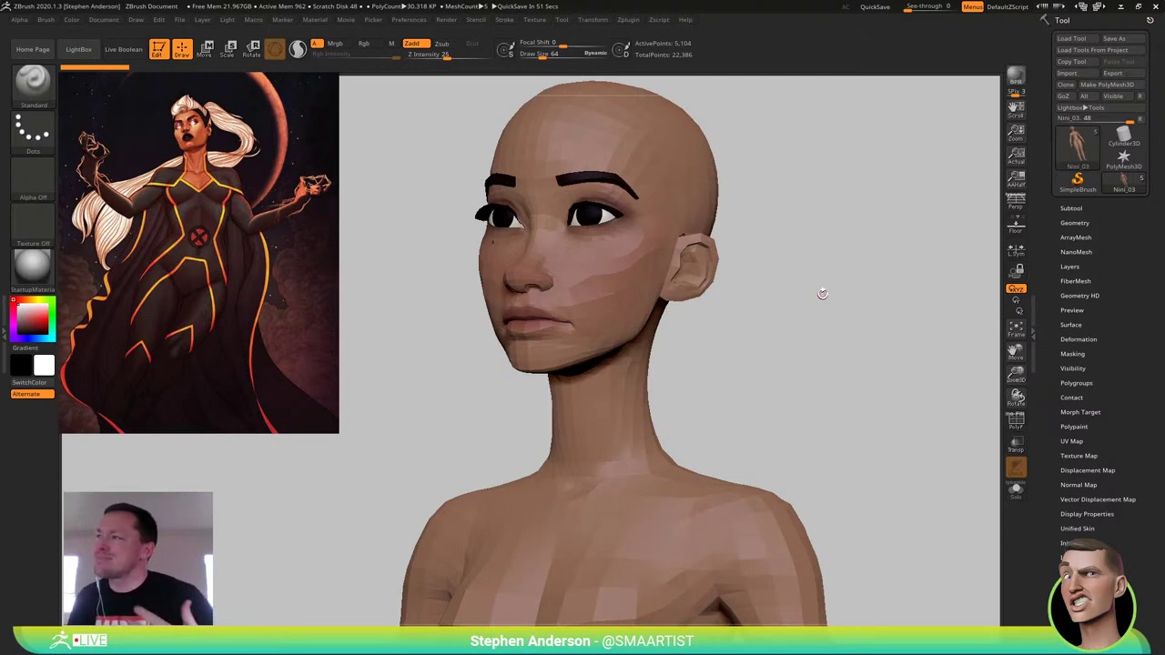
Select the Move brush and set its draw size to 1000
mouse_move(743, 322)
left_mouse_down()
mouse_move(798, 312)
mouse_move(767, 324)
mouse_move(832, 340)
mouse_move(816, 353)
mouse_move(819, 395)
mouse_move(695, 425)
mouse_move(716, 427)
mouse_move(679, 417)
left_mouse_up()
key("s")
key("b")
key("m")
key("v")
key("s")
key("s")
mouse_move(679, 417)
right_mouse_down()
mouse_move(632, 420)
mouse_move(701, 514)
mouse_move(629, 395)
right_mouse_up()
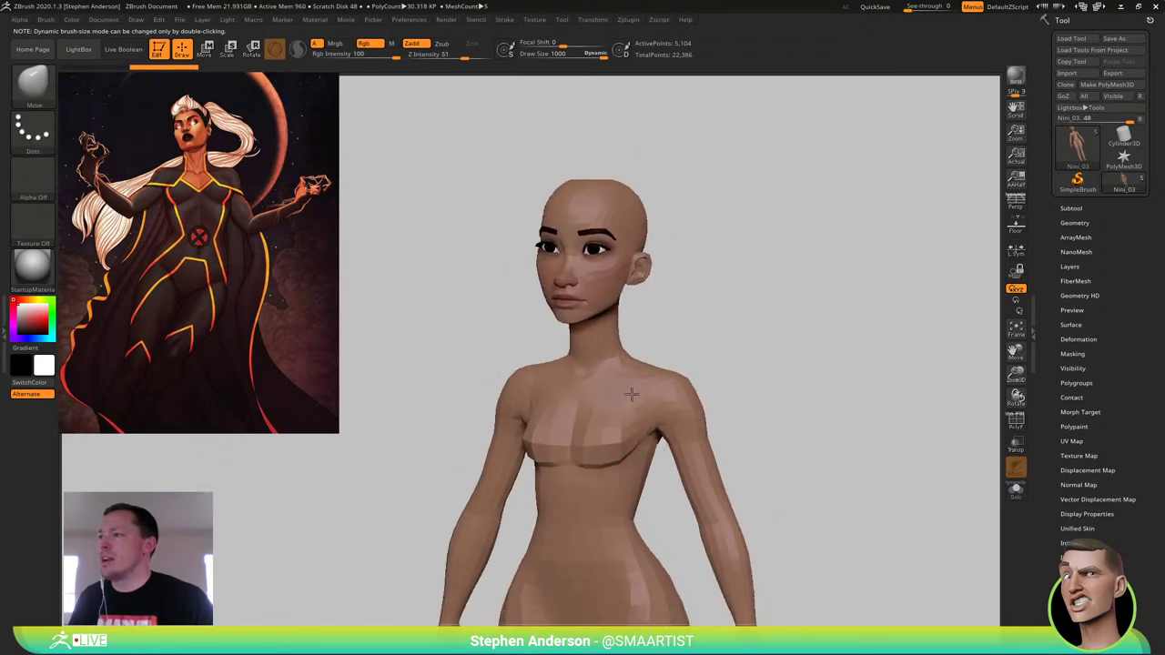
Nudge the jawline below the cheek with the Move brush and set the draw size to 829
mouse_move(652, 453)
right_mouse_down("alt")
mouse_move(644, 396)
mouse_move(575, 391)
right_mouse_up("alt")
right_click_drag(575, 345, 584, 482, "alt")
mouse_move(584, 483)
right_mouse_down("ctrl")
mouse_move(590, 416)
mouse_move(595, 459)
right_mouse_up("ctrl")
mouse_move(595, 459)
right_mouse_down()
mouse_move(624, 412)
mouse_move(650, 402)
mouse_move(636, 392)
mouse_move(625, 443)
mouse_move(678, 479)
mouse_move(699, 517)
right_mouse_up()
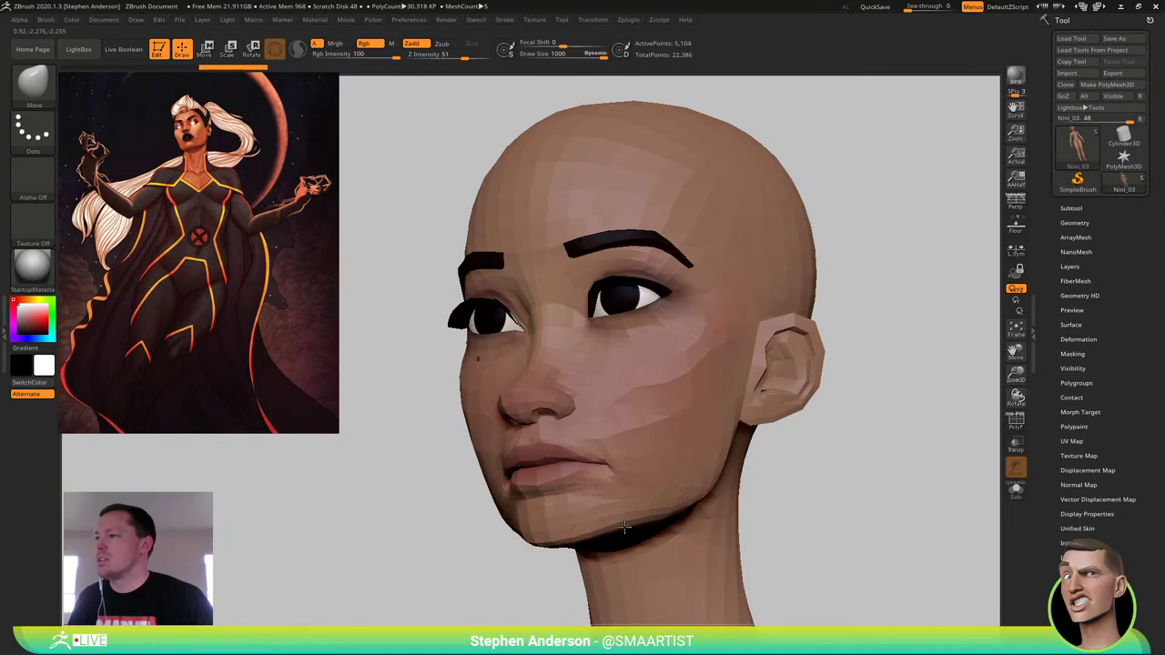
left_click_drag(625, 530, 643, 533)
right_click_drag(642, 533, 582, 402, "ctrl")
mouse_move(583, 403)
right_mouse_down()
mouse_move(617, 461)
mouse_move(646, 412)
right_mouse_up()
key("s")
left_click_drag(646, 414, 633, 422)
right_click_drag(631, 422, 640, 418)
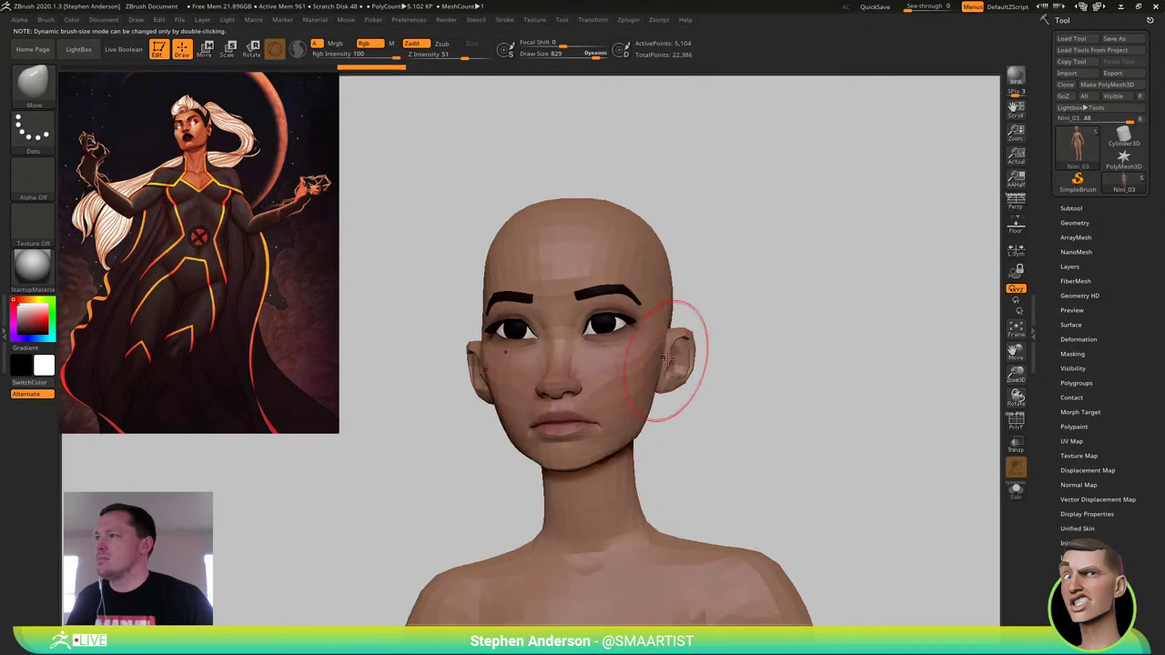
Turn on PolyFrame and examine the topology and polygroups of the face profile and ear
right_click_drag(707, 364, 728, 452)
right_click_drag(671, 395, 608, 385)
key("shift+f")
right_click_drag(717, 370, 789, 353)
right_click_drag(790, 353, 742, 289, "ctrl")
right_click_drag(637, 291, 591, 281)
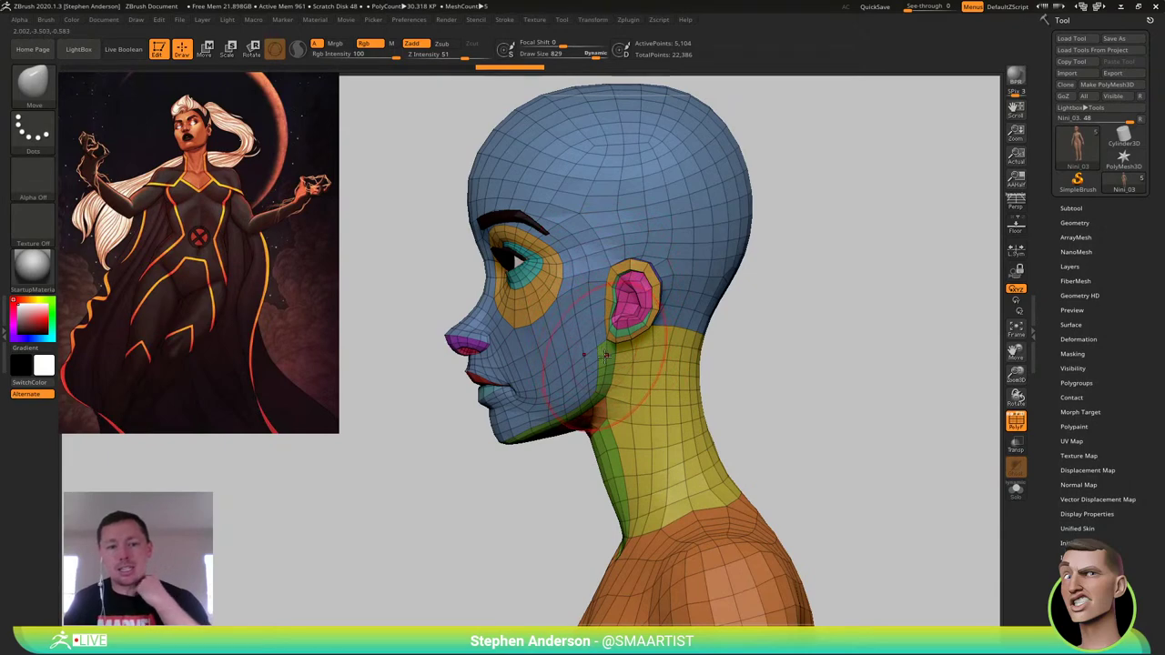
right_click_drag(615, 343, 641, 320)
mouse_move(528, 422)
right_mouse_down()
mouse_move(512, 399)
mouse_move(541, 406)
mouse_move(517, 389)
mouse_move(432, 368)
right_mouse_up()
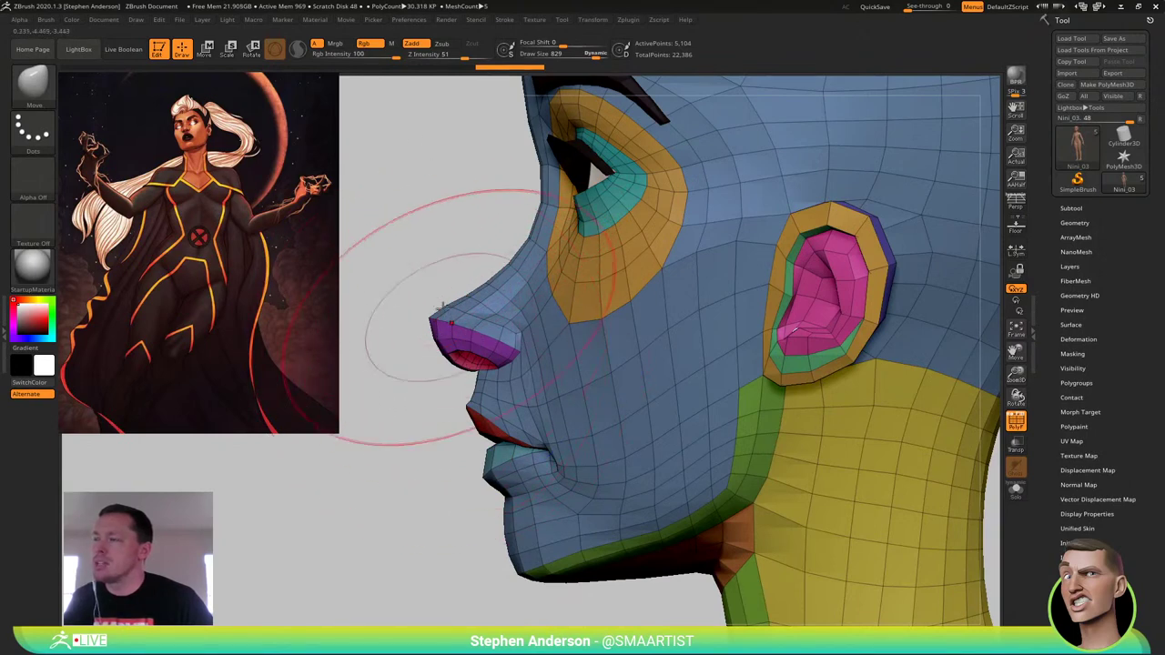
mouse_move(674, 430)
right_mouse_down("ctrl")
mouse_move(672, 419)
mouse_move(728, 420)
mouse_move(655, 415)
mouse_move(657, 377)
right_mouse_up("ctrl")
right_click_drag(657, 377, 788, 442)
right_click_drag(739, 375, 724, 357)
key("w")
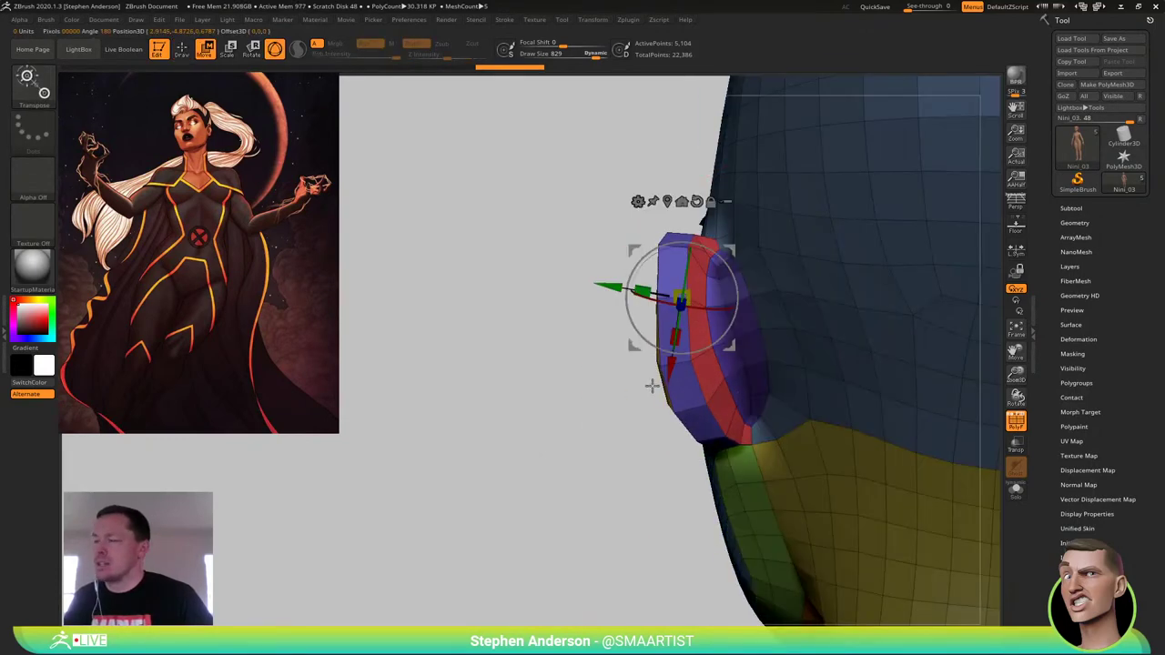
right_click_drag(682, 394, 695, 353)
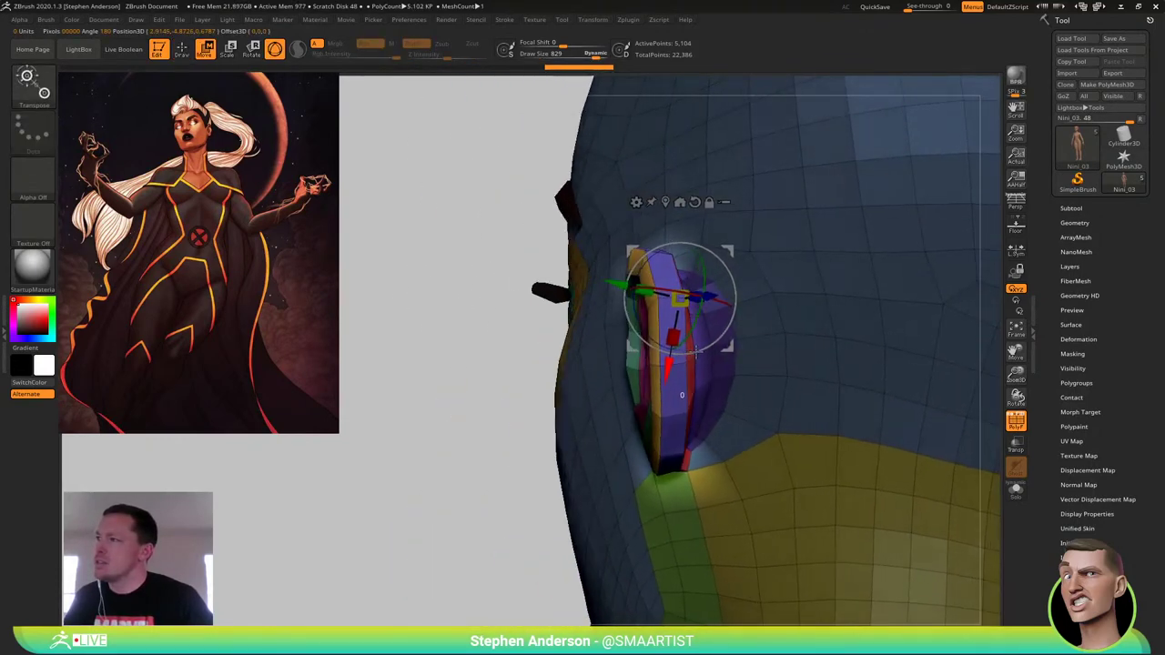
left_click_drag(697, 351, 688, 351)
key("q")
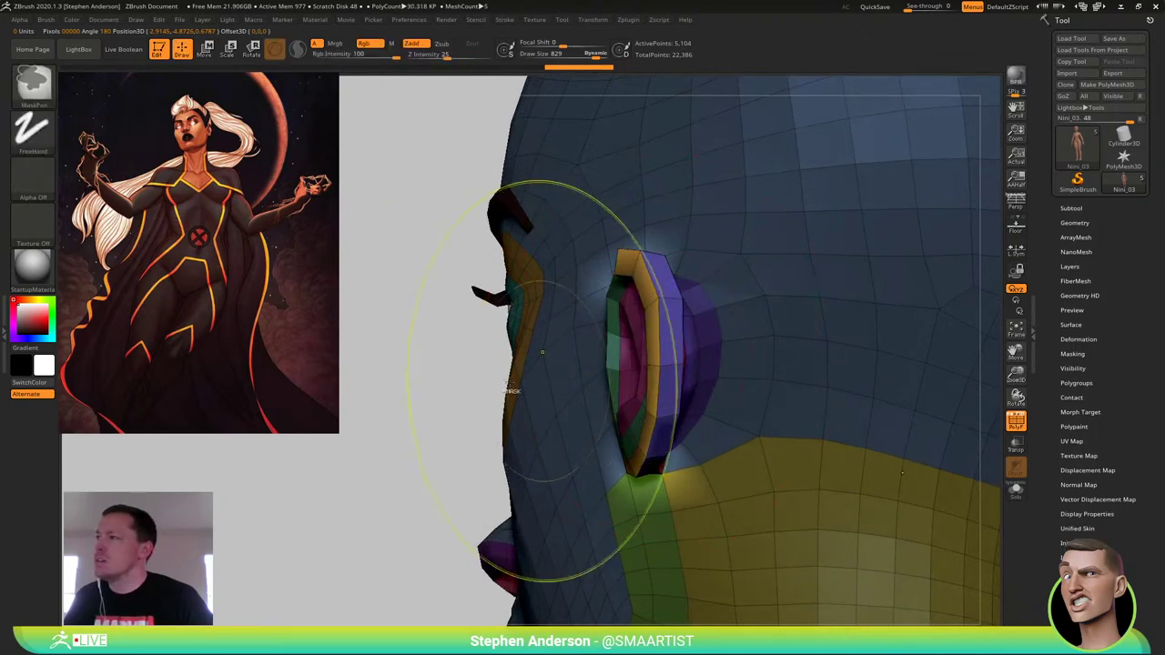
Isolate the polygroups forming the outer rim of the ears by hiding the rest of the body
left_click(658, 298, "ctrl+shift")
right_click_drag(701, 318, 639, 321)
left_click_drag(446, 306, 458, 361, "ctrl+shift")
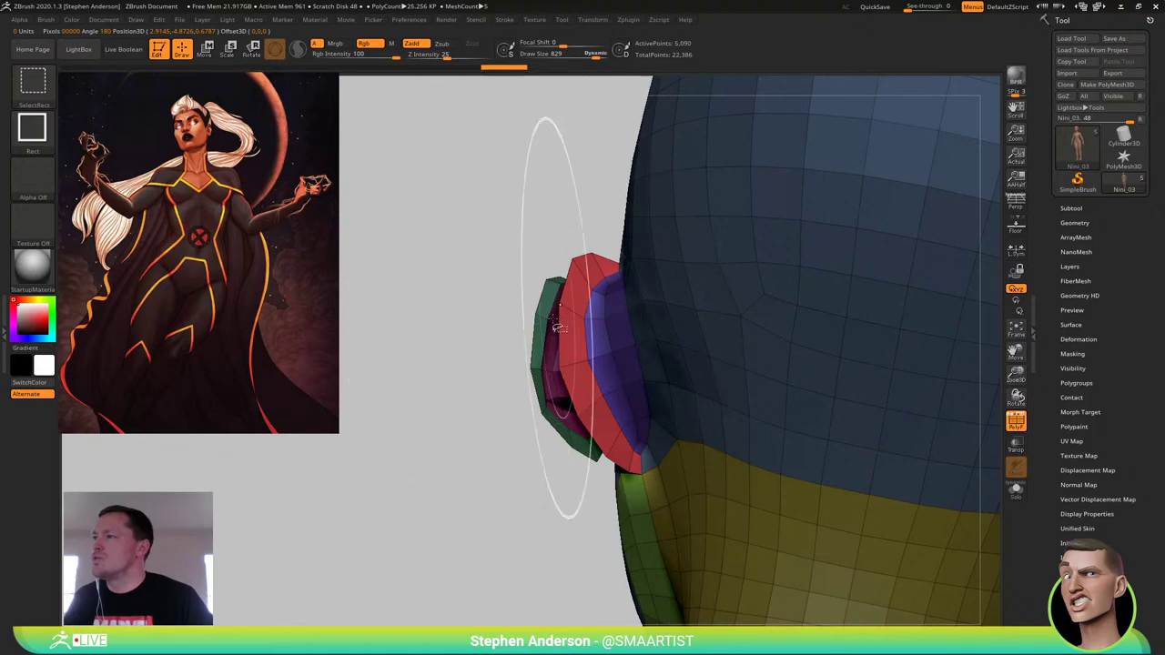
mouse_move(483, 309)
left_mouse_down("ctrl+shift")
mouse_move(491, 349)
mouse_move(630, 328)
left_mouse_up("ctrl+shift")
mouse_move(573, 265)
left_mouse_down("ctrl")
mouse_move(495, 342)
mouse_move(484, 437)
mouse_move(473, 437)
left_mouse_up("ctrl")
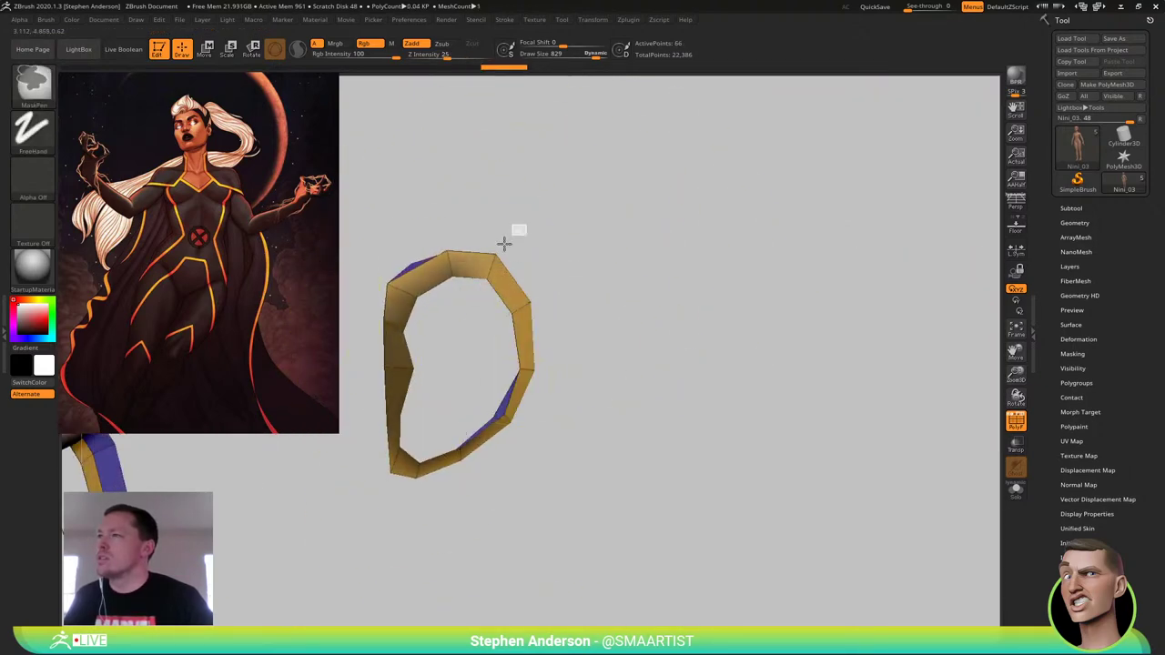
Mask everything except the isolated ear rims, with a soft mask edge, and show the whole body again
left_click_drag(504, 243, 465, 319, "ctrl+alt")
left_click(546, 306, "ctrl")
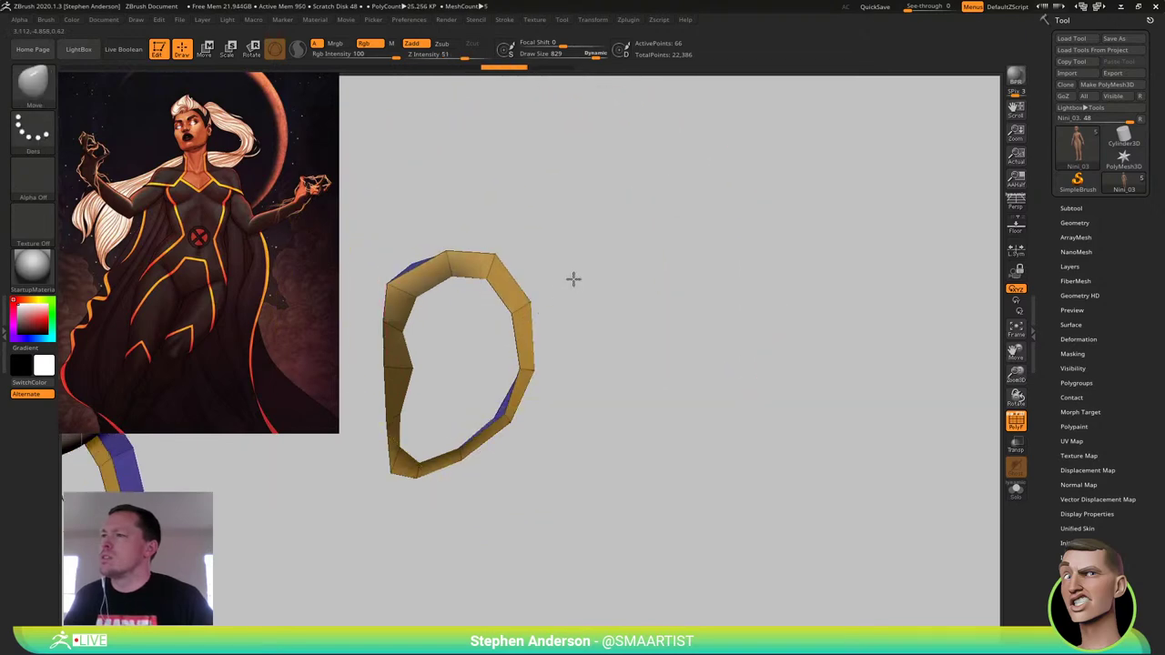
mouse_move(573, 279)
left_mouse_down()
mouse_move(565, 258)
mouse_move(591, 257)
mouse_move(584, 268)
left_mouse_up()
left_click(694, 319, "ctrl+shift")
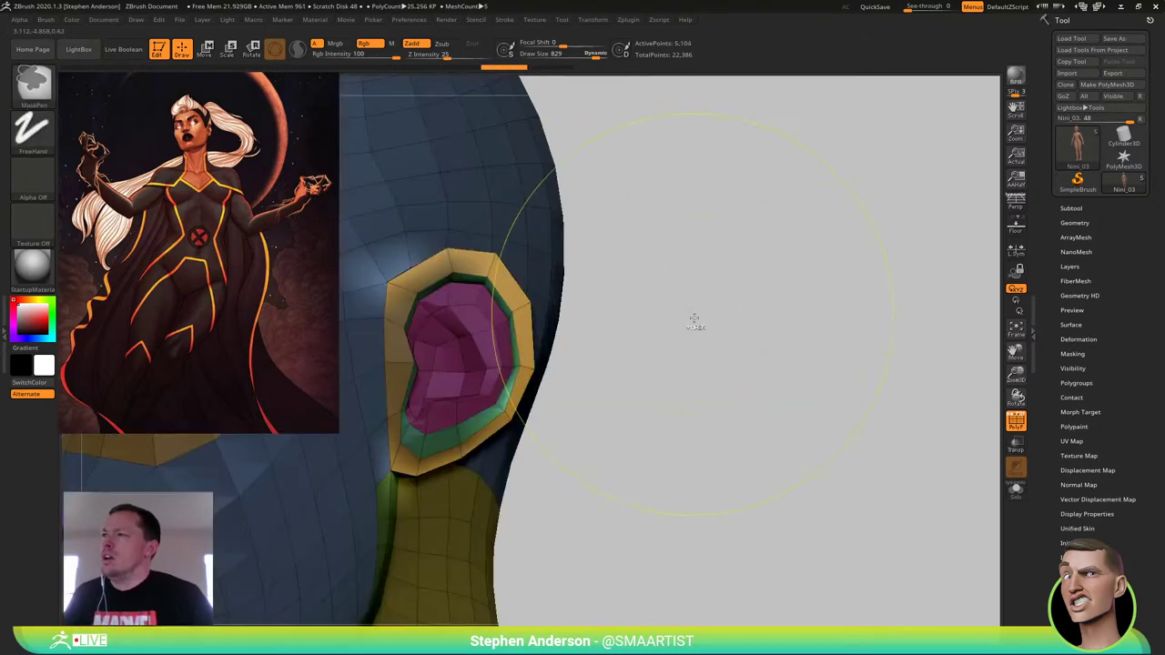
Try to push the back of the ear with the Move brush at draw size 927
mouse_move(694, 319)
right_mouse_down("ctrl")
mouse_move(718, 267)
mouse_move(746, 294)
mouse_move(657, 371)
mouse_move(663, 317)
mouse_move(640, 320)
right_mouse_up("ctrl")
key("s")
left_click_drag(624, 331, 663, 331)
key("ctrl+z")
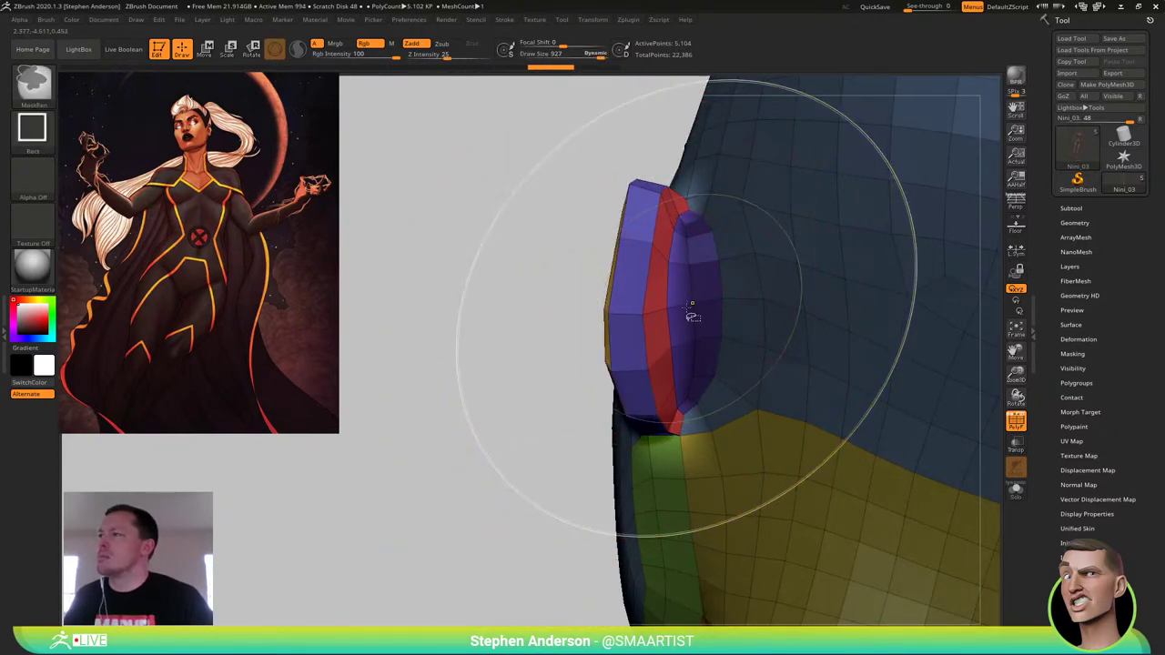
Tighten the mask around the base of the ear where it joins the head
left_click(689, 308, "ctrl+shift")
key("ctrl+a")
left_click(663, 348, "ctrl+shift")
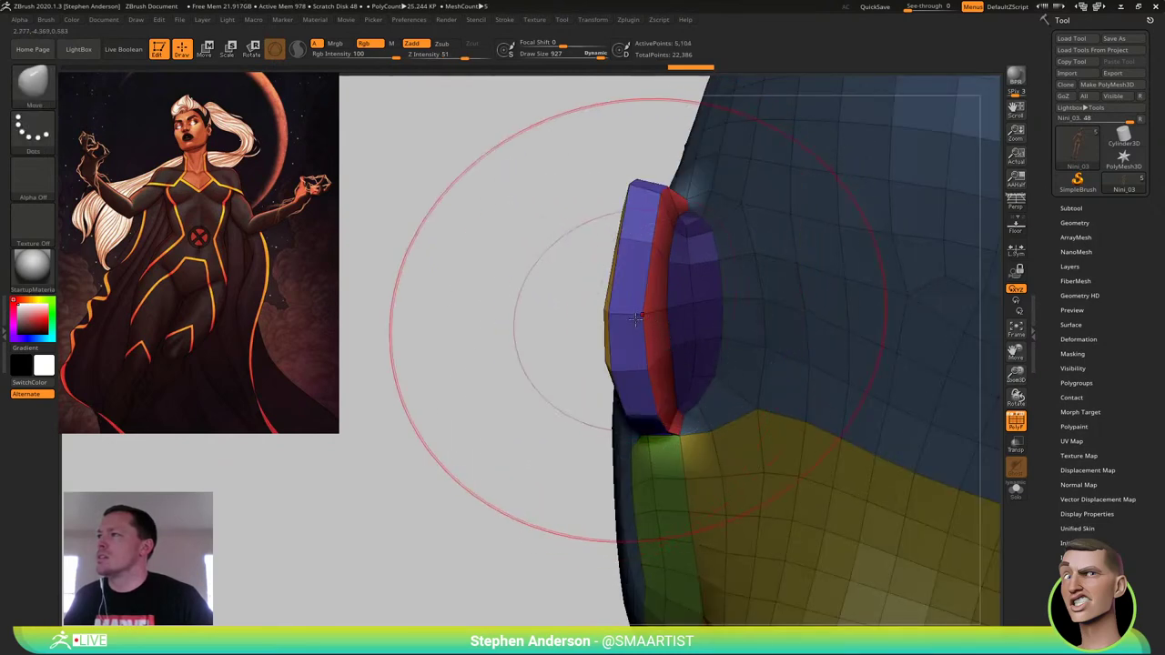
Reshape the ear rim from behind with the Move brush, using draw size 699 and a finer 366
key("s")
mouse_move(636, 323)
left_mouse_down()
mouse_move(622, 321)
mouse_move(655, 324)
left_mouse_up()
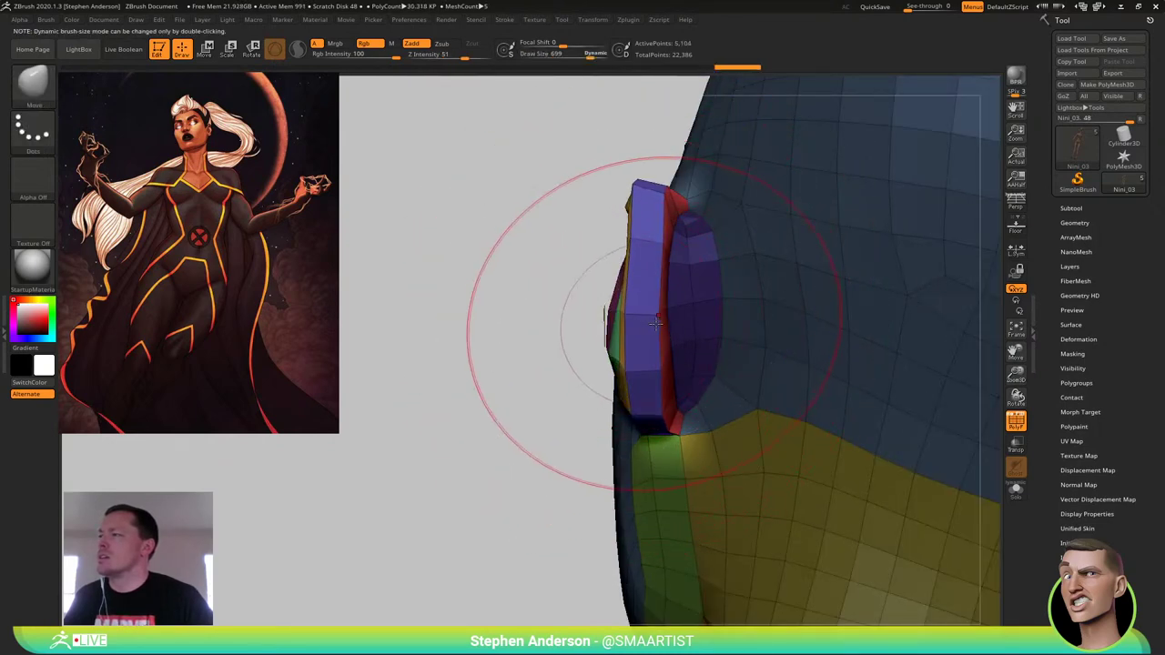
right_click_drag(655, 324, 655, 337)
key("s")
left_click_drag(656, 337, 632, 311)
key("s")
mouse_move(651, 310)
right_mouse_down()
mouse_move(720, 313)
mouse_move(628, 303)
right_mouse_up()
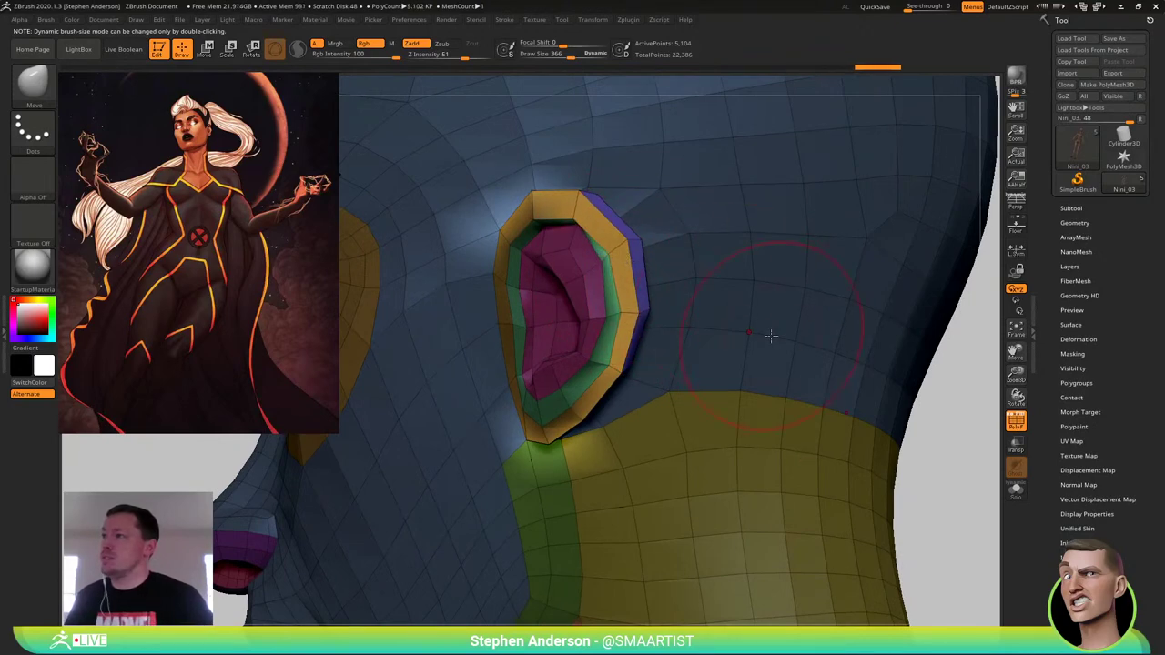
Turn off PolyFrame and refine the upper part of the ears with the Move brush at about draw size 403
right_click_drag(771, 335, 907, 322, "ctrl")
key("shift+f")
mouse_move(665, 326)
right_mouse_down()
mouse_move(728, 322)
mouse_move(730, 304)
right_mouse_up()
key("s")
left_click_drag(718, 316, 717, 330)
key("s")
left_click_drag(717, 331, 711, 332)
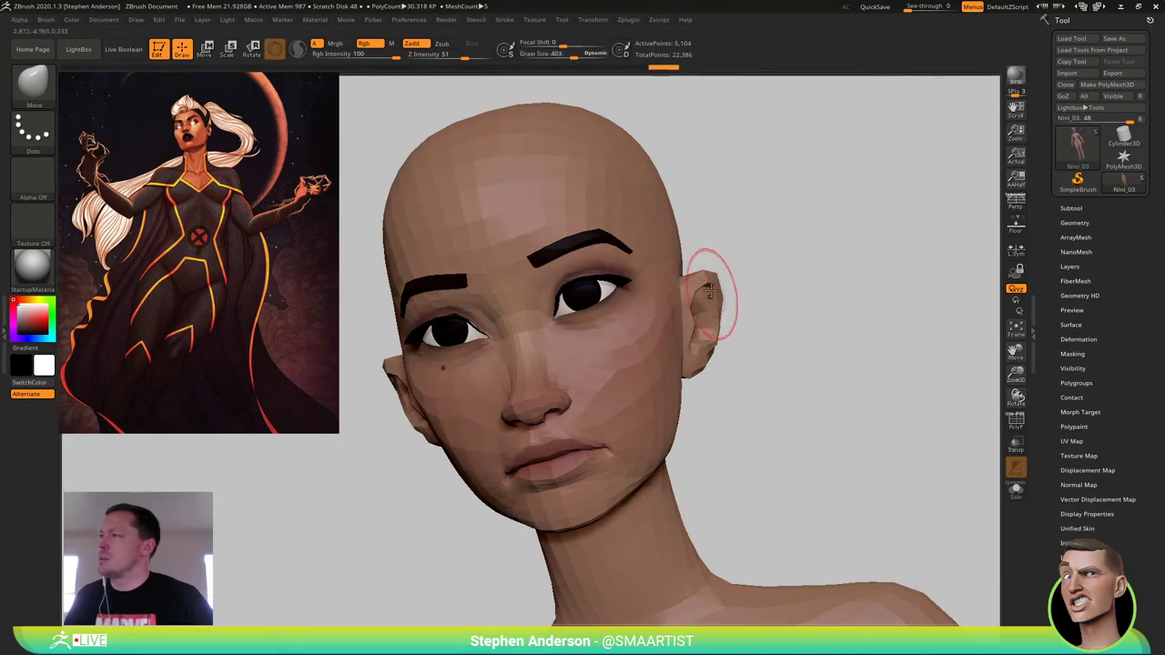
key("s")
left_click_drag(715, 278, 709, 279)
Reshape the back and side of the skull with the Move brush at draw size 1000
mouse_move(735, 280)
right_mouse_down()
mouse_move(695, 289)
mouse_move(788, 306)
mouse_move(711, 285)
right_mouse_up()
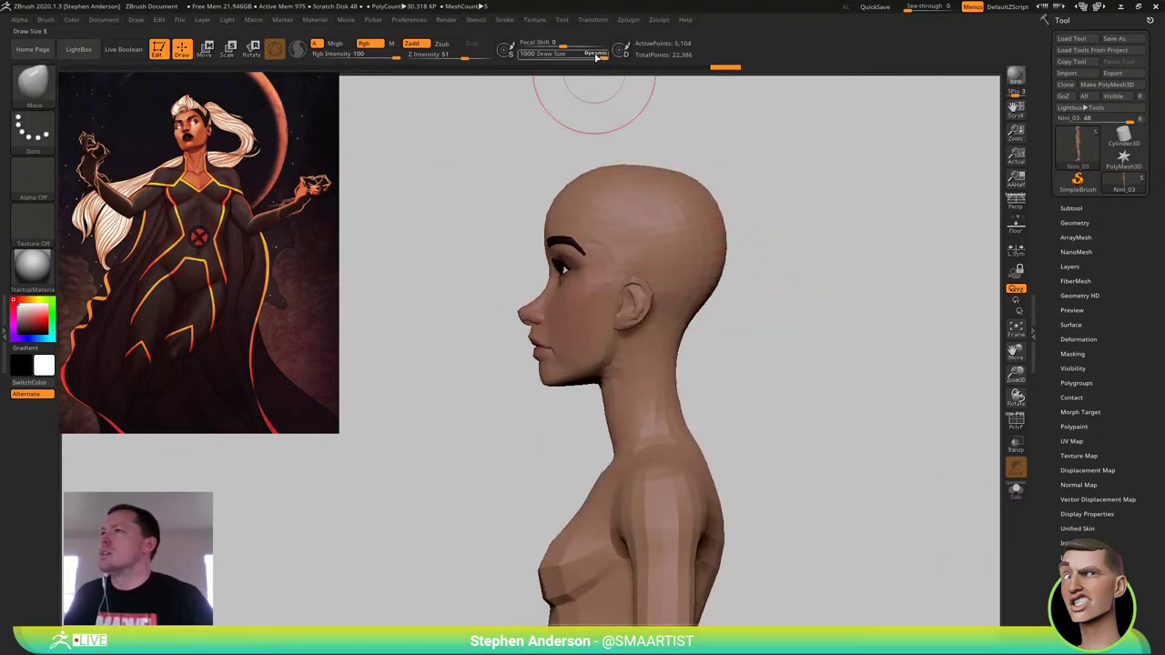
key("s")
left_click_drag(719, 282, 670, 283)
left_click_drag(715, 203, 697, 203)
right_click_drag(620, 231, 668, 228)
left_click_drag(648, 212, 638, 210)
mouse_move(642, 215)
right_mouse_down()
mouse_move(604, 213)
mouse_move(676, 236)
mouse_move(683, 218)
right_mouse_up()
left_click_drag(706, 235, 719, 233)
mouse_move(680, 219)
right_mouse_down()
mouse_move(705, 219)
mouse_move(694, 218)
right_mouse_up()
Push down the crown and rear of the skull with the Move brush, and adjust the nape at draw size 236
key("s")
left_click_drag(636, 200, 649, 201)
left_click_drag(565, 153, 565, 165)
left_click_drag(643, 173, 669, 203)
key("s")
left_click_drag(695, 298, 690, 299)
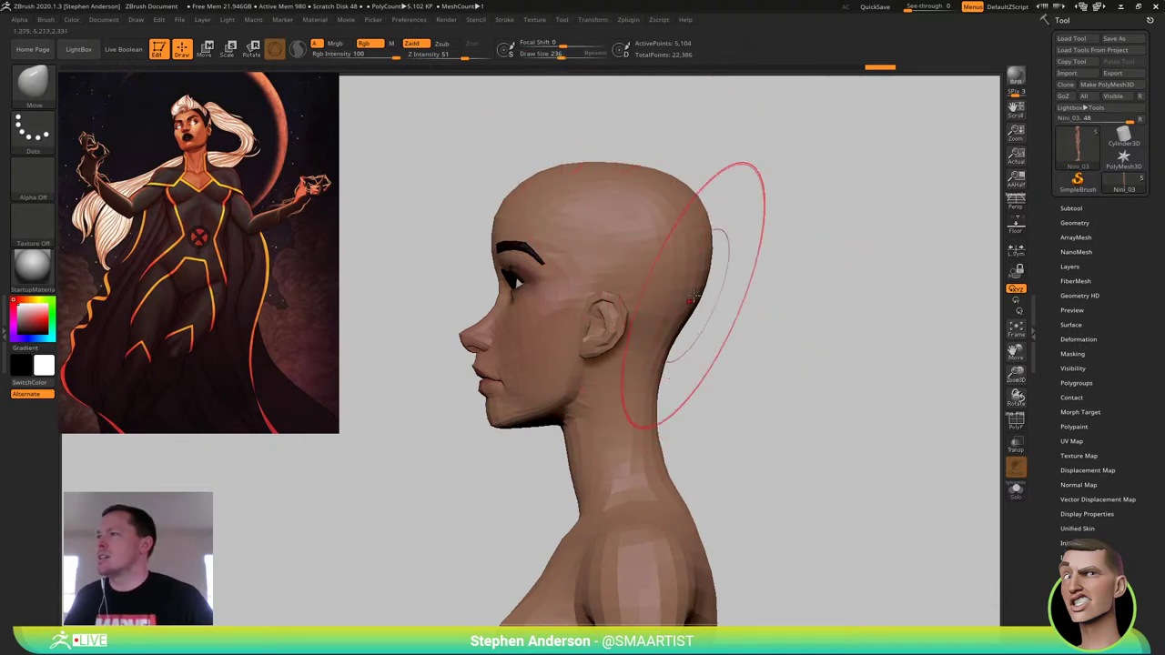
Turn on PolyFrame and solo the body subtool to expose the empty eye sockets
mouse_move(697, 345)
right_mouse_down("alt")
mouse_move(698, 326)
mouse_move(697, 389)
right_mouse_up("alt")
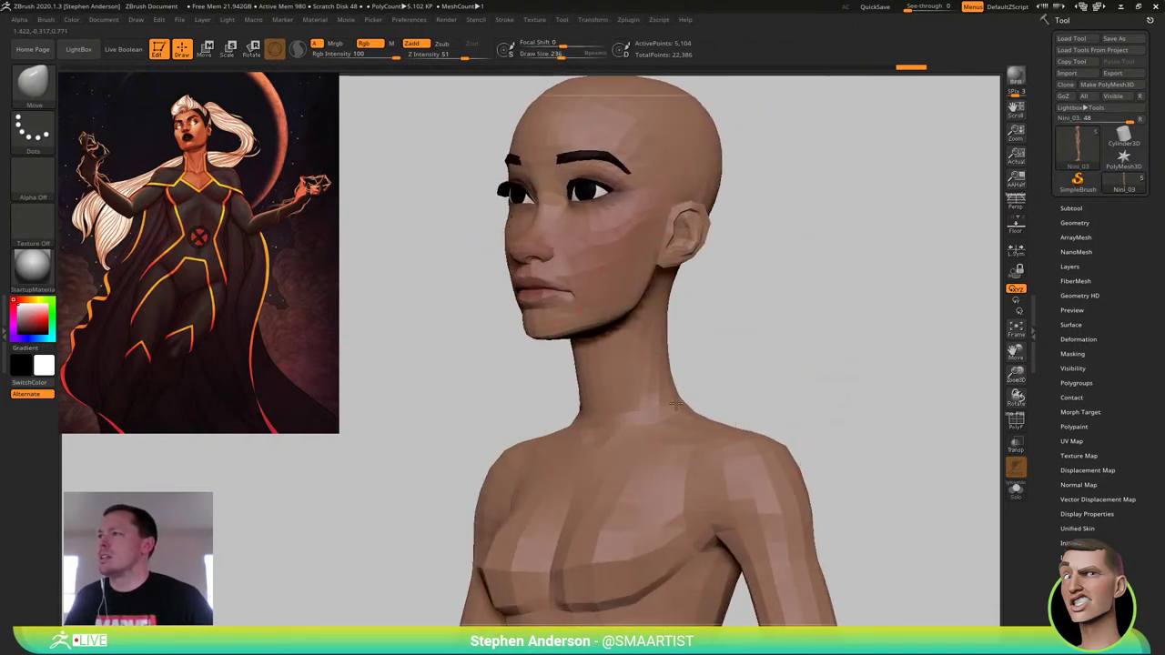
right_click_drag(759, 446, 700, 272, "ctrl")
mouse_move(701, 271)
right_mouse_down("shift")
mouse_move(683, 294)
mouse_move(695, 312)
mouse_move(684, 287)
right_mouse_up("shift")
right_click_drag(626, 343, 640, 409, "alt")
mouse_move(640, 410)
right_mouse_down("ctrl")
mouse_move(617, 343)
mouse_move(602, 371)
mouse_move(718, 380)
right_mouse_up("ctrl")
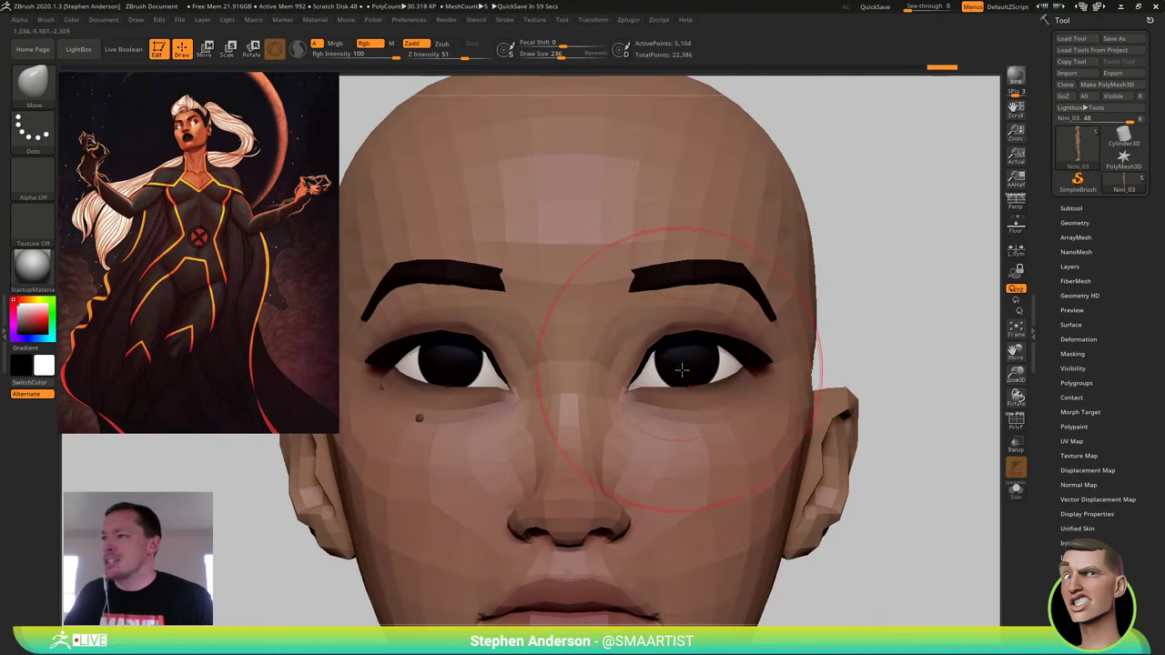
key("shift+f")
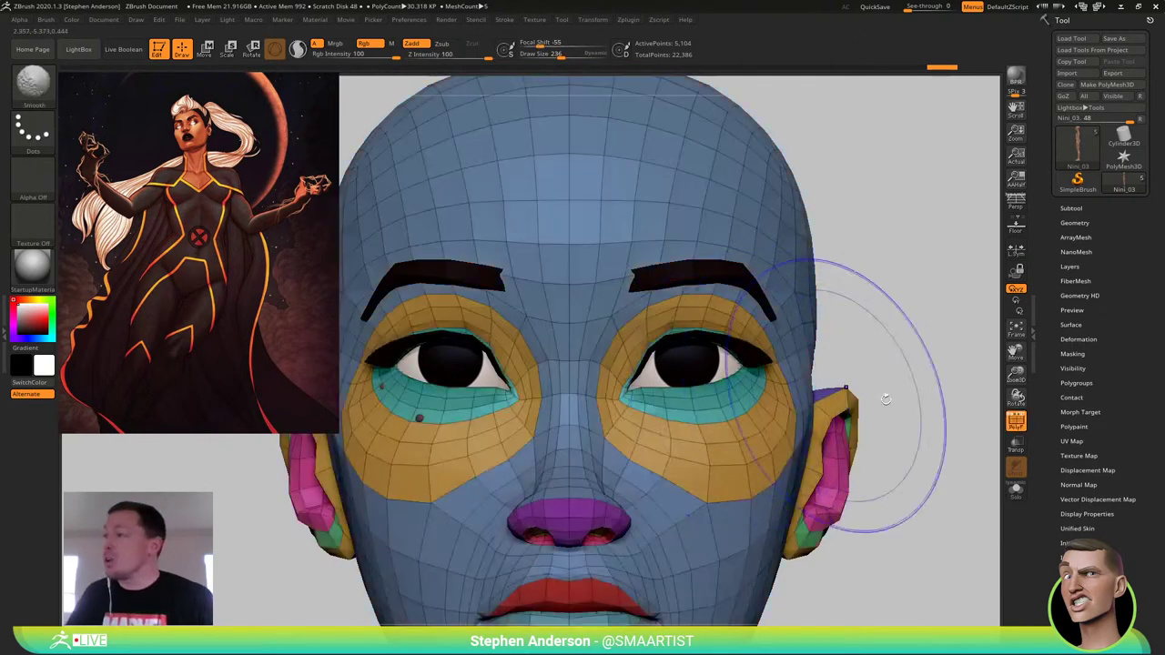
left_click(1016, 494)
right_click_drag(600, 392, 728, 373)
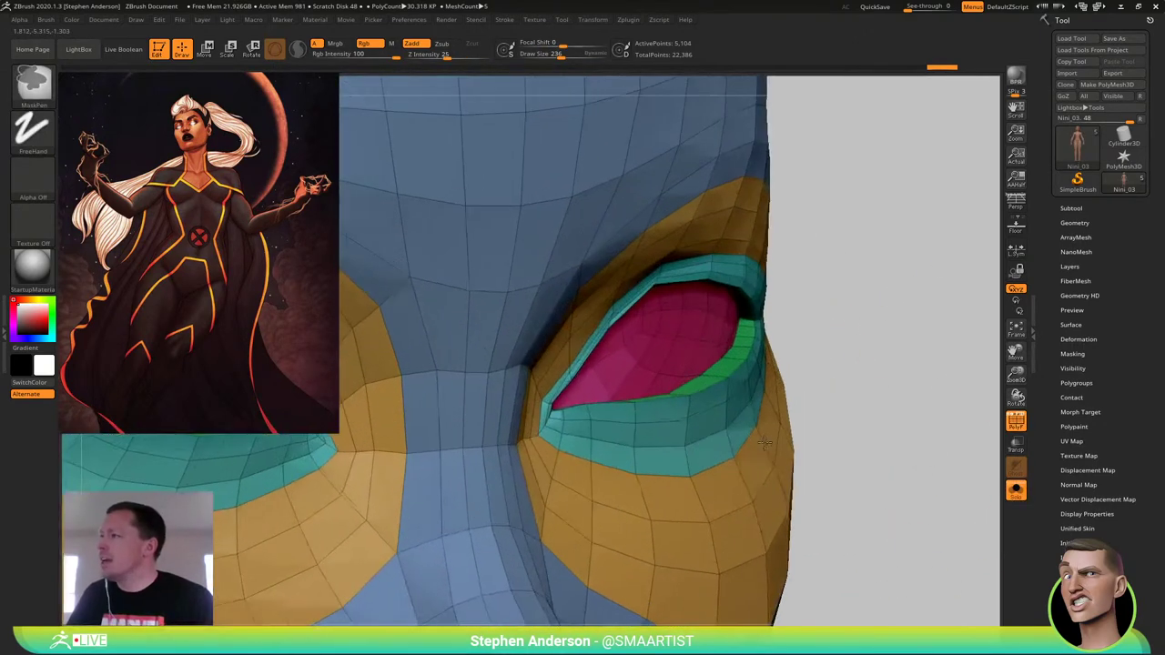
Isolate the eye socket polygroups, grow the visible area out to the eyelids, mask it, and show the full mesh
left_click(739, 365, "ctrl+shift")
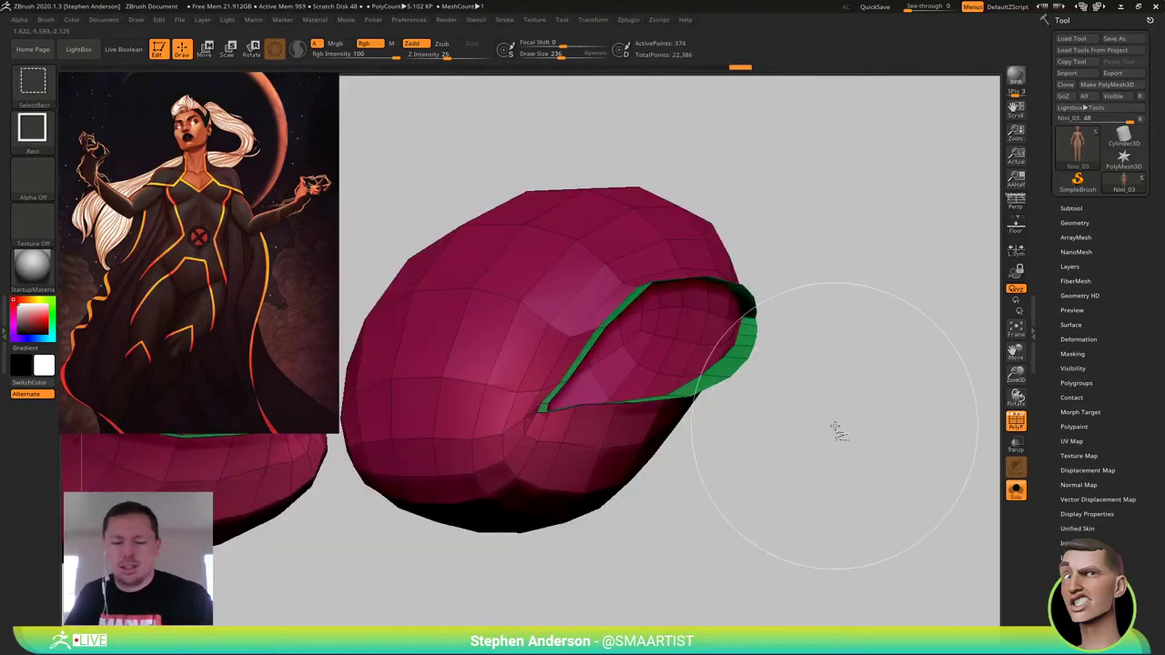
key("ctrl+shift+x")
key("ctrl+shift+x")
key("ctrl+shift+x")
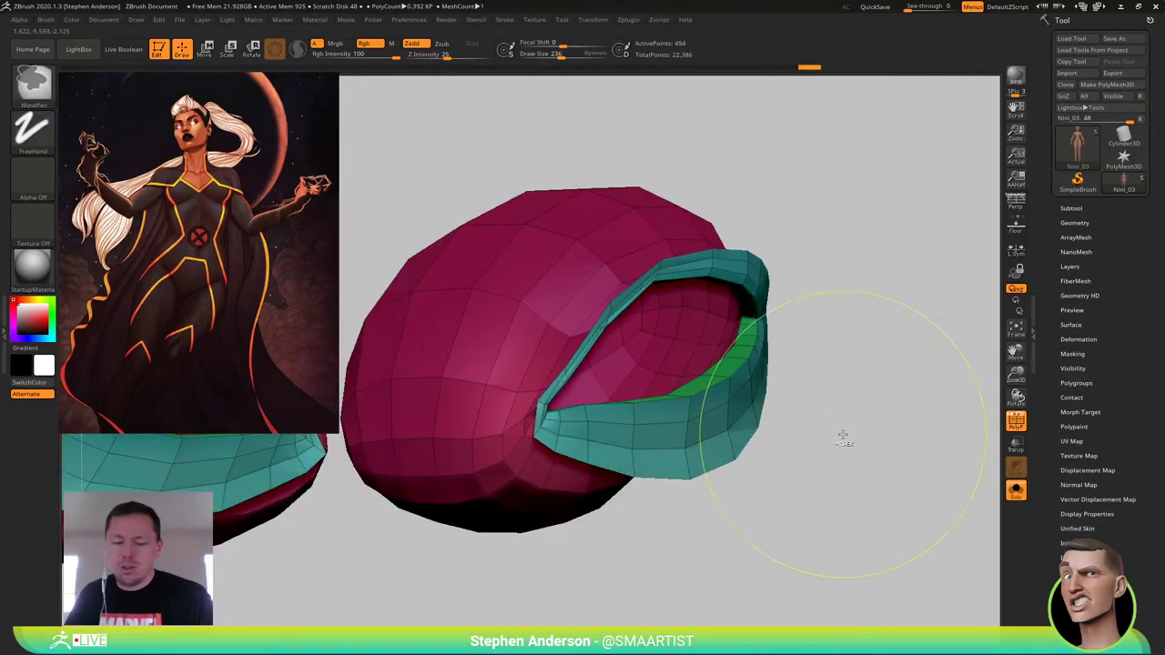
left_click(841, 435, "ctrl")
left_click(844, 438, "ctrl+shift")
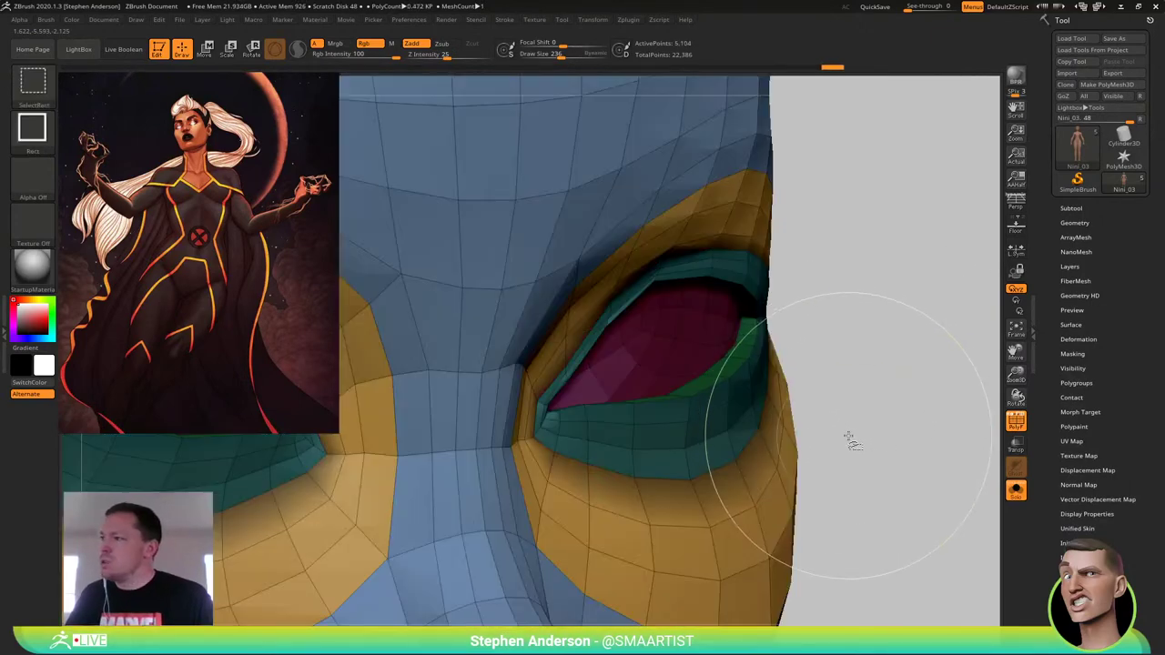
Soften the eyelid mask and invert it so only the eyelids and sockets can be edited
left_click(686, 506, "ctrl")
right_click_drag(822, 430, 763, 384, "ctrl")
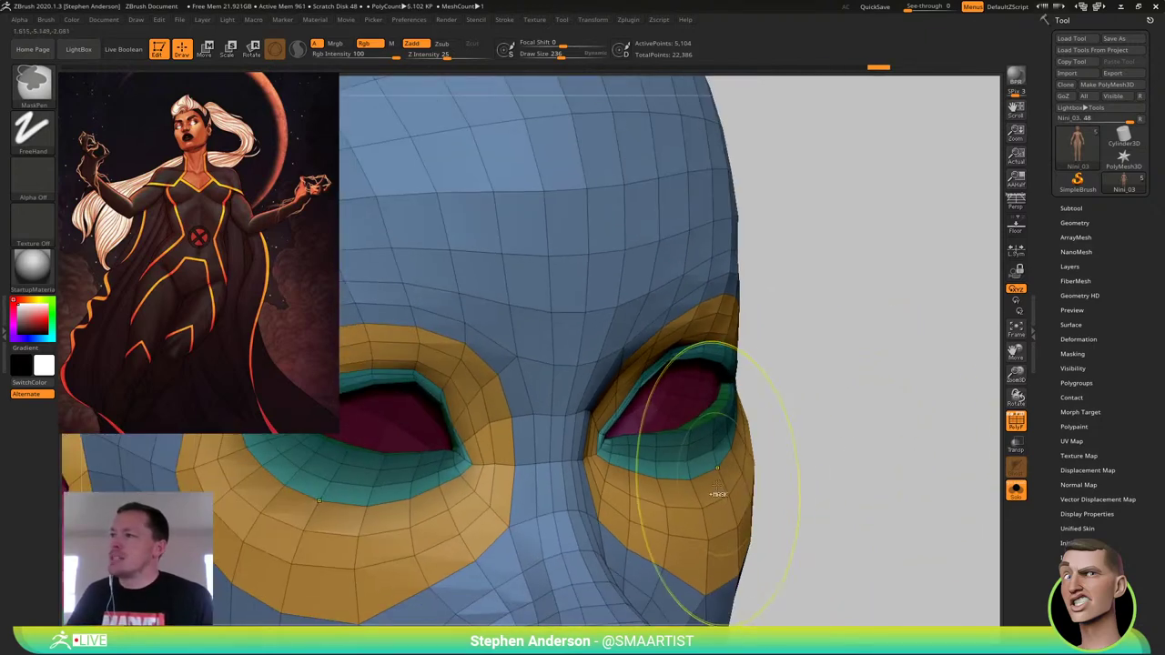
left_click(843, 405, "ctrl")
left_click(751, 465, "ctrl")
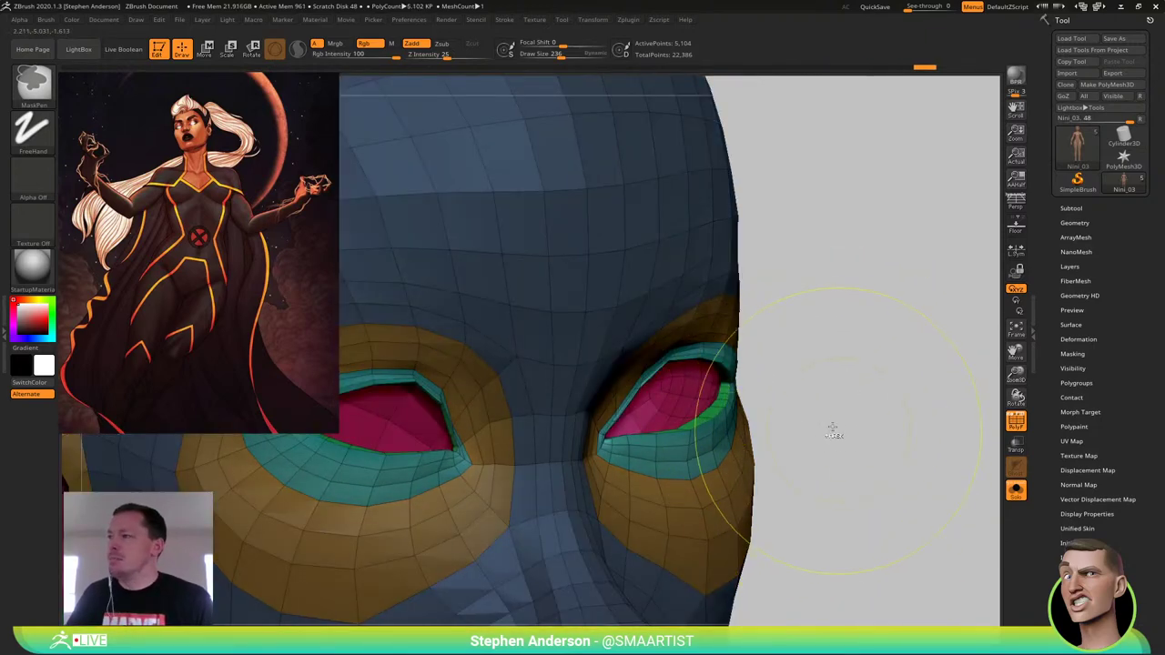
right_click_drag(835, 432, 812, 348, "ctrl")
right_click_drag(811, 348, 823, 388, "ctrl")
mouse_move(537, 271)
right_mouse_down("ctrl")
mouse_move(546, 292)
mouse_move(533, 299)
right_mouse_up("ctrl")
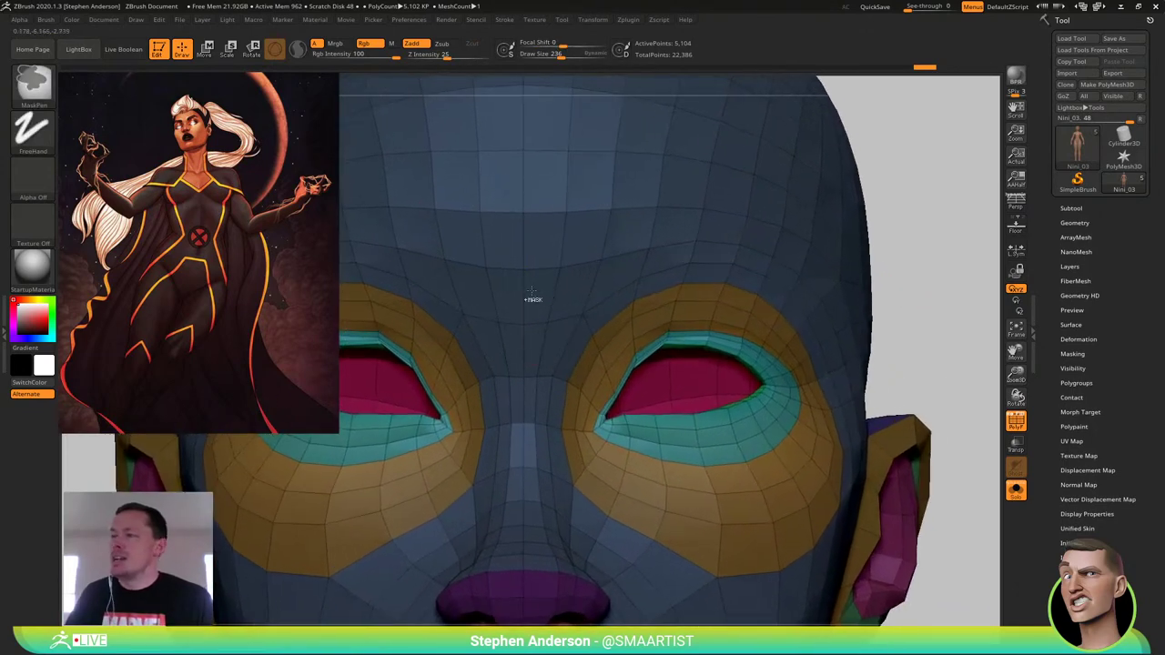
Select the Move brush and open the body subtool's Geometry settings
key("b")
key("m")
key("v")
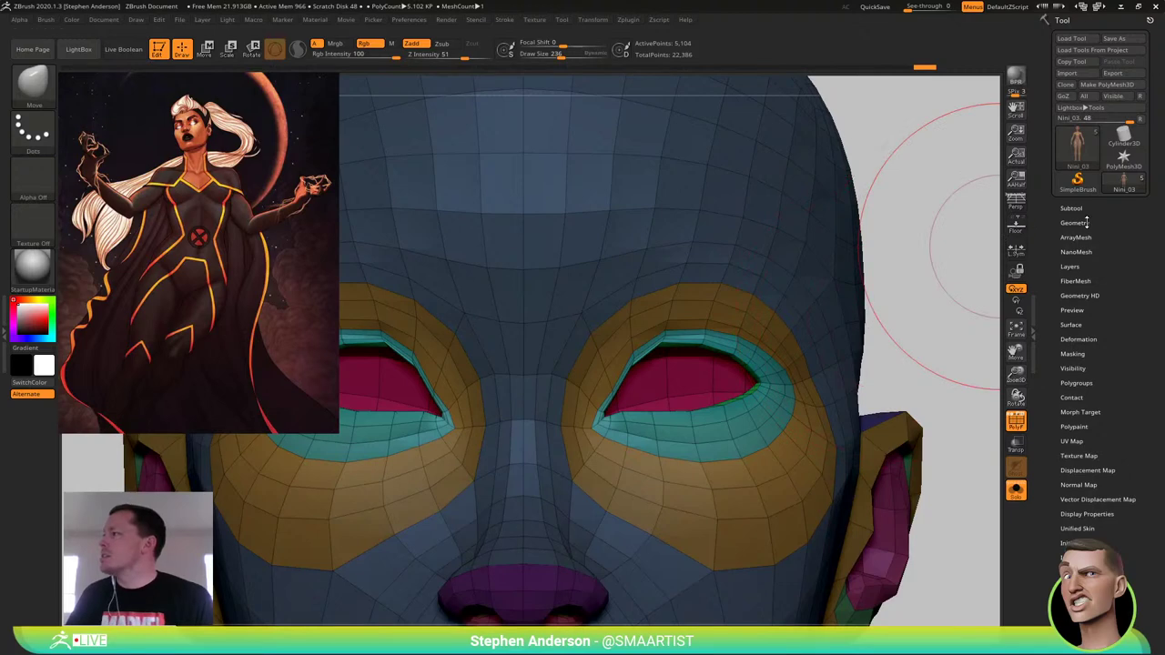
left_click(1085, 222)
right_click_drag(862, 266, 837, 220, "ctrl")
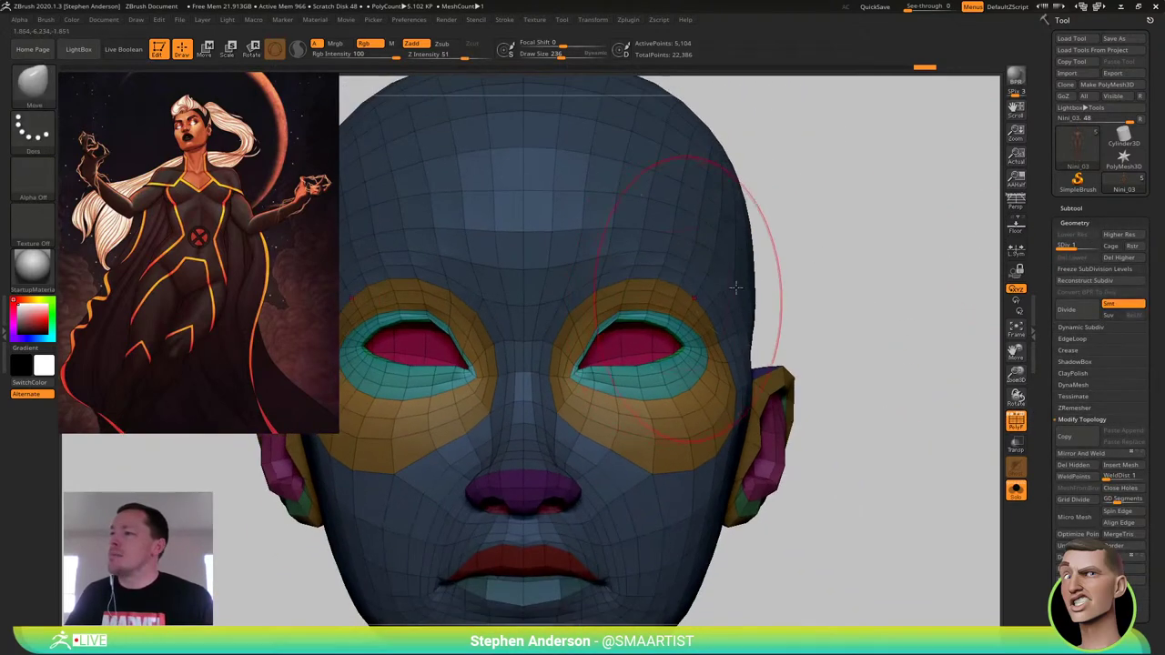
right_click_drag(735, 286, 812, 270, "alt")
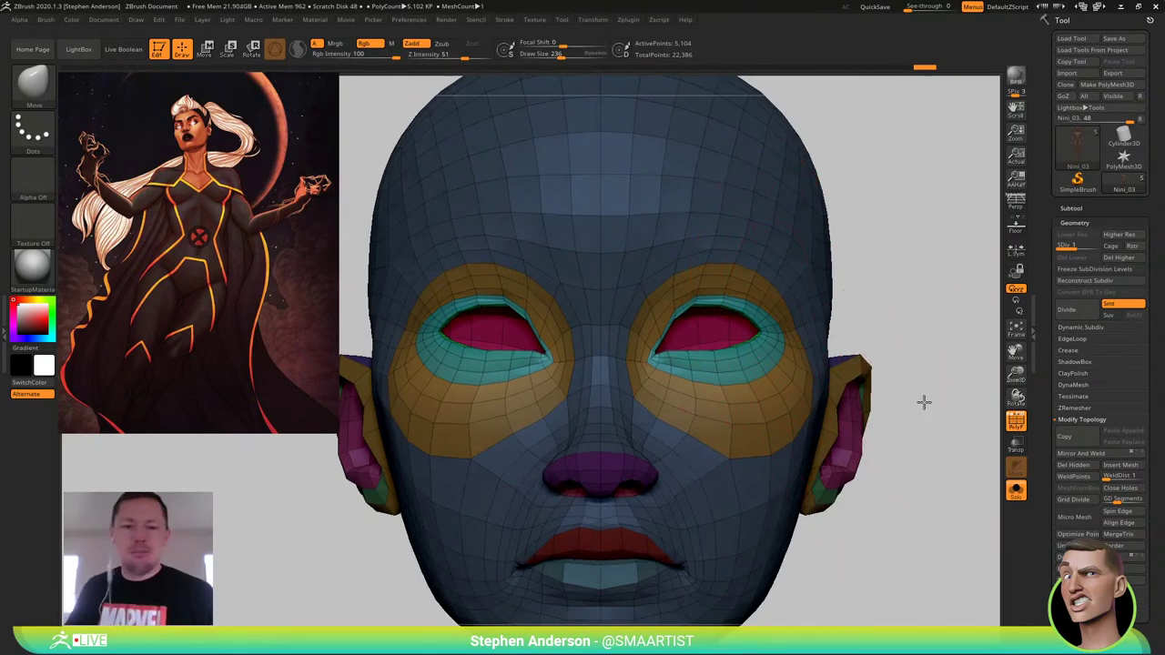
mouse_move(862, 389)
right_mouse_down("ctrl")
mouse_move(597, 366)
mouse_move(667, 359)
mouse_move(649, 358)
mouse_move(781, 383)
right_mouse_up("ctrl")
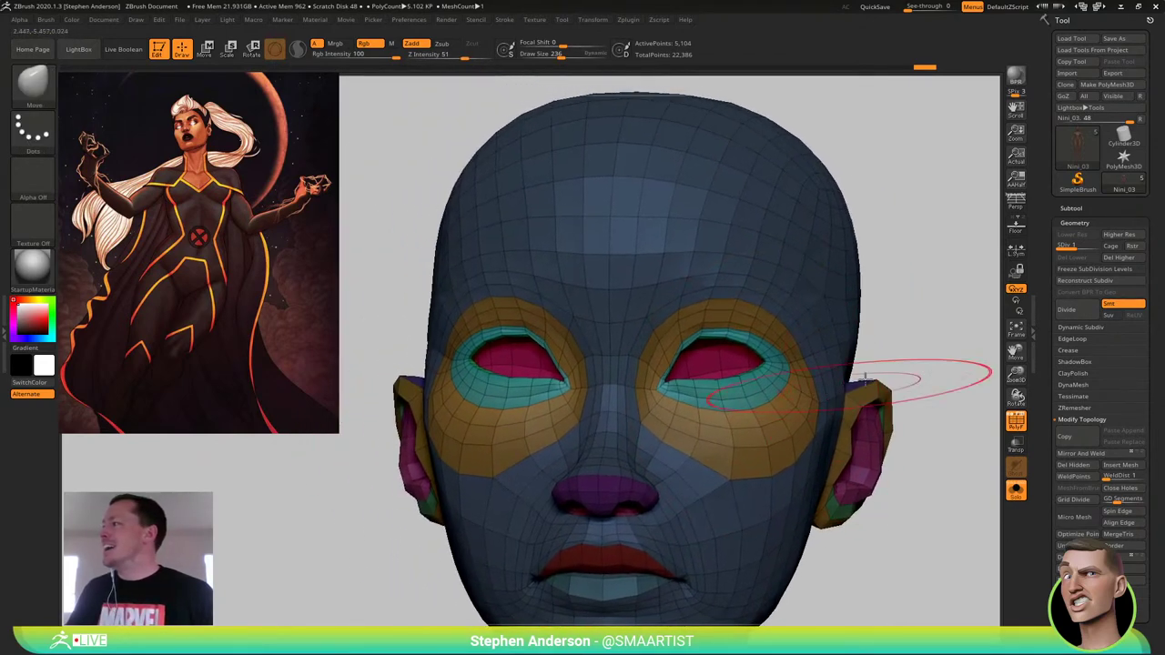
Switch to the move gizmo, make the Eyes subtool active, and turn off Solo
key("w")
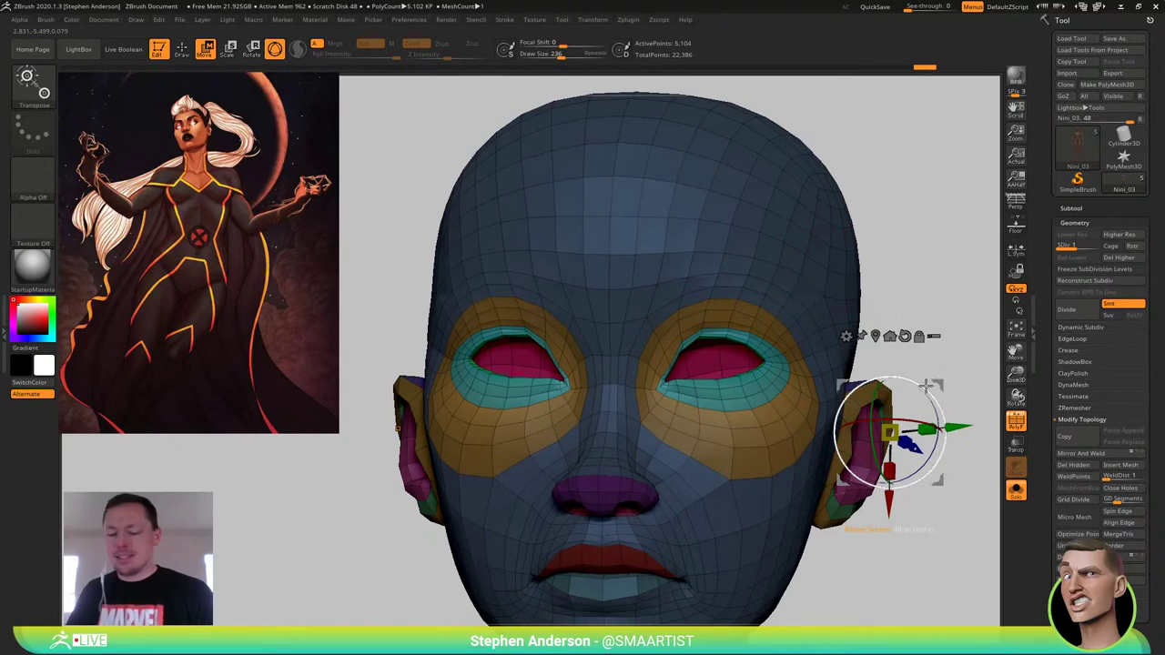
key("n")
left_click(758, 422)
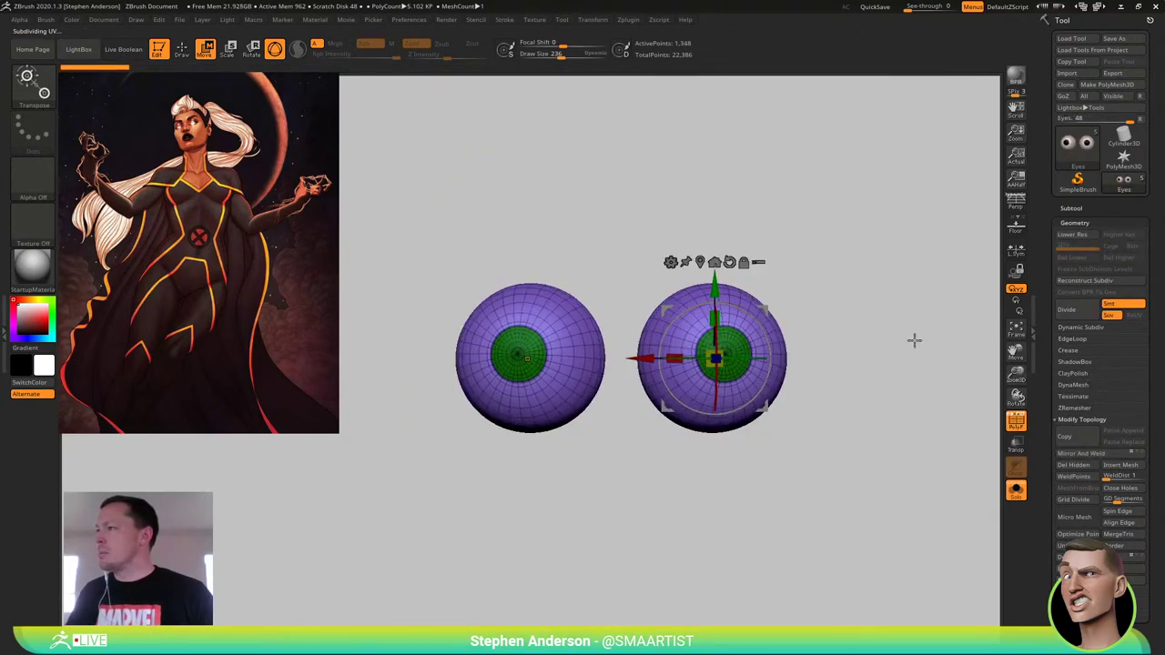
left_click(1015, 489)
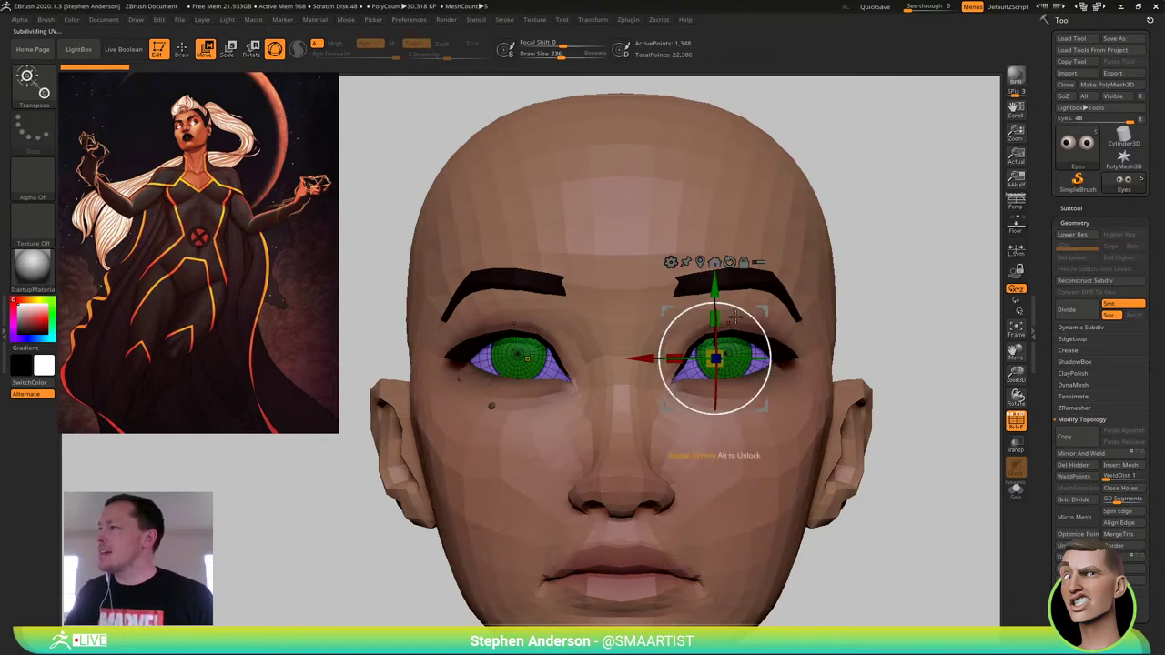
Try to center the gizmo on the eye and move the eyes with it
left_click(700, 262)
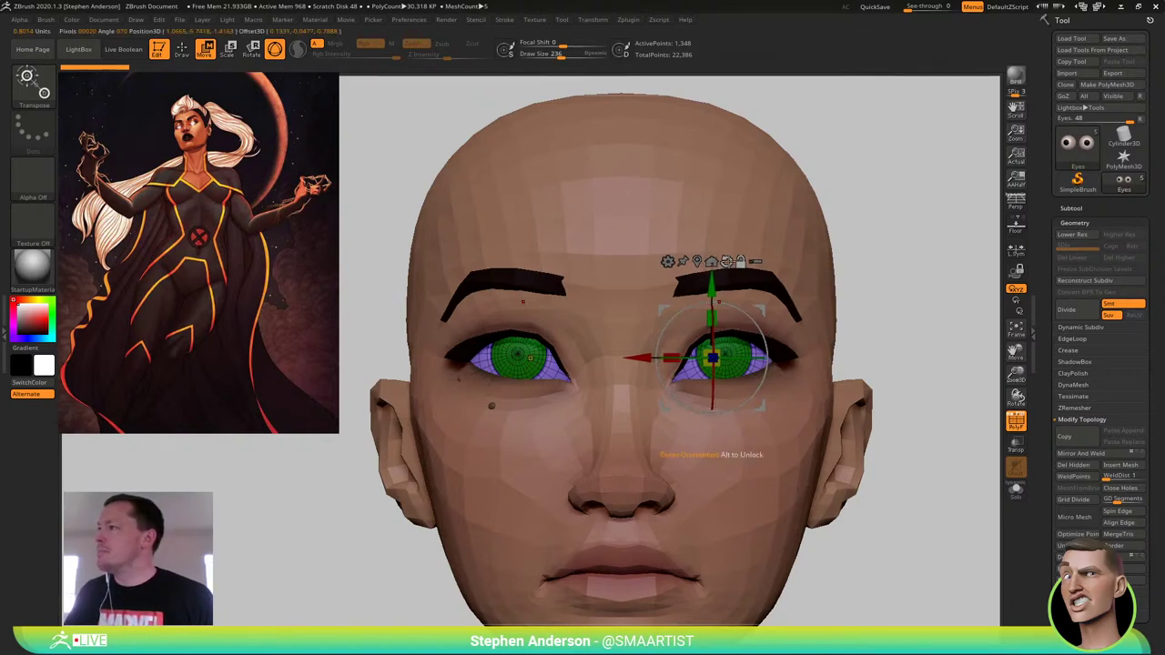
left_click_drag(749, 357, 749, 357)
key("ctrl+z")
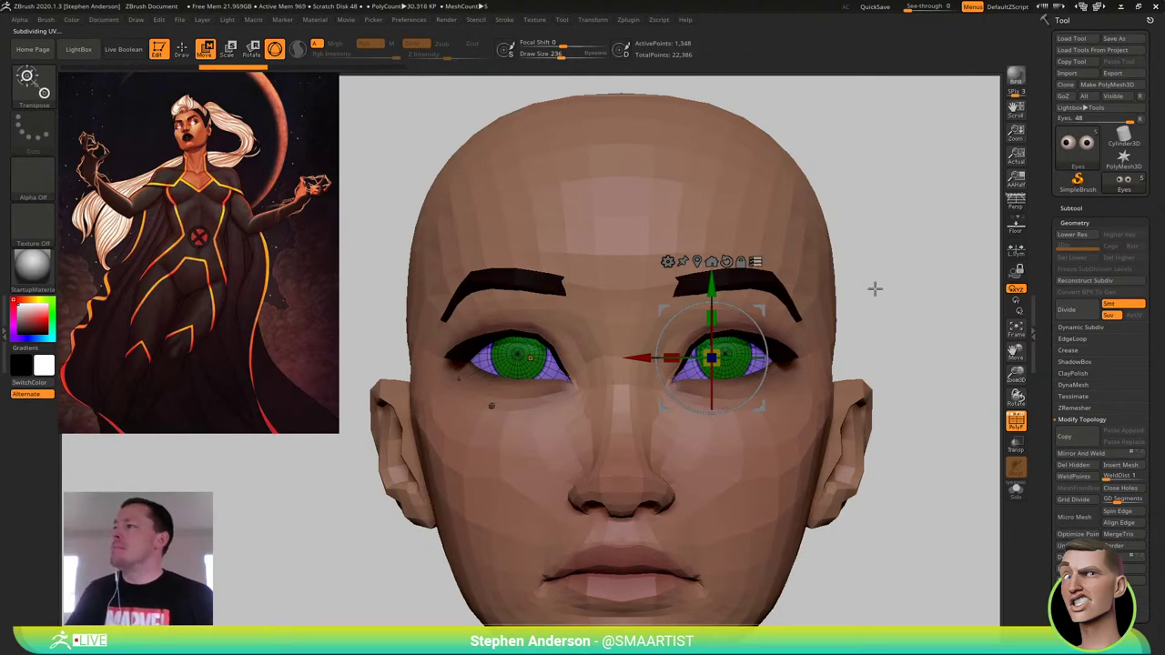
Exclude the eyebrows from the subtools that the gizmo transforms together
left_click_drag(925, 344, 941, 351)
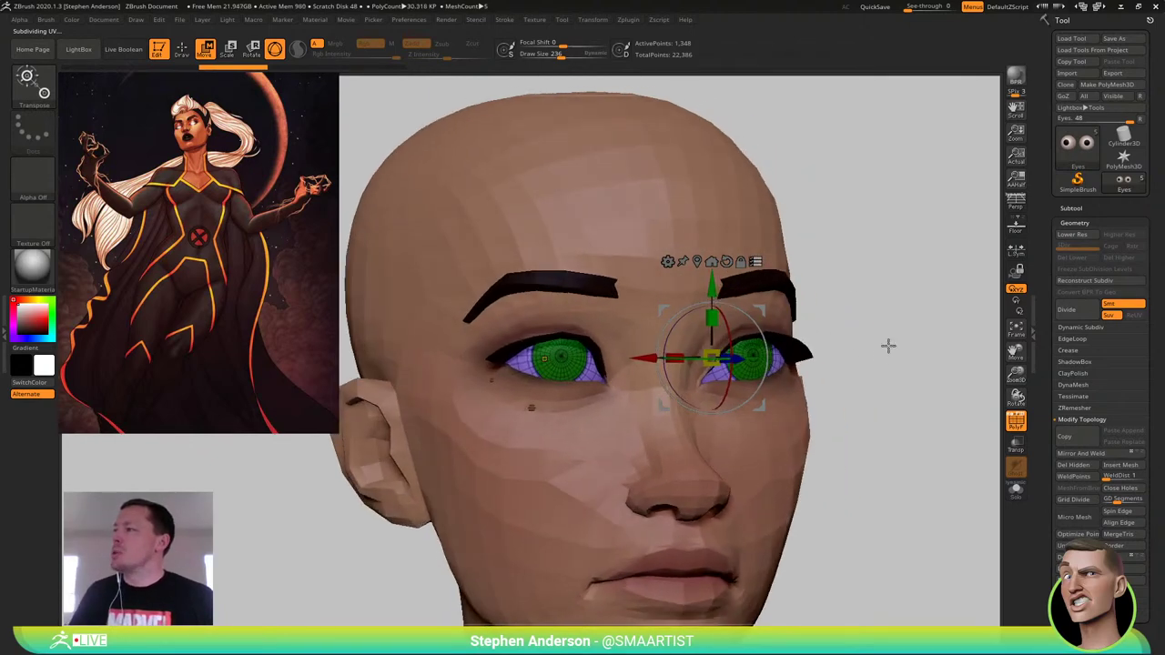
left_click_drag(815, 326, 687, 417, "ctrl+shift")
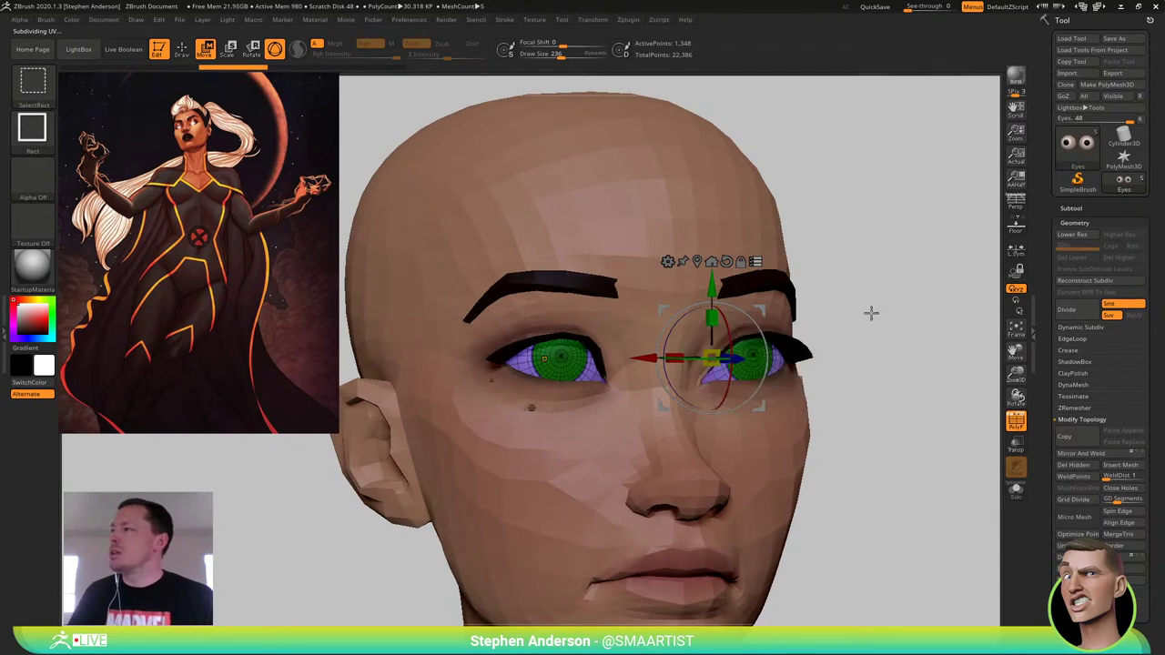
left_click_drag(876, 312, 829, 424, "ctrl+shift")
left_click_drag(838, 344, 694, 414, "ctrl+shift")
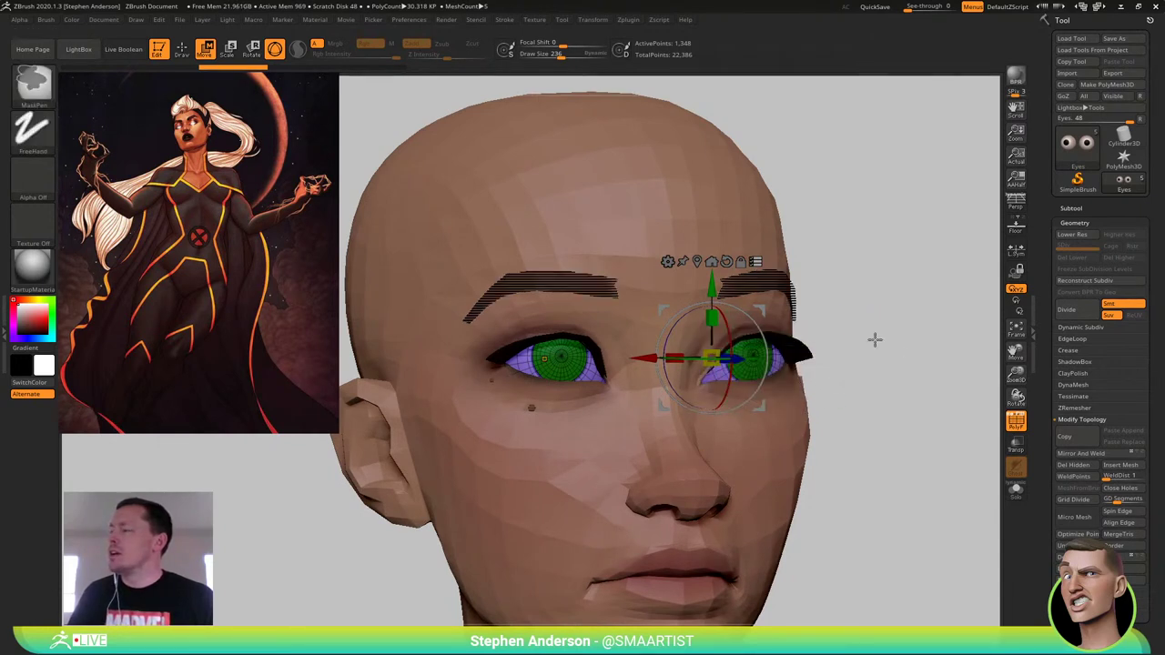
mouse_move(874, 339)
left_mouse_down("alt")
mouse_move(840, 339)
mouse_move(827, 359)
mouse_move(861, 343)
left_mouse_up("alt")
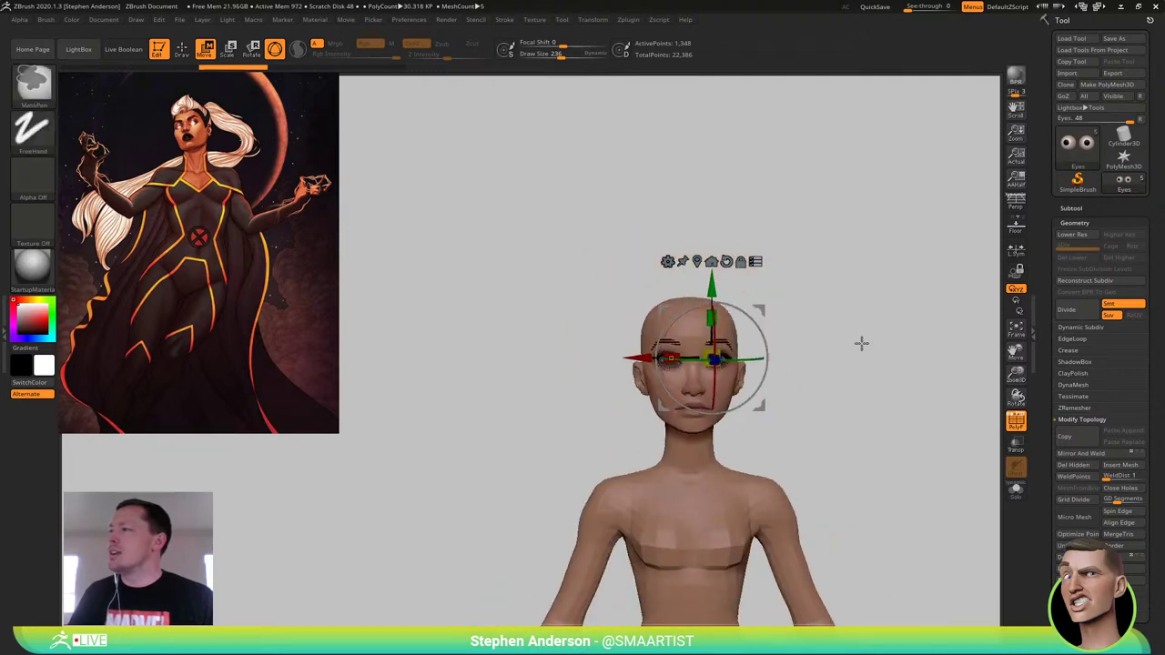
Turn off PolyFrame and shift the eyes and eyelids closer together with the gizmo
right_click_drag(861, 343, 902, 445, "ctrl")
mouse_move(896, 401)
right_mouse_down()
mouse_move(863, 376)
mouse_move(898, 348)
mouse_move(887, 289)
right_mouse_up()
key("shift+f")
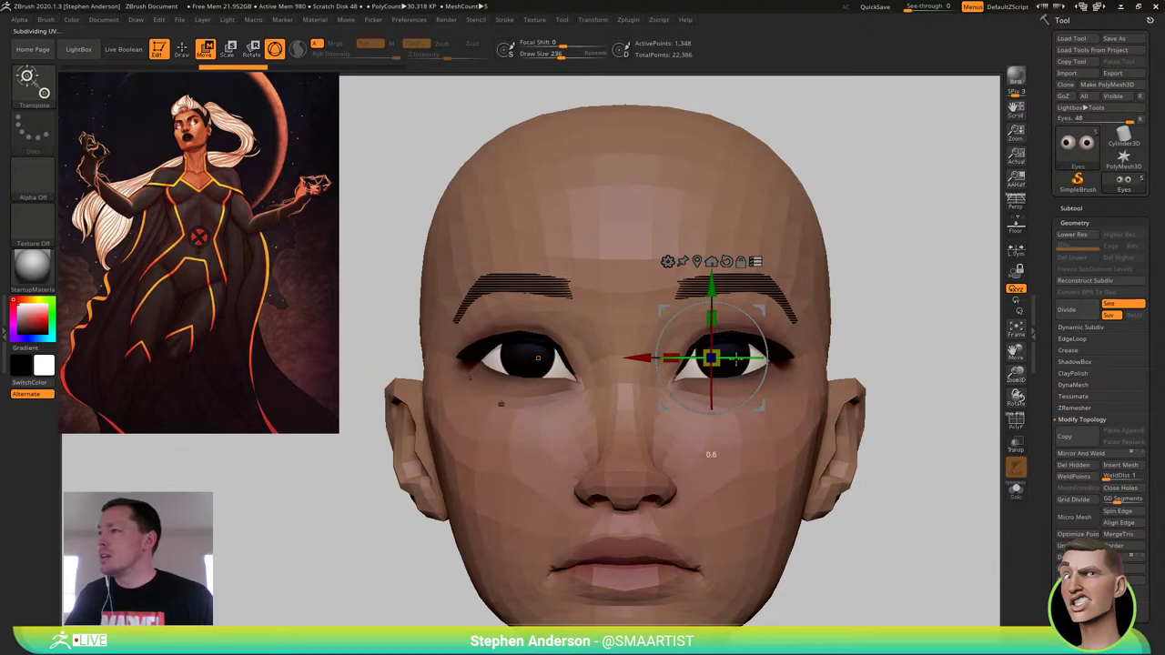
mouse_move(789, 335)
right_mouse_down()
mouse_move(847, 340)
mouse_move(783, 351)
right_mouse_up()
left_click_drag(710, 364, 713, 365)
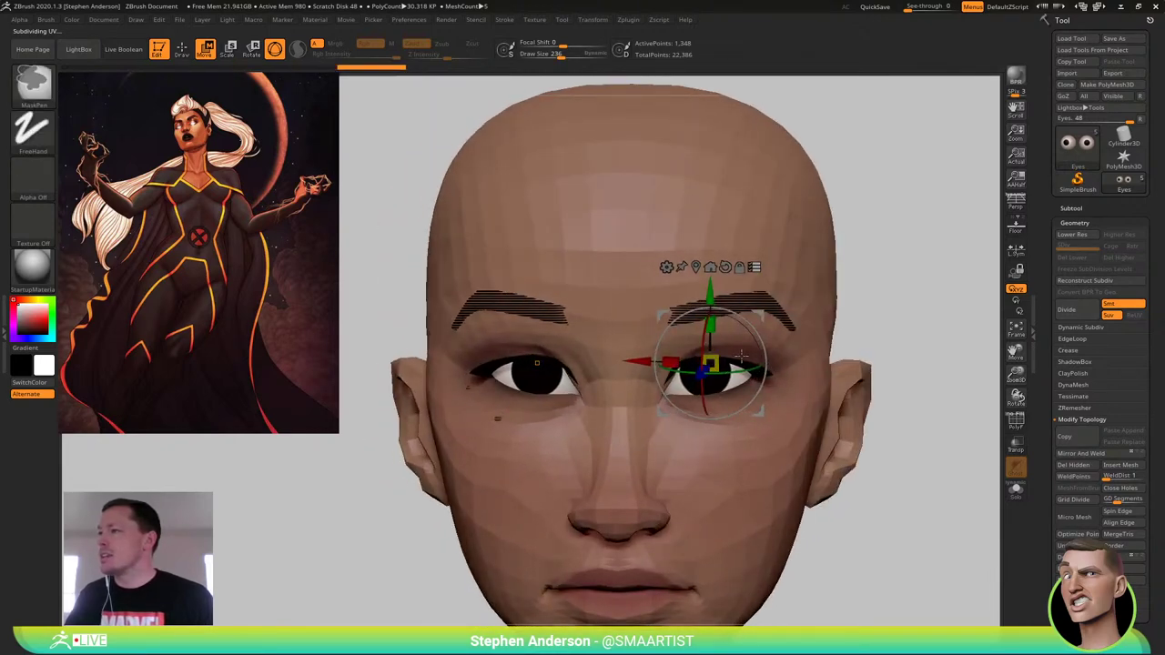
key("ctrl+z")
key("q")
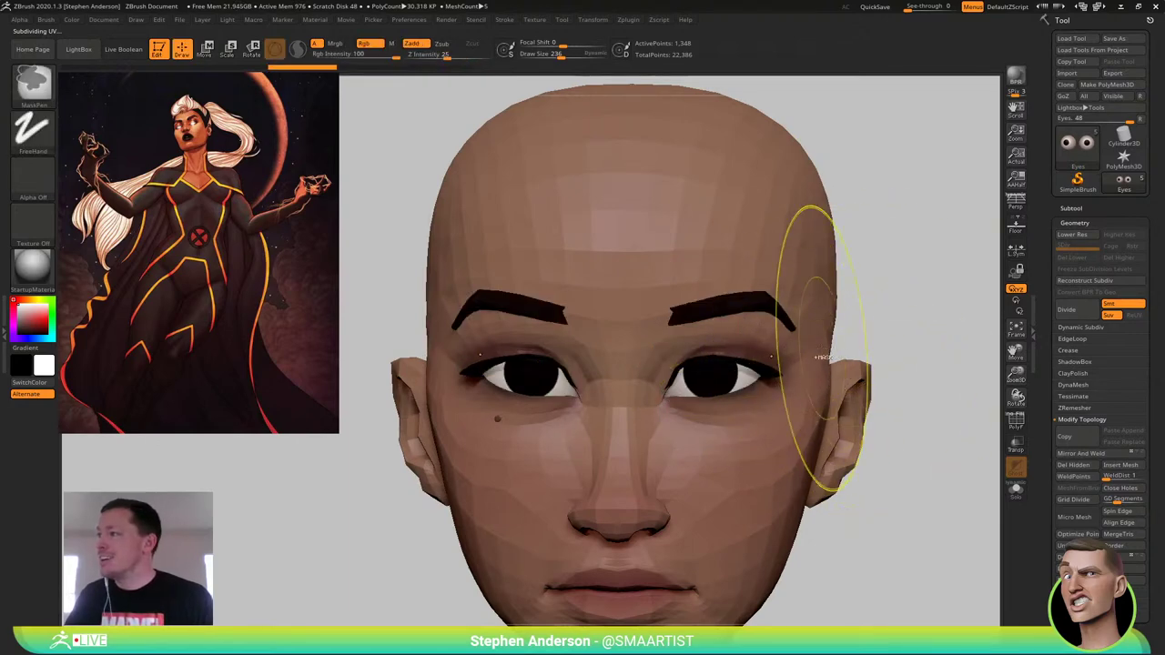
Make the Nini_03 body the active subtool and soften its mask edge around the eyes, keeping the eye area unmasked
left_click(822, 349, "alt")
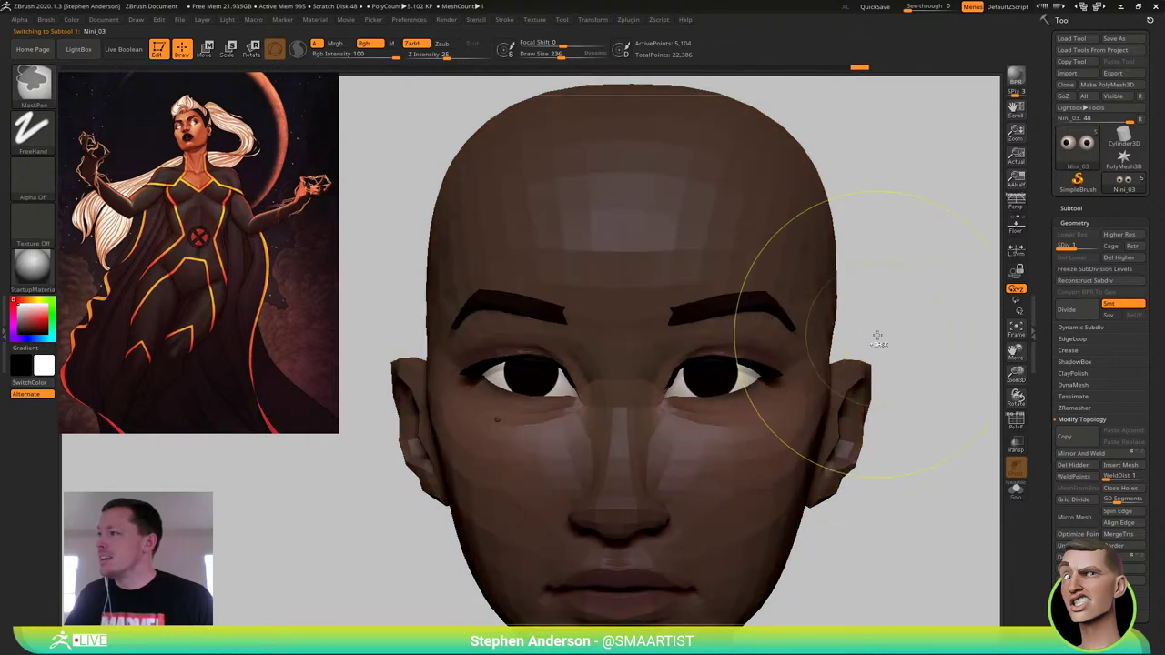
left_click(798, 362, "ctrl")
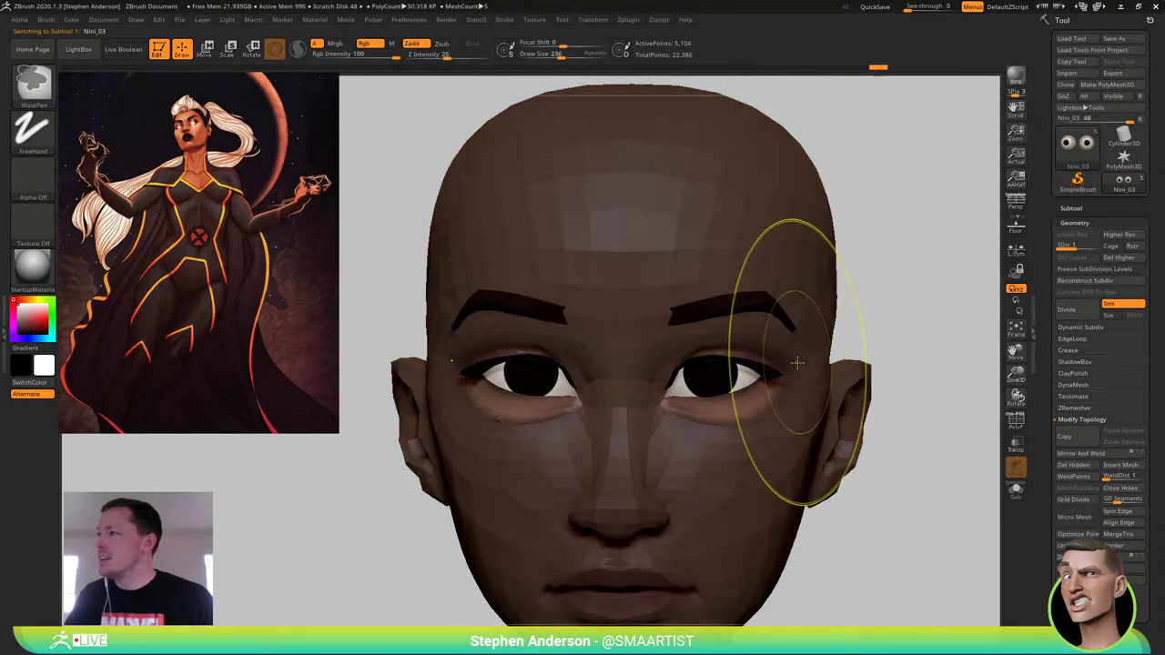
left_click(799, 364, "ctrl")
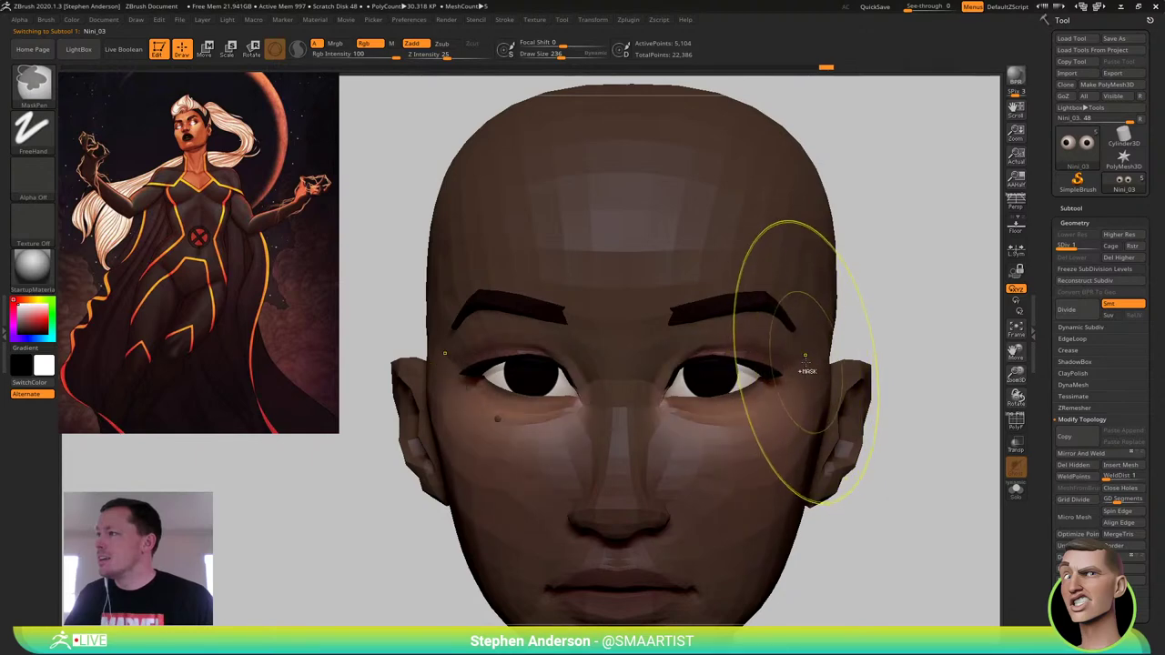
left_click(931, 332, "ctrl")
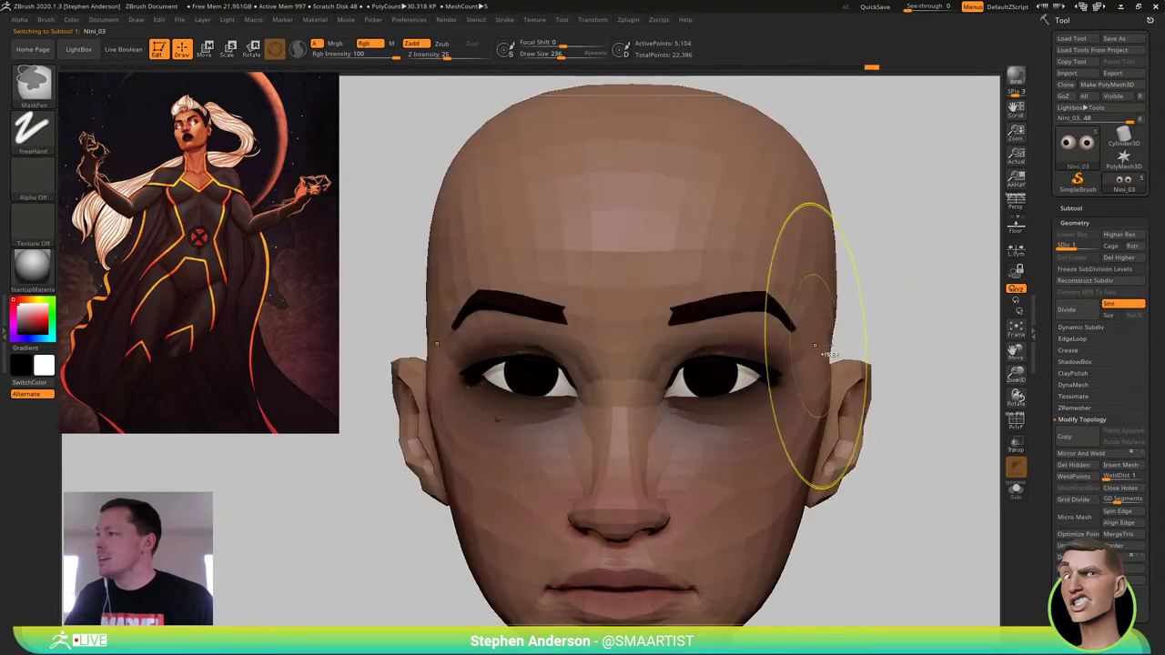
left_click(902, 336, "ctrl")
mouse_move(921, 315)
left_mouse_down()
mouse_move(923, 300)
mouse_move(914, 332)
left_mouse_up()
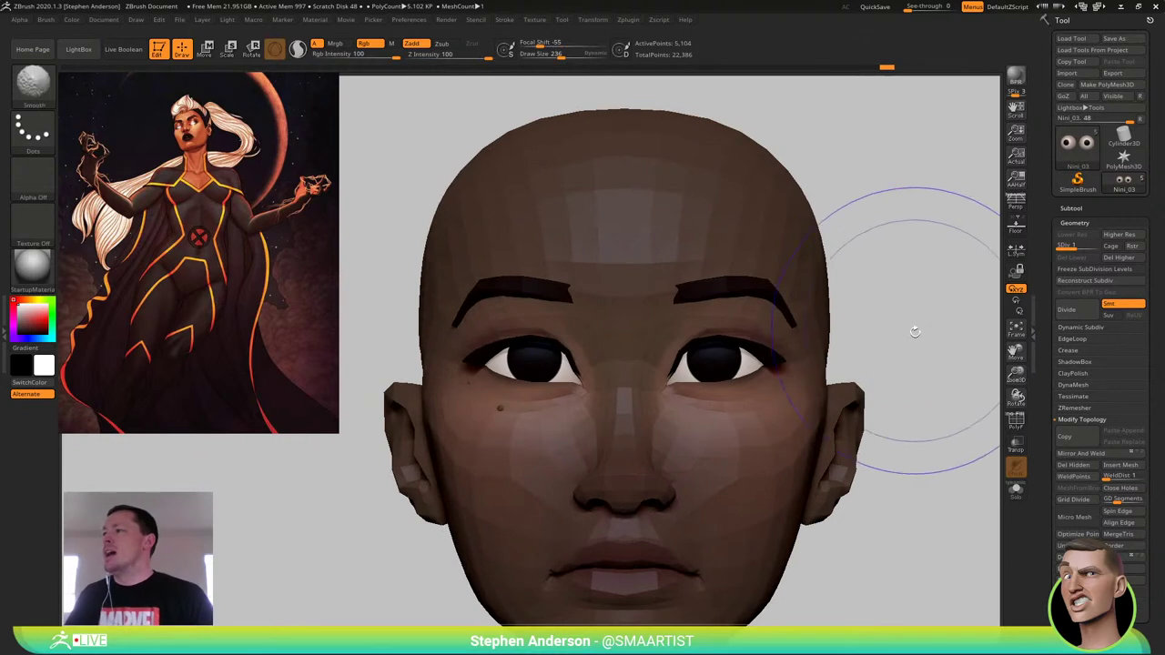
Make the Eyes subtool active and fine-tune the spacing of the eyes and eyelids with the move gizmo
key("w")
left_click_drag(910, 384, 904, 384)
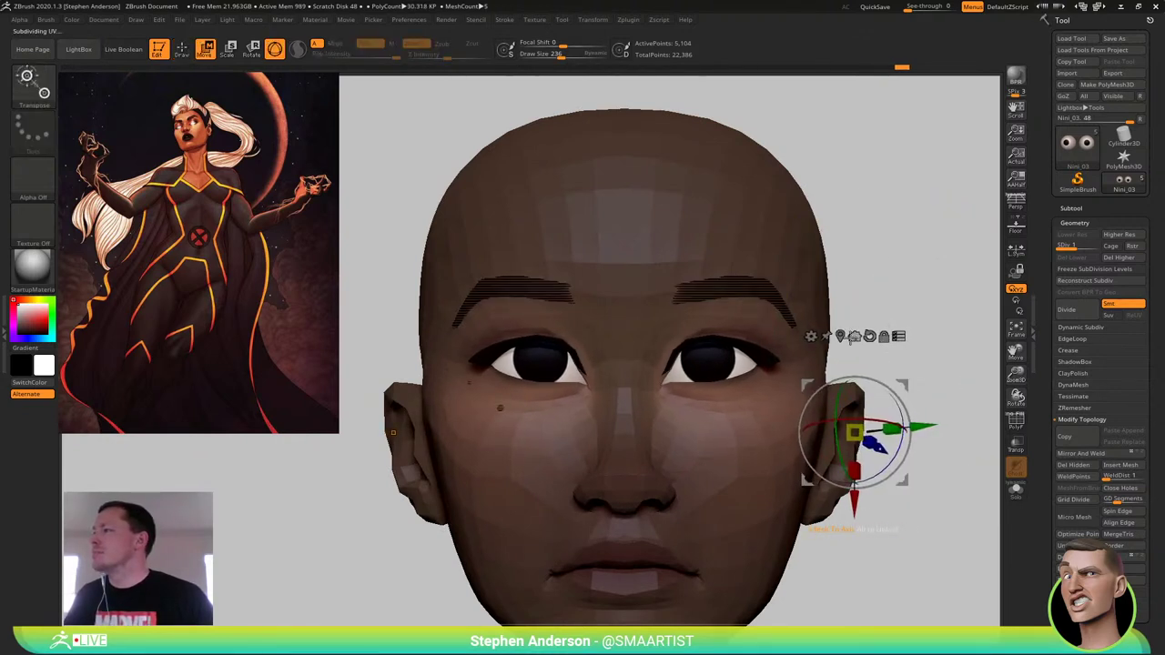
key("n")
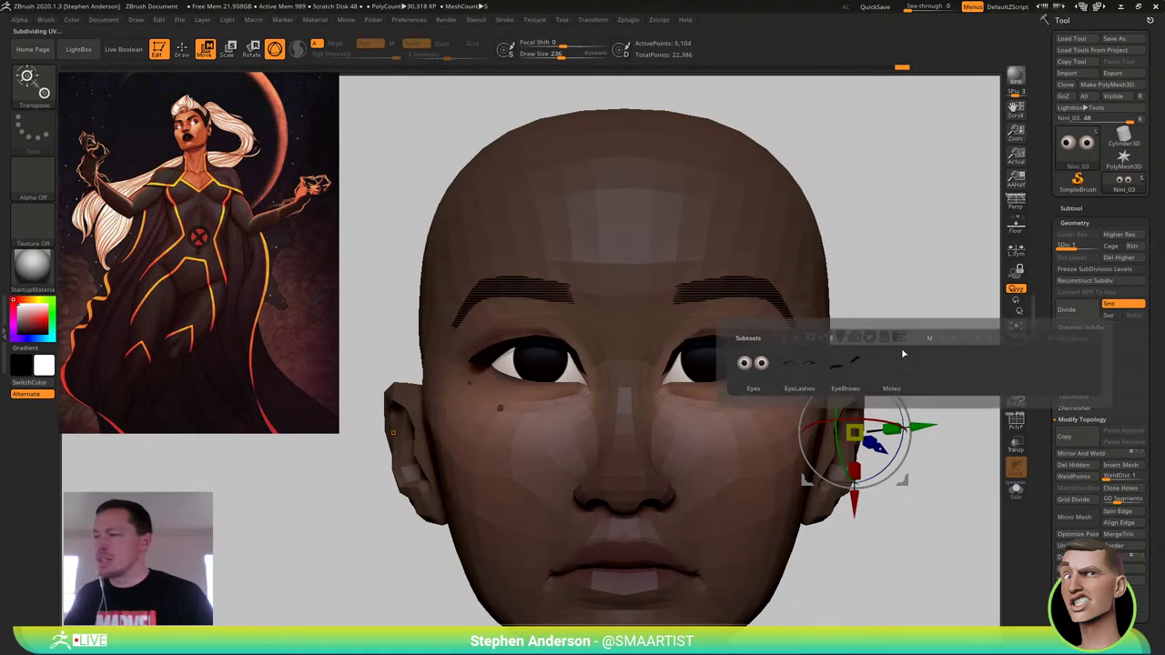
left_click(761, 366)
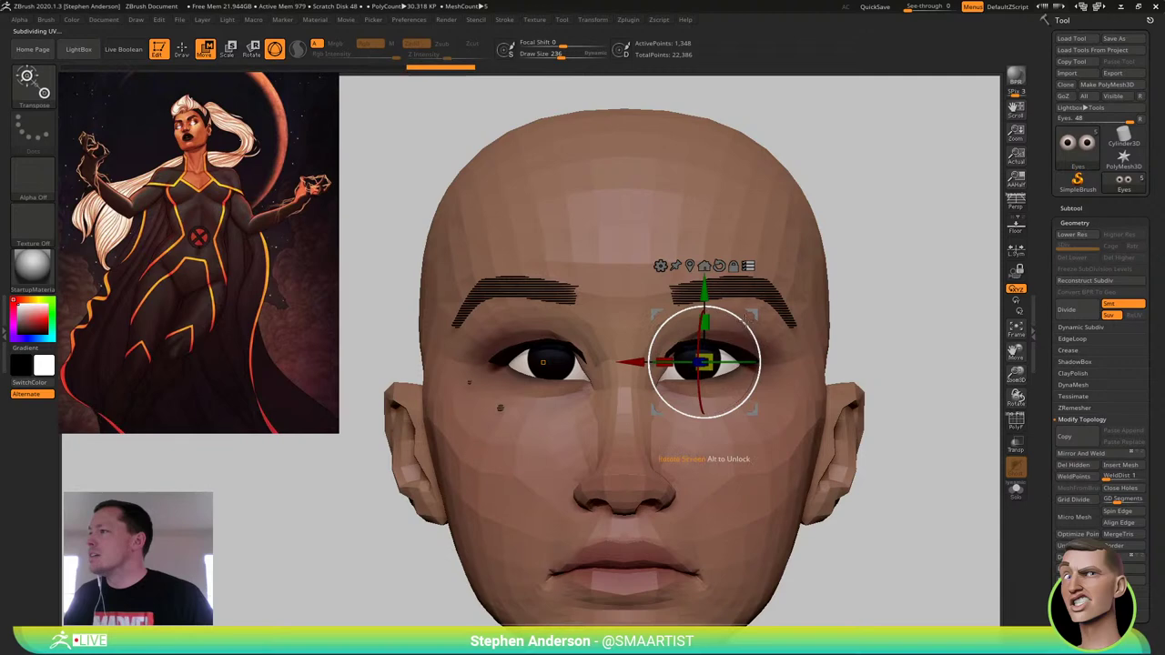
left_click_drag(755, 315, 773, 314)
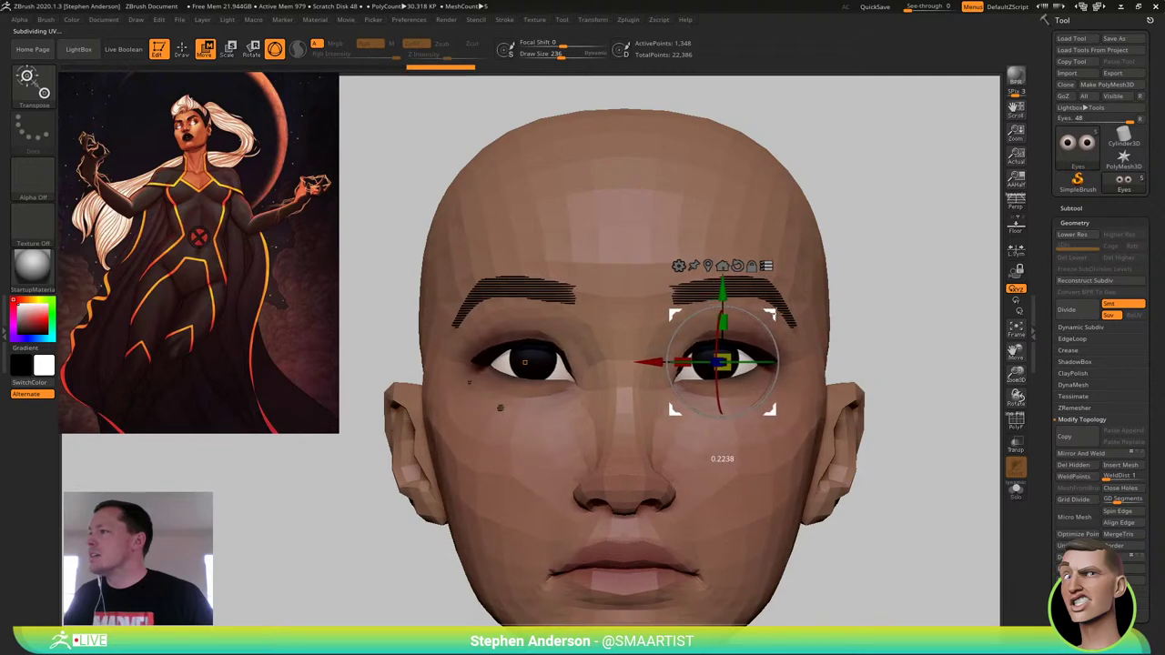
mouse_move(837, 316)
right_mouse_down("ctrl")
mouse_move(813, 279)
mouse_move(806, 294)
mouse_move(814, 287)
mouse_move(822, 310)
mouse_move(785, 310)
mouse_move(832, 316)
right_mouse_up("ctrl")
left_click_drag(832, 314, 715, 287)
left_click_drag(792, 270, 848, 282)
key("q")
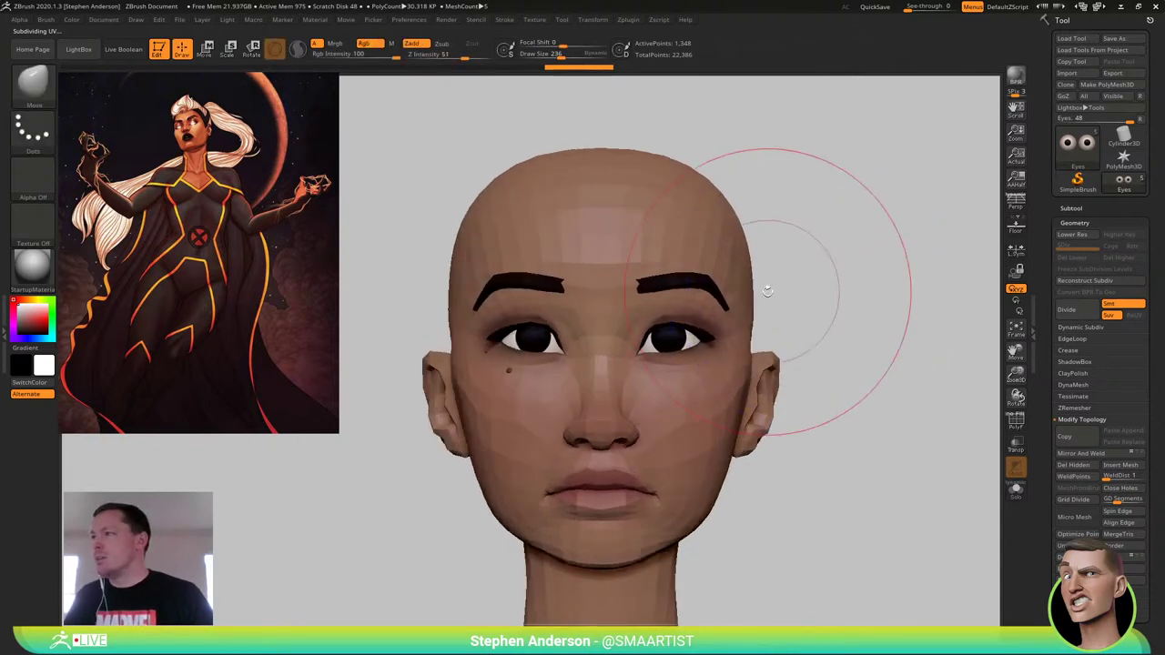
Check how the eyeballs sit inside the head using transparency, and inspect the solid face from the side
left_click(1016, 446)
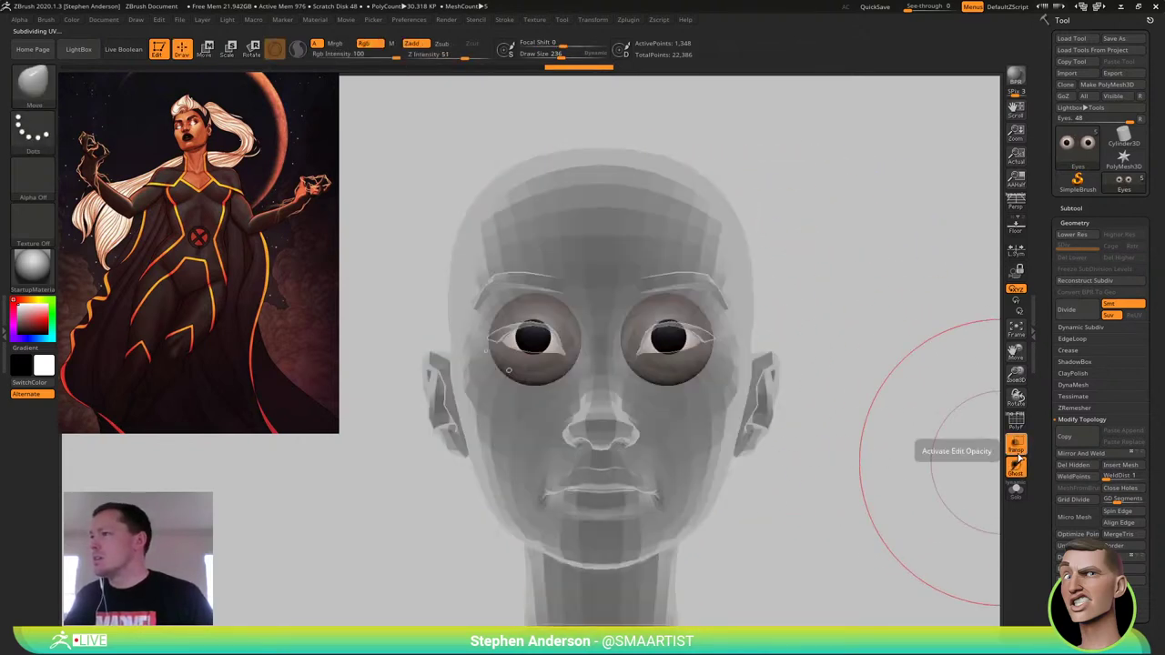
left_click(1016, 449)
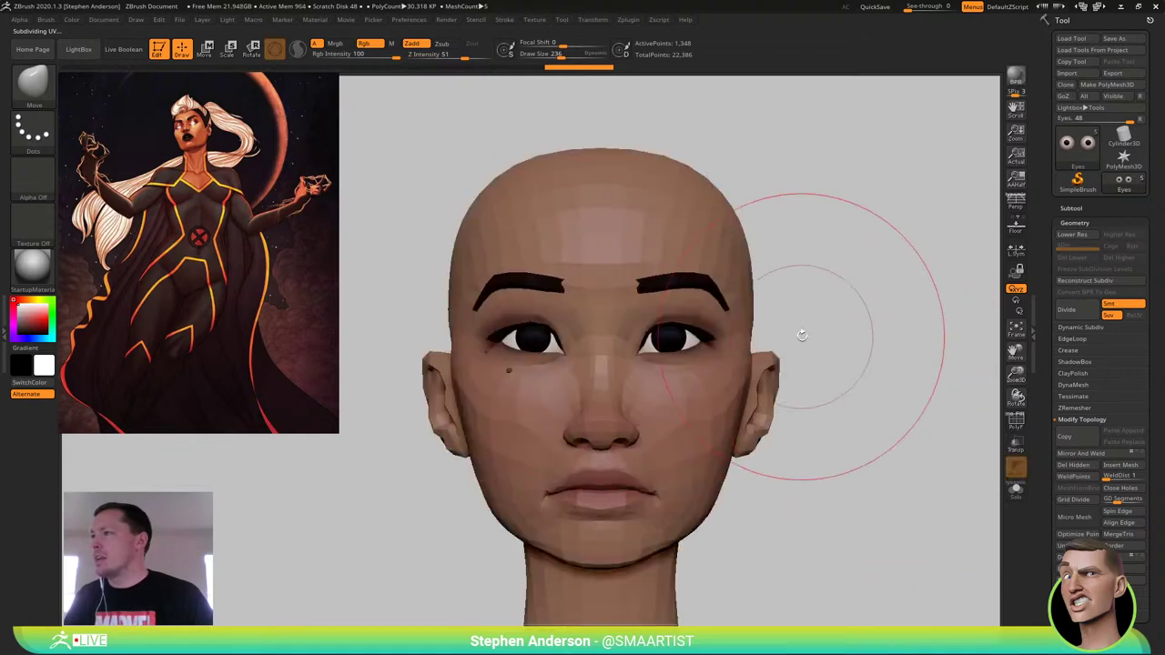
mouse_move(798, 333)
right_mouse_down()
mouse_move(832, 343)
mouse_move(792, 350)
right_mouse_up()
mouse_move(792, 349)
right_mouse_down("ctrl")
mouse_move(803, 339)
mouse_move(771, 367)
mouse_move(824, 351)
mouse_move(806, 352)
mouse_move(761, 410)
mouse_move(693, 419)
right_mouse_up("ctrl")
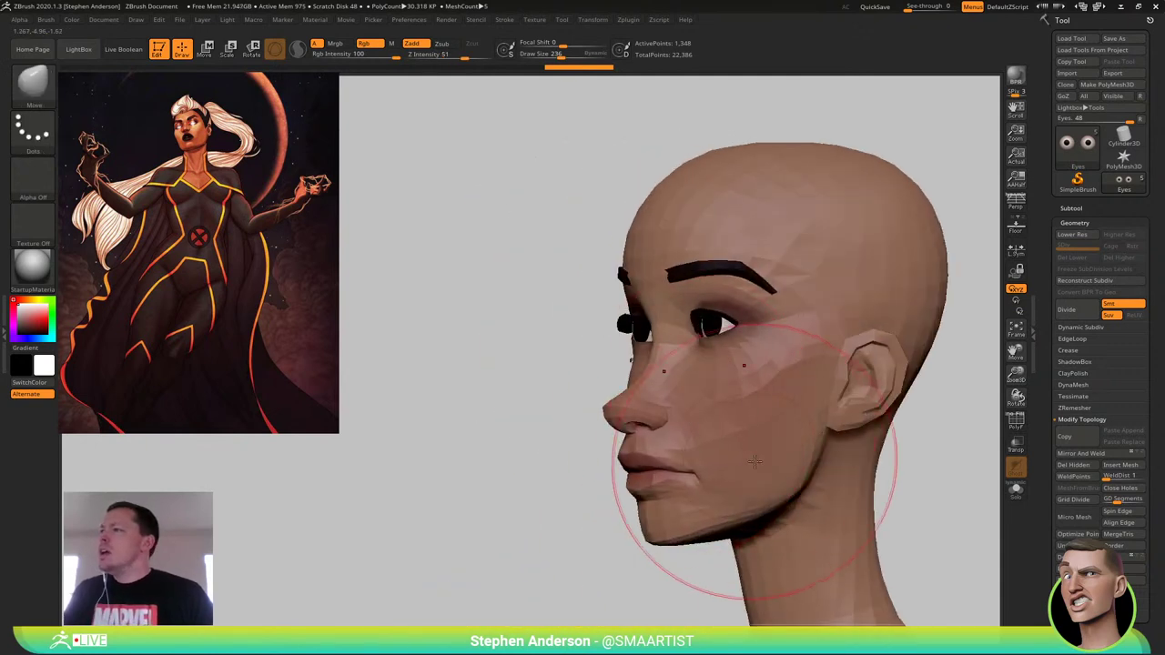
right_click_drag(753, 463, 743, 417, "ctrl")
right_click_drag(742, 416, 702, 391, "alt")
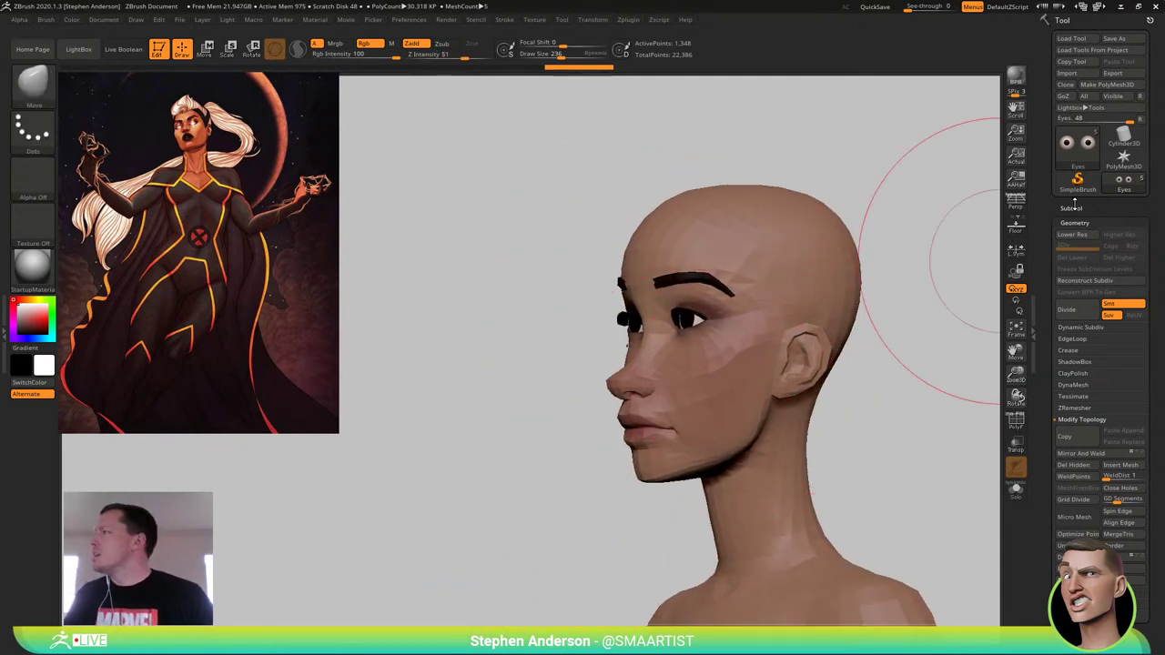
Hide the Moles subtool
left_click(1072, 206)
left_click(1140, 301)
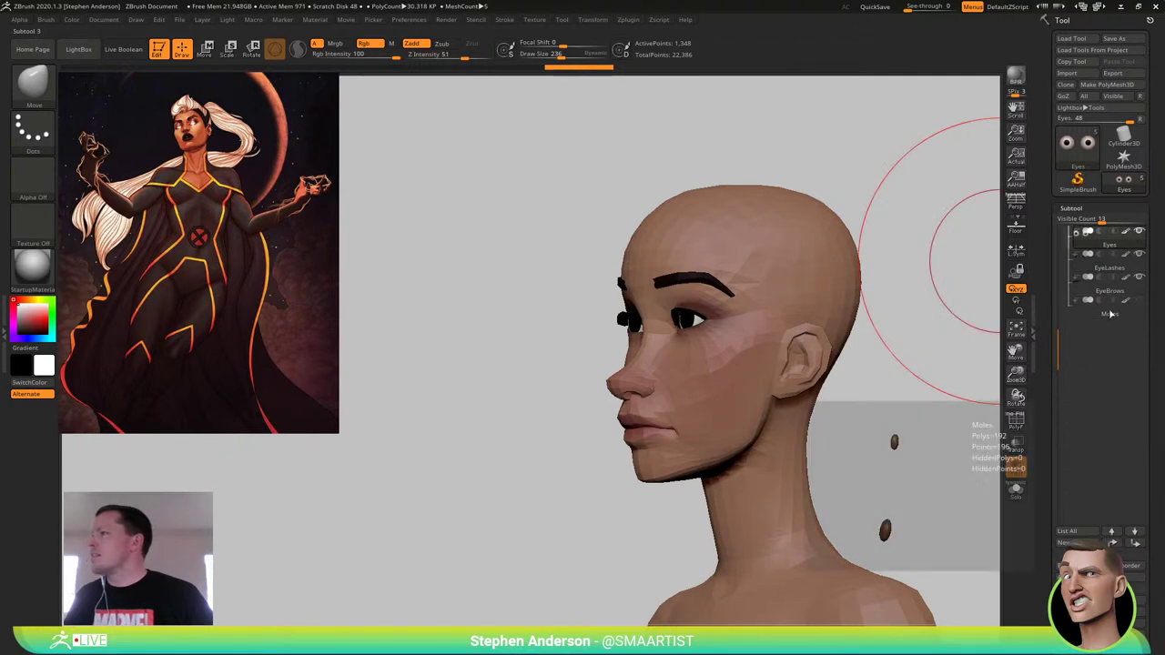
right_click_drag(706, 335, 812, 337)
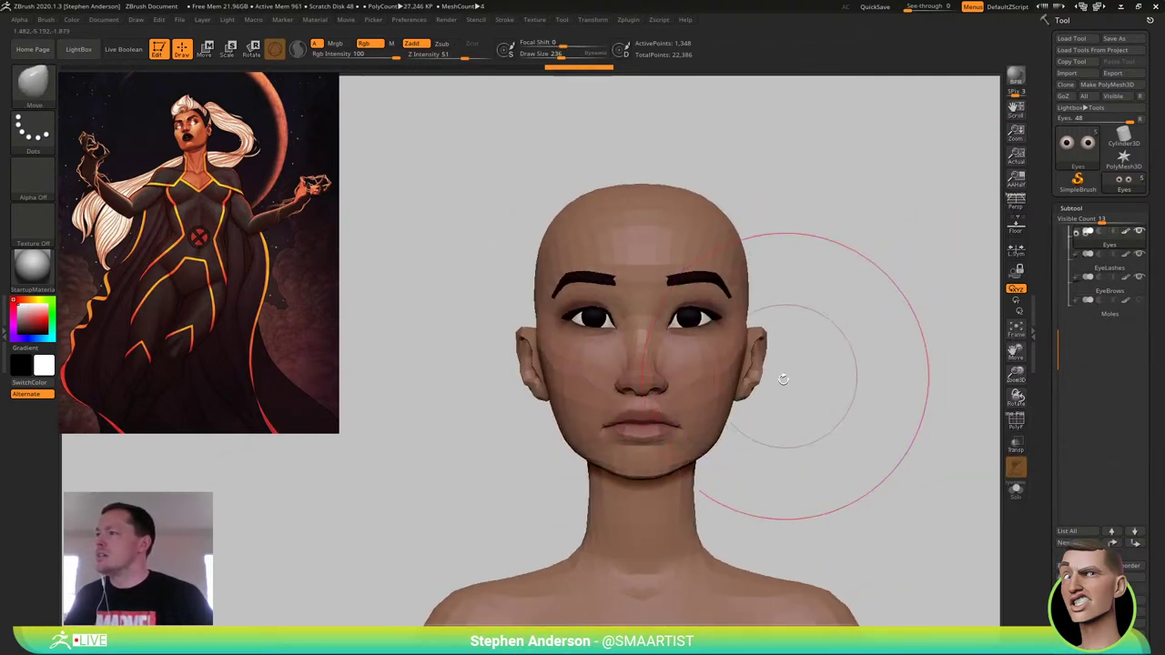
Clear the mask on the Nini_03 body and reshape the jaw with the Move brush at draw size 157
key("s")
left_click_drag(631, 443, 621, 444)
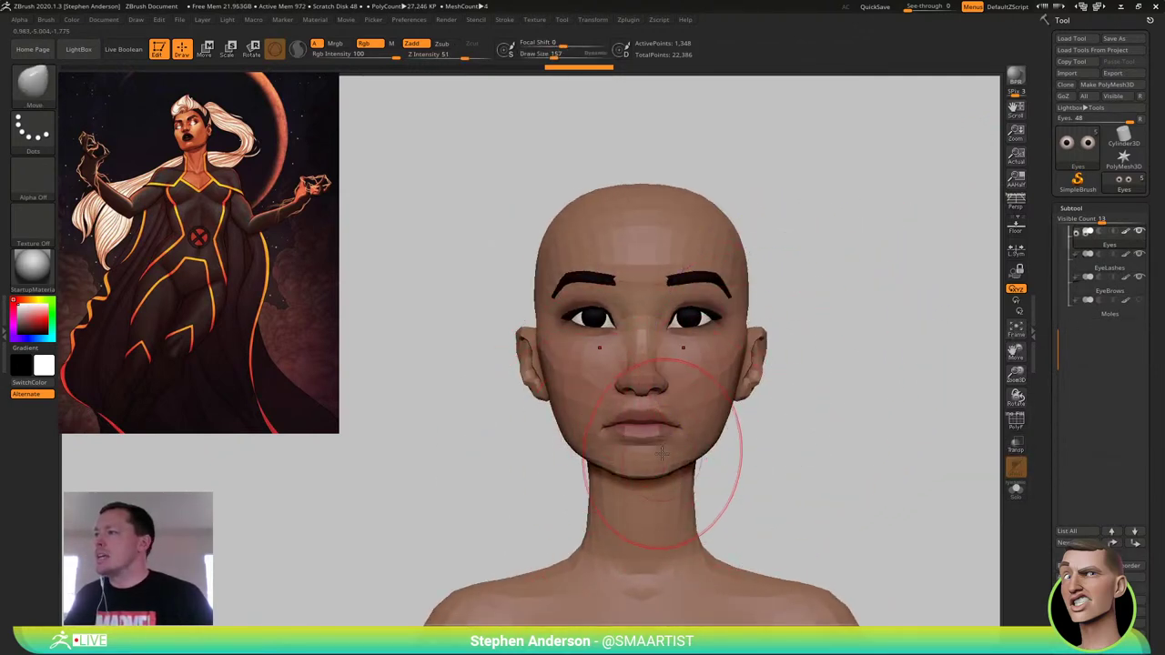
left_click(648, 456, "alt")
right_click_drag(650, 457, 602, 458)
left_click_drag(835, 448, 847, 505, "ctrl")
key("b")
key("m")
key("v")
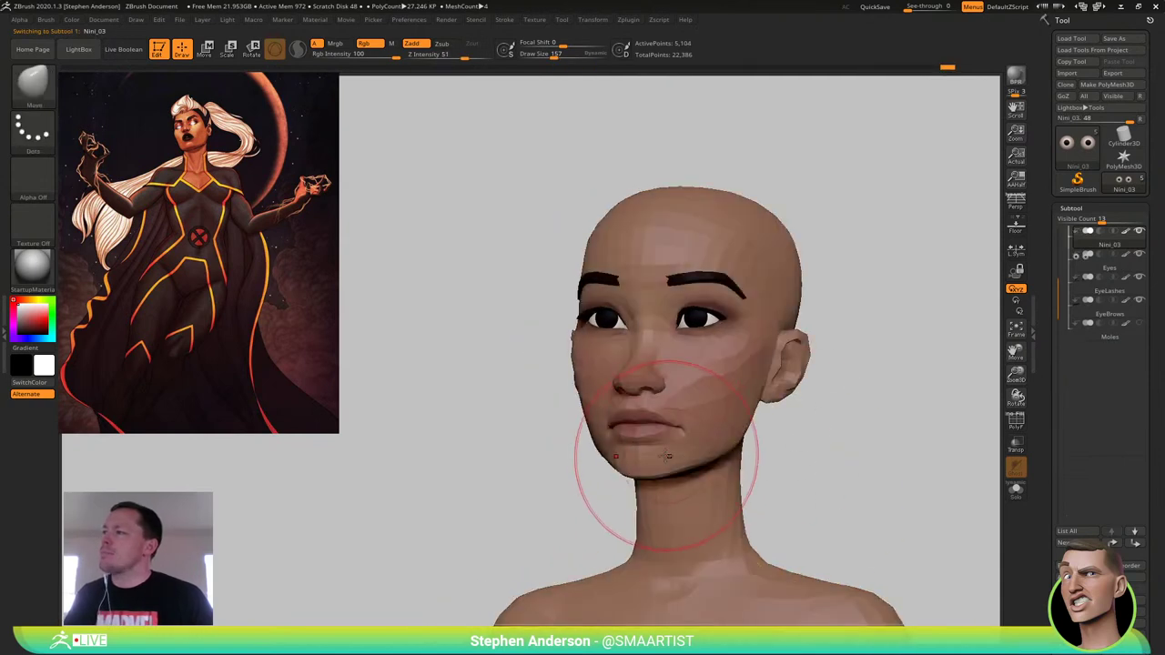
left_click_drag(730, 455, 722, 440)
Reshape the nose and its nostril wings with the Move brush at draw size 119
mouse_move(769, 443)
right_mouse_down()
mouse_move(667, 452)
mouse_move(644, 425)
mouse_move(689, 439)
mouse_move(645, 398)
right_mouse_up()
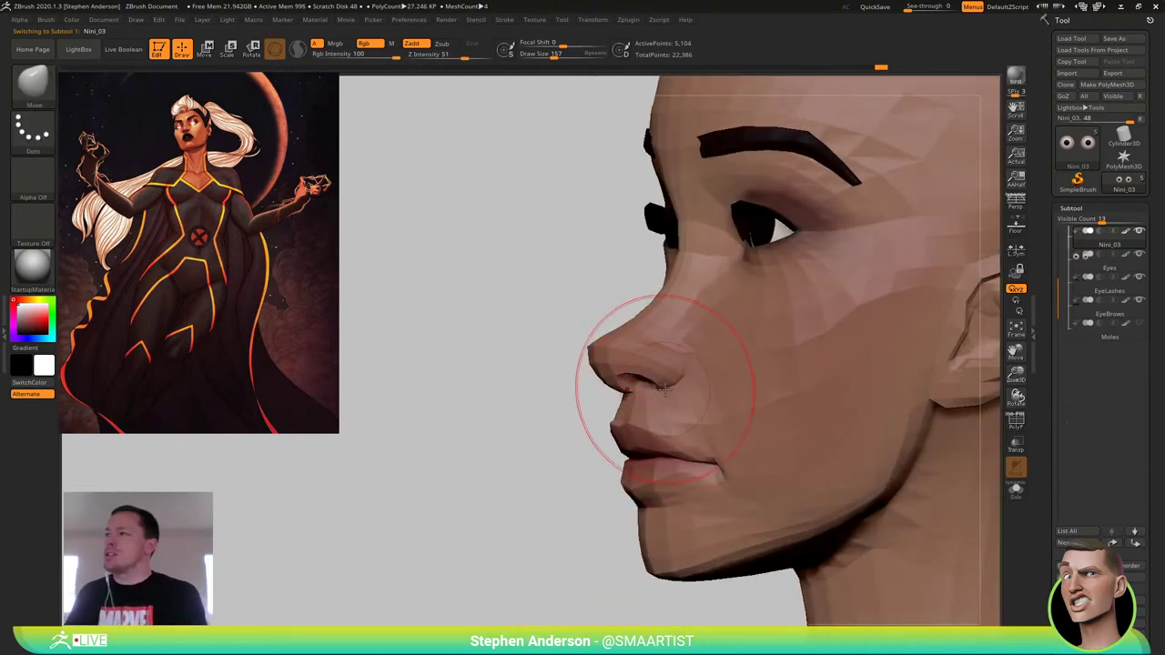
right_click_drag(658, 384, 634, 379)
key("s")
left_click_drag(653, 330, 642, 326)
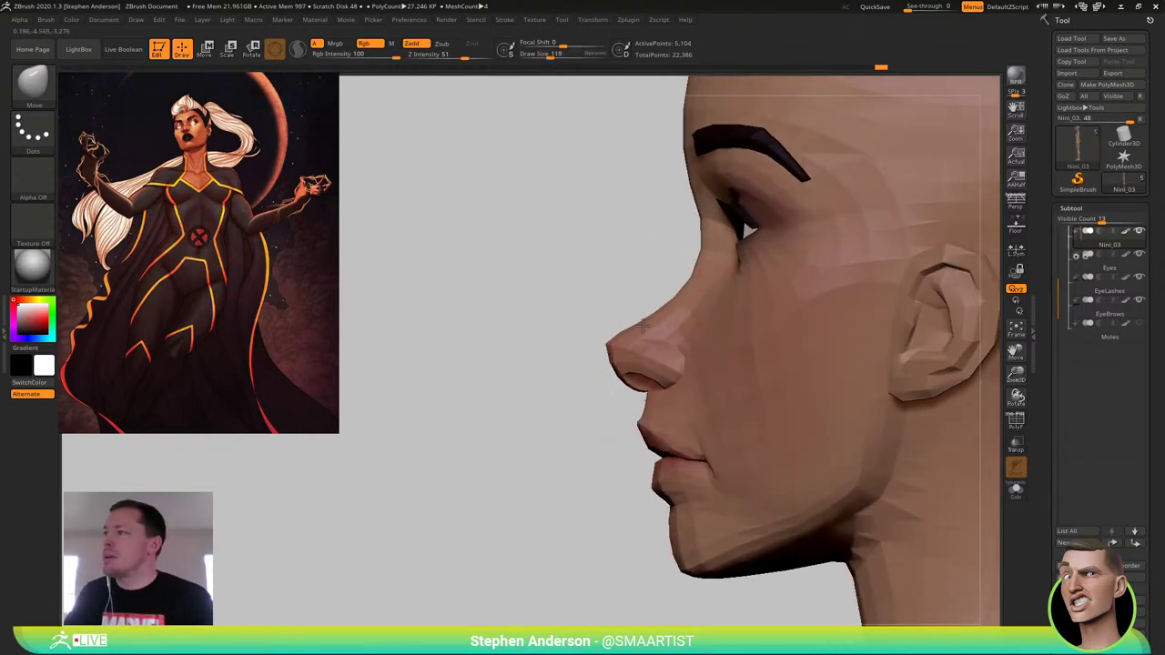
mouse_move(624, 336)
right_mouse_down("ctrl")
mouse_move(621, 387)
mouse_move(617, 375)
right_mouse_up("ctrl")
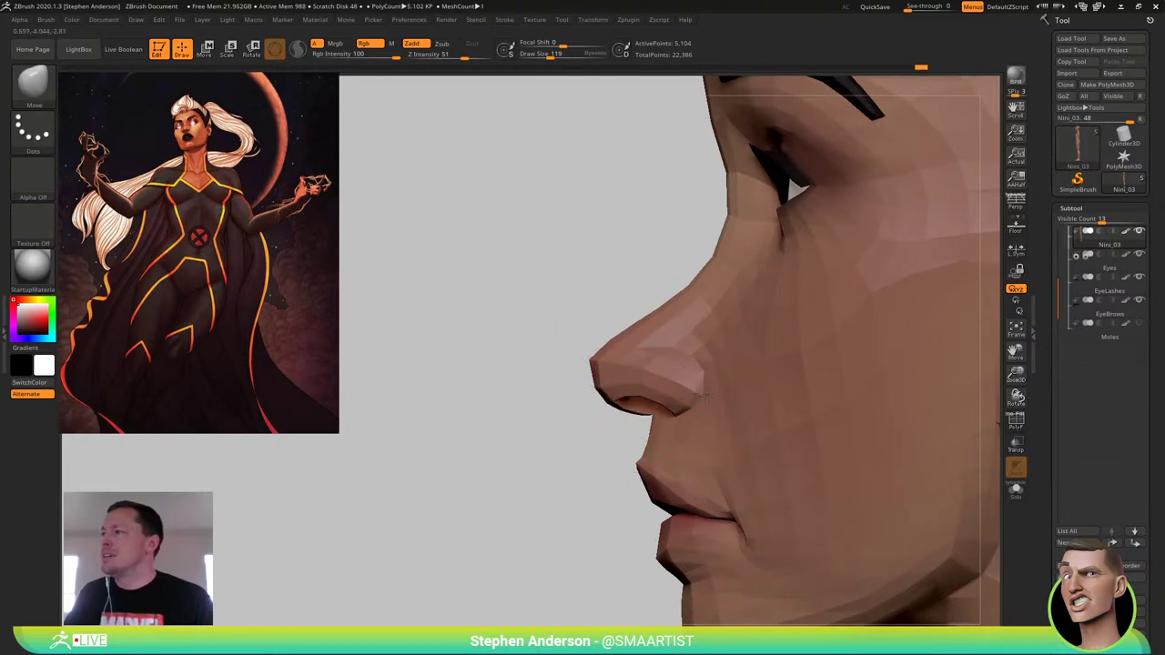
right_click_drag(705, 397, 744, 389)
left_click_drag(699, 387, 682, 374)
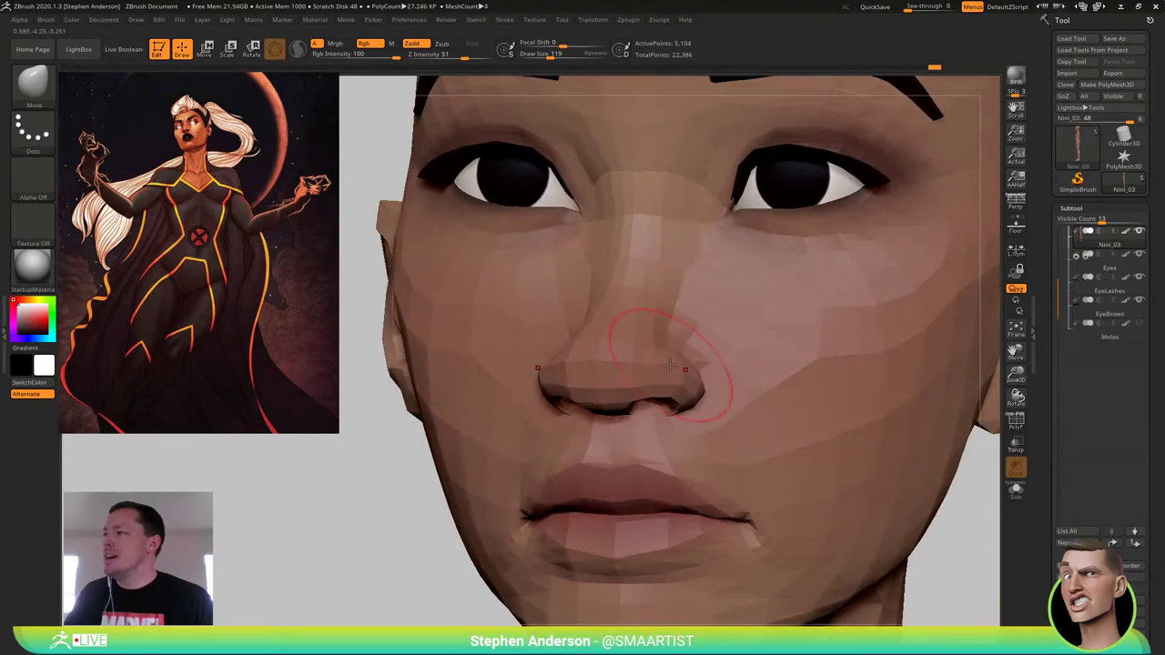
right_click_drag(700, 356, 685, 382)
mouse_move(705, 366)
left_mouse_down()
mouse_move(705, 347)
mouse_move(697, 393)
left_mouse_up()
mouse_move(708, 406)
right_mouse_down("ctrl")
mouse_move(695, 363)
mouse_move(699, 391)
right_mouse_up("ctrl")
right_click_drag(699, 391, 698, 360, "ctrl")
mouse_move(698, 360)
right_mouse_down()
mouse_move(675, 365)
mouse_move(693, 369)
mouse_move(712, 424)
mouse_move(687, 406)
right_mouse_up()
Check the head's topology and polygroups with PolyFrame, and view the solid bust from the front
right_click_drag(770, 447, 775, 409, "ctrl")
key("shift+f")
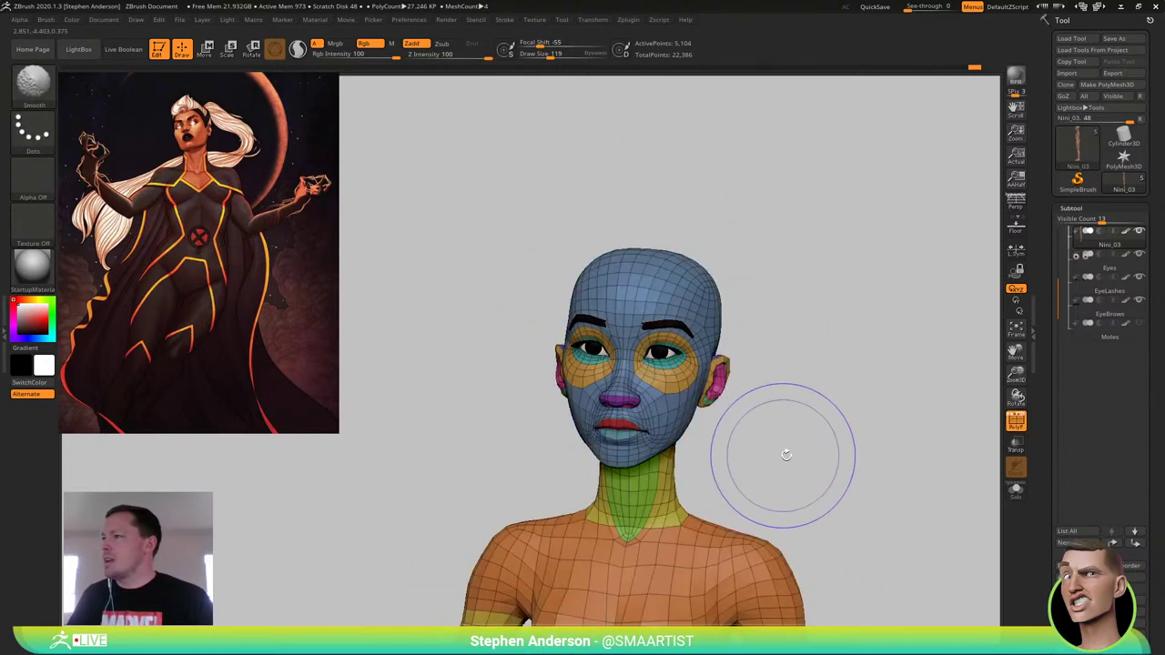
key("shift+f")
mouse_move(819, 458)
right_mouse_down()
mouse_move(801, 447)
mouse_move(834, 452)
mouse_move(800, 428)
mouse_move(805, 418)
right_mouse_up()
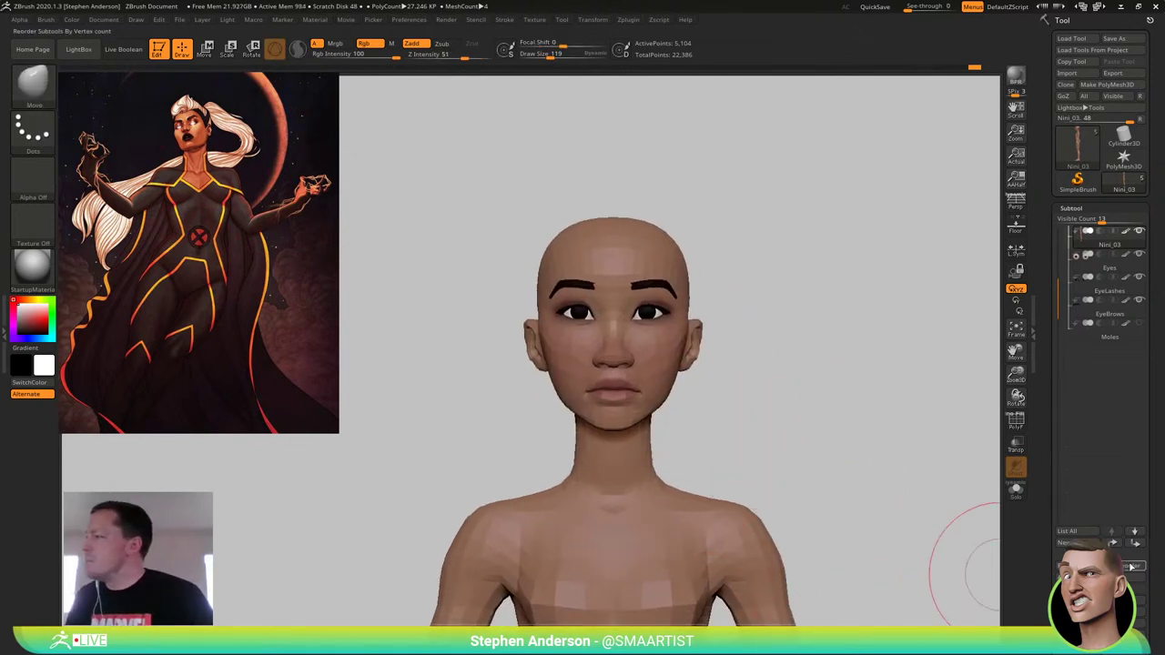
Set the Move brush's draw size to 129
left_click_drag(1145, 579, 1143, 477)
scroll(1143, 475, "down", 4)
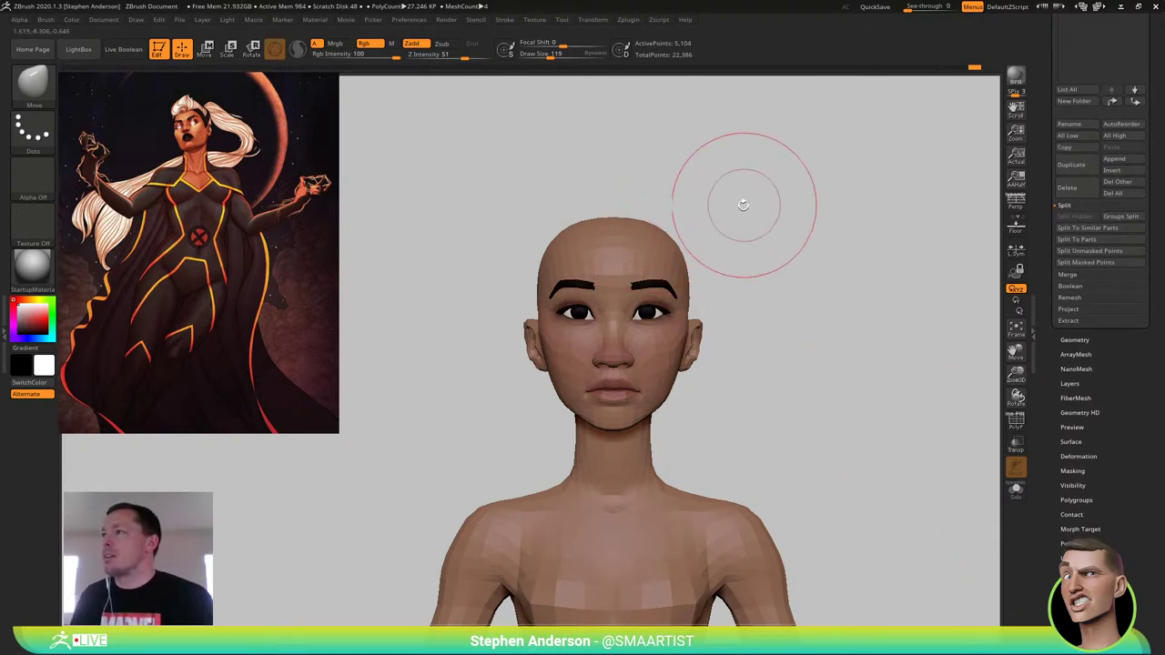
left_click_drag(743, 203, 715, 263)
key("s")
left_click_drag(685, 225, 746, 222)
key("s")
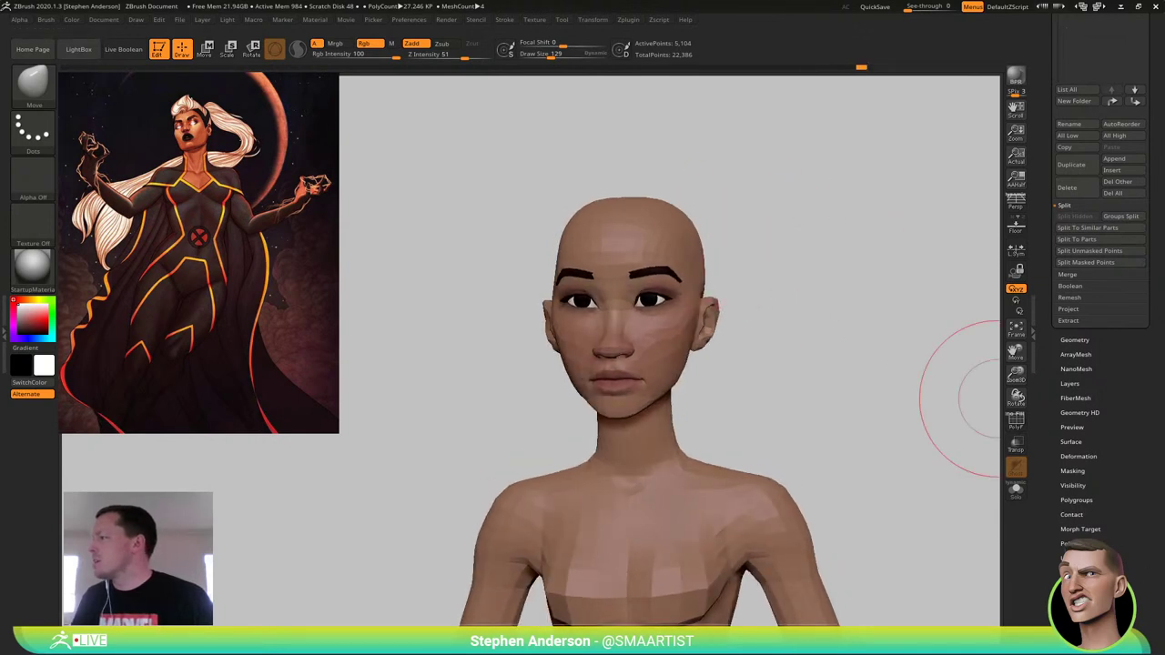
Open Adjust Colors for the body's polypaint and frame the head in its preview at a three-quarter angle
left_click(1075, 543)
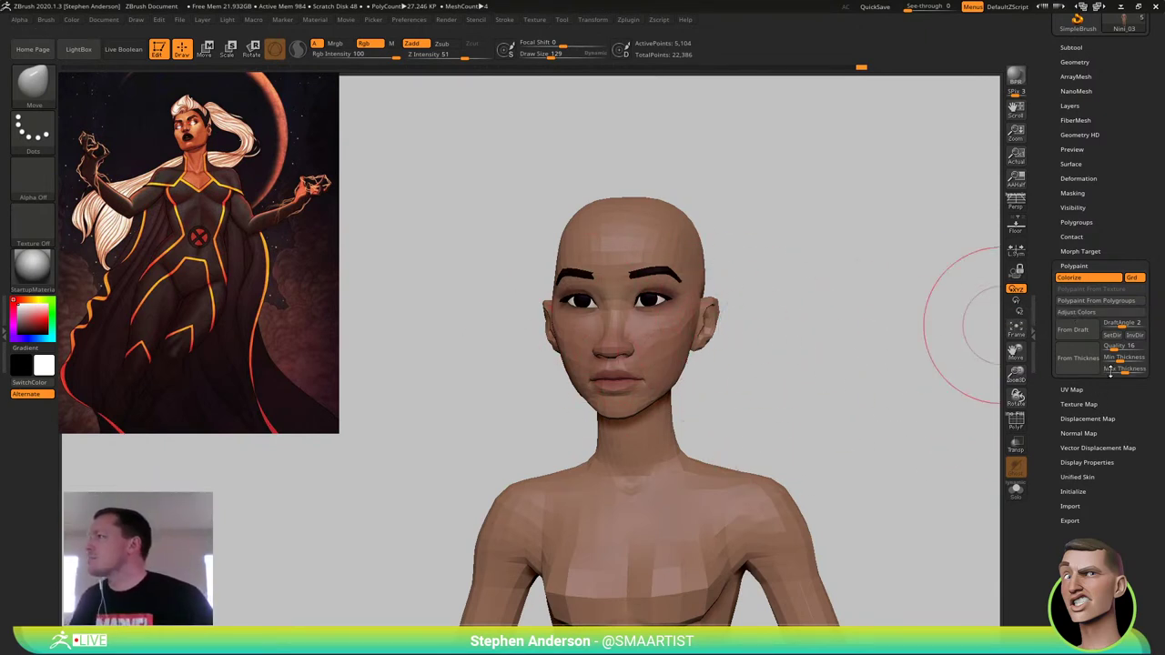
left_click(1099, 313)
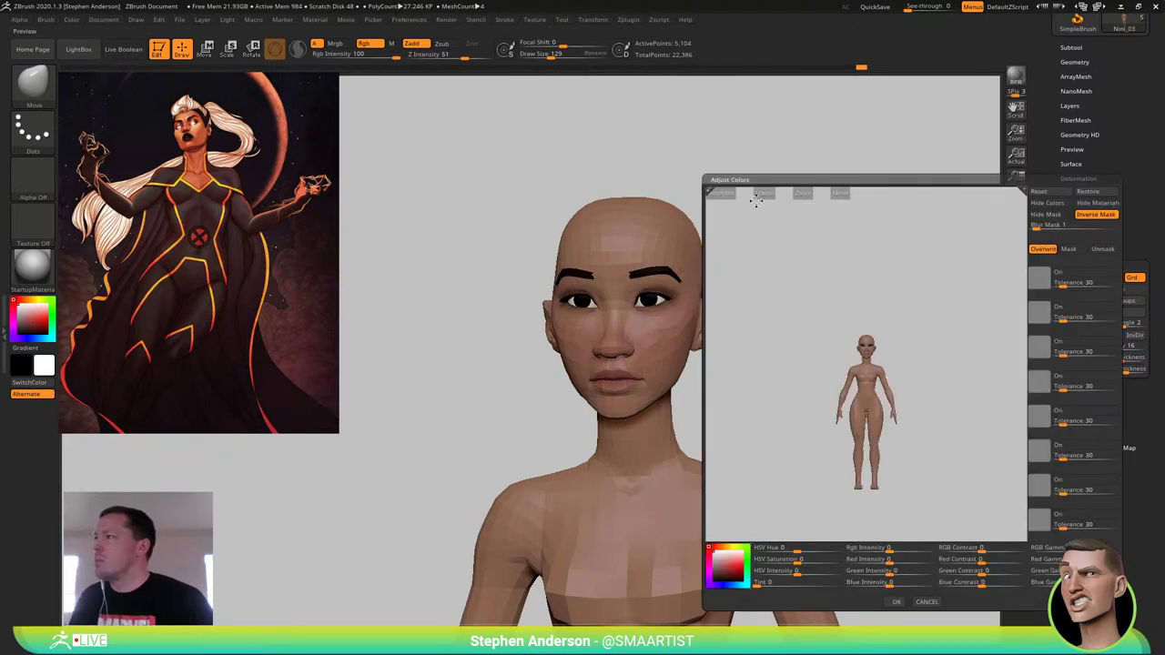
left_click_drag(864, 341, 1005, 531, "alt")
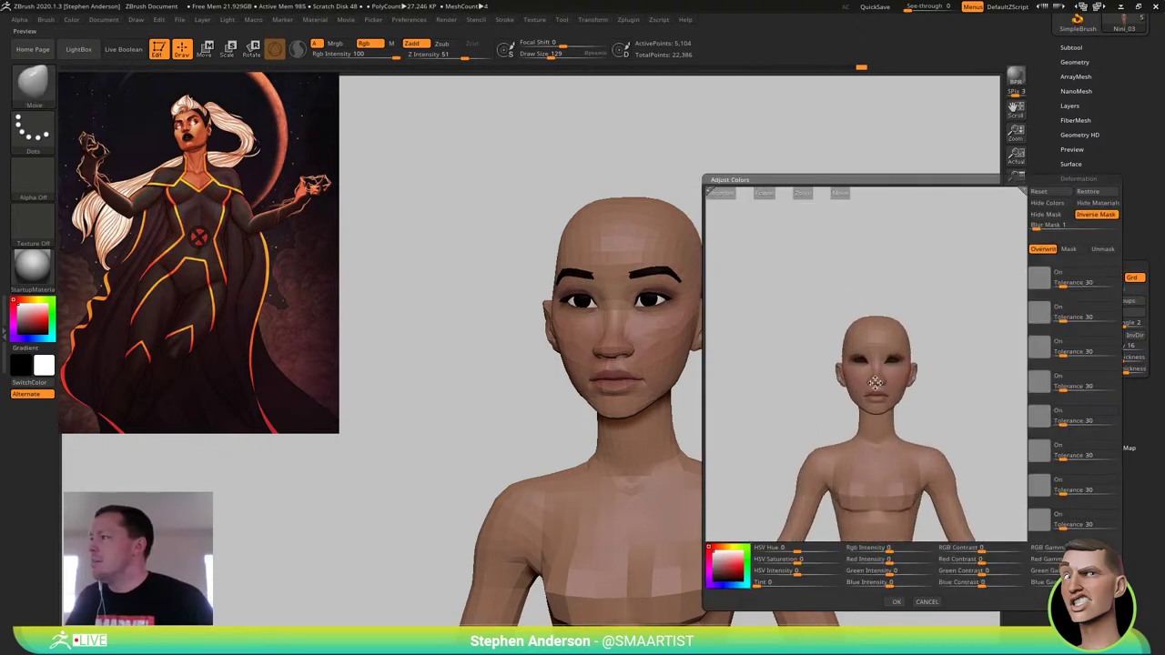
left_click_drag(874, 383, 914, 400)
left_click_drag(910, 319, 892, 340)
left_click_drag(909, 305, 897, 350, "alt")
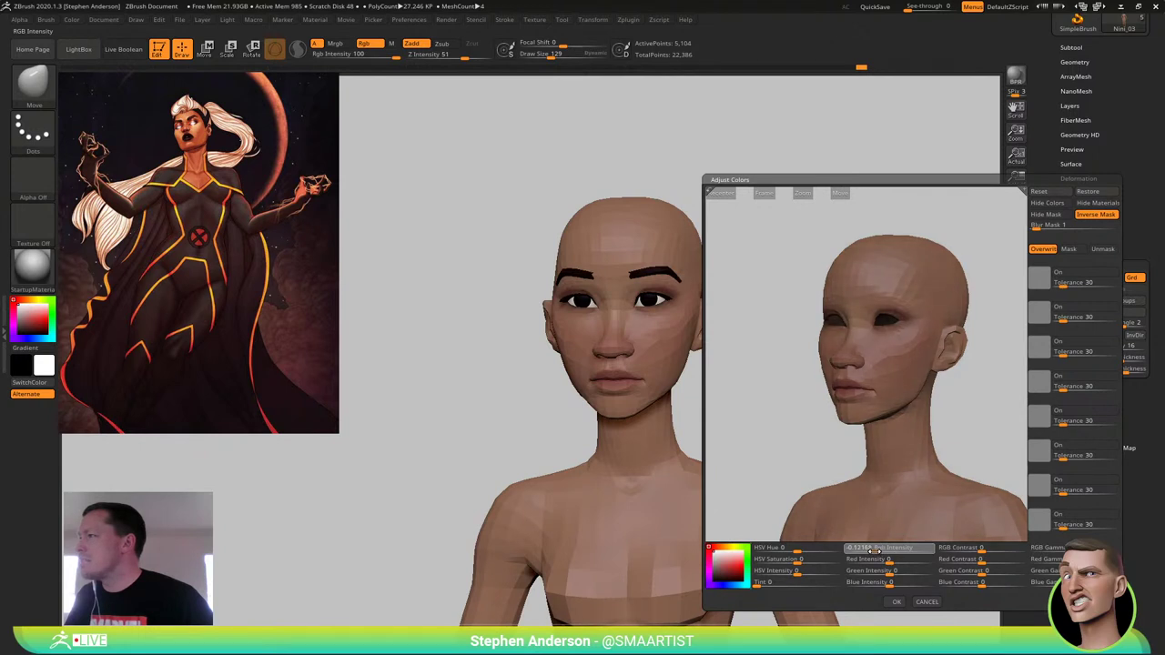
Darken the skin in Adjust Colors with RGB Intensity -0.32023, HSV Intensity 0.25389 and HSV Saturation 0.10101
left_click_drag(873, 551, 871, 551)
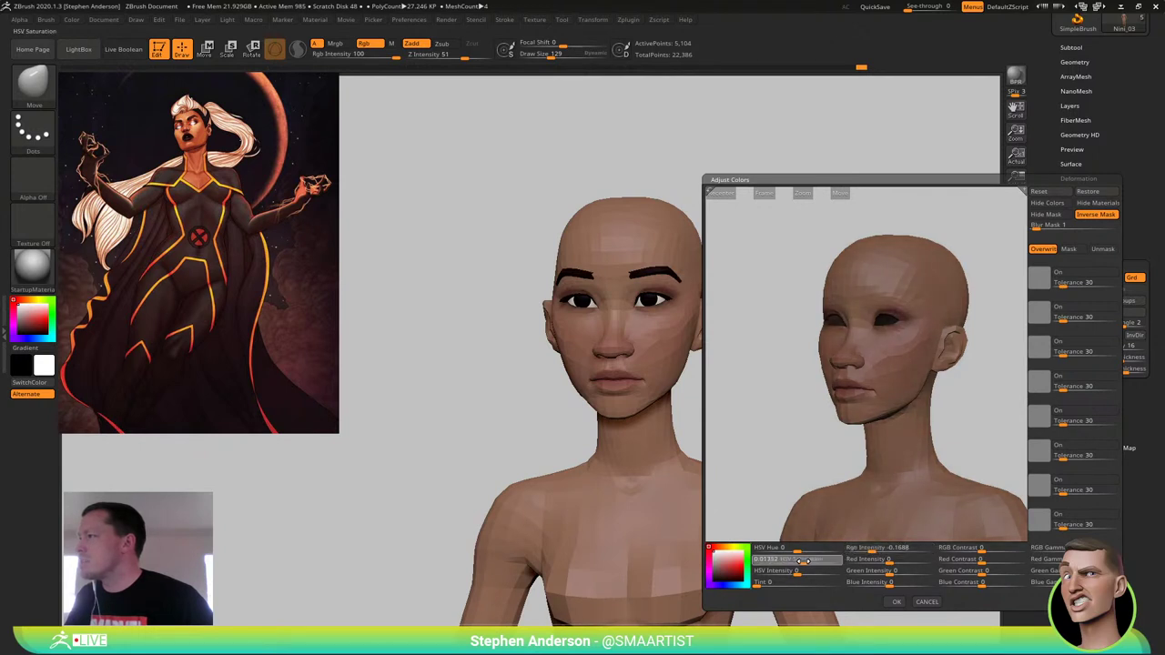
left_click_drag(810, 561, 866, 550)
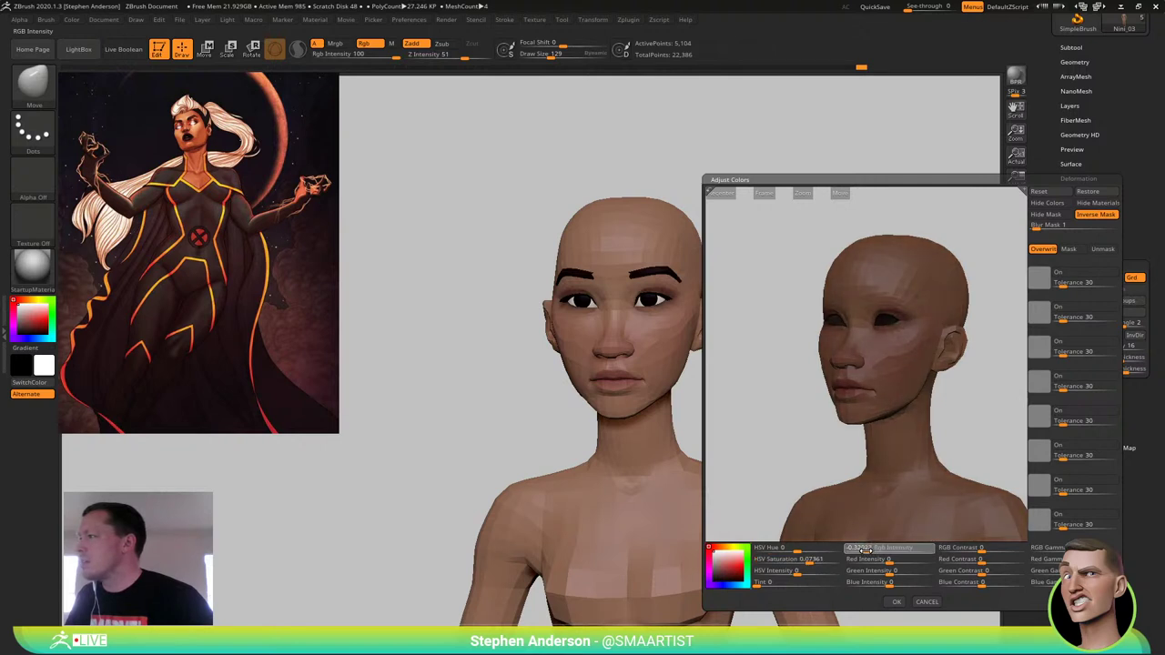
left_click_drag(866, 551, 865, 551)
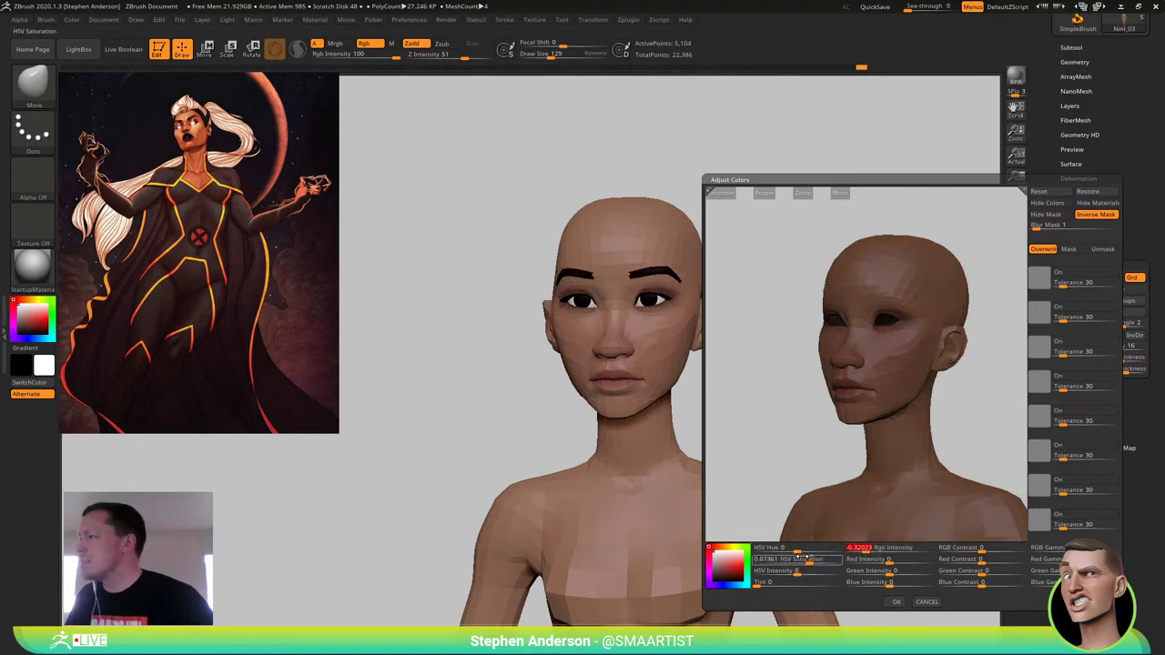
left_click_drag(793, 573, 781, 571)
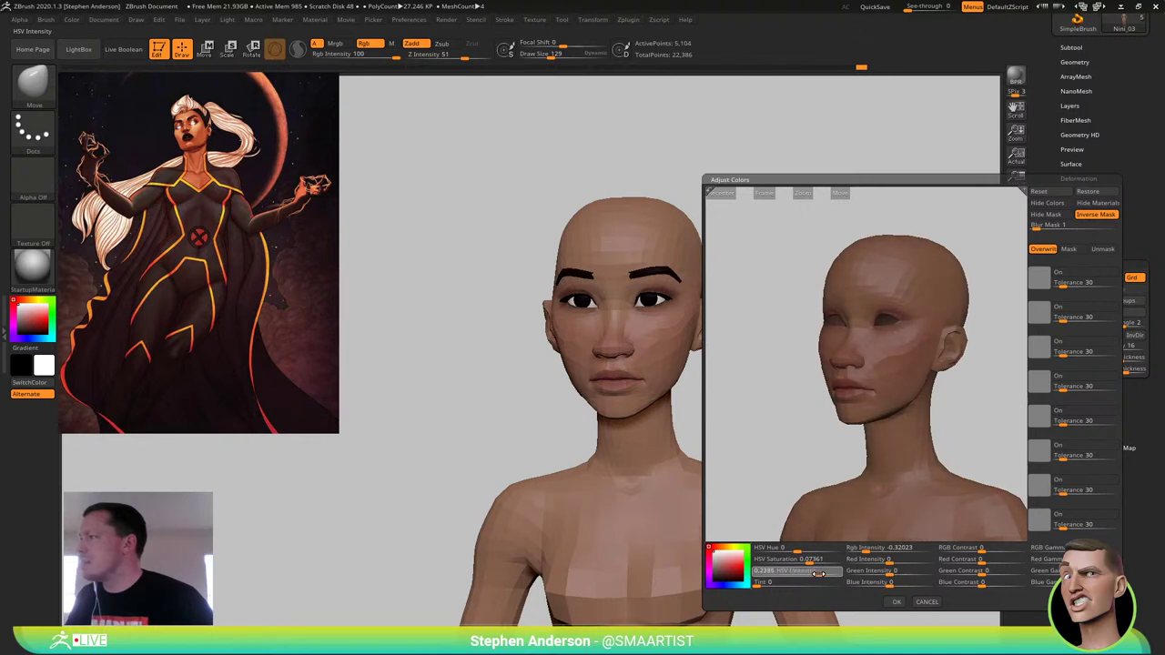
left_click_drag(820, 572, 800, 563)
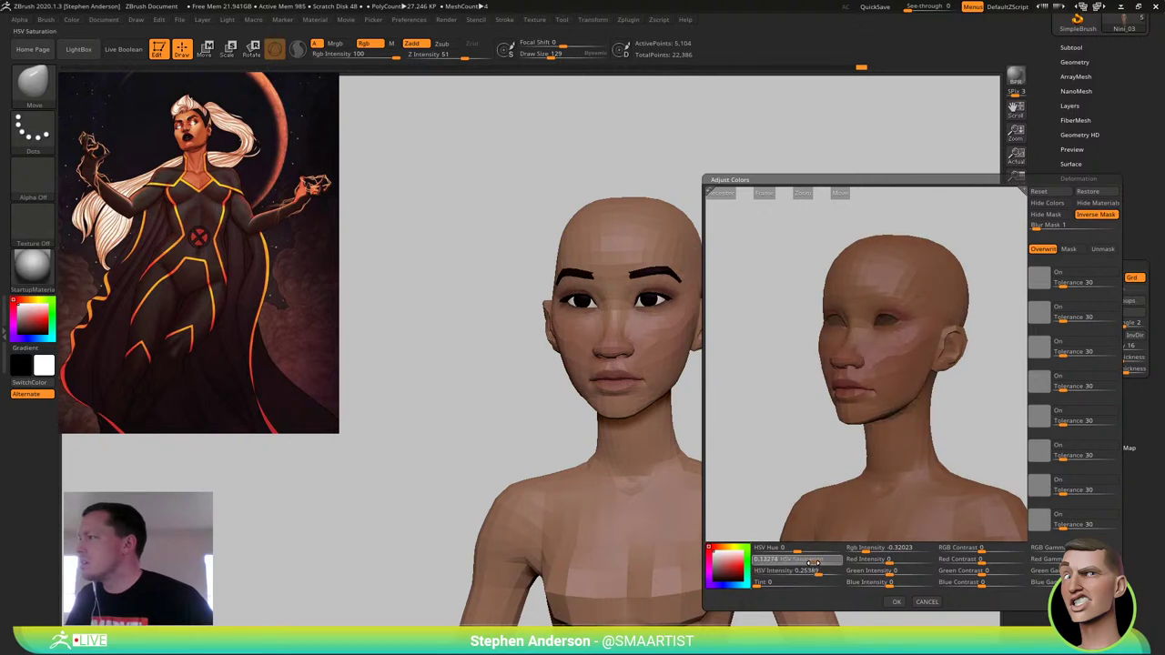
left_click(814, 564)
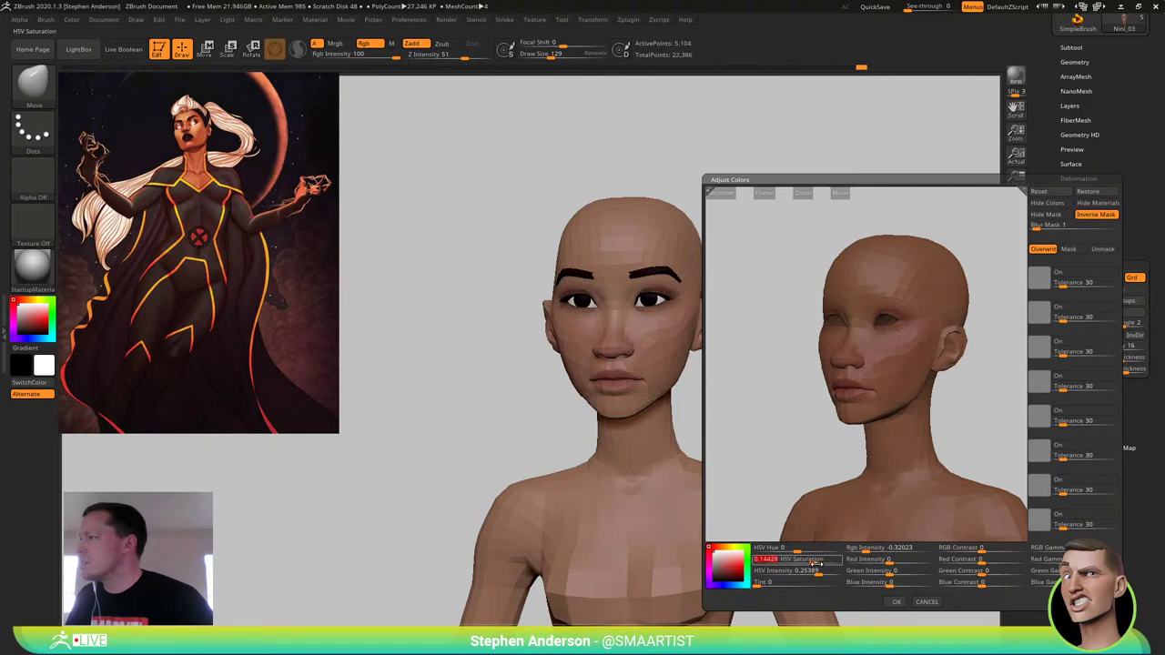
left_click_drag(816, 564, 813, 563)
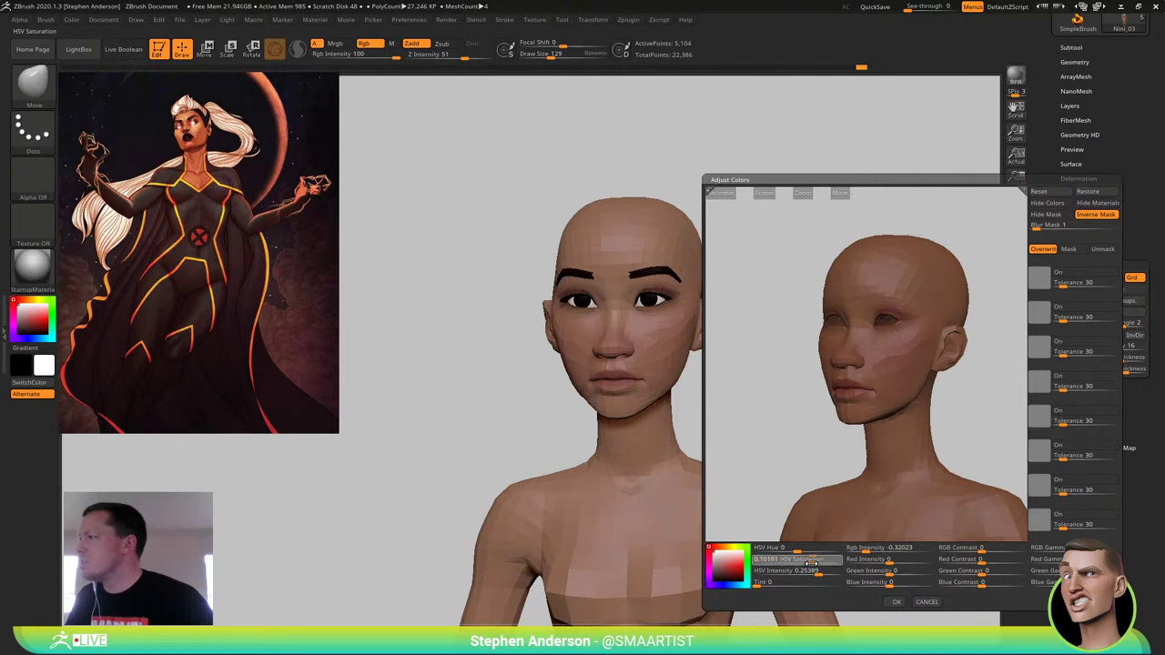
Refine the skin with Red Intensity -0.01736, RGB Intensity -0.39426, HSV Intensity 0.1563 and HSV Hue -0.00147, and accept the adjustment
left_click_drag(886, 562, 890, 562)
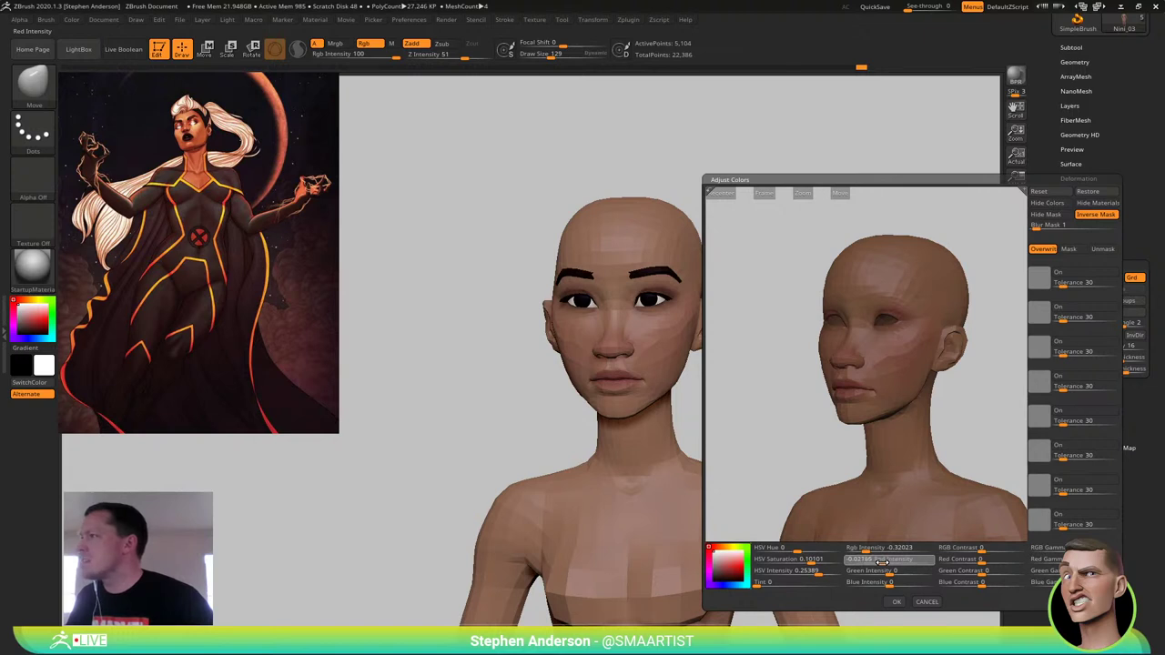
left_click_drag(881, 561, 859, 552)
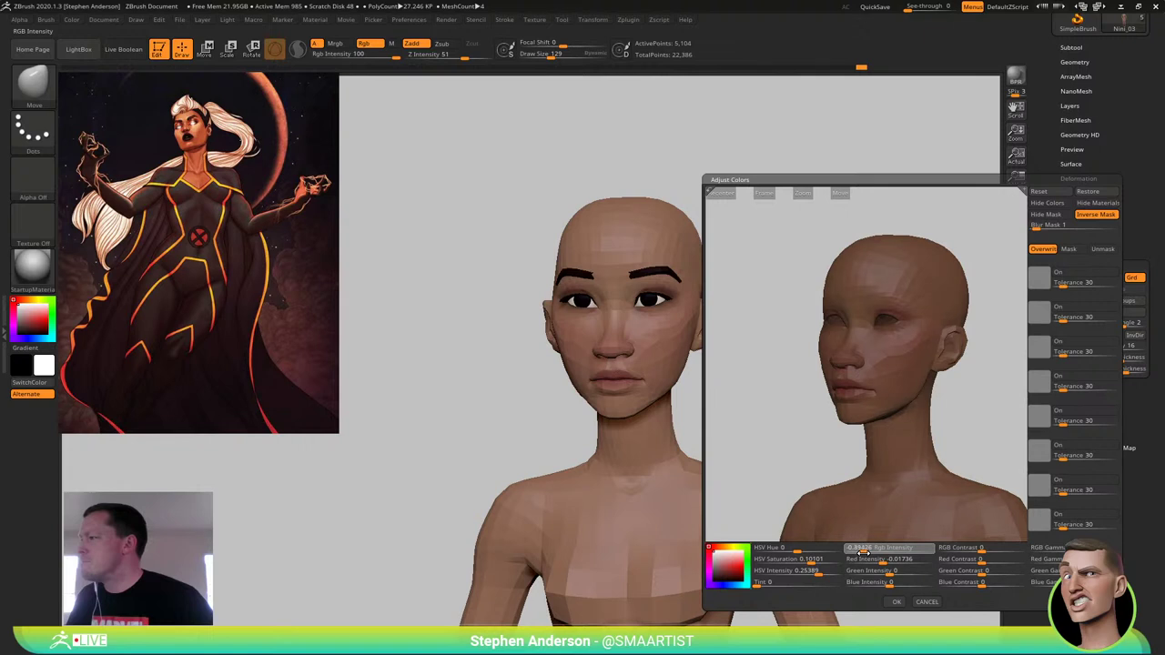
left_click_drag(760, 585, 801, 551)
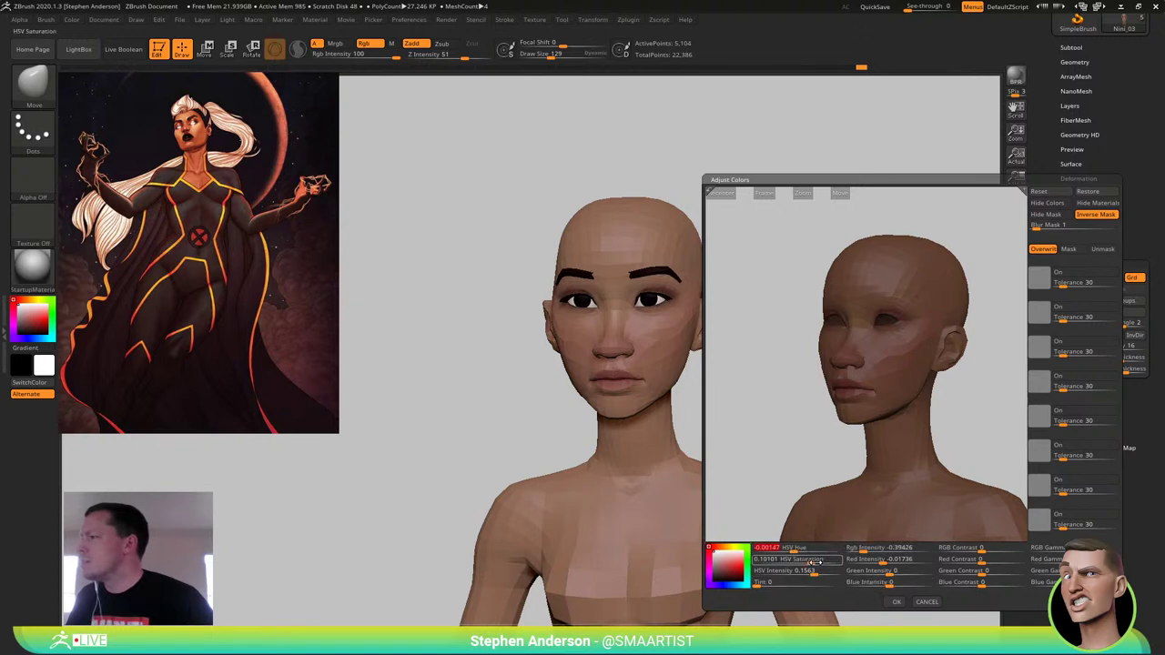
left_click(895, 602)
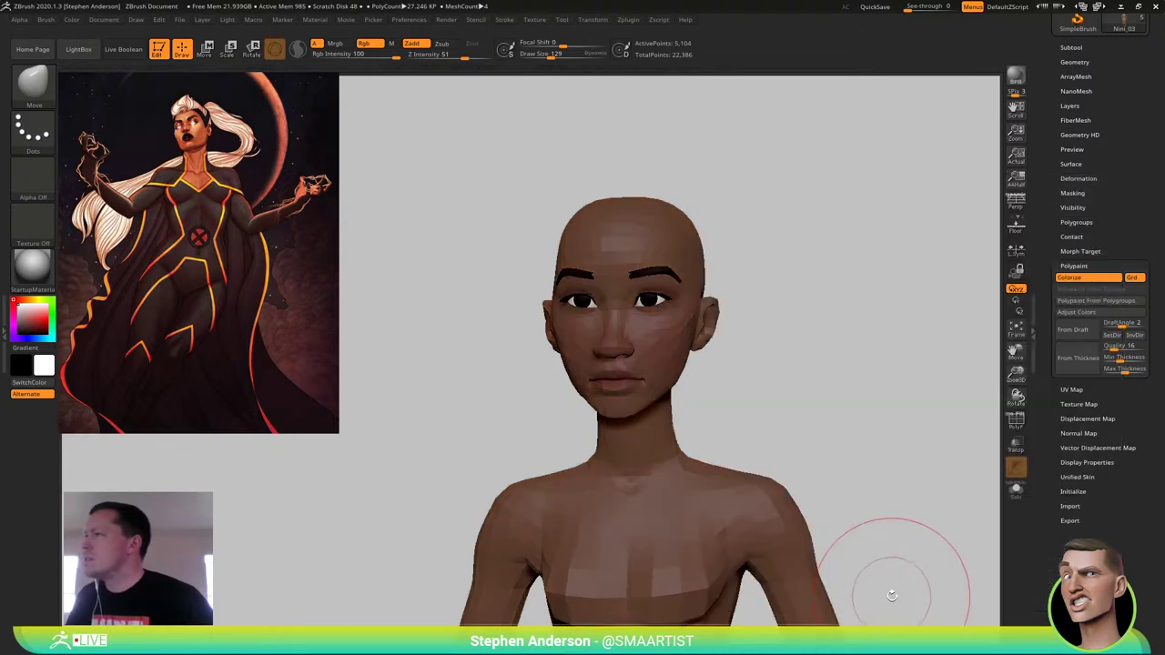
Inspect the recoloured head at a three-quarter angle and undo the colour adjustment
mouse_move(889, 446)
left_mouse_down()
mouse_move(846, 390)
mouse_move(812, 373)
left_mouse_up()
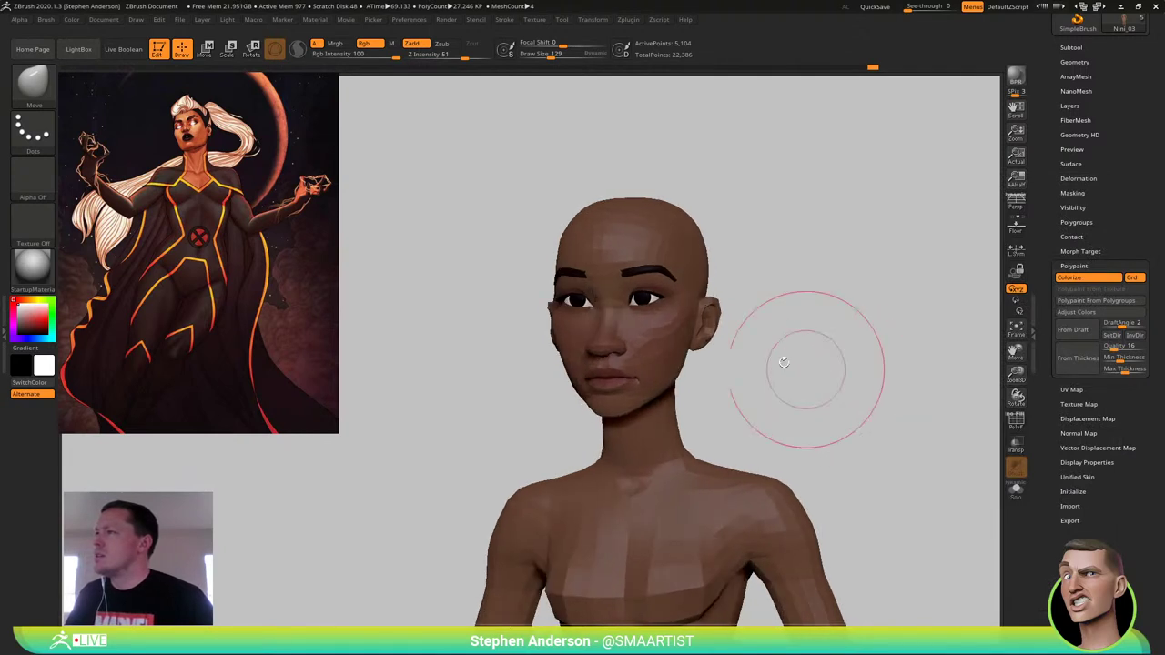
right_click_drag(637, 273, 654, 341, "ctrl")
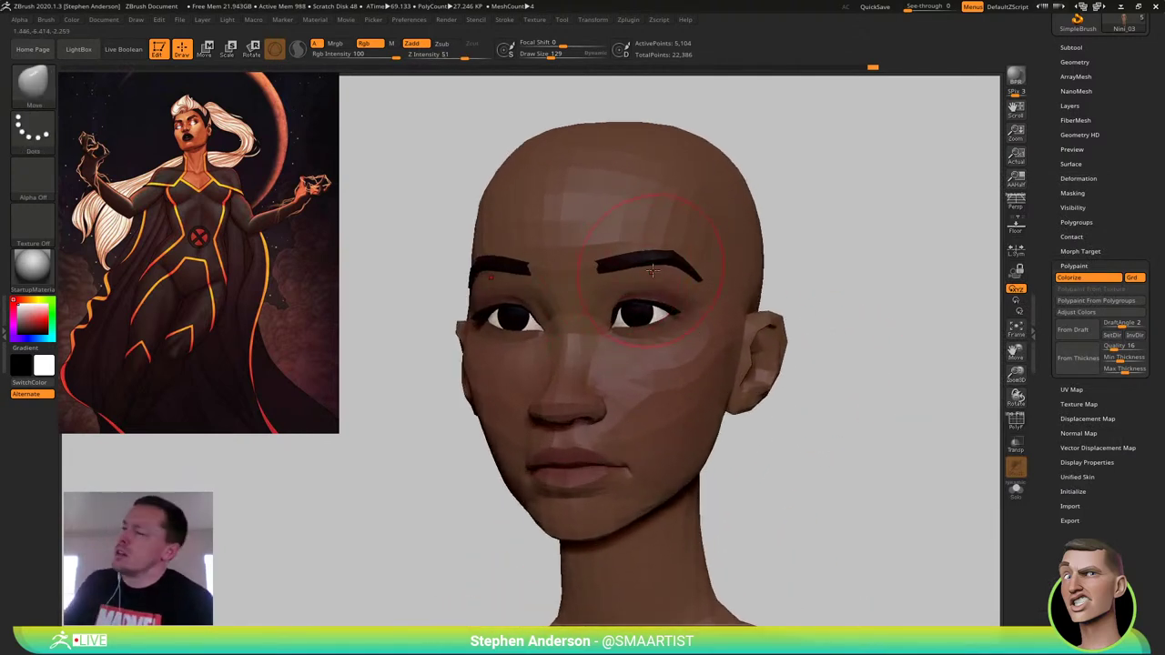
mouse_move(740, 439)
left_mouse_down()
mouse_move(639, 366)
mouse_move(692, 428)
left_mouse_up()
key("ctrl+z")
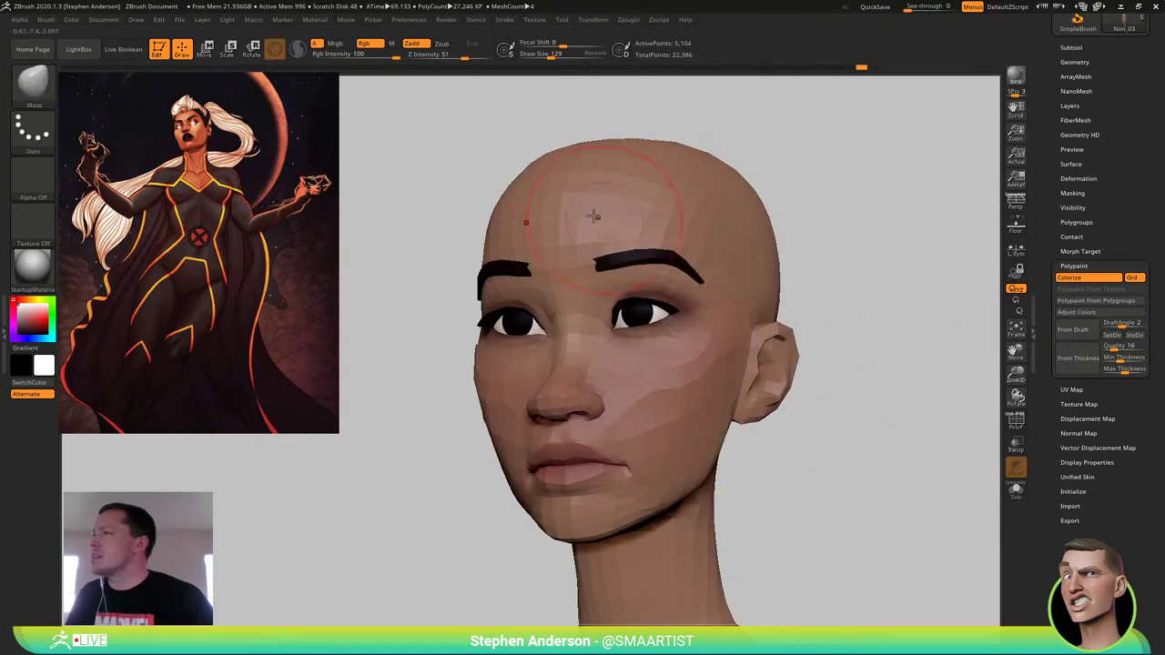
Sample the orange-brown skin colour from the reference character's face and fill the body with it
key("c")
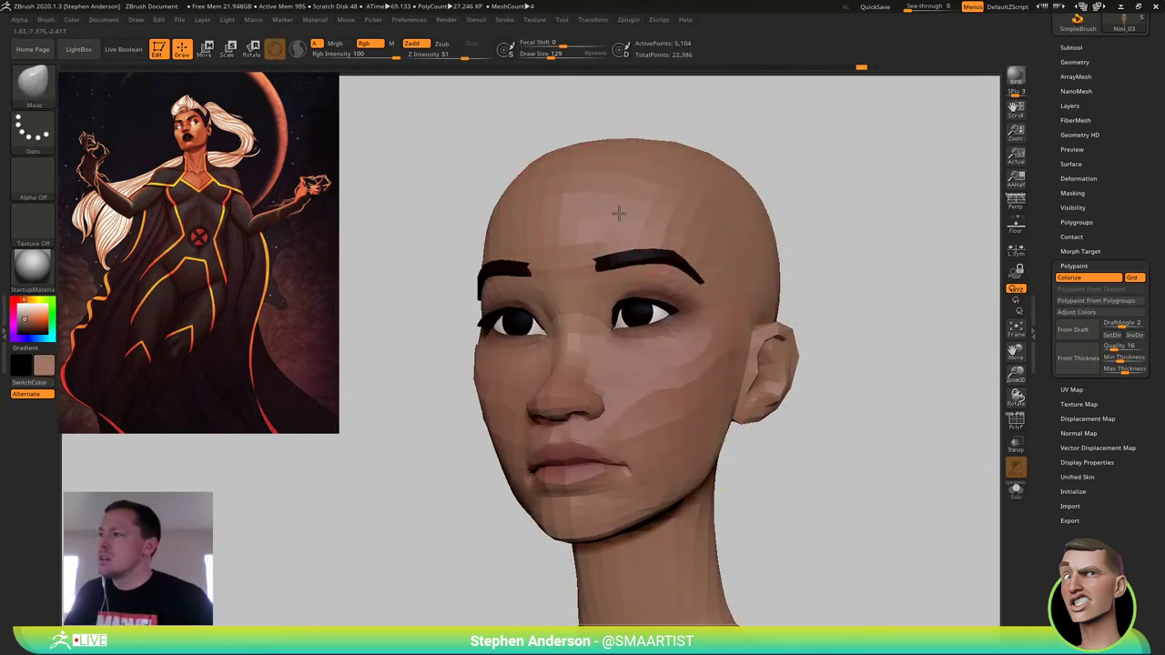
right_click_drag(618, 213, 617, 218)
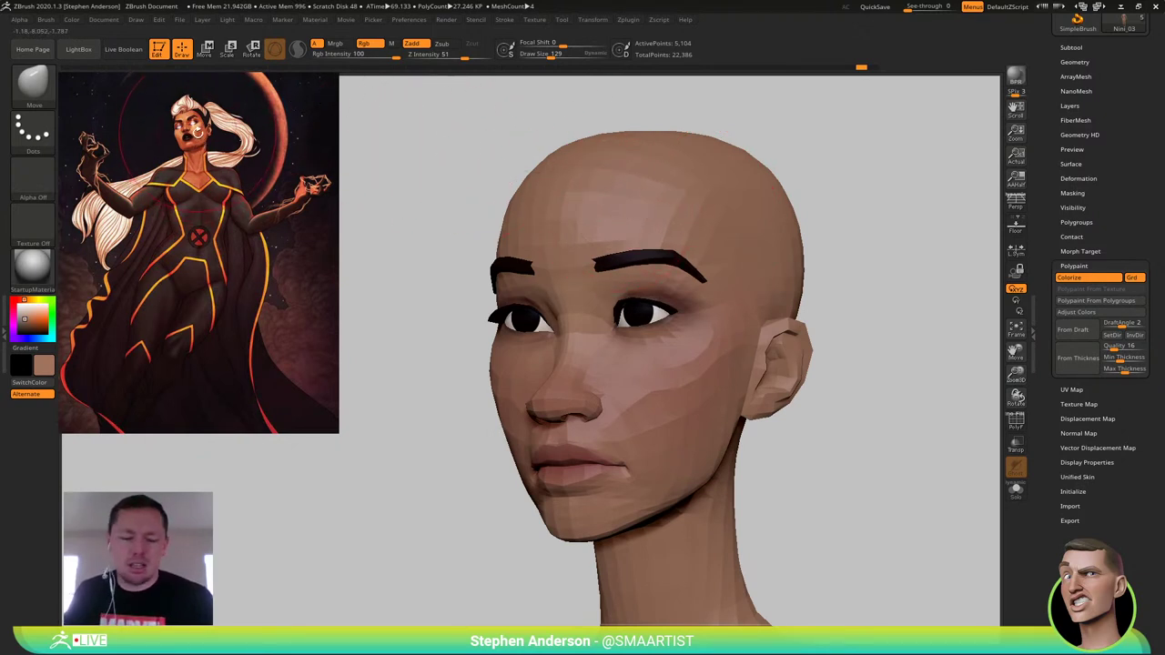
key("z")
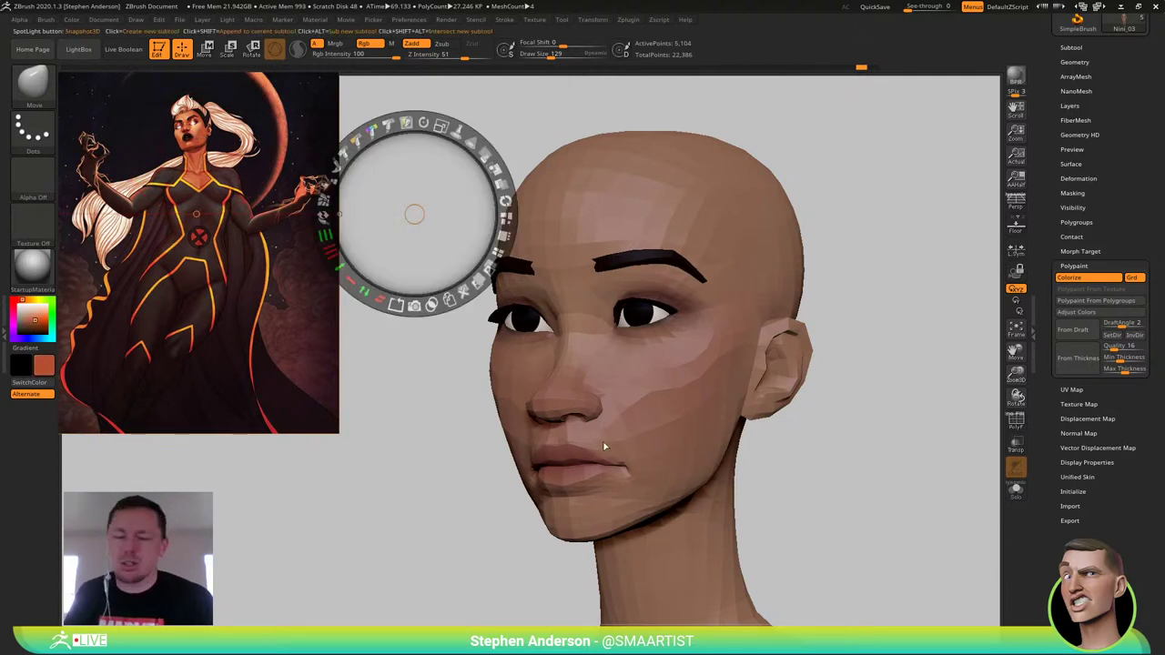
key("z")
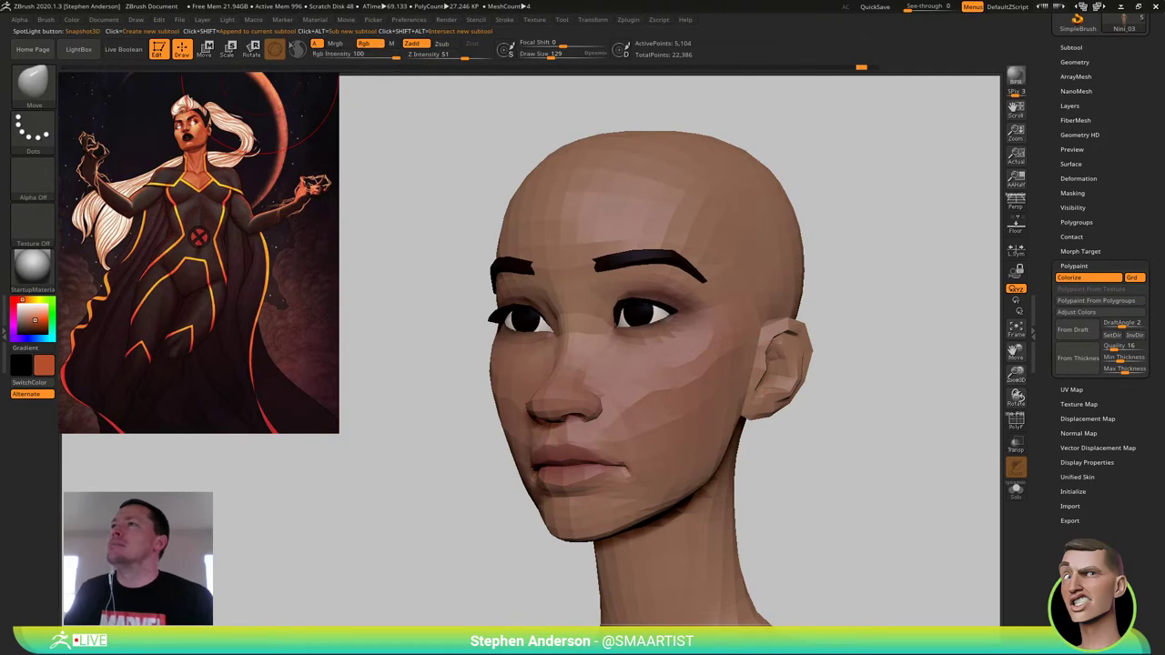
left_click(68, 20)
left_click(104, 237)
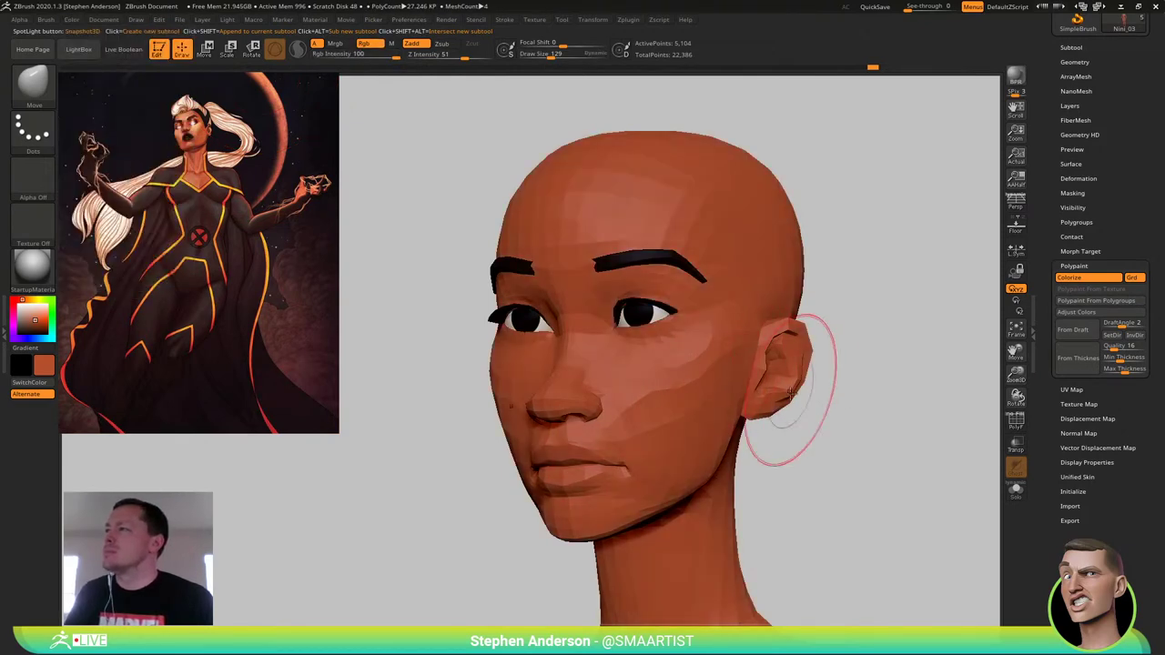
Choose a much darker, less saturated brown and refill the body with it
right_click_drag(791, 390, 673, 360, "ctrl")
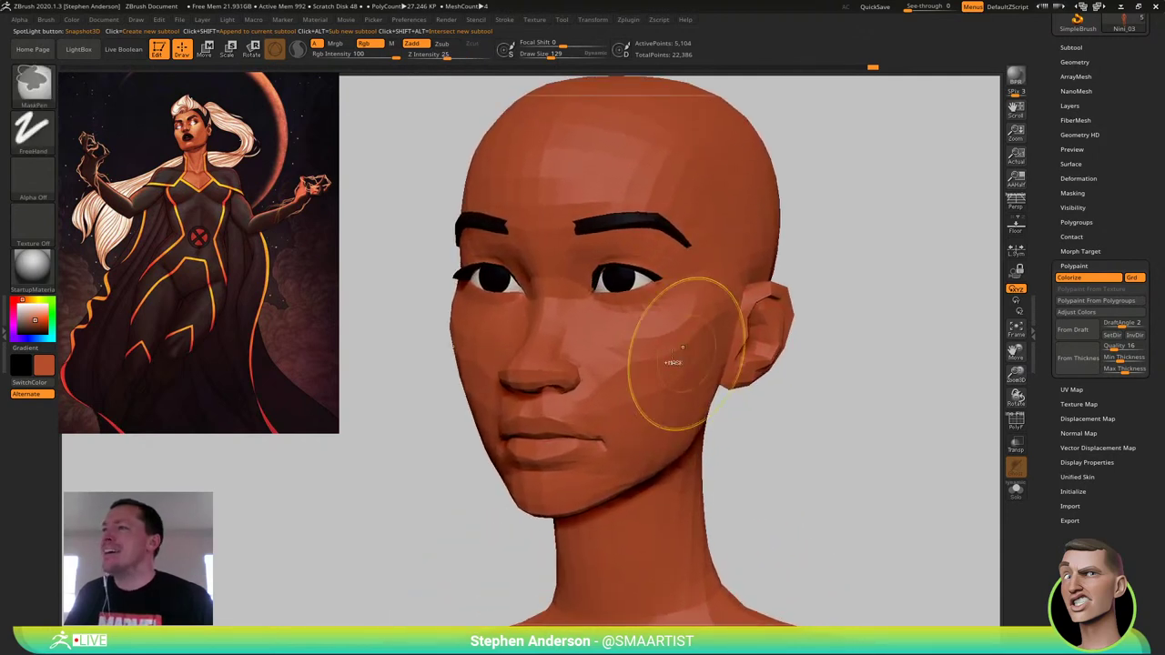
left_click(28, 328)
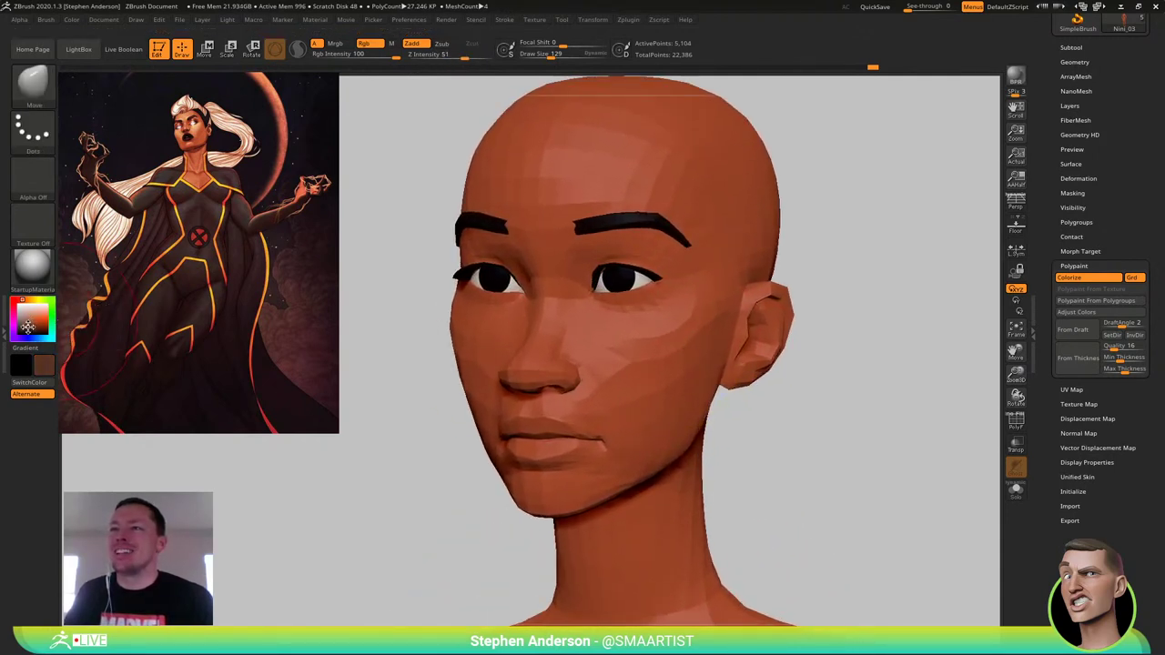
left_click(73, 20)
left_click(99, 239)
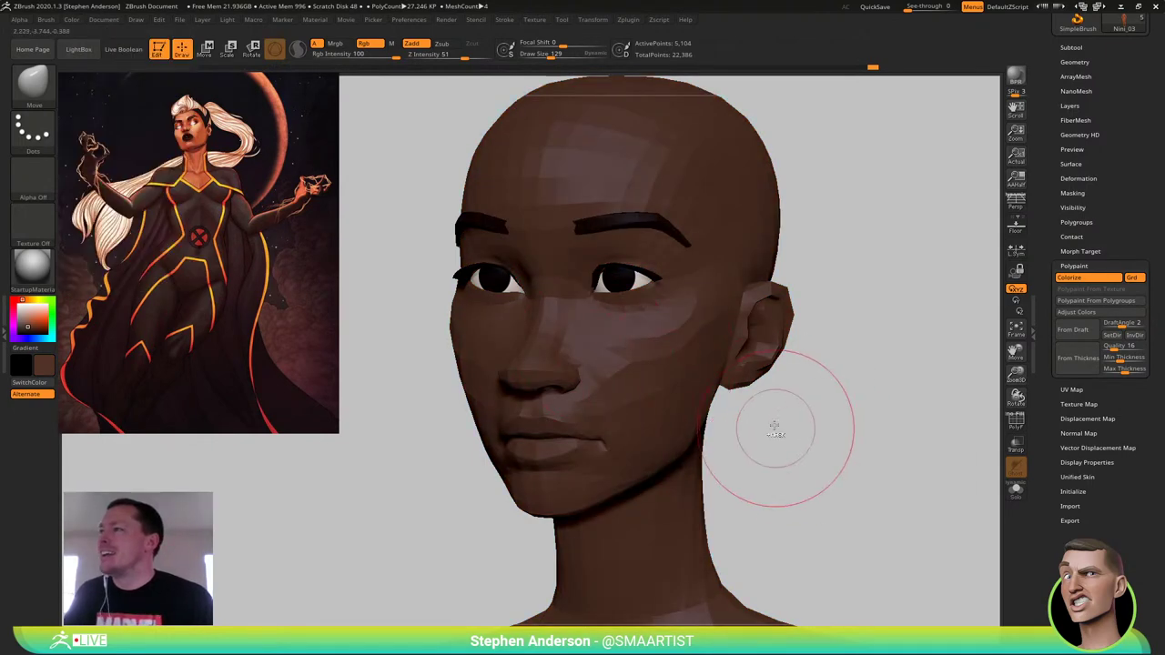
Choose a medium reddish brown (R 125, G 73, B 55) and fill the body with it
right_click_drag(775, 428, 744, 420, "ctrl")
mouse_move(744, 420)
right_mouse_down()
mouse_move(714, 414)
mouse_move(742, 414)
right_mouse_up()
right_click_drag(743, 414, 753, 460, "ctrl")
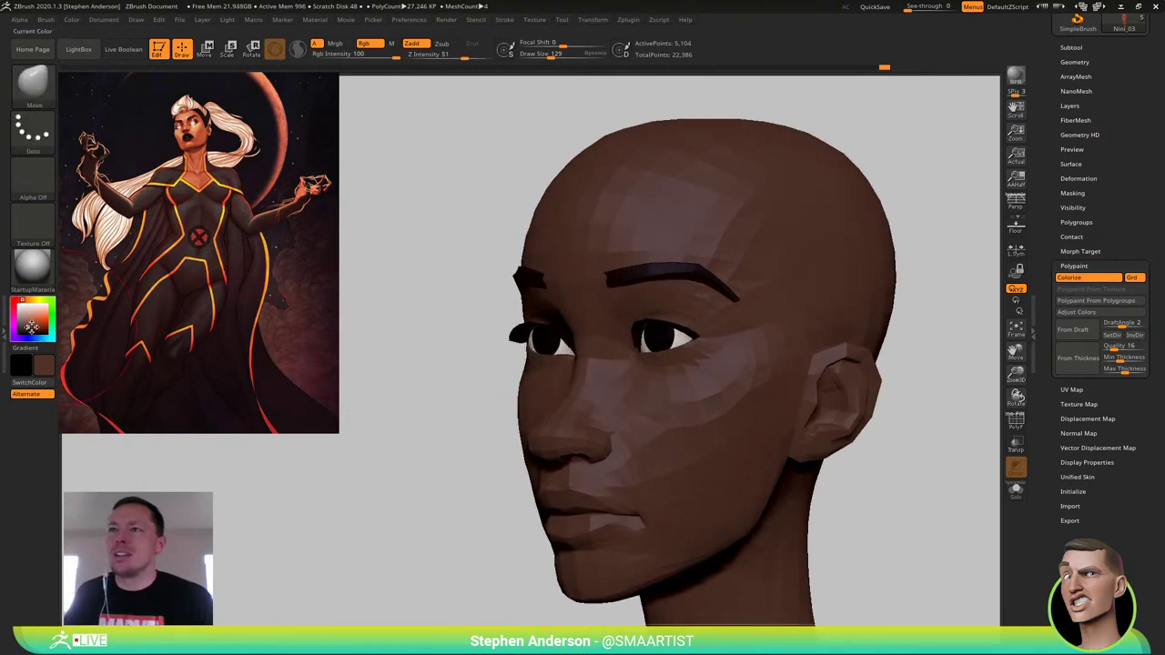
left_click(73, 20)
left_click(108, 238)
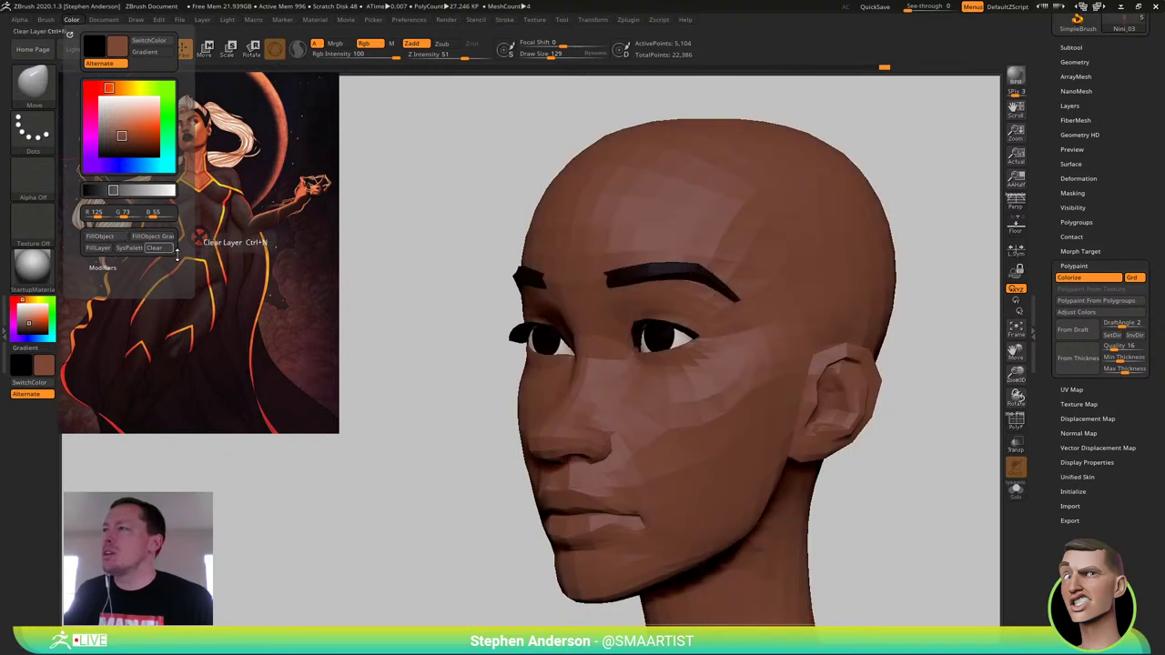
Paint a lighter tan over the forehead with the Standard brush, using Rgb only with Zadd off and RGB Intensity 23
right_click_drag(766, 439, 708, 442, "ctrl")
right_click_drag(708, 441, 724, 490, "ctrl")
right_click_drag(650, 343, 645, 418, "alt")
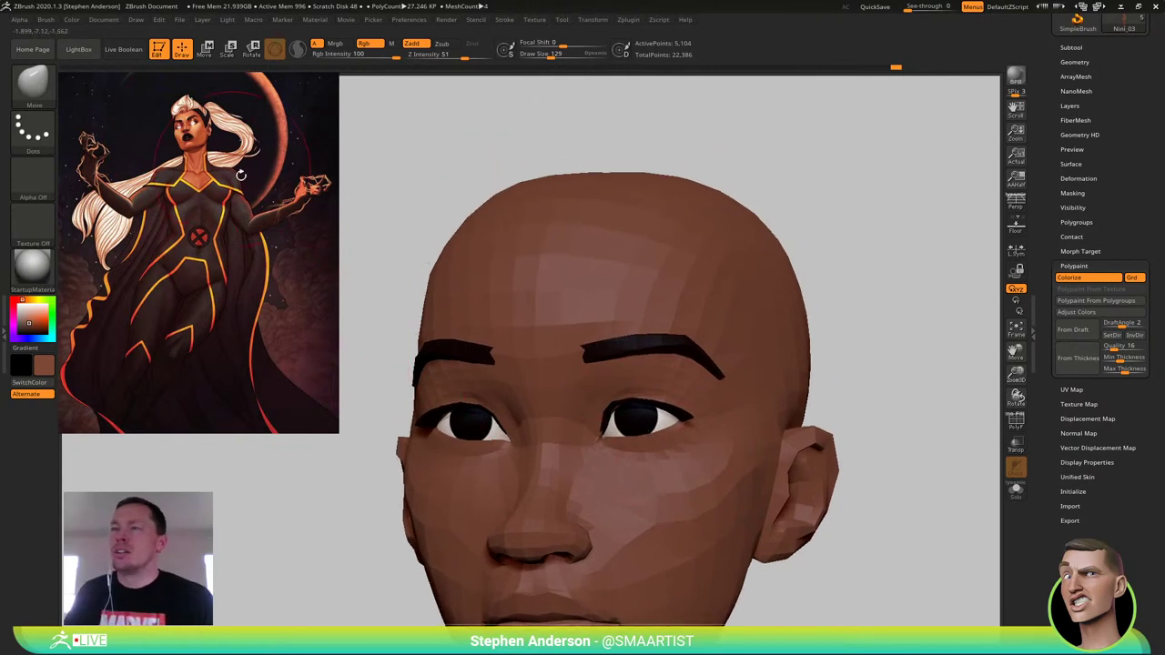
left_click(27, 299)
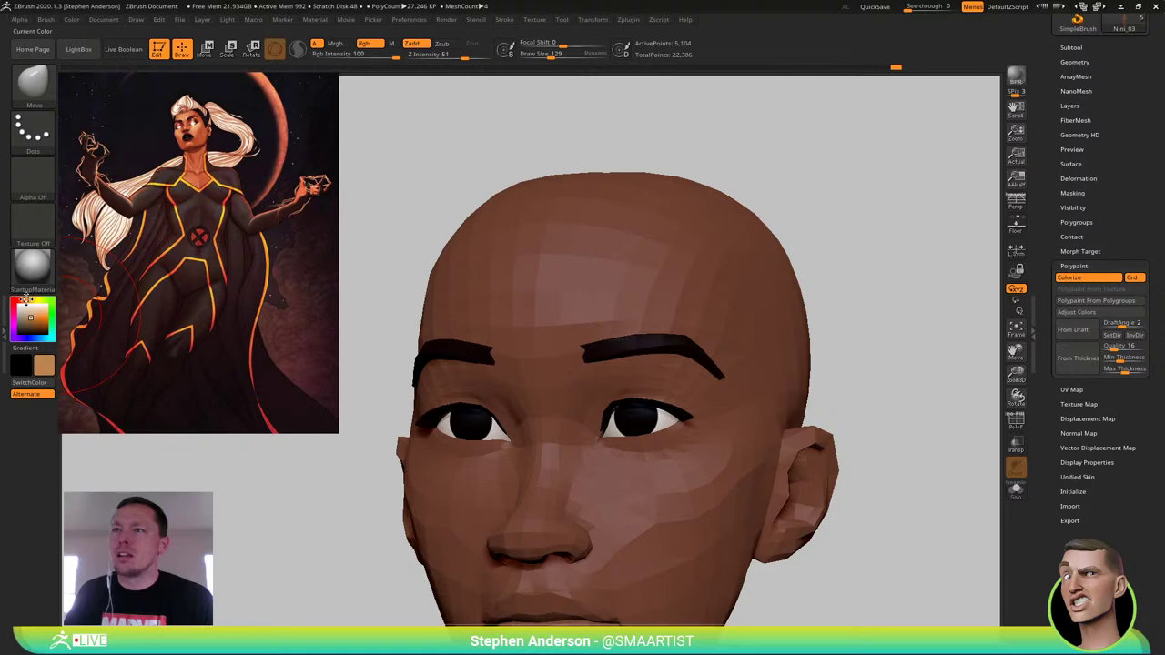
key("s")
key("t")
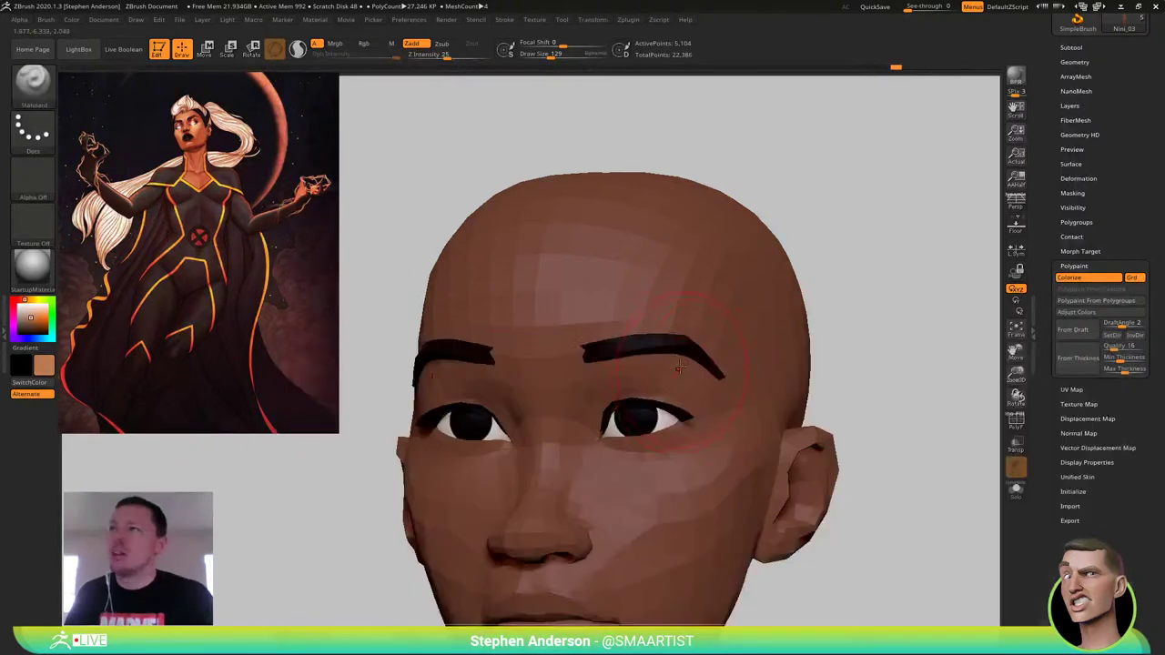
left_click(416, 44)
left_click(364, 43)
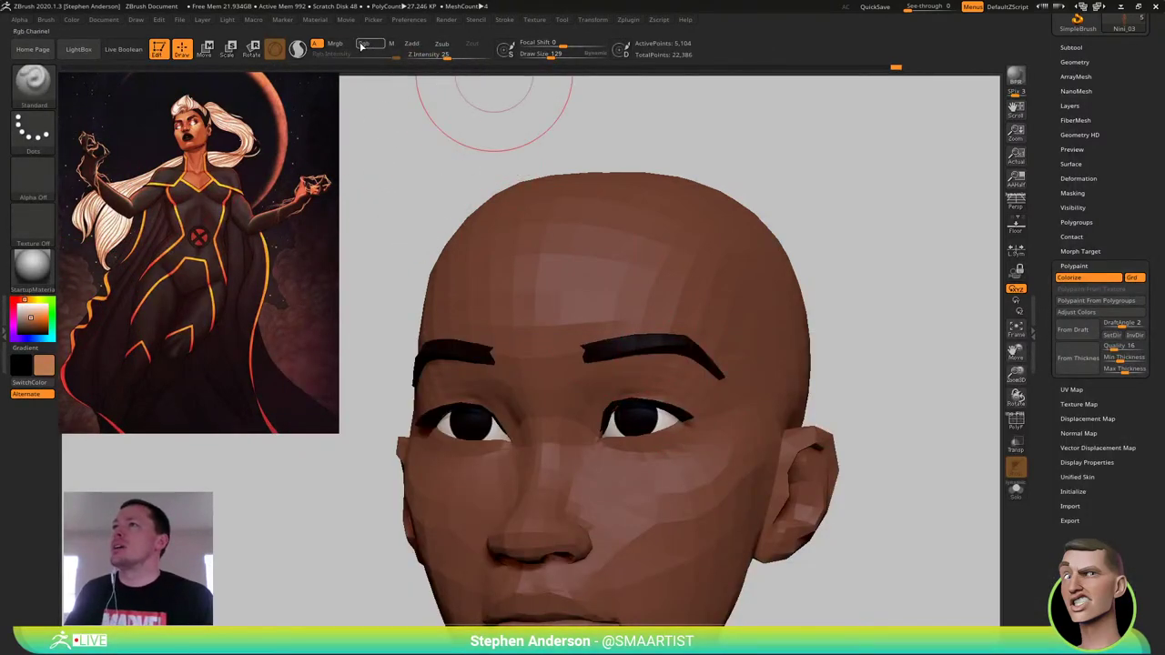
left_click(353, 56)
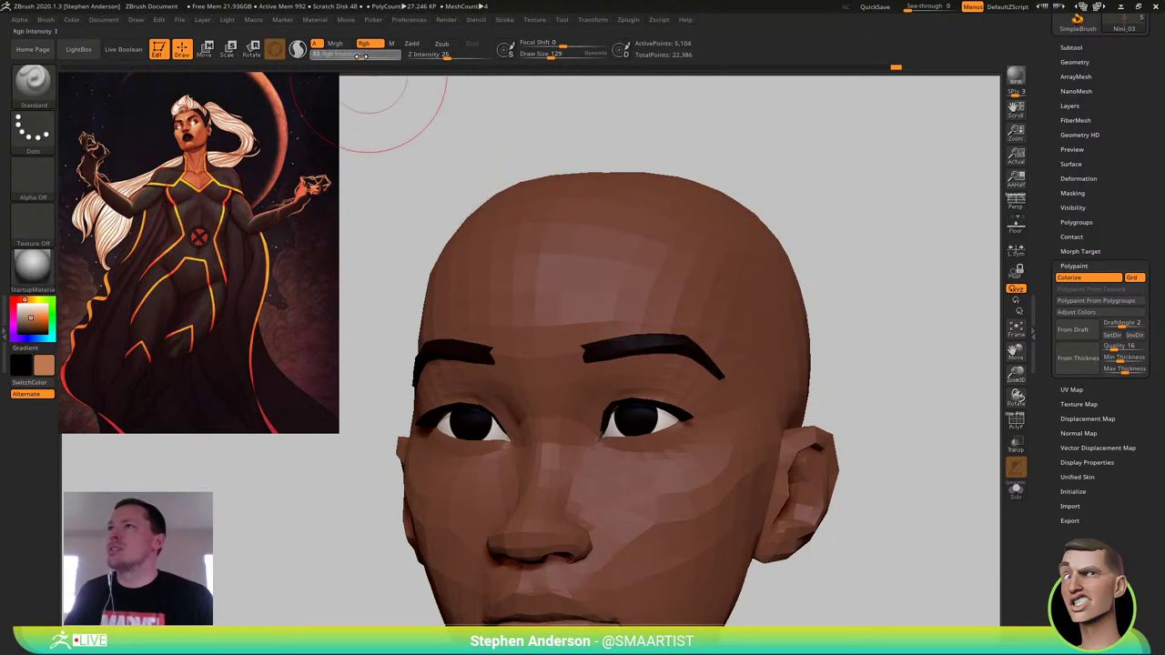
mouse_move(637, 267)
left_mouse_down()
mouse_move(601, 284)
mouse_move(720, 260)
left_mouse_up()
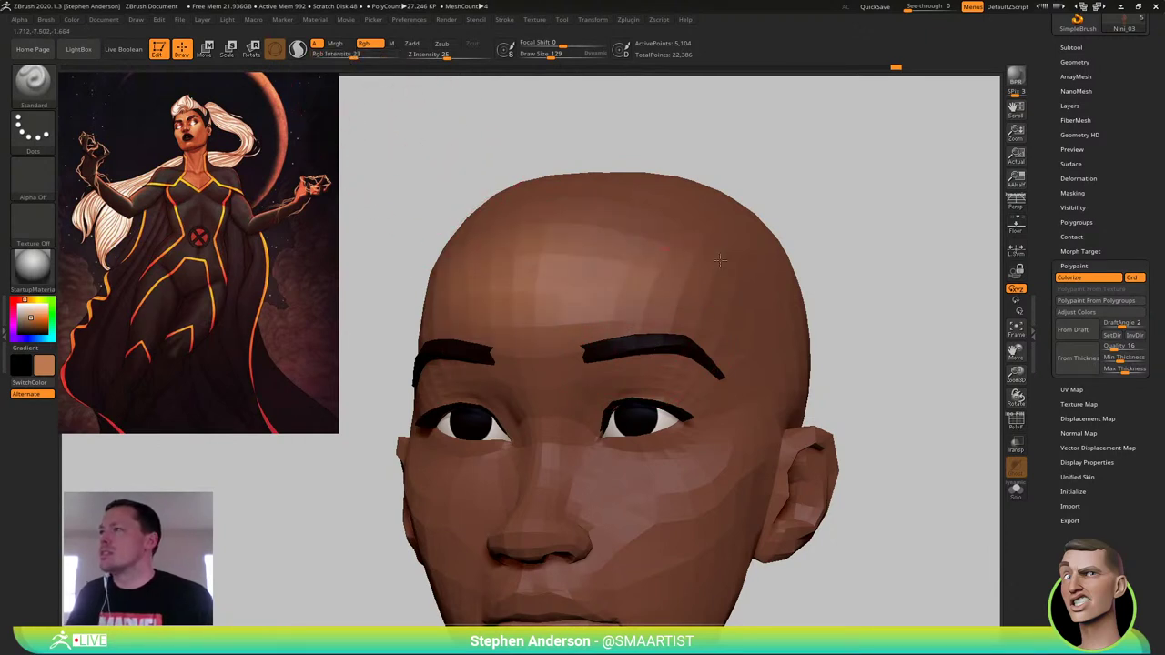
Set the Standard brush's draw size to 90 and paint the lighter tan onto the chin and lower face
right_click_drag(668, 518, 678, 293, "alt")
right_click_drag(583, 282, 566, 242)
key("s")
mouse_move(565, 240)
left_mouse_down()
mouse_move(554, 238)
mouse_move(553, 255)
left_mouse_up()
right_click_drag(710, 480, 668, 464)
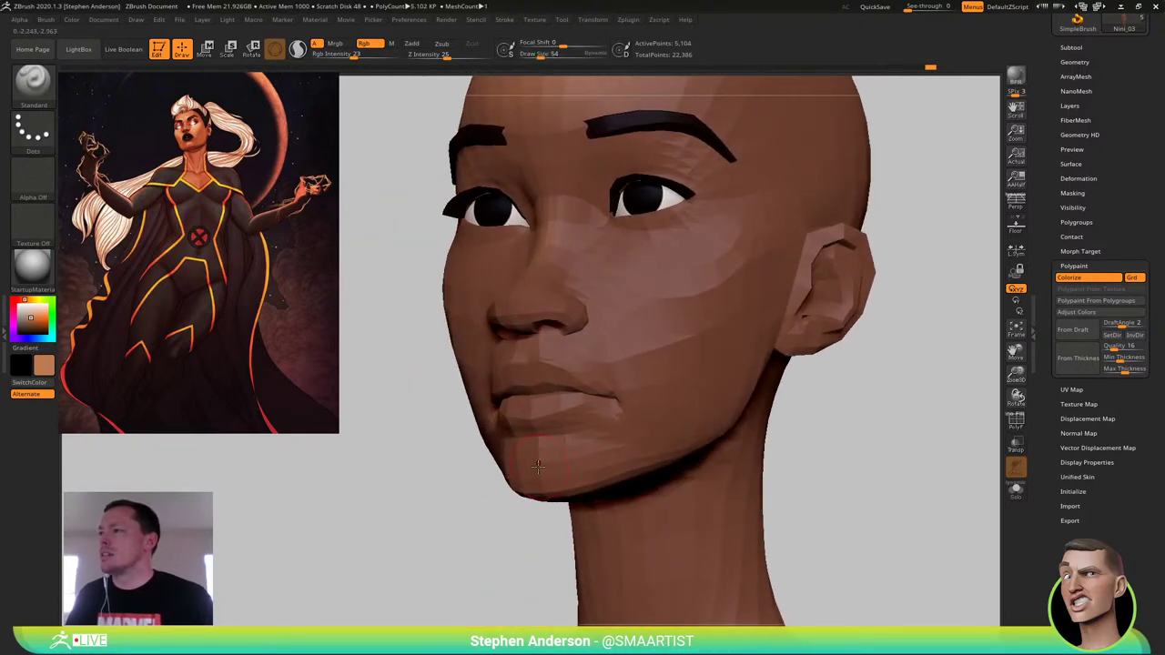
key("s")
left_click_drag(538, 468, 542, 468)
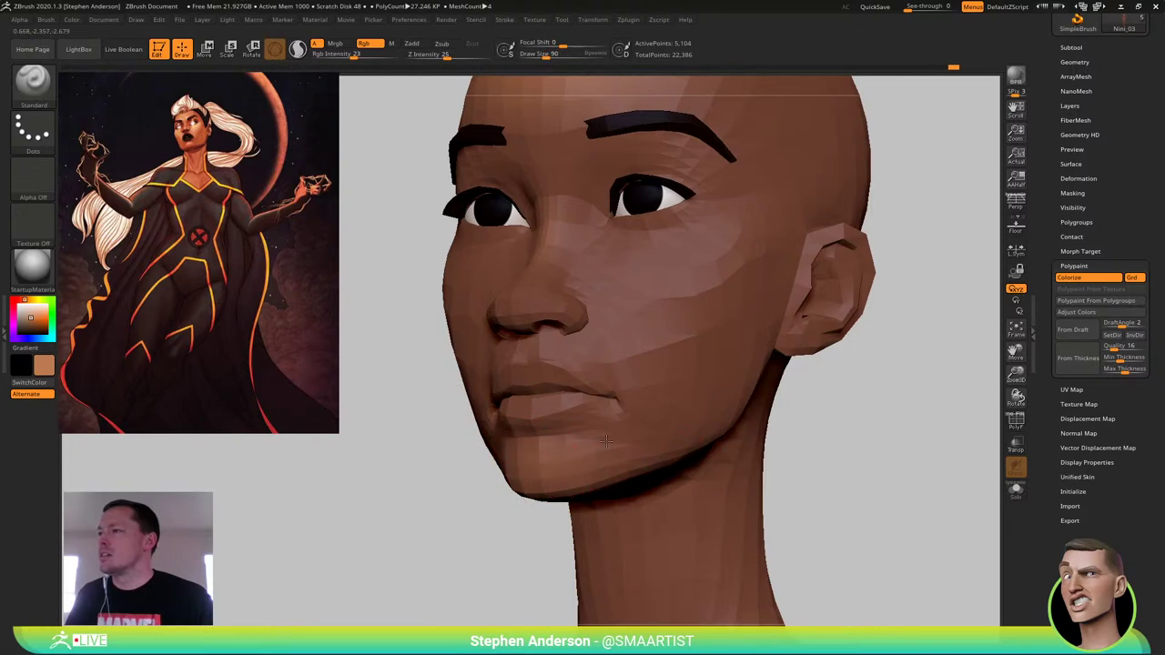
Turn off Zadd for the Smooth brush so it blends only the polypaint, and bring the forehead into view
right_click_drag(530, 492, 446, 475)
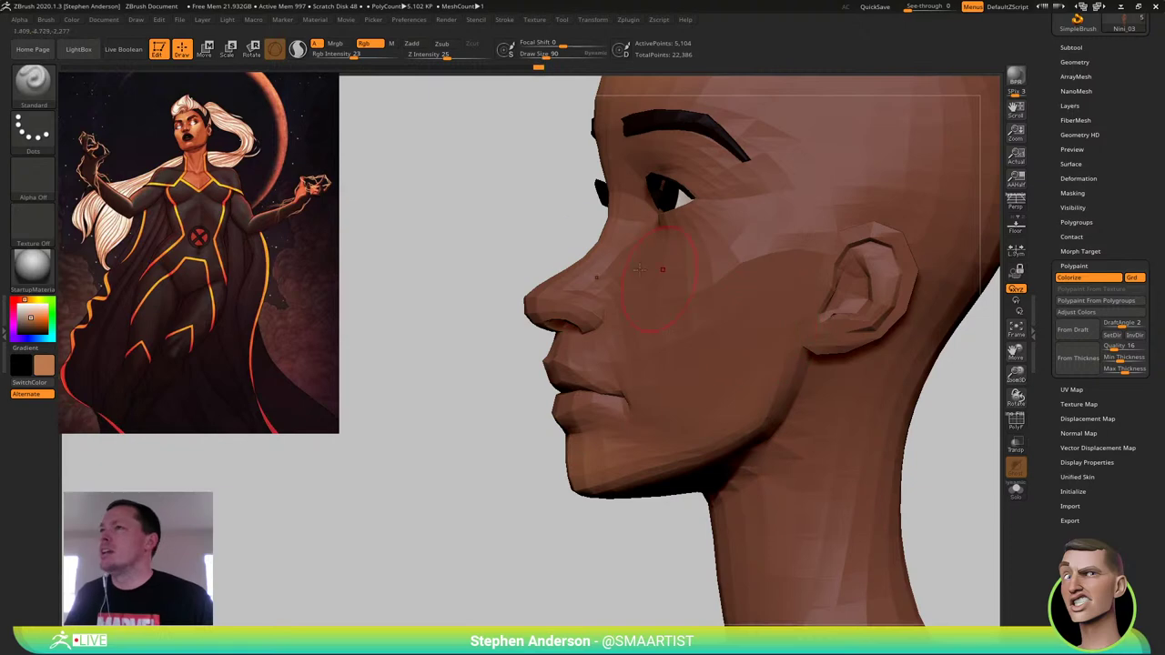
left_click(414, 44, "shift")
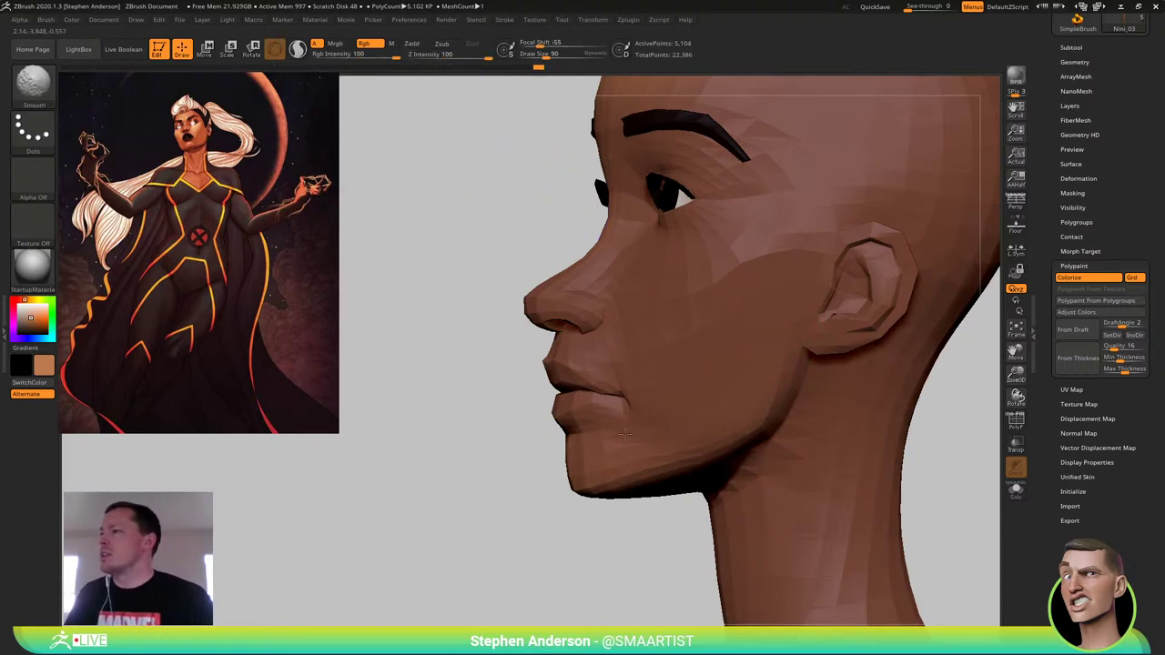
mouse_move(583, 187)
right_mouse_down()
mouse_move(663, 176)
mouse_move(628, 333)
mouse_move(595, 348)
right_mouse_up()
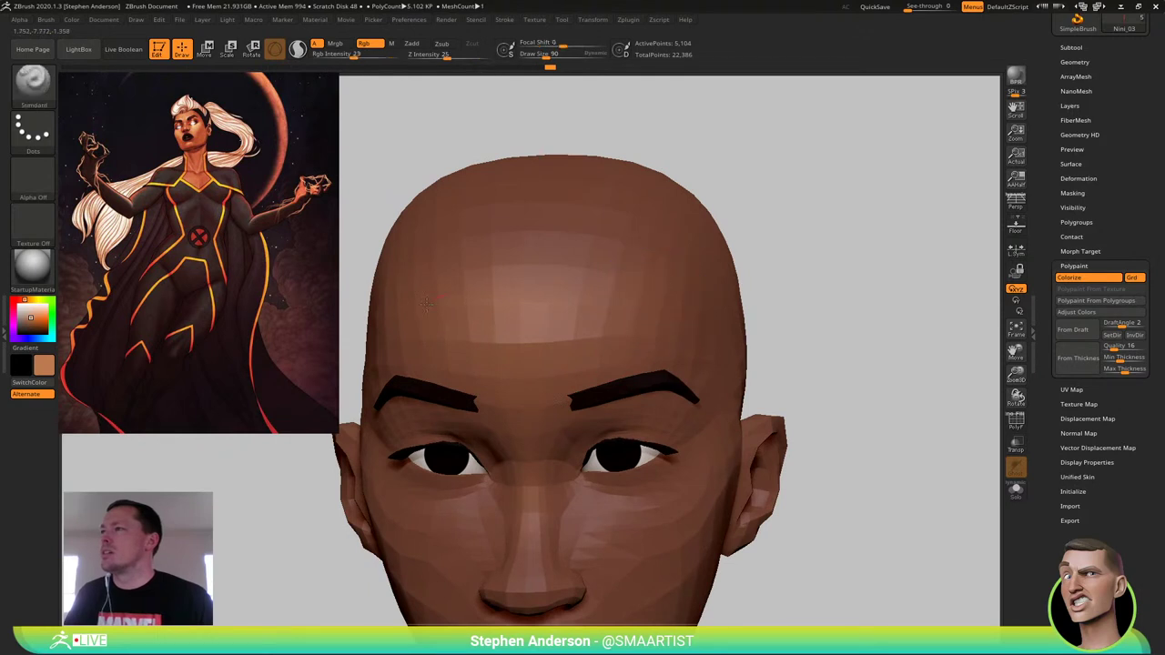
Paint more of the lighter tan across the forehead with the Standard brush at RGB Intensity 23
mouse_move(628, 353)
left_mouse_down()
mouse_move(559, 278)
mouse_move(624, 357)
left_mouse_up()
mouse_move(650, 350)
right_mouse_down()
mouse_move(601, 326)
mouse_move(630, 324)
right_mouse_up()
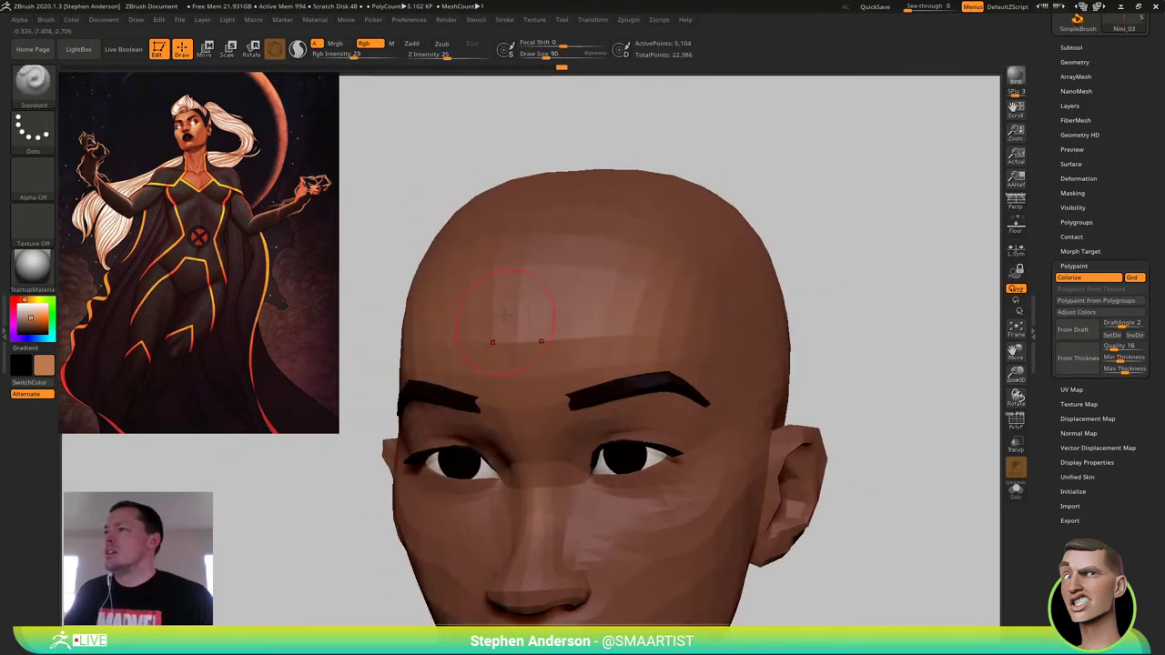
mouse_move(541, 341)
left_mouse_down()
mouse_move(420, 339)
mouse_move(425, 297)
left_mouse_up()
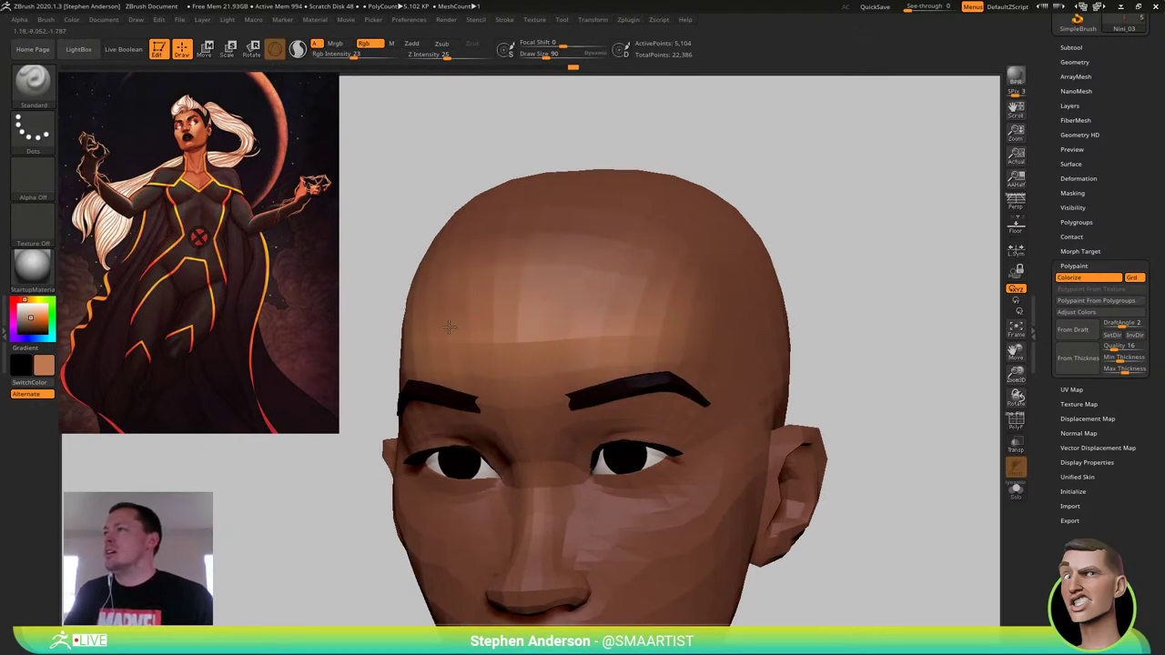
left_click_drag(607, 313, 657, 311, "shift")
key("ctrl+z")
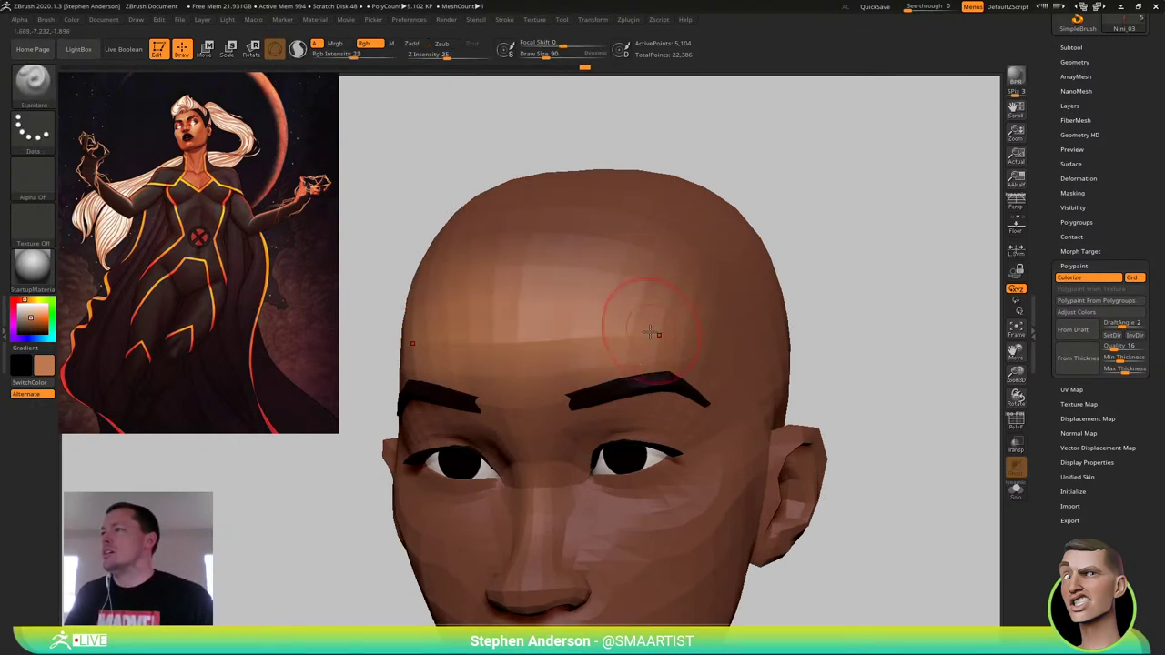
Blend the tan polypaint into the side of the forehead and the temple with the Smooth brush
right_click_drag(608, 432, 596, 332, "ctrl")
mouse_move(564, 355)
right_mouse_down()
mouse_move(634, 371)
mouse_move(555, 373)
mouse_move(628, 418)
right_mouse_up()
mouse_move(671, 373)
left_mouse_down("shift")
mouse_move(655, 337)
mouse_move(665, 315)
mouse_move(734, 331)
left_mouse_up("shift")
mouse_move(734, 339)
right_mouse_down()
mouse_move(644, 350)
mouse_move(655, 346)
right_mouse_up()
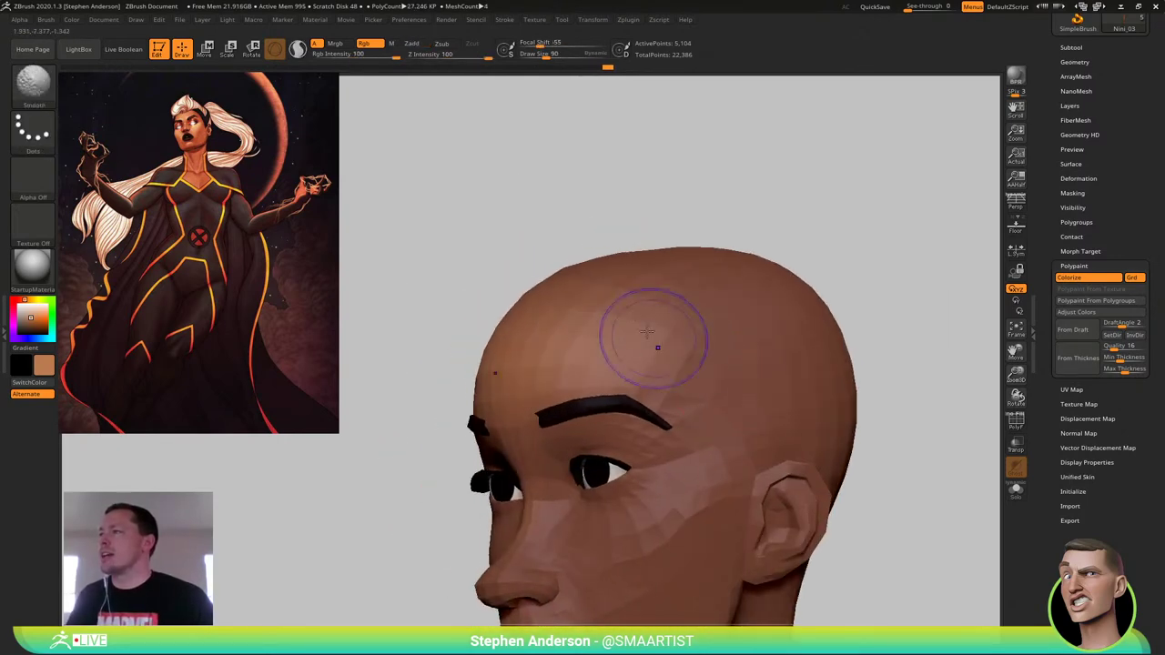
mouse_move(648, 332)
left_mouse_down("shift")
mouse_move(586, 413)
mouse_move(617, 414)
left_mouse_up("shift")
mouse_move(617, 414)
right_mouse_down()
mouse_move(660, 423)
mouse_move(606, 400)
mouse_move(661, 410)
mouse_move(596, 414)
right_mouse_up()
mouse_move(697, 446)
right_mouse_down("ctrl")
mouse_move(715, 512)
mouse_move(640, 424)
right_mouse_up("ctrl")
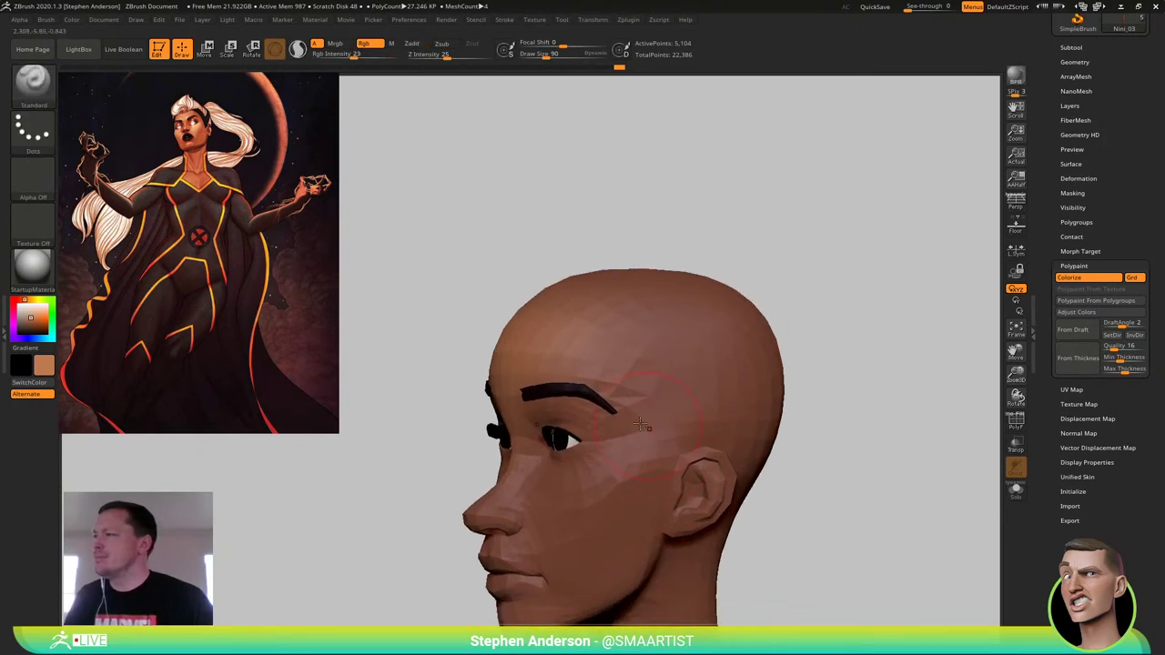
left_click_drag(614, 461, 614, 446)
mouse_move(615, 446)
right_mouse_down()
mouse_move(664, 449)
mouse_move(671, 424)
mouse_move(711, 404)
mouse_move(675, 401)
mouse_move(671, 378)
right_mouse_up()
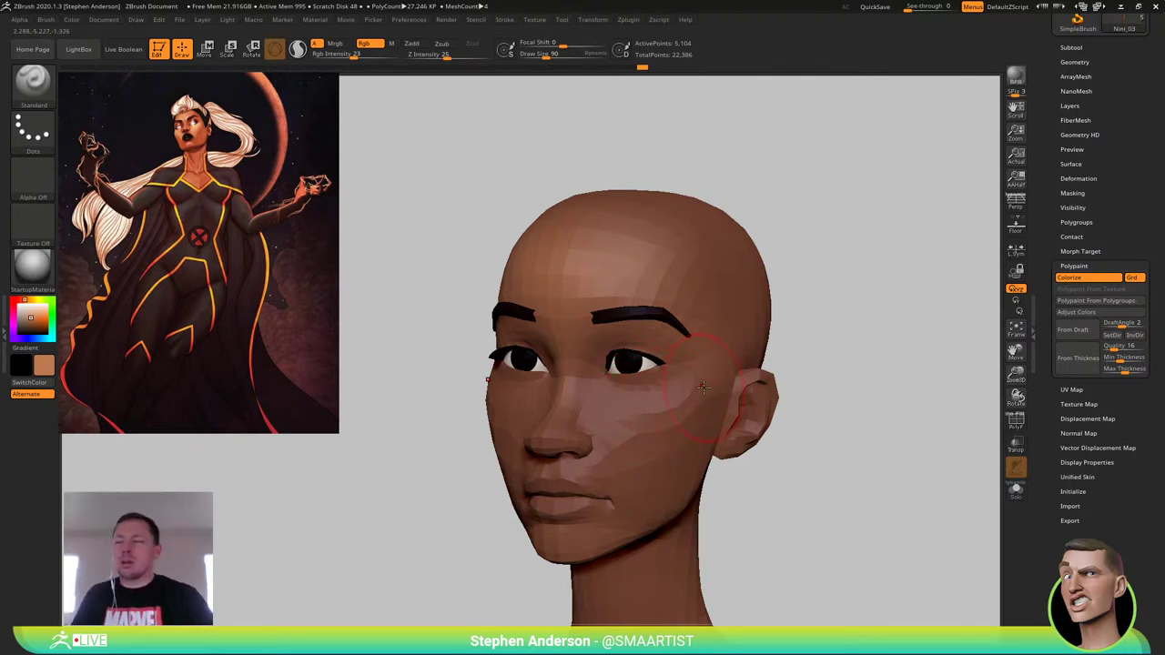
Display the polyframe over the head and set the draw size to 81
key("shift+f")
mouse_move(630, 464)
right_mouse_down("alt")
mouse_move(615, 397)
mouse_move(705, 400)
mouse_move(614, 402)
mouse_move(616, 323)
mouse_move(549, 316)
right_mouse_up("alt")
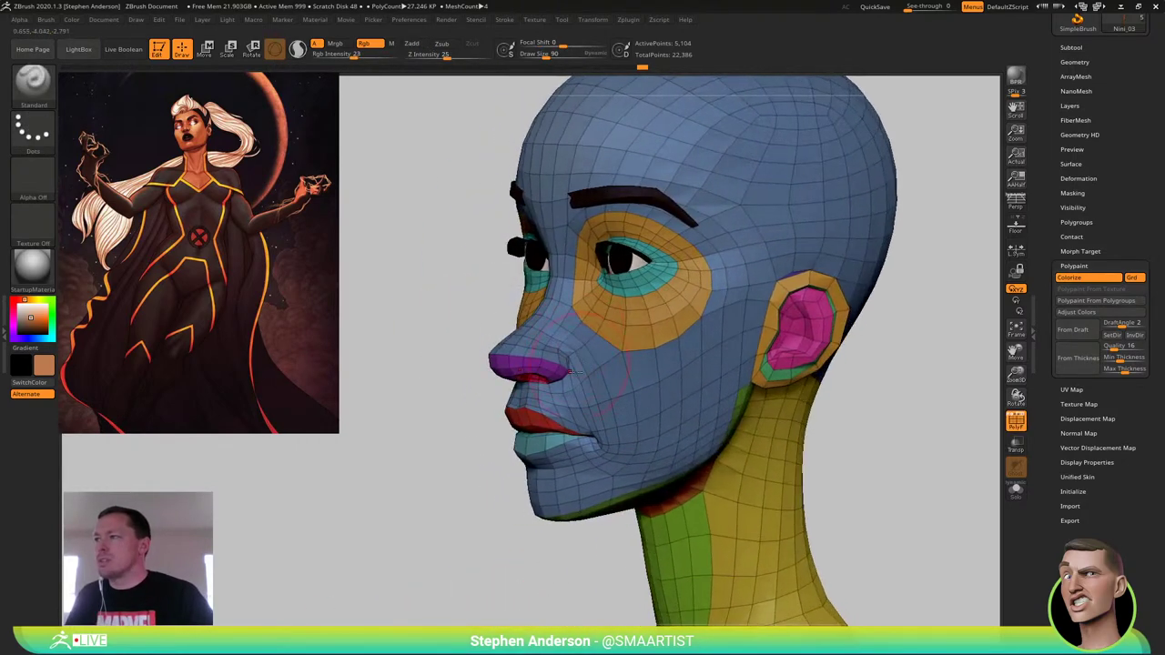
right_click_drag(593, 400, 644, 419)
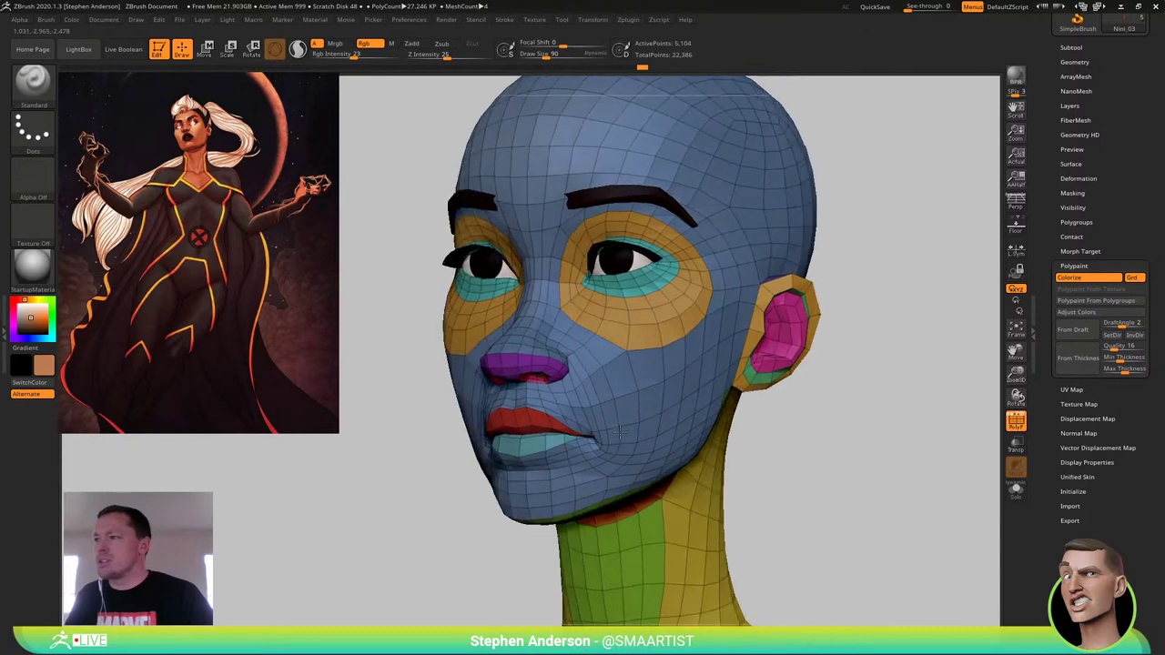
key("s")
left_click_drag(598, 425, 597, 425)
mouse_move(624, 364)
right_mouse_down()
mouse_move(566, 328)
mouse_move(528, 329)
right_mouse_up()
key("s")
mouse_move(541, 318)
left_mouse_down()
mouse_move(532, 305)
mouse_move(546, 247)
left_mouse_up()
Switch the Smooth brush from Rgb back to Zadd and smooth the cheek mesh beside the nose
left_click(364, 43)
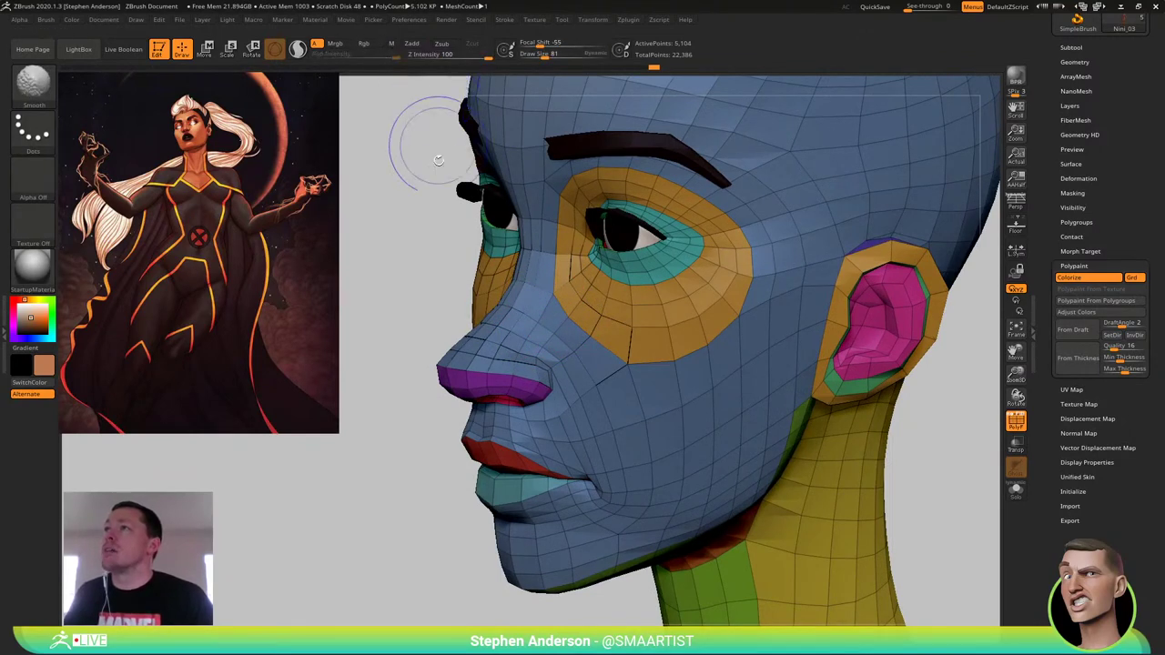
left_click(414, 46)
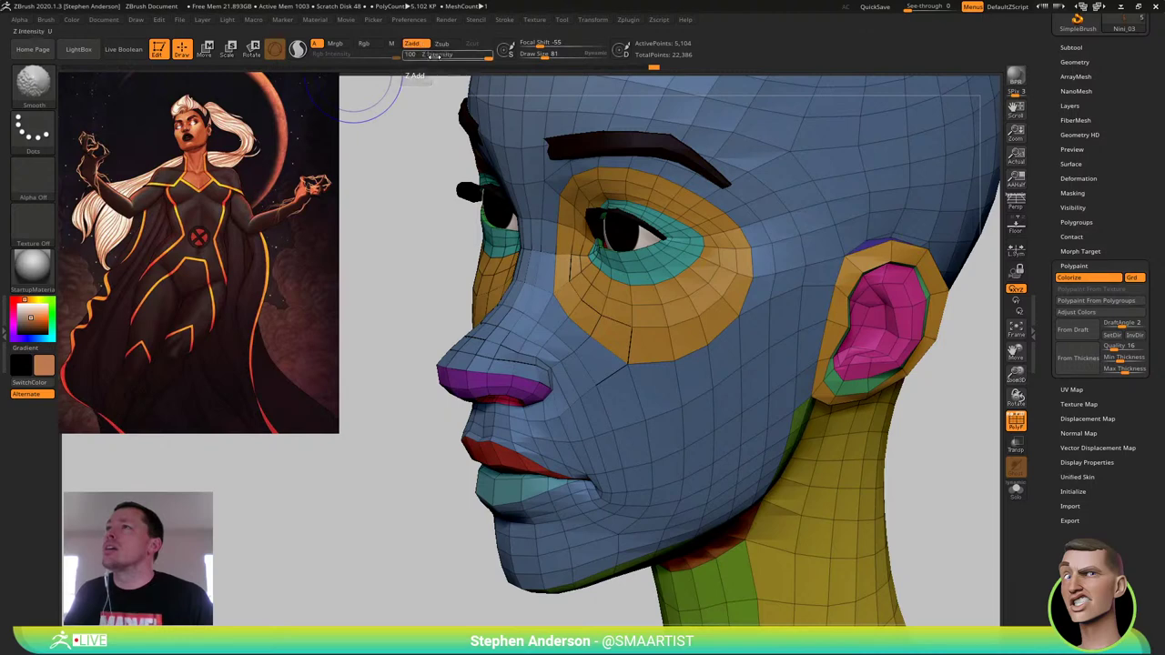
left_click_drag(541, 328, 571, 361, "shift")
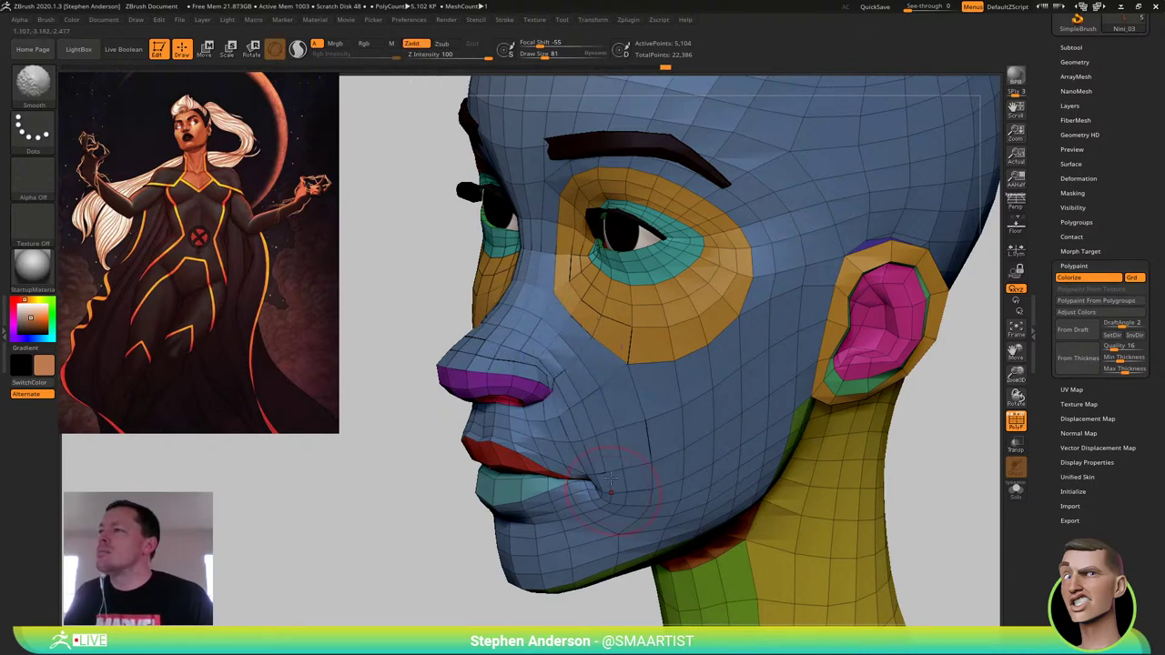
Adjust the mesh flow of the cheek and around the mouth corner with the Move brush at draw size 114
mouse_move(632, 500)
right_mouse_down()
mouse_move(689, 499)
mouse_move(553, 482)
right_mouse_up()
key("s")
left_click_drag(538, 322, 542, 320)
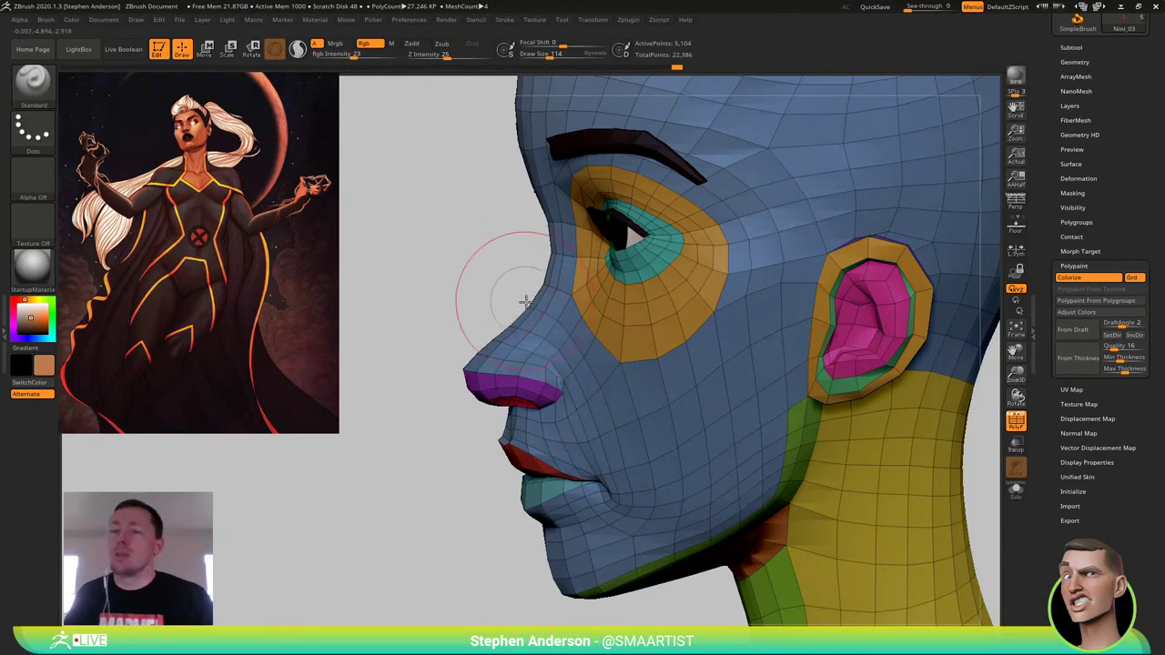
key("b")
key("m")
key("v")
key("shift+f")
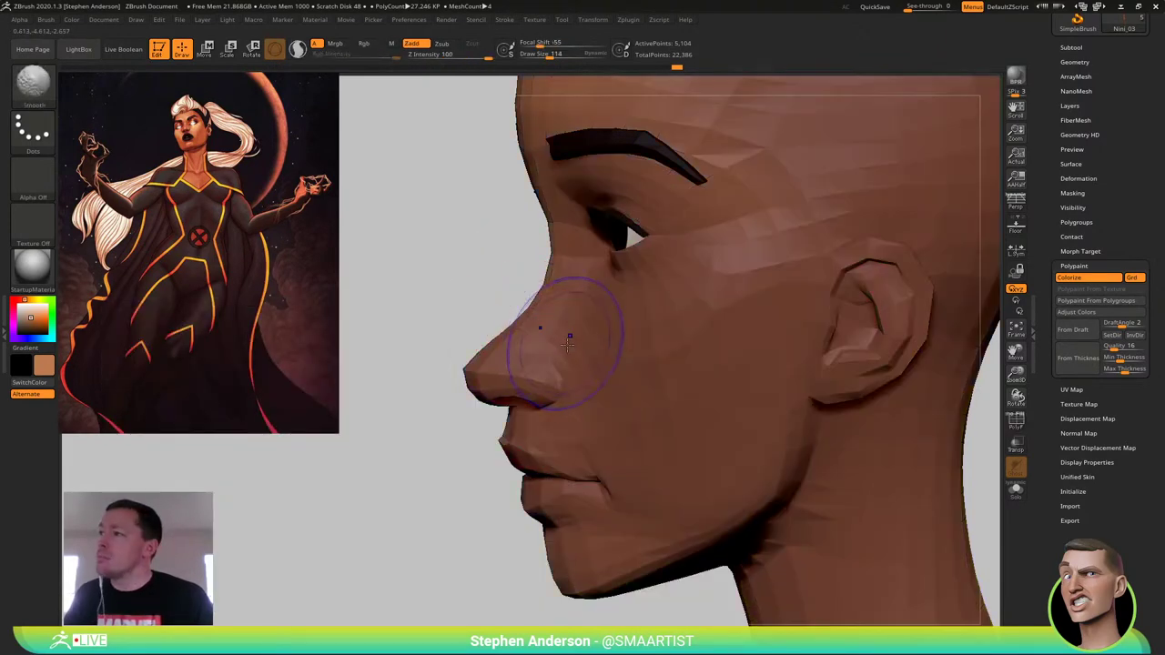
key("shift+f")
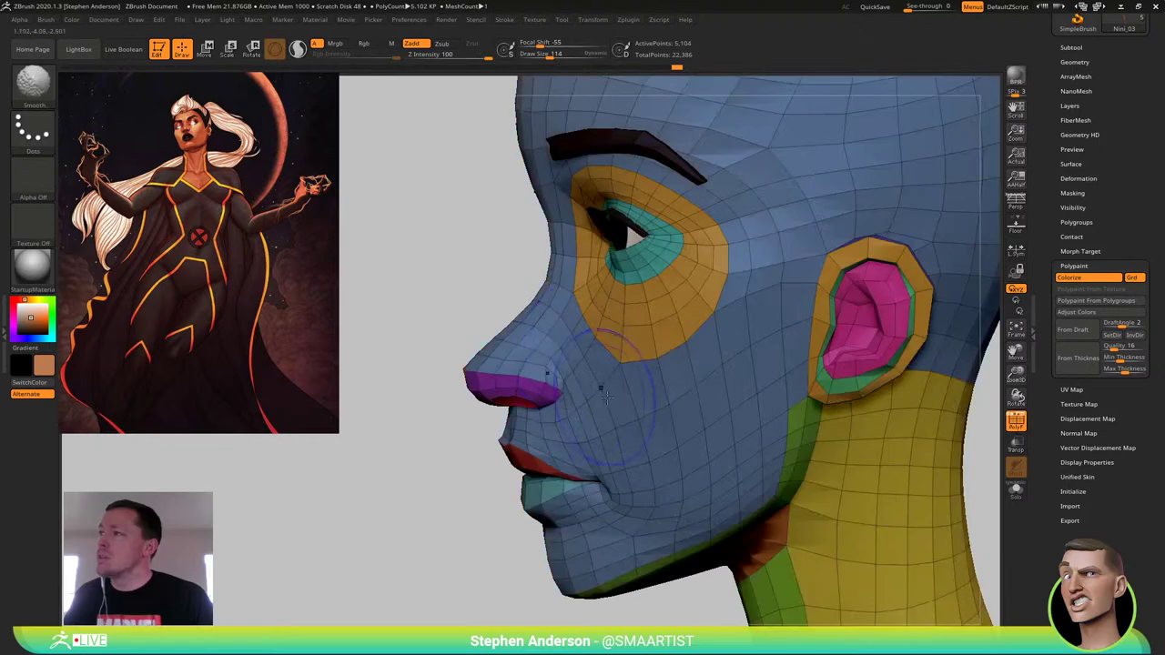
right_click_drag(548, 373, 586, 353)
left_click_drag(583, 358, 594, 346)
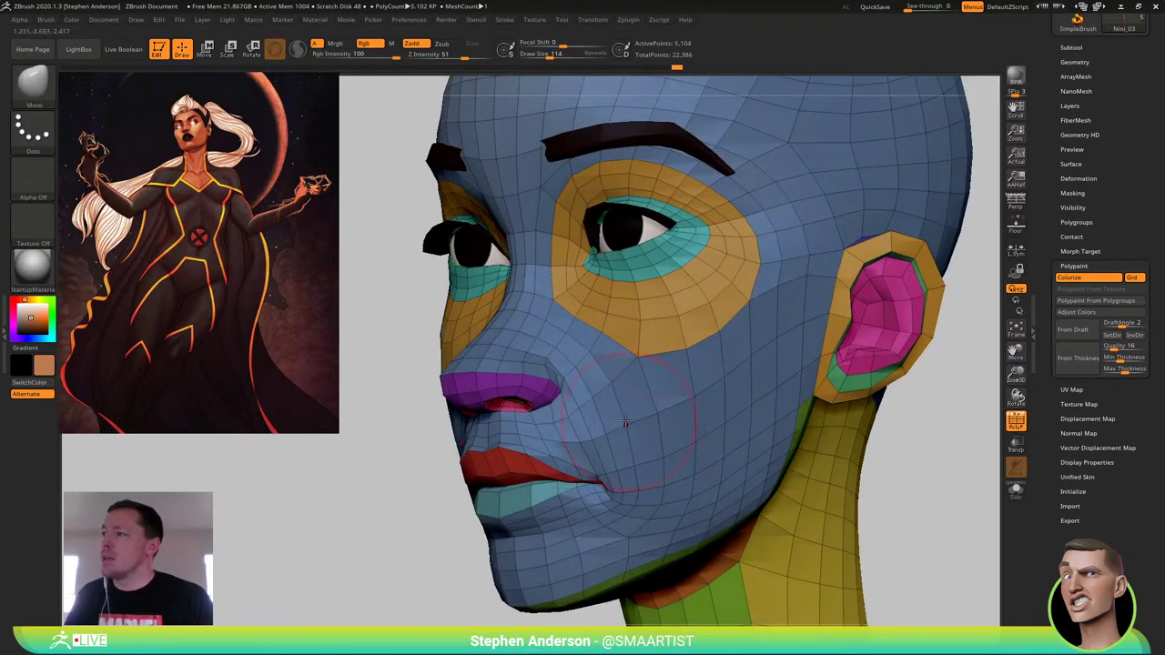
left_click_drag(625, 421, 630, 433)
left_click_drag(629, 479, 665, 507)
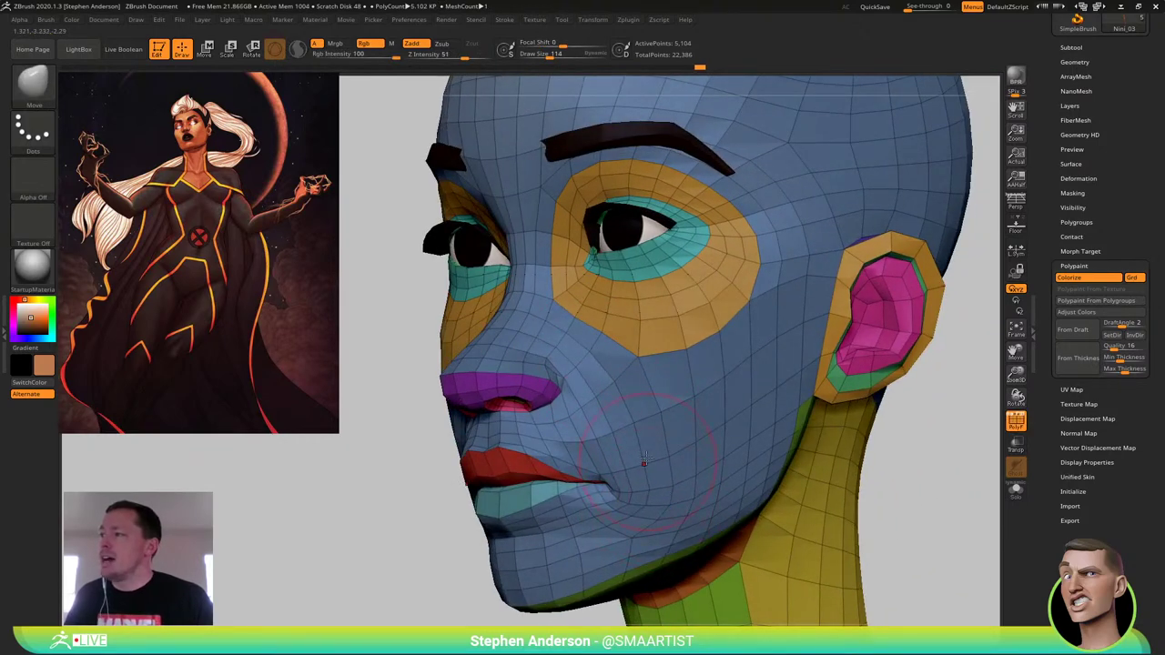
Smooth the mesh from the cheek up to the temple at draw size 90, lowering the Smooth brush's Z Intensity to 11
right_click_drag(643, 415, 587, 380)
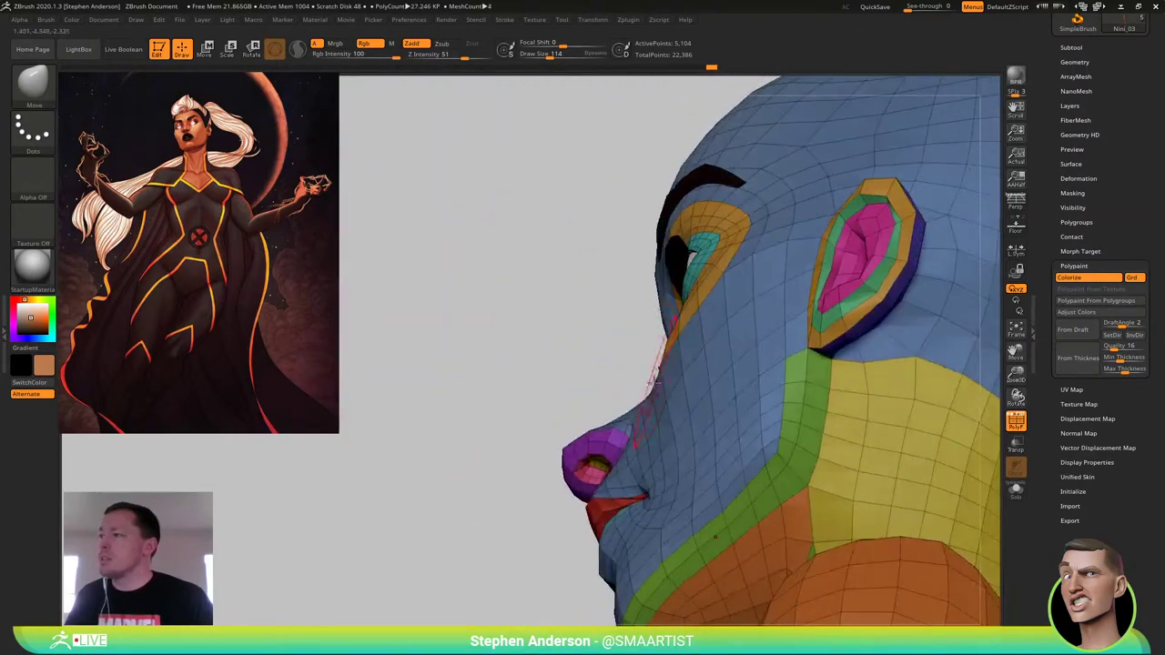
key("s")
left_click_drag(652, 405, 675, 450)
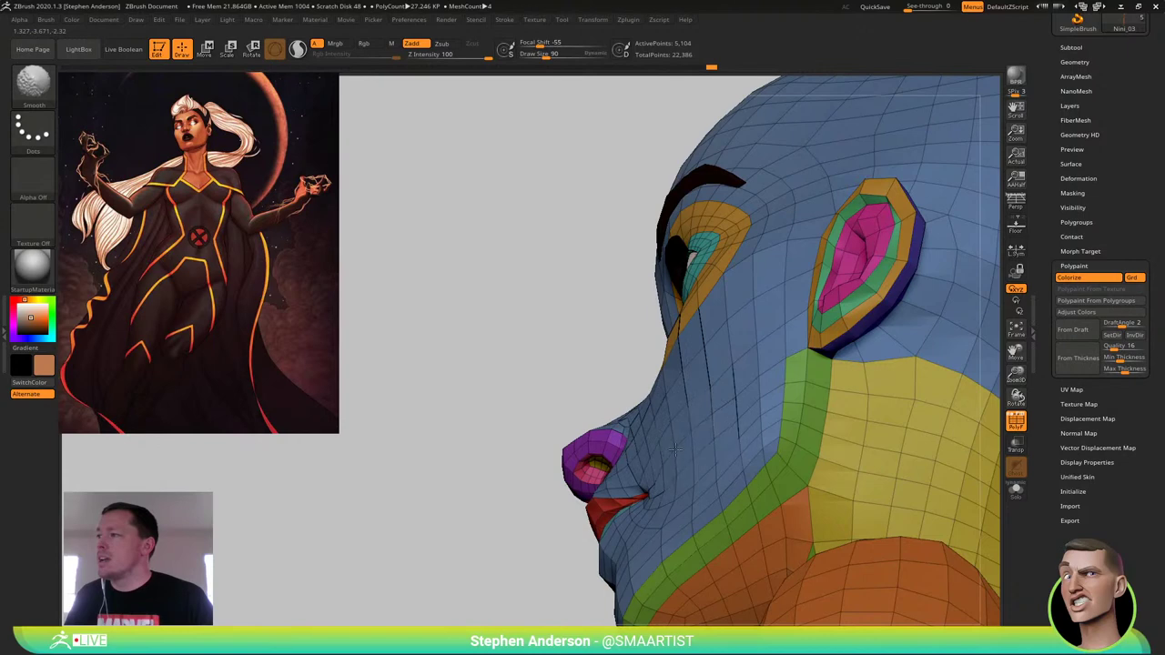
right_click_drag(680, 375, 710, 412)
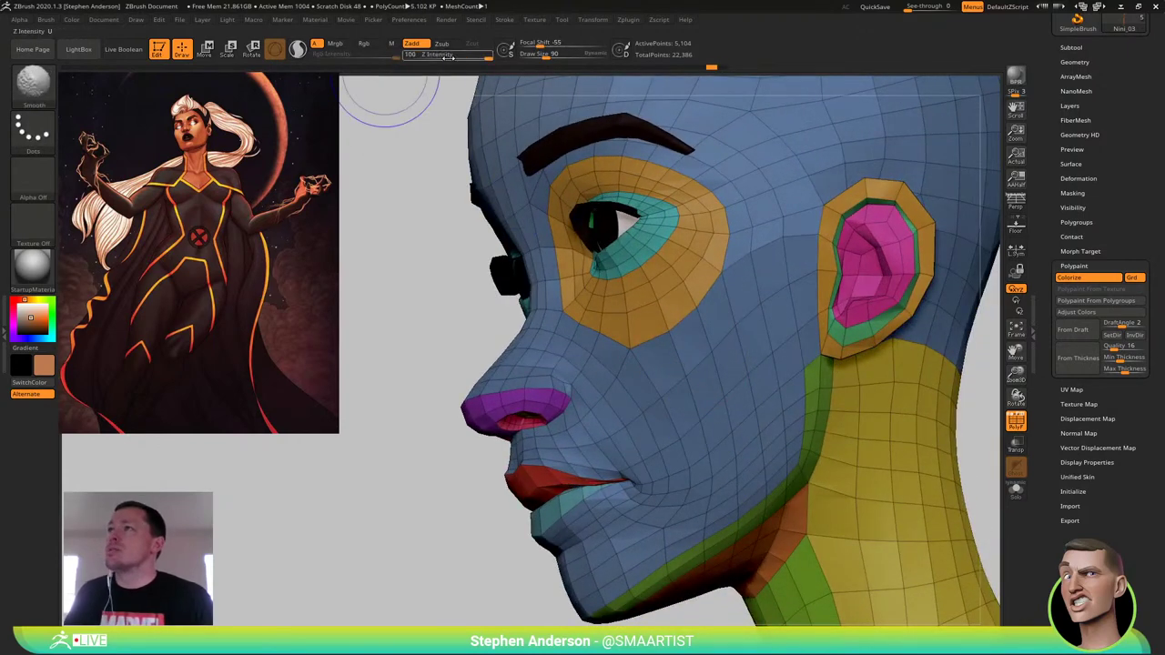
mouse_move(447, 57)
left_mouse_down("shift")
mouse_move(458, 58)
mouse_move(433, 58)
left_mouse_up("shift")
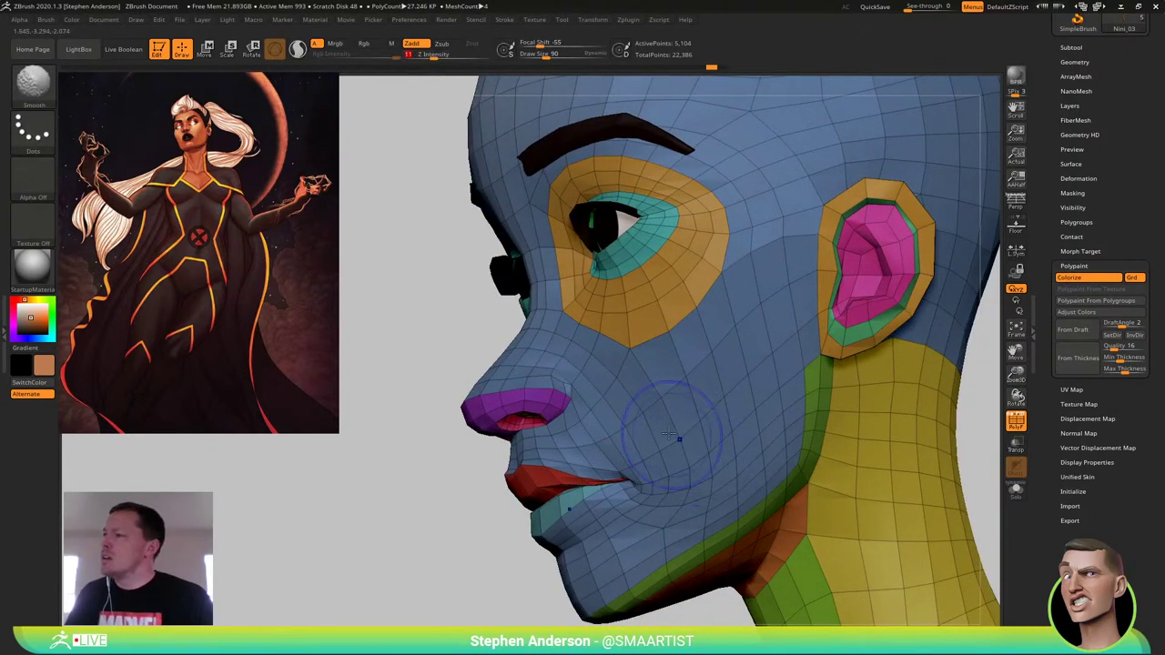
mouse_move(680, 436)
left_mouse_down("shift")
mouse_move(694, 375)
mouse_move(671, 491)
mouse_move(783, 364)
mouse_move(682, 364)
mouse_move(766, 218)
left_mouse_up("shift")
mouse_move(767, 218)
right_mouse_down()
mouse_move(735, 240)
mouse_move(675, 242)
mouse_move(735, 240)
right_mouse_up()
right_click_drag(736, 240, 592, 399, "alt")
mouse_move(707, 297)
left_mouse_down("shift")
mouse_move(667, 288)
mouse_move(765, 187)
mouse_move(583, 207)
mouse_move(675, 165)
mouse_move(779, 188)
left_mouse_up("shift")
right_click_drag(734, 292, 578, 319, "alt")
right_click_drag(578, 319, 631, 317)
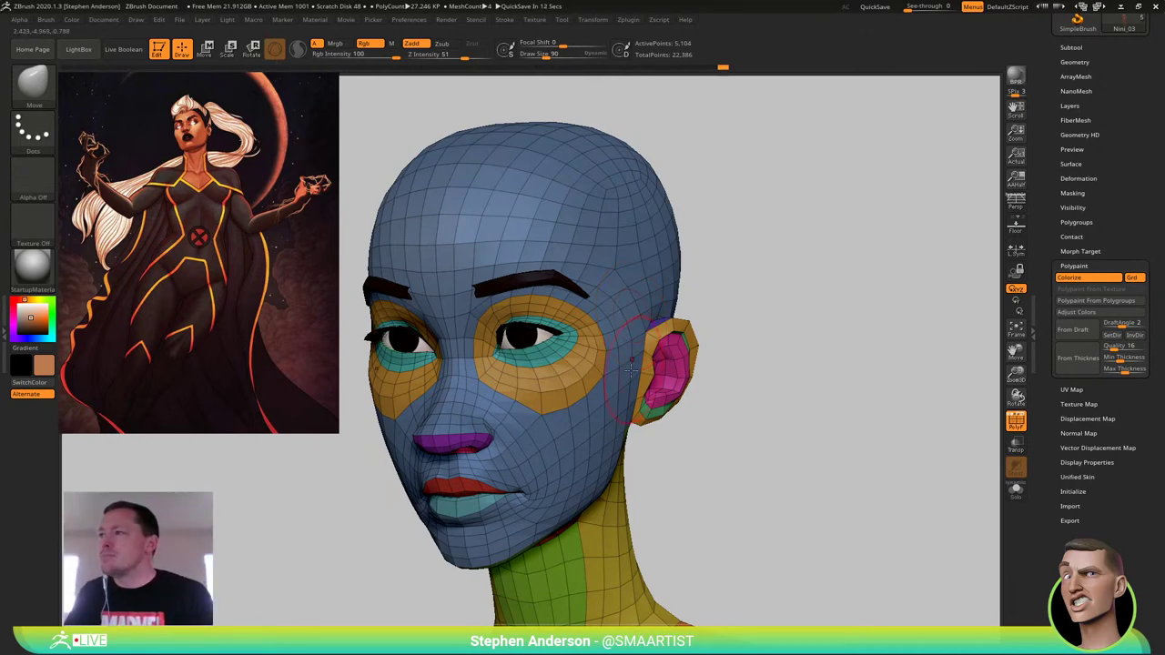
Adjust the upper eyelid crease near the eye's inner corner with the Move brush at draw size 42
mouse_move(511, 314)
right_mouse_down("ctrl")
mouse_move(550, 343)
mouse_move(527, 360)
mouse_move(527, 340)
mouse_move(580, 395)
right_mouse_up("ctrl")
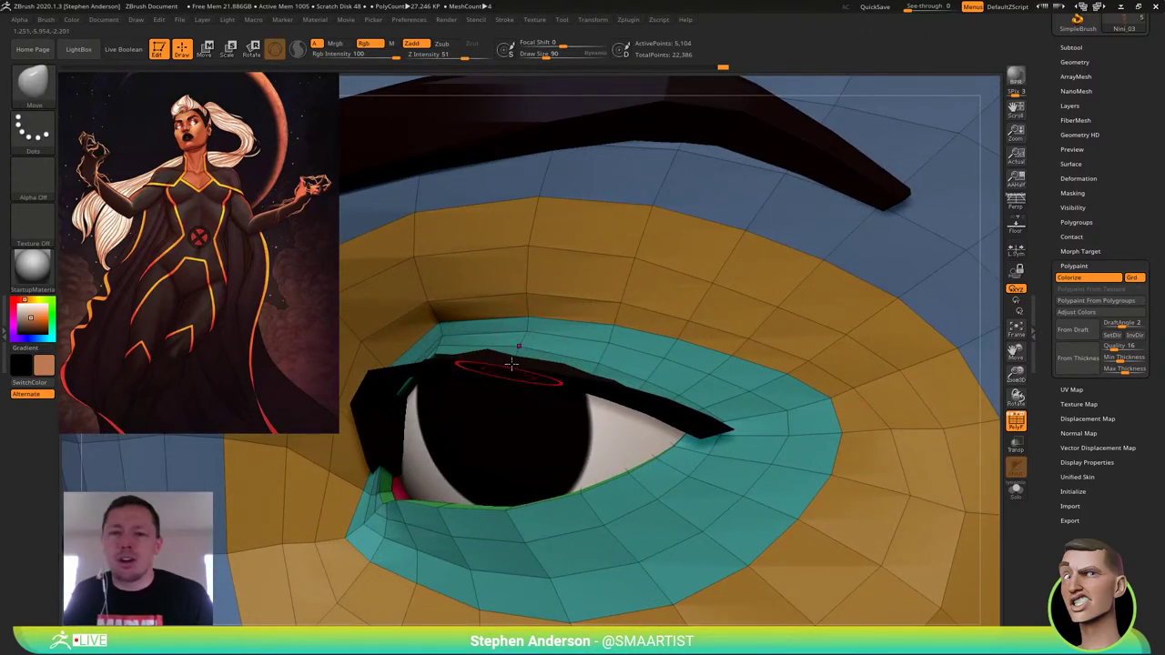
key("s")
left_click_drag(530, 340, 521, 340)
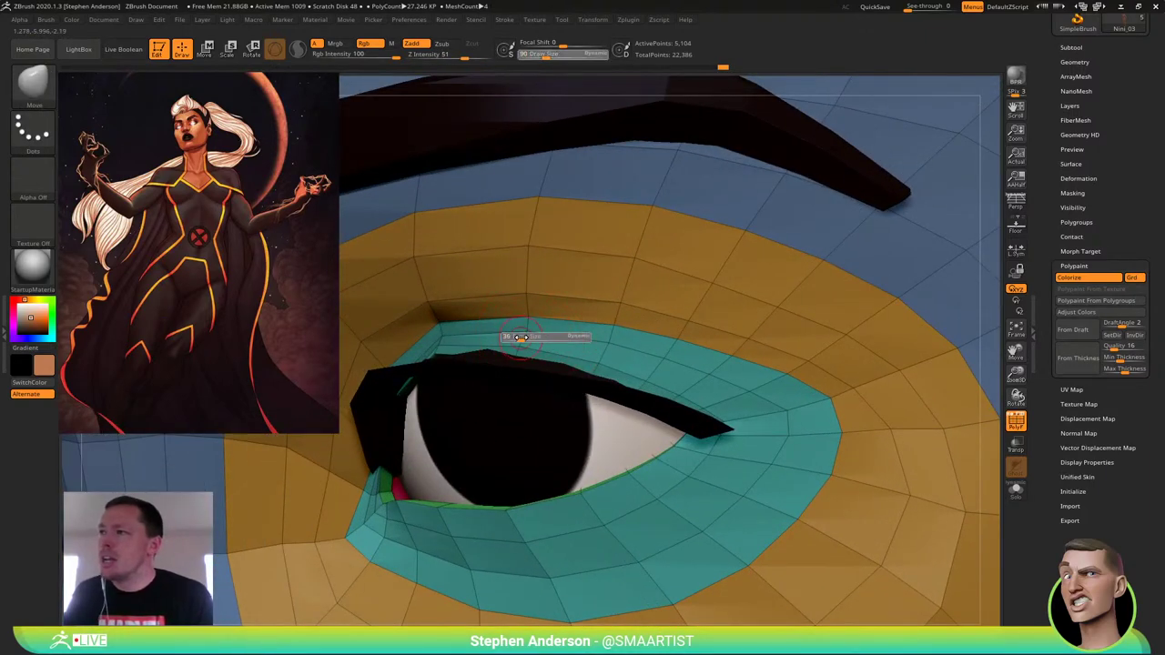
mouse_move(596, 341)
right_mouse_down()
mouse_move(455, 337)
mouse_move(428, 321)
mouse_move(435, 336)
right_mouse_up()
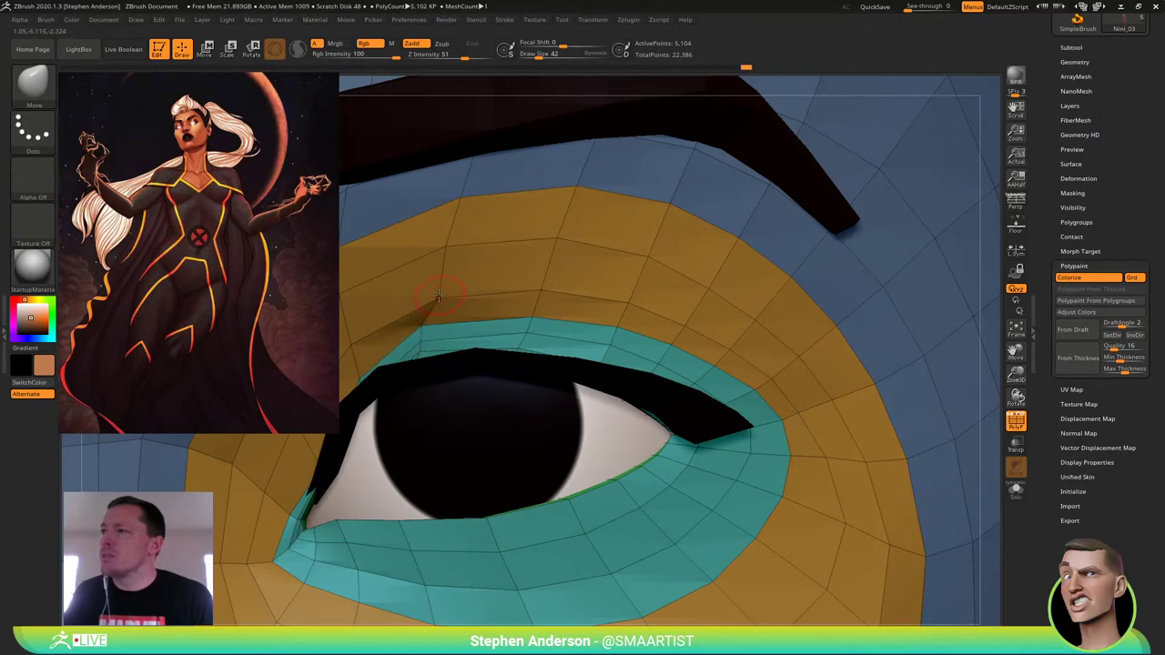
key("s")
left_click_drag(437, 297, 431, 297)
right_click_drag(427, 298, 564, 285, "ctrl")
Hide the polyframe and raise the body mesh one subdivision level with the face in view
key("shift+f")
mouse_move(747, 432)
right_mouse_down()
mouse_move(663, 444)
mouse_move(646, 375)
mouse_move(621, 399)
mouse_move(682, 436)
mouse_move(741, 440)
right_mouse_up()
right_click_drag(551, 462, 575, 528, "ctrl")
key("d")
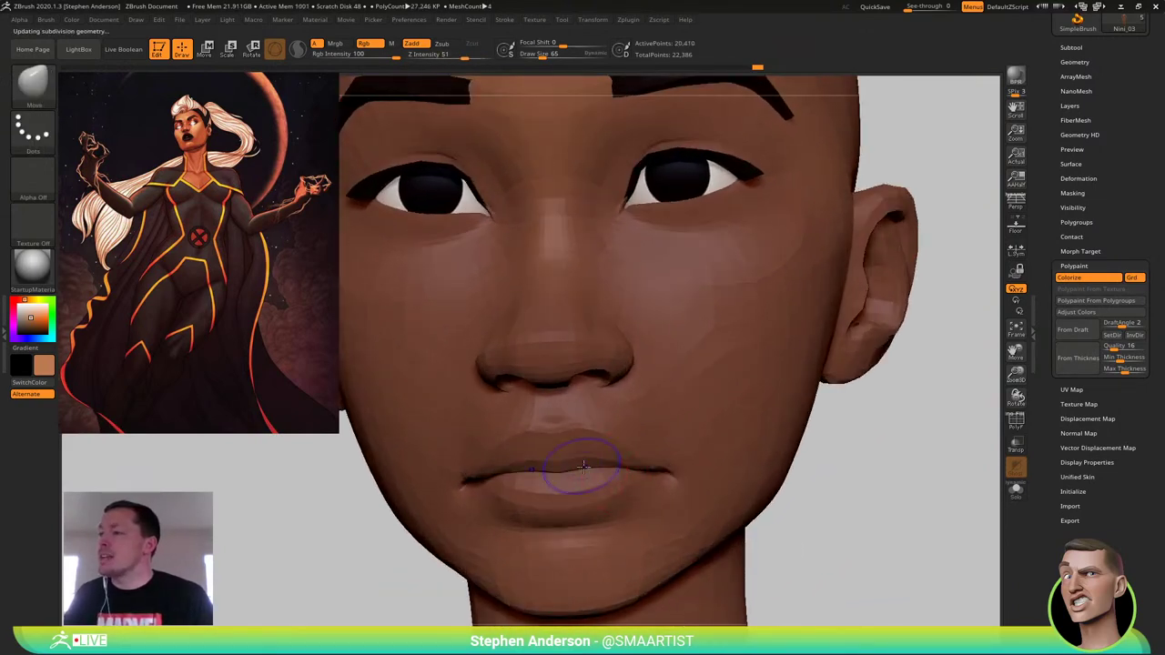
Solo the body with its polygroups displayed and mask everything except the upper and lower lips
key("shift+f")
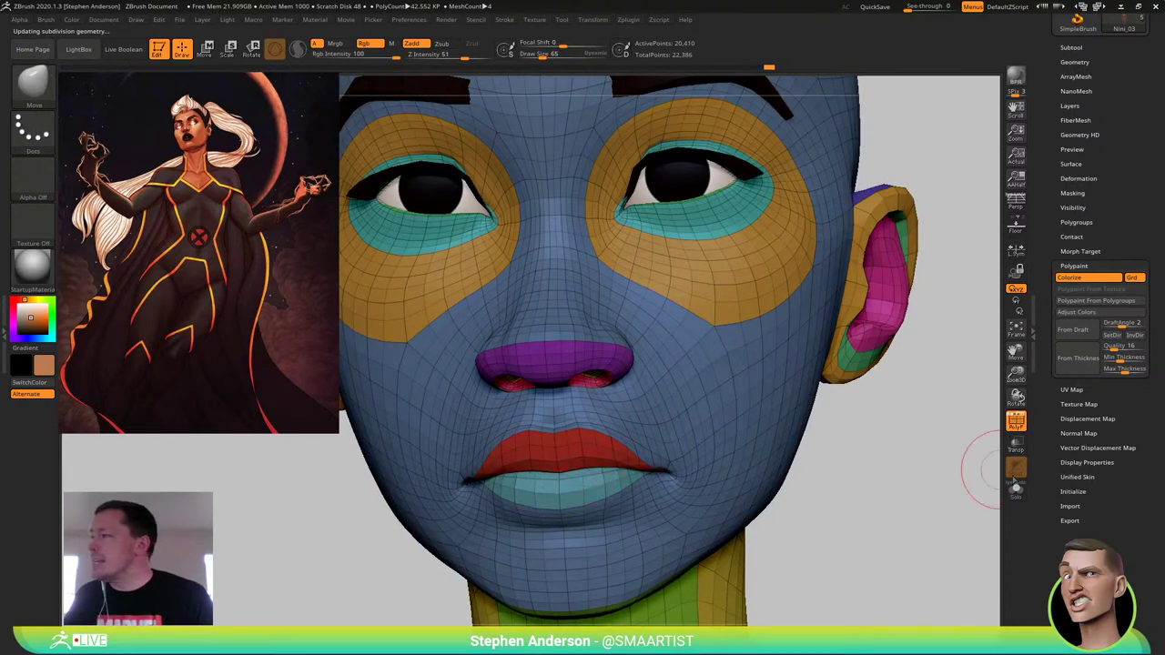
left_click(1015, 489)
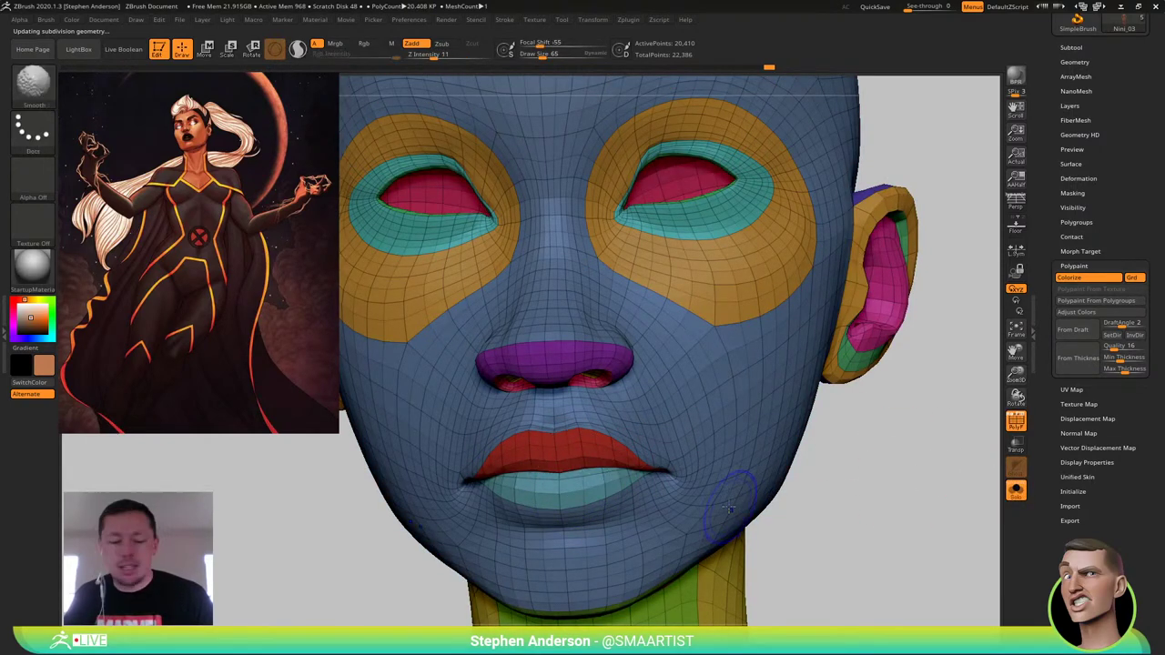
left_click(551, 459, "ctrl+shift")
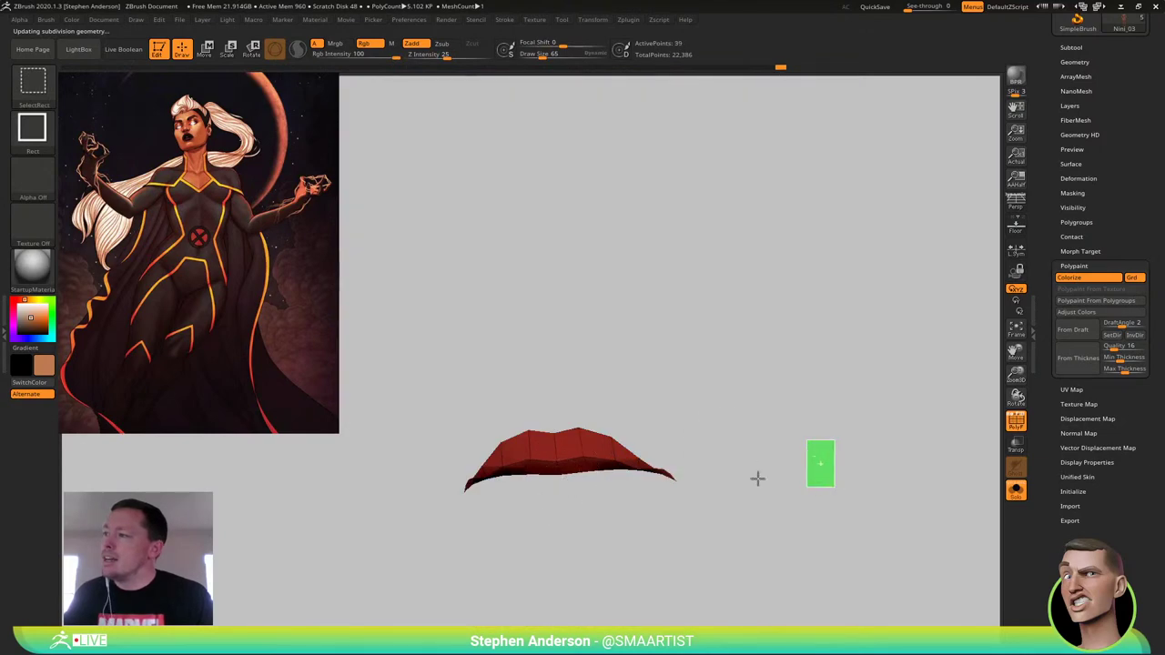
left_click_drag(757, 478, 748, 479, "ctrl+shift")
left_click(562, 484, "ctrl+shift")
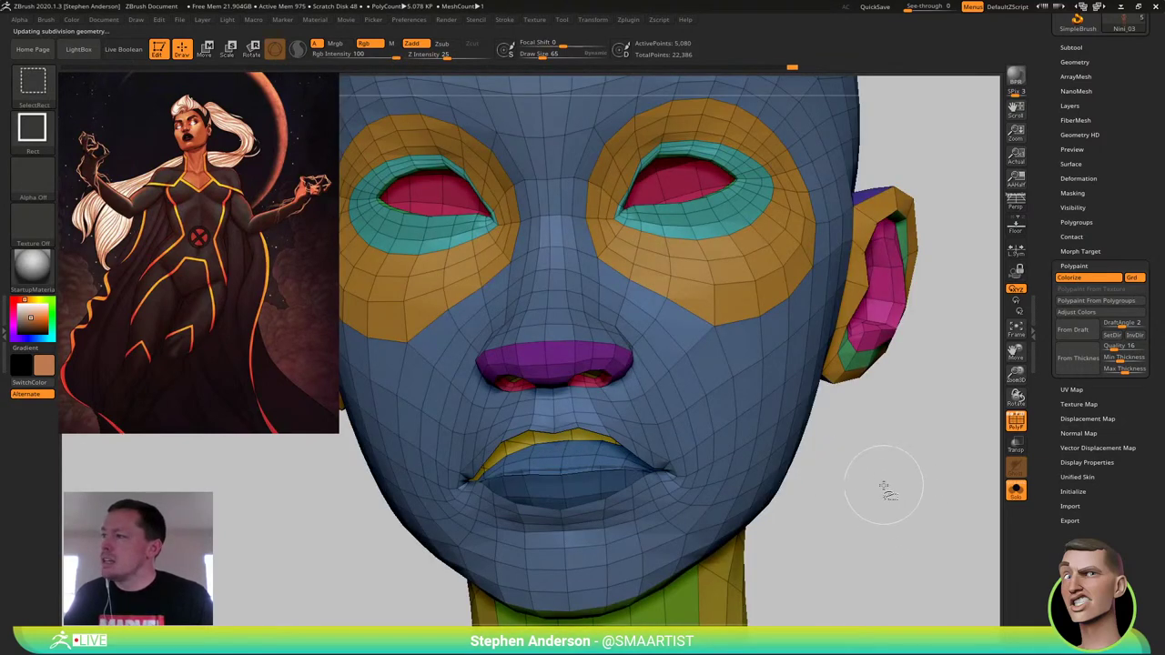
key("d")
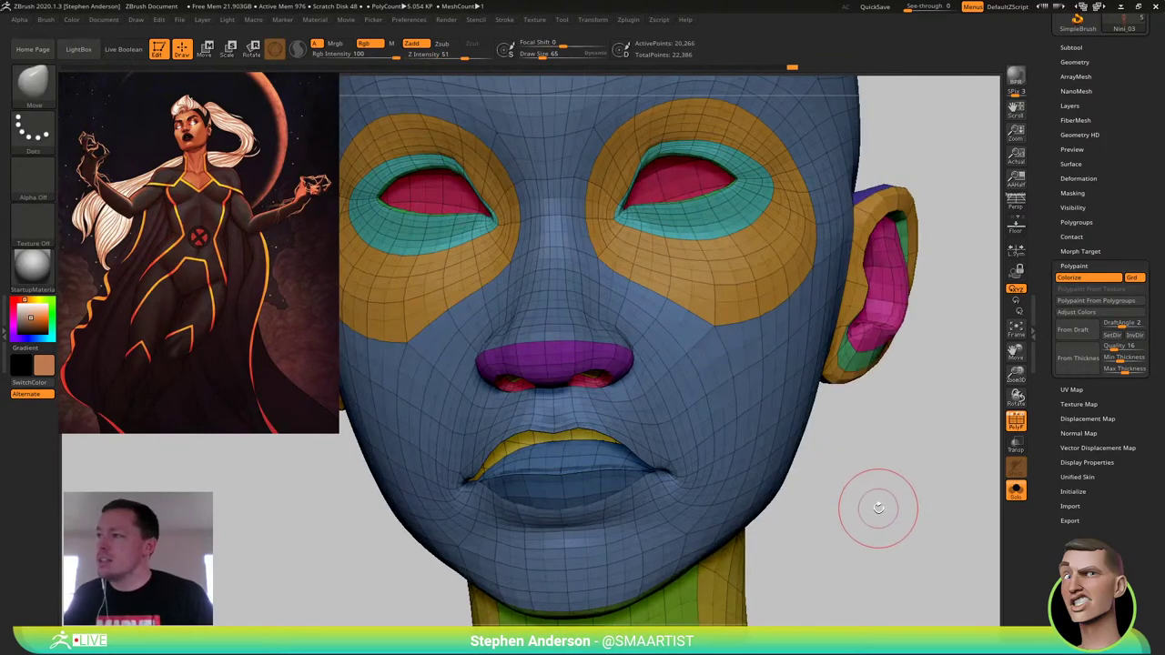
left_click(873, 510, "ctrl")
left_click(891, 520, "ctrl+shift")
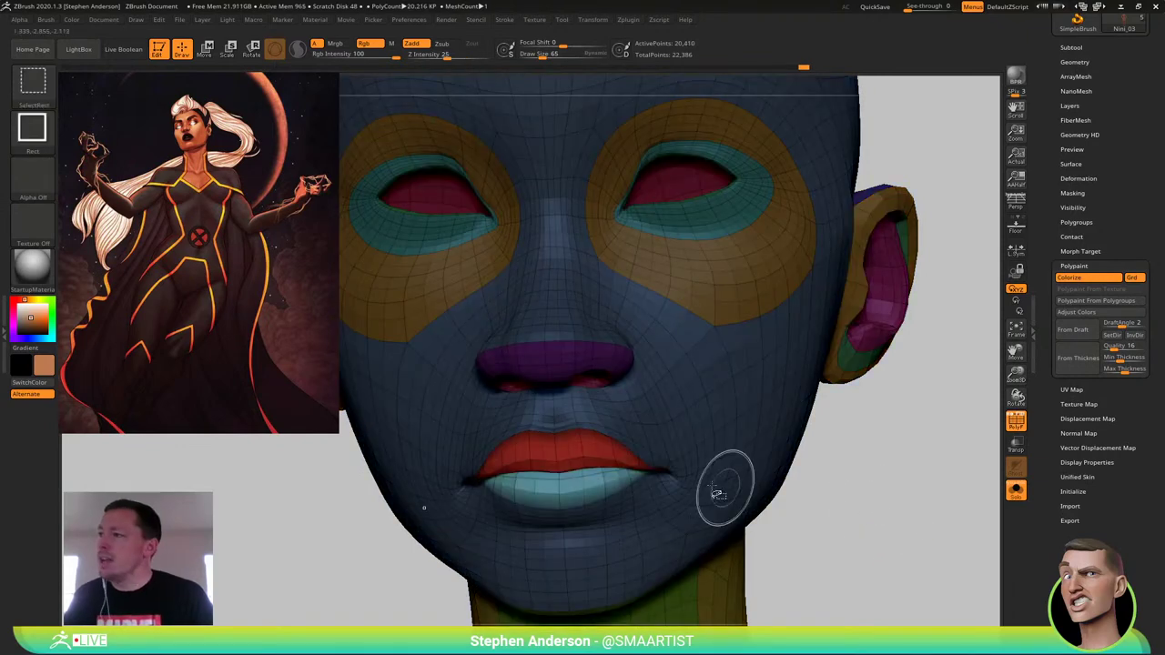
Hide the polyframe, fill the unmasked lips with the dark maroon (RGB 41, 10, 8) sampled from the reference image, and clear the mask
key("shift+f")
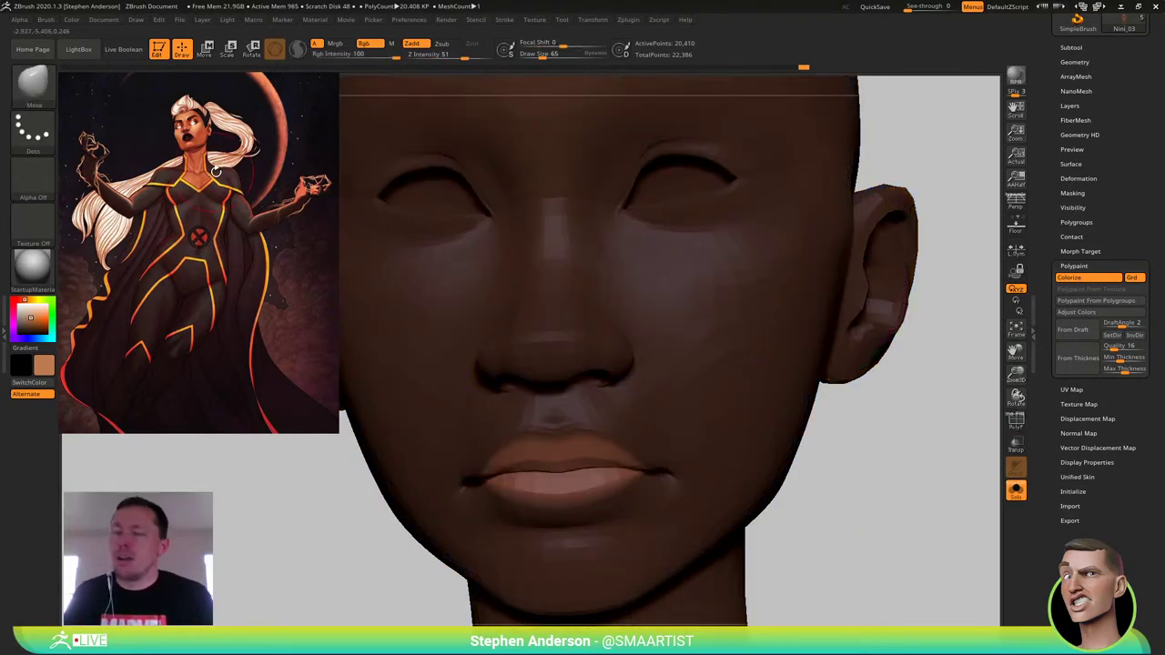
key("z")
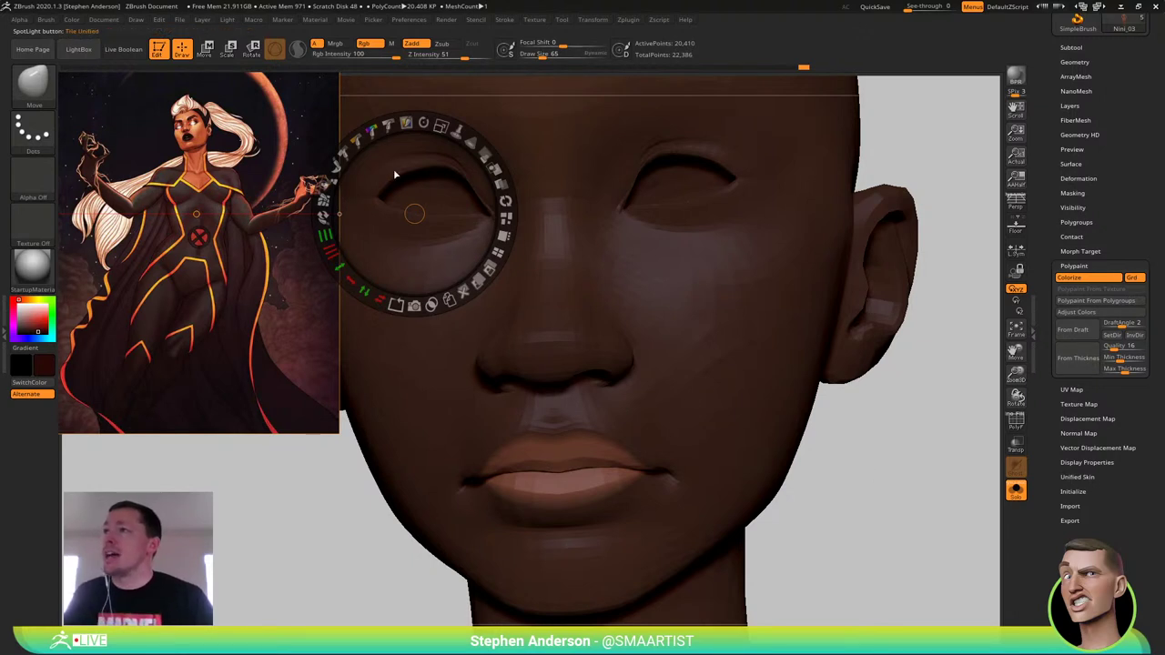
key("z")
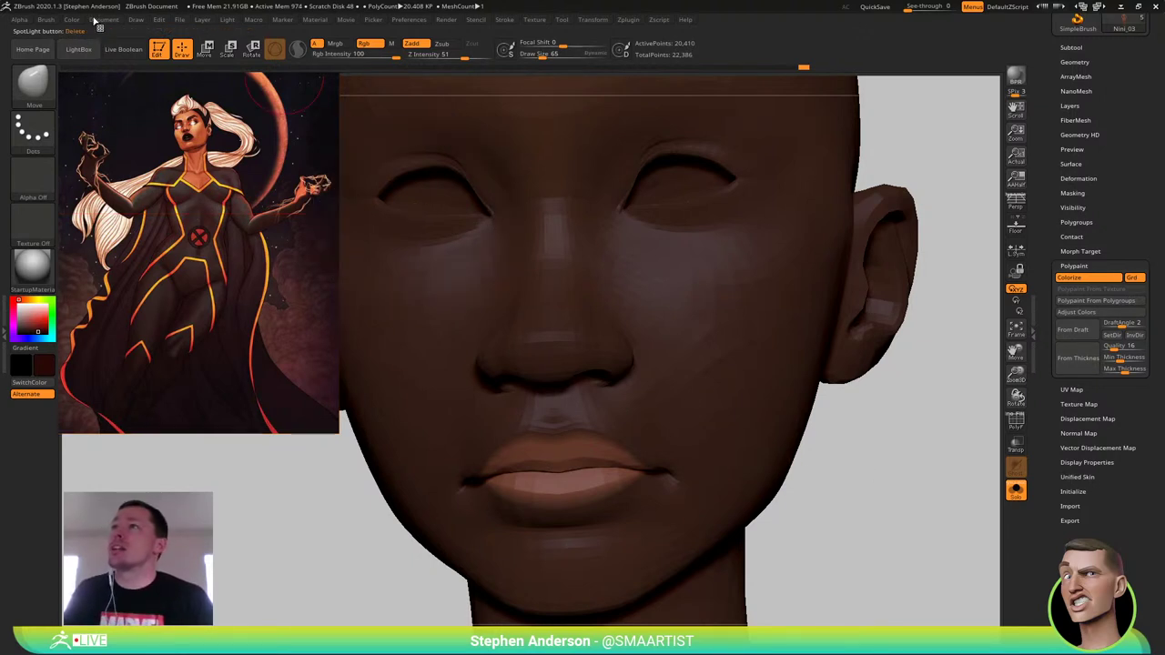
left_click(72, 19)
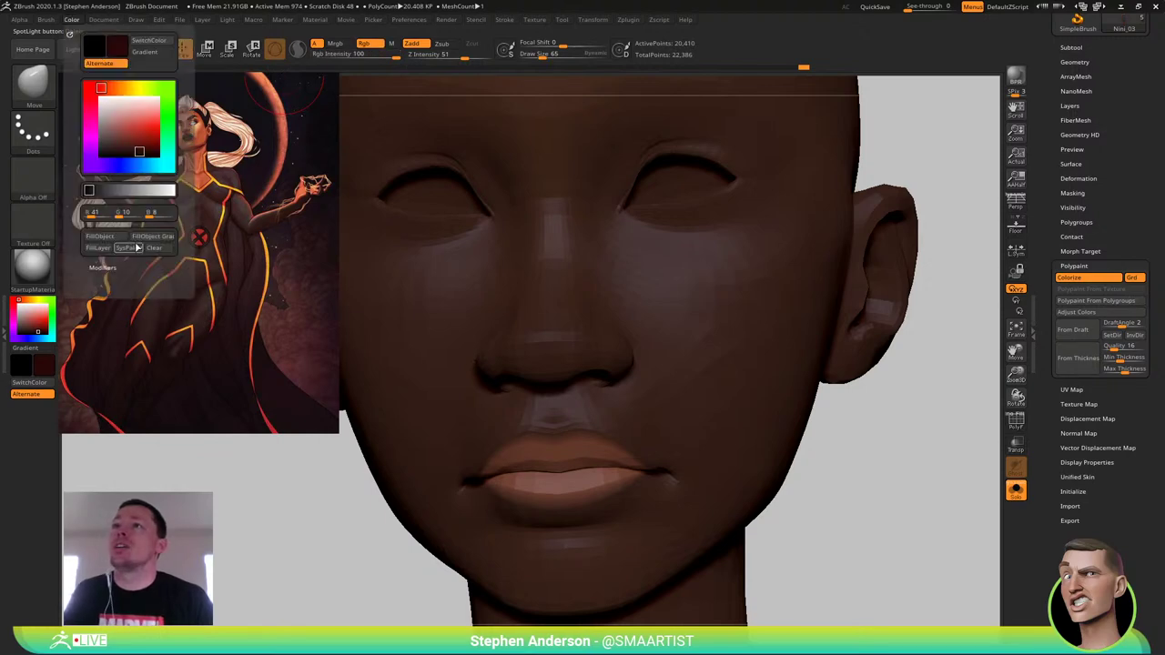
left_click(115, 238)
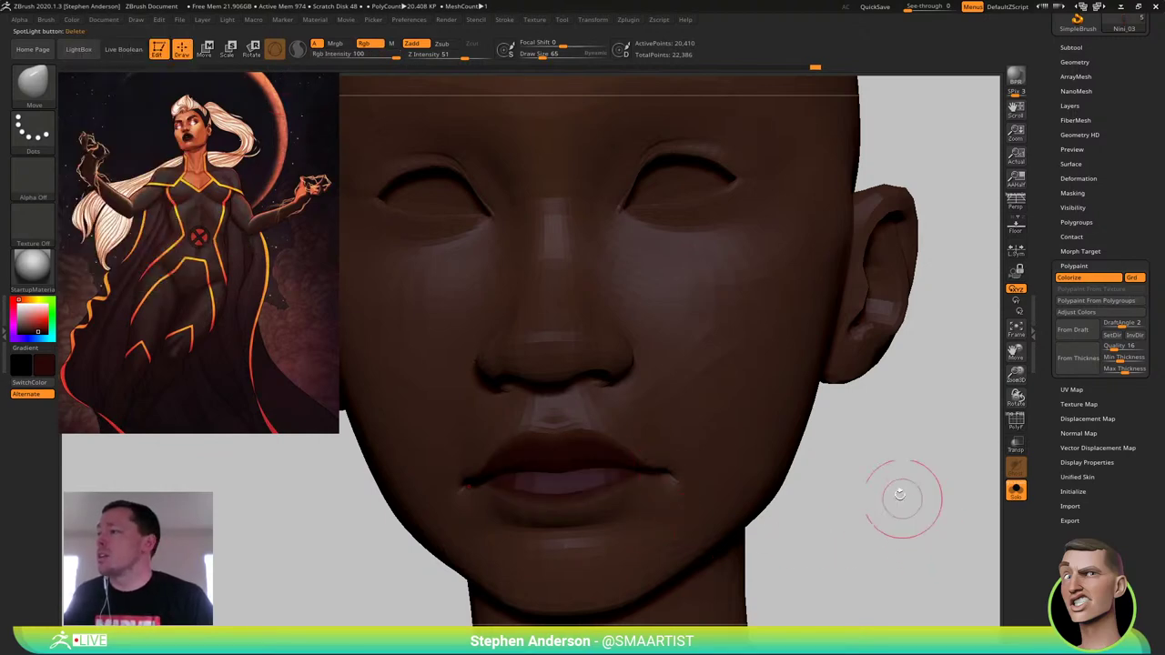
left_click_drag(899, 494, 881, 551, "ctrl")
right_click_drag(881, 551, 710, 416, "ctrl")
right_click_drag(567, 476, 603, 442)
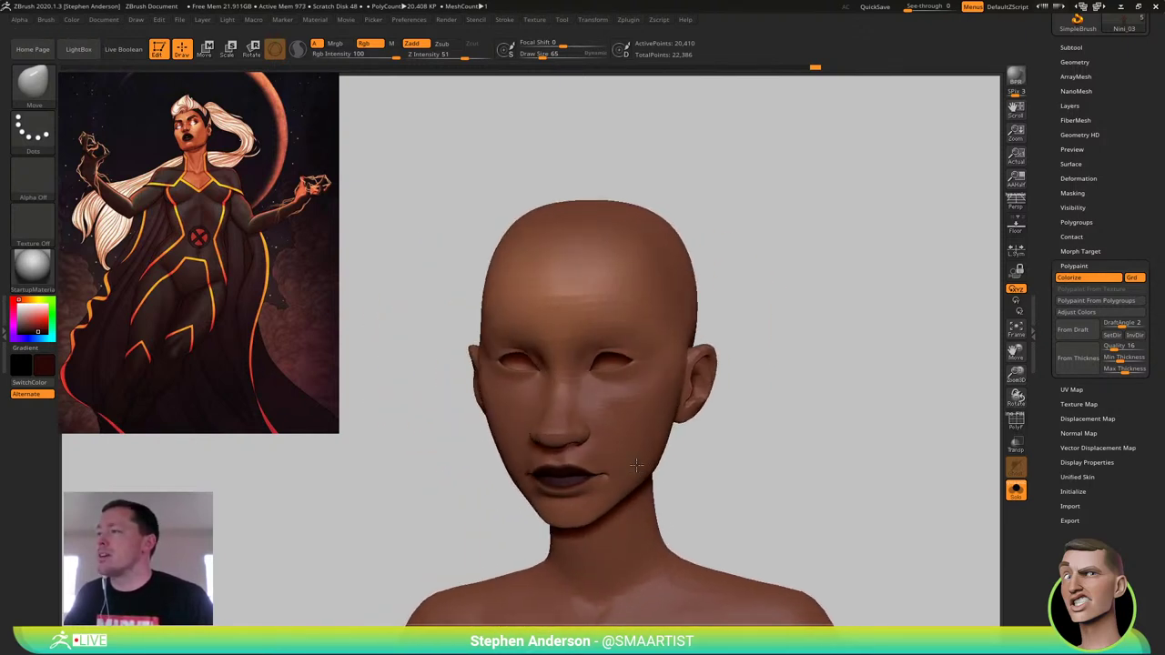
Turn off Solo and refine the nose profile in side view with the Move brush at draw sizes 124 and 95
left_click(1011, 502)
right_click_drag(637, 382, 737, 372)
mouse_move(611, 443)
right_mouse_down("ctrl")
mouse_move(629, 429)
mouse_move(673, 462)
mouse_move(543, 439)
right_mouse_up("ctrl")
key("s")
left_click_drag(538, 443, 549, 442)
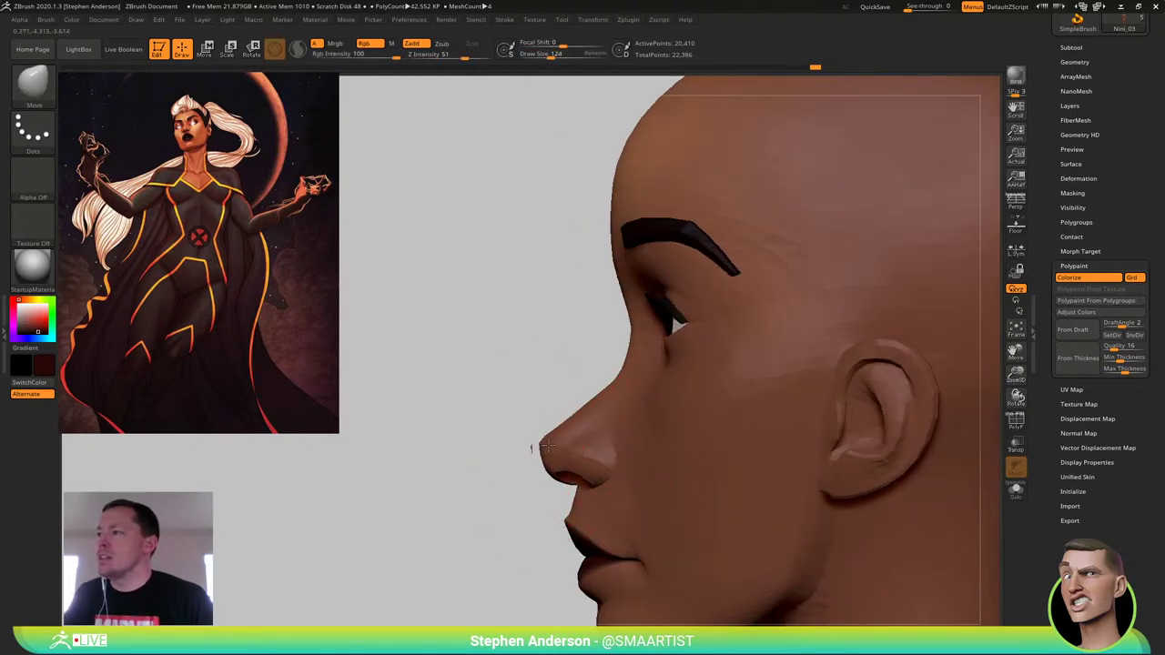
right_click_drag(548, 446, 646, 410)
right_click_drag(701, 358, 757, 410, "alt")
mouse_move(544, 426)
right_mouse_down()
mouse_move(497, 434)
mouse_move(562, 458)
mouse_move(507, 461)
right_mouse_up()
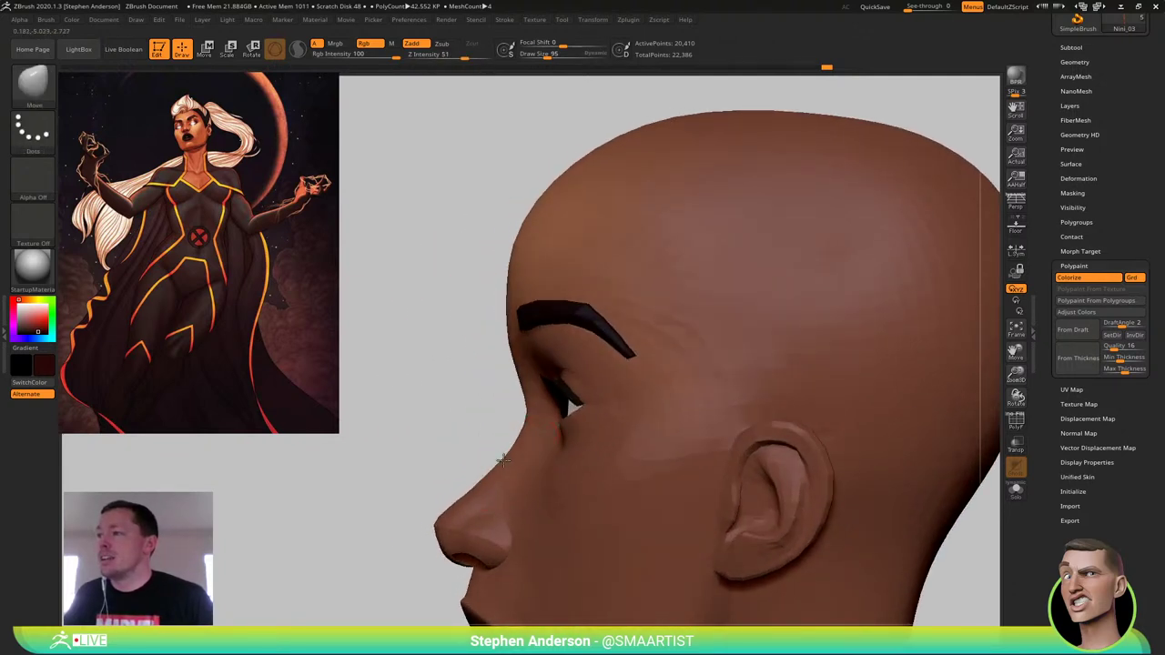
Lower the body mesh one subdivision level and adjust the nose bridge with the polyframe temporarily displayed
key("shift+d")
key("shift+f")
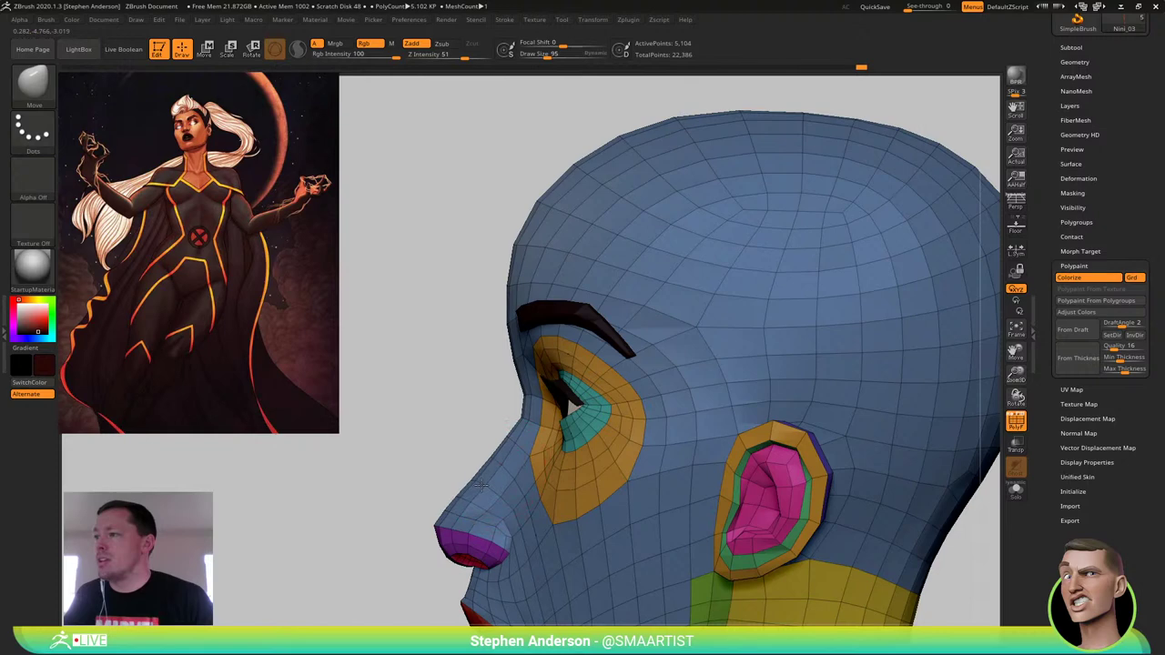
mouse_move(524, 496)
right_mouse_down("alt")
mouse_move(540, 416)
mouse_move(570, 441)
mouse_move(533, 420)
mouse_move(613, 435)
mouse_move(580, 482)
mouse_move(596, 427)
mouse_move(636, 422)
mouse_move(594, 461)
mouse_move(608, 432)
right_mouse_up("alt")
key("shift+f")
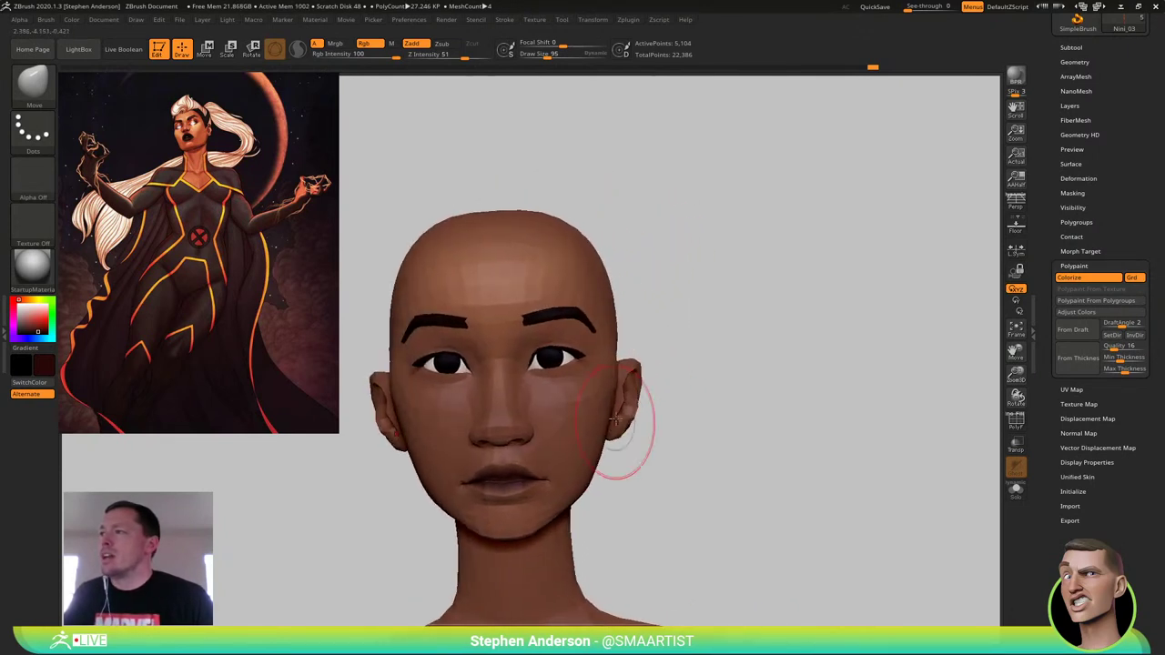
Reshape the side of the skull above the ear with the Move brush at draw size 157
key("s")
left_click_drag(608, 408, 617, 409)
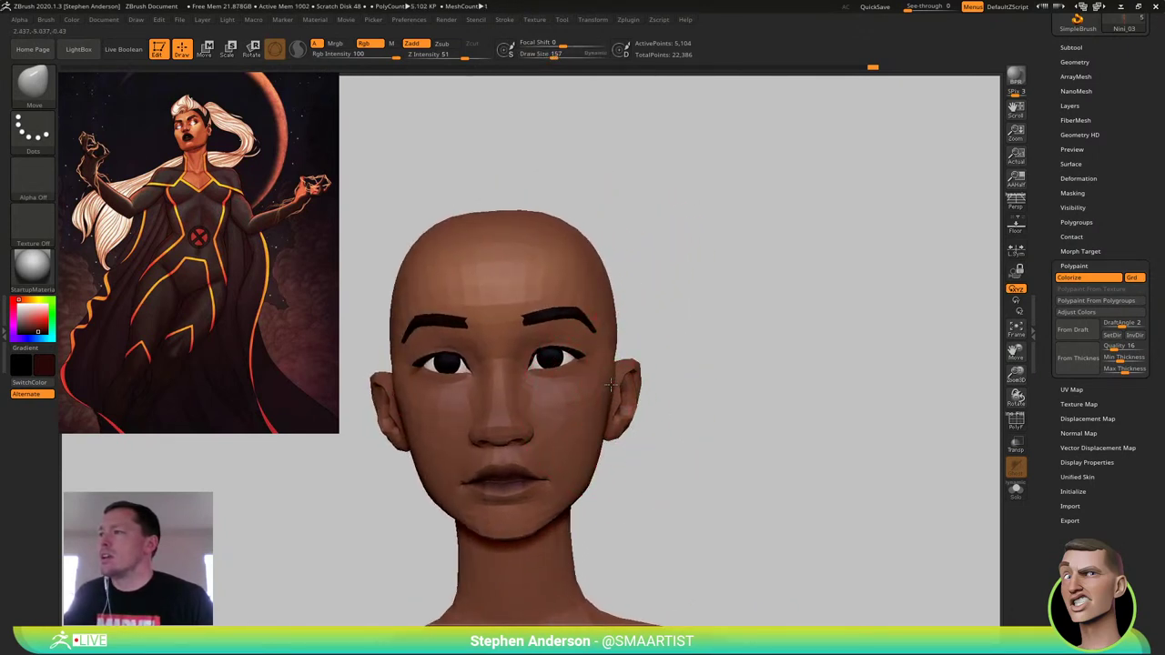
right_click_drag(645, 405, 639, 469, "alt")
right_click_drag(639, 468, 613, 405)
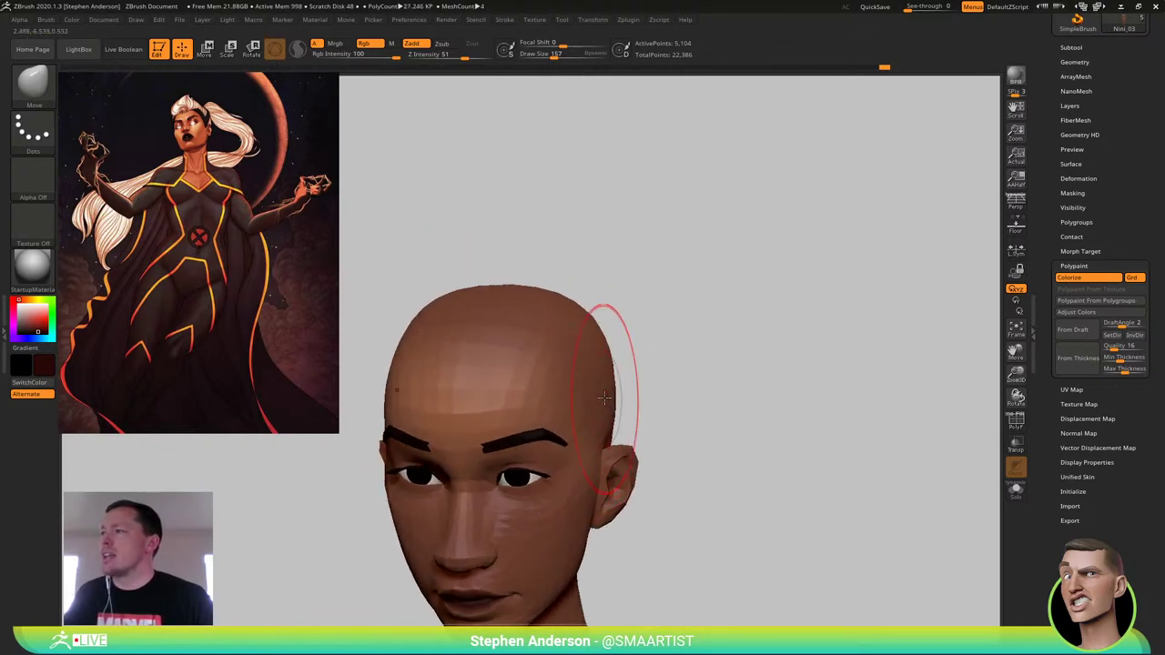
left_click_drag(594, 404, 591, 414)
mouse_move(597, 466)
right_mouse_down("alt")
mouse_move(632, 410)
mouse_move(634, 333)
mouse_move(649, 411)
mouse_move(666, 372)
mouse_move(585, 381)
mouse_move(628, 403)
mouse_move(625, 390)
right_mouse_up("alt")
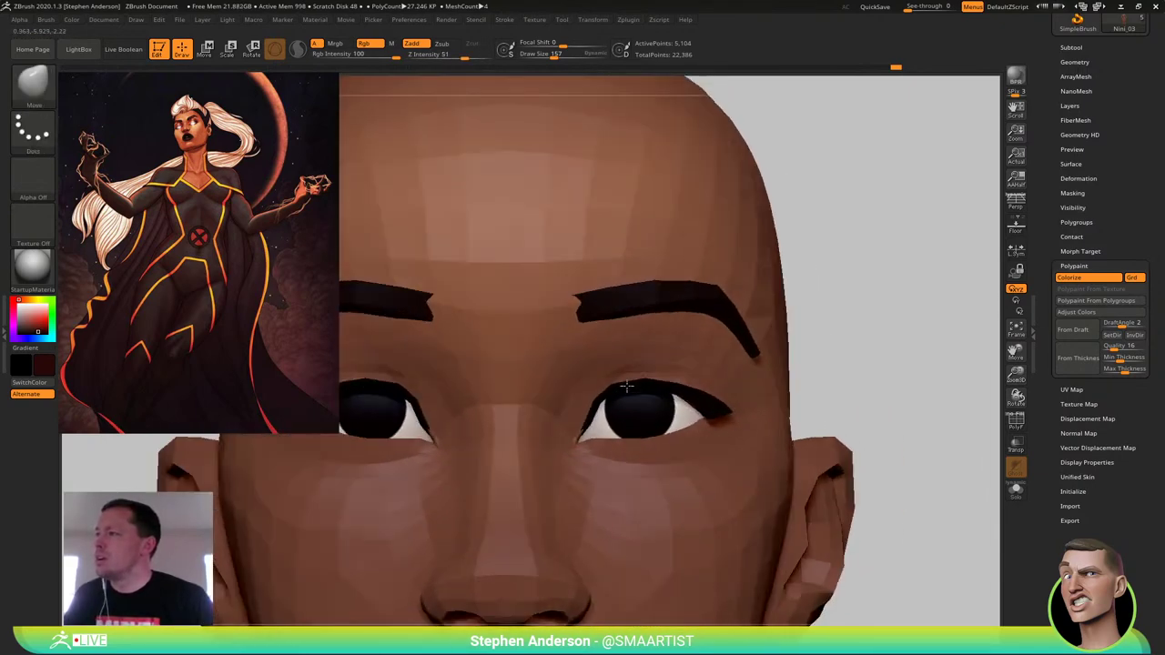
Hide the EyeLashes subtool, set the draw size to 65 and display the polyframe around the eye
left_click(1069, 48)
mouse_move(1087, 127)
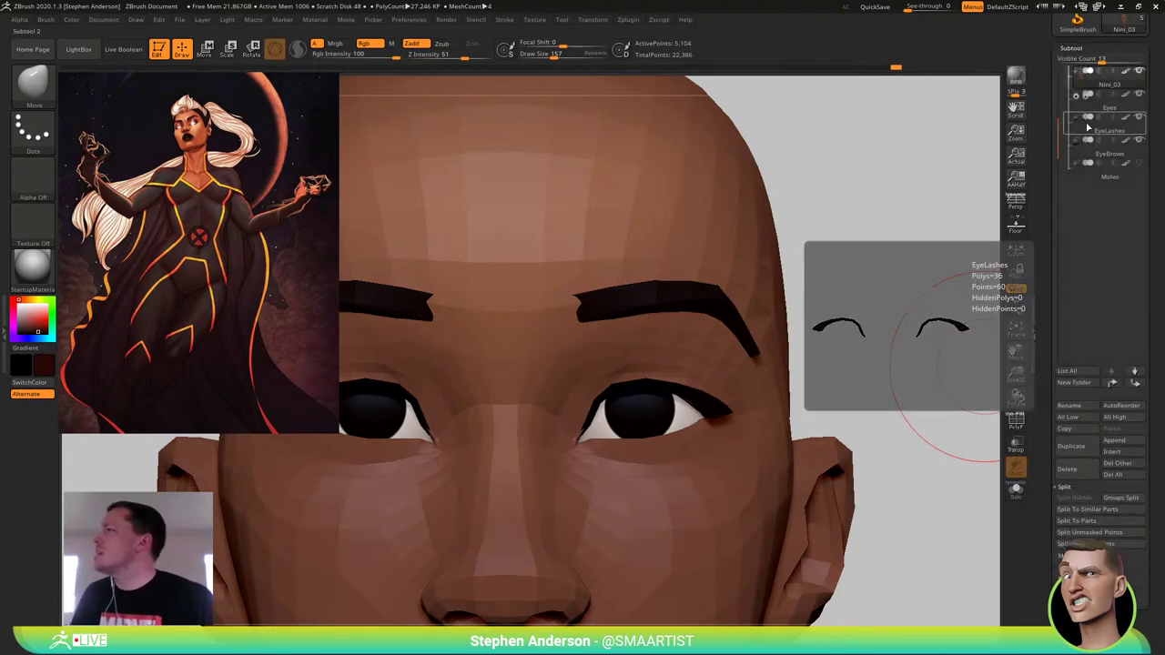
key("s")
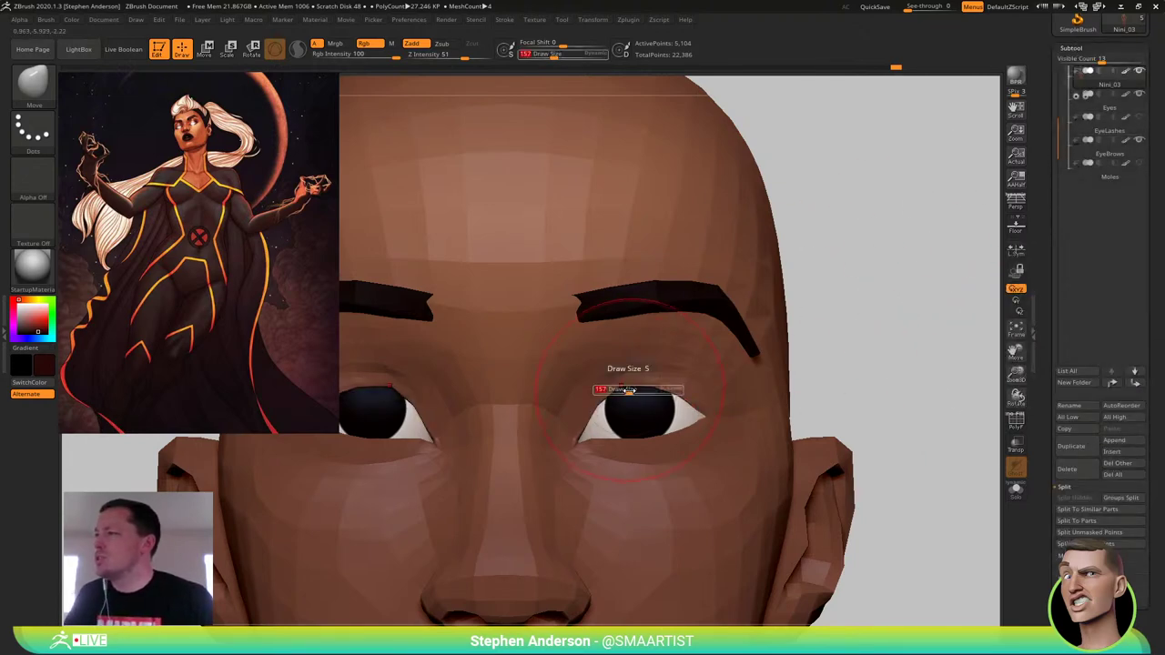
left_click_drag(620, 391, 619, 392)
key("shift+f")
right_click_drag(622, 391, 666, 429, "ctrl")
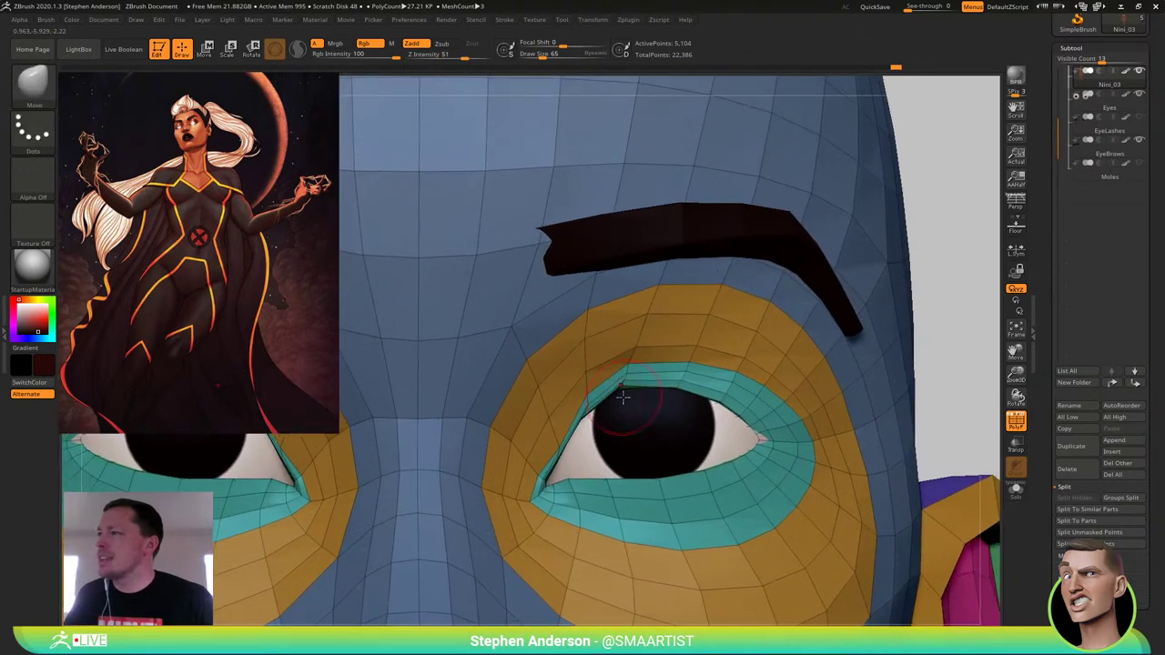
Refine the upper eyelid's edge toward the inner corner with the Move brush, varying the draw size between 39 and 109
key("s")
left_click_drag(626, 395, 621, 395)
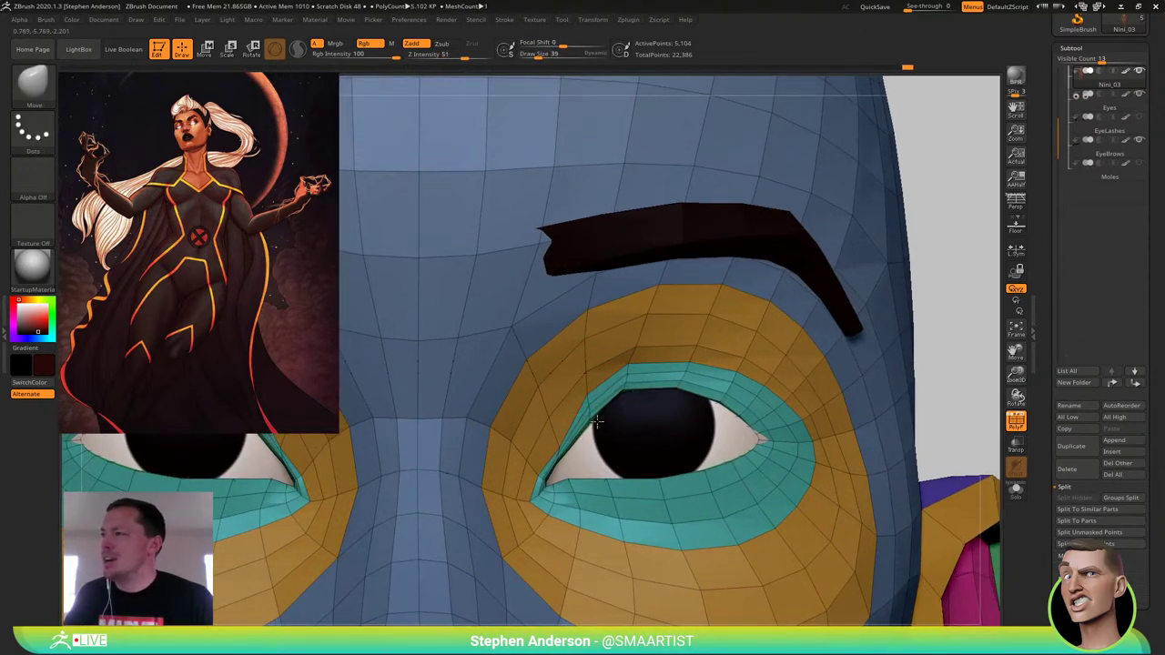
left_click_drag(583, 394, 589, 396)
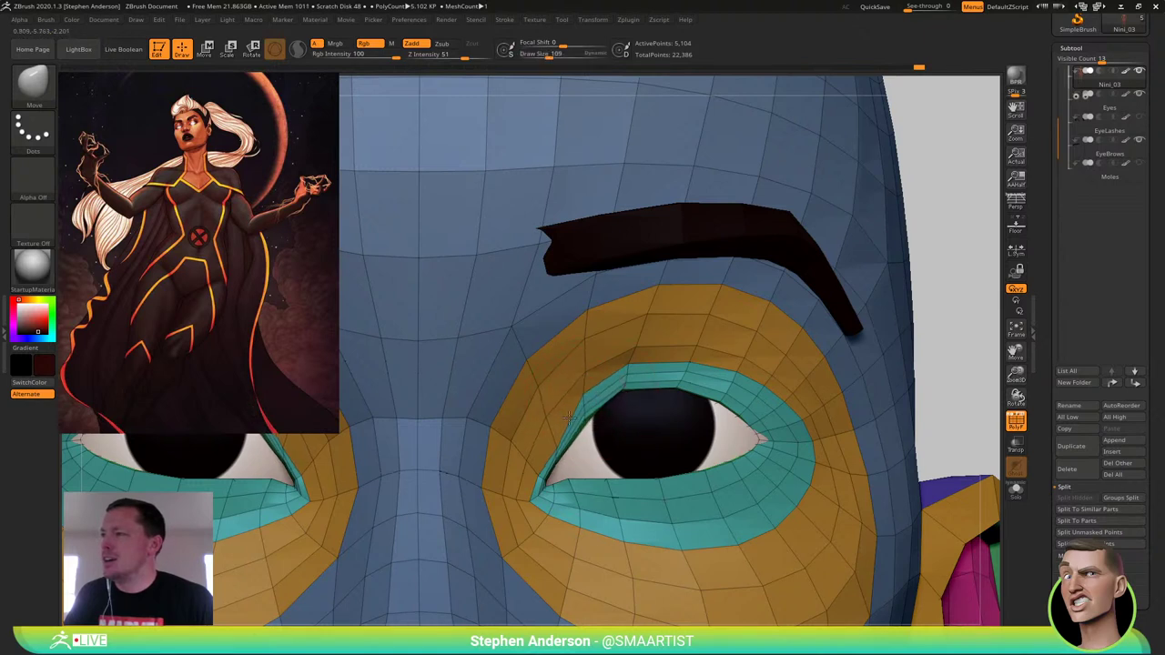
key("s")
left_click_drag(561, 446, 553, 447)
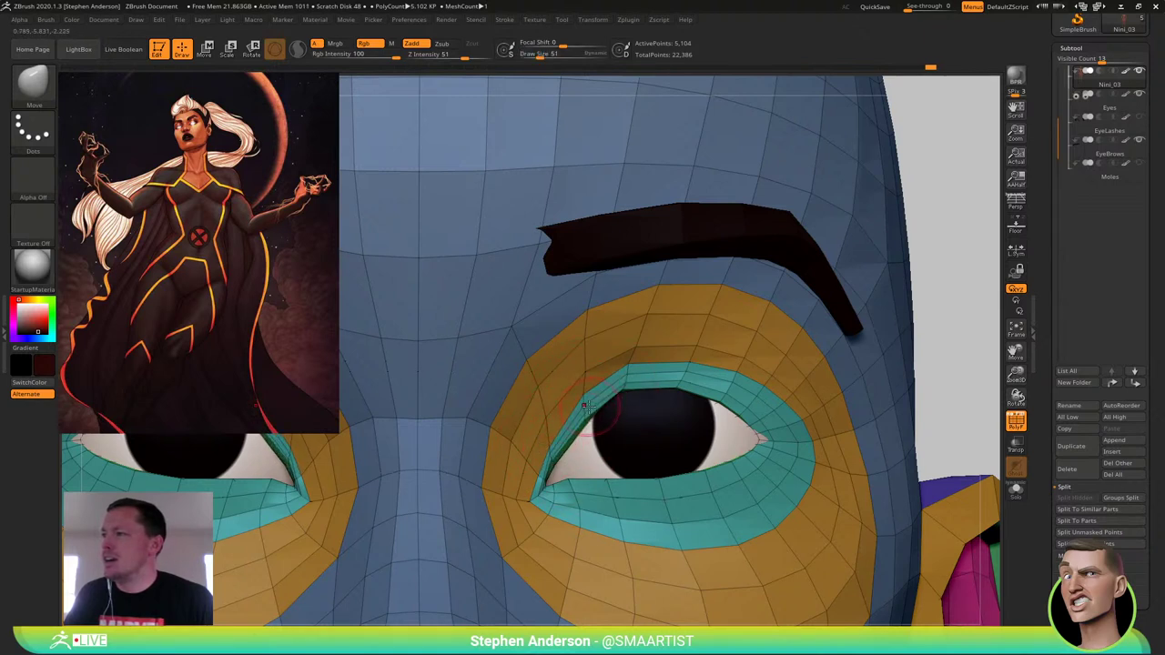
key("s")
left_click_drag(587, 408, 593, 410)
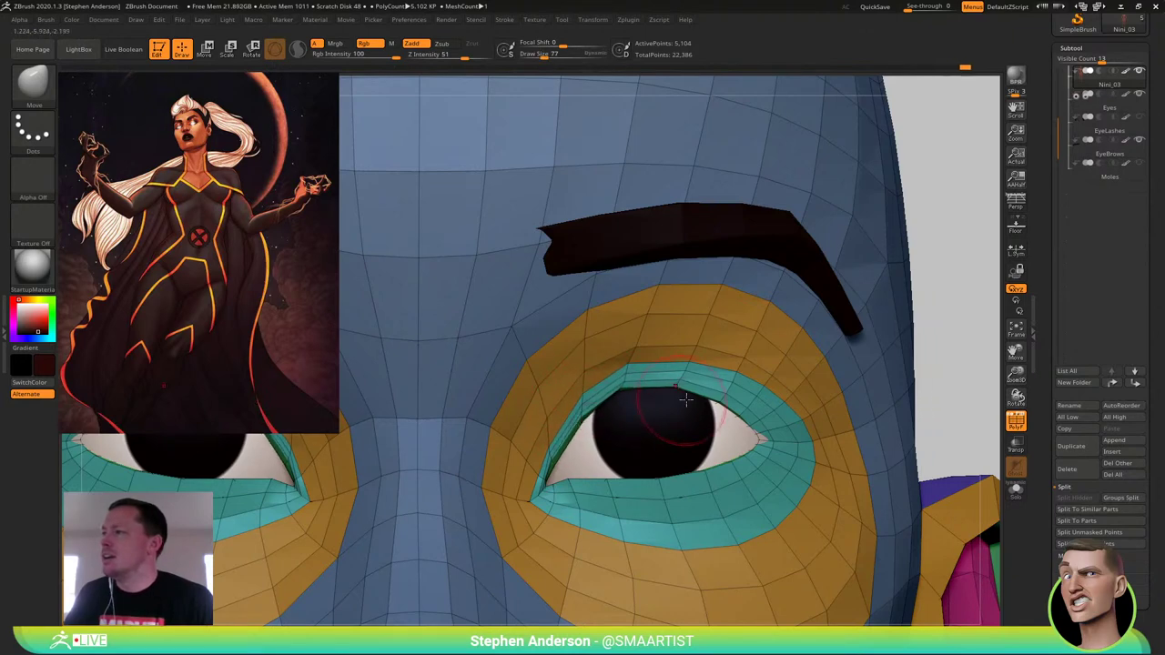
Adjust the eyelid loops around the eye's outer corner with the Move brush at draw sizes 124 and 73
right_click_drag(750, 434, 771, 440)
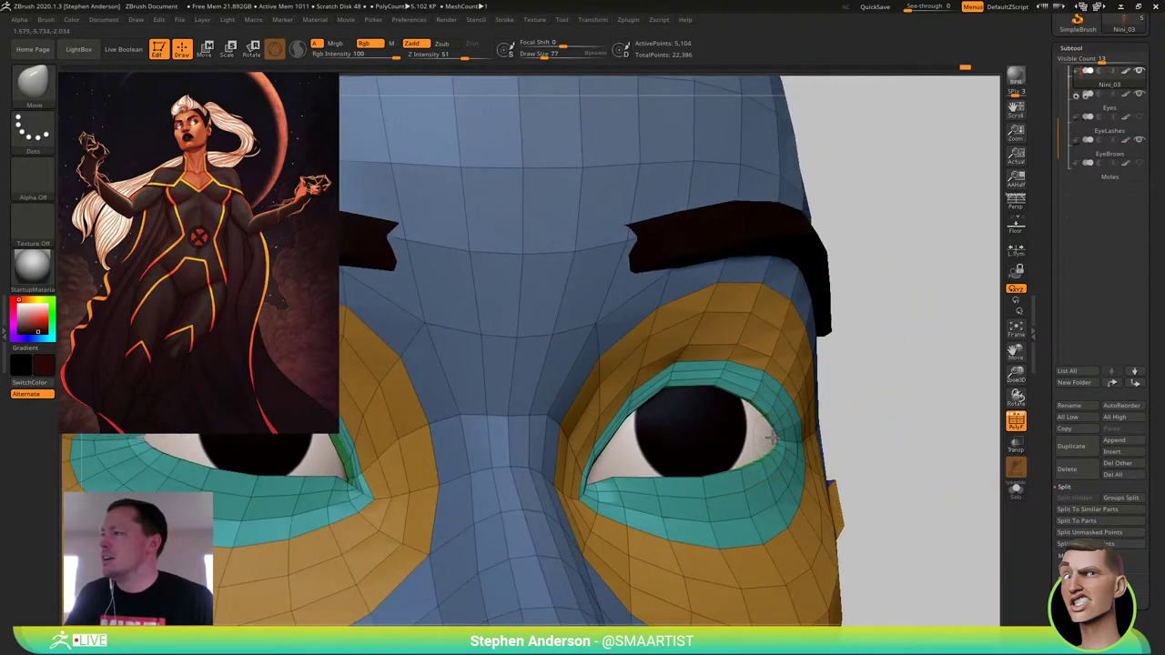
key("s")
left_click_drag(773, 438, 779, 440)
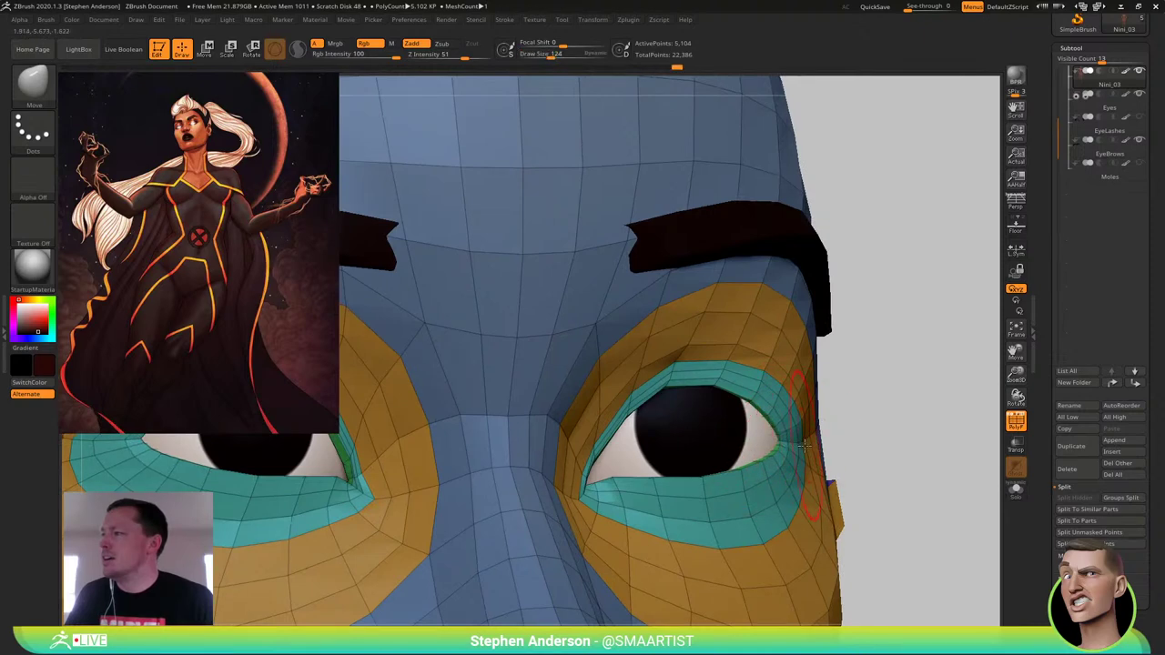
right_click_drag(808, 453, 812, 477)
key("s")
left_click_drag(811, 478, 804, 479)
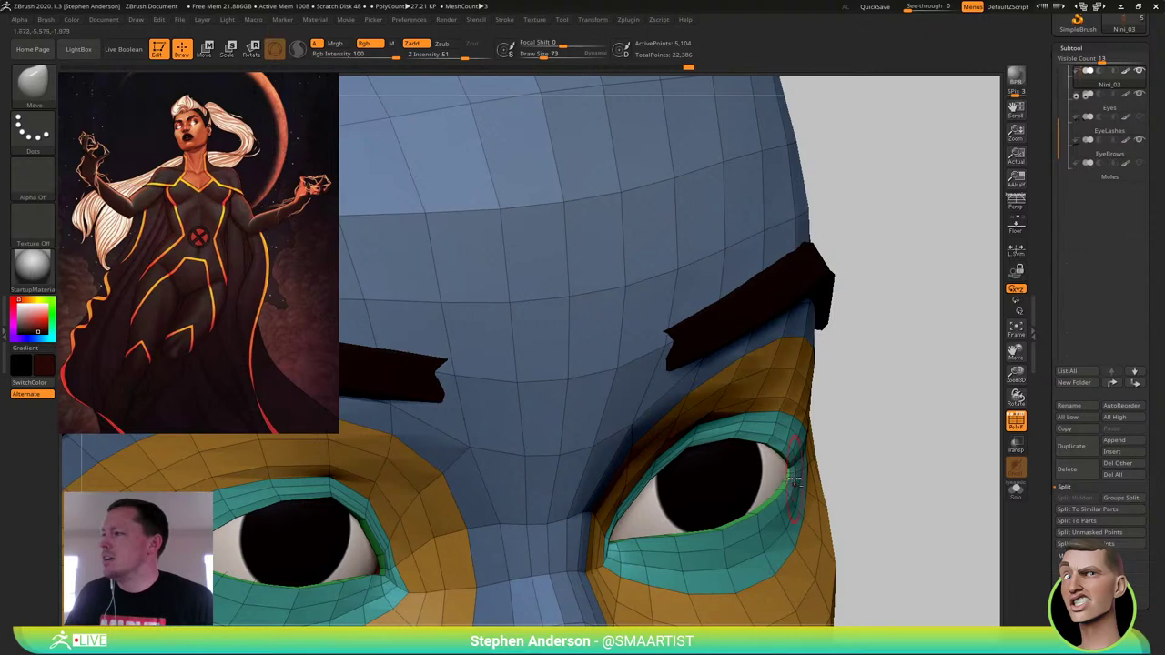
Undo the last eyelid stroke and adjust the eye's inner corner with the Move brush at draw size 62
mouse_move(794, 477)
right_mouse_down()
mouse_move(779, 442)
mouse_move(795, 439)
mouse_move(699, 489)
right_mouse_up()
key("ctrl+z")
key("s")
left_click_drag(656, 509, 652, 511)
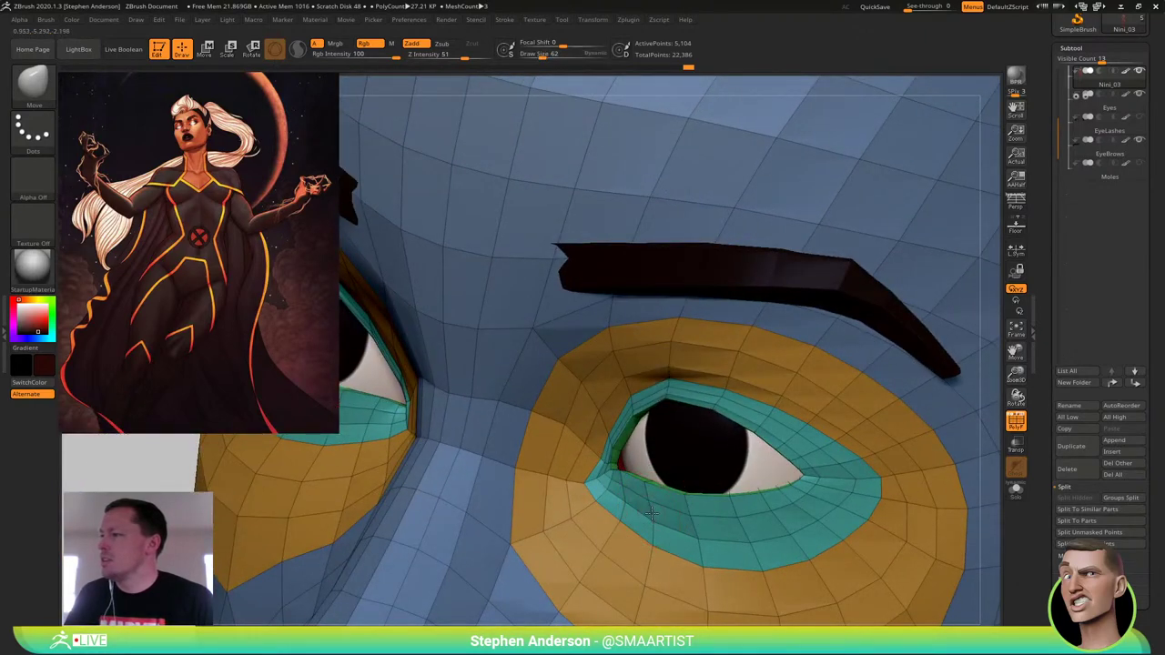
right_click_drag(663, 516, 637, 518, "ctrl")
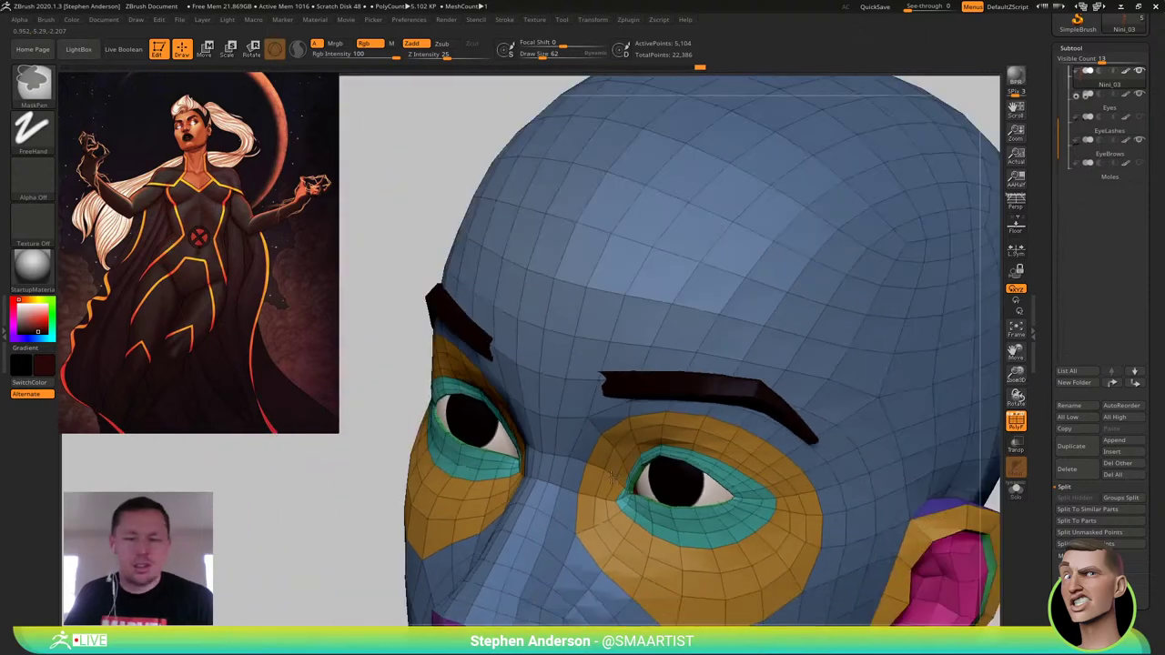
Hide the polyframe, show the EyeLashes subtool again and make it the active subtool
key("shift+f")
right_click_drag(788, 491, 678, 364, "ctrl")
mouse_move(678, 364)
right_mouse_down()
mouse_move(628, 366)
mouse_move(728, 368)
mouse_move(675, 366)
right_mouse_up()
right_click_drag(675, 365, 728, 389, "ctrl")
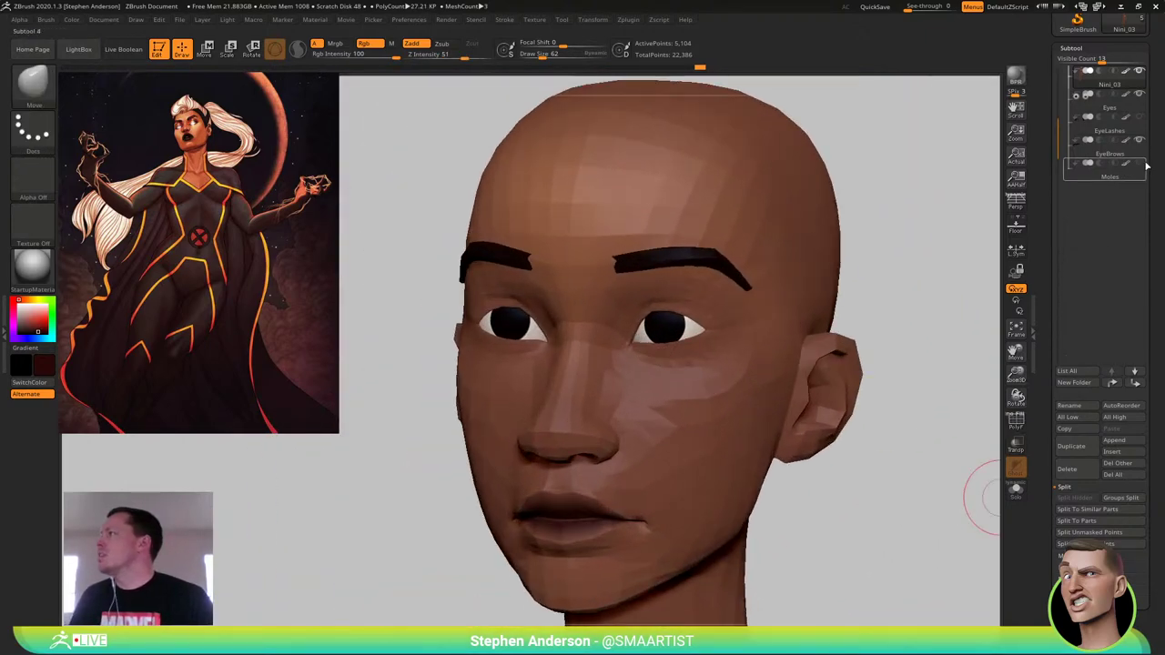
left_click(1139, 118)
right_click_drag(605, 295, 721, 391)
left_click(1107, 125)
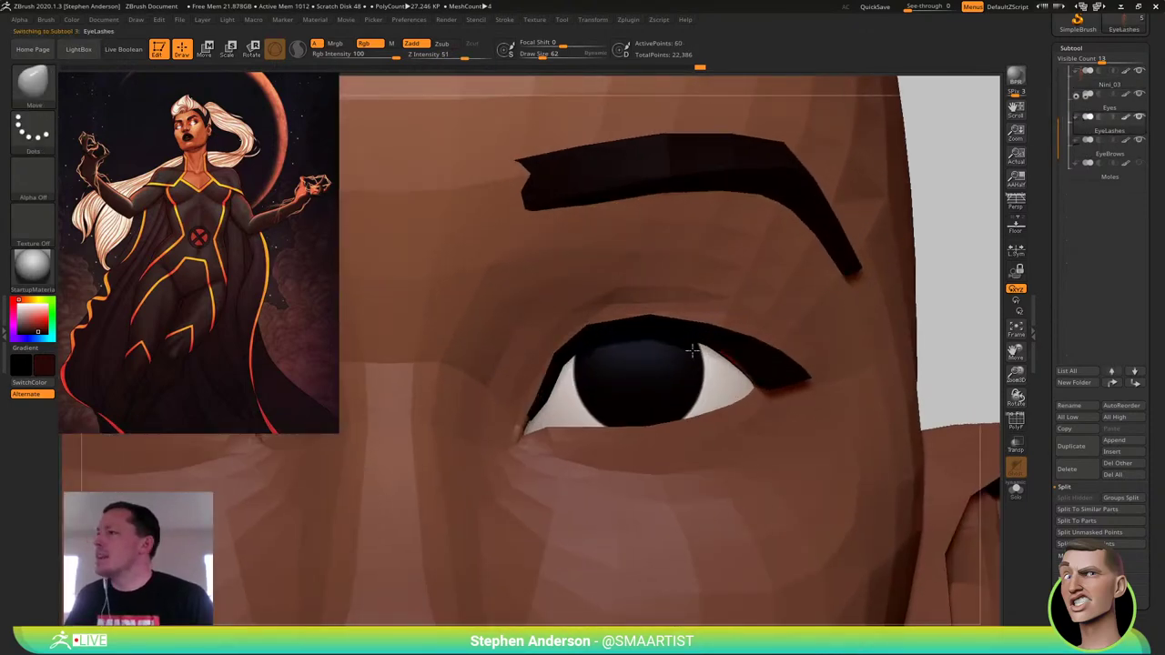
Fit the inner half of the eyelash mesh to the upper lid with the Move brush at draw sizes 73 and 119
right_click_drag(748, 339, 665, 331)
key("s")
left_click_drag(588, 356, 590, 358)
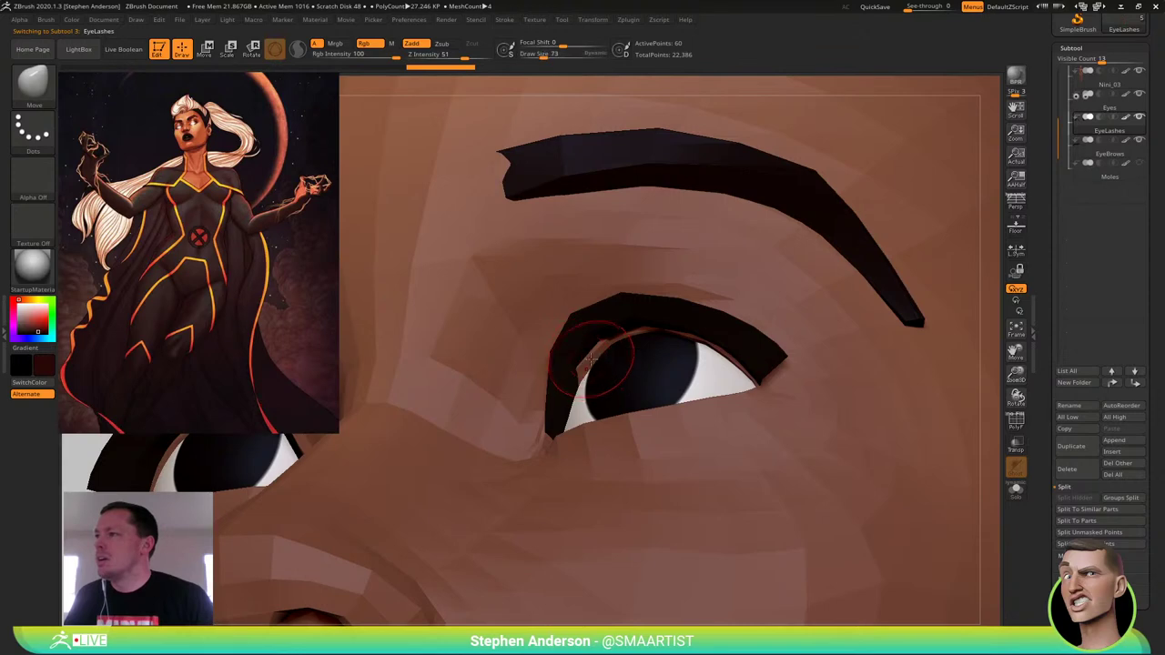
right_click_drag(626, 366, 596, 372)
key("s")
left_click_drag(596, 373, 601, 375)
left_click_drag(584, 366, 599, 390)
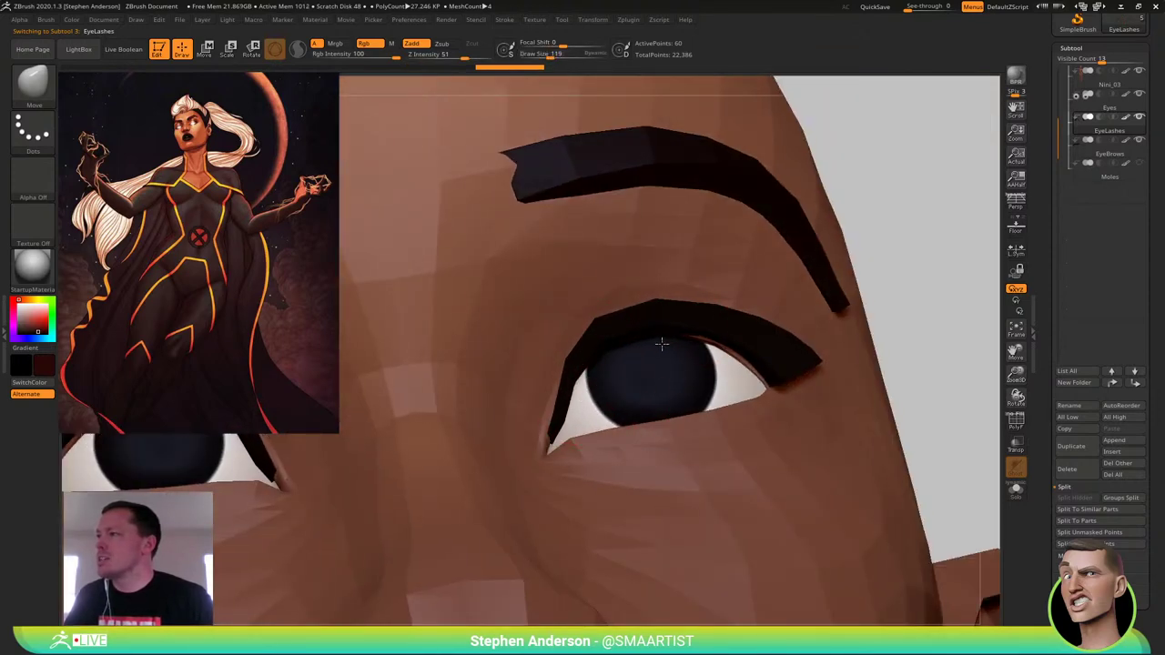
Move the eyelash's inner end closer to the eye's inner corner at draw size 119
mouse_move(764, 370)
right_mouse_down()
mouse_move(754, 385)
mouse_move(687, 389)
mouse_move(671, 408)
mouse_move(669, 398)
right_mouse_up()
right_click_drag(601, 452, 573, 450)
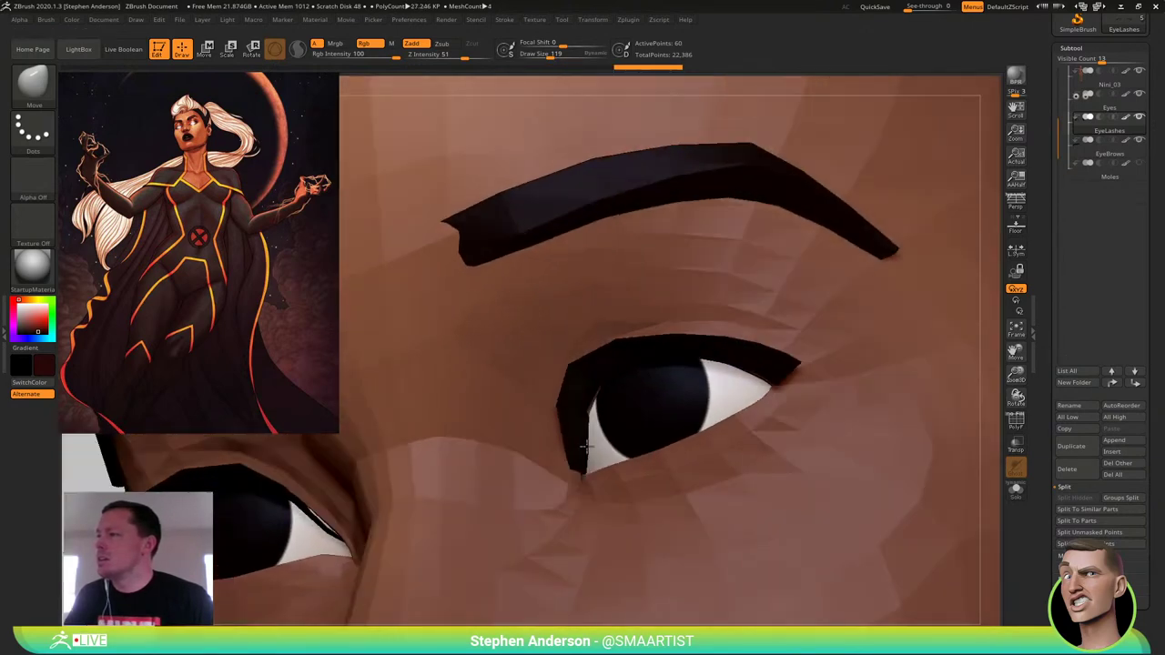
left_click_drag(575, 450, 587, 455)
Show the polyframe and pull the eyelash mesh's inner end toward the eye's inner corner with the Move brush at draw size 201
key("shift+f")
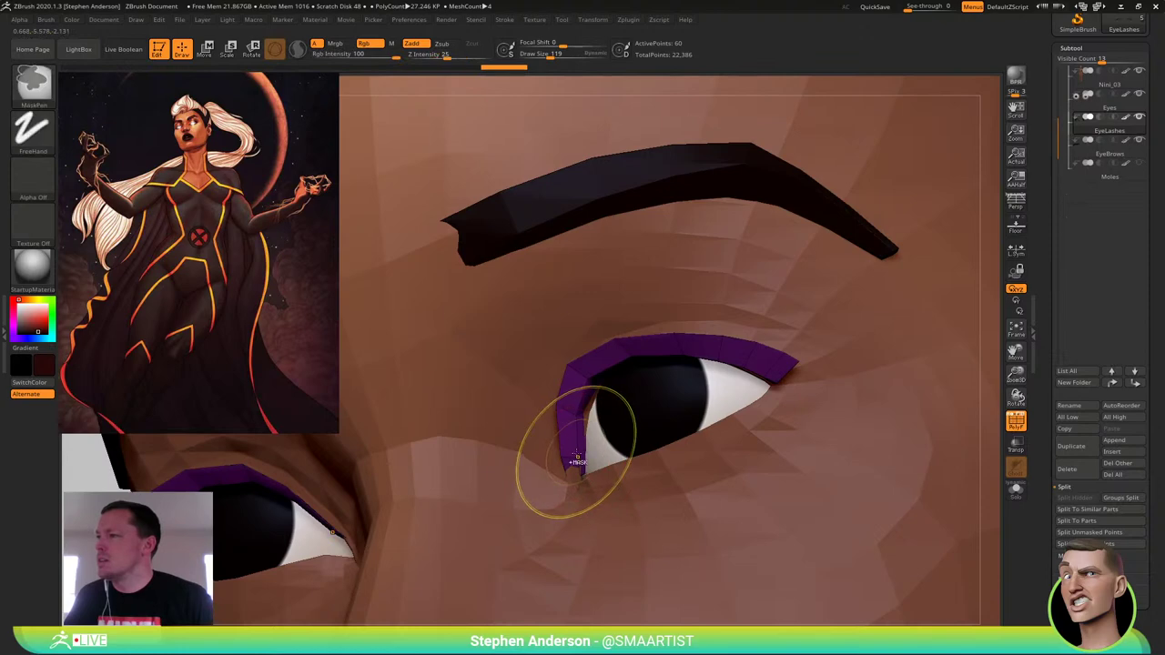
mouse_move(579, 462)
right_mouse_down("ctrl")
mouse_move(620, 479)
mouse_move(565, 453)
mouse_move(562, 493)
mouse_move(568, 473)
right_mouse_up("ctrl")
key("s")
key("s")
left_click_drag(579, 472, 587, 474)
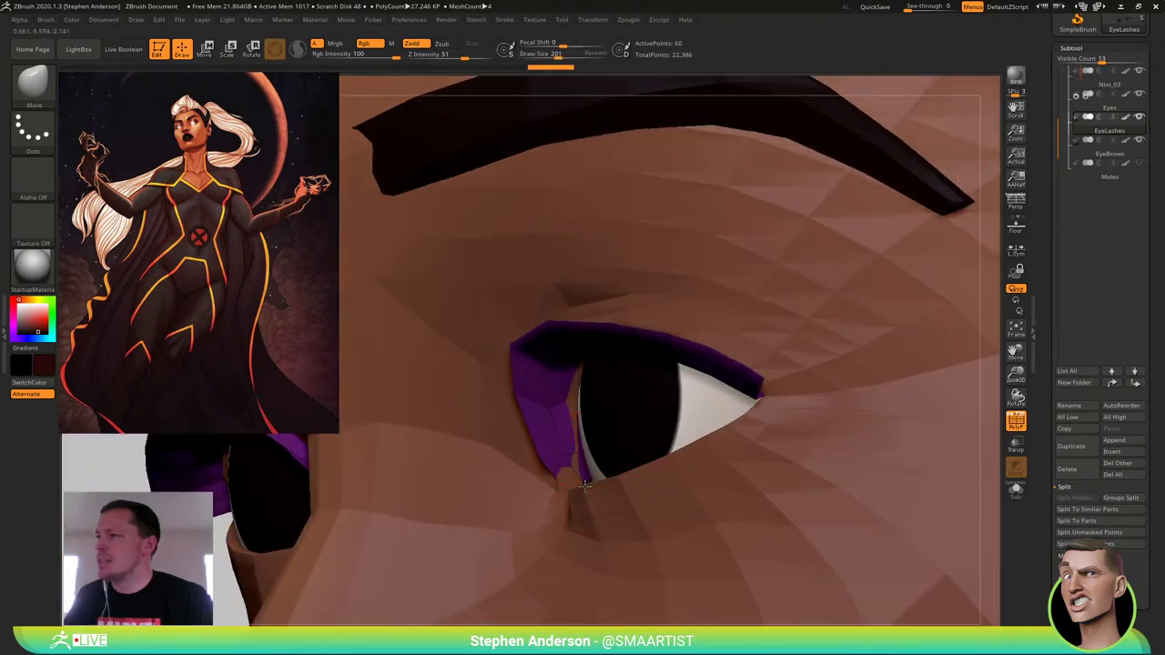
Refine the eyelash's inner tip with the Move brush at draw sizes 69 and 104, finishing with the polyframe hidden
key("s")
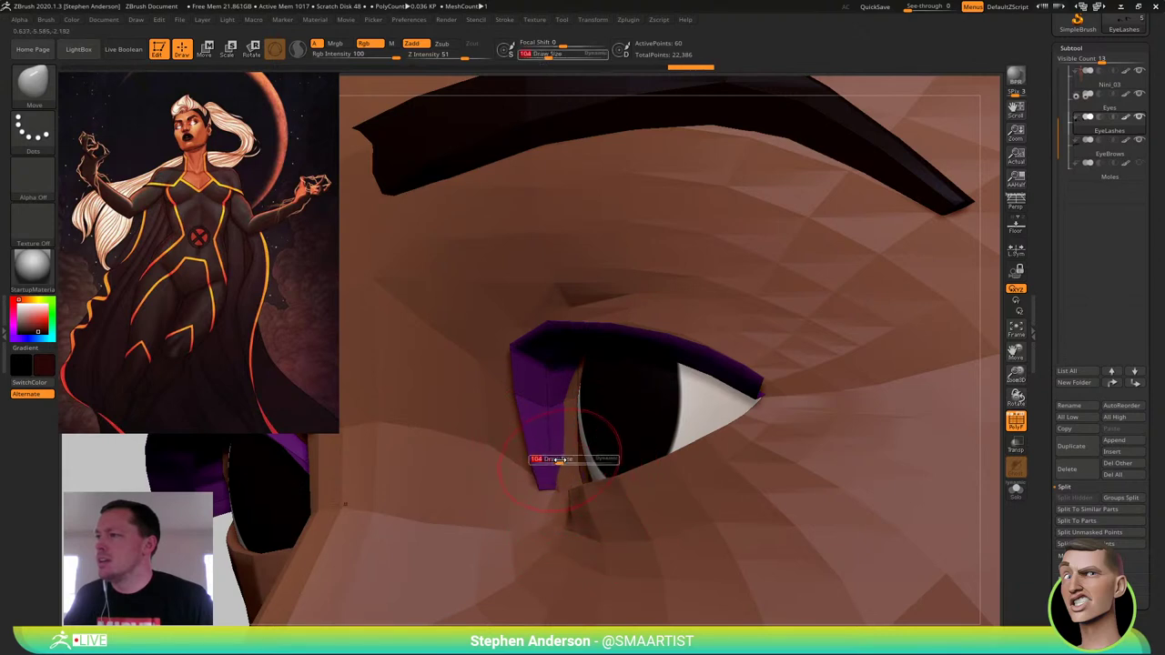
left_click_drag(559, 460, 550, 461)
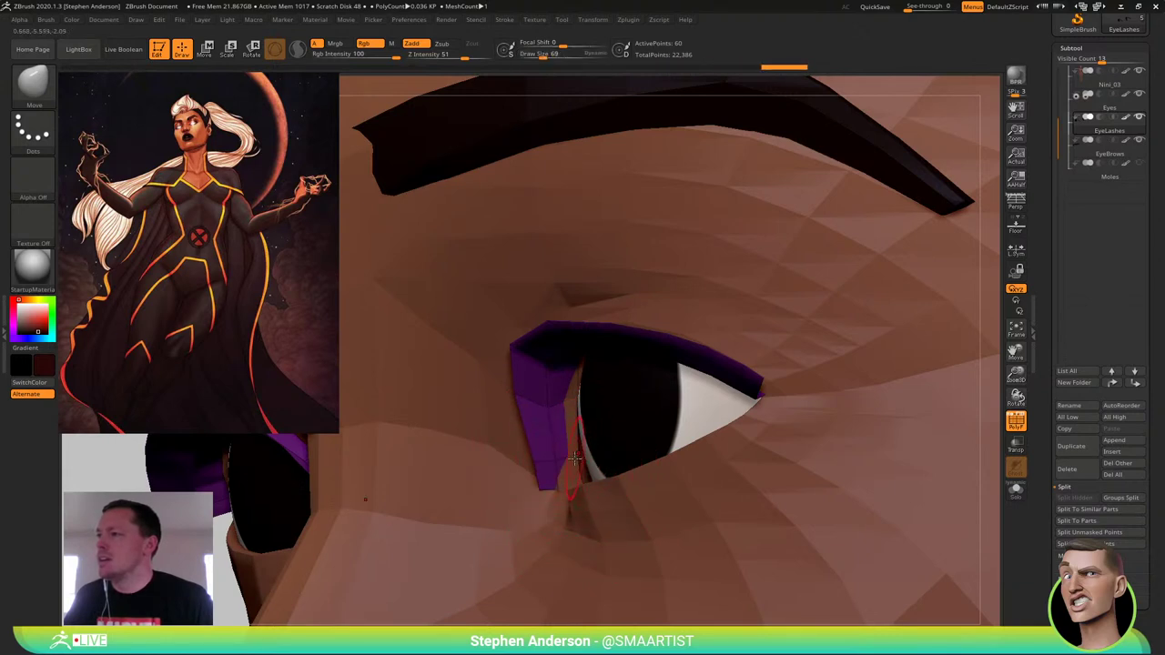
right_click_drag(575, 461, 595, 467)
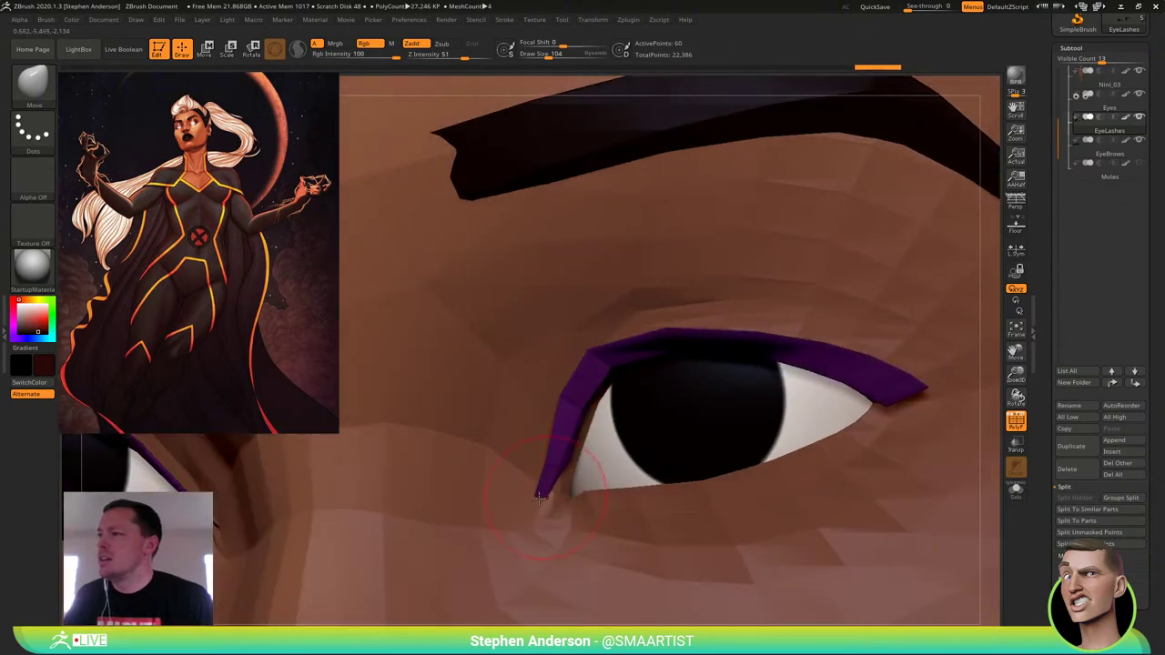
right_click_drag(539, 498, 426, 515)
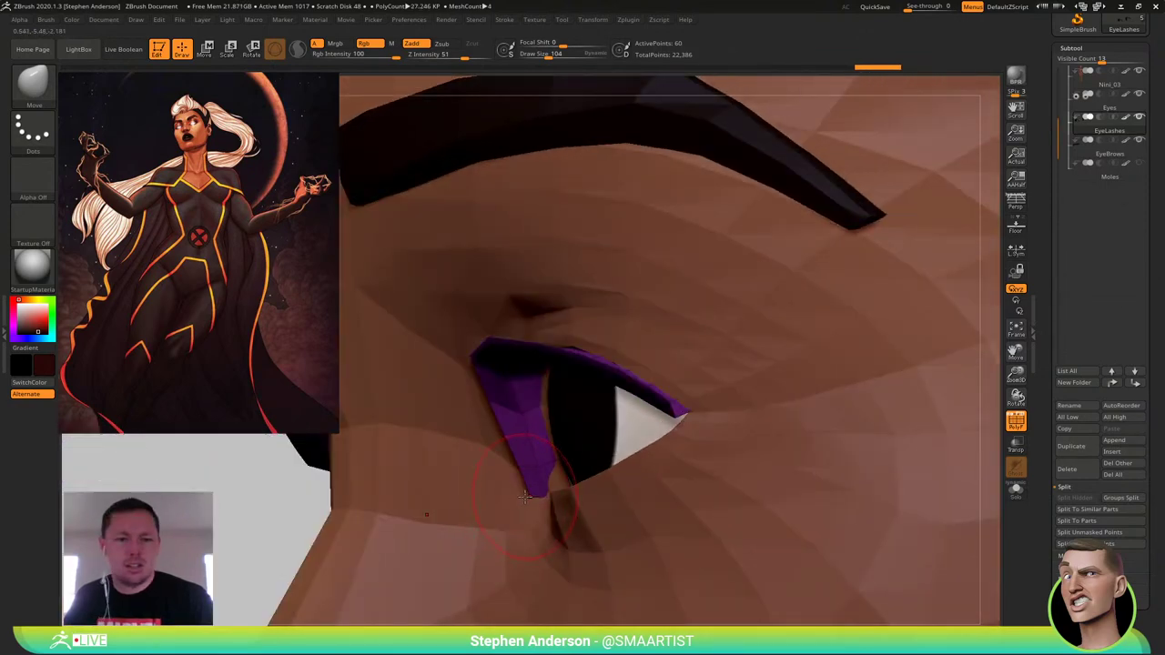
right_click_drag(577, 494, 548, 350, "ctrl")
key("shift+f")
mouse_move(718, 437)
right_mouse_down()
mouse_move(744, 426)
mouse_move(705, 406)
mouse_move(674, 450)
right_mouse_up()
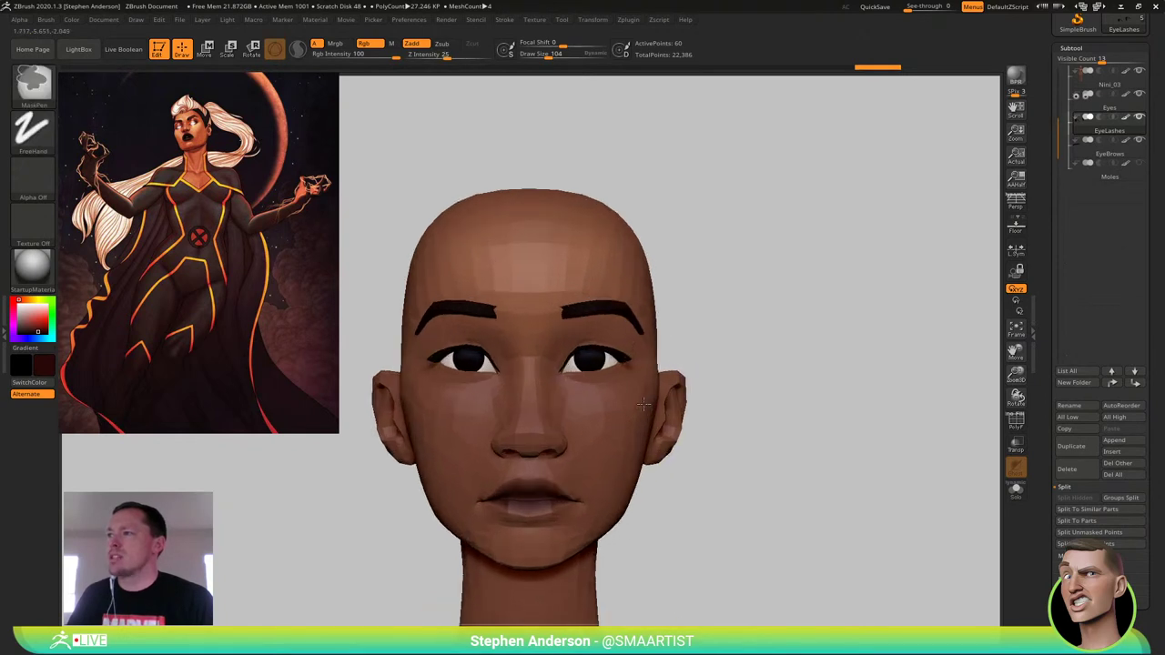
Make the Nini_03 body the active subtool and set the Move brush's draw size to 182
mouse_move(576, 436)
right_mouse_down("alt")
mouse_move(572, 417)
mouse_move(587, 403)
mouse_move(669, 501)
mouse_move(616, 385)
mouse_move(639, 450)
right_mouse_up("alt")
left_click(644, 435, "alt")
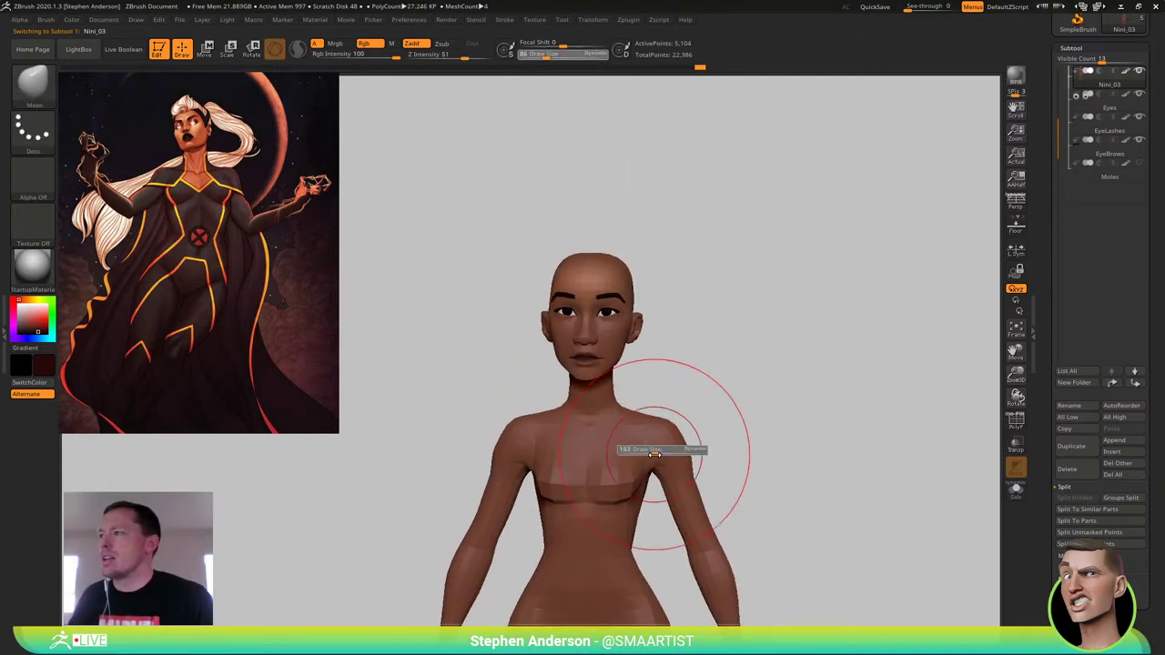
left_click_drag(655, 454, 658, 455)
right_click_drag(667, 455, 650, 403, "alt")
right_click_drag(611, 366, 592, 315, "ctrl")
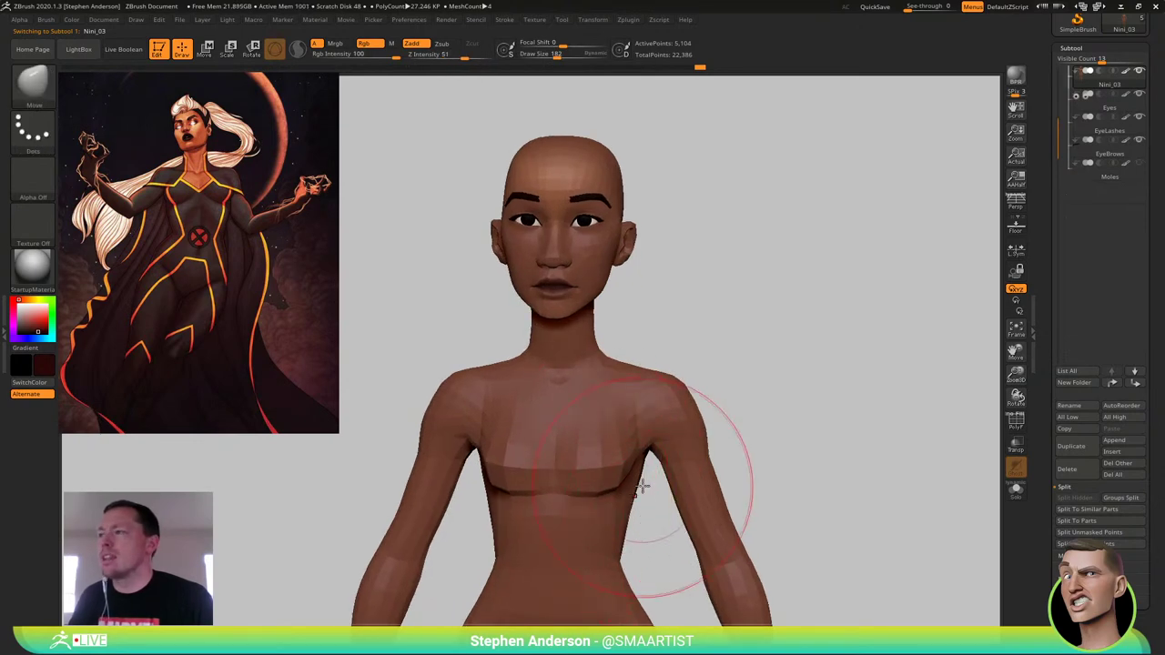
Show the polyframe, mask everything except the torso polygroup and soften the mask's edge
key("shift+f")
right_click_drag(676, 433, 666, 491, "ctrl")
mouse_move(666, 492)
right_mouse_down("ctrl")
mouse_move(661, 453)
mouse_move(664, 491)
right_mouse_up("ctrl")
mouse_move(662, 446)
right_mouse_down()
mouse_move(548, 414)
mouse_move(657, 431)
right_mouse_up()
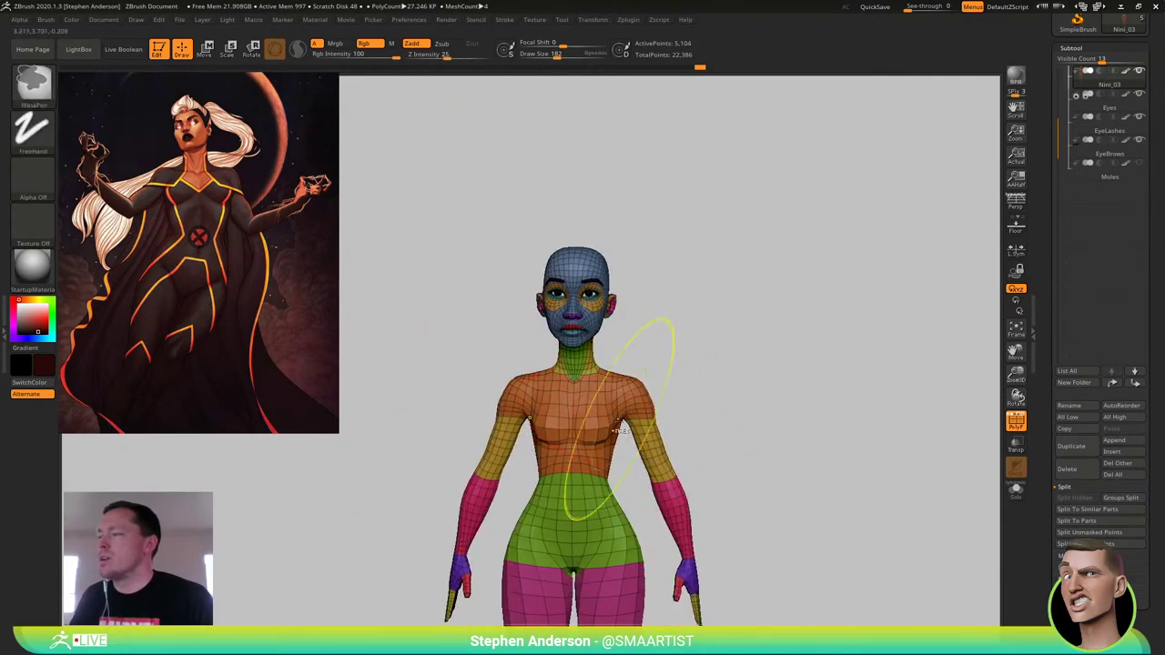
right_click_drag(615, 466, 596, 442, "ctrl")
key("w")
left_click(598, 443, "ctrl")
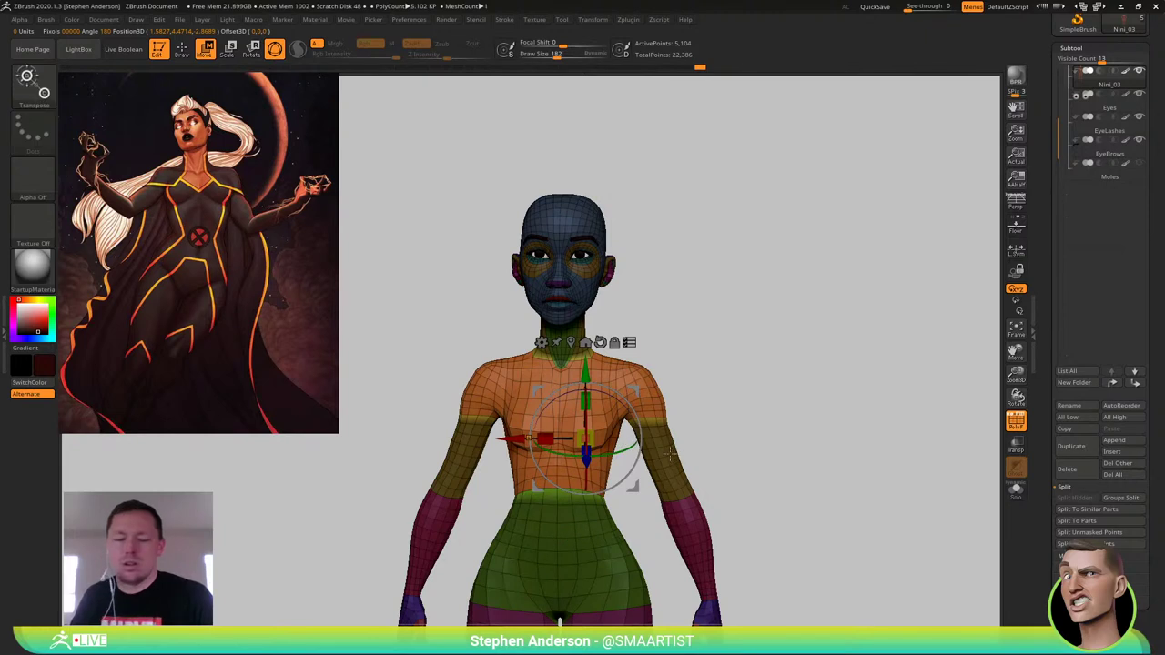
key("q")
left_click(603, 444, "ctrl")
left_click(613, 451, "ctrl")
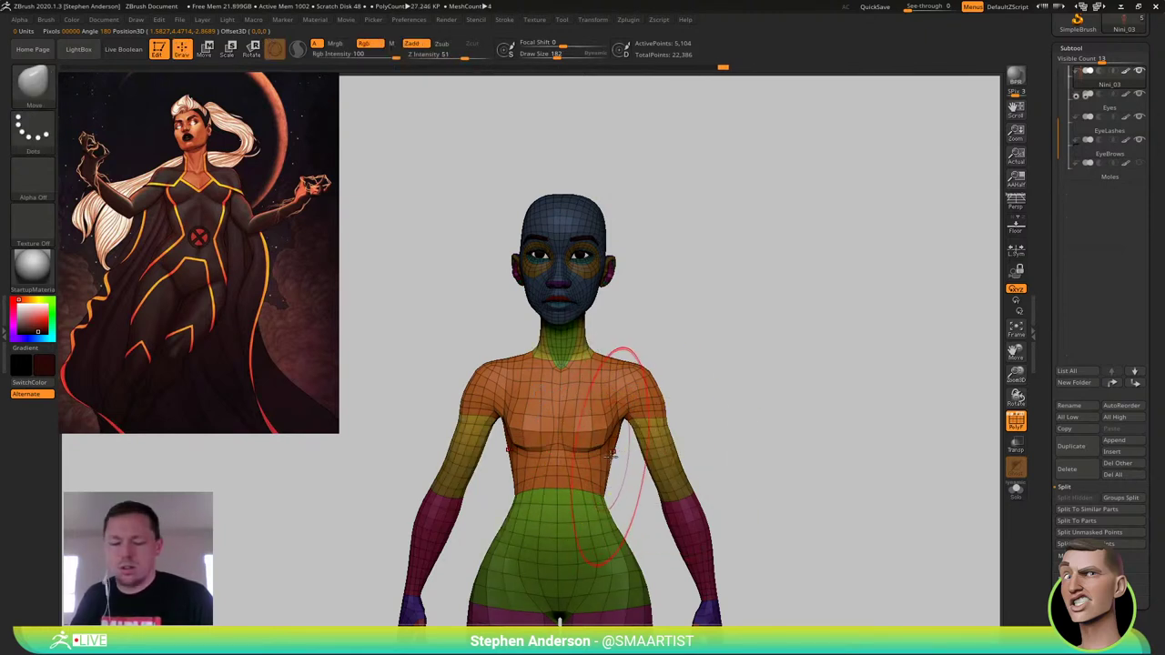
key("w")
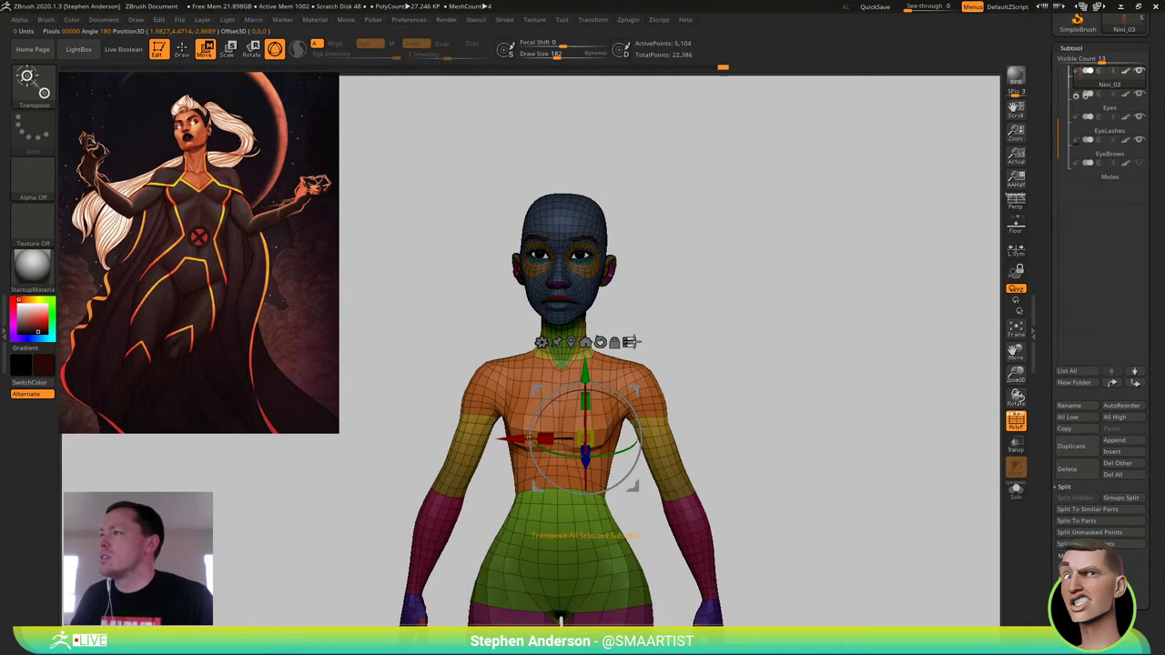
Invert the mask and invert it back, and scale the torso up slightly and uniformly with the gizmo
right_click_drag(664, 395, 634, 425)
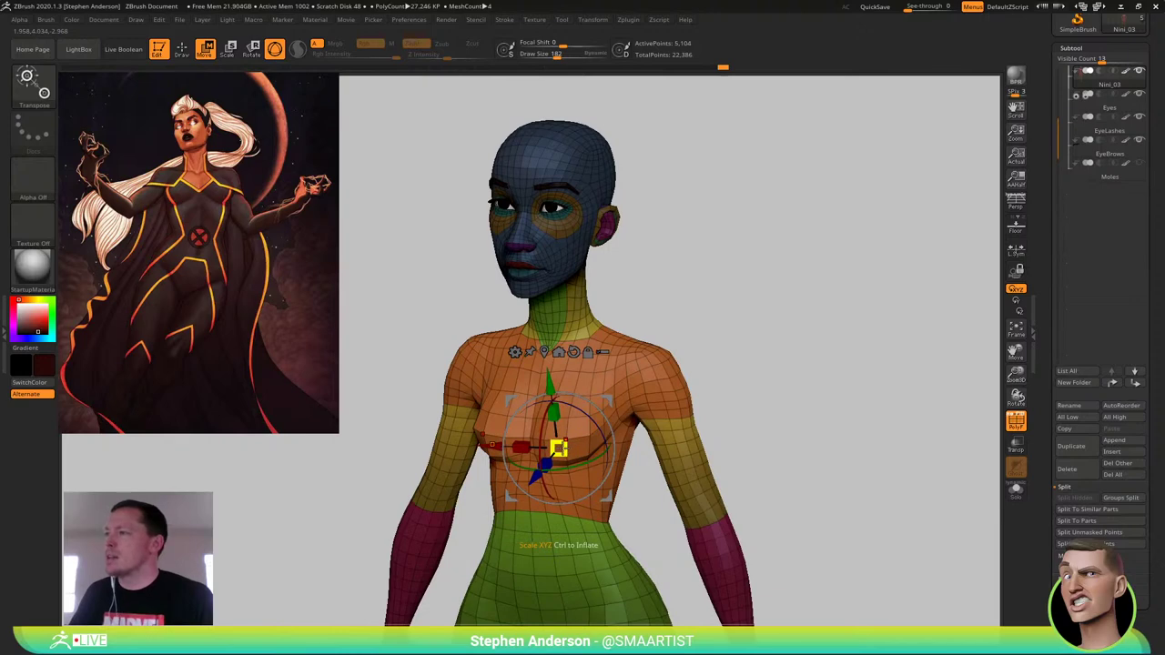
left_click(725, 367, "ctrl")
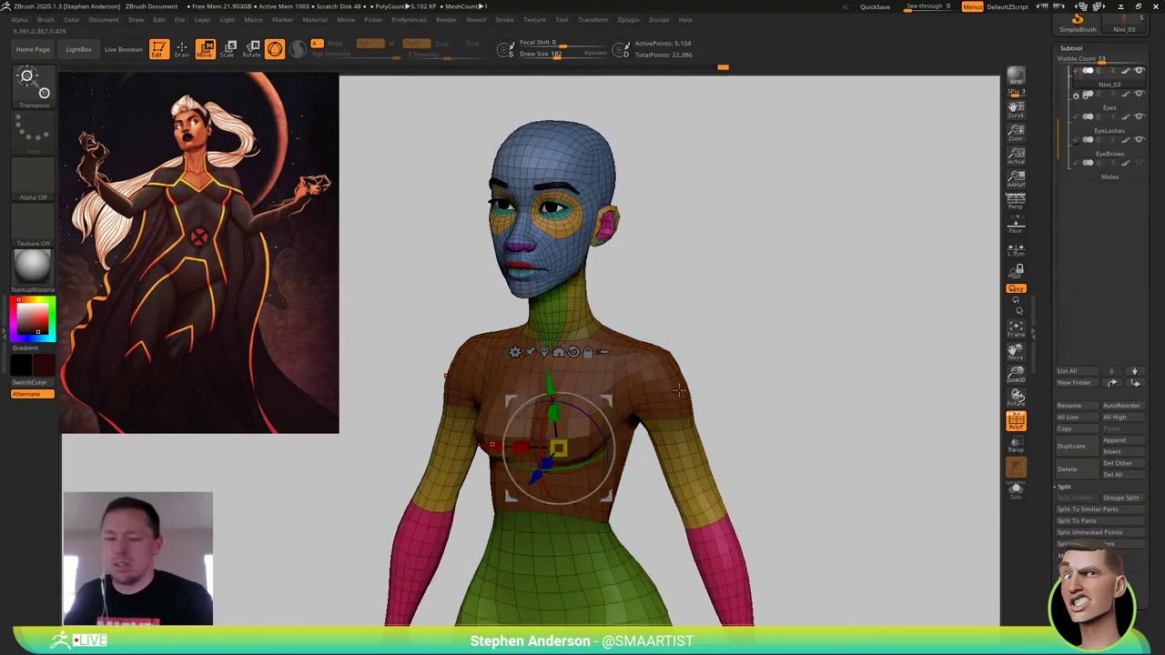
key("q")
left_click(770, 389, "ctrl")
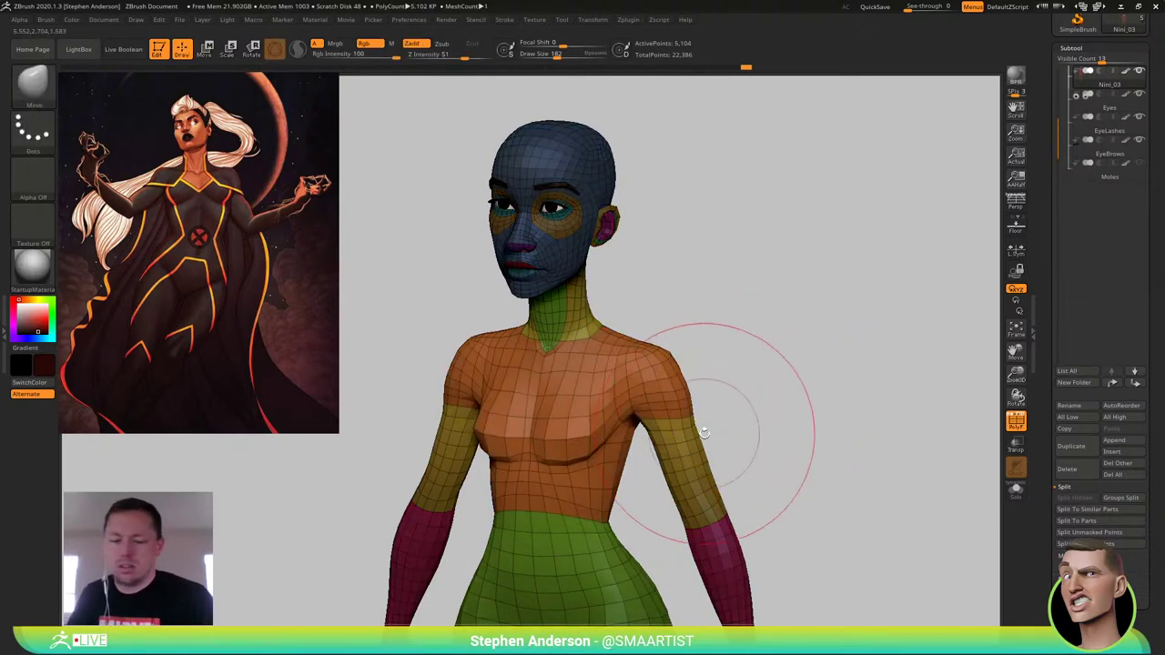
key("w")
left_click_drag(562, 446, 579, 447)
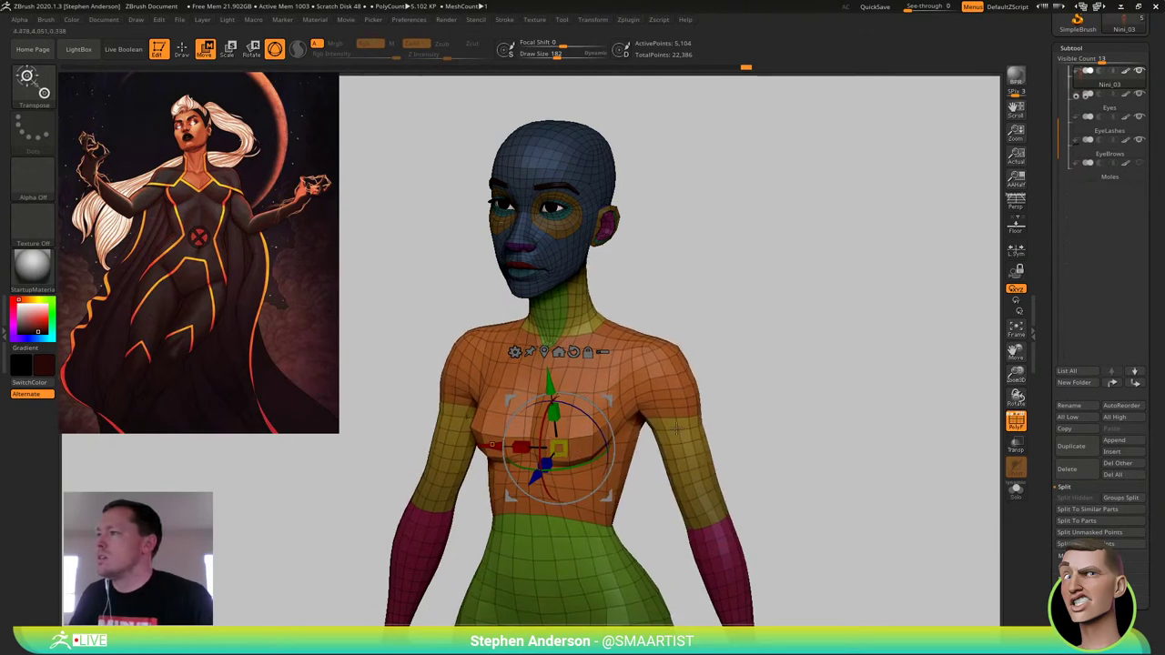
Clear the torso mask and mask the whole body except the upper arms, forearms and hands
right_click_drag(707, 385, 671, 413, "ctrl")
left_click_drag(677, 415, 692, 426, "ctrl")
right_click_drag(692, 426, 665, 340, "alt")
right_click_drag(664, 341, 735, 353, "ctrl")
left_click(635, 426, "ctrl")
left_click_drag(735, 404, 583, 554, "ctrl+alt")
Soften the mask border at the shoulders, inverting the mask and back so that only the arms stay editable
right_click_drag(736, 276, 762, 344, "alt")
key("q")
left_click(598, 272, "ctrl")
left_click(598, 272, "ctrl")
left_click(676, 277, "ctrl")
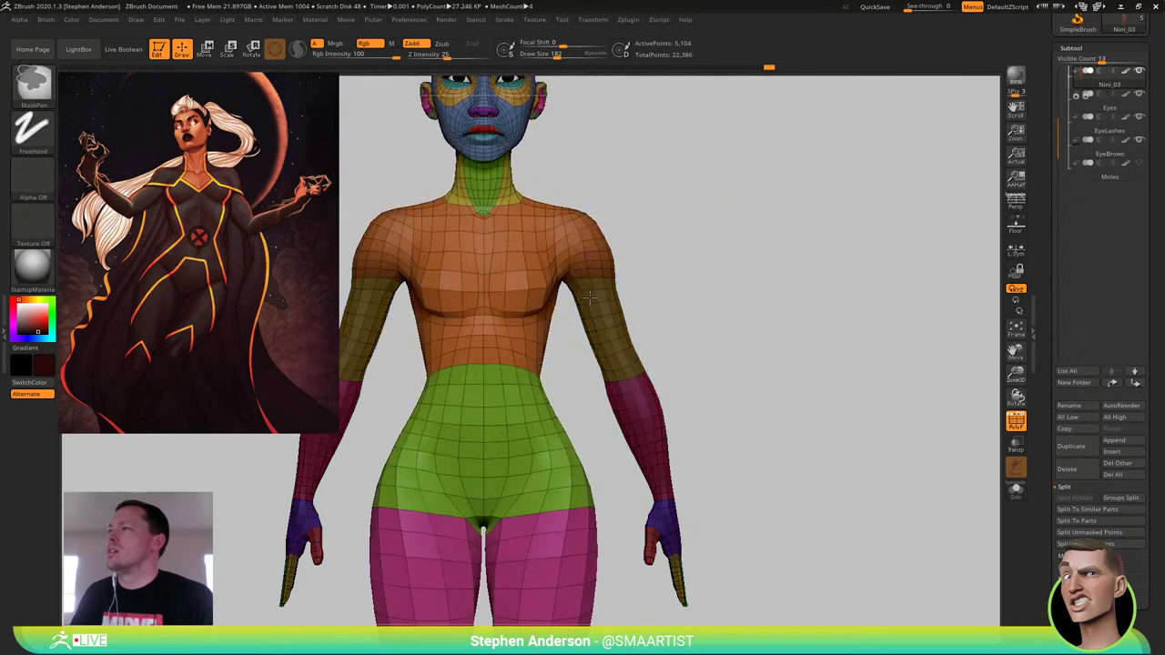
left_click(595, 278, "ctrl")
left_click(676, 279, "ctrl")
Place the gizmo at the upper arm, reset its orientation and shift the arms slightly backward in side view
key("w")
left_click(586, 269, "alt")
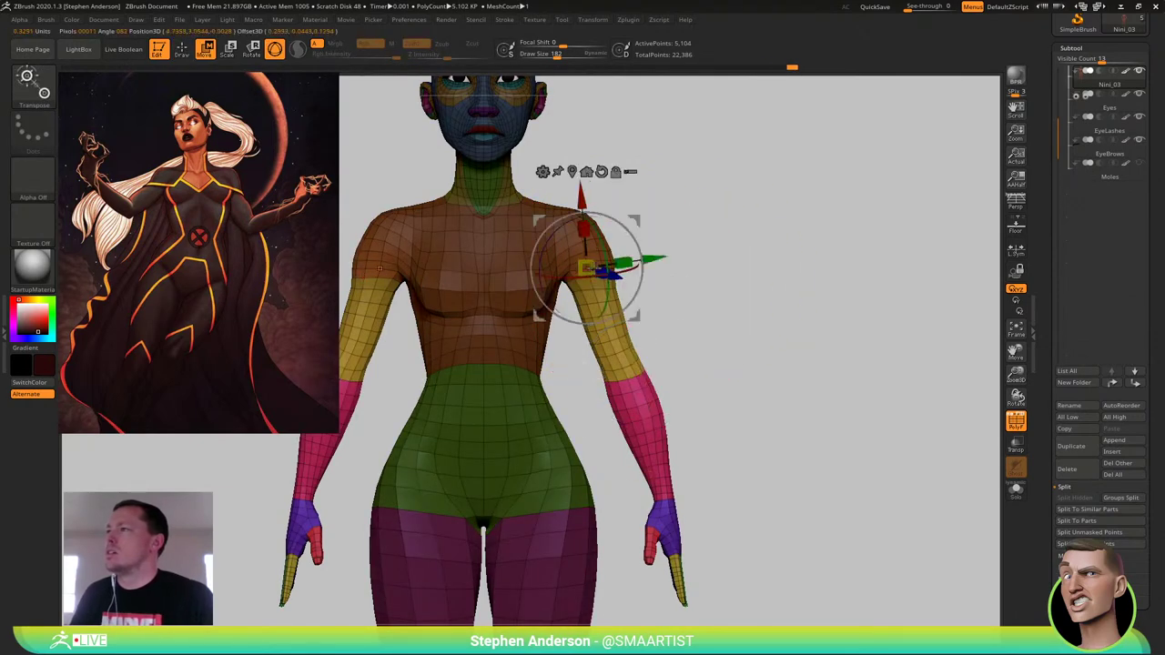
left_click(602, 171, "alt")
right_click_drag(689, 188, 669, 191)
left_click_drag(633, 220, 662, 221, "alt")
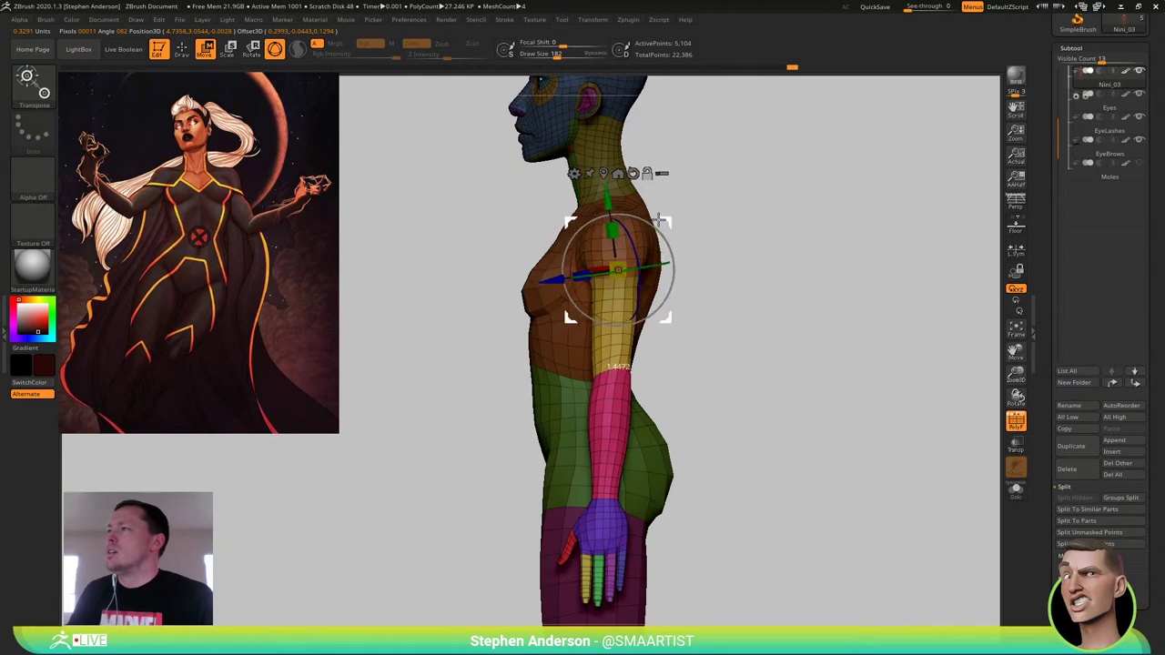
left_click_drag(618, 266, 625, 264)
left_click_drag(665, 262, 670, 261)
Raise the arms slightly and shift them in toward the shoulders in front view with the gizmo
right_click_drag(673, 261, 793, 255)
right_click_drag(794, 255, 724, 248, "ctrl")
right_click_drag(724, 248, 687, 289, "alt")
left_click_drag(626, 281, 629, 268)
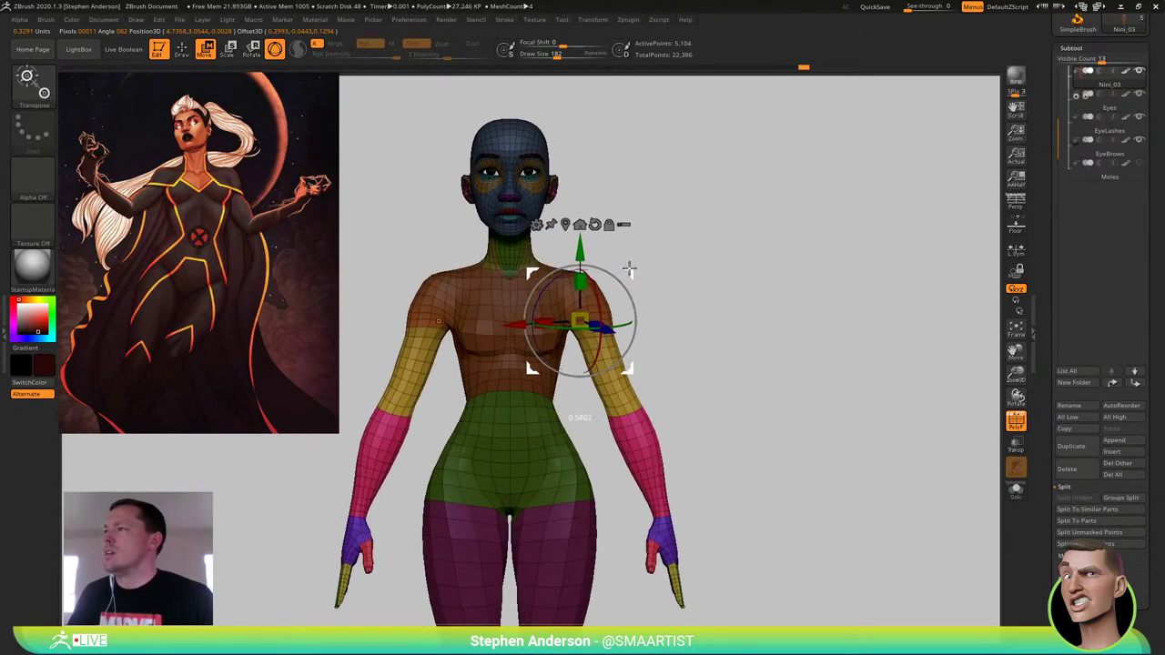
key("q")
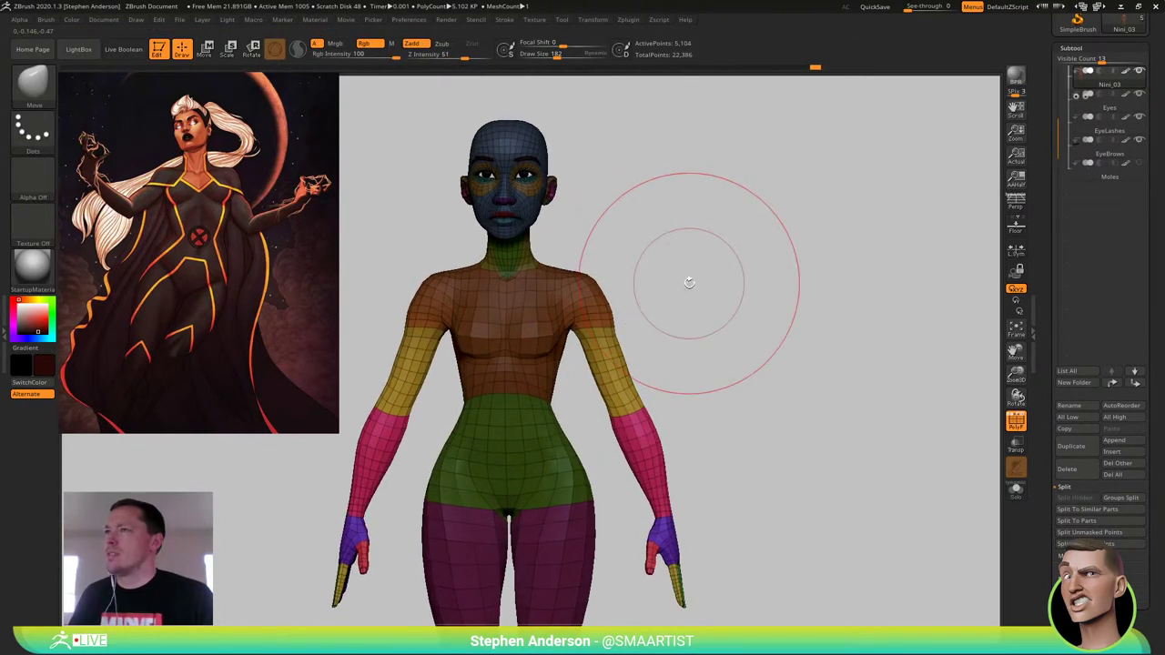
key("w")
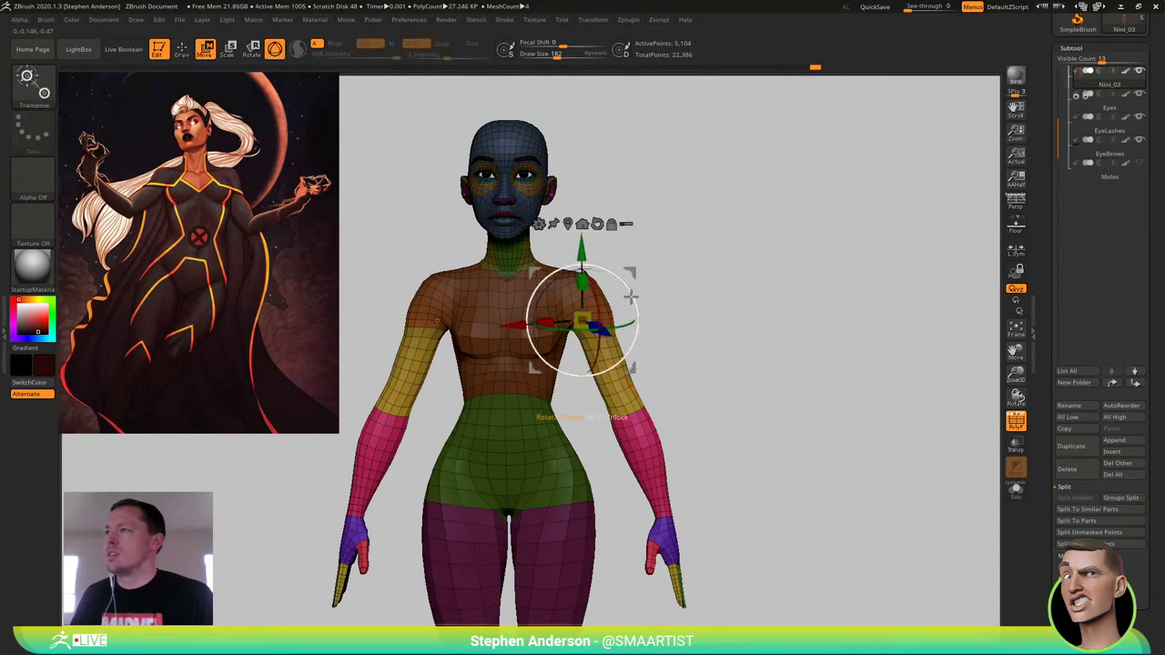
mouse_move(629, 275)
left_mouse_down()
mouse_move(614, 284)
mouse_move(624, 276)
left_mouse_up()
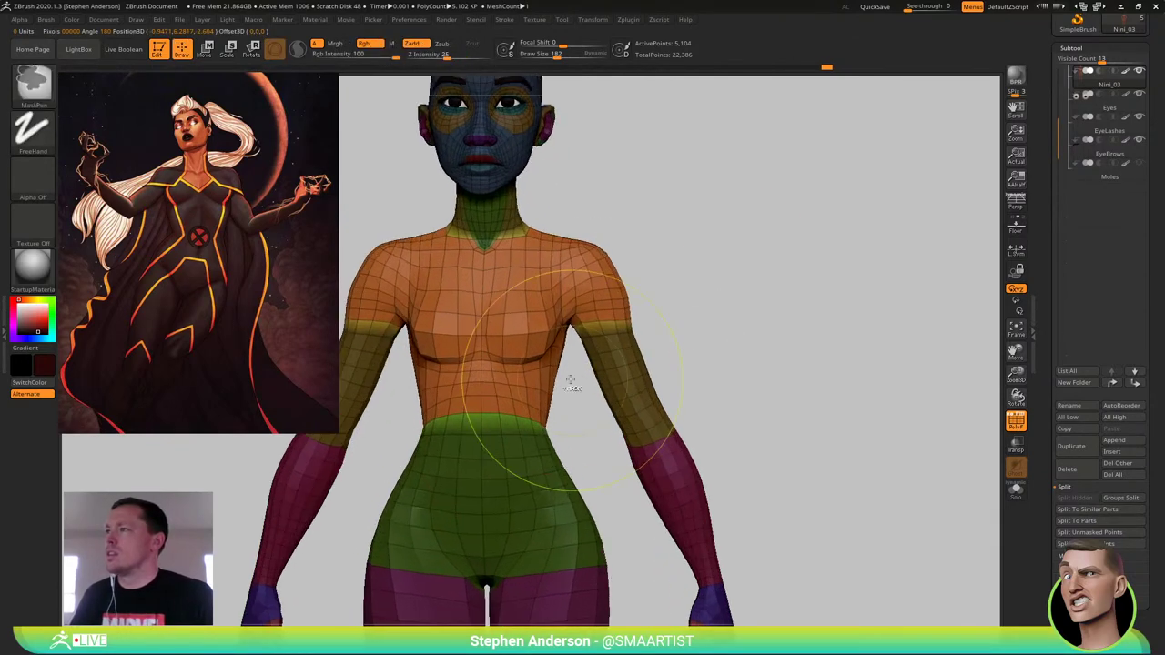
Set the Move brush's draw size to 114 for shaping the isolated torso
key("s")
mouse_move(573, 370)
left_mouse_down()
mouse_move(523, 361)
mouse_move(538, 366)
mouse_move(507, 372)
left_mouse_up()
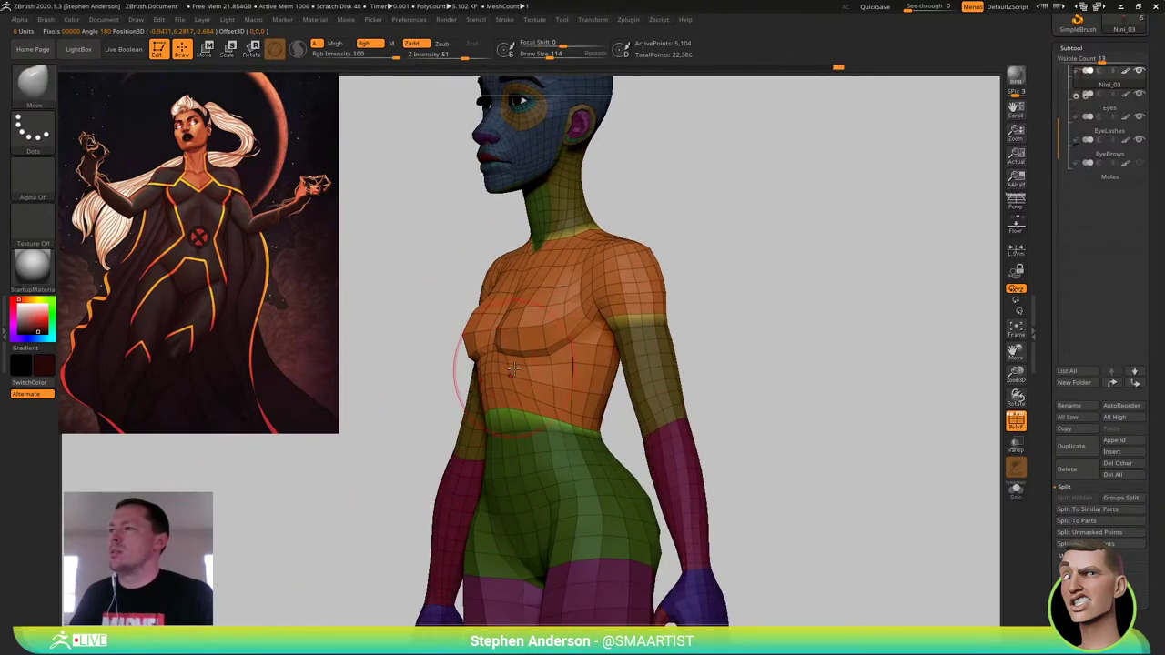
mouse_move(514, 369)
right_mouse_down()
mouse_move(532, 367)
mouse_move(487, 365)
mouse_move(510, 365)
right_mouse_up()
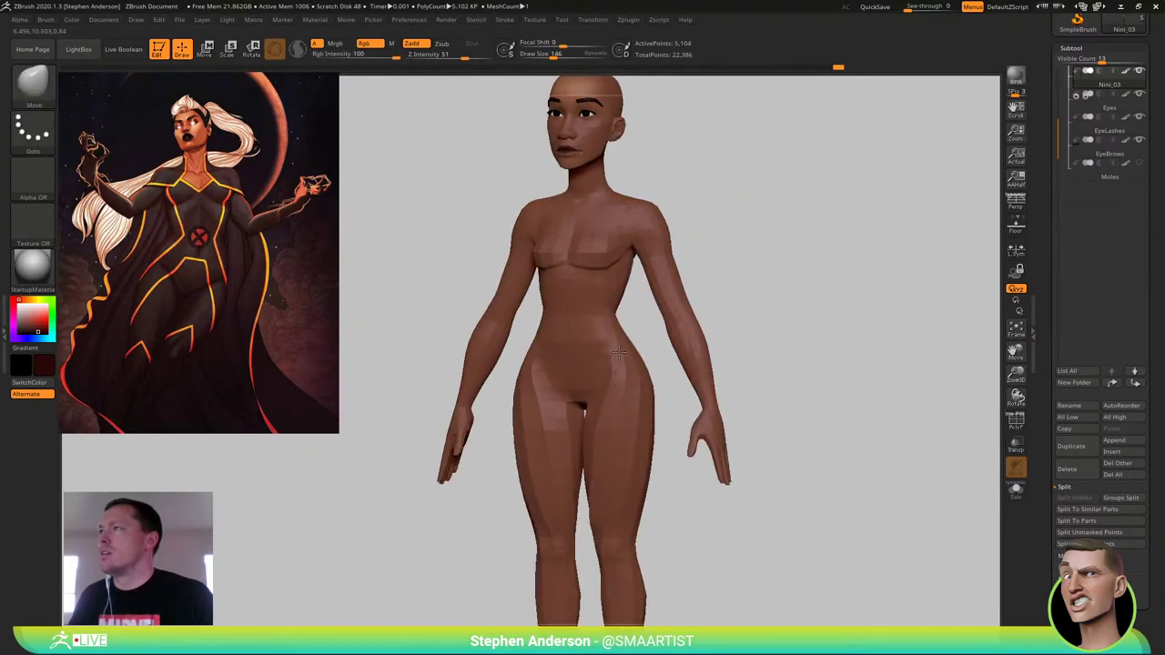
Show the polyframe again and mask the body except for the hips and the full legs
right_click_drag(618, 353, 612, 361)
key("w")
key("shift+f")
left_click(619, 395, "ctrl")
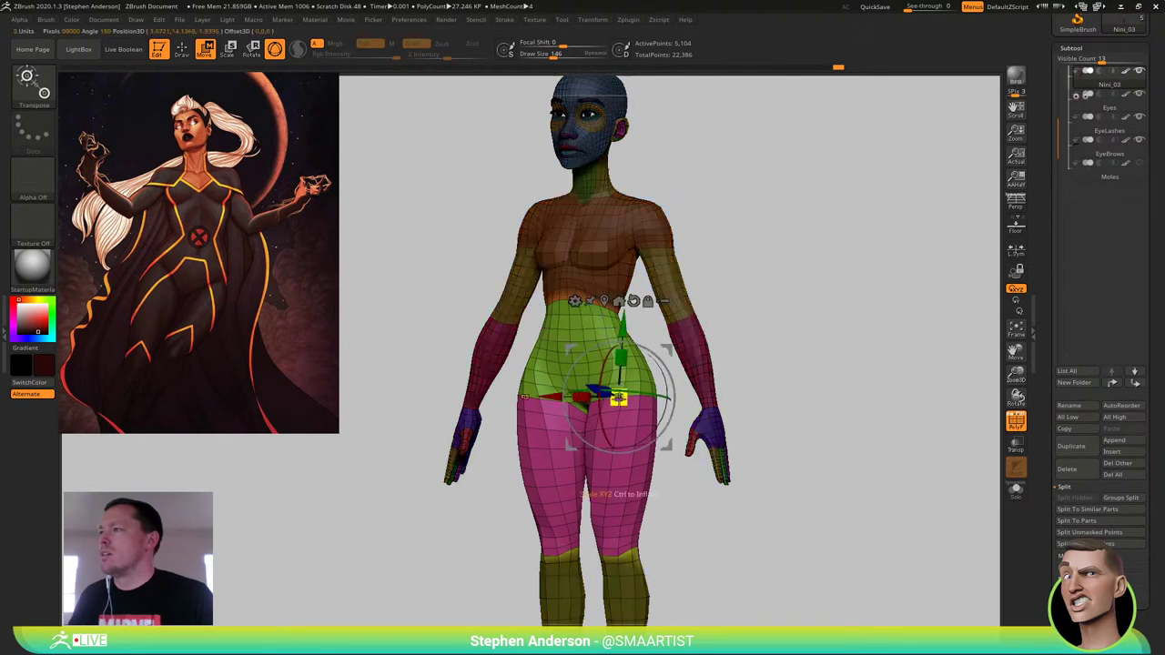
right_click_drag(622, 492, 616, 370, "alt")
mouse_move(687, 392)
left_mouse_down("ctrl+alt")
mouse_move(581, 581)
mouse_move(446, 628)
left_mouse_up("ctrl+alt")
Soften the mask border at the waist, inverting the mask and back so that only the hips and legs stay editable
key("q")
right_click_drag(712, 422, 697, 516, "alt")
left_click(828, 387, "ctrl")
left_click(782, 351, "ctrl")
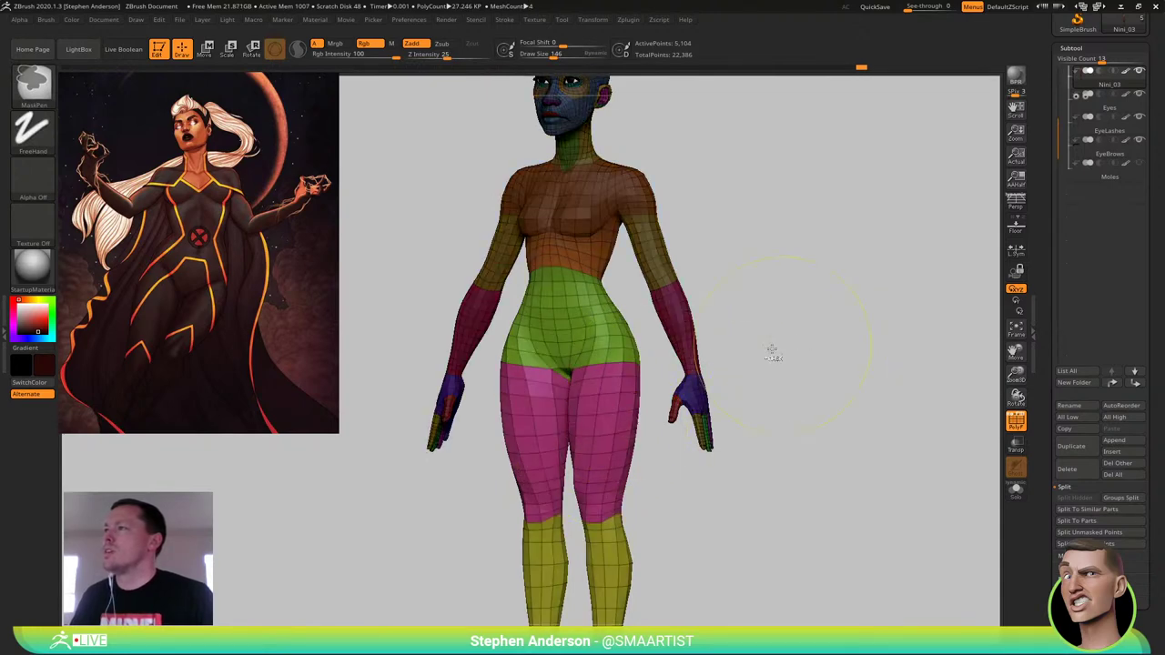
left_click(791, 373, "ctrl")
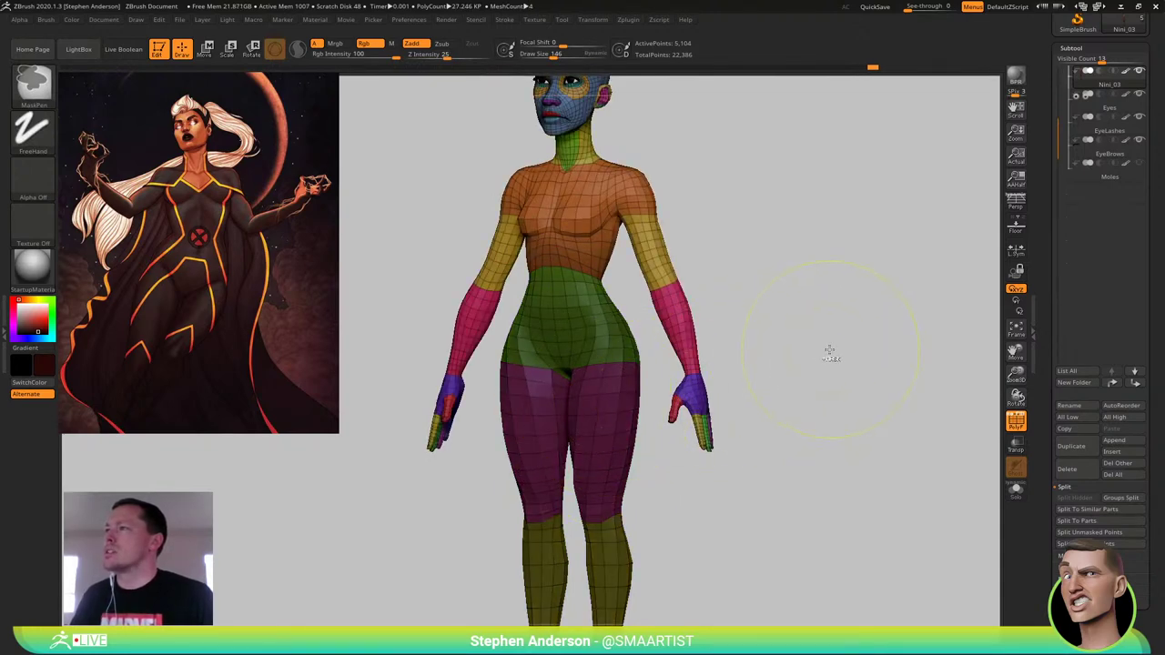
left_click(832, 353, "ctrl")
Move the hips and legs down slightly in side view with the gizmo to lengthen the waist
left_click_drag(831, 335, 801, 333)
key("w")
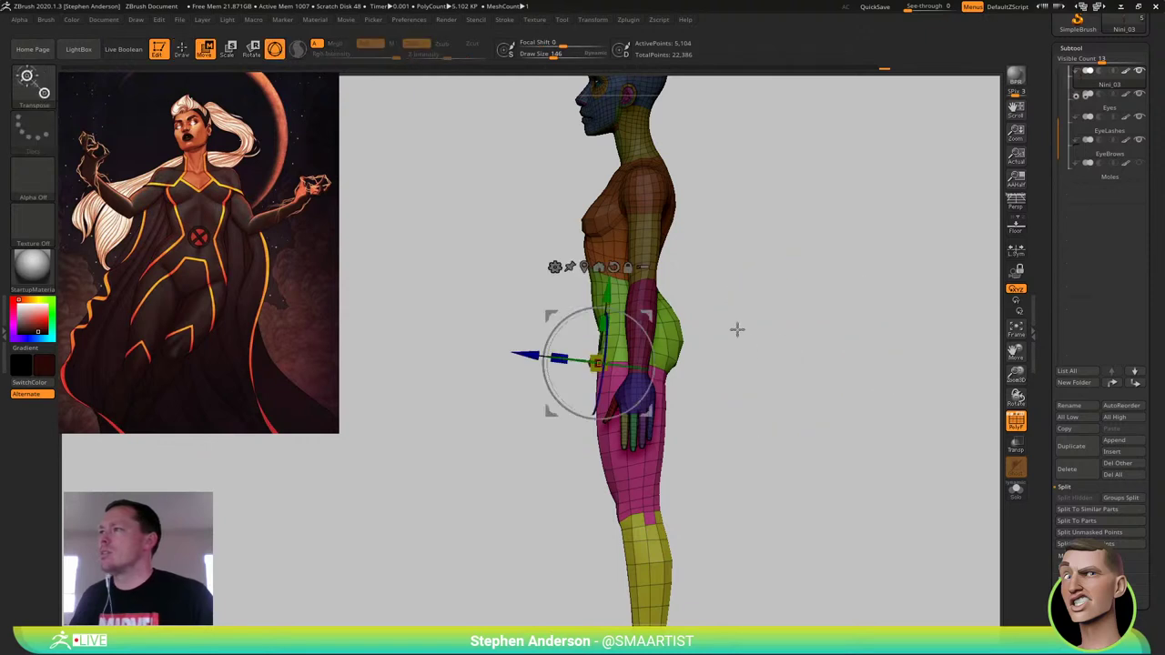
left_click_drag(728, 294, 701, 258, "alt")
left_click_drag(626, 279, 626, 297)
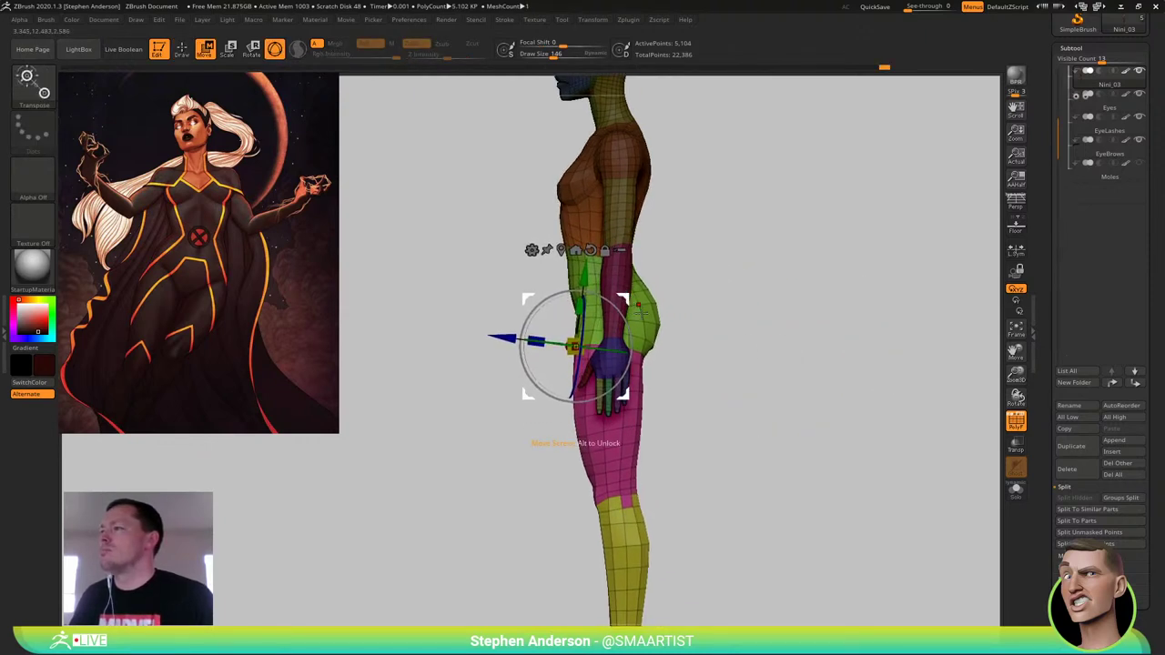
Clear the mask from the body and bring up the transform gizmo for the next proportion change
left_click_drag(700, 315, 752, 310)
key("q")
mouse_move(716, 319)
right_mouse_down("ctrl")
mouse_move(706, 278)
mouse_move(736, 304)
mouse_move(780, 252)
right_mouse_up("ctrl")
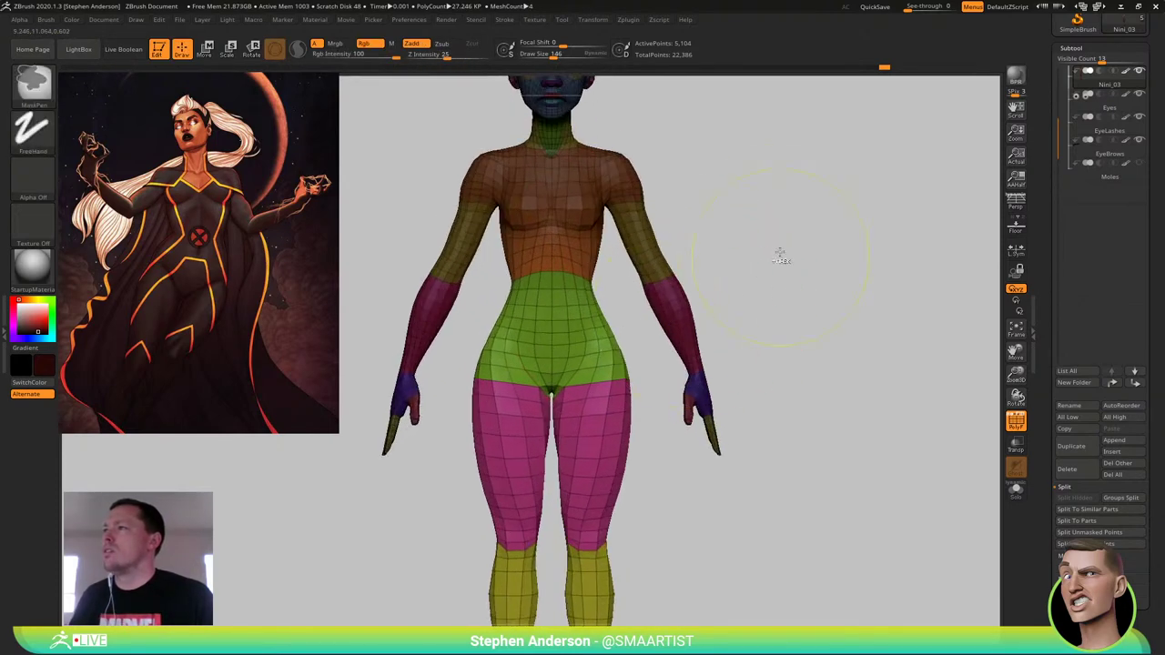
left_click_drag(783, 233, 813, 301, "ctrl")
right_click_drag(627, 250, 587, 346, "alt")
right_click_drag(587, 346, 593, 313, "ctrl")
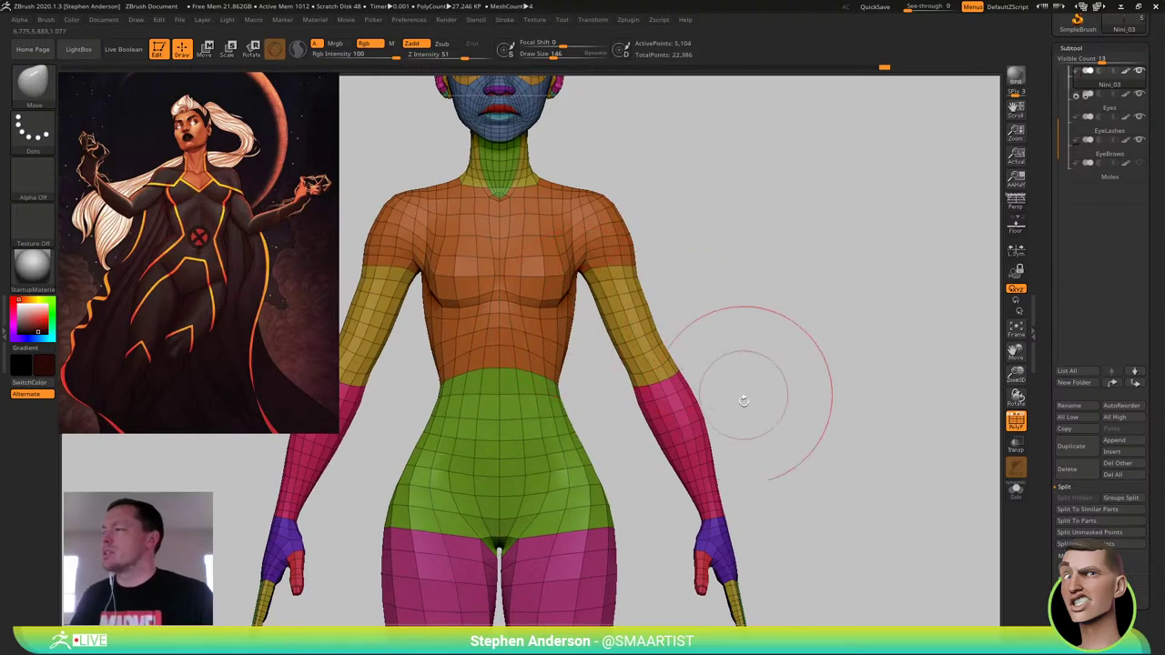
right_click_drag(711, 278, 707, 316, "ctrl")
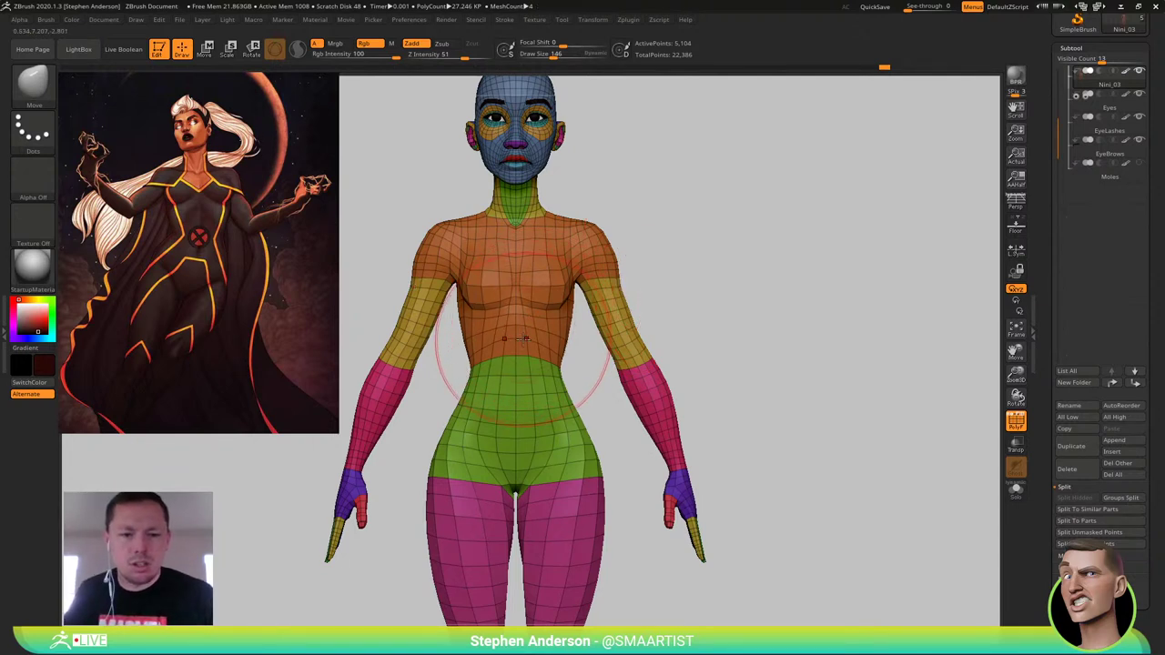
key("w")
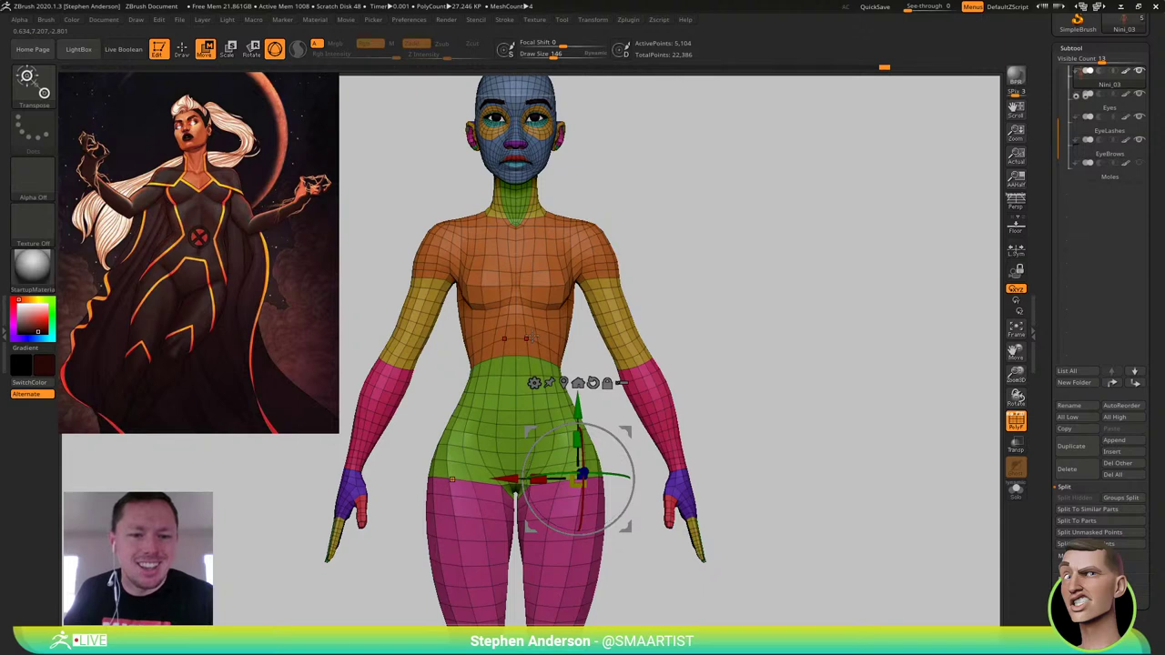
Mask the head, torso and legs of the body so that only the full arms stay editable
left_click(639, 367, "ctrl")
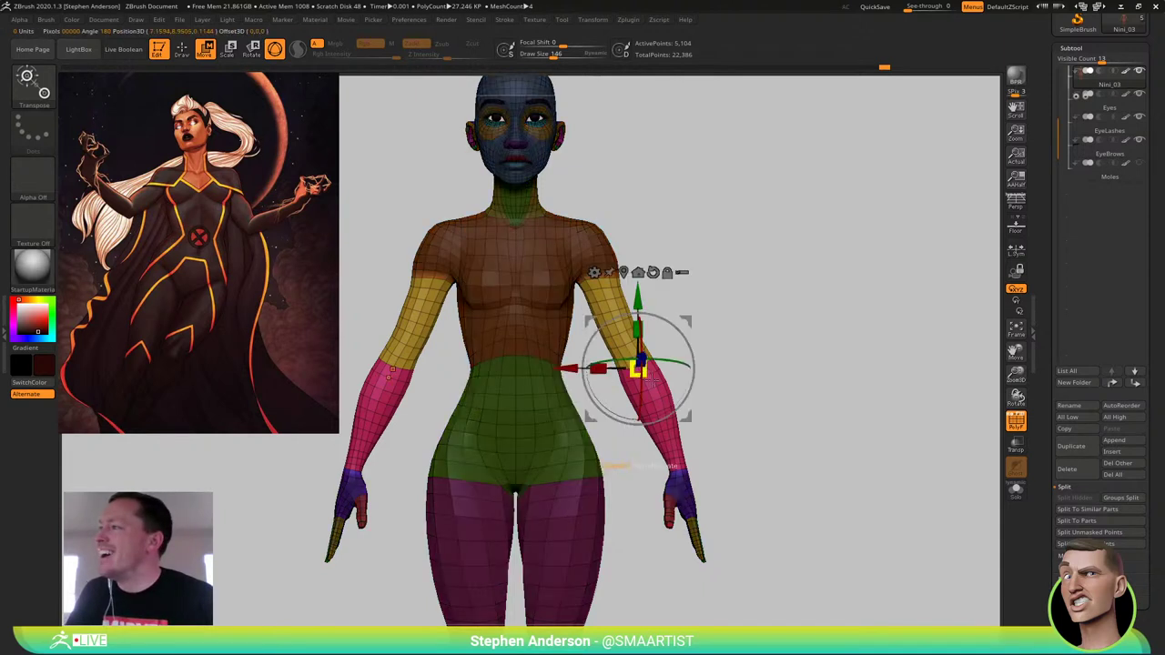
left_click_drag(763, 414, 622, 593, "ctrl+alt")
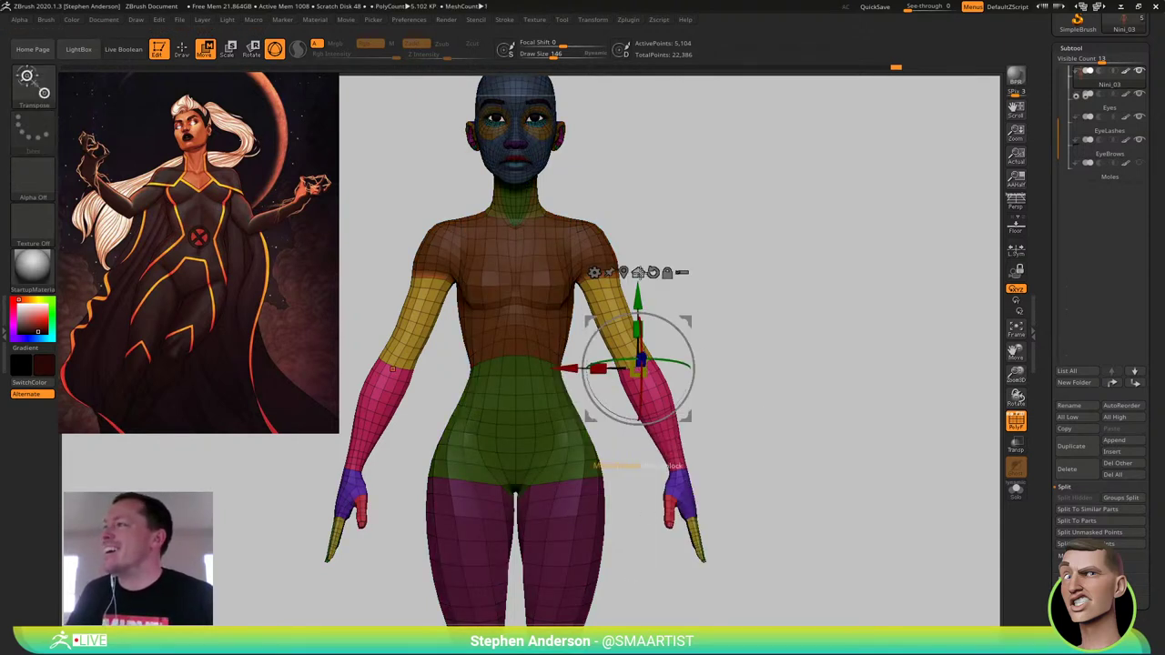
key("q")
left_click(647, 279, "ctrl")
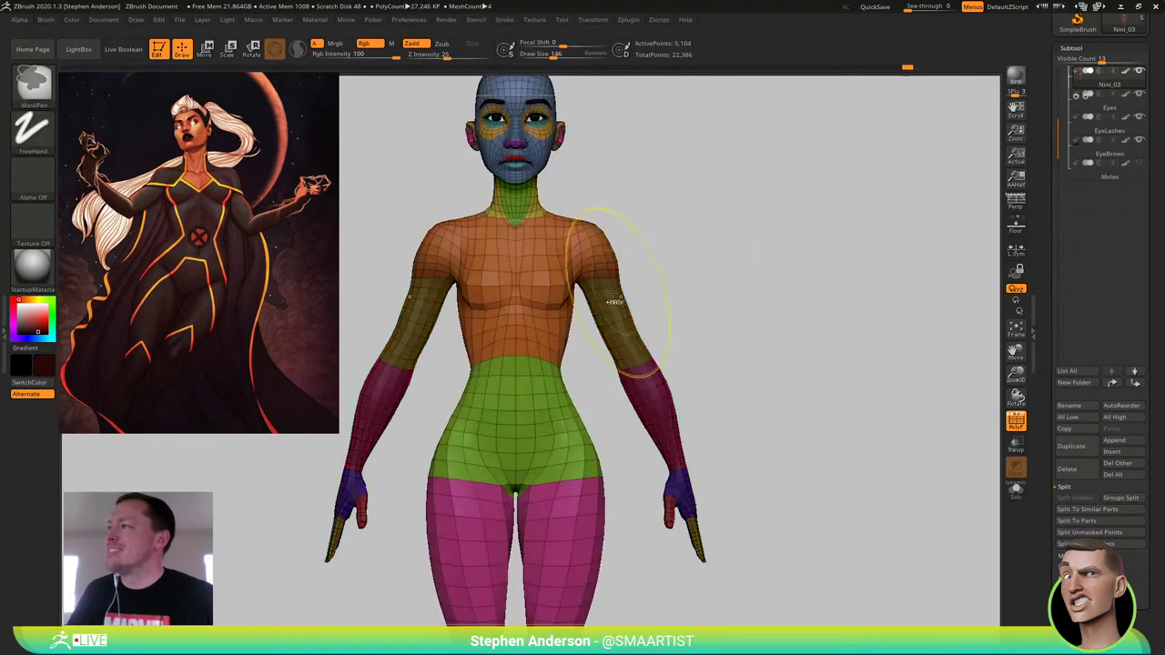
key("ctrl+i")
key("w")
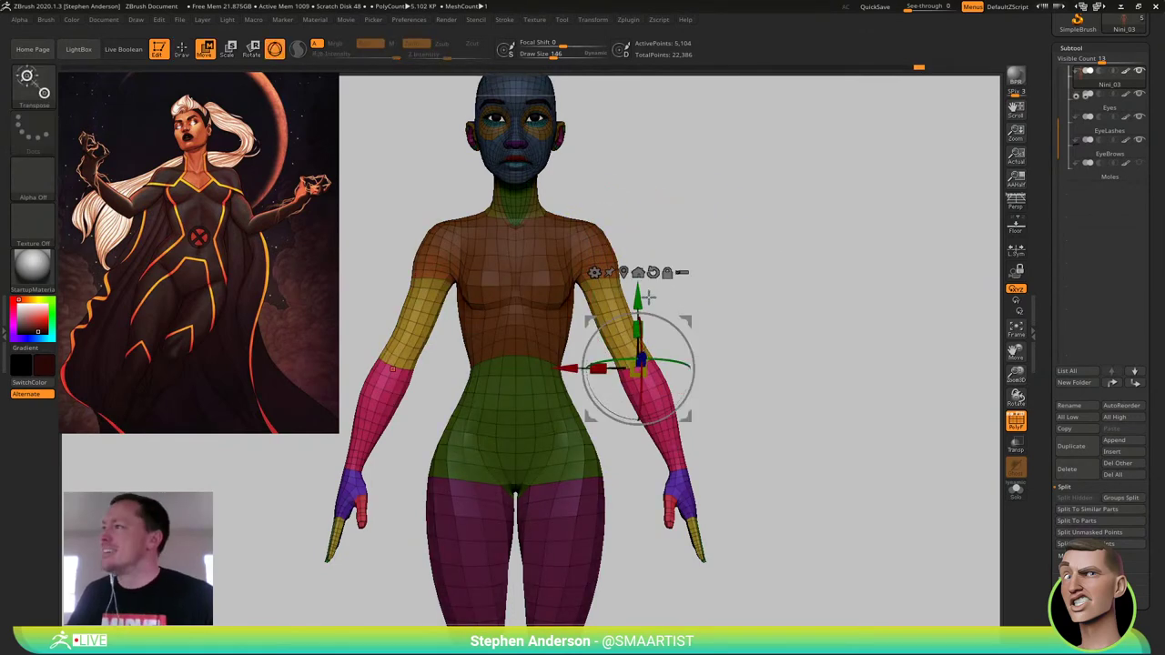
Place the gizmo pivot at the shoulder, rotate both arms up and outward into an A-pose, and clear the mask
left_click(592, 247, "alt")
mouse_move(633, 207)
left_mouse_down()
mouse_move(608, 194)
mouse_move(641, 191)
left_mouse_up()
right_click_drag(714, 190, 735, 244, "ctrl")
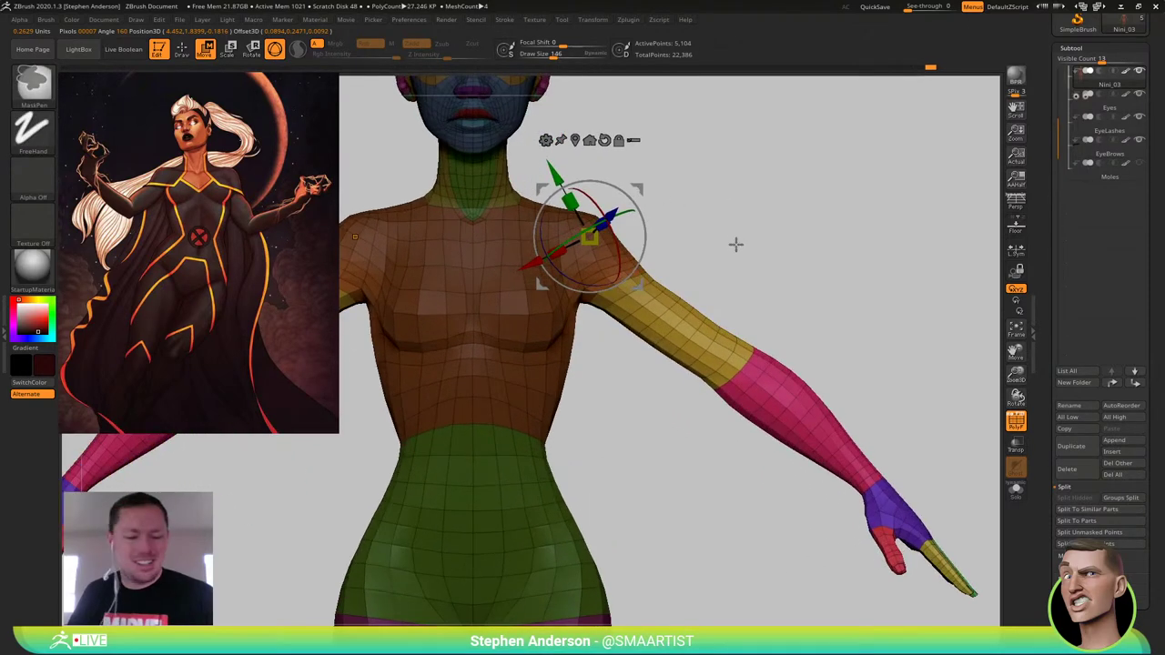
key("q")
right_click_drag(697, 207, 723, 250, "ctrl")
left_click_drag(724, 196, 737, 234, "ctrl")
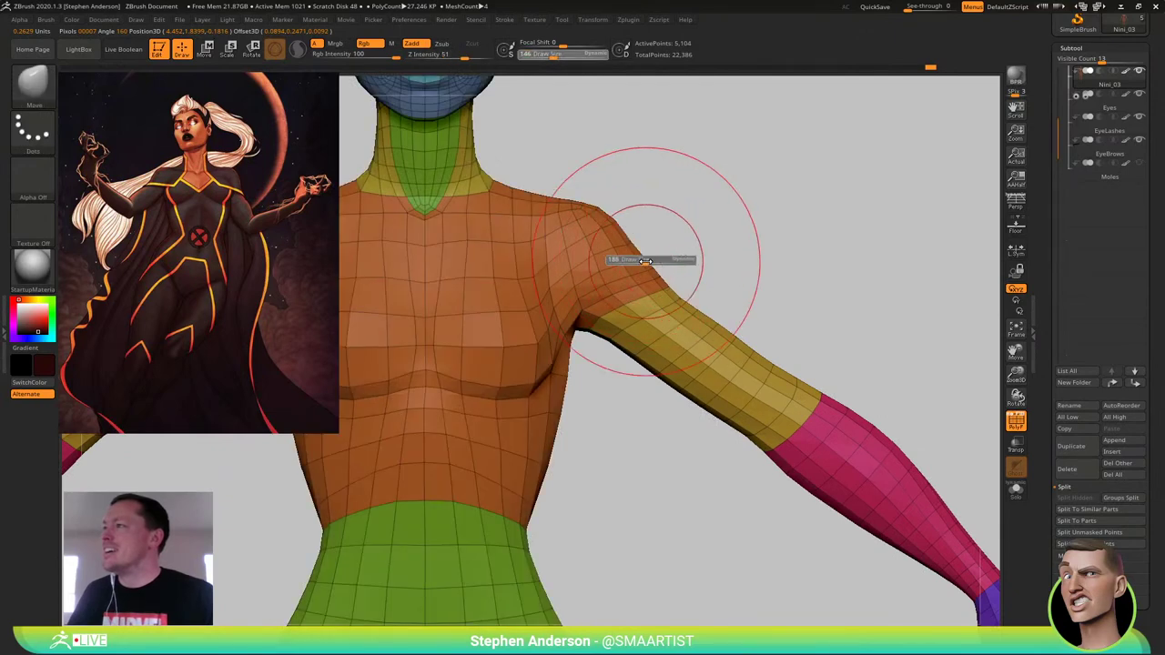
Reshape the raised shoulder from the front and side with the Move brush, and smooth its outer surface
left_click_drag(643, 253, 637, 240)
right_click_drag(660, 236, 574, 244)
key("s")
left_click_drag(672, 248, 662, 248)
mouse_move(662, 250)
right_mouse_down()
mouse_move(584, 255)
mouse_move(618, 260)
right_mouse_up()
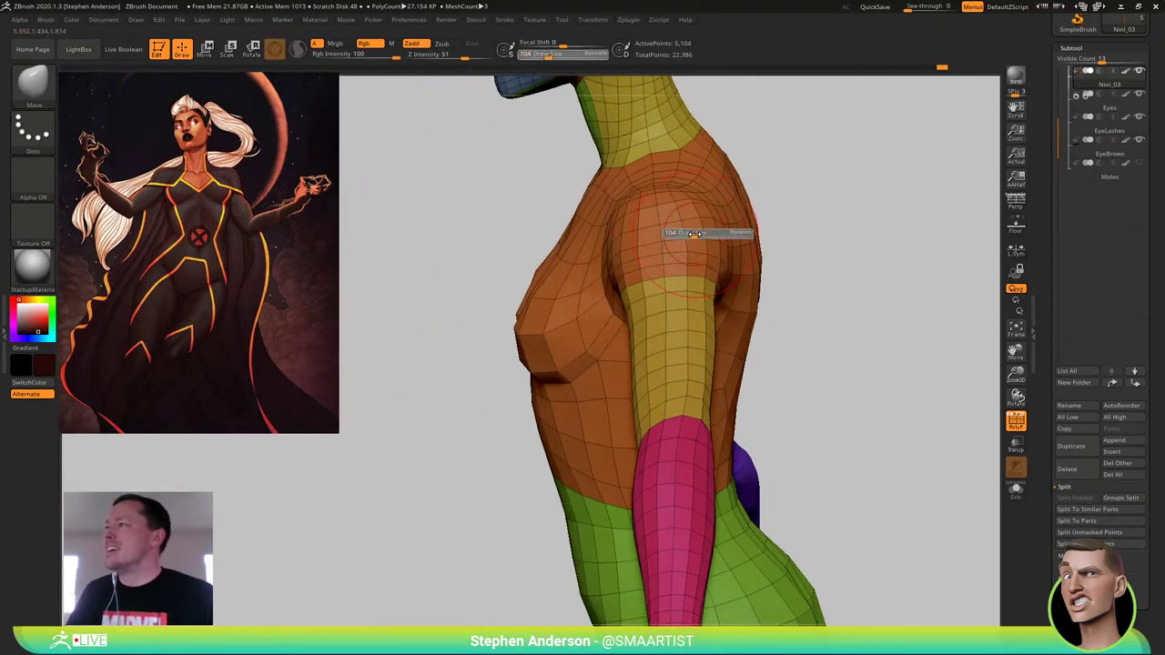
left_click_drag(694, 234, 702, 235)
mouse_move(575, 226)
right_mouse_down()
mouse_move(642, 230)
mouse_move(671, 215)
right_mouse_up()
key("s")
left_click_drag(650, 236, 645, 236)
left_click_drag(644, 238, 647, 245, "shift")
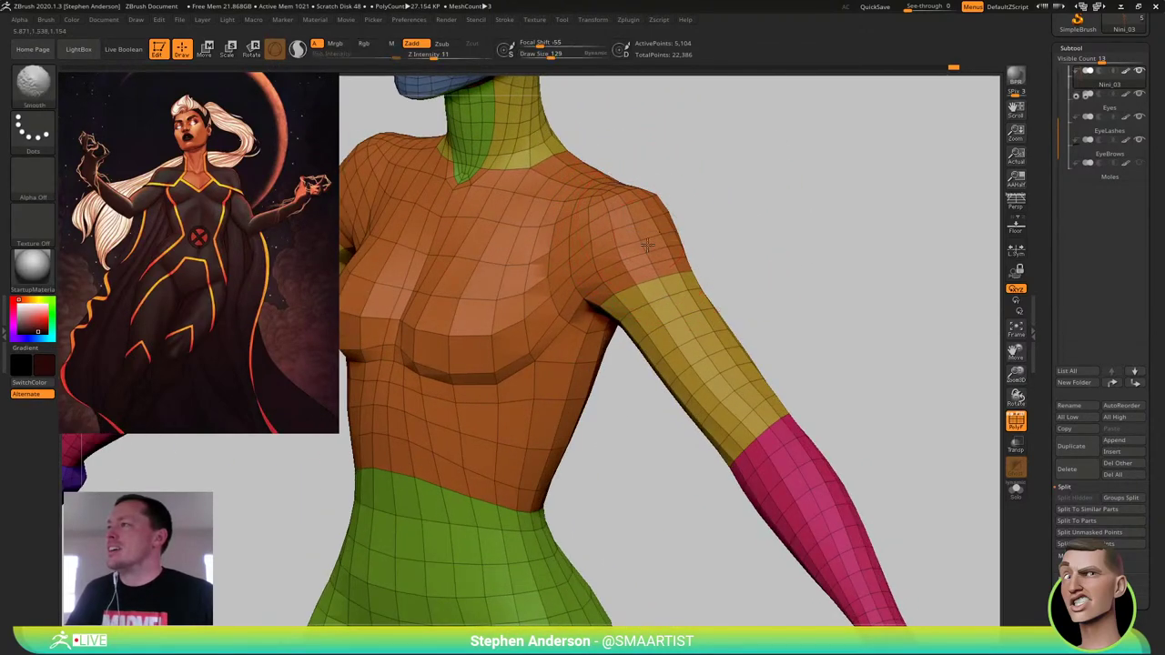
Adjust the upper arm and deltoid contour in side view with the Move brush at draw size 163
right_click_drag(719, 240, 635, 248)
left_click_drag(673, 239, 779, 232)
mouse_move(736, 237)
right_mouse_down()
mouse_move(681, 249)
mouse_move(686, 232)
mouse_move(729, 234)
mouse_move(665, 260)
mouse_move(704, 287)
mouse_move(613, 412)
right_mouse_up()
key("s")
left_click_drag(614, 412, 602, 425)
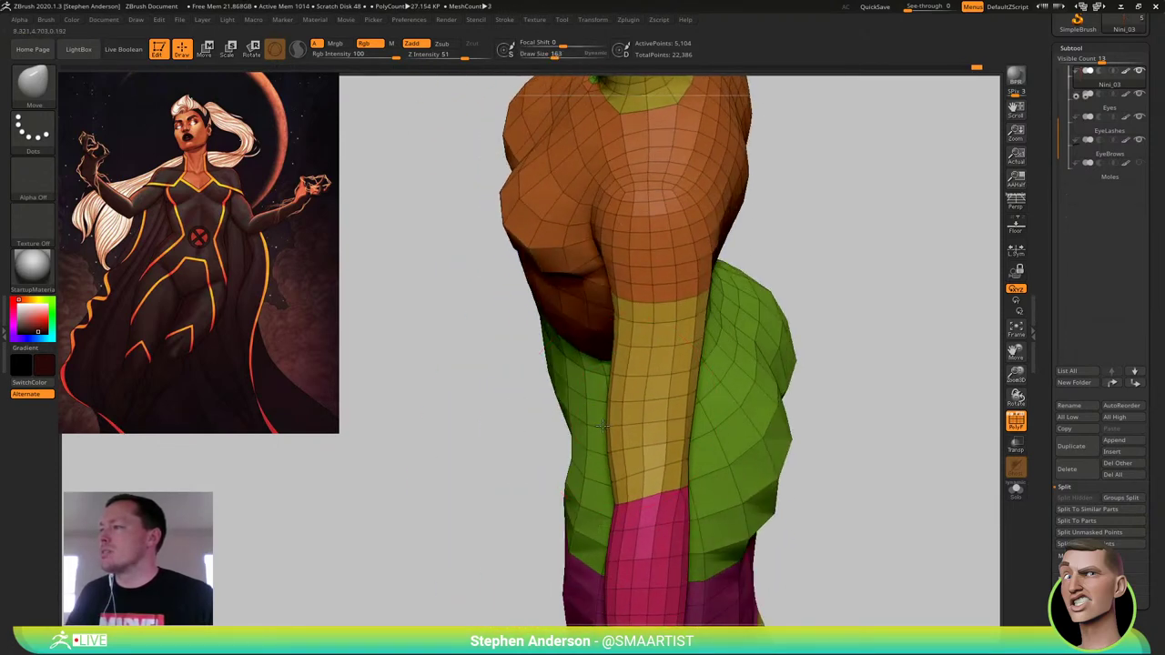
left_click_drag(626, 297, 613, 299)
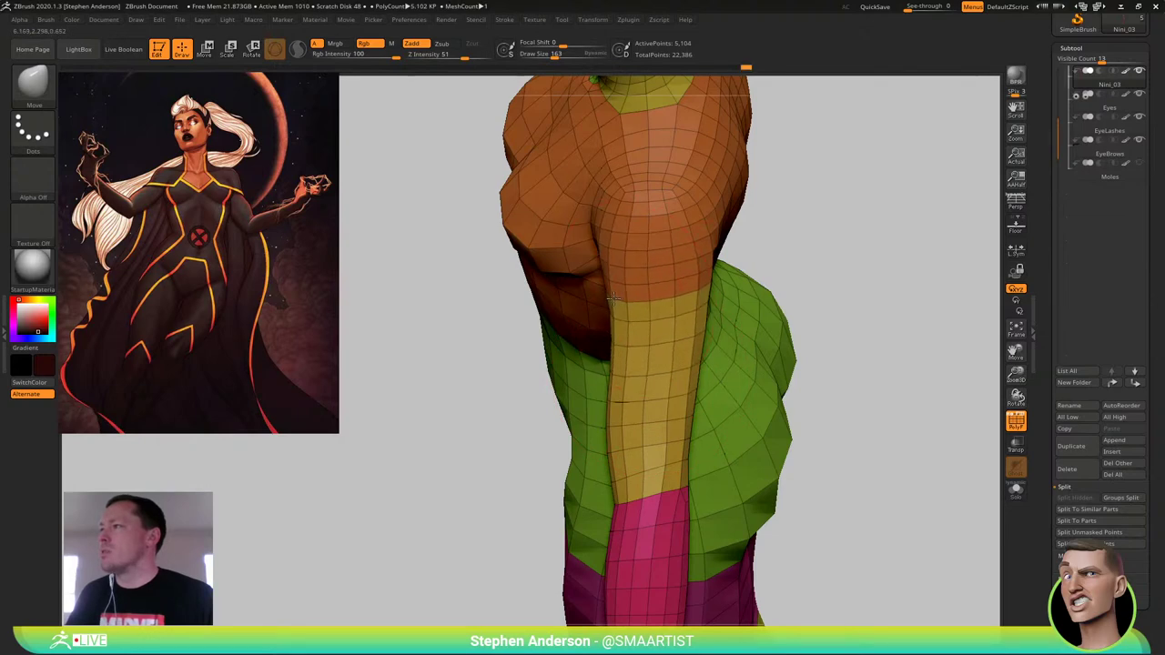
left_click_drag(624, 253, 615, 254)
right_click_drag(615, 254, 648, 195)
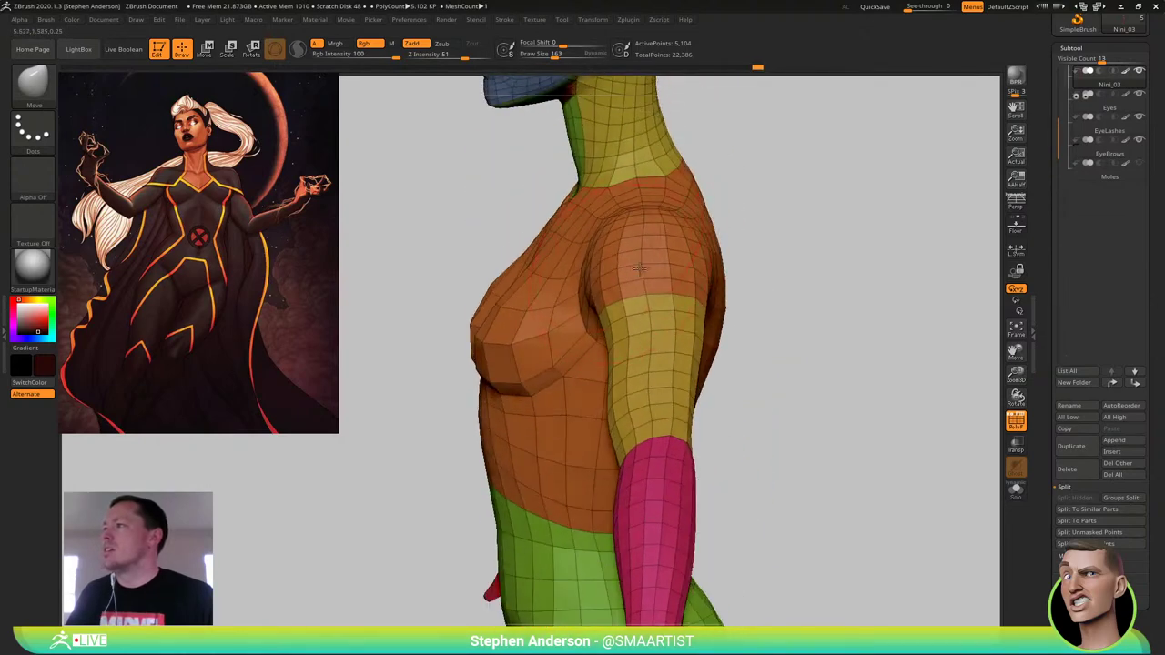
Shape the chest and armpit area from low and side angles with the Move brush, reducing the draw size to 95
mouse_move(537, 314)
right_mouse_down()
mouse_move(603, 307)
mouse_move(583, 286)
mouse_move(523, 280)
right_mouse_up()
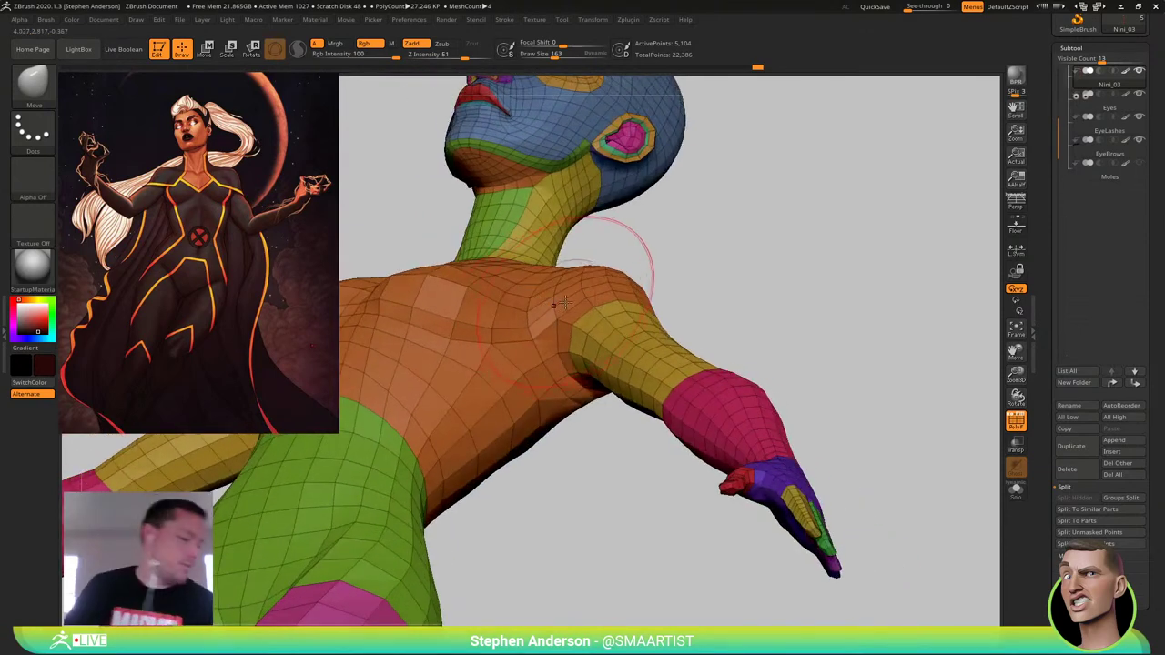
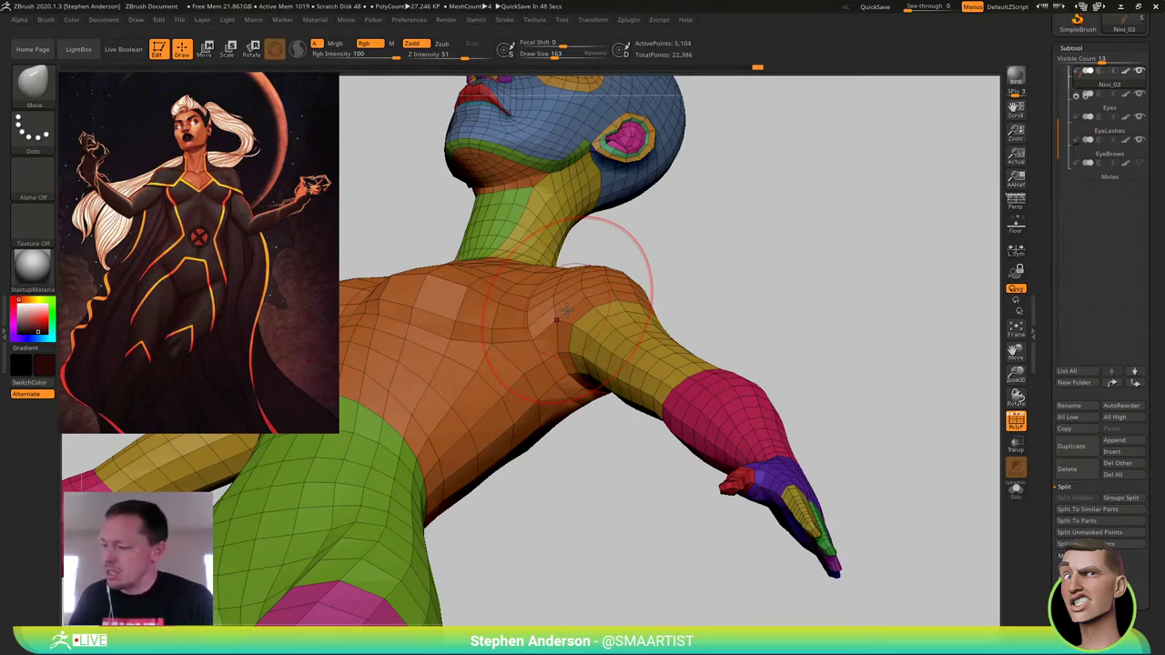
left_click_drag(715, 333, 744, 261)
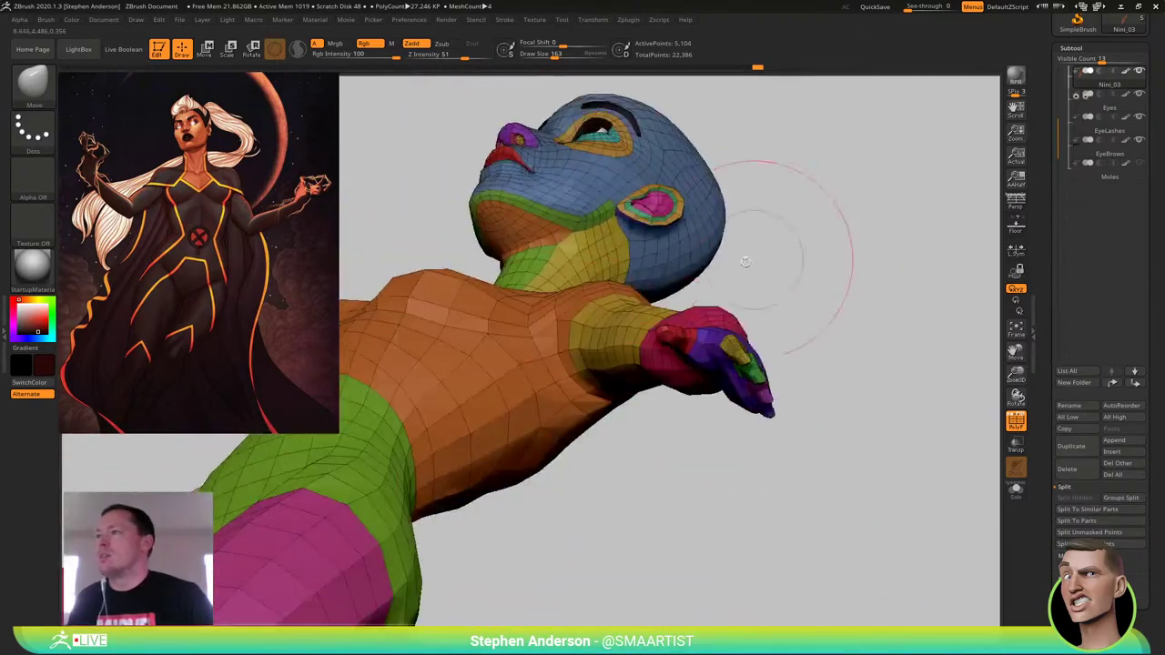
key("s")
left_click_drag(534, 320, 526, 321)
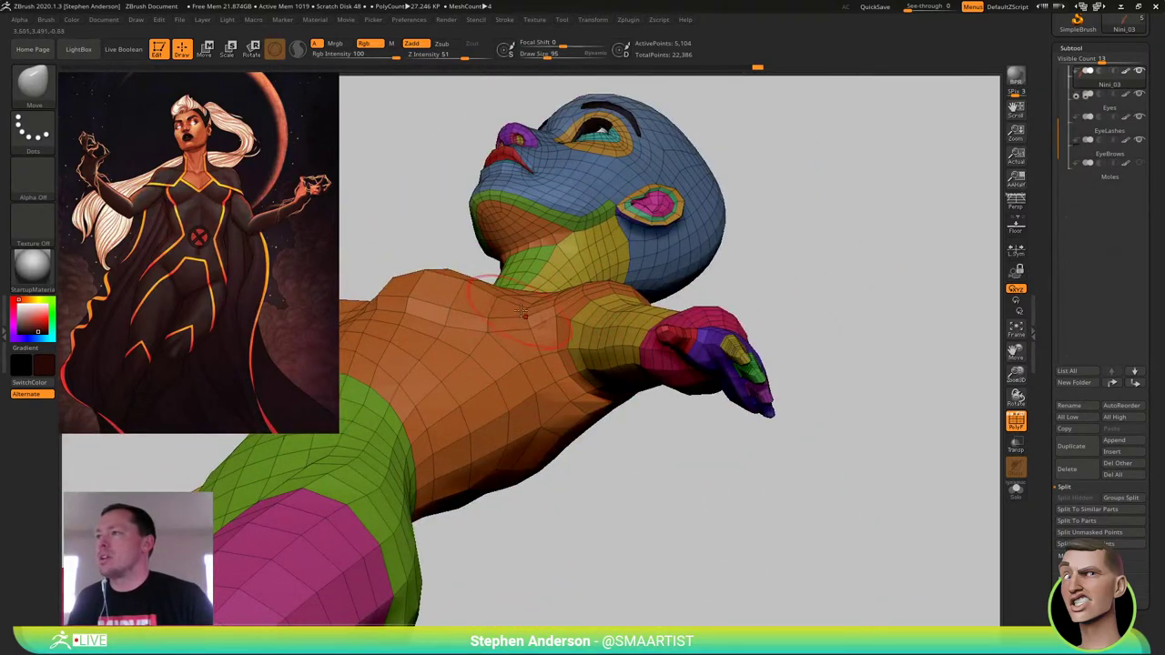
mouse_move(522, 311)
right_mouse_down()
mouse_move(525, 274)
mouse_move(476, 437)
mouse_move(515, 371)
mouse_move(517, 397)
mouse_move(507, 421)
mouse_move(516, 351)
mouse_move(498, 335)
mouse_move(483, 366)
mouse_move(489, 428)
right_mouse_up()
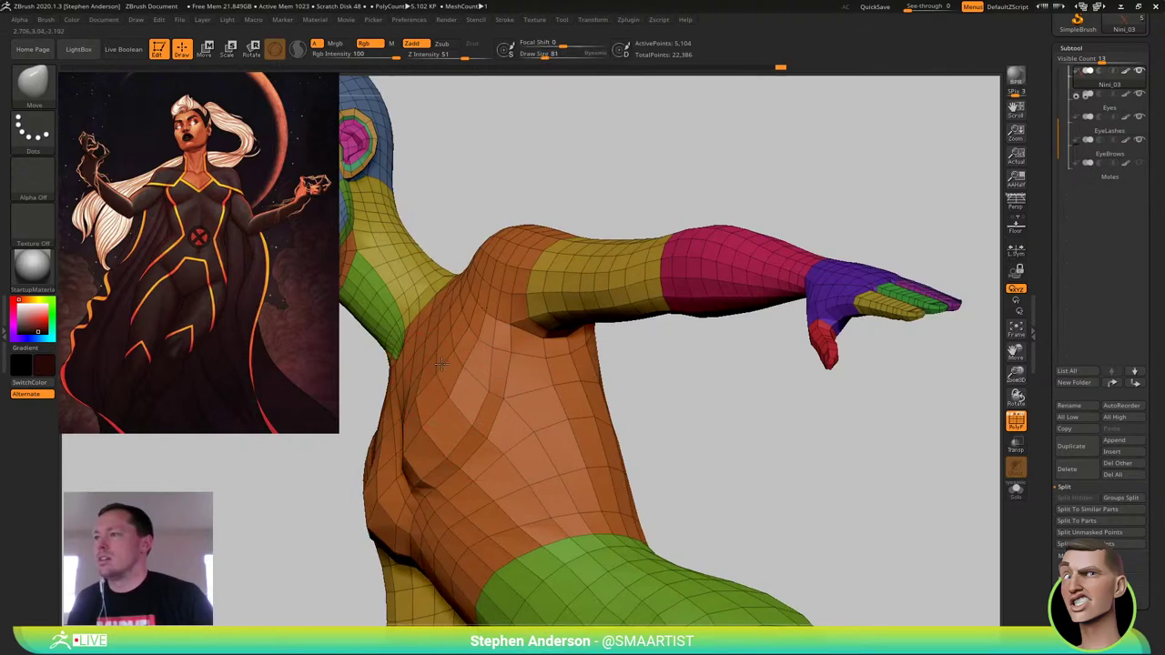
right_click_drag(441, 365, 546, 410)
right_click_drag(491, 382, 473, 405, "ctrl")
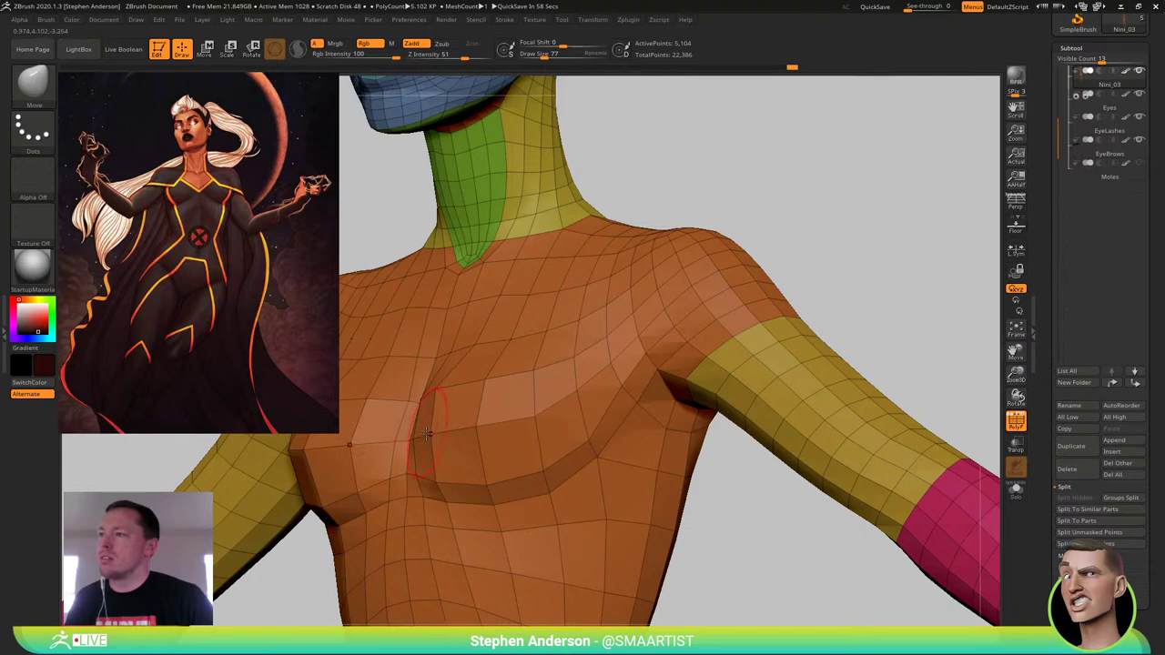
Refine the upper chest, armpit edge and front of the shoulder with the Move brush at draw size 124
right_click_drag(447, 461, 499, 455)
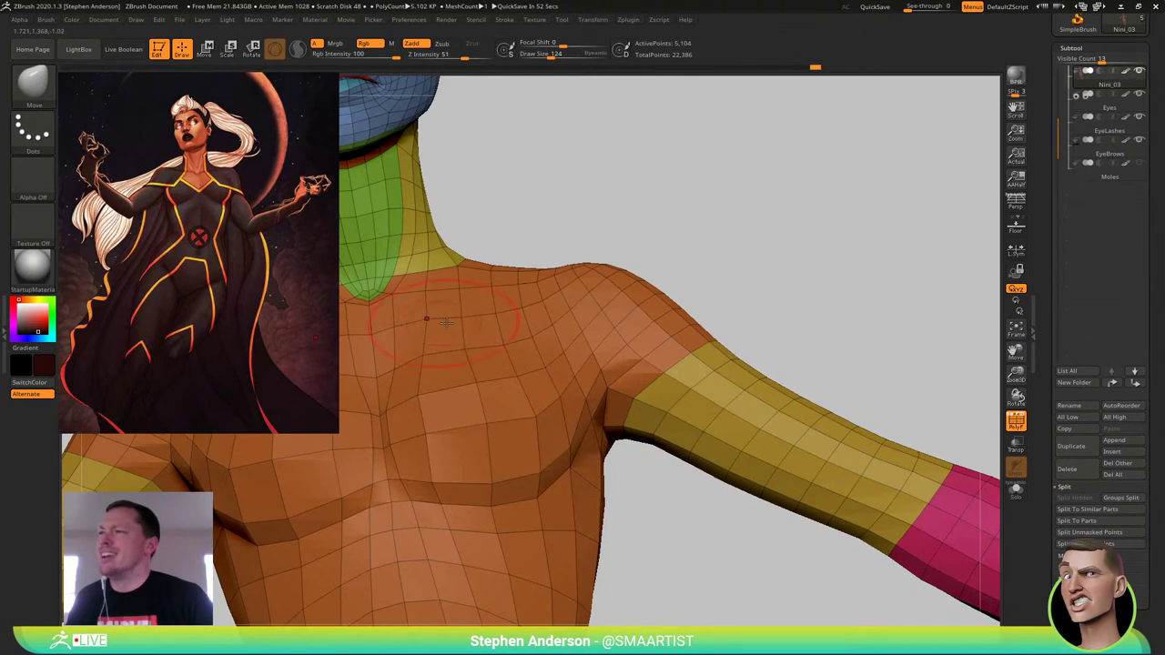
left_click_drag(479, 332, 474, 333)
right_click_drag(474, 333, 530, 359)
key("s")
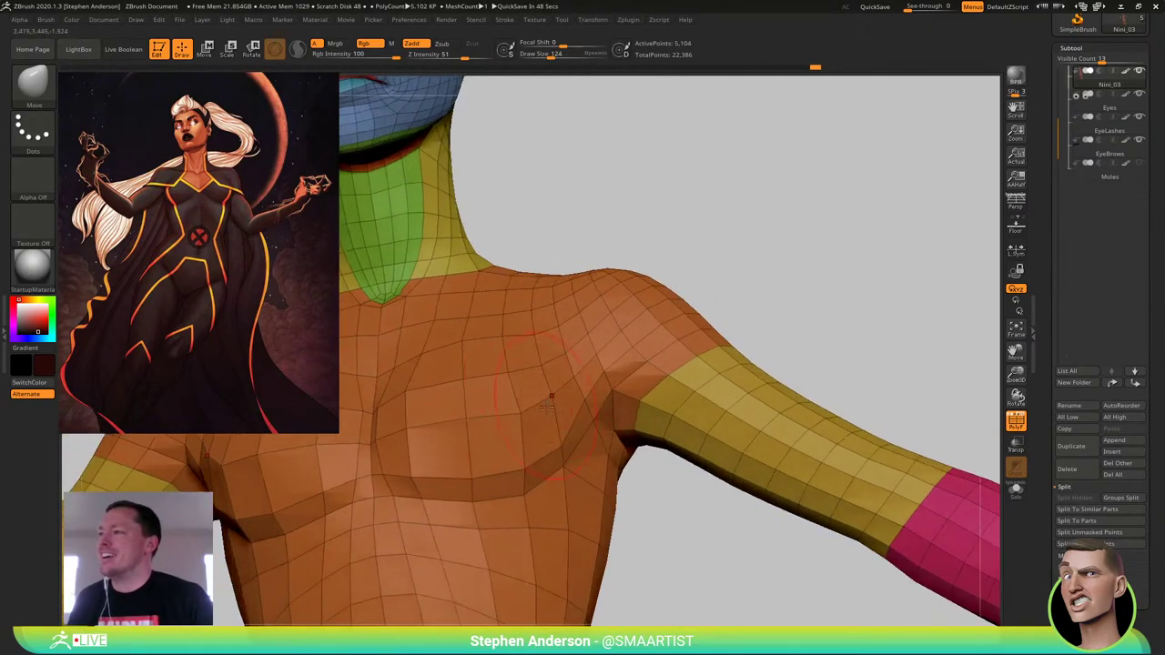
right_click_drag(576, 432, 580, 421)
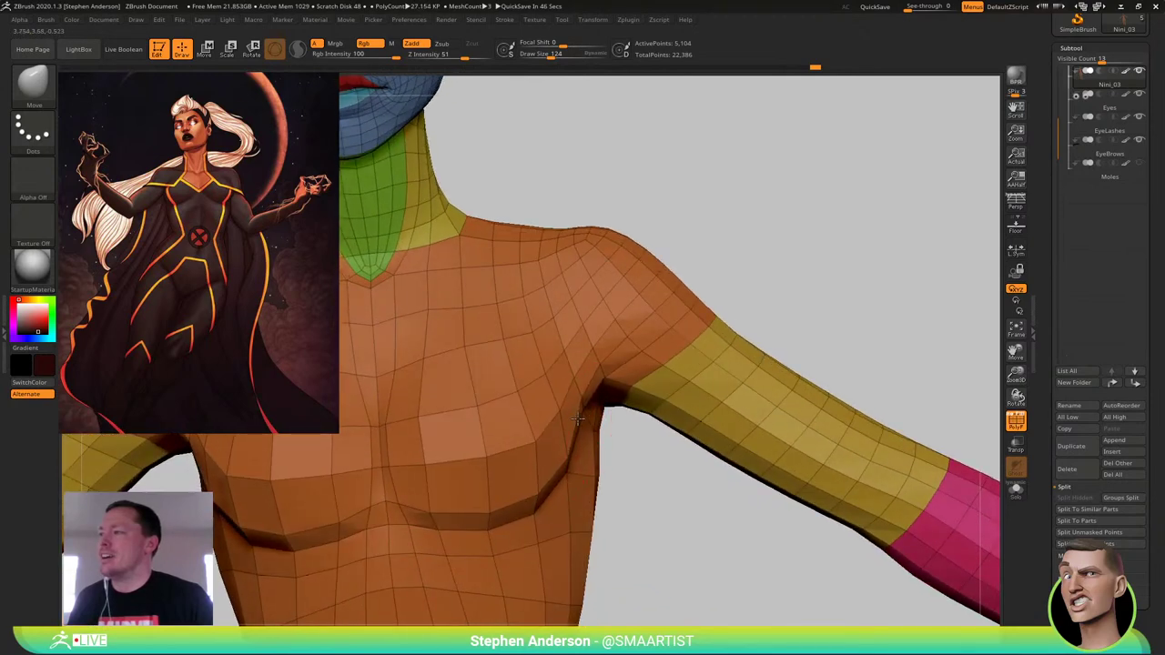
left_click_drag(578, 419, 570, 396)
mouse_move(593, 381)
right_mouse_down()
mouse_move(542, 382)
mouse_move(575, 368)
right_mouse_up()
left_click_drag(563, 316, 564, 314)
mouse_move(619, 314)
right_mouse_down()
mouse_move(587, 314)
mouse_move(658, 311)
mouse_move(651, 327)
mouse_move(647, 314)
mouse_move(689, 312)
mouse_move(693, 287)
right_mouse_up()
Check the body proportions from the front without the polyframe, and show the polyframe again
key("shift+f")
right_click_drag(693, 287, 645, 321)
right_click_drag(645, 320, 652, 285)
right_click_drag(652, 285, 671, 296)
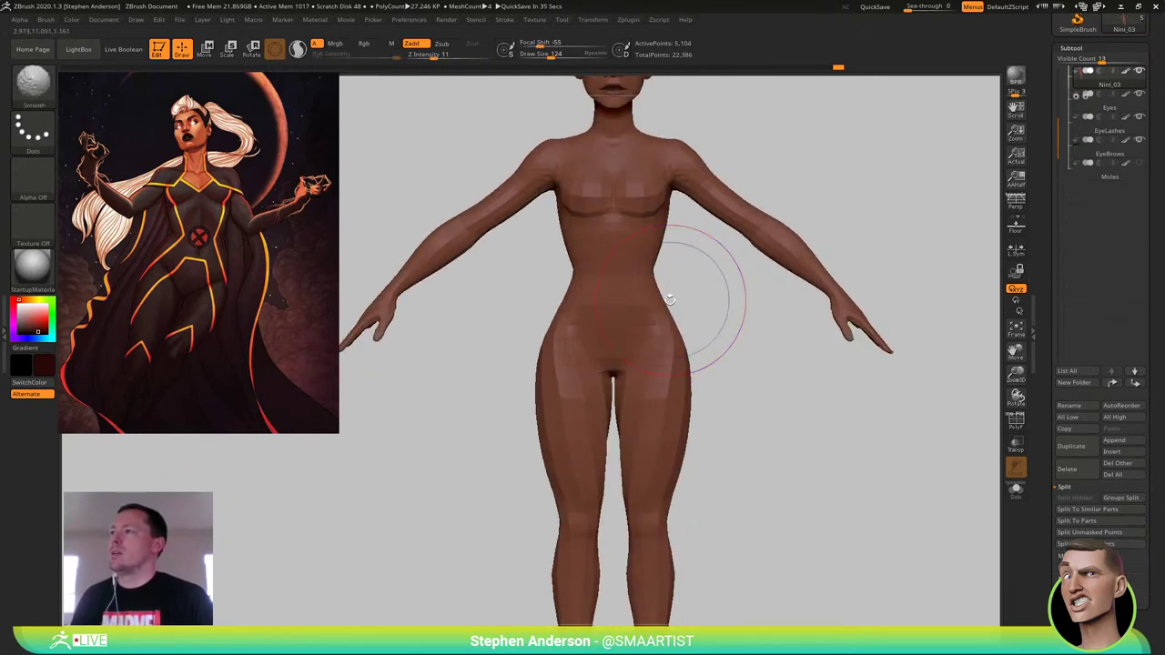
key("shift+f")
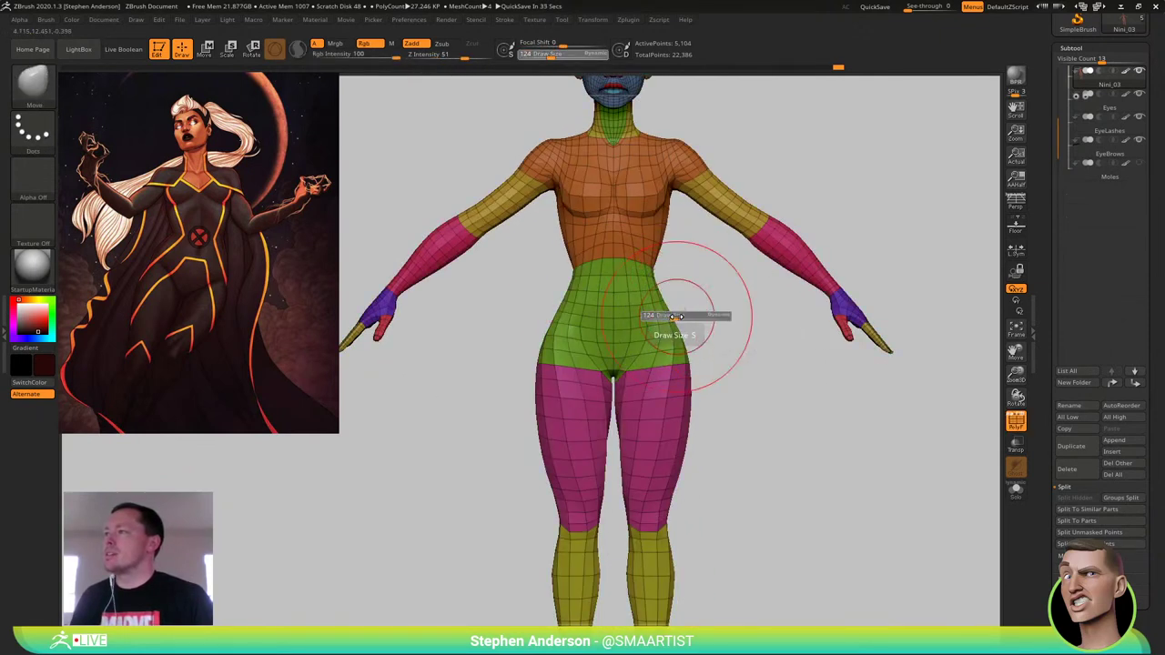
Mask the upper body and arms with the MaskLasso brush, and soften the mask border at the waist
left_click_drag(676, 317, 680, 317)
left_click(33, 84, "ctrl")
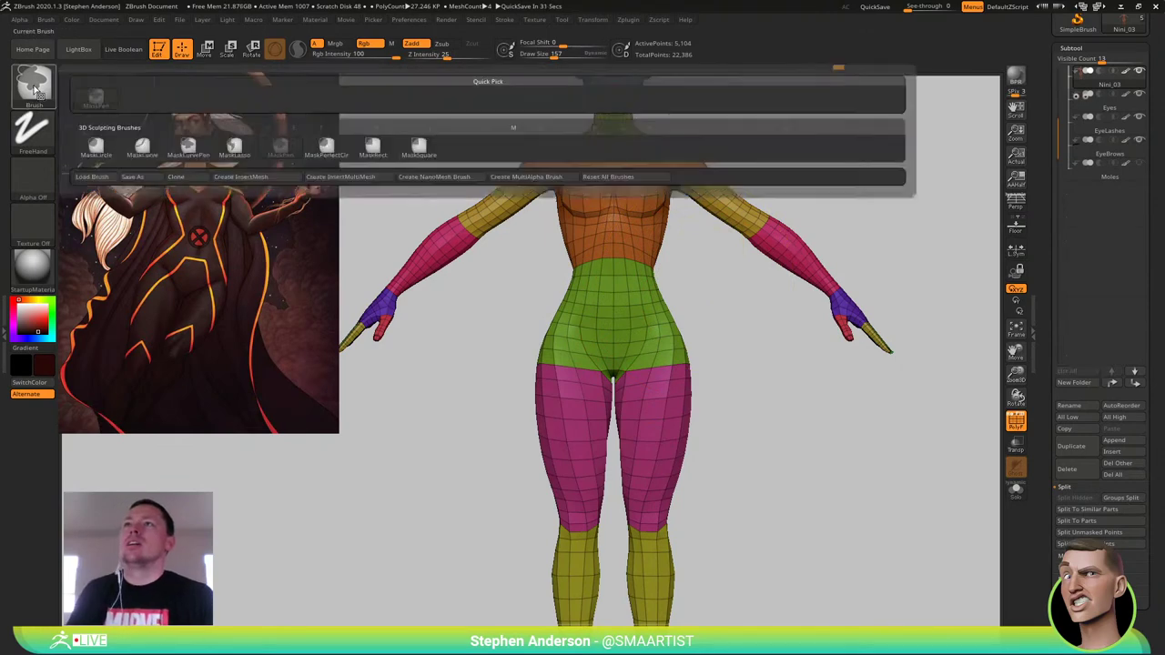
left_click(238, 149)
mouse_move(691, 267)
left_mouse_down("ctrl")
mouse_move(455, 364)
mouse_move(756, 554)
mouse_move(840, 496)
left_mouse_up("ctrl")
left_click(647, 386, "ctrl")
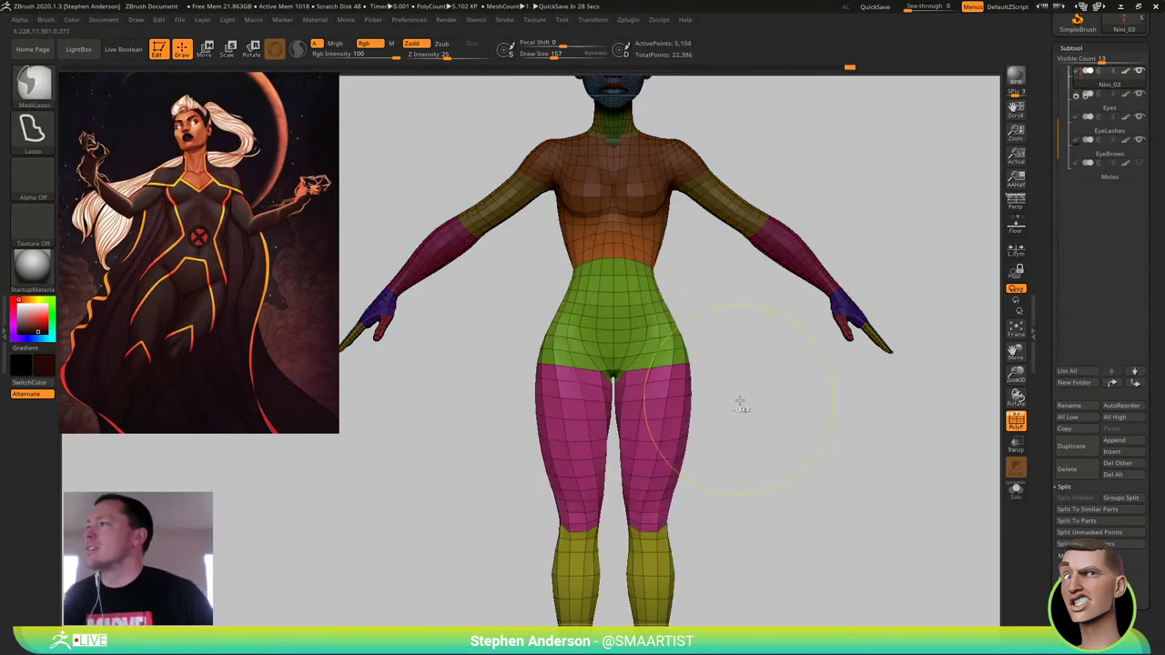
left_click(740, 397, "ctrl")
left_click(677, 390, "ctrl")
left_click(742, 389, "ctrl")
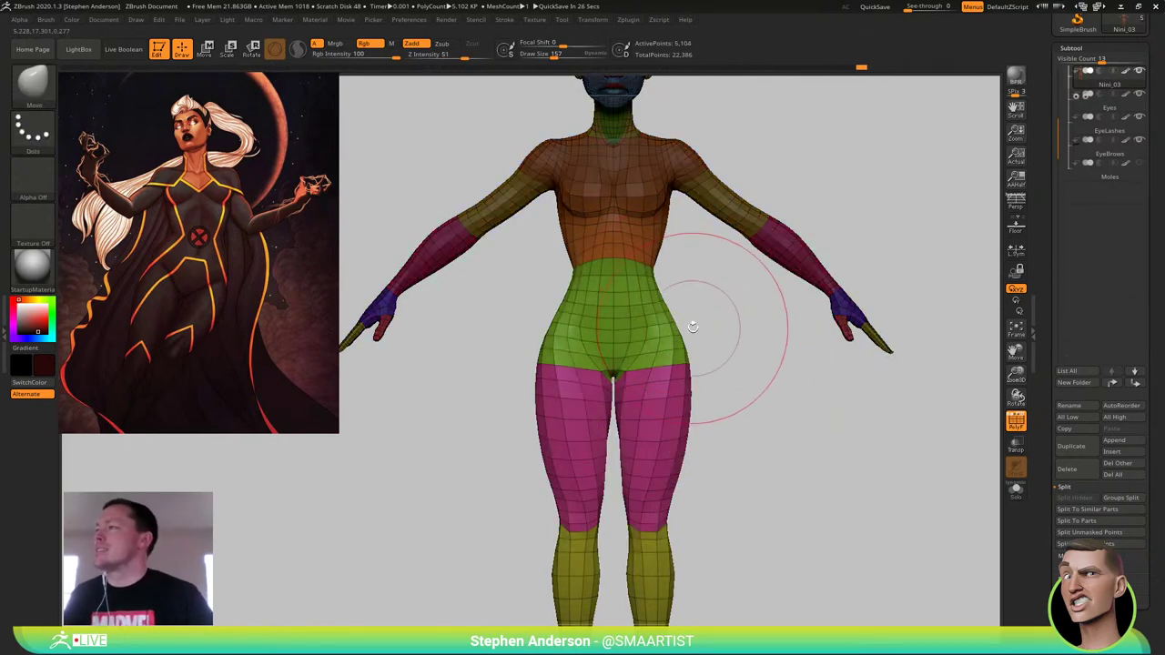
Refine the outer contour of the hips and thighs with the Move brush at draw size 119, and smooth their surfaces
left_click_drag(693, 327, 640, 314)
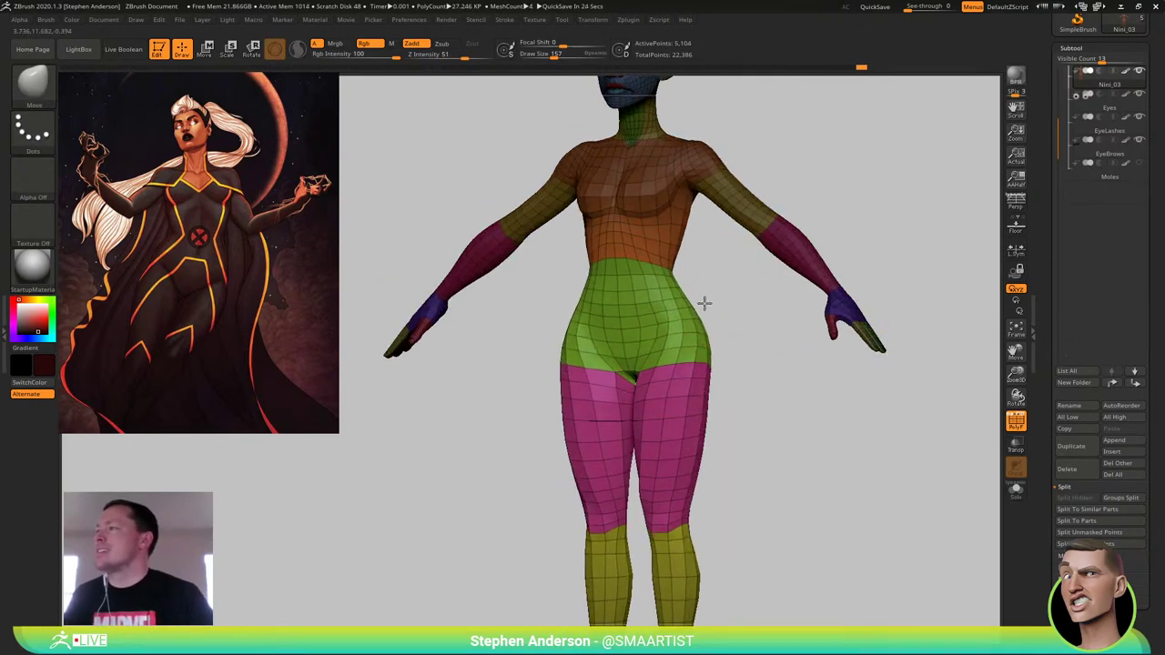
right_click_drag(687, 423, 714, 342, "alt")
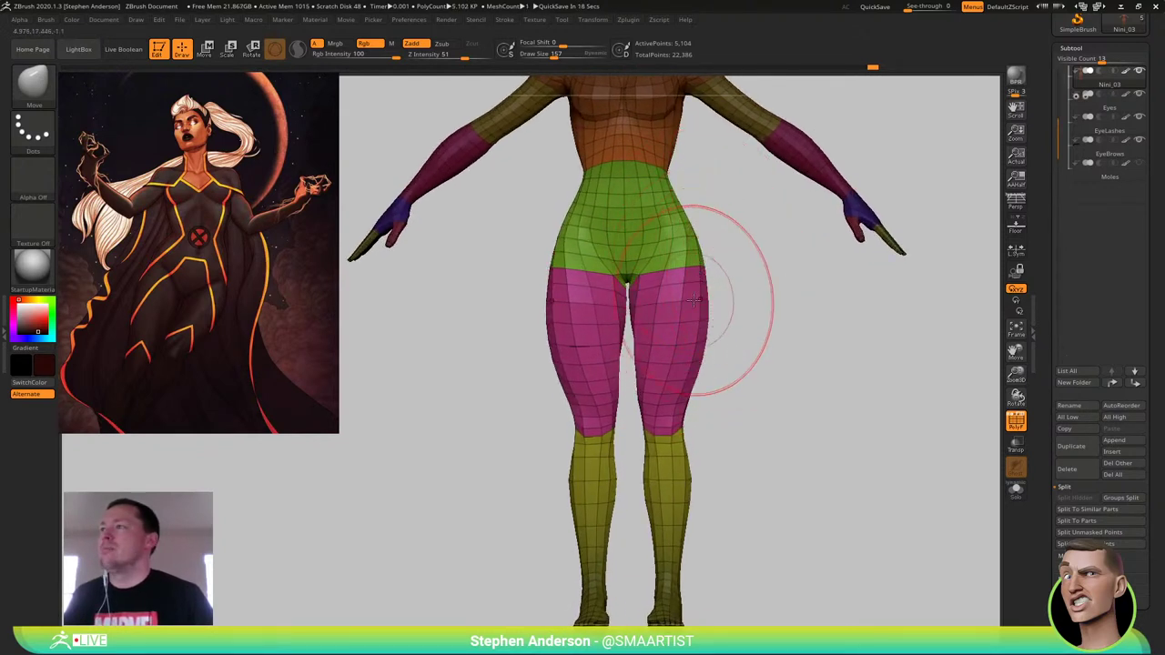
key("s")
left_click_drag(699, 303, 694, 303)
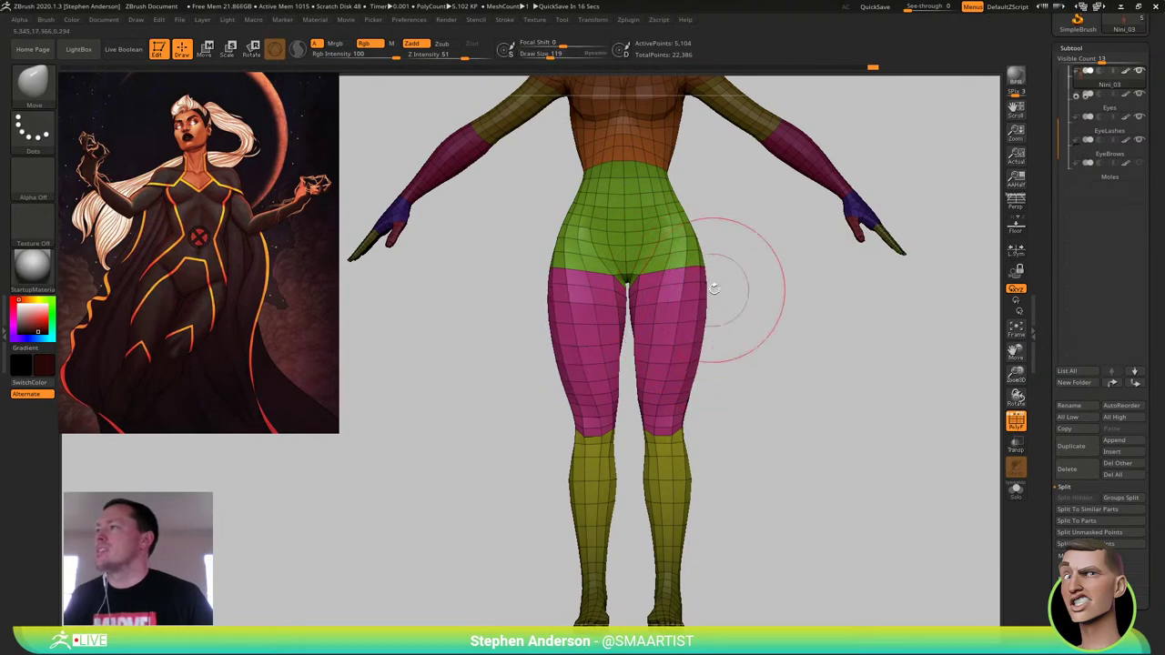
mouse_move(714, 290)
right_mouse_down()
mouse_move(644, 298)
mouse_move(682, 304)
right_mouse_up()
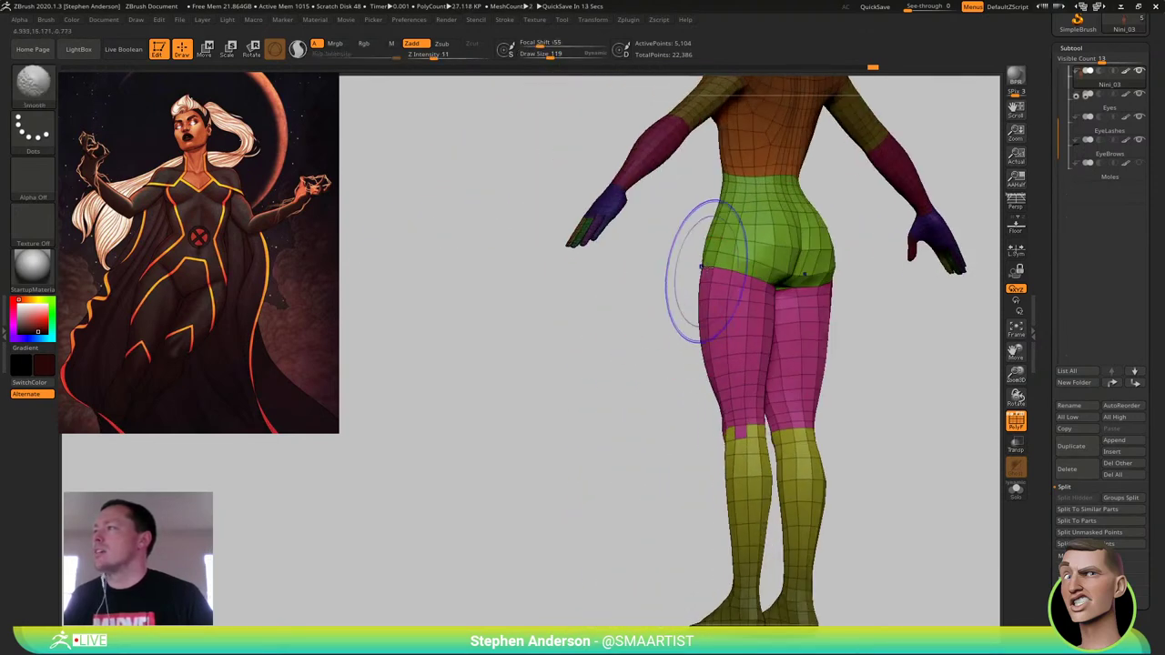
left_click_drag(707, 252, 726, 377, "shift")
right_click_drag(676, 325, 772, 328)
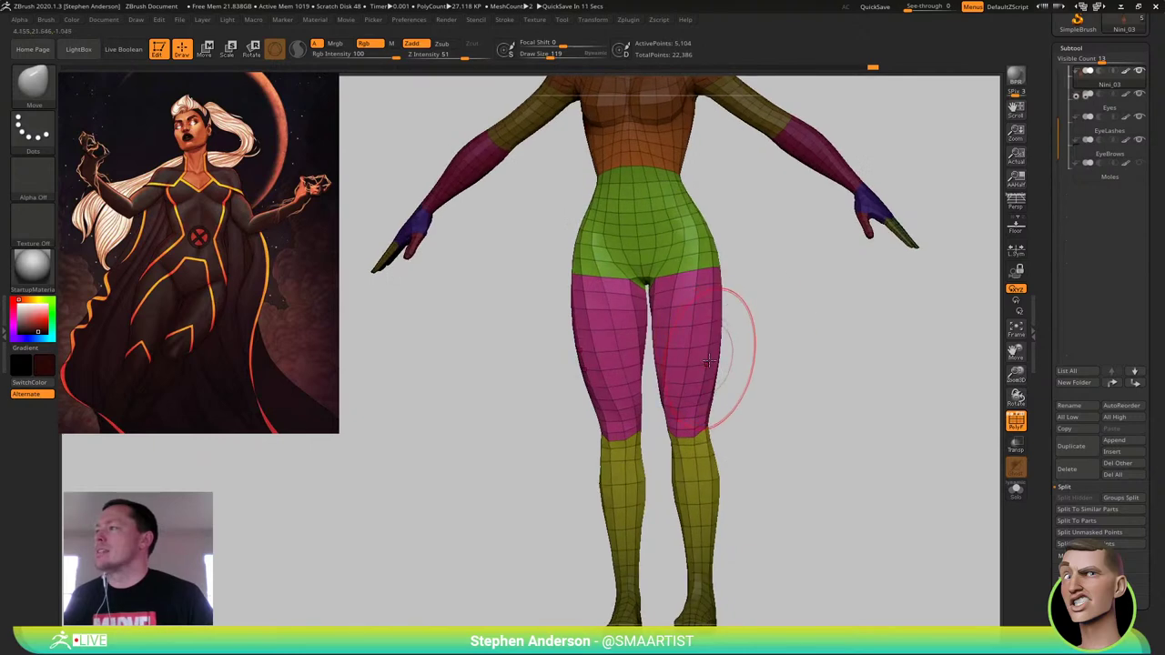
mouse_move(709, 369)
left_mouse_down("shift")
mouse_move(718, 377)
mouse_move(670, 366)
left_mouse_up("shift")
right_click_drag(673, 350, 694, 329)
right_click_drag(689, 354, 719, 368, "shift")
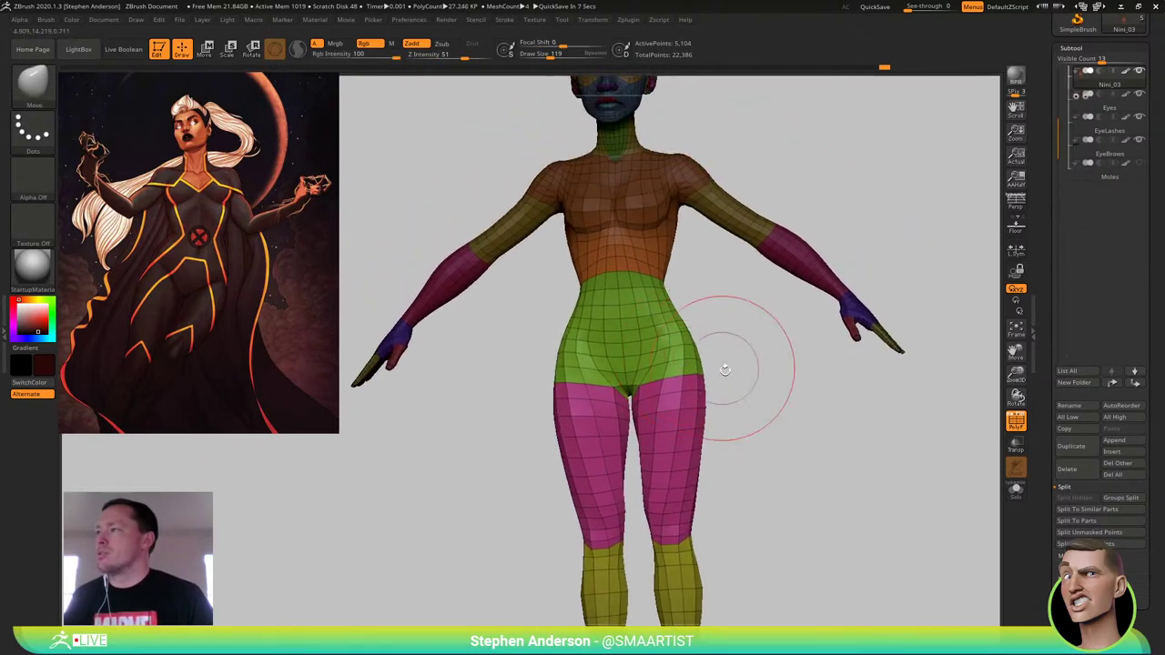
Hide the polyframe, review the proportions of the full figure and upper body, and clear the mask
key("shift+f")
right_click_drag(827, 478, 724, 385, "ctrl")
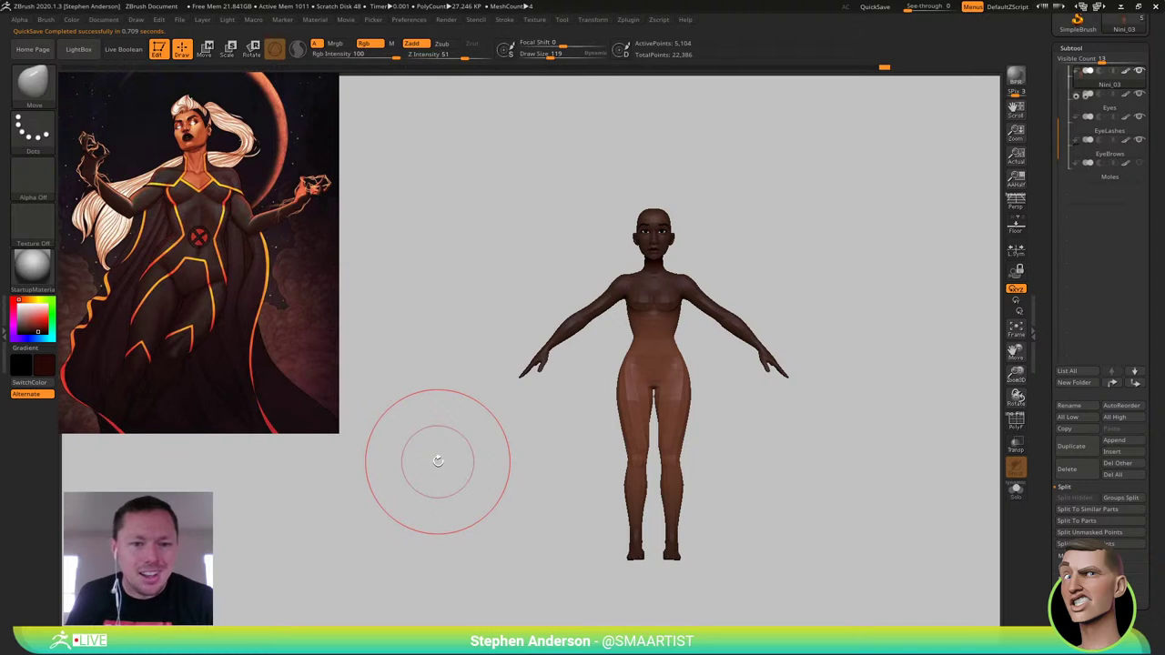
left_click_drag(552, 398, 502, 431)
right_click_drag(535, 401, 641, 424, "ctrl")
right_click_drag(564, 364, 673, 393, "alt")
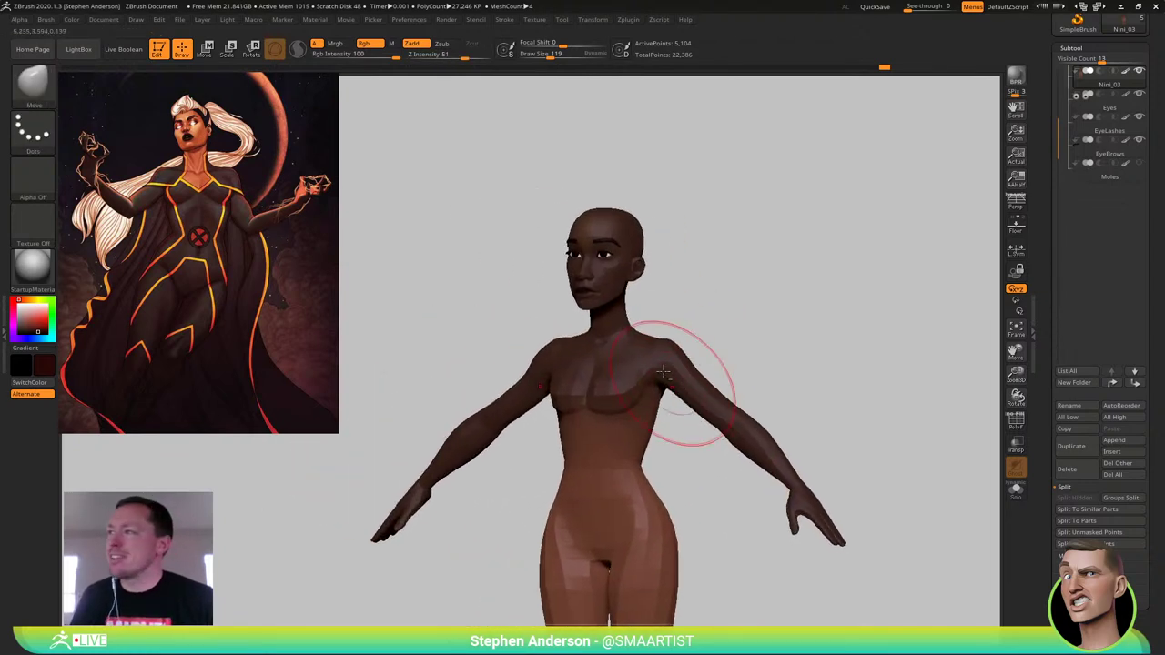
right_click_drag(600, 365, 679, 379, "ctrl")
mouse_move(679, 379)
right_mouse_down("alt")
mouse_move(689, 407)
mouse_move(728, 435)
right_mouse_up("alt")
left_click_drag(743, 250, 760, 293, "ctrl")
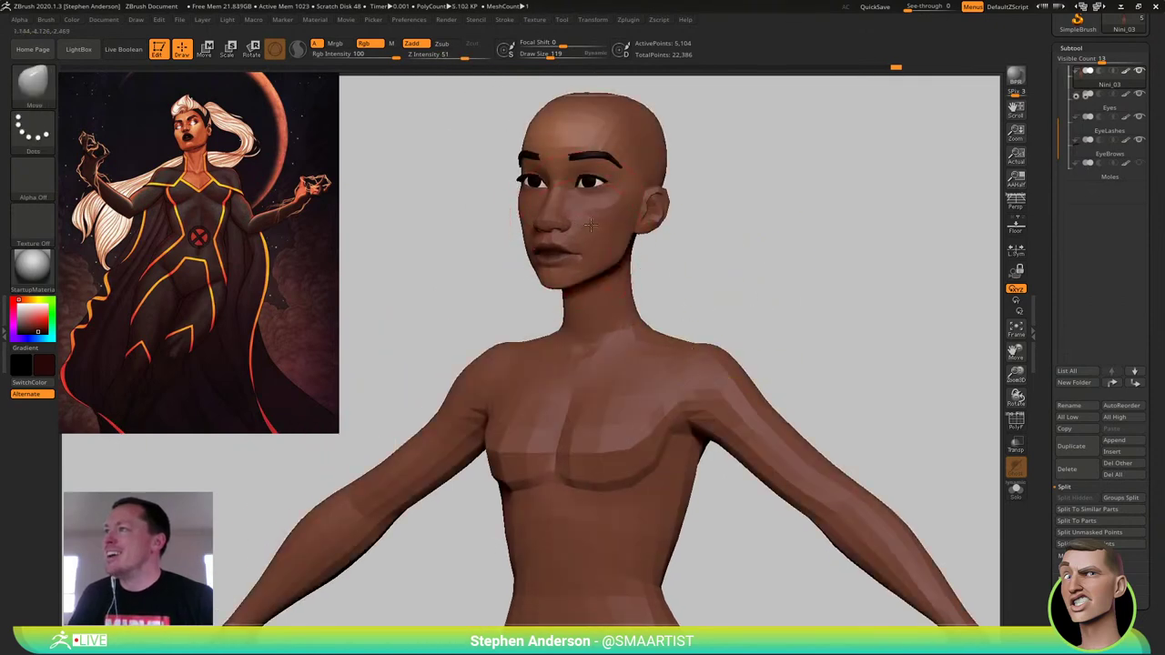
mouse_move(538, 229)
right_mouse_down()
mouse_move(618, 226)
mouse_move(542, 229)
mouse_move(599, 273)
mouse_move(677, 289)
right_mouse_up()
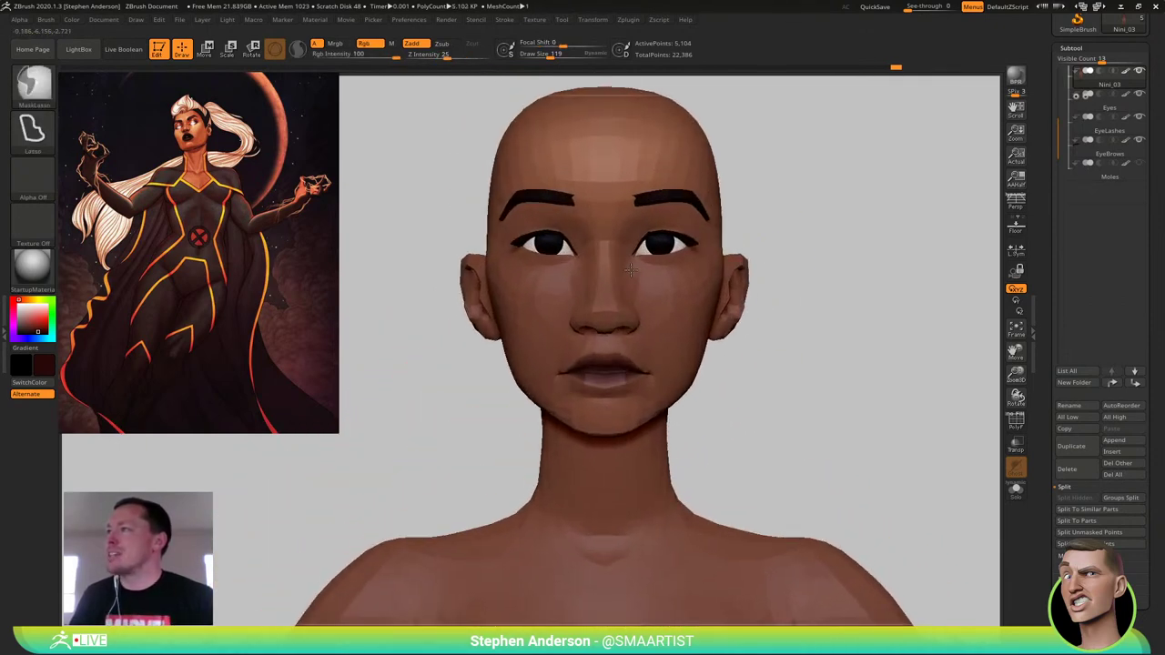
Isolate the lips and inner mouth area of the Nini_03 mesh using its polygroups, and hide the polyframe
mouse_move(535, 265)
right_mouse_down()
mouse_move(631, 263)
mouse_move(561, 267)
right_mouse_up()
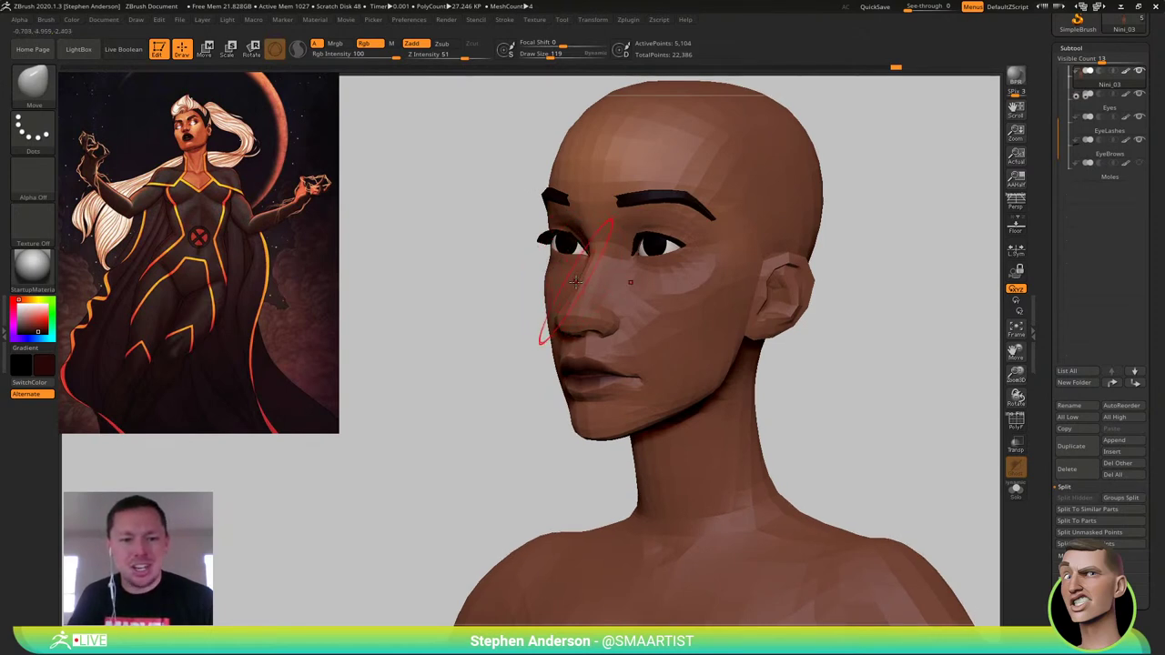
mouse_move(634, 322)
right_mouse_down("ctrl")
mouse_move(586, 356)
mouse_move(635, 356)
mouse_move(689, 377)
right_mouse_up("ctrl")
right_click_drag(689, 376, 765, 535, "ctrl")
mouse_move(726, 372)
right_mouse_down()
mouse_move(677, 368)
mouse_move(740, 364)
right_mouse_up()
key("shift+f")
left_click(732, 356, "ctrl+shift")
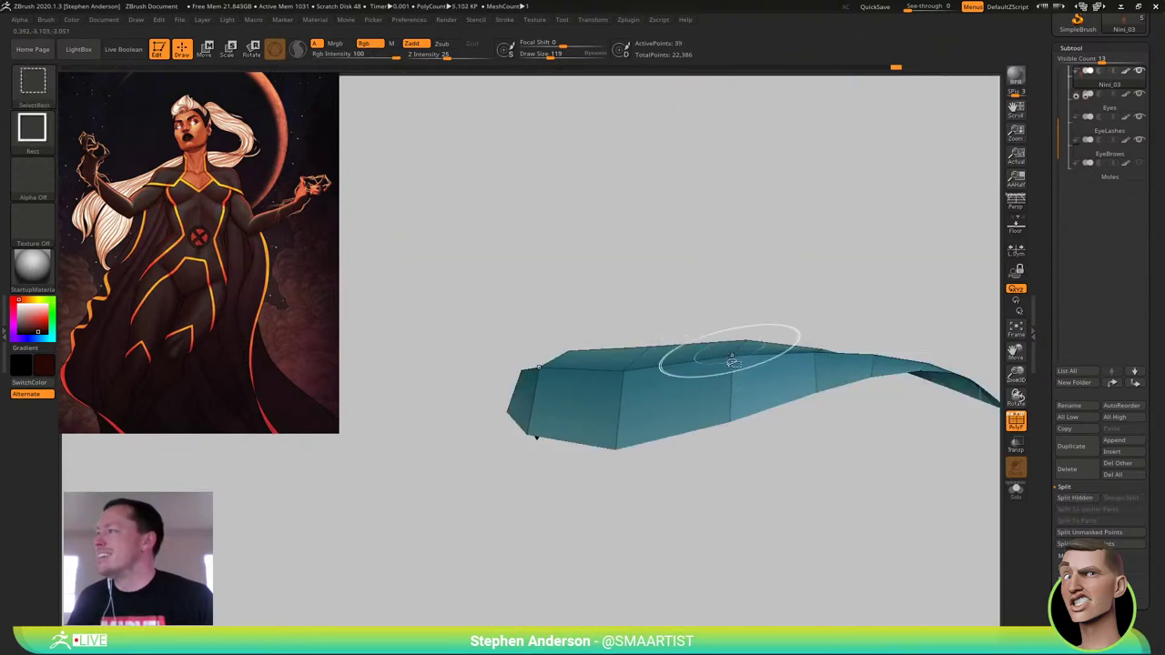
left_click(731, 357, "ctrl+shift")
left_click(671, 312, "ctrl+shift")
right_click_drag(676, 365, 659, 323)
left_click(663, 326, "ctrl+shift")
right_click_drag(704, 377, 510, 402, "ctrl")
left_click_drag(472, 412, 493, 450, "ctrl+shift")
key("shift+f")
right_click_drag(733, 367, 804, 452, "ctrl")
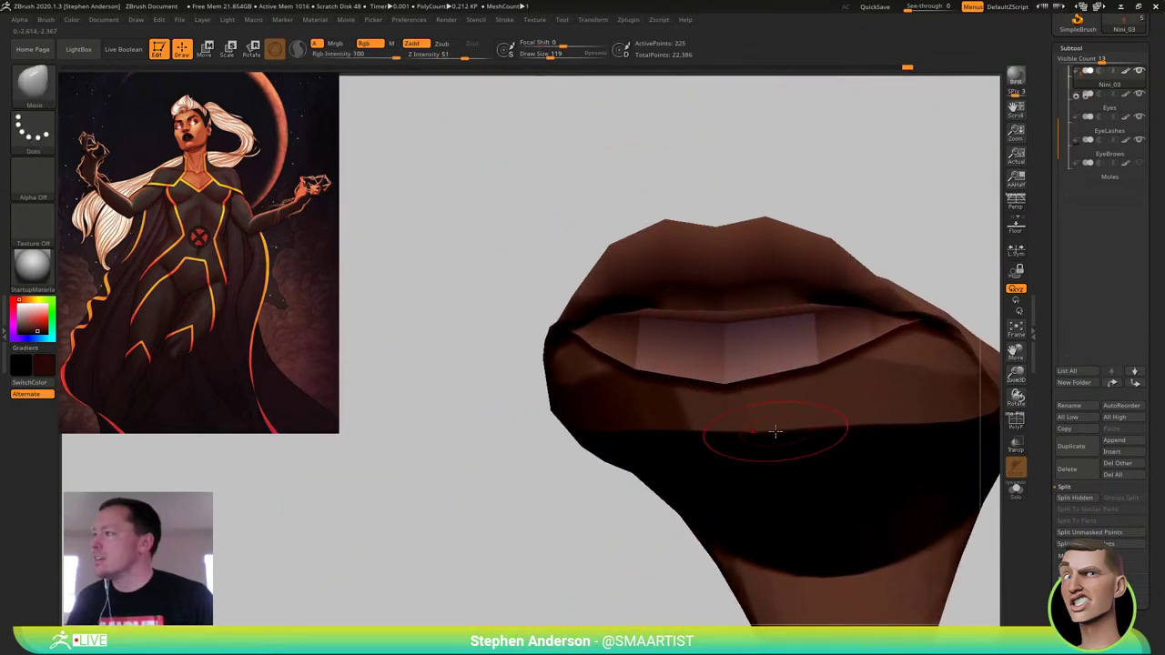
Raise the isolated mouth area to a higher subdivision level, and hide the inner mouth surface between the lips
key("ctrl+d")
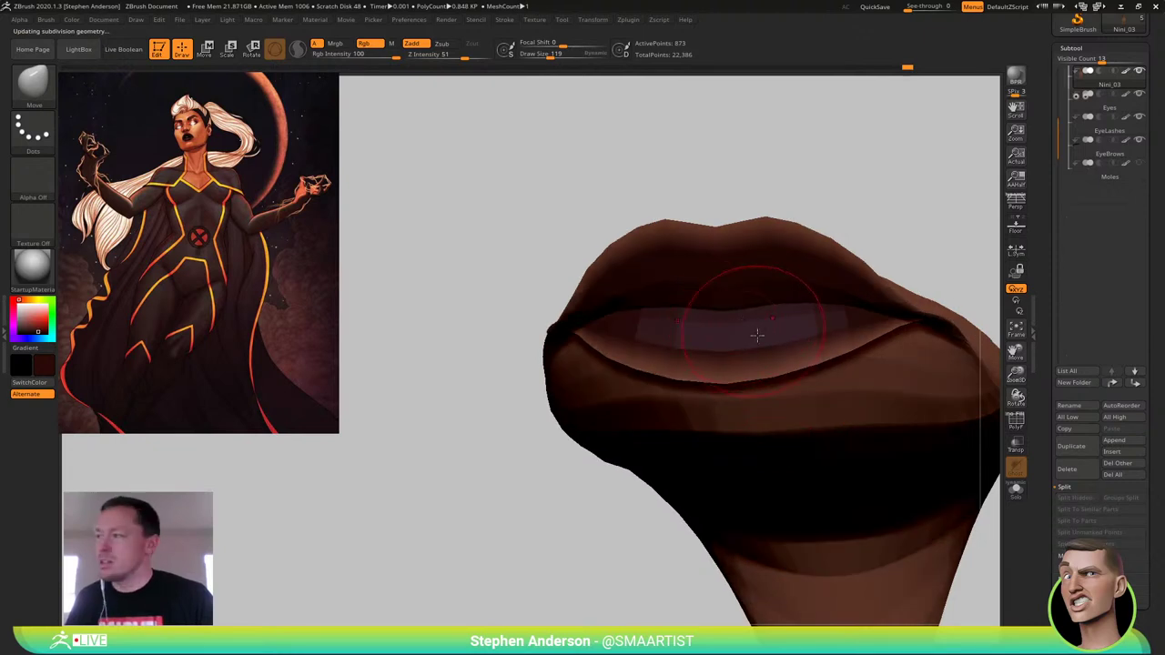
left_click(810, 397, "ctrl+shift")
right_click_drag(810, 397, 805, 488, "ctrl")
key("ctrl+z")
left_click(789, 327, "ctrl+shift")
key("ctrl+z")
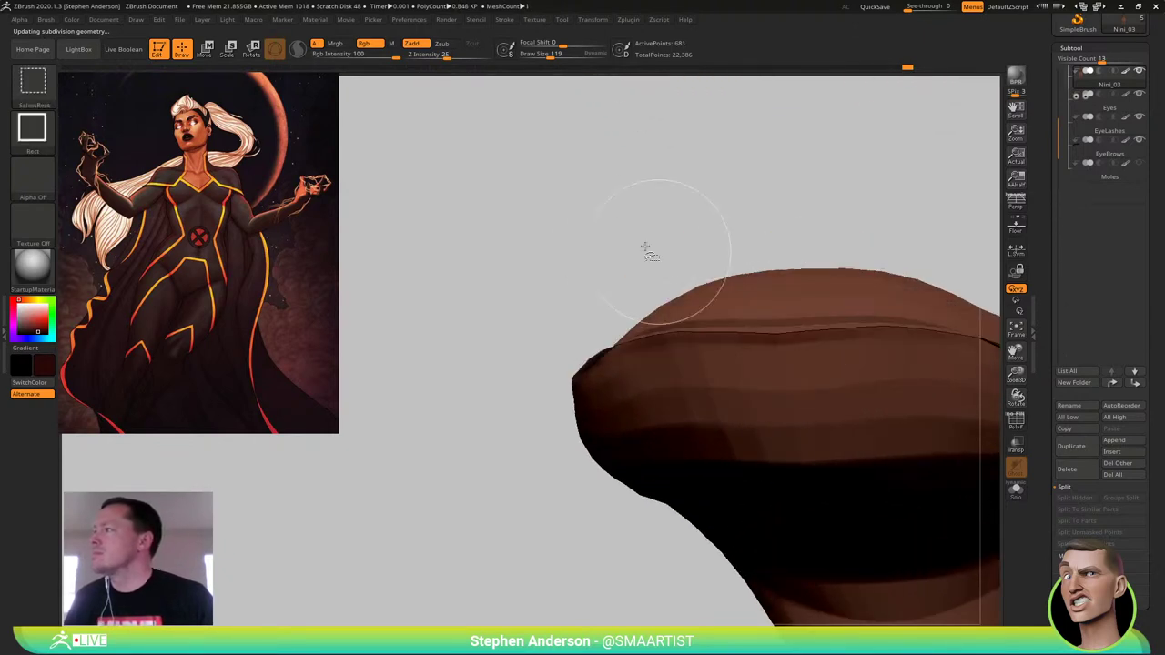
Fill the isolated lips with the dark reddish-brown colour, and show the whole body again
left_click(72, 20)
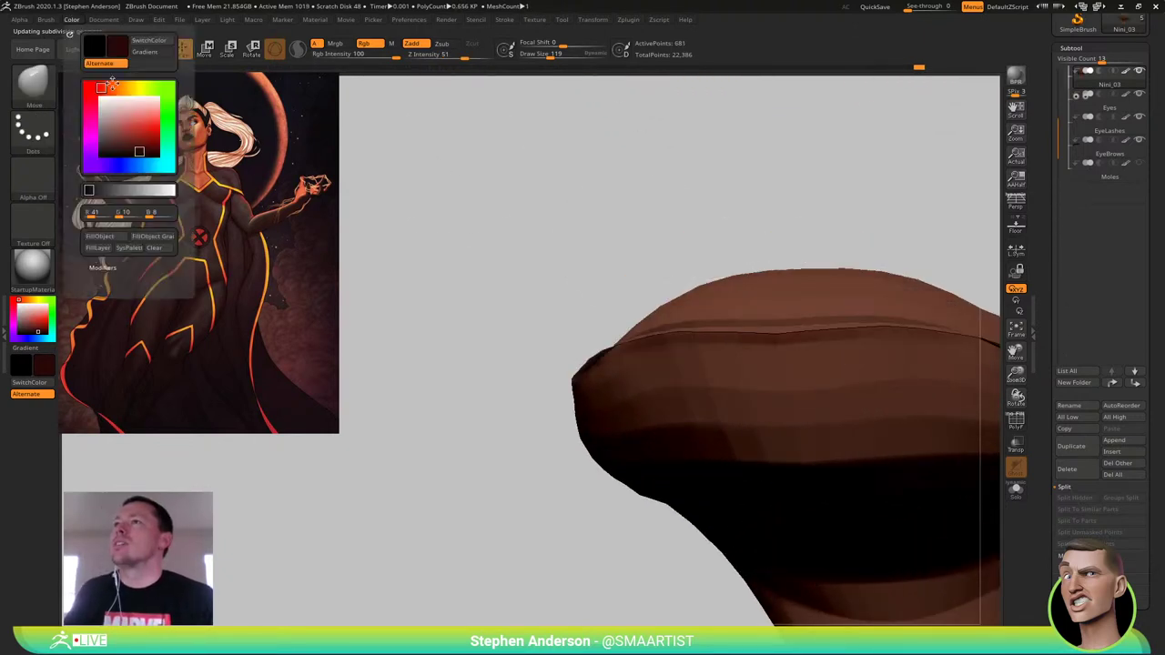
left_click(120, 236)
left_click(437, 259, "ctrl+shift")
right_click_drag(815, 408, 681, 304, "ctrl")
Compare the body at the lower and higher subdivision levels, leaving it at the higher one, and check the filled lips
key("shift+d")
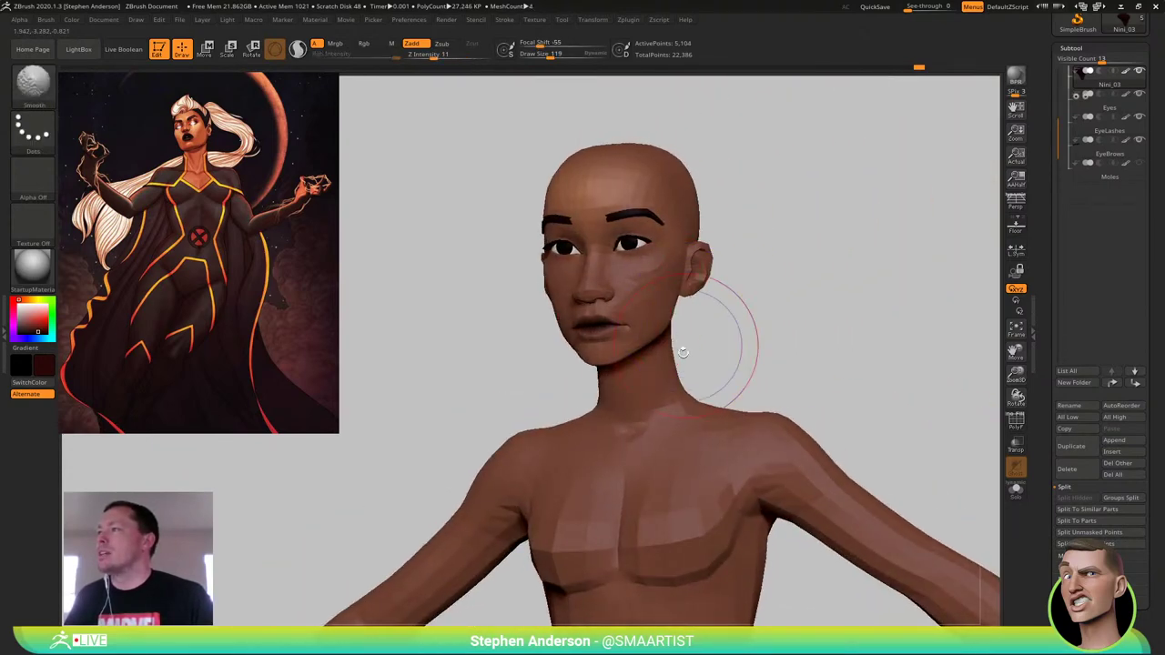
right_click_drag(670, 375, 698, 346, "ctrl")
key("d")
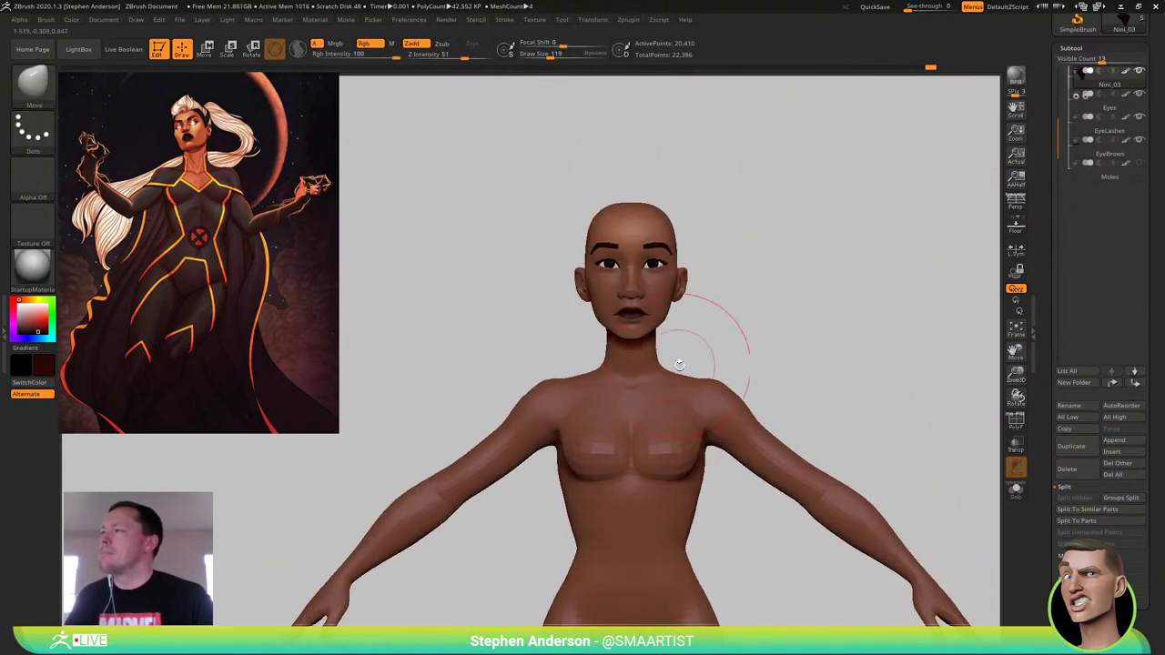
right_click_drag(710, 404, 663, 410, "alt")
key("ctrl+z")
key("ctrl+z")
key("ctrl+z")
key("ctrl+z")
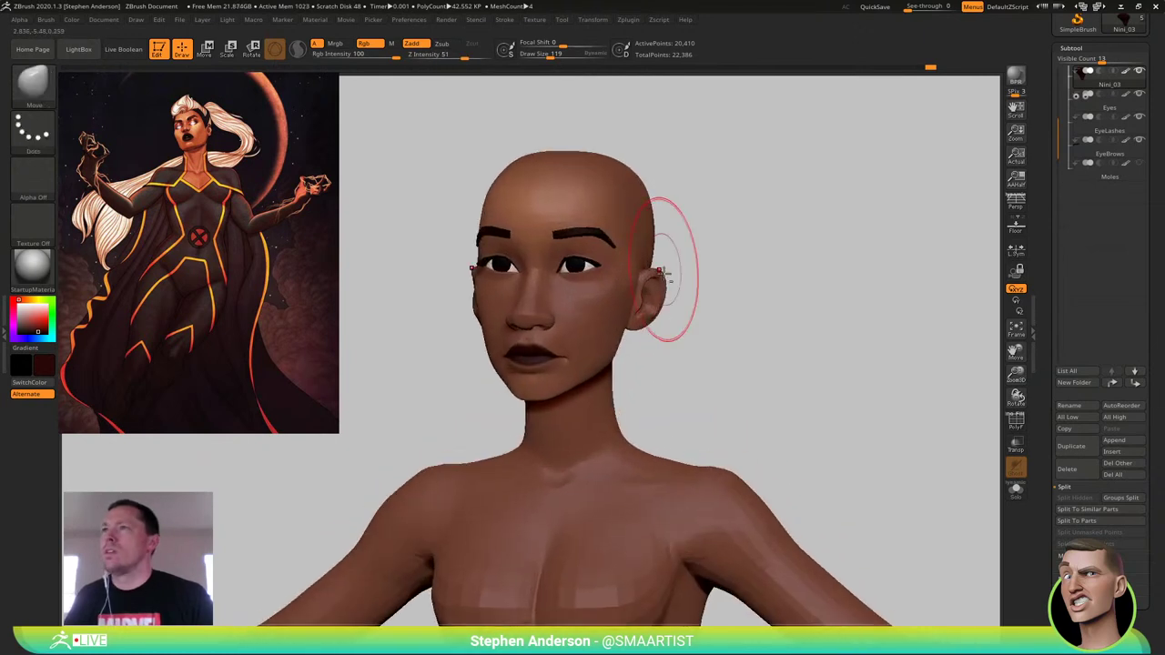
right_click_drag(633, 328, 721, 365, "ctrl")
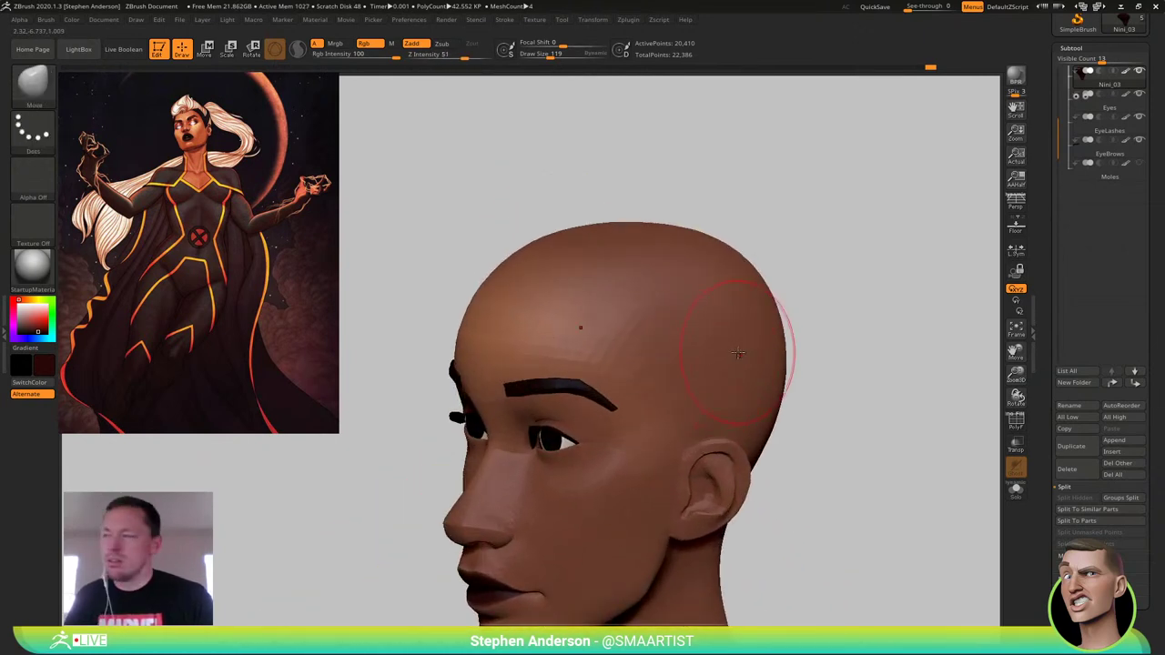
Raise the EyeBrows subtool to subdivision level 2 with the polyframe shown
left_click(1106, 157)
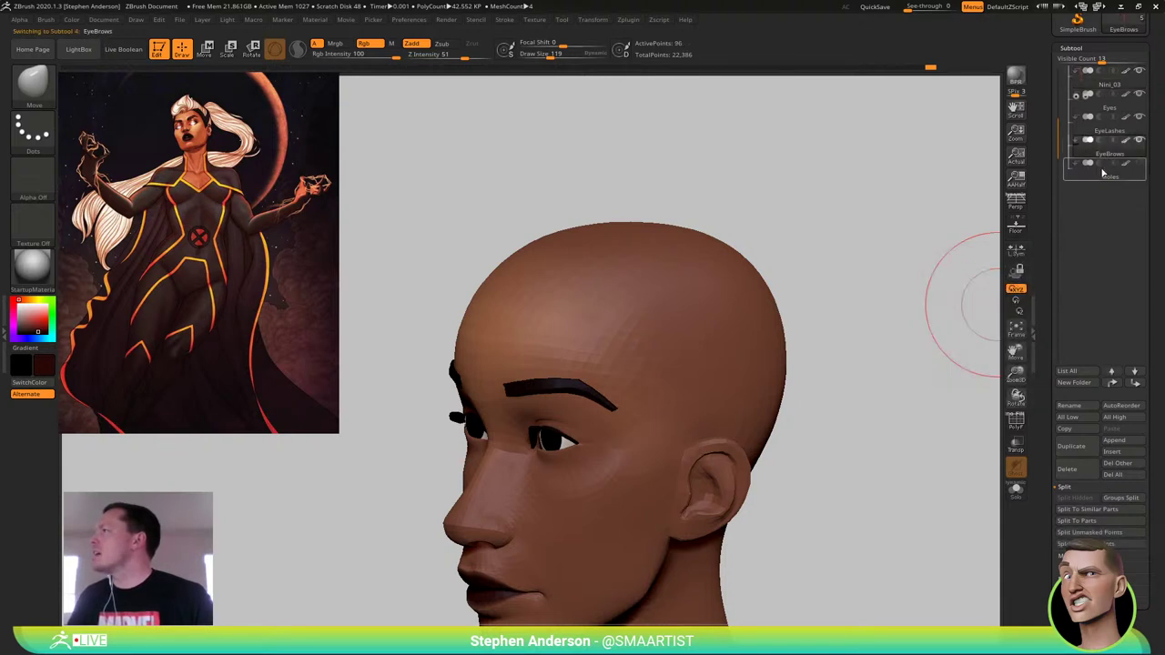
key("shift+f")
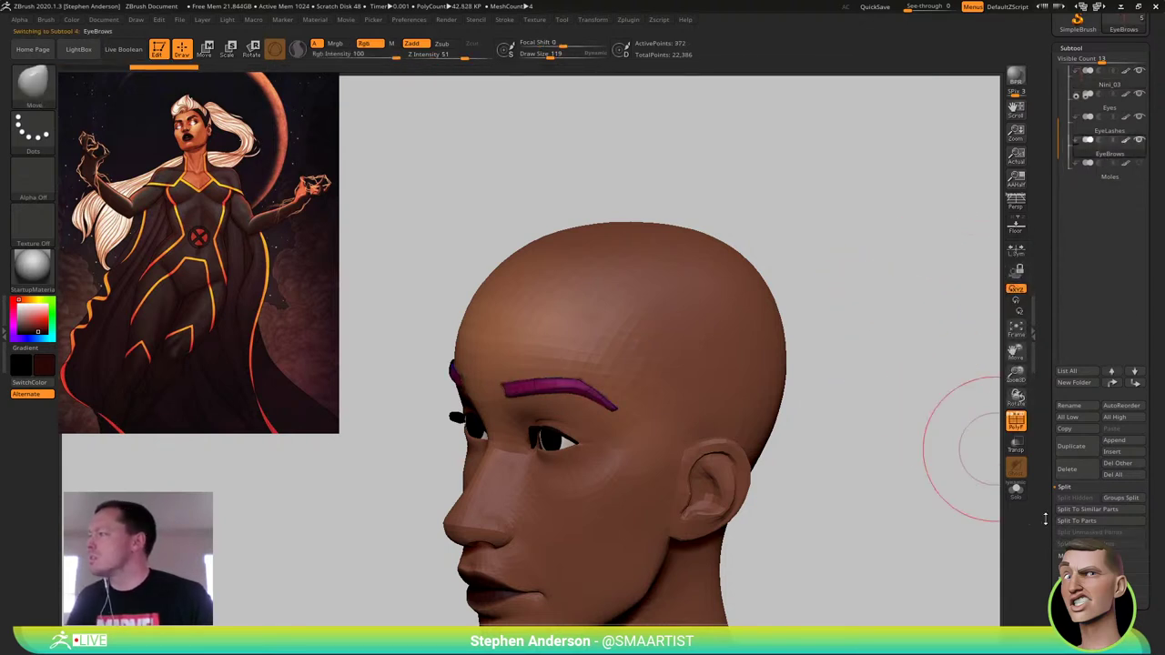
left_click(1071, 48)
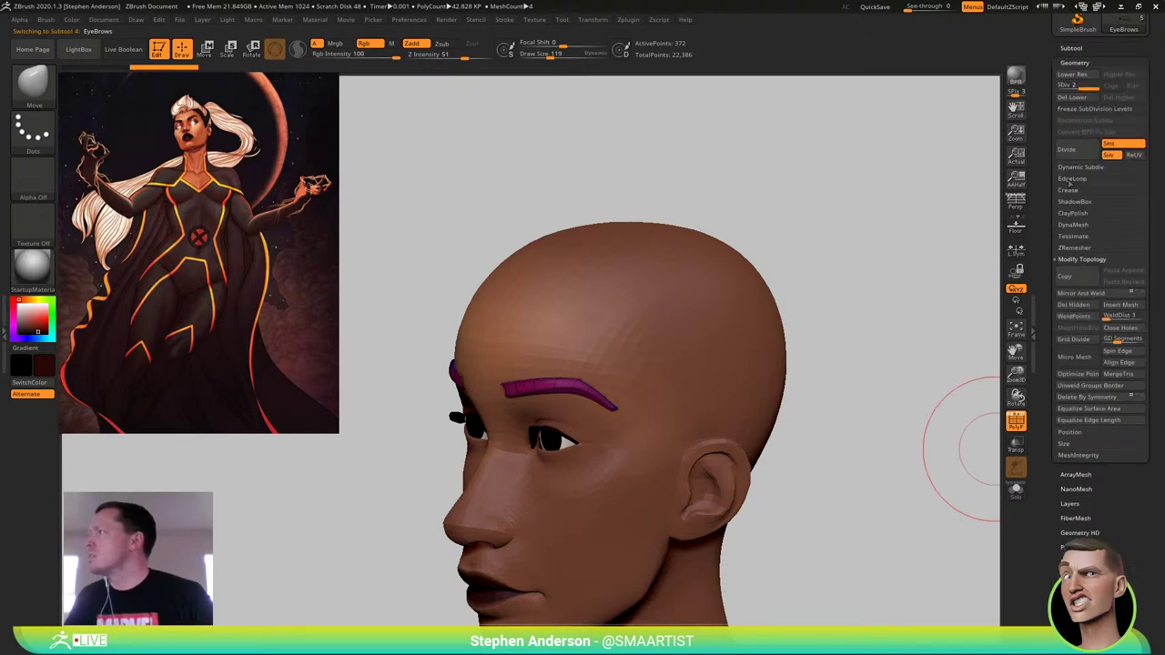
left_click(1072, 48)
Make EyeLashes the active subtool, and load the IMM Primitives brush with the PolySphere mesh
left_click(1110, 130)
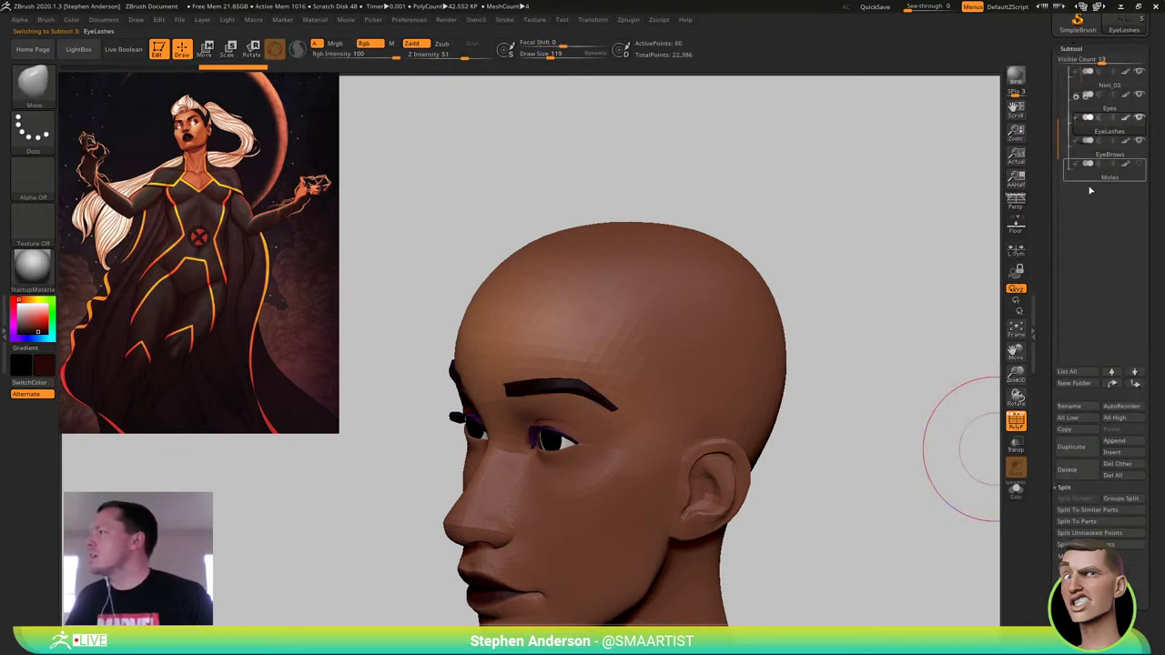
left_click(1071, 49)
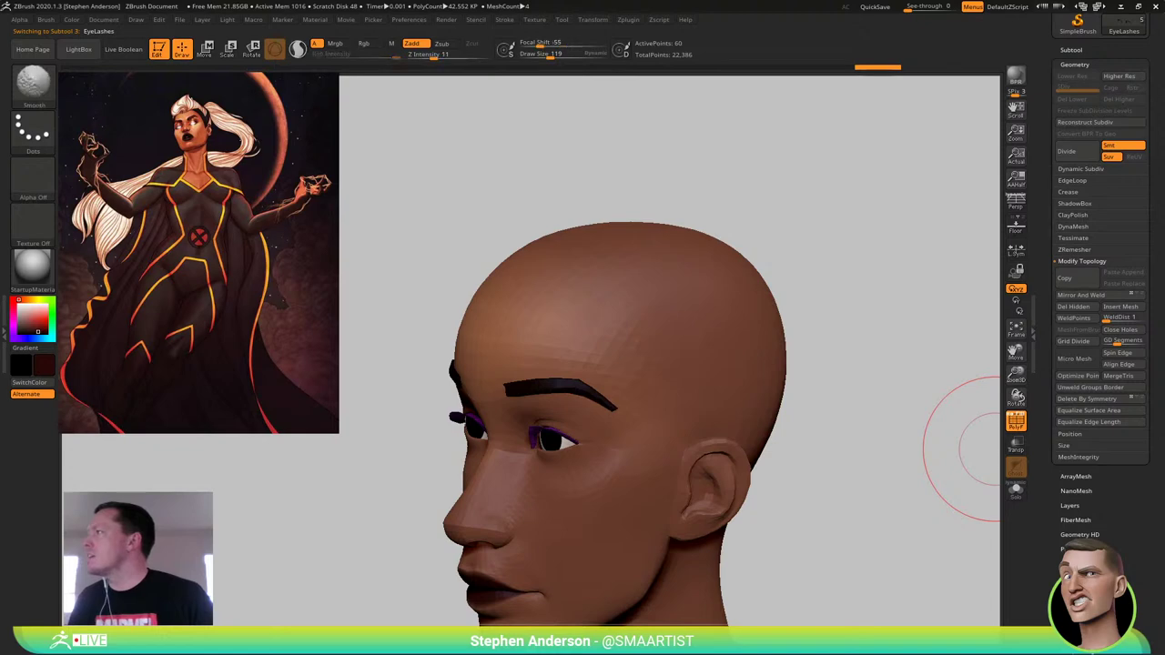
left_click_drag(851, 304, 773, 305)
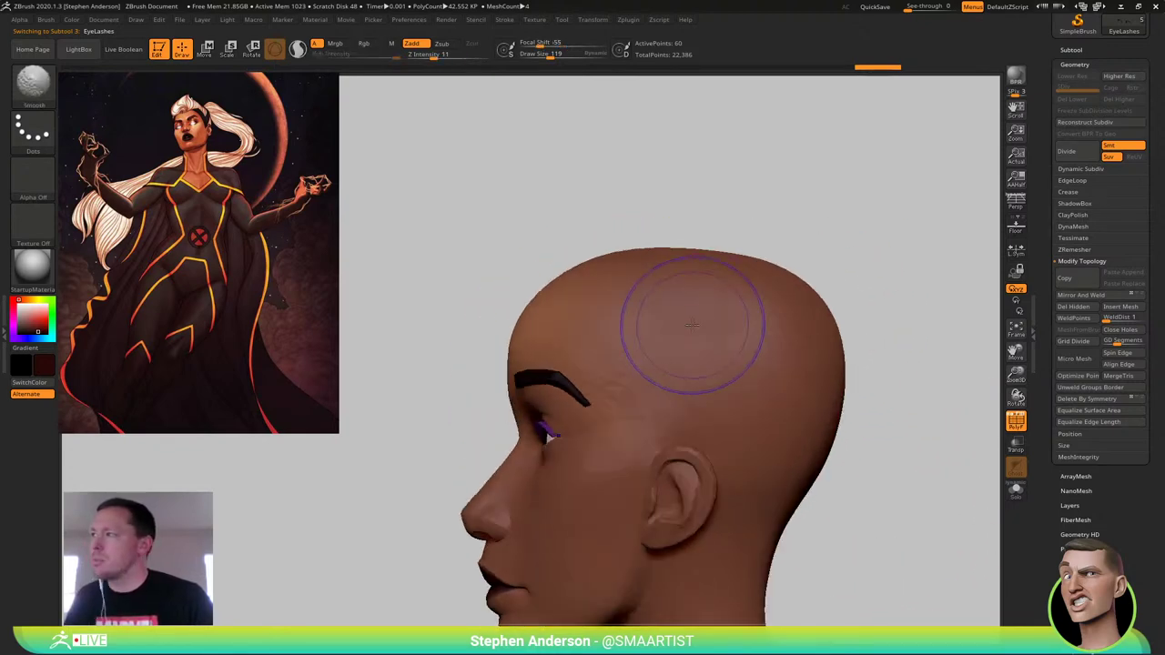
key("b")
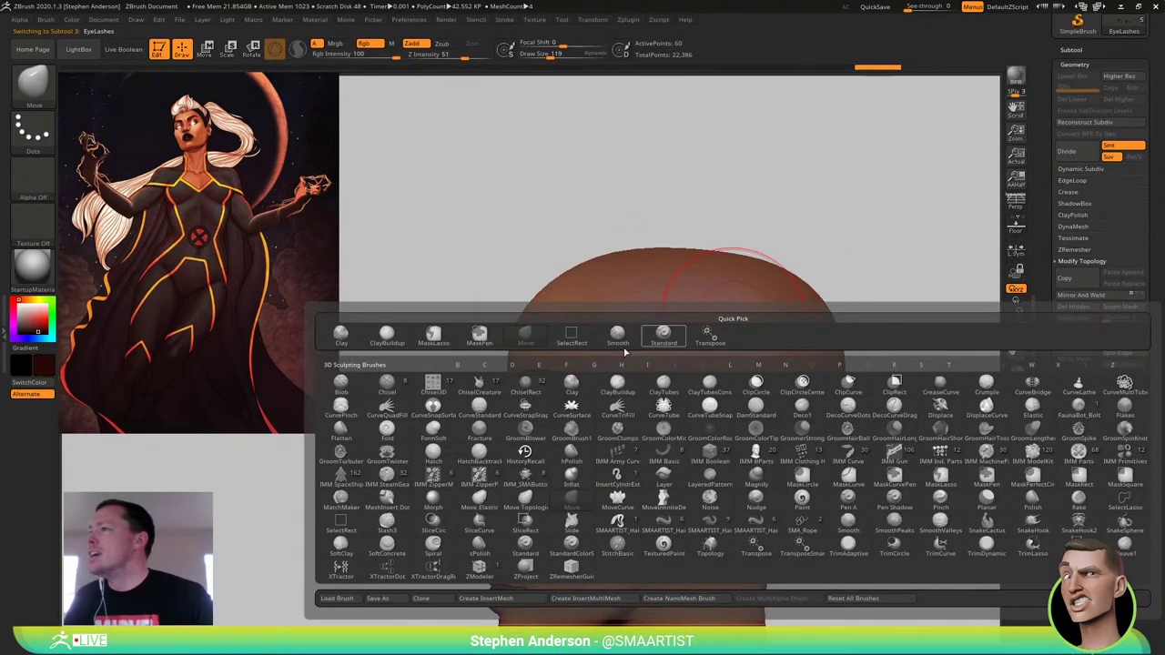
left_click(1125, 458)
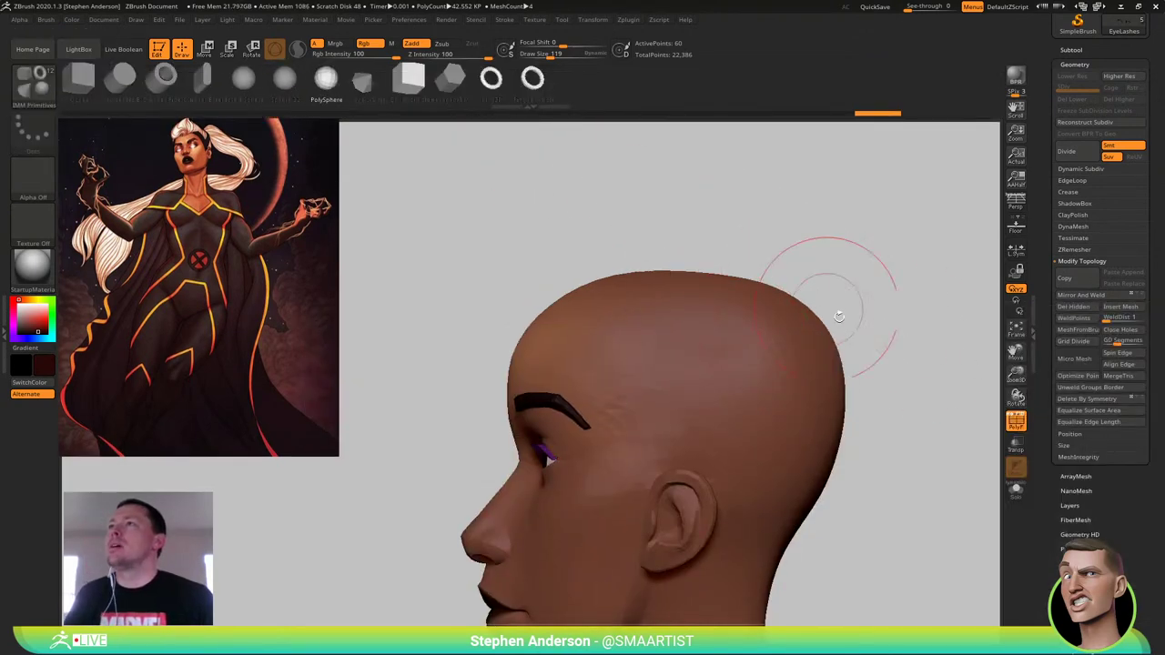
Insert a PolySphere centred on the upper back of the head, replacing a first insertion made from the side
left_click_drag(839, 317, 779, 336)
left_click_drag(697, 316, 719, 398)
key("ctrl+z")
right_click_drag(801, 329, 755, 345, "shift")
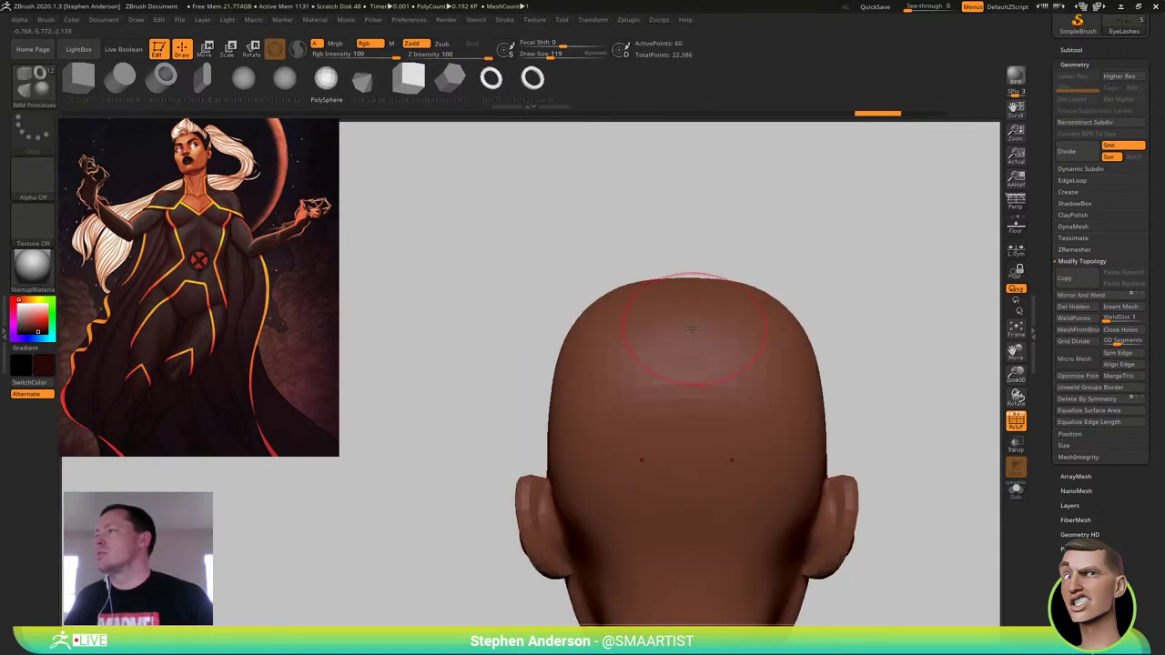
left_click_drag(686, 325, 696, 428)
Rotate, scale and reposition the inserted sphere with the gizmo so it covers the crown of the skull
right_click_drag(699, 427, 777, 408)
key("e")
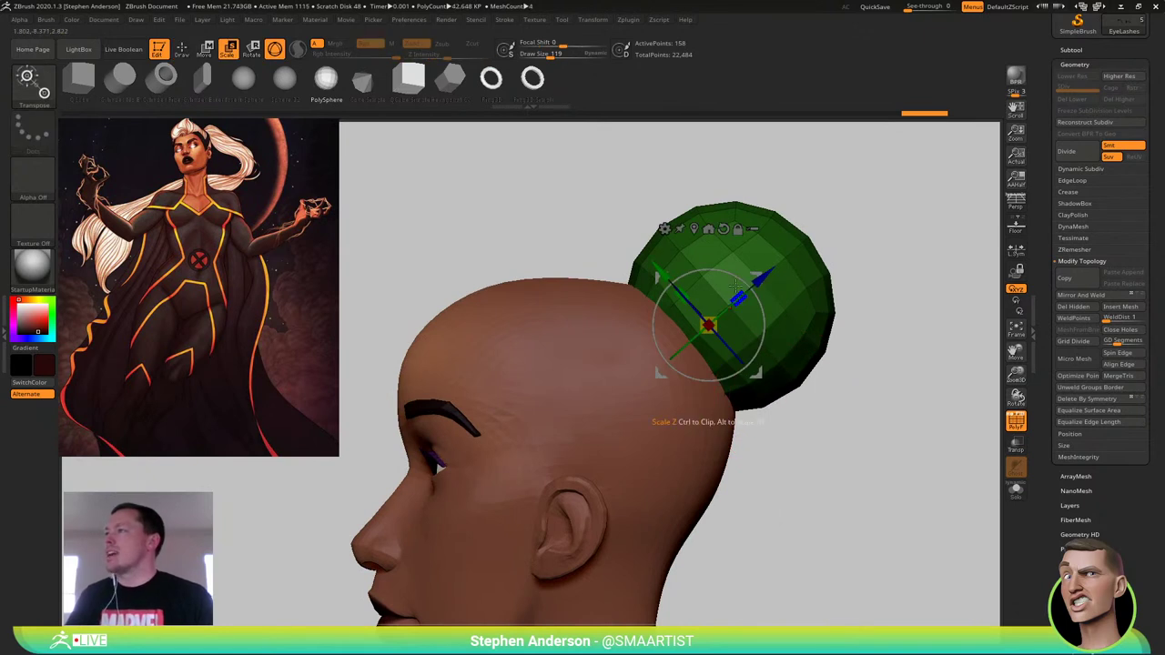
left_click_drag(735, 276, 693, 275)
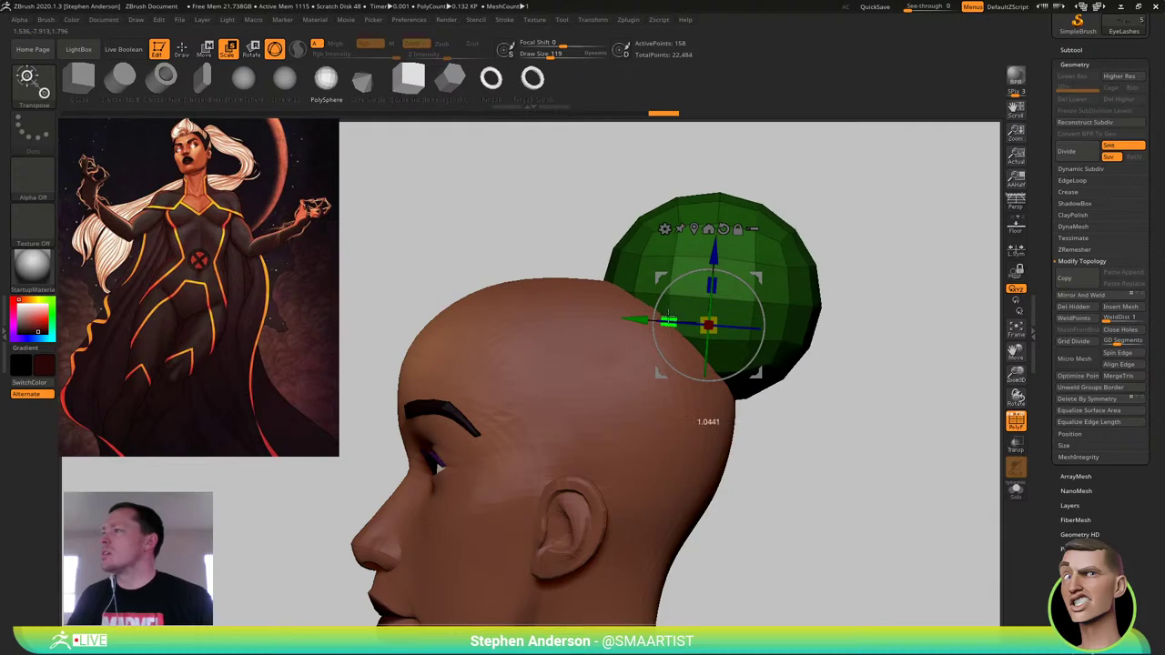
left_click_drag(669, 316, 634, 314)
left_click_drag(754, 276, 626, 283)
Shape the sphere into a hair cap around the skull with the Move brush at draw size 384, and hide the polyframe
key("b")
key("m")
key("v")
right_click_drag(663, 283, 599, 293)
key("s")
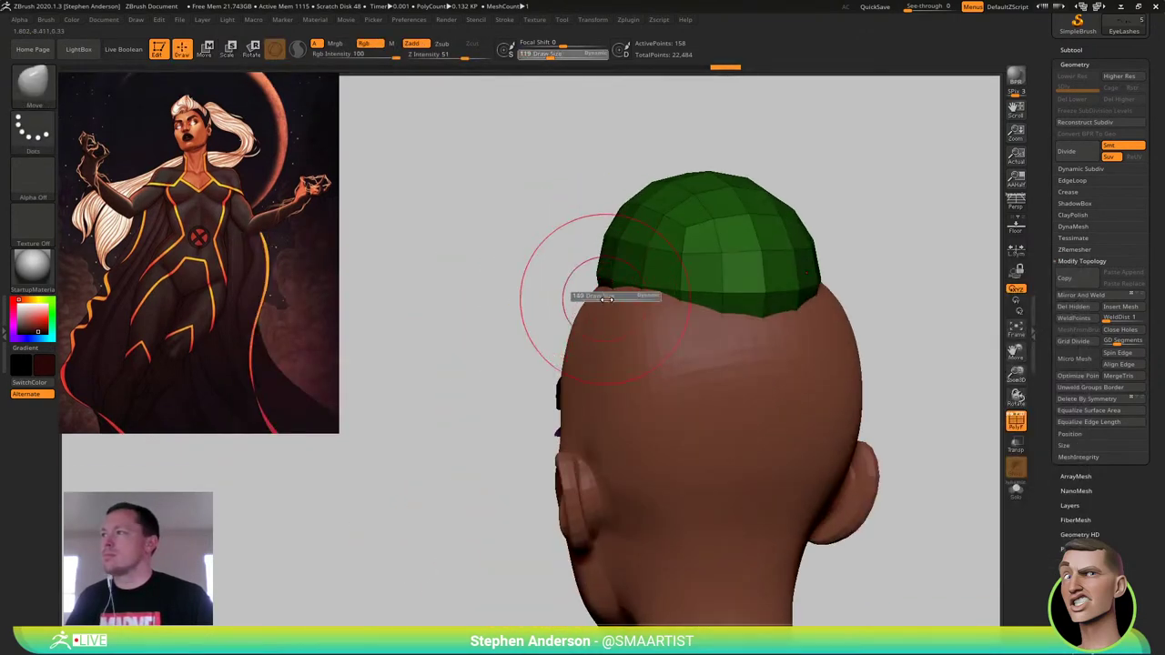
mouse_move(599, 293)
left_mouse_down()
mouse_move(620, 299)
mouse_move(562, 334)
left_mouse_up()
right_click_drag(601, 328, 686, 336)
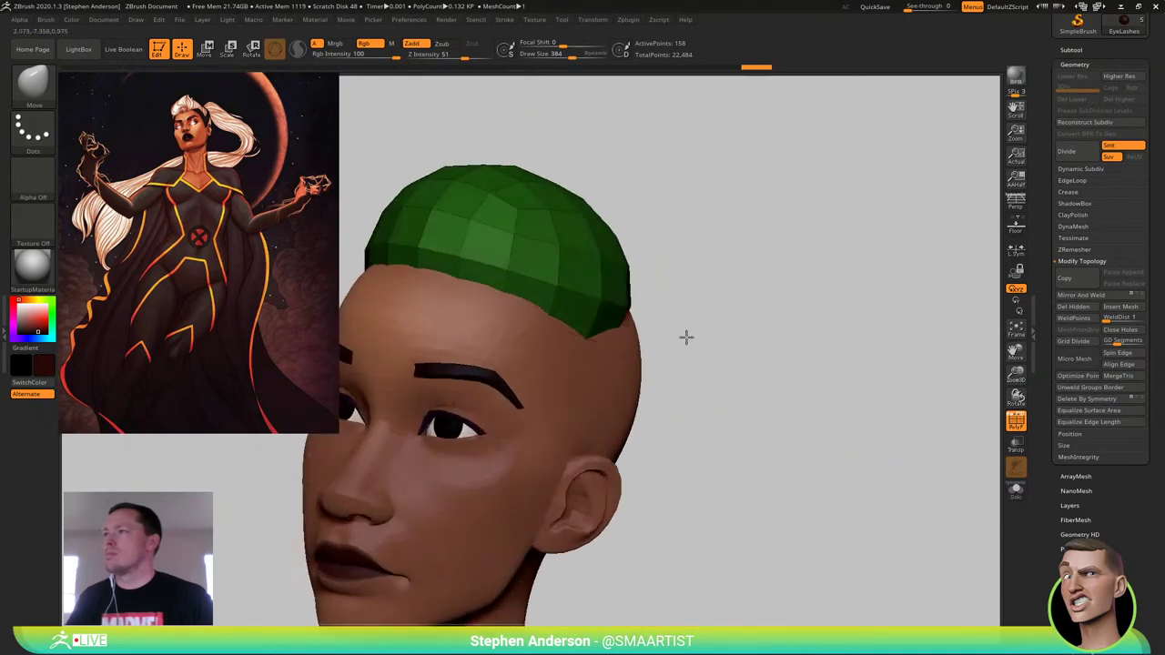
right_click_drag(519, 296, 564, 304)
mouse_move(547, 208)
right_mouse_down("alt")
mouse_move(559, 361)
mouse_move(482, 375)
mouse_move(838, 331)
mouse_move(828, 306)
right_mouse_up("alt")
left_click_drag(686, 299, 704, 338)
mouse_move(683, 348)
right_mouse_down("alt")
mouse_move(740, 331)
mouse_move(717, 363)
mouse_move(785, 354)
mouse_move(754, 288)
mouse_move(801, 291)
right_mouse_up("alt")
key("shift+f")
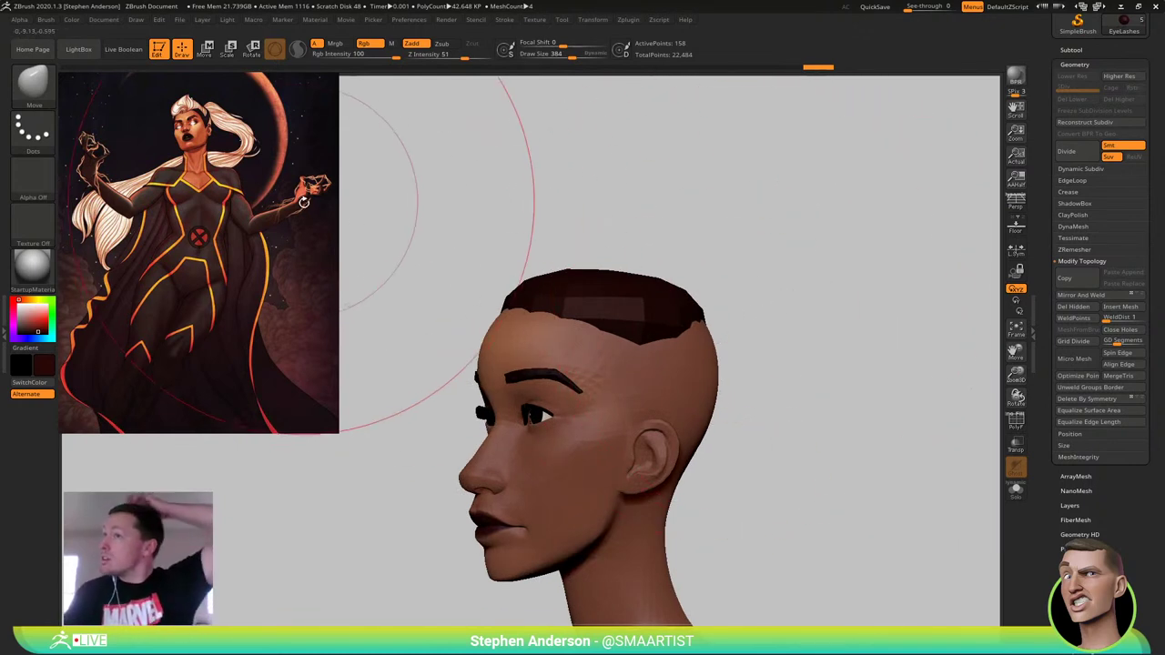
mouse_move(806, 383)
right_mouse_down()
mouse_move(847, 387)
mouse_move(803, 387)
right_mouse_up()
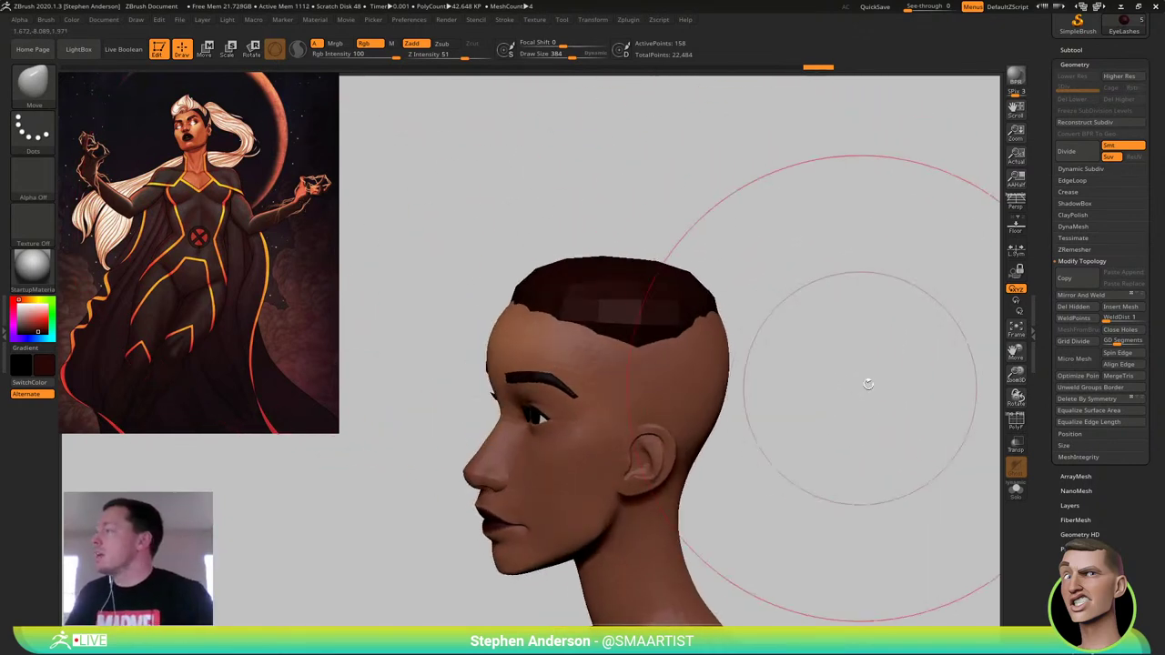
Split the unmasked hair cap off the EyeLashes into its own subtool, and place it last in the subtool order
left_click(1082, 52)
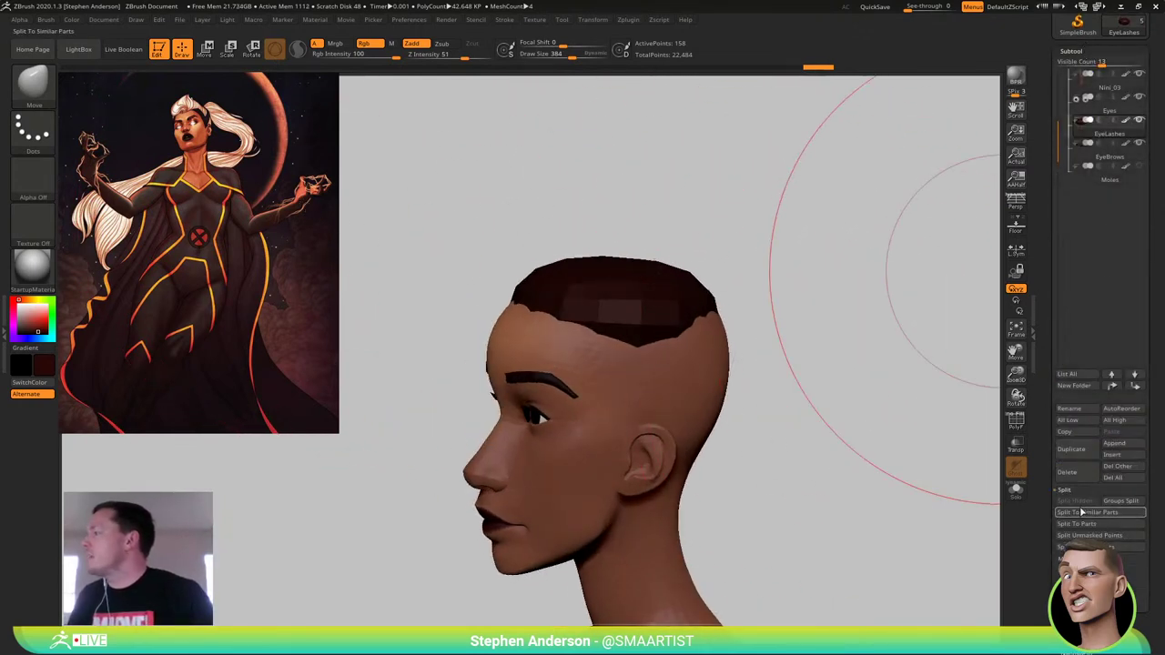
left_click(1096, 536)
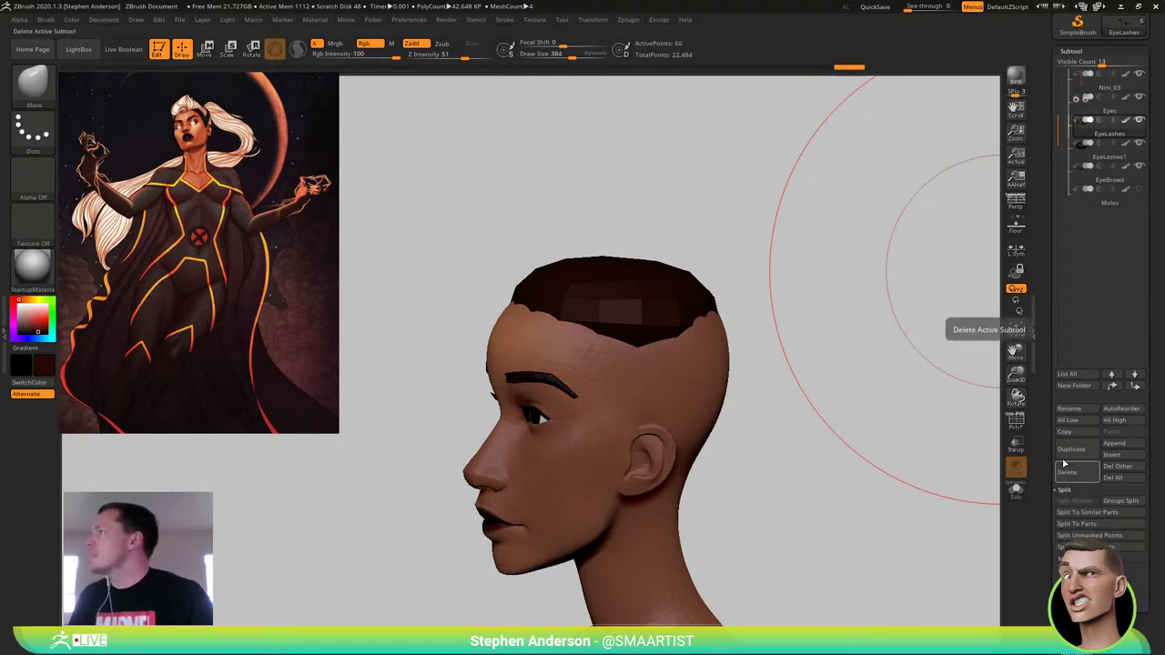
key("ctrl")
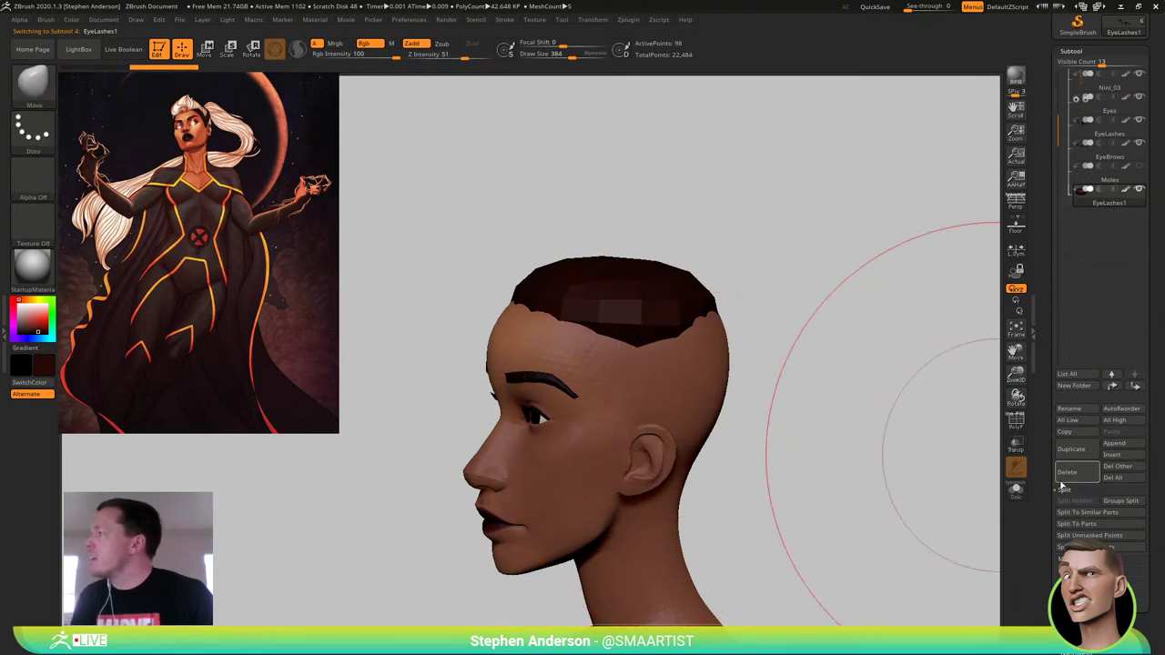
Rename the separated hair cap subtool as Hair
left_click(1077, 410)
type("Hair")
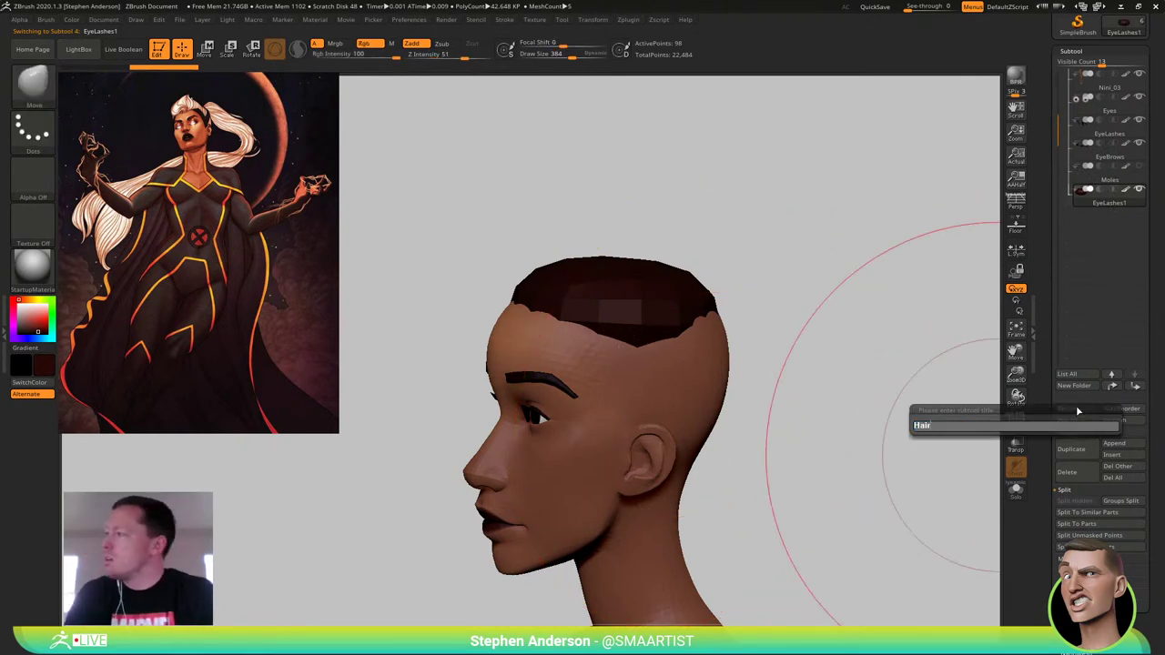
key("Return")
type("Hair")
key("Return")
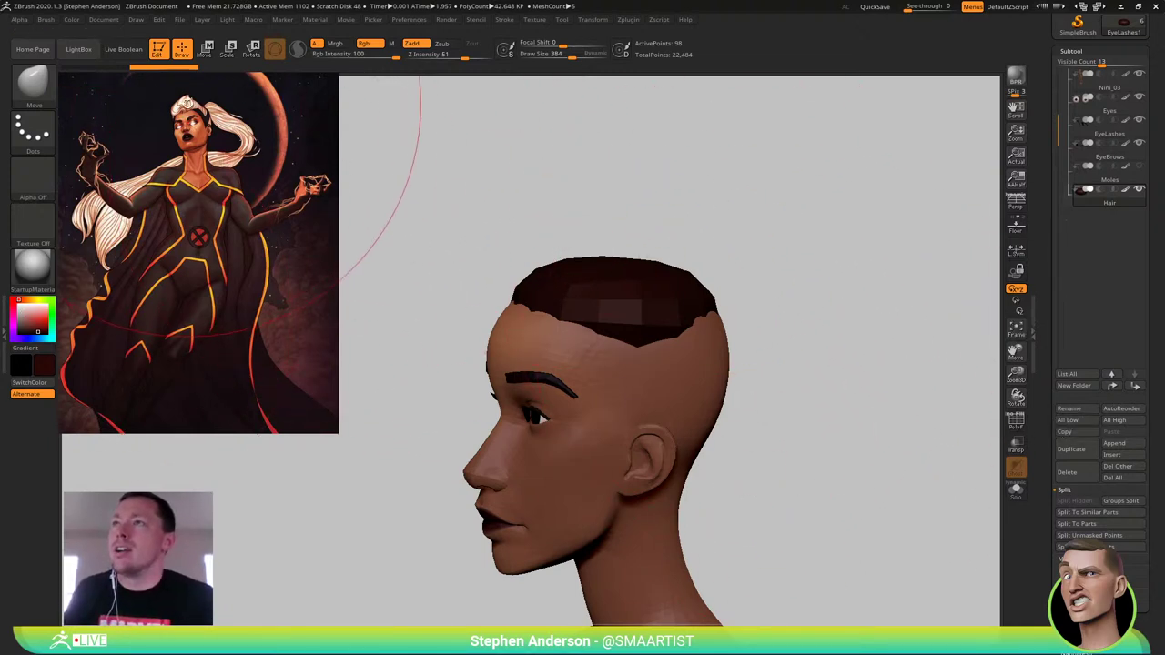
Sample the pale cream hair colour from the Spotlight reference, and fill the Hair subtool with it
key("z")
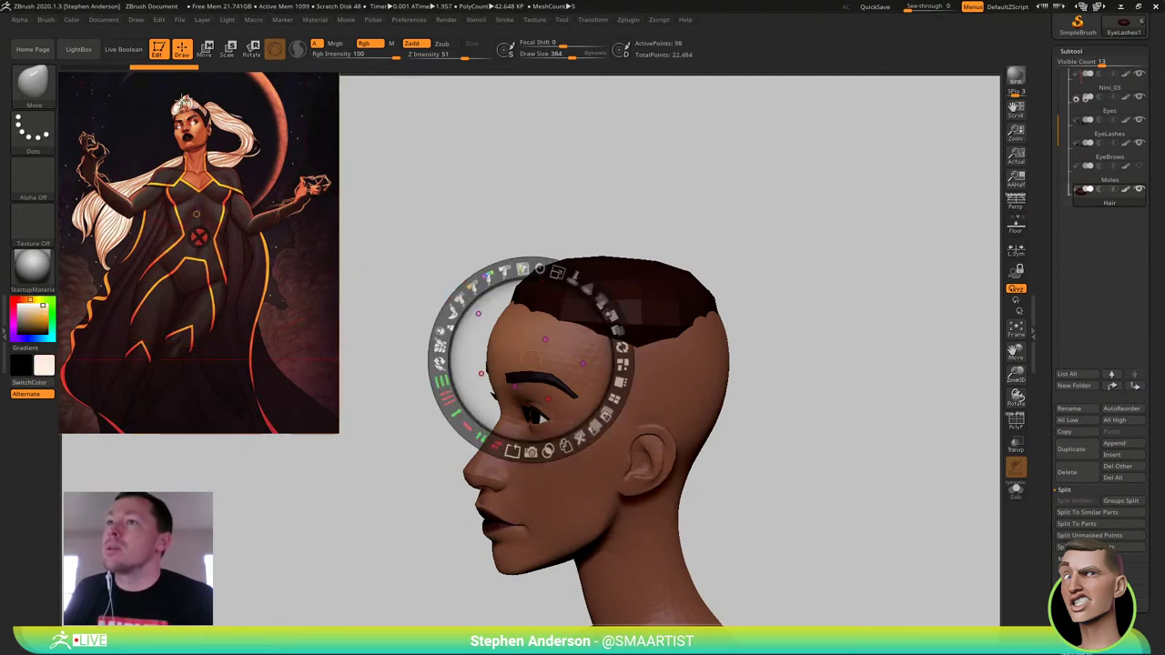
key("z")
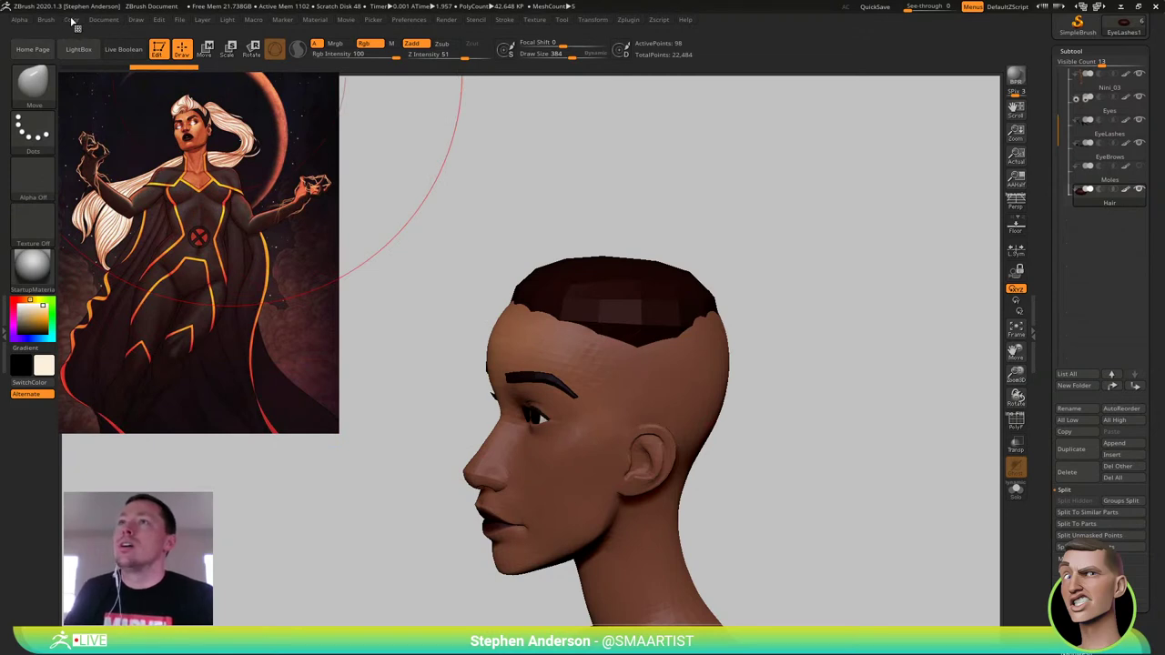
key("d")
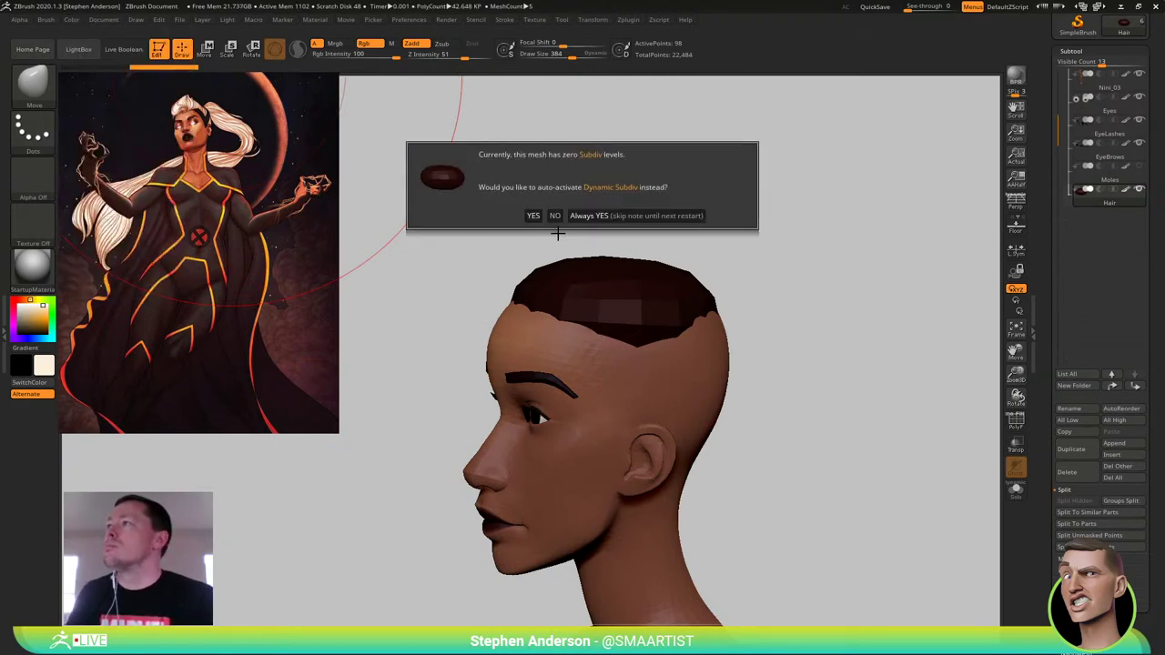
left_click(553, 215)
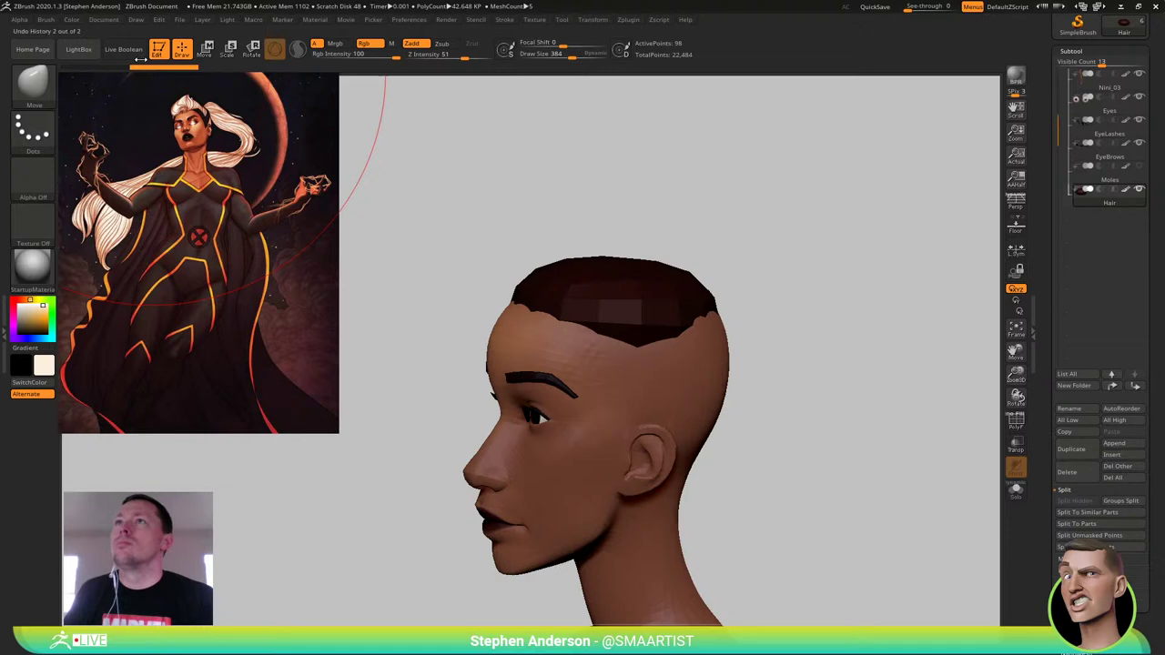
left_click(71, 19)
left_click(107, 239)
right_click_drag(865, 385, 822, 335)
right_click_drag(822, 335, 857, 301)
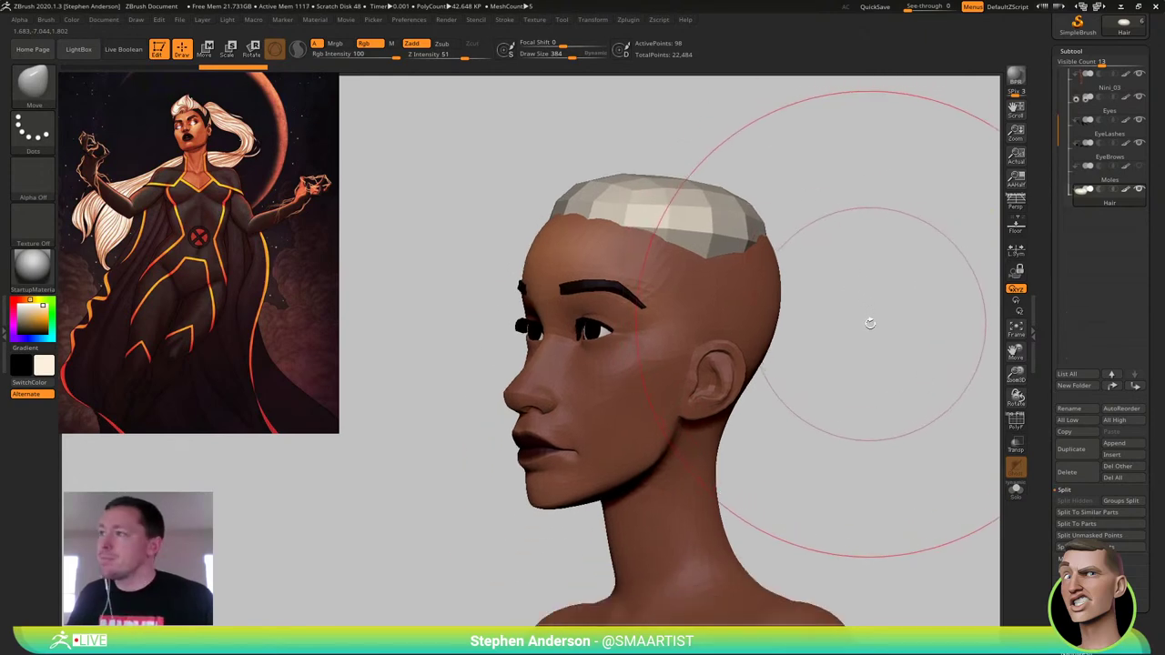
Select the Eyes subtool, solo it, and isolate the dark iris polygroup of both eyes
key("n")
left_click(761, 362)
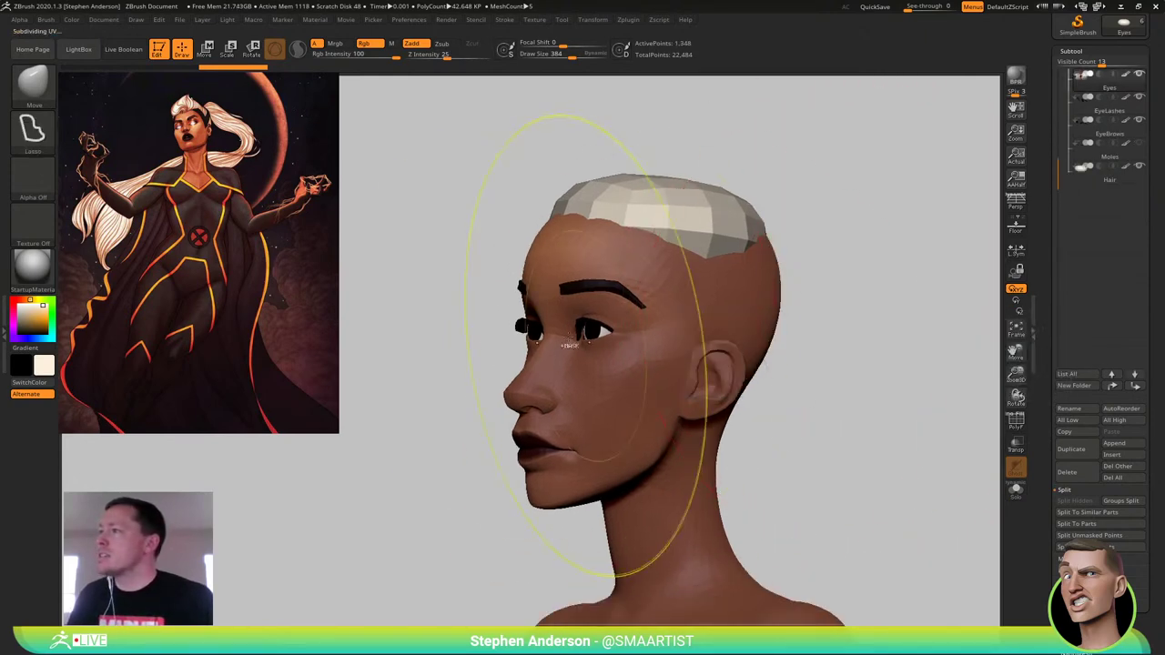
right_click_drag(592, 342, 726, 393, "ctrl")
key("shift+f")
left_click(1016, 491)
mouse_move(588, 328)
right_mouse_down("alt")
mouse_move(682, 349)
mouse_move(667, 340)
mouse_move(731, 322)
mouse_move(629, 358)
mouse_move(671, 351)
mouse_move(880, 378)
mouse_move(841, 367)
right_mouse_up("alt")
key("shift+f")
key("shift+f")
left_click(616, 359, "ctrl+shift")
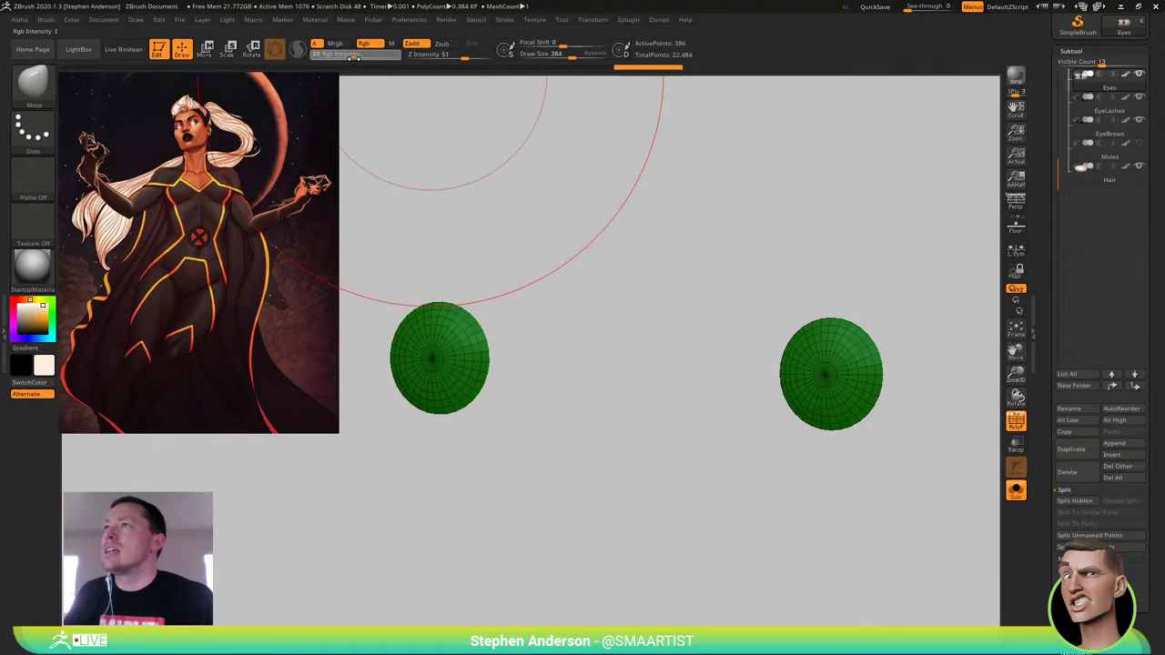
Hide the polyframe and fill the isolated irises repeatedly with the pale cream colour at RGB intensity 22
key("shift+f")
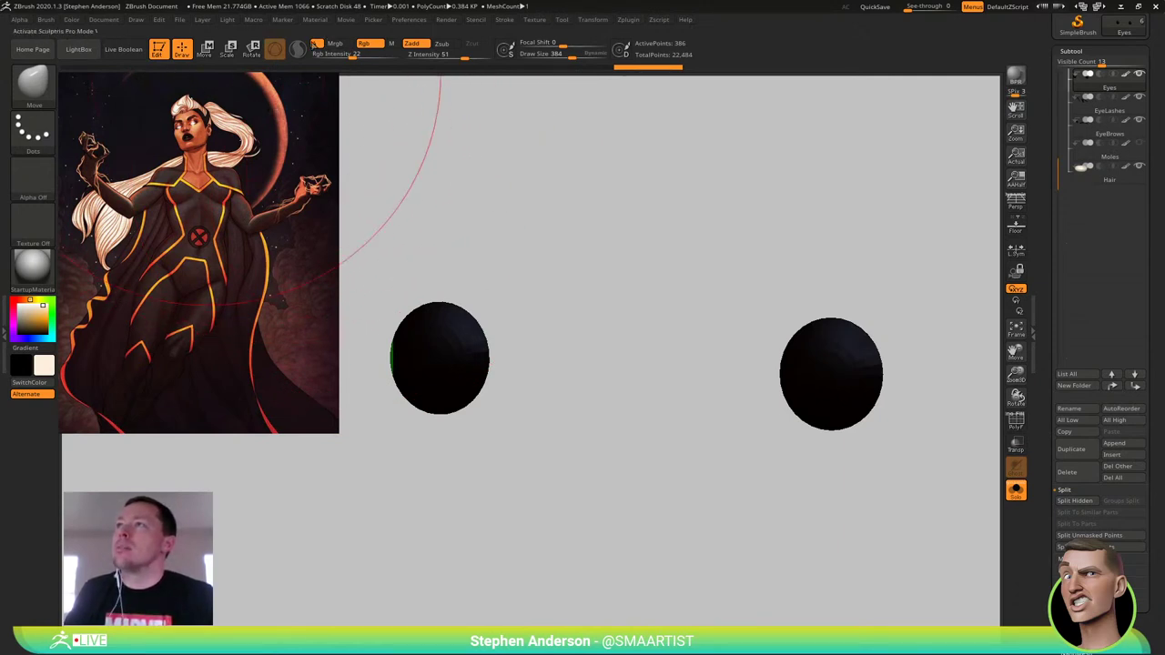
left_click(69, 20)
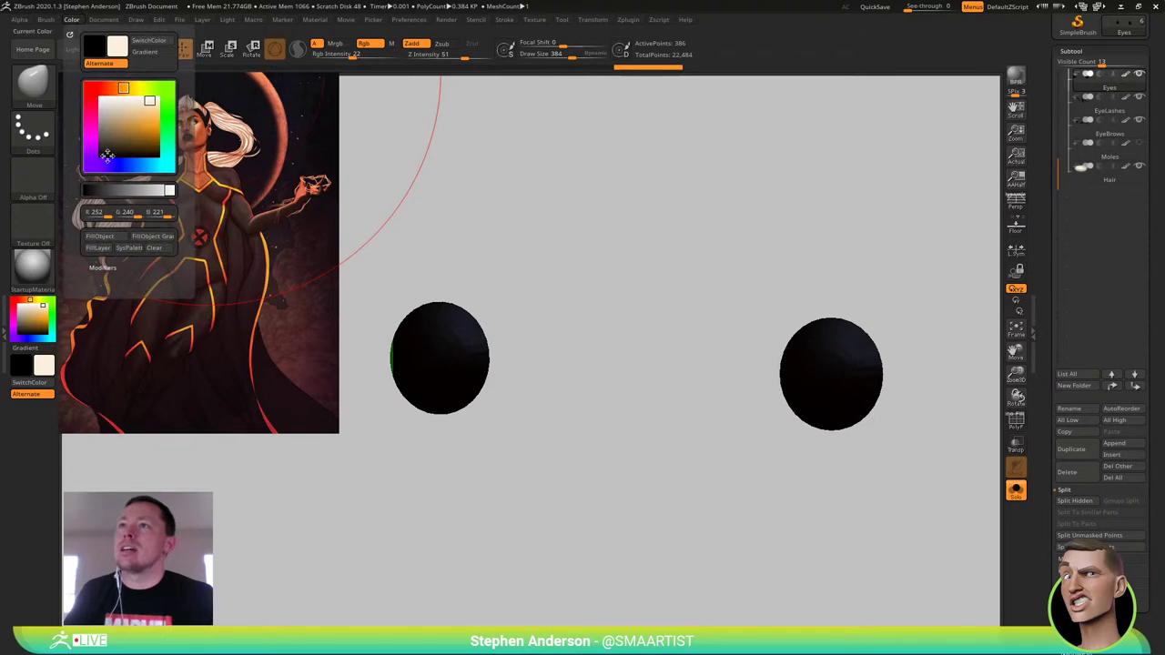
left_click(105, 238)
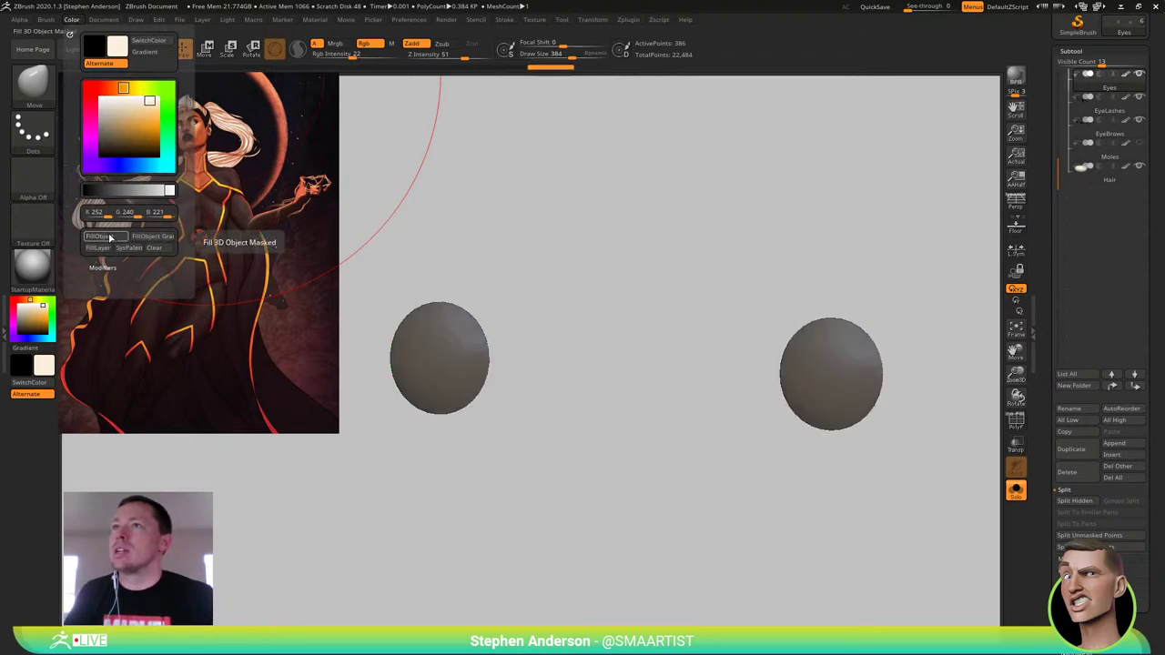
left_click(111, 238)
left_click(111, 239)
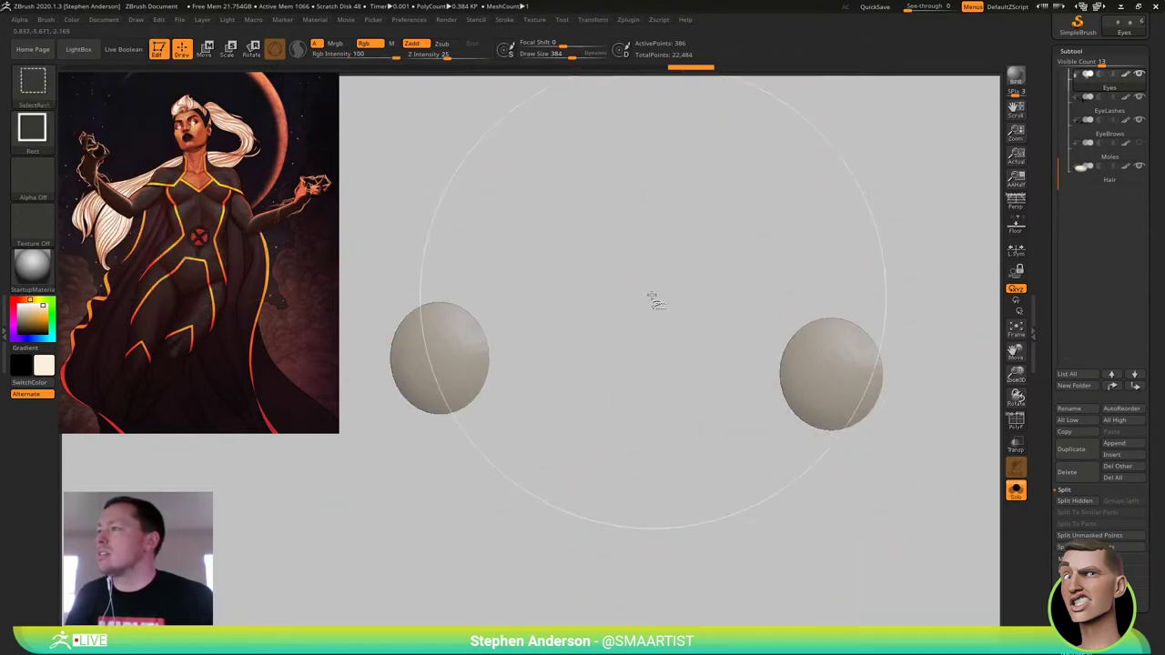
Show the hidden eyeball parts again, leave solo mode, and check the pale eyes from the front and side
left_click(652, 295, "ctrl+shift")
right_click_drag(637, 392, 569, 257, "ctrl")
right_click_drag(728, 365, 579, 361)
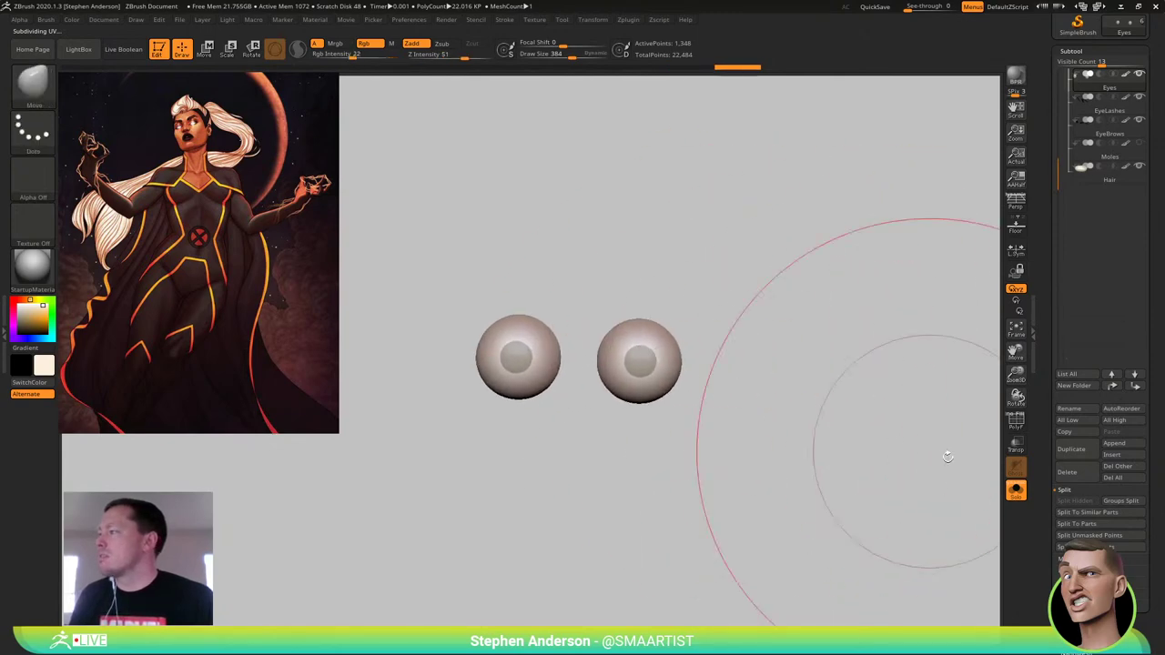
left_click(1015, 491)
right_click_drag(773, 344, 752, 342, "shift")
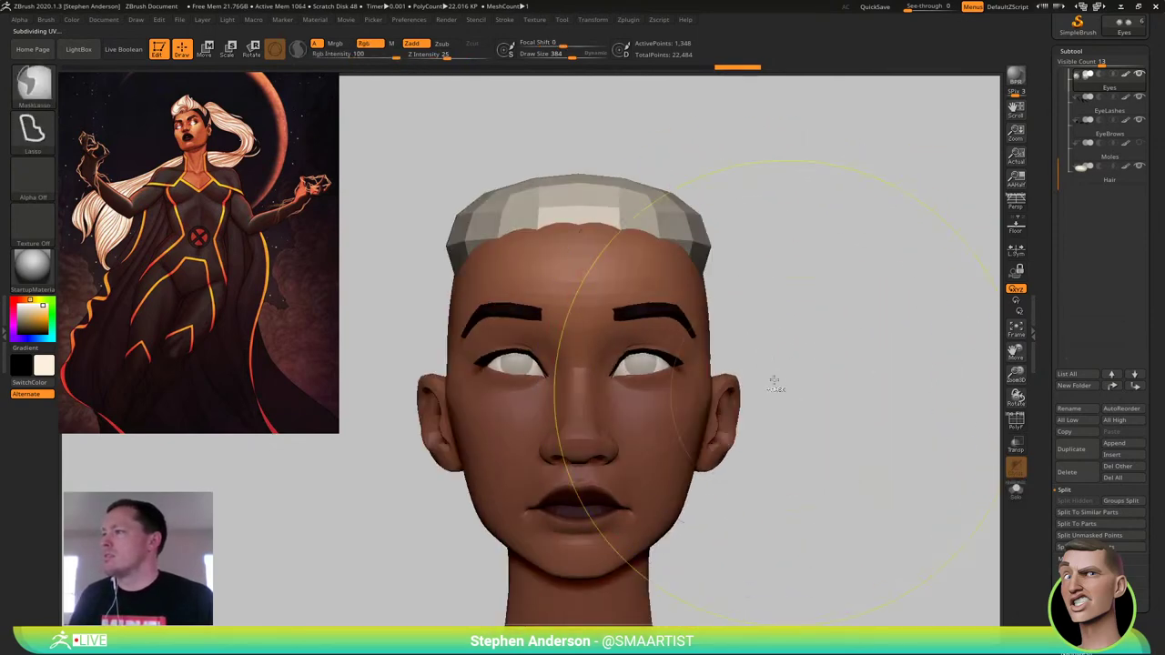
right_click_drag(773, 381, 728, 347, "ctrl")
right_click_drag(728, 347, 748, 373)
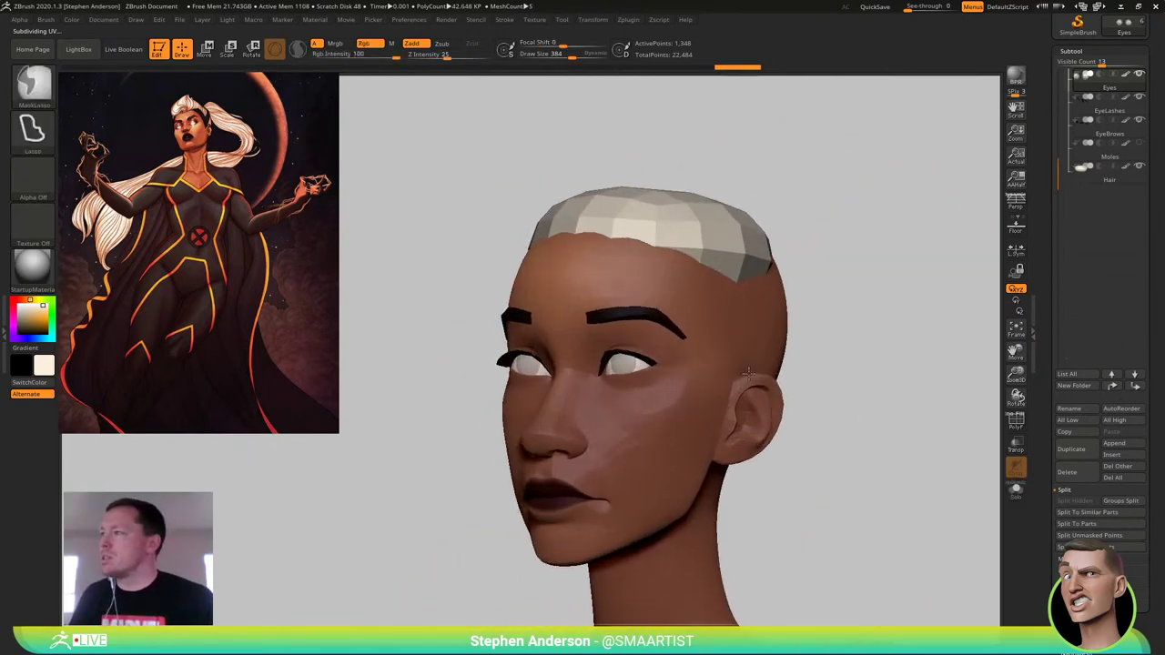
right_click_drag(755, 323, 722, 314)
Select the Hair subtool and move the cap's back down and its front forward over the forehead, using draw size 188 for the front
left_click(722, 226, "alt")
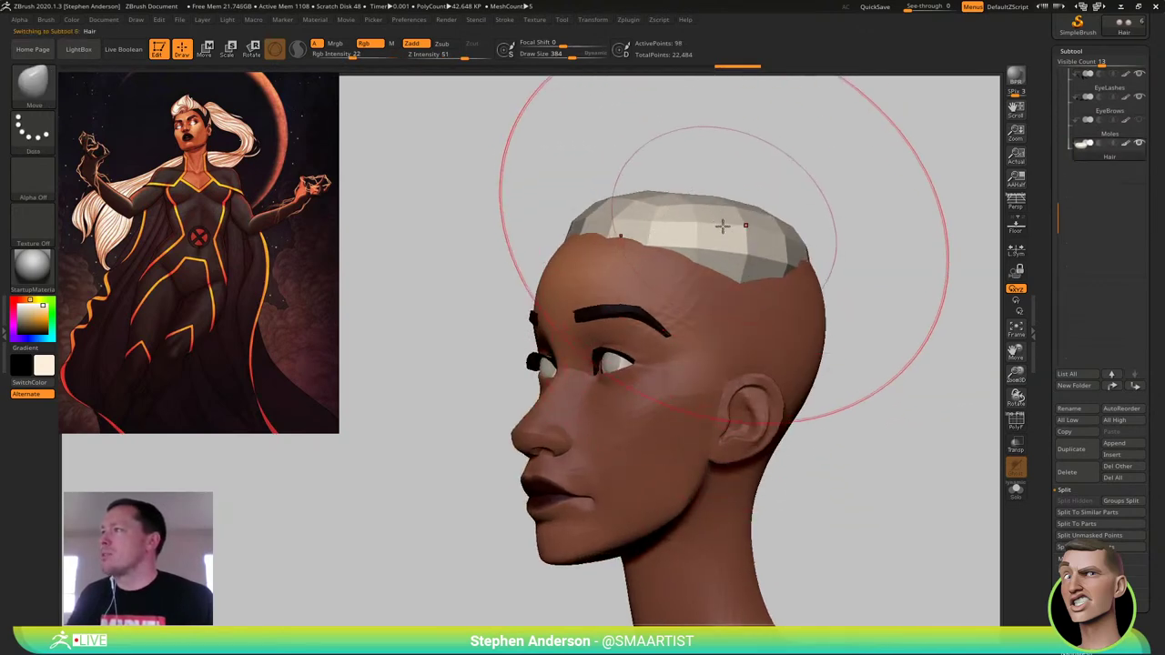
right_click_drag(722, 226, 759, 236)
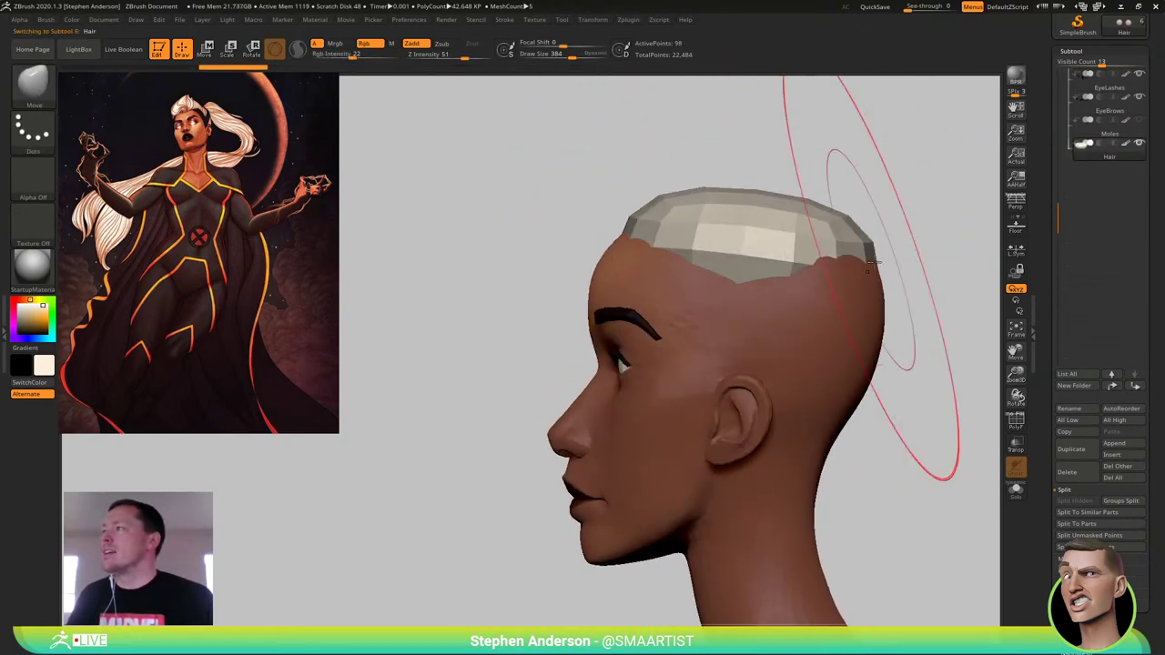
right_click_drag(871, 263, 713, 258, "alt")
key("s")
left_click(673, 308)
mouse_move(683, 310)
left_mouse_down()
mouse_move(716, 374)
mouse_move(708, 386)
left_mouse_up()
left_click_drag(695, 253, 702, 193)
key("s")
left_click_drag(544, 214, 379, 173)
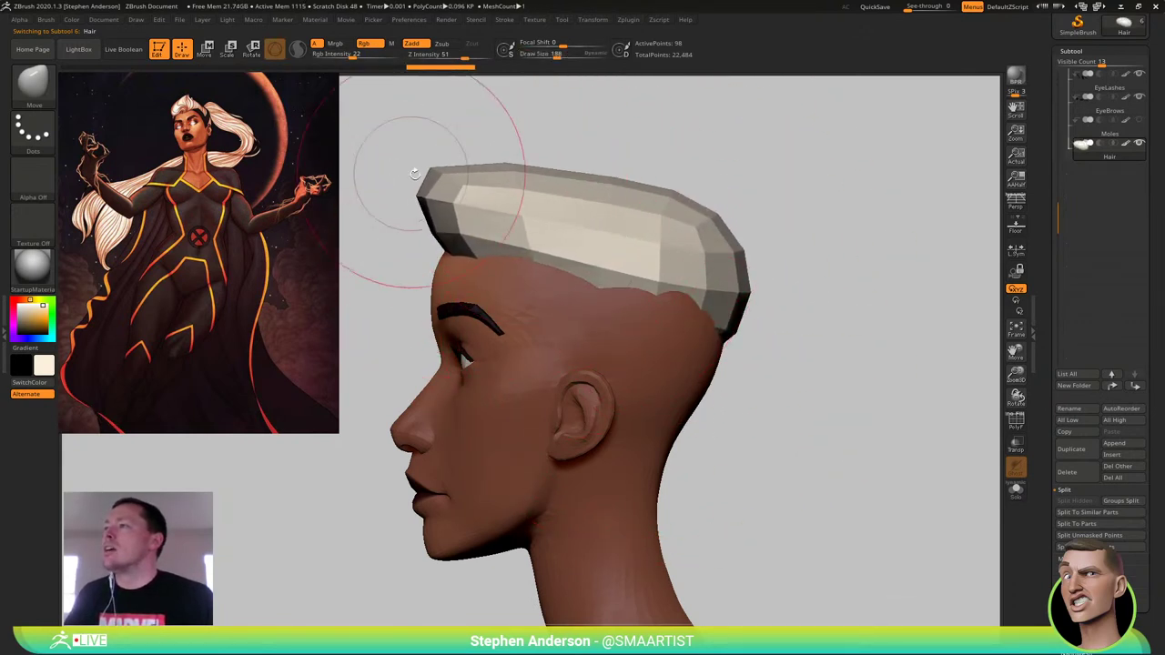
Move the crown and lower rear edge of the hair cap to build volume behind the ears
mouse_move(490, 231)
right_mouse_down("alt")
mouse_move(559, 266)
mouse_move(590, 255)
right_mouse_up("alt")
mouse_move(719, 243)
left_mouse_down()
mouse_move(698, 259)
mouse_move(714, 350)
mouse_move(564, 340)
left_mouse_up()
left_click_drag(724, 336, 723, 322)
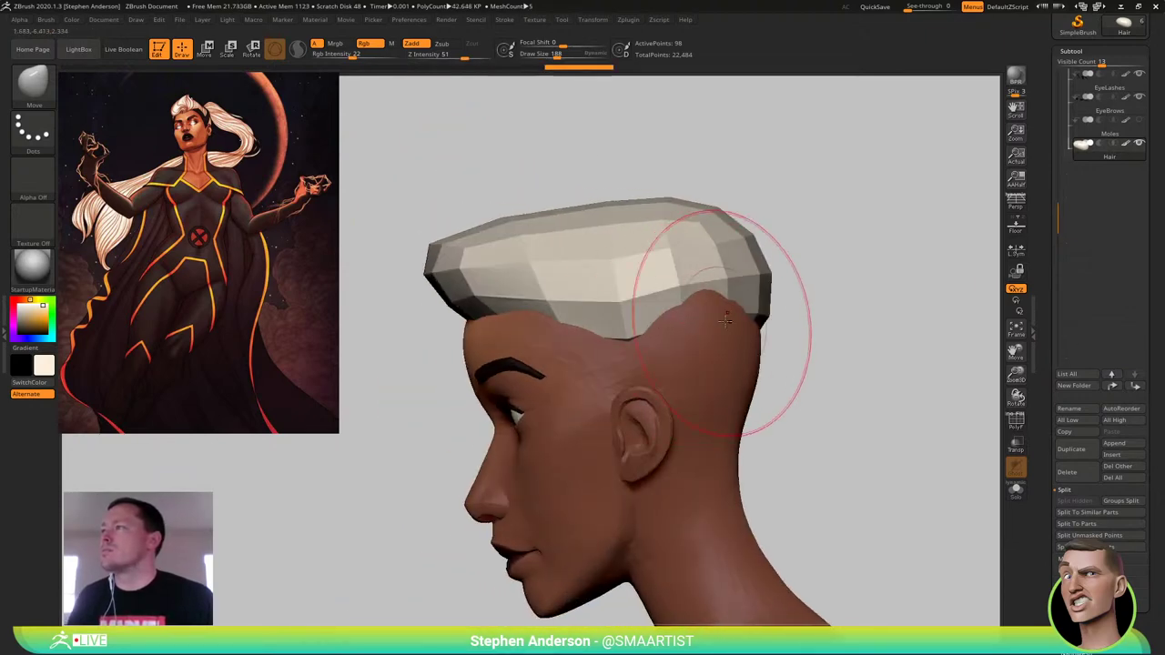
left_click_drag(846, 354, 636, 338)
left_click_drag(707, 328, 710, 317)
left_click_drag(637, 344, 750, 353)
Pull the hair's rear lower edge down and outward to cover the exposed scalp behind the ears
right_click_drag(750, 353, 768, 361)
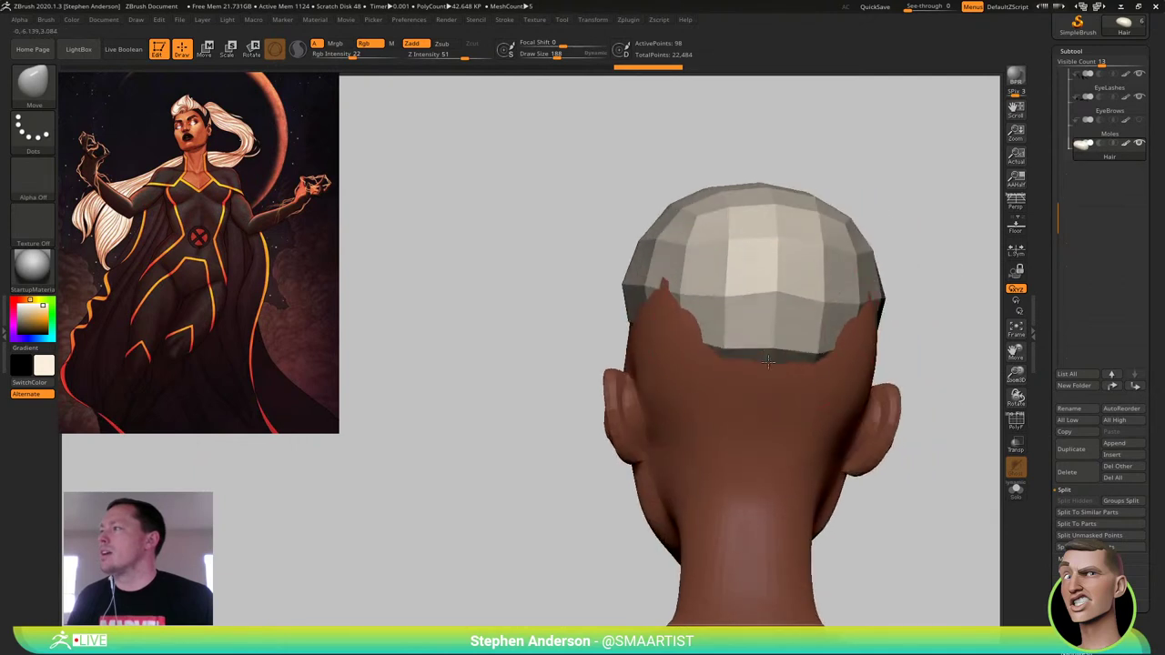
left_click_drag(666, 331, 619, 335)
right_click_drag(628, 314, 703, 329)
left_click_drag(703, 330, 694, 320)
right_click_drag(693, 324, 616, 355)
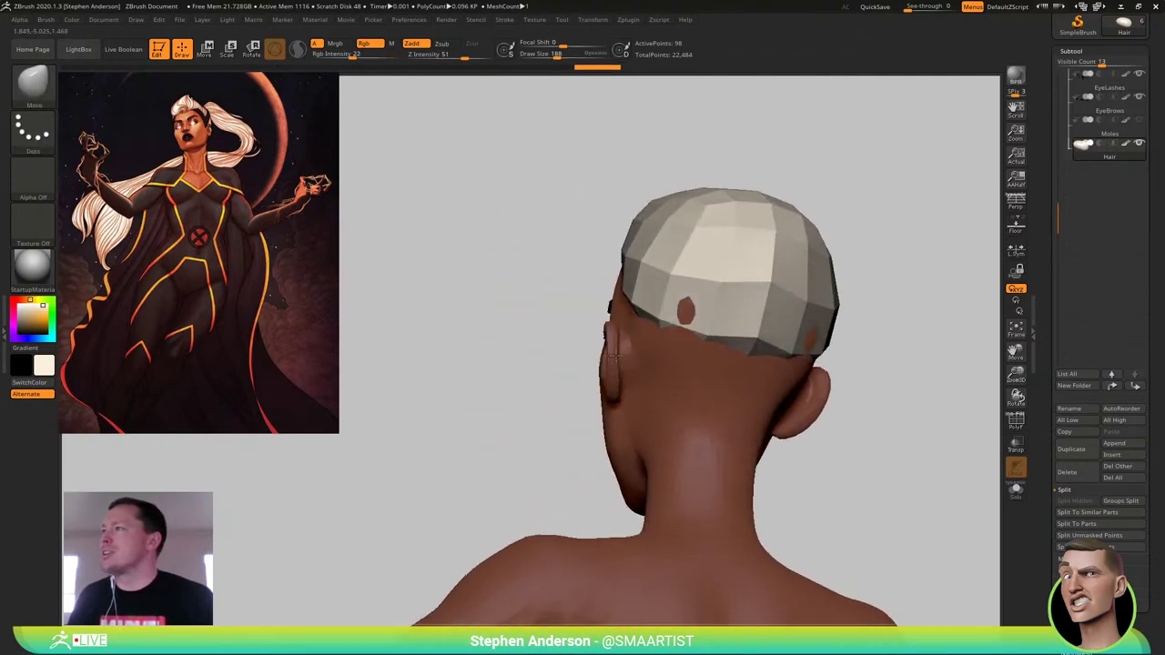
mouse_move(754, 325)
left_mouse_down()
mouse_move(743, 351)
mouse_move(762, 323)
left_mouse_up()
Adjust the lower side of the hair behind the ear with the Move brush at draw sizes 104 and 146
key("s")
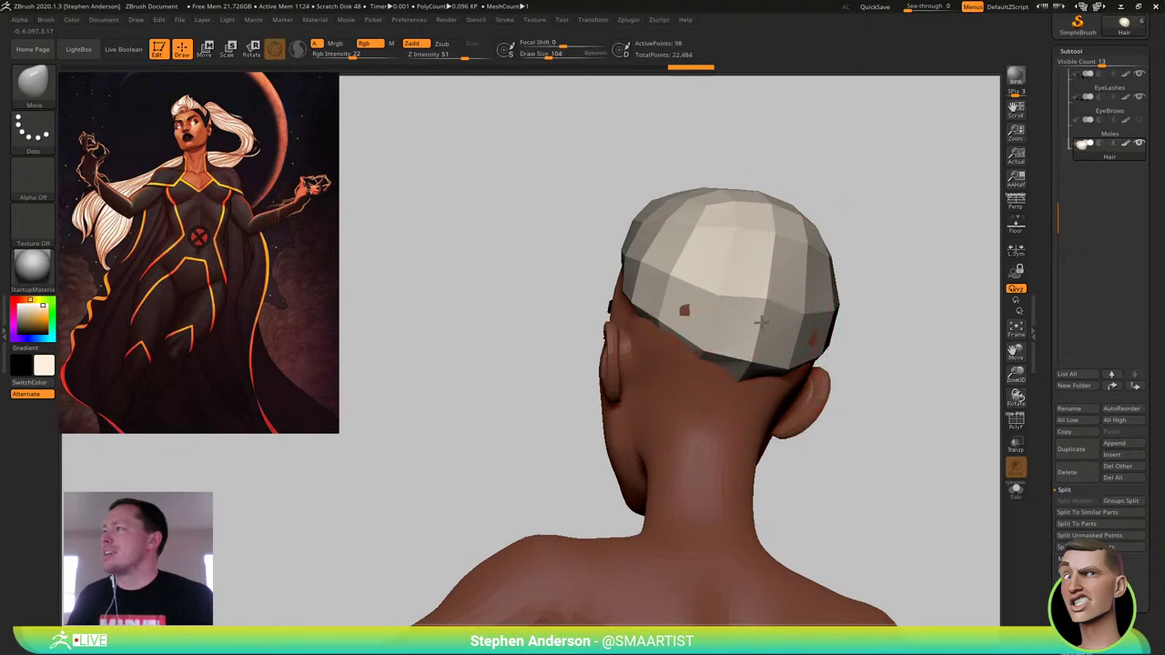
right_click_drag(698, 351, 664, 341)
key("s")
left_click_drag(667, 323, 668, 325)
mouse_move(659, 326)
right_mouse_down()
mouse_move(697, 328)
mouse_move(662, 370)
right_mouse_up()
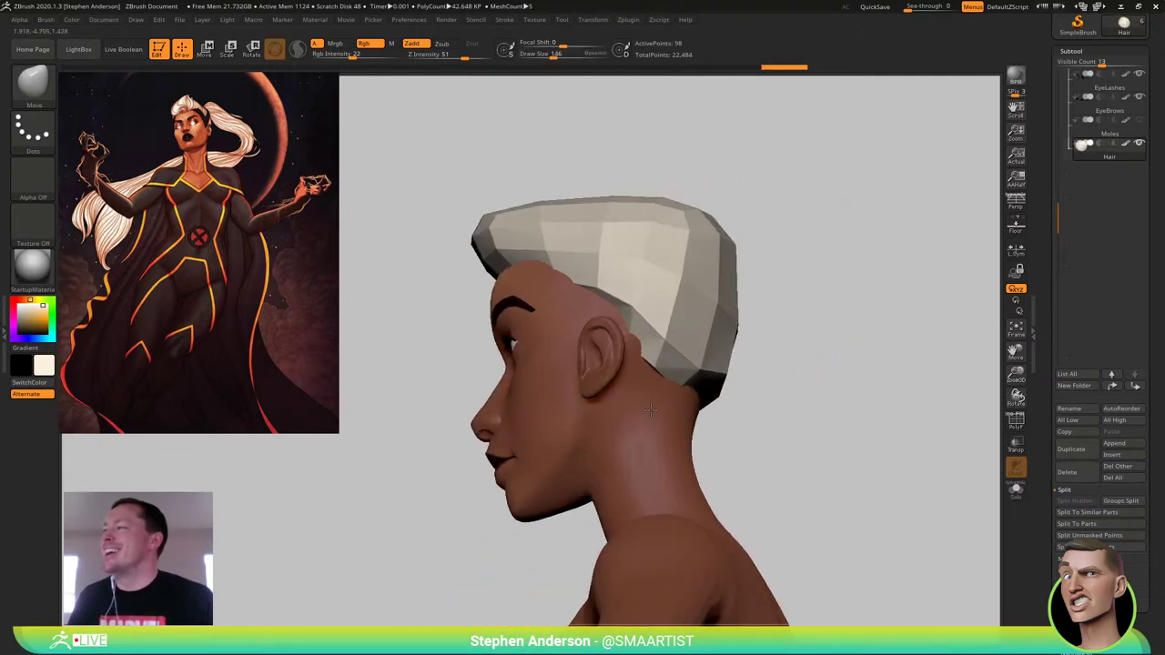
Extend the back of the hair down to the nape, reducing the Move brush to draw size 58
left_click_drag(650, 410, 652, 409)
right_click_drag(659, 407, 628, 404)
left_click_drag(689, 395, 695, 405)
key("s")
left_click_drag(711, 393, 705, 401)
right_click_drag(704, 400, 677, 428)
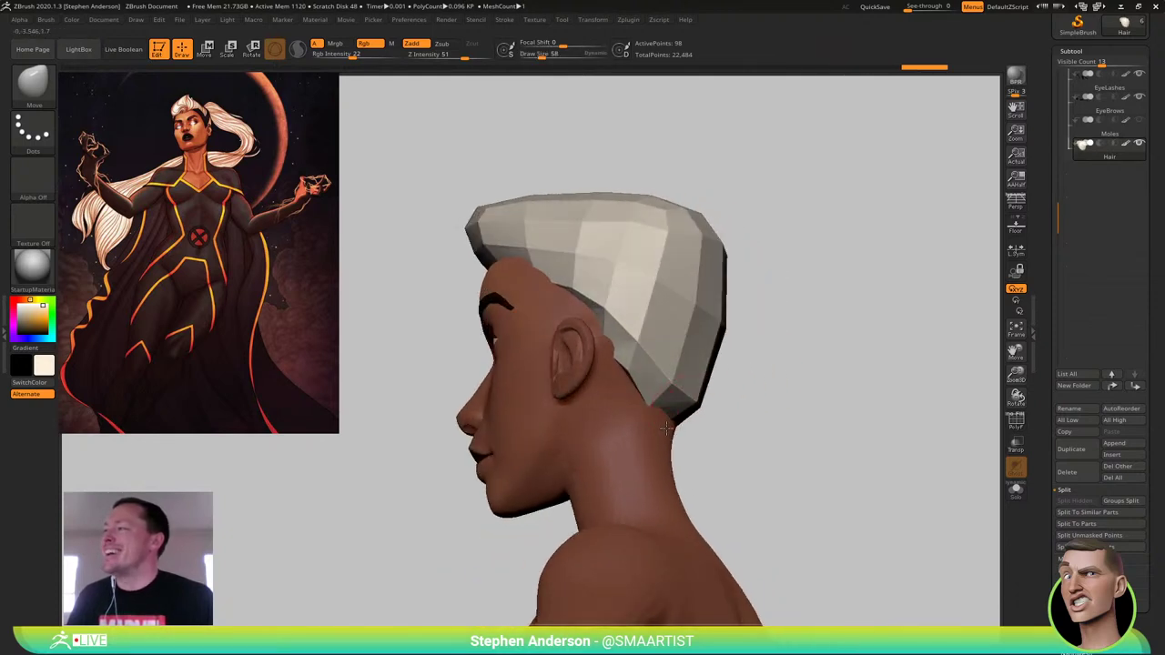
left_click_drag(674, 437, 676, 421)
right_click_drag(677, 423, 681, 400, "shift")
Form the temple hairline and sideburn, and fit the hair edge above the ear with the Move brush at draw size 109
key("s")
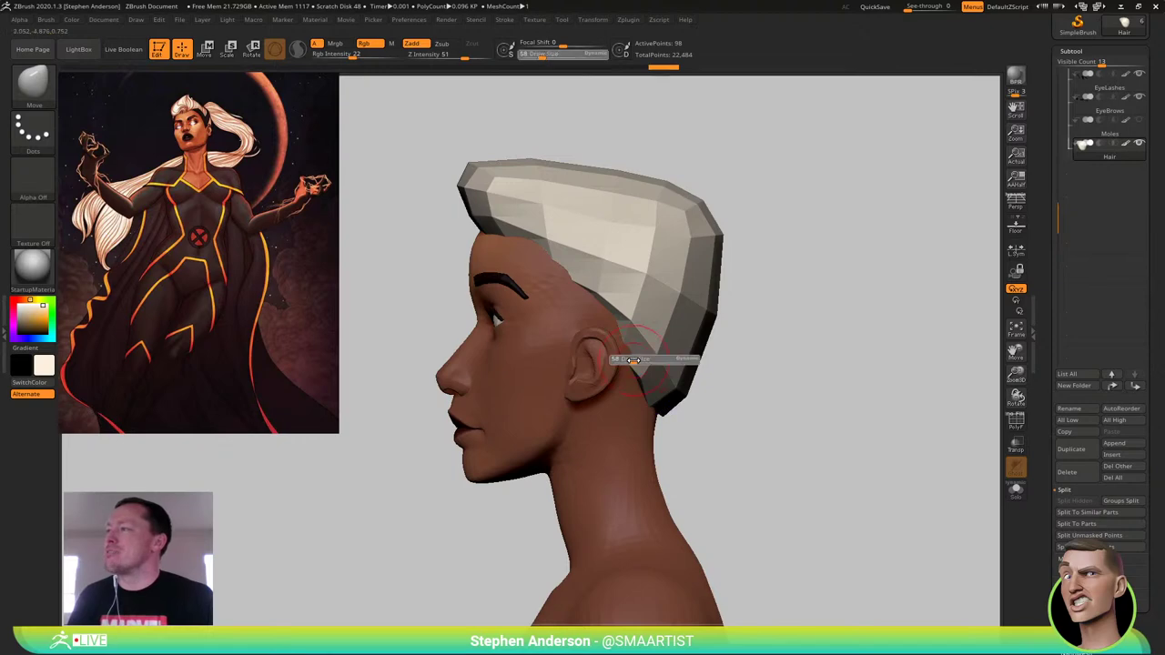
left_click_drag(630, 357, 641, 355)
mouse_move(640, 352)
right_mouse_down()
mouse_move(590, 346)
mouse_move(622, 327)
right_mouse_up()
key("s")
left_click_drag(619, 312, 578, 300)
key("s")
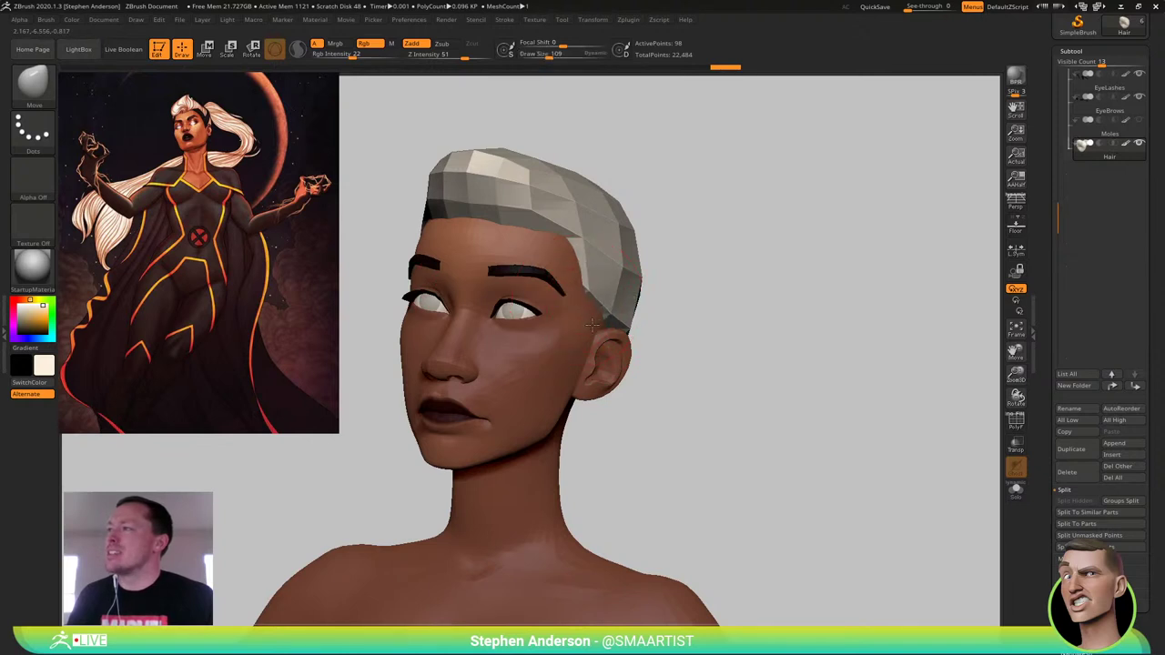
right_click_drag(615, 346, 574, 338)
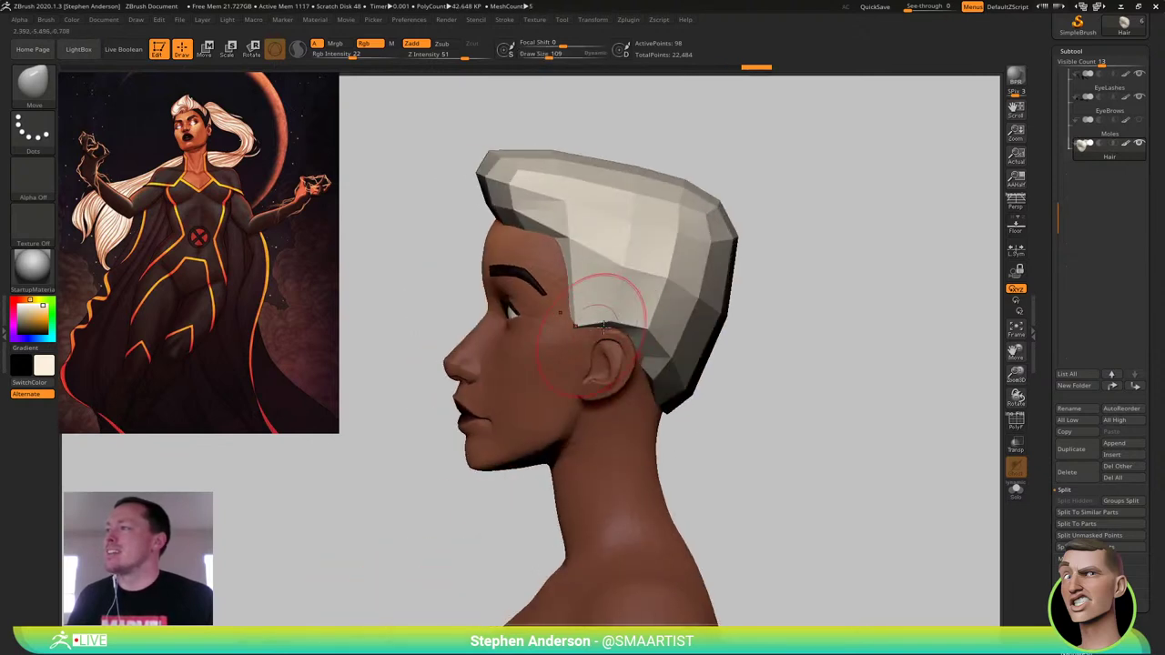
left_click_drag(611, 312, 617, 316)
mouse_move(620, 313)
right_mouse_down()
mouse_move(604, 307)
mouse_move(615, 288)
right_mouse_up()
left_click_drag(632, 276, 656, 283)
Shape the hair's lower back edge near the nape with the Move brush at draw size 129
key("s")
mouse_move(661, 287)
right_mouse_down()
mouse_move(575, 297)
mouse_move(680, 302)
right_mouse_up()
key("s")
left_click_drag(707, 363, 715, 364)
left_click_drag(729, 380, 709, 402)
right_click_drag(712, 403, 677, 401)
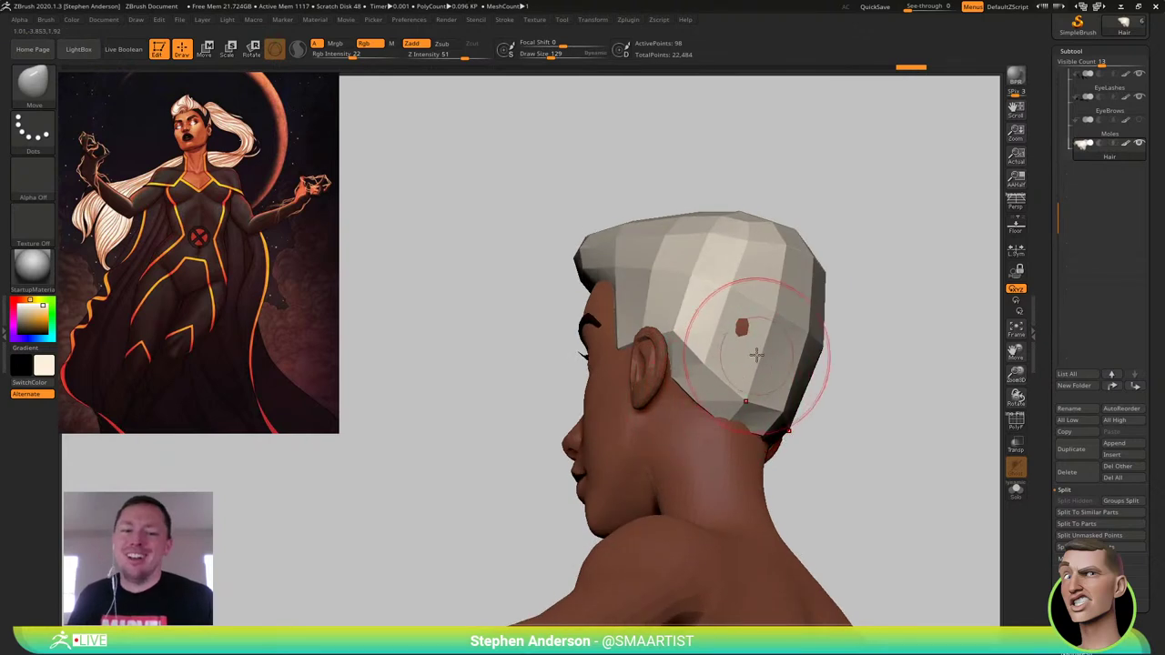
Reduce the Move brush size and cover the exposed scalp spot and gaps behind the ear, working at draw sizes 54 and 86
key("[")
key("[")
key("[")
key("[")
key("[")
key("[")
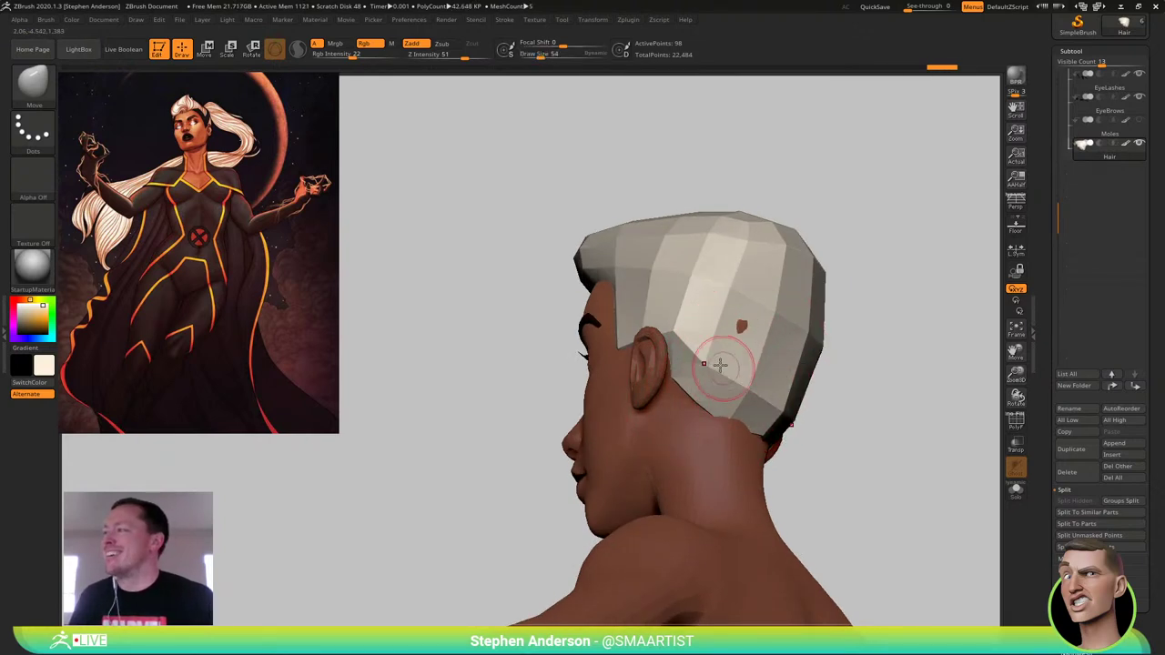
right_click_drag(694, 331, 752, 387)
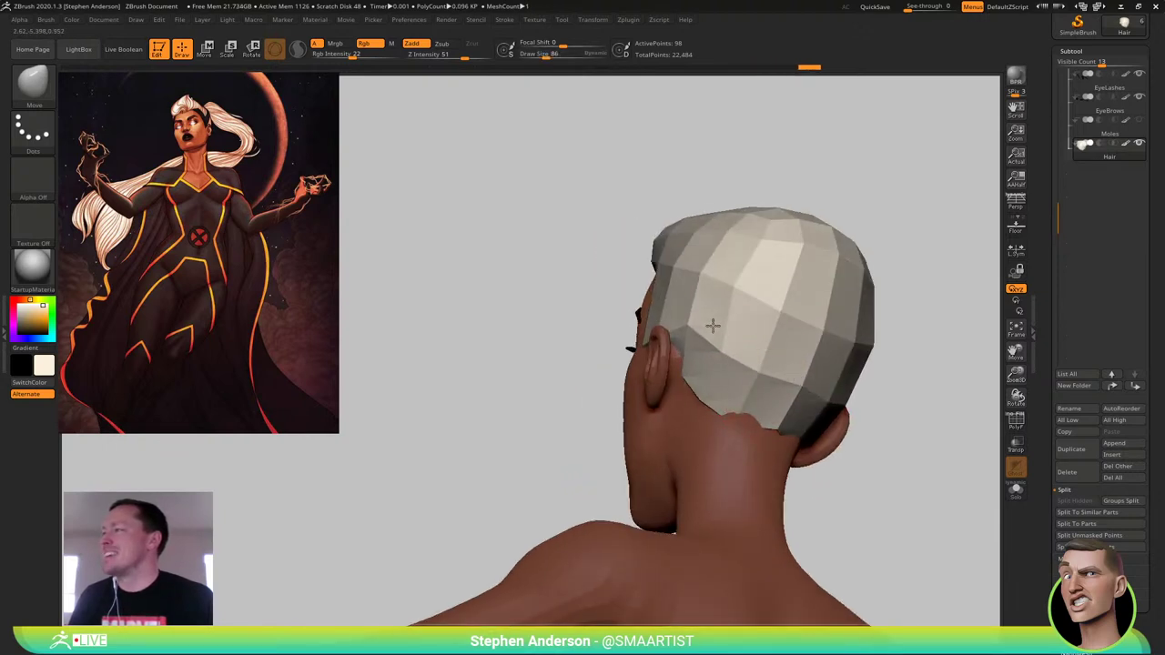
right_click_drag(712, 326, 748, 391)
right_click(749, 392)
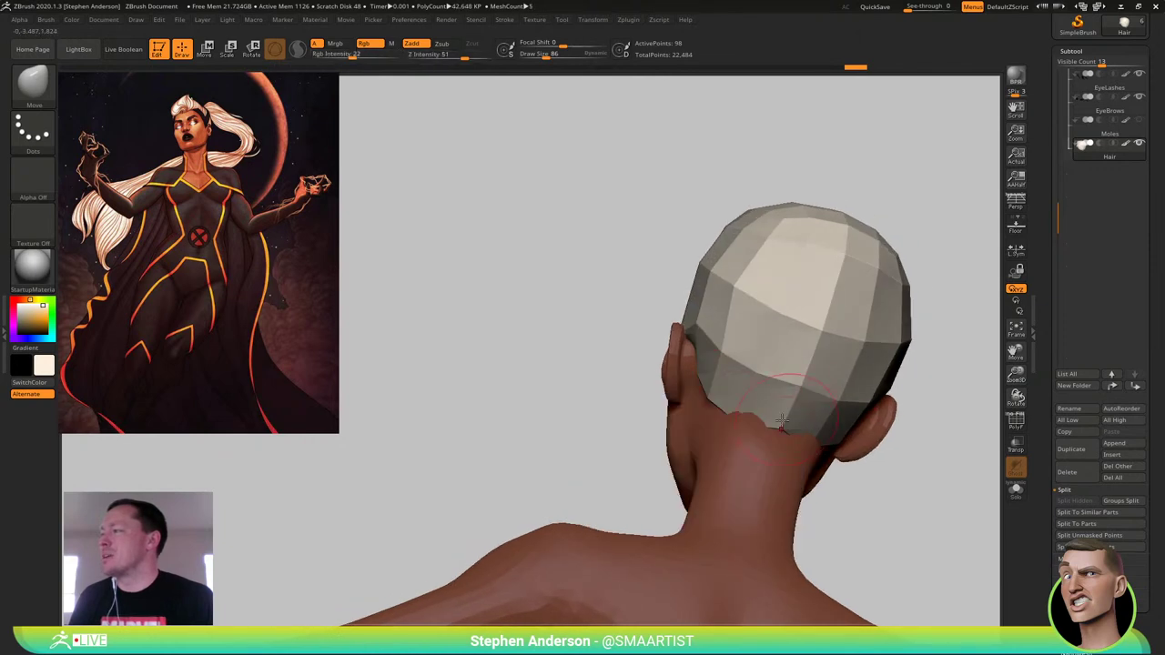
right_click_drag(771, 438, 755, 409)
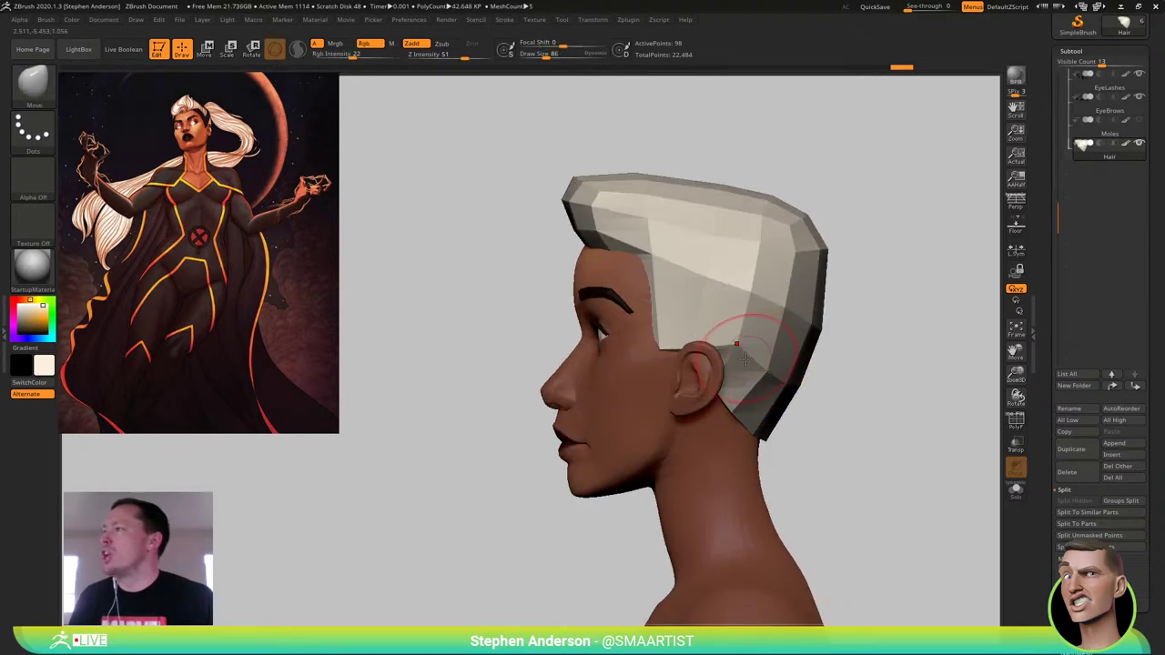
Enlarge the Move brush to draw size 163, raise the centre of the nape hairline and reshape the back of the hair
mouse_move(745, 360)
right_mouse_down()
mouse_move(755, 339)
mouse_move(780, 343)
mouse_move(749, 312)
mouse_move(828, 314)
mouse_move(761, 309)
right_mouse_up()
right_click_drag(839, 309, 772, 299)
right_click_drag(772, 300, 814, 327, "ctrl")
key("s")
left_click_drag(735, 385, 737, 385)
left_click_drag(733, 382, 722, 378)
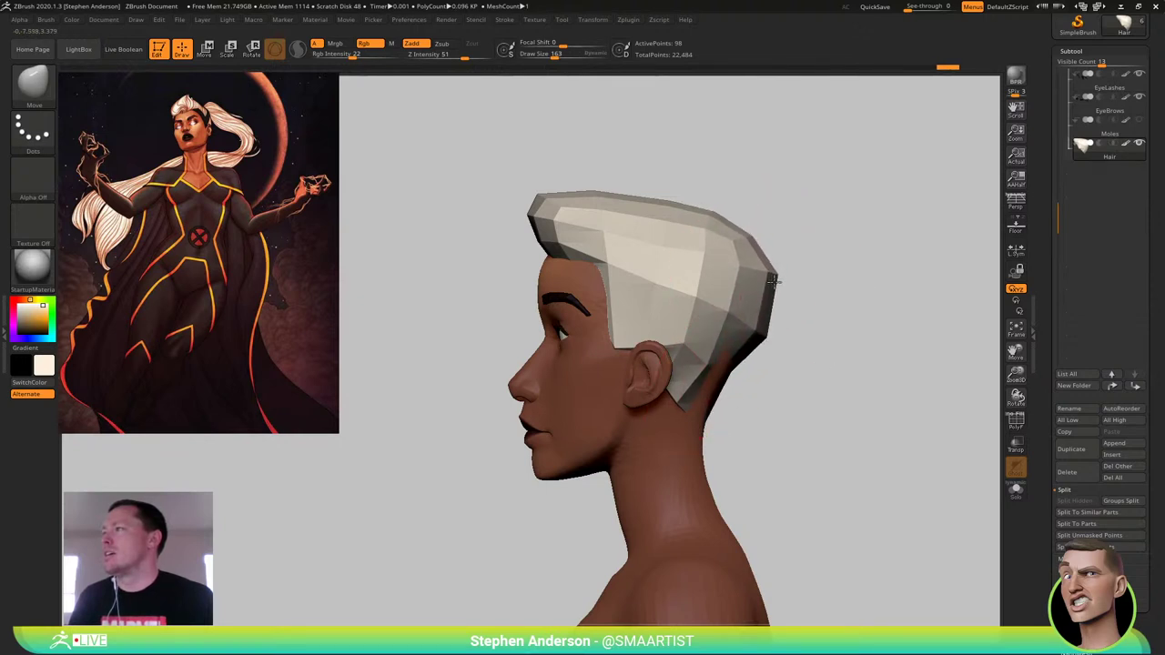
left_click_drag(774, 280, 772, 279)
Refine the hair's rear contour above the nape at draw sizes 77 and 146, and select the Nini_03 subtool
right_click_drag(724, 232, 702, 291, "alt")
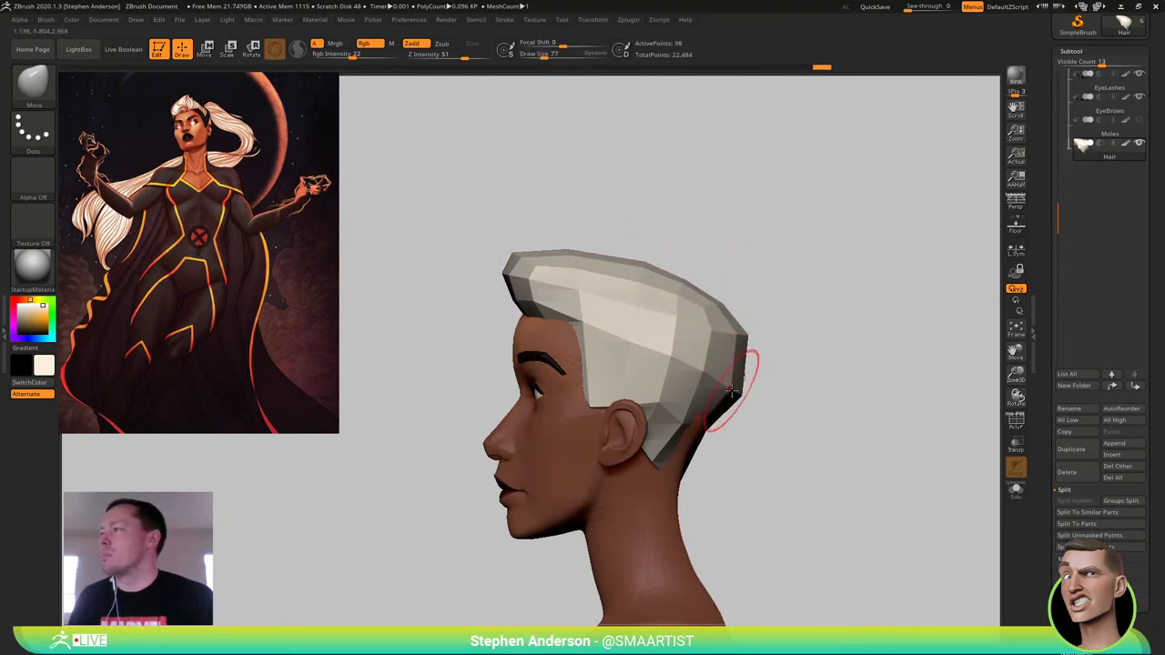
left_click_drag(731, 390, 739, 389)
right_click_drag(739, 389, 687, 382)
key("s")
left_click_drag(733, 379, 740, 378)
mouse_move(719, 373)
right_mouse_down()
mouse_move(750, 369)
mouse_move(699, 373)
right_mouse_up()
left_click(637, 501, "alt")
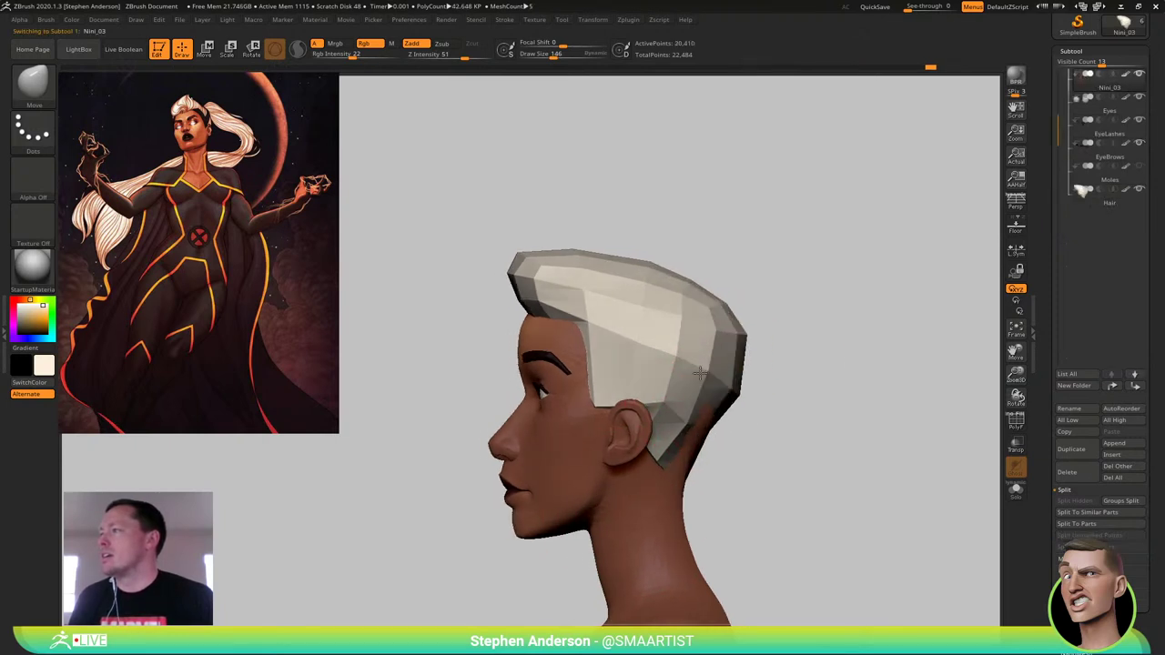
Reshape the crown and upper back of the Hair subtool using the Move brush at draw size 274
right_click(700, 373)
key("s")
left_click_drag(731, 407, 726, 407)
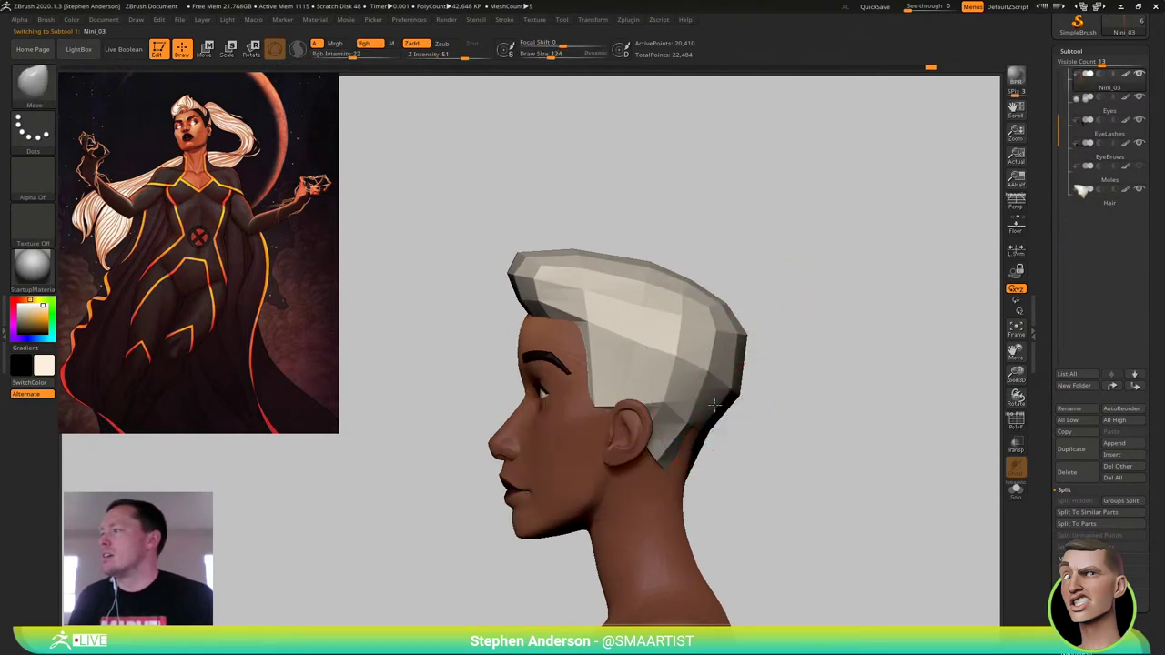
key("s")
left_click_drag(744, 349, 756, 353)
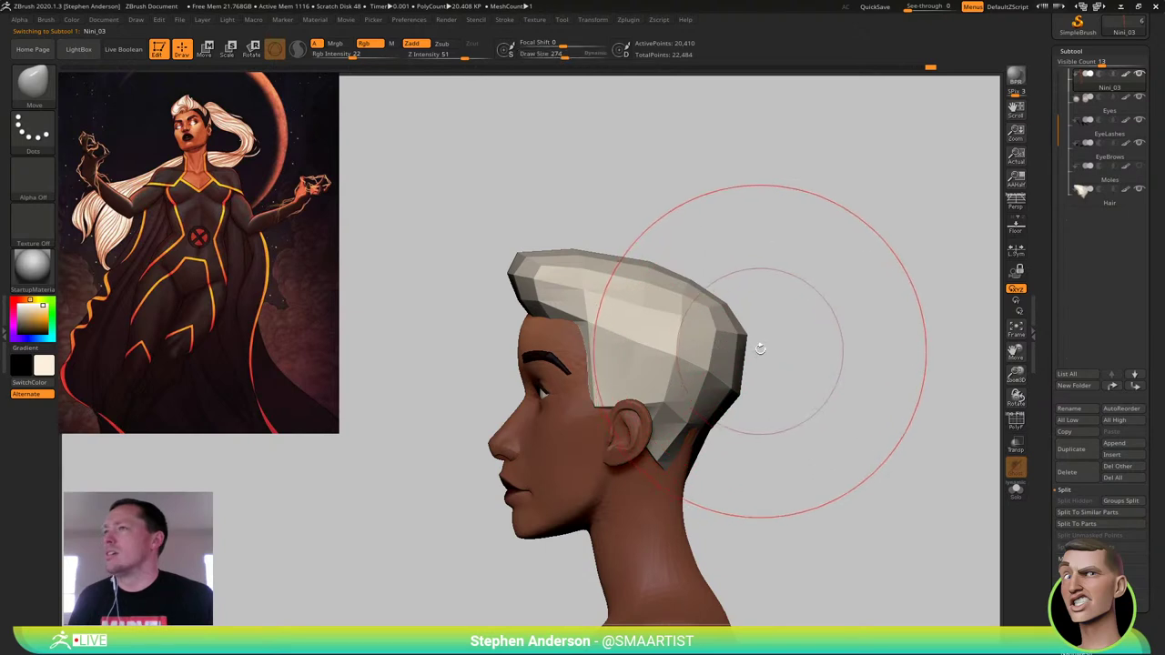
right_click_drag(753, 312, 730, 288, "alt")
left_click(708, 302, "alt")
left_click_drag(714, 302, 727, 302)
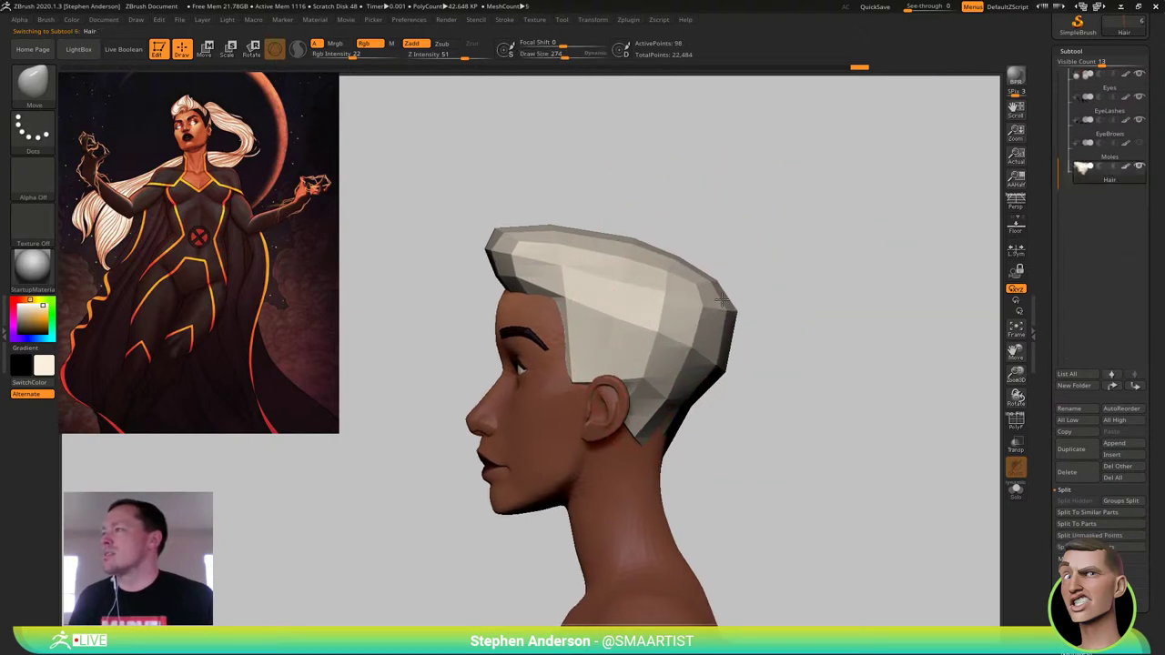
left_click_drag(629, 239, 645, 236)
Select the Nini_03 body, hide the Hair subtool, and round out the top and back of the skull with the Move brush
left_click(593, 492, "alt")
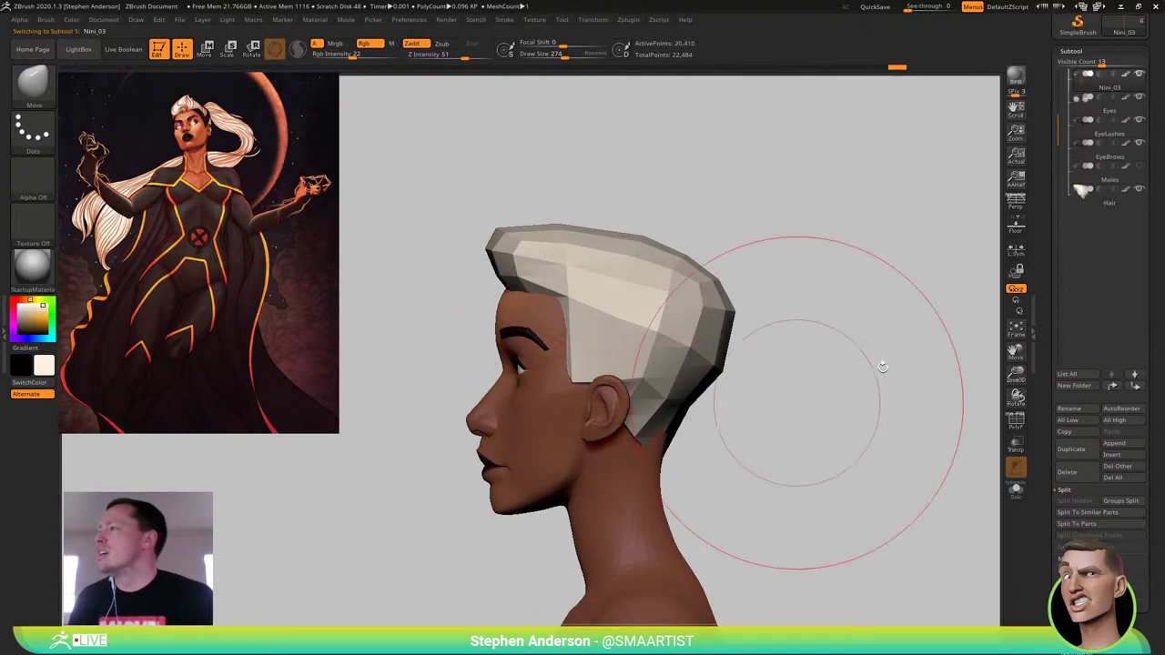
left_click(1140, 190)
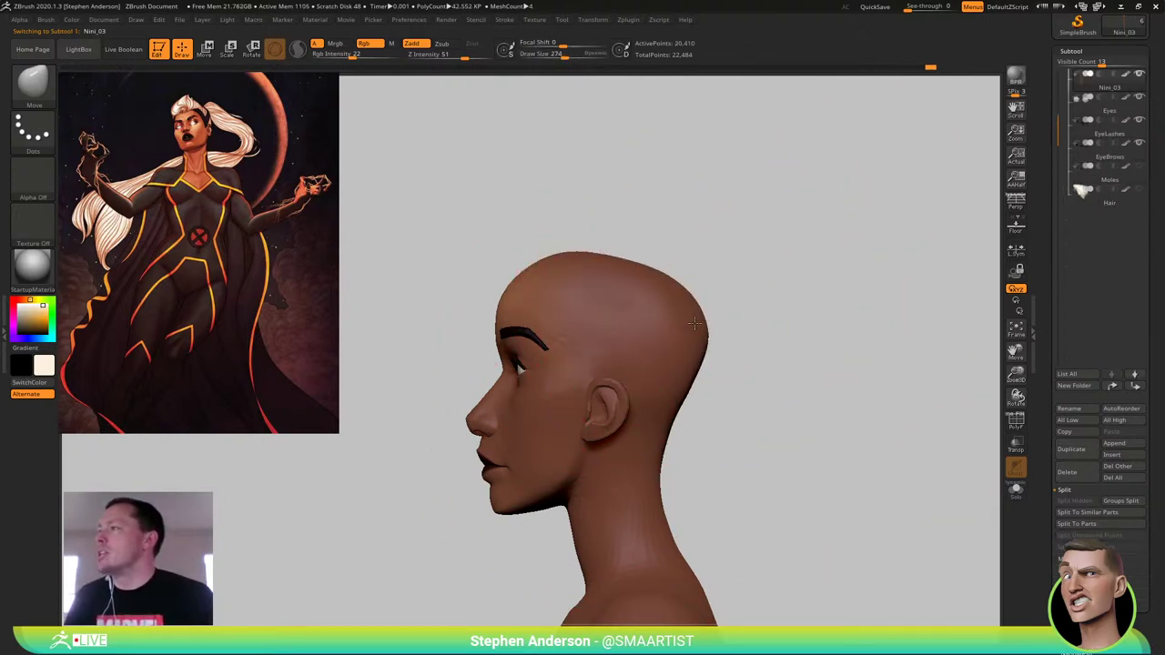
left_click_drag(694, 323, 645, 260)
key("s")
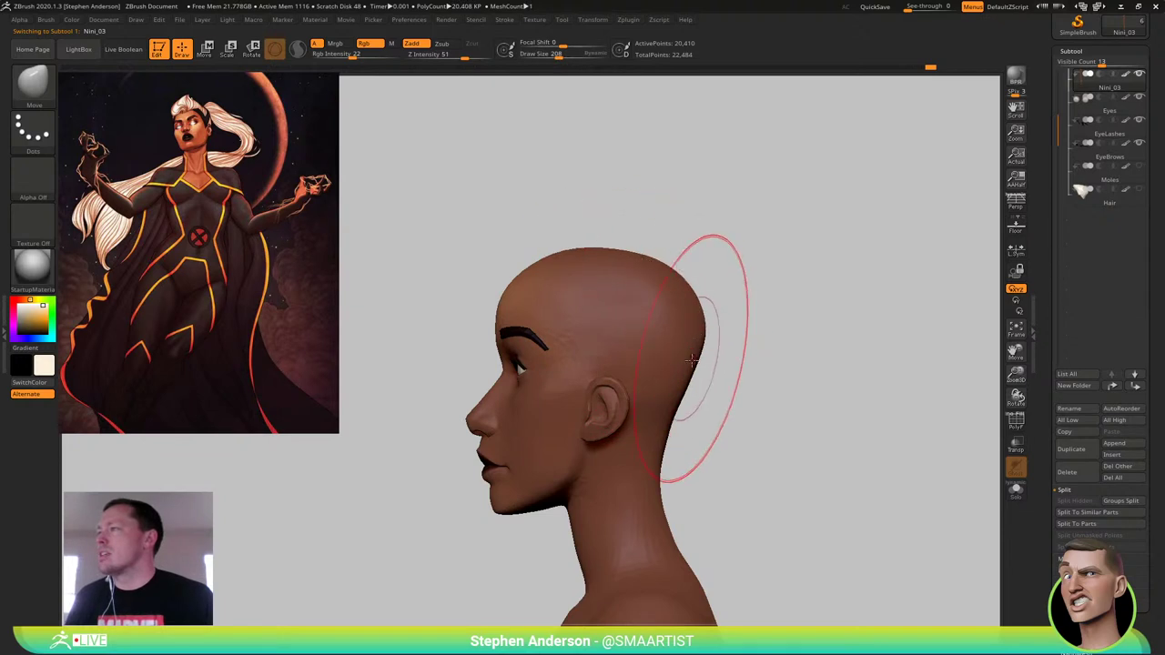
key("s")
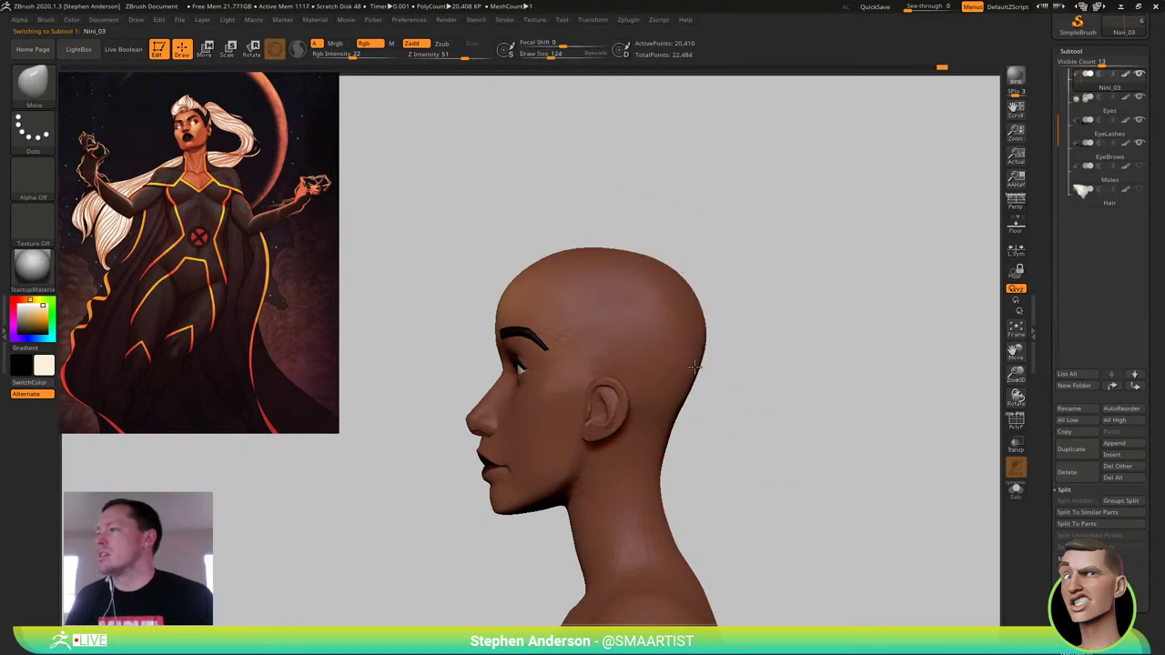
Display the polygroups at the lowest subdivision level and hide every polygroup that makes up the ears
left_click_drag(707, 375, 710, 291, "alt")
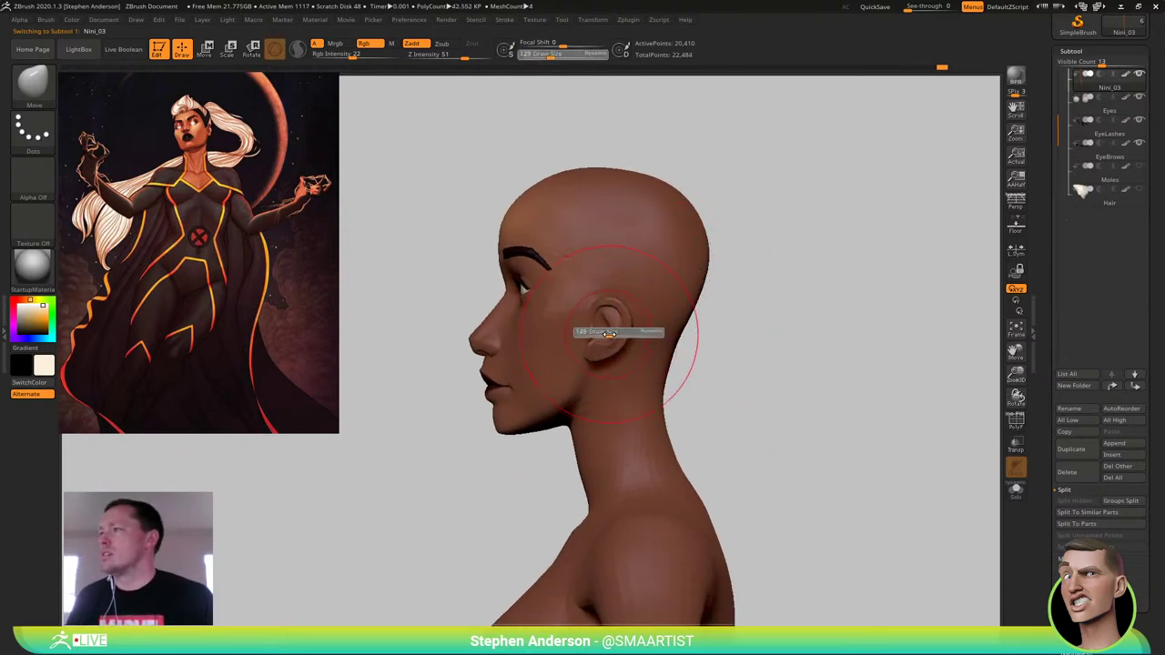
key("shift+f")
right_click_drag(617, 332, 605, 329, "ctrl")
key("shift+d")
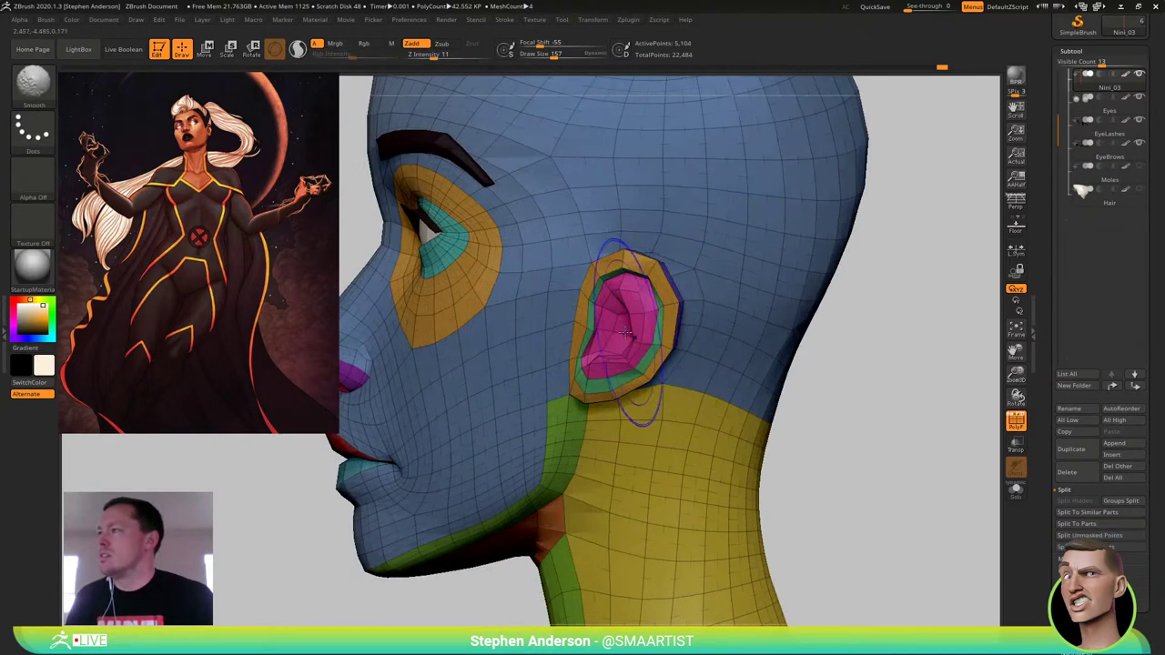
left_click(608, 310, "ctrl+shift")
left_click_drag(740, 315, 759, 335, "ctrl+shift")
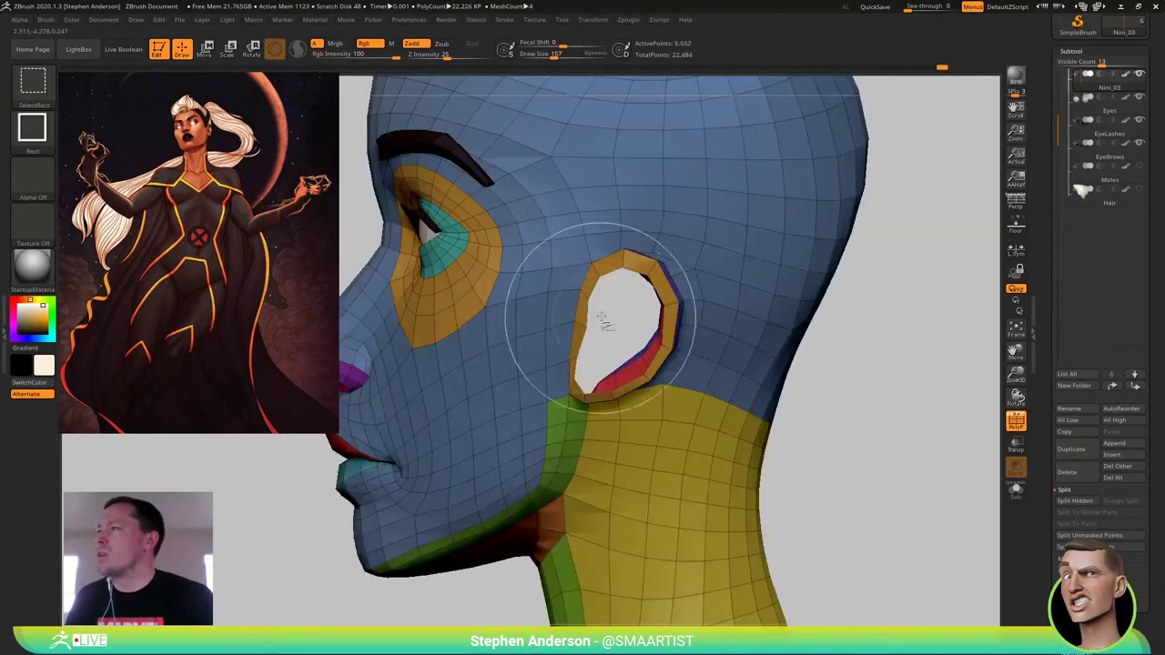
left_click(584, 310, "ctrl+shift")
right_click_drag(719, 309, 832, 363)
left_click(652, 303, "ctrl+shift")
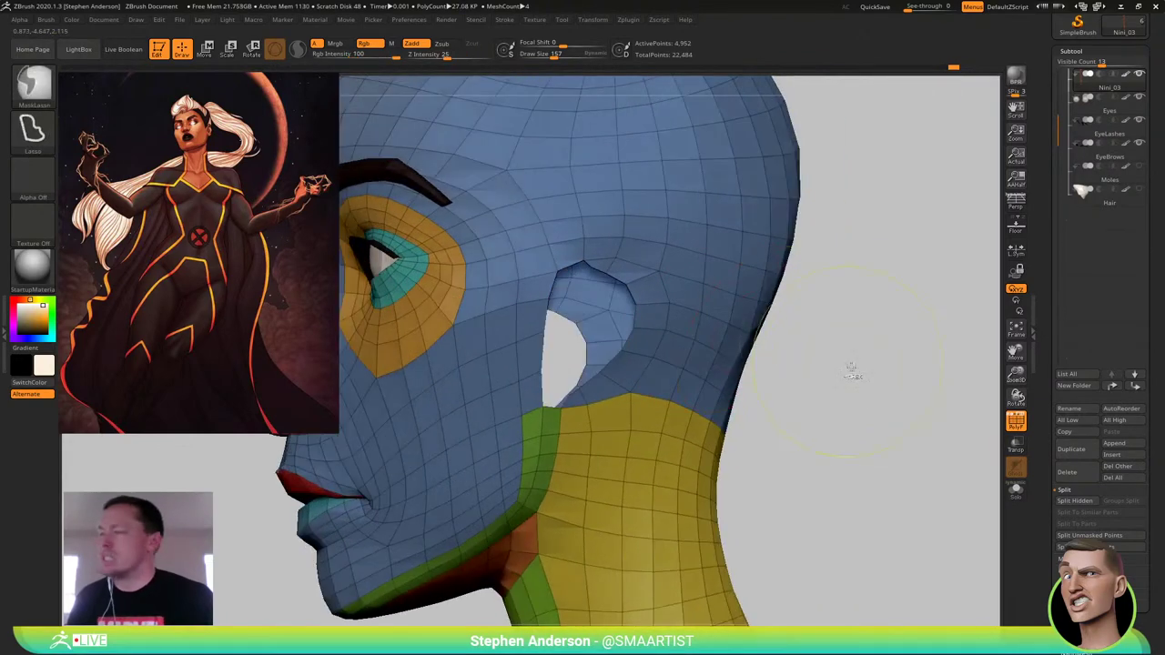
Mask the visible head and body, and unhide the ears so that only they remain unmasked
left_click(837, 406, "ctrl")
left_click(845, 411, "ctrl+shift")
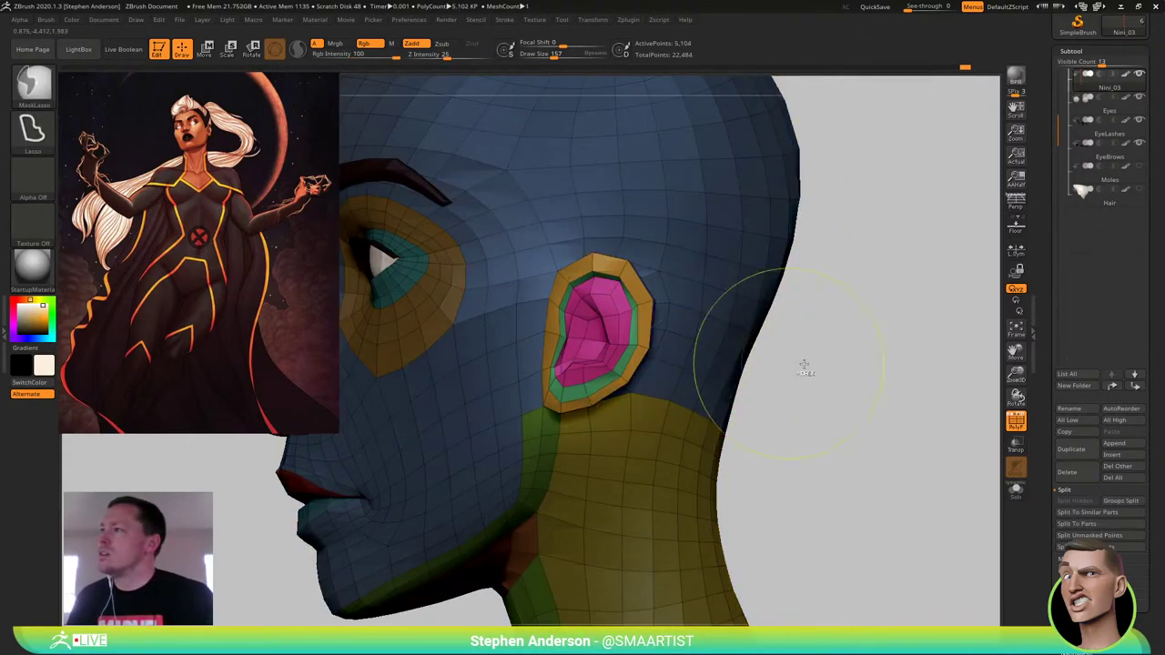
left_click(778, 373, "ctrl")
left_click(842, 372, "ctrl")
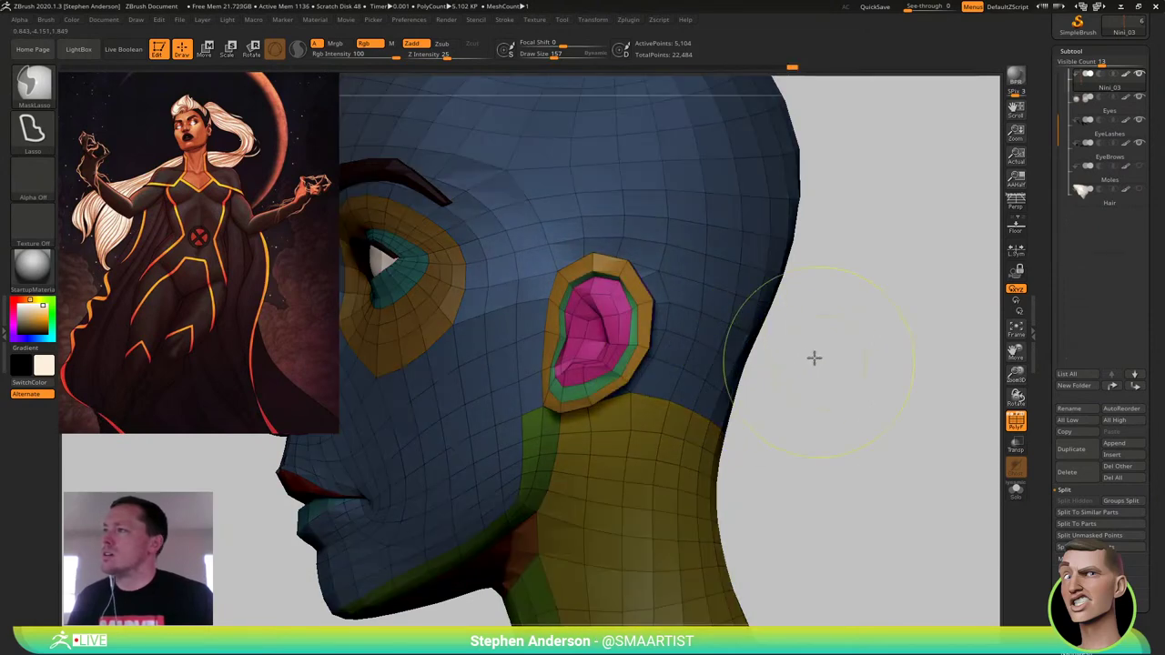
right_click_drag(814, 359, 823, 319, "ctrl")
key("space")
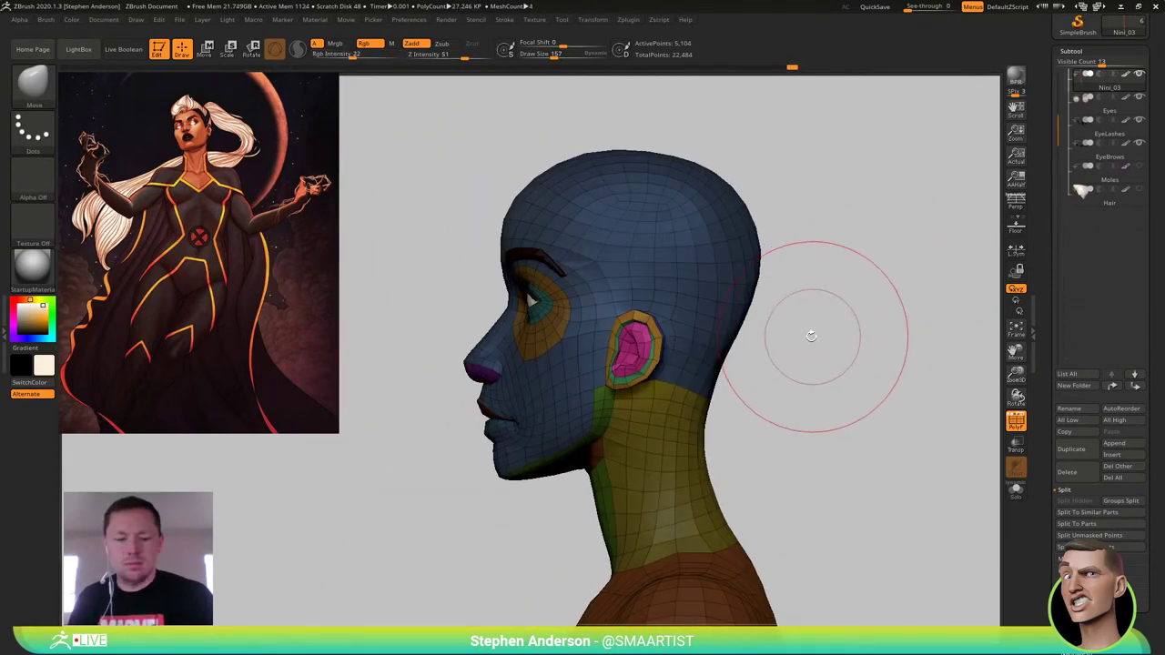
Center the gizmo on the ear, scale both ears down slightly with local symmetry on, and move them slightly up and back
key("r")
left_click(626, 349, "alt")
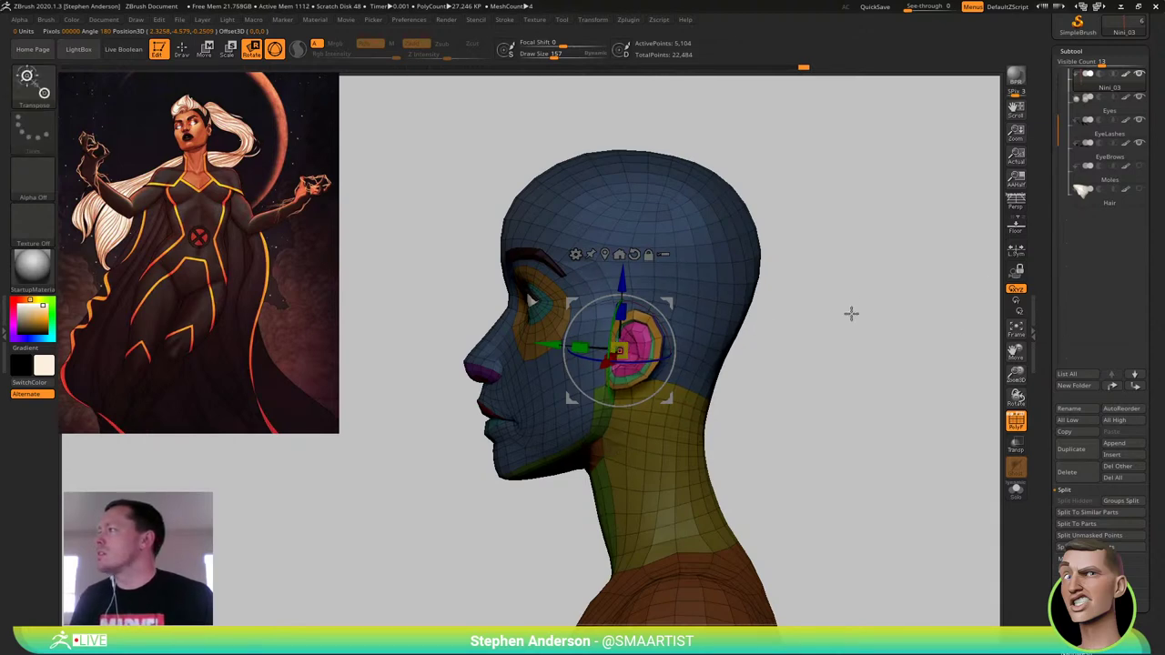
left_click_drag(850, 312, 885, 316)
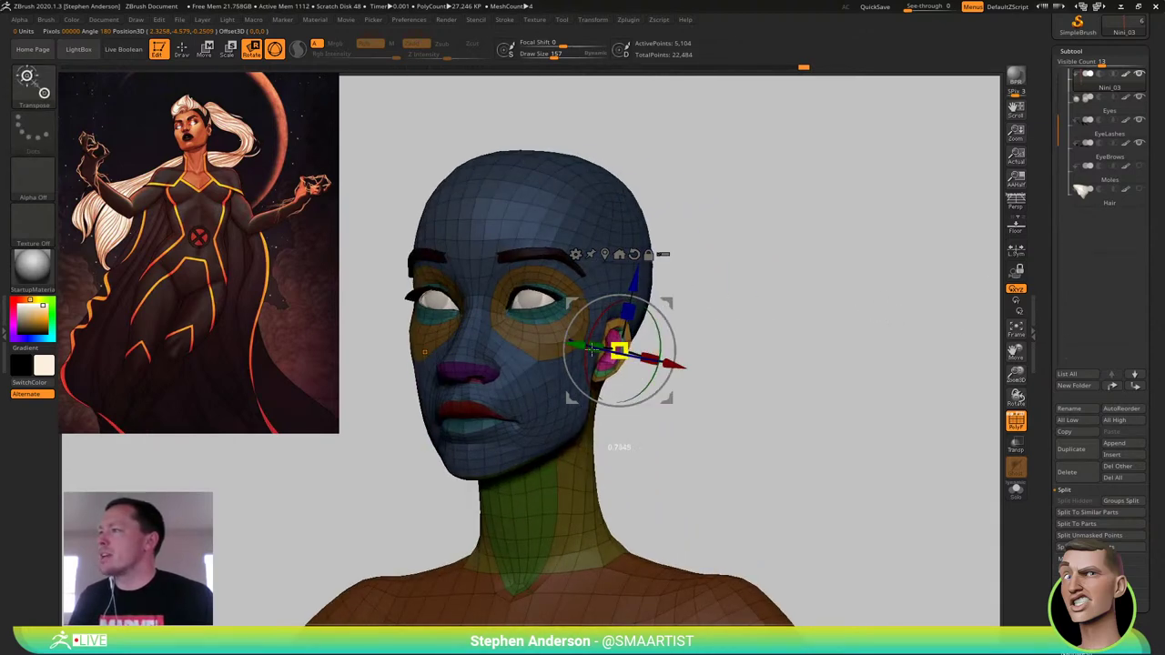
left_click_drag(806, 308, 999, 270)
key("ctrl+z")
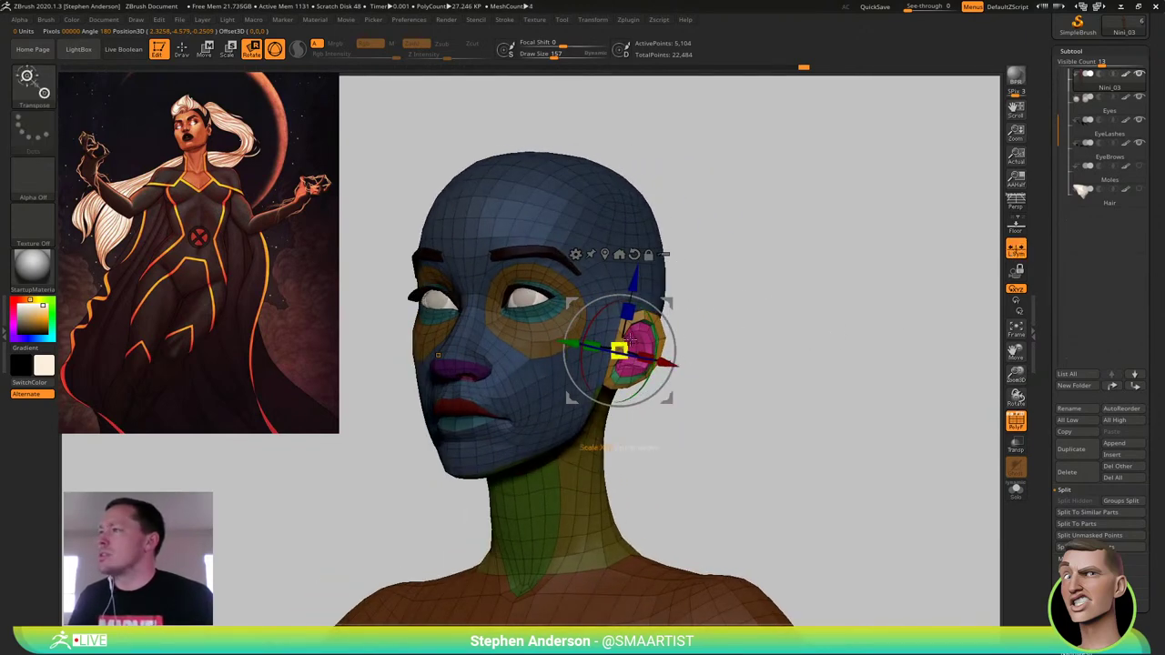
left_click_drag(833, 297, 784, 301)
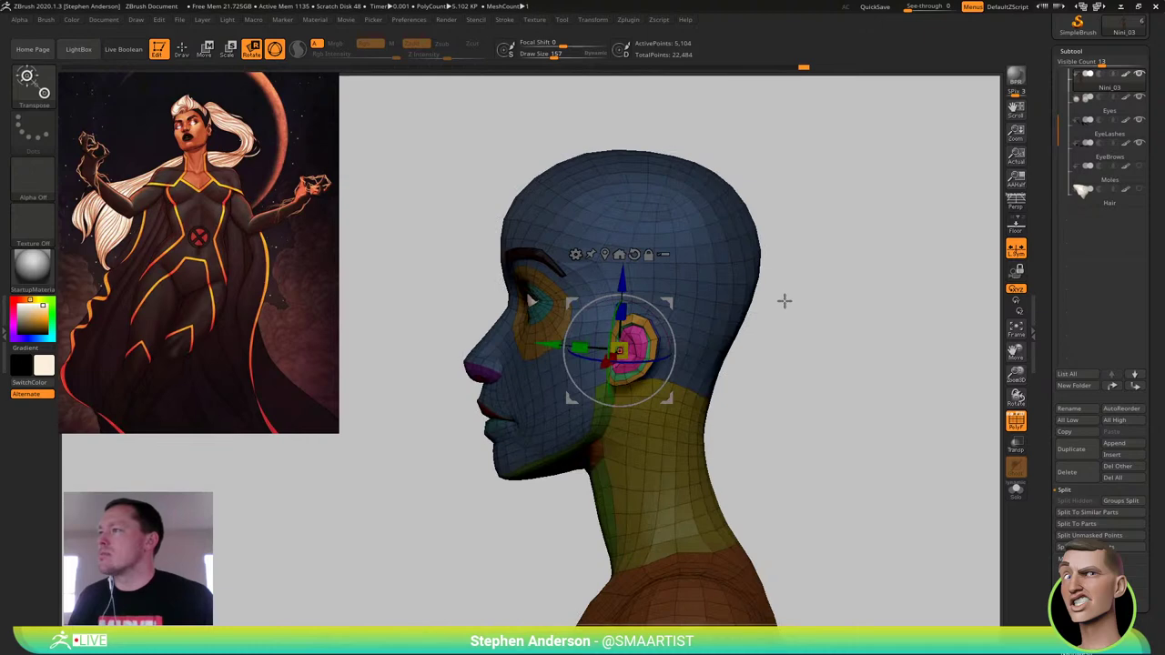
left_click_drag(668, 303, 674, 285)
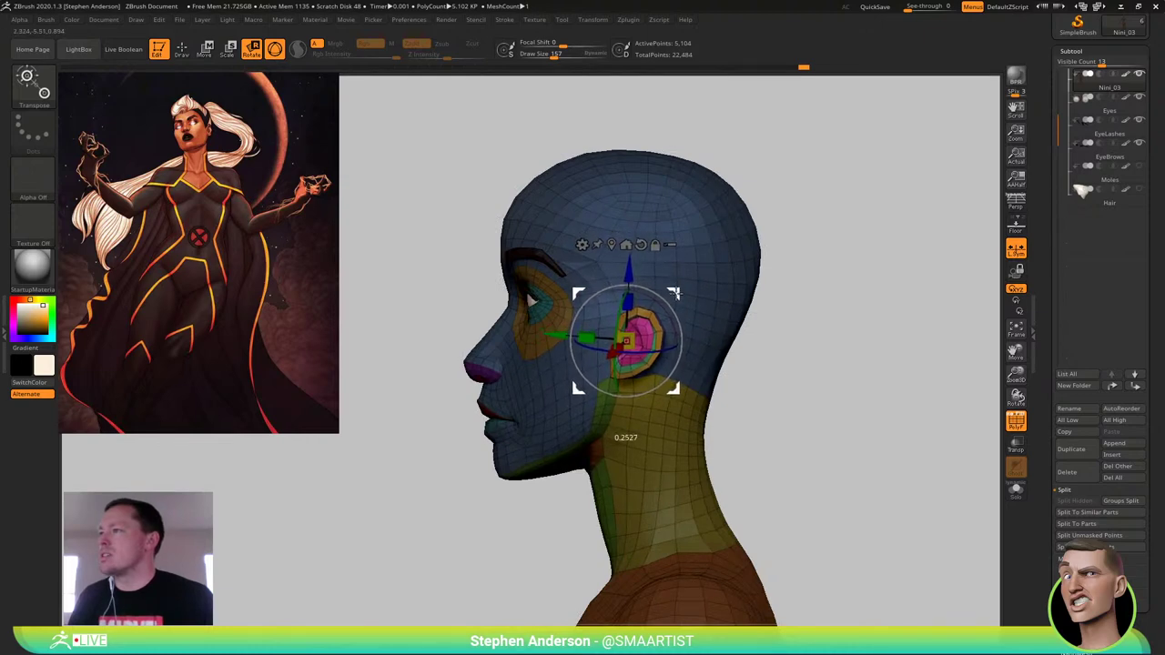
Clear the mask, hide the polyframe, and adjust the earlobe and its base using the Move brush at draw size 90
key("q")
mouse_move(807, 363)
left_mouse_down()
mouse_move(839, 361)
mouse_move(828, 361)
left_mouse_up()
key("shift+f")
mouse_move(828, 361)
right_mouse_down("ctrl")
mouse_move(773, 351)
mouse_move(793, 342)
right_mouse_up("ctrl")
mouse_move(793, 342)
left_mouse_down()
mouse_move(754, 330)
mouse_move(759, 376)
left_mouse_up()
right_click_drag(759, 376, 707, 392, "ctrl")
left_click_drag(707, 392, 687, 388)
key("s")
left_click_drag(611, 380, 613, 394)
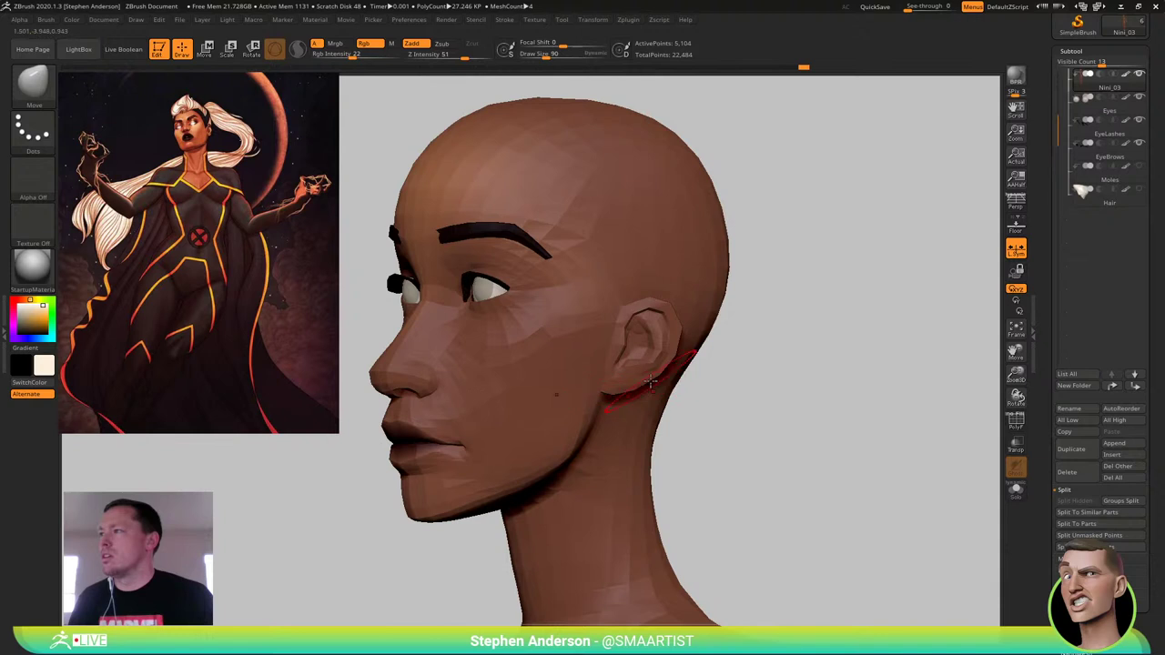
right_click_drag(645, 384, 666, 384)
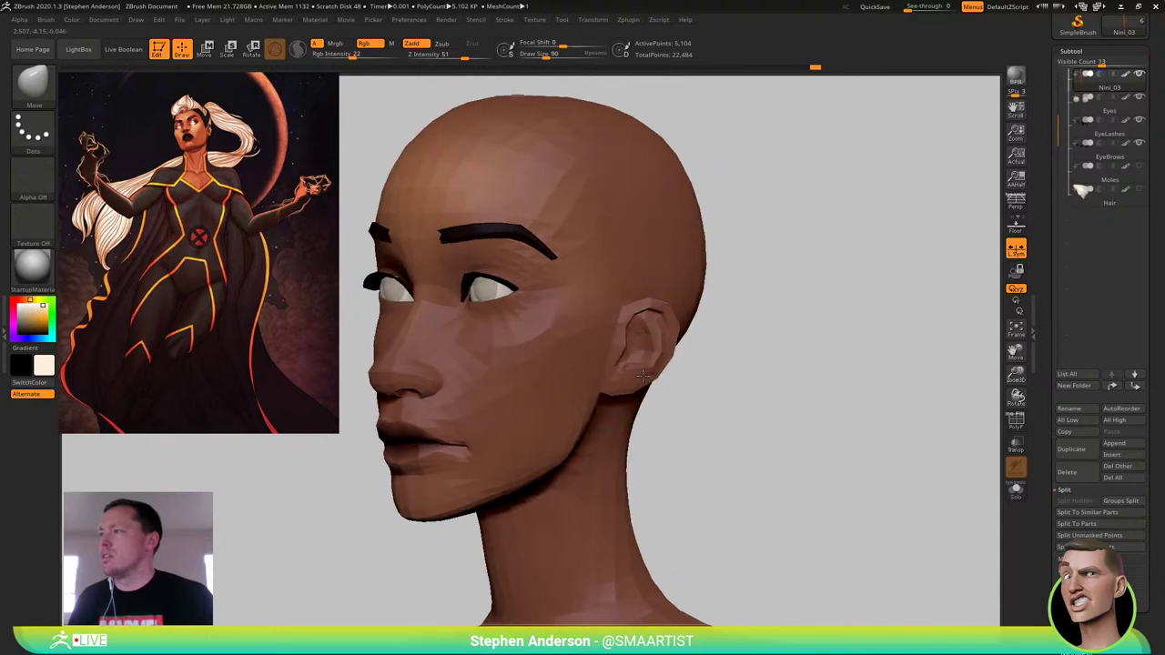
Refine the front rim of the ear using the Move brush at draw size 48
key("s")
left_click_drag(626, 346, 619, 346)
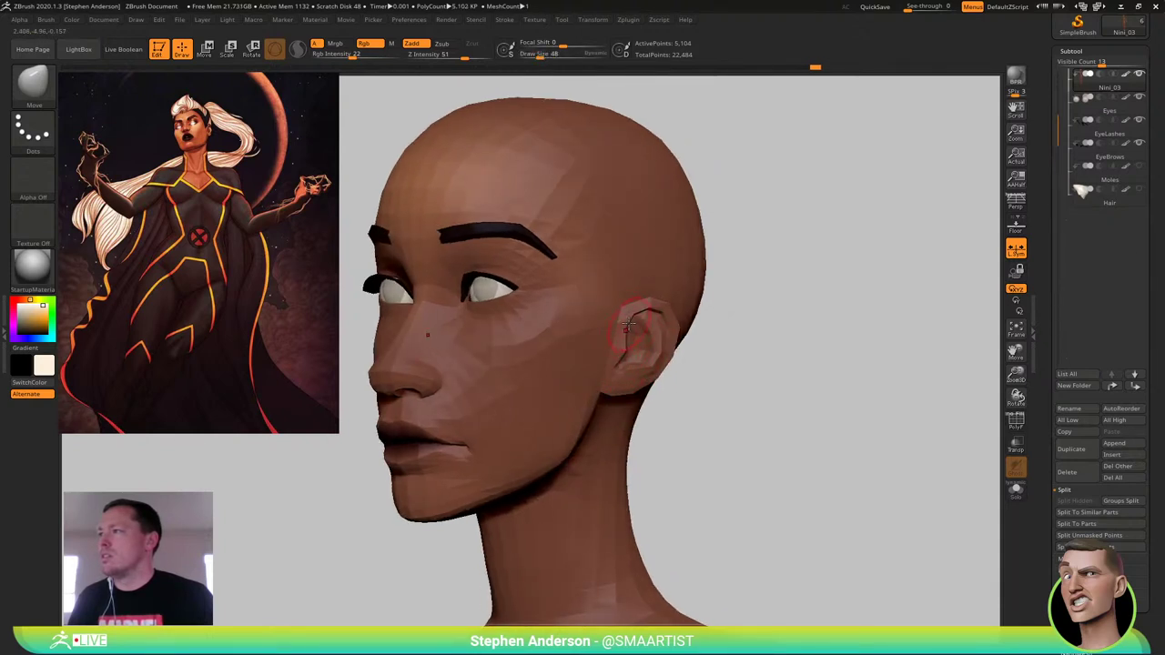
right_click_drag(614, 322, 723, 323)
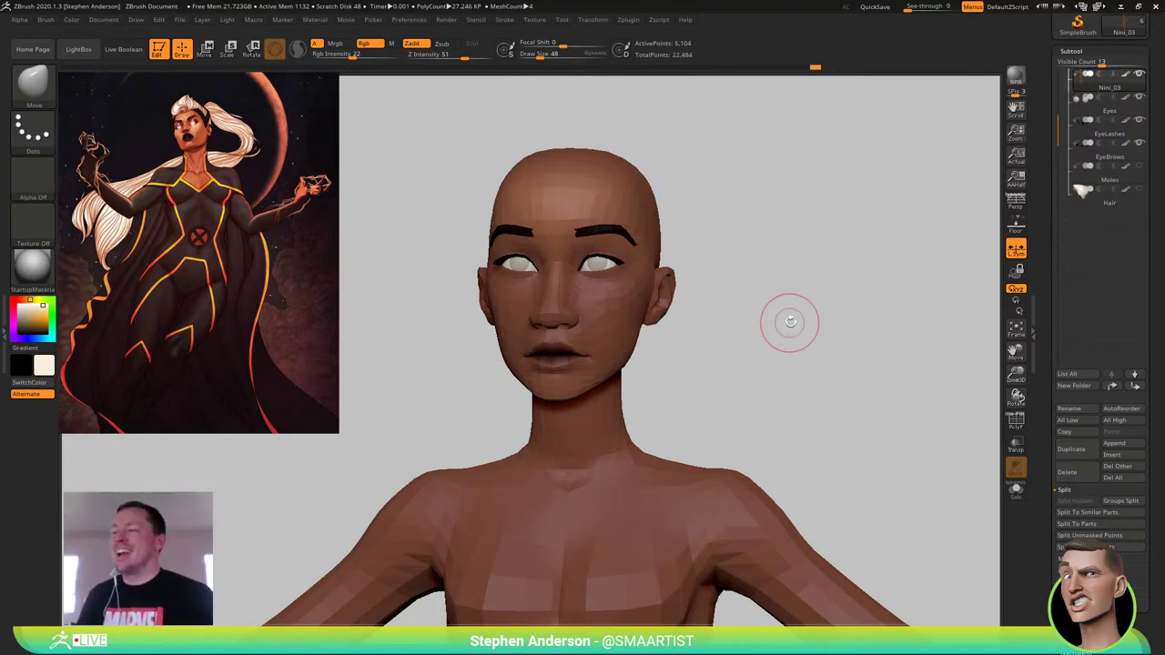
Reshape the back of the skull with the Move brush and smooth its surface at draw size 77
left_click_drag(790, 321, 679, 317)
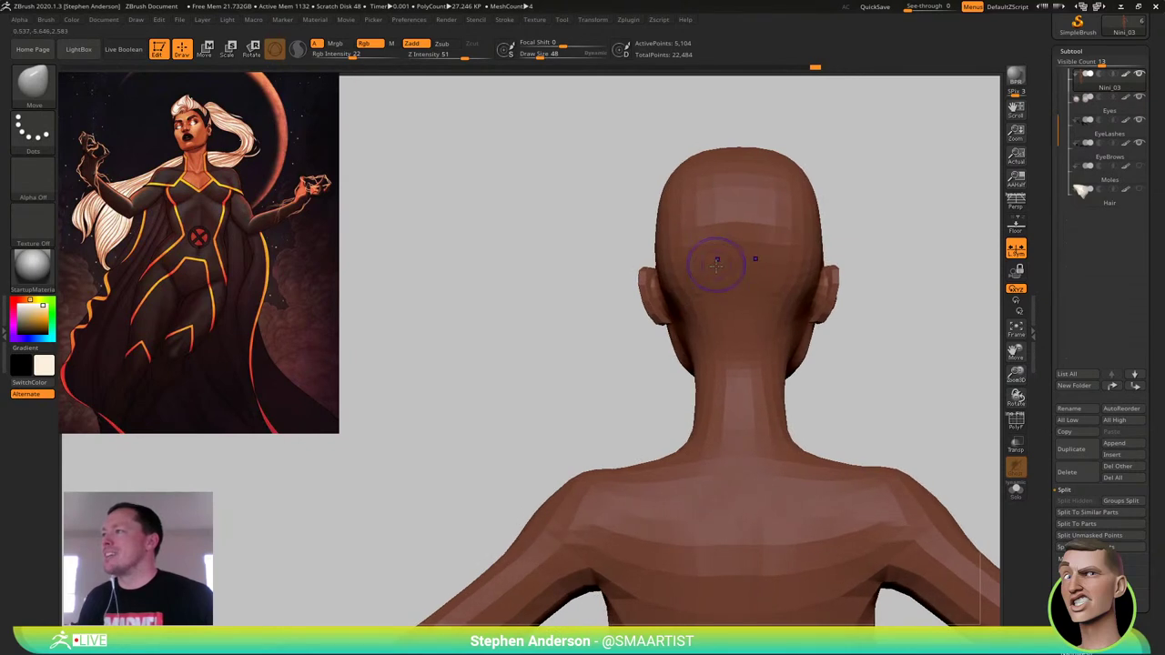
key("shift+f")
key("space")
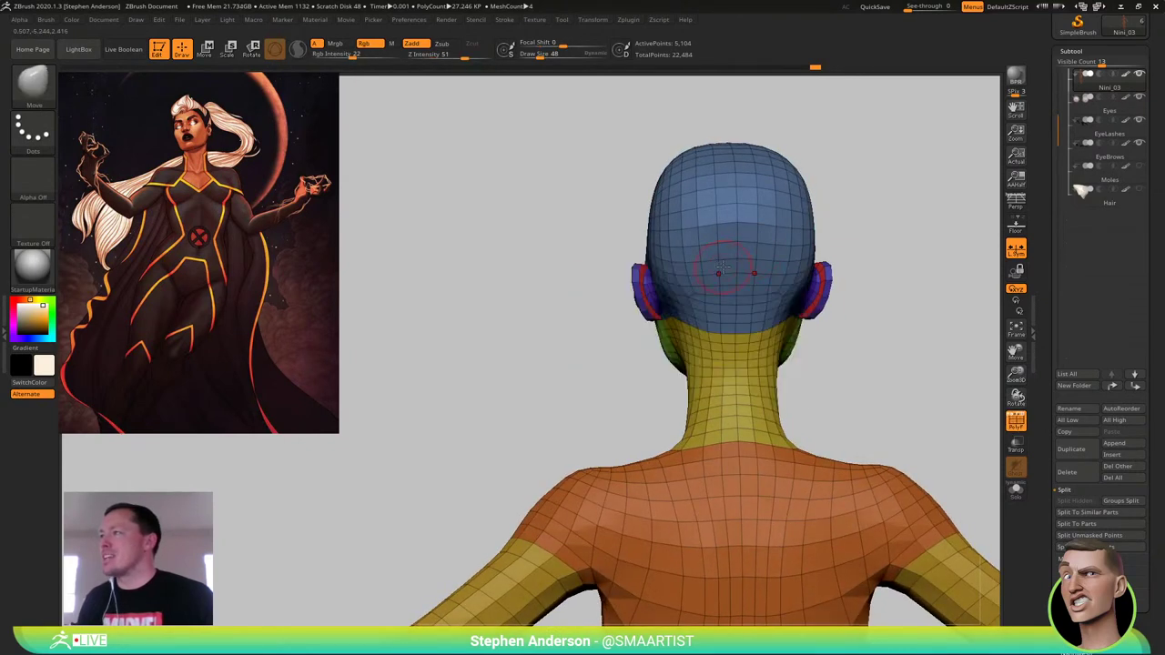
key("s")
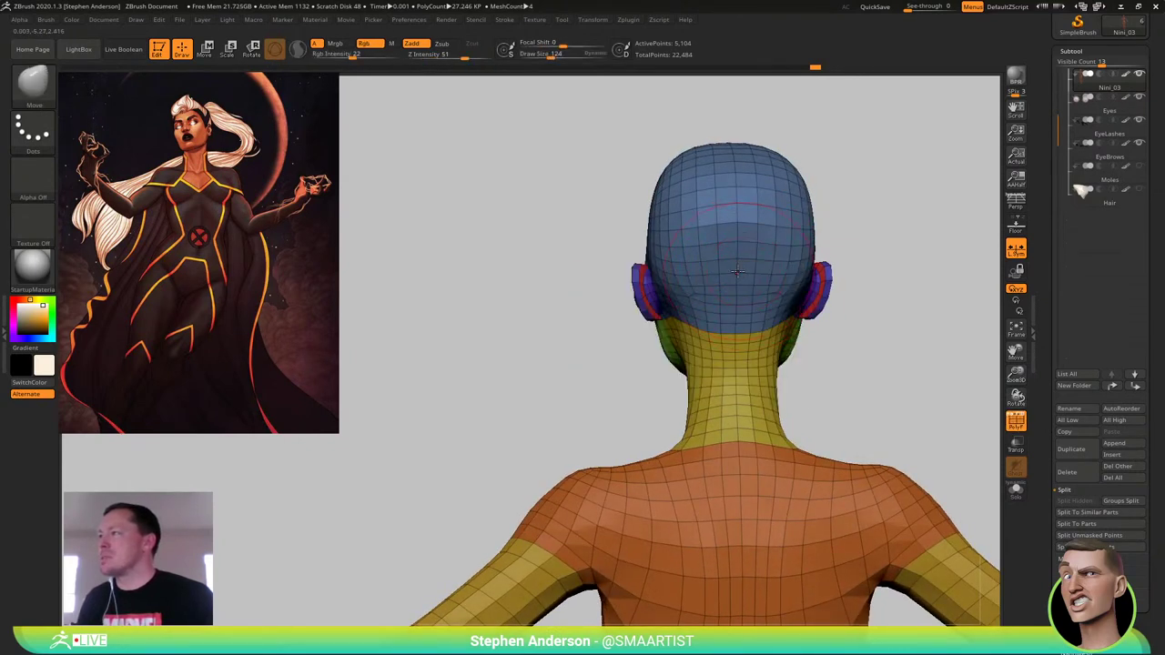
mouse_move(738, 259)
right_mouse_down()
mouse_move(774, 266)
mouse_move(687, 275)
right_mouse_up()
key("s")
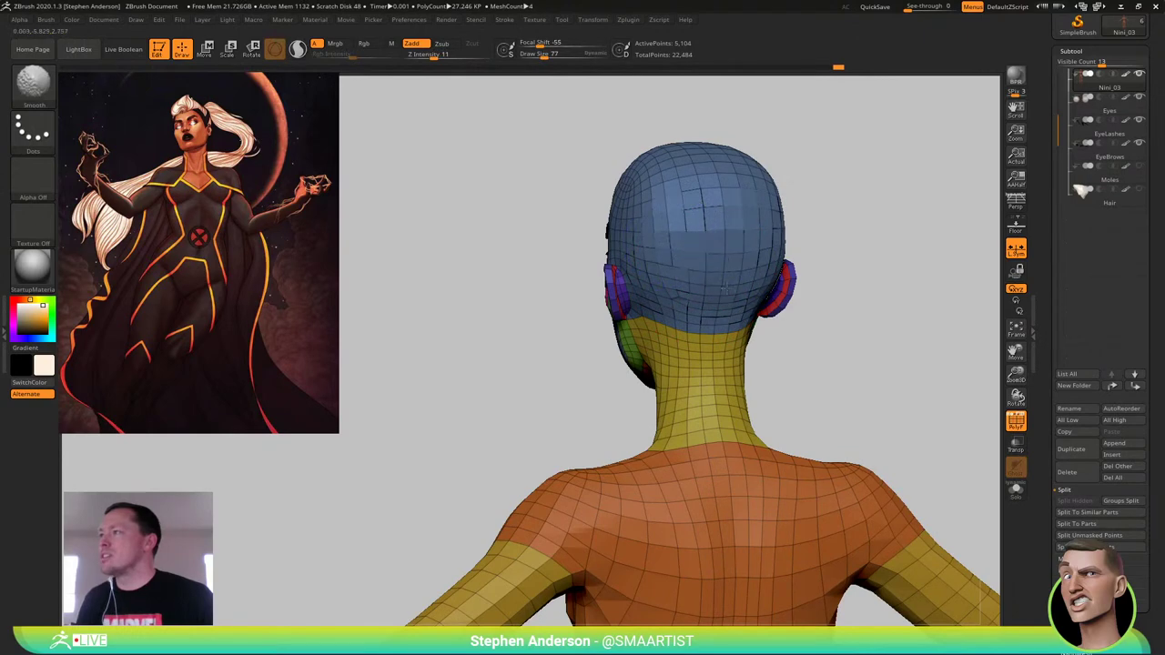
mouse_move(689, 260)
right_mouse_down()
mouse_move(722, 253)
mouse_move(697, 227)
mouse_move(711, 224)
mouse_move(725, 257)
right_mouse_up()
right_click_drag(601, 252, 657, 255)
key("shift+f")
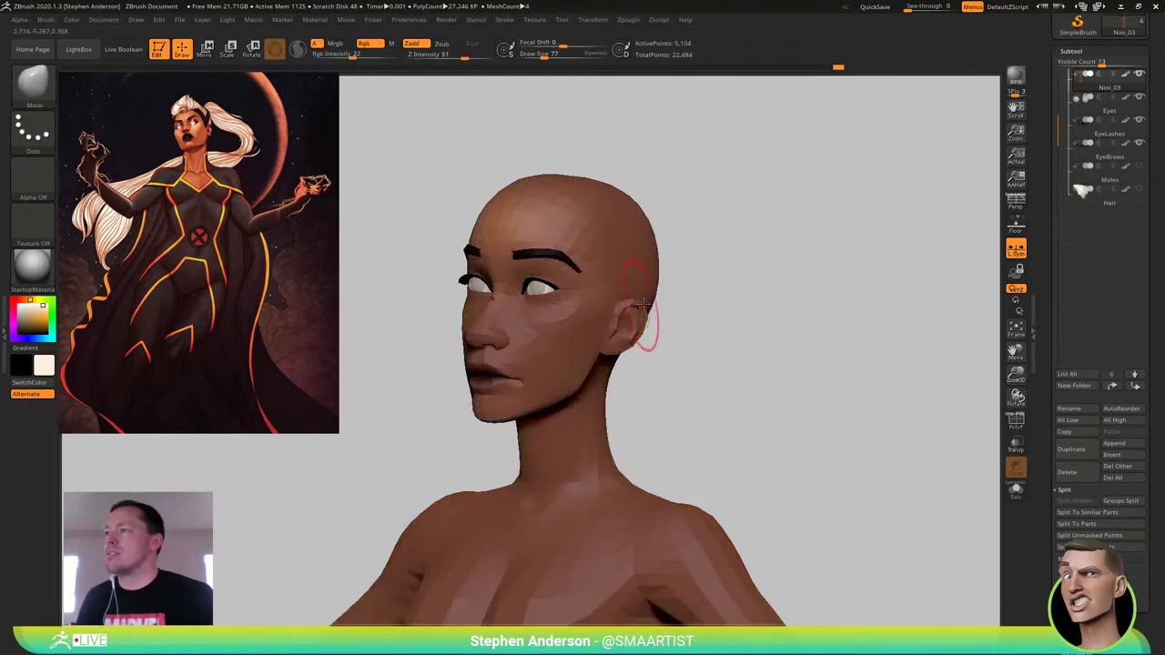
Examine the face's proportions and topology around the nose and mouth with the polyframe on and off
right_click_drag(628, 320, 707, 284)
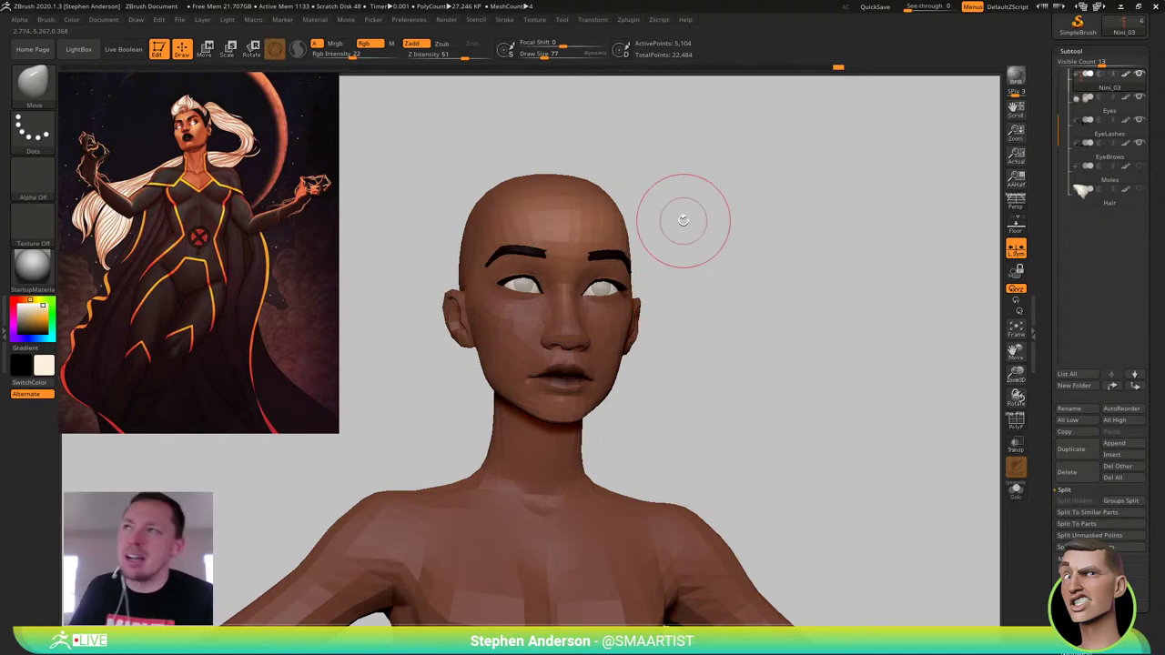
right_click_drag(789, 318, 761, 319, "shift")
mouse_move(564, 372)
right_mouse_down("ctrl")
mouse_move(574, 406)
mouse_move(548, 396)
mouse_move(554, 409)
right_mouse_up("ctrl")
key("shift+f")
key("s")
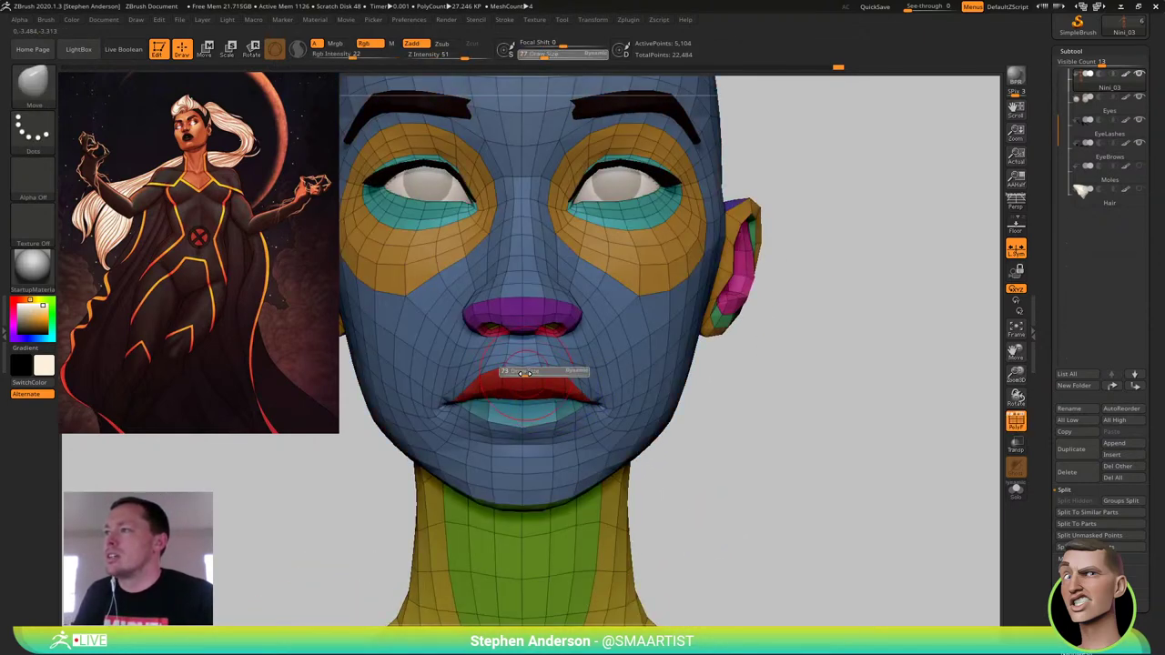
mouse_move(643, 372)
right_mouse_down()
mouse_move(577, 381)
mouse_move(624, 410)
mouse_move(685, 409)
mouse_move(682, 397)
mouse_move(606, 411)
mouse_move(658, 428)
mouse_move(582, 362)
mouse_move(621, 391)
mouse_move(807, 407)
mouse_move(728, 378)
right_mouse_up()
key("shift+f")
key("shift+f")
key("shift+f")
right_click_drag(728, 377, 748, 409)
Compare the subdivision levels under the jaw, and reshape and smooth the throat corner at the lowest level
key("d")
mouse_move(668, 406)
right_mouse_down("ctrl")
mouse_move(669, 450)
mouse_move(715, 411)
mouse_move(688, 406)
right_mouse_up("ctrl")
right_click_drag(687, 407, 598, 359, "ctrl")
mouse_move(628, 387)
right_mouse_down("ctrl")
mouse_move(697, 468)
mouse_move(715, 444)
right_mouse_up("ctrl")
mouse_move(734, 502)
right_mouse_down("alt")
mouse_move(656, 344)
mouse_move(847, 574)
right_mouse_up("alt")
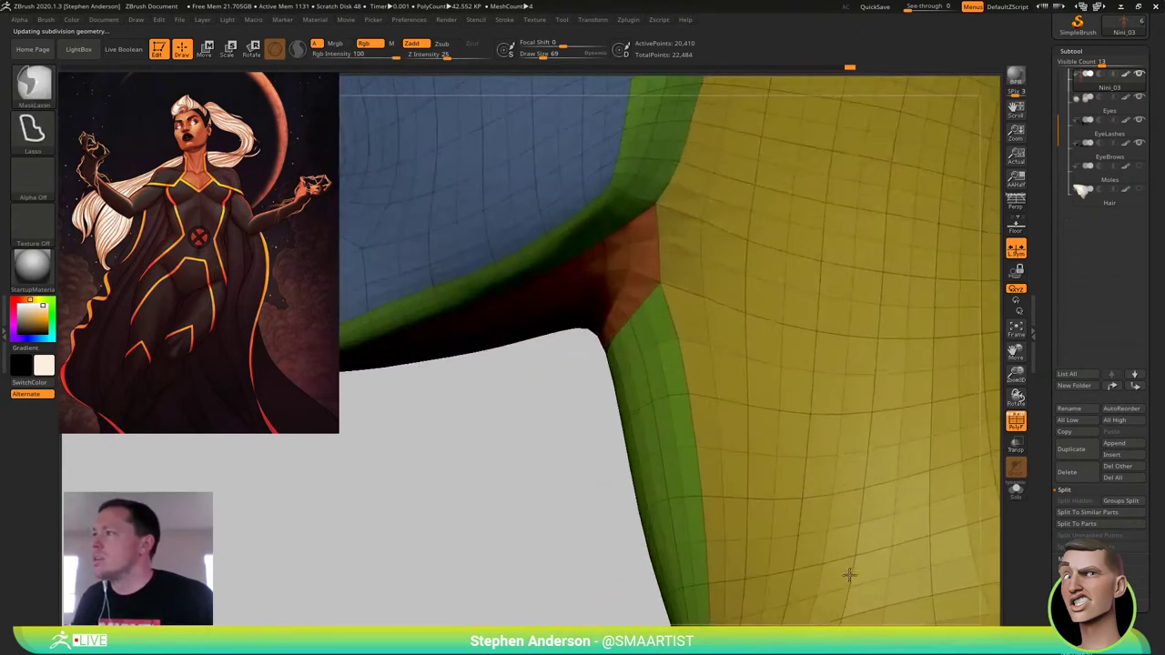
key("shift+d")
mouse_move(607, 331)
left_mouse_down()
mouse_move(616, 334)
mouse_move(575, 347)
left_mouse_up()
key("s")
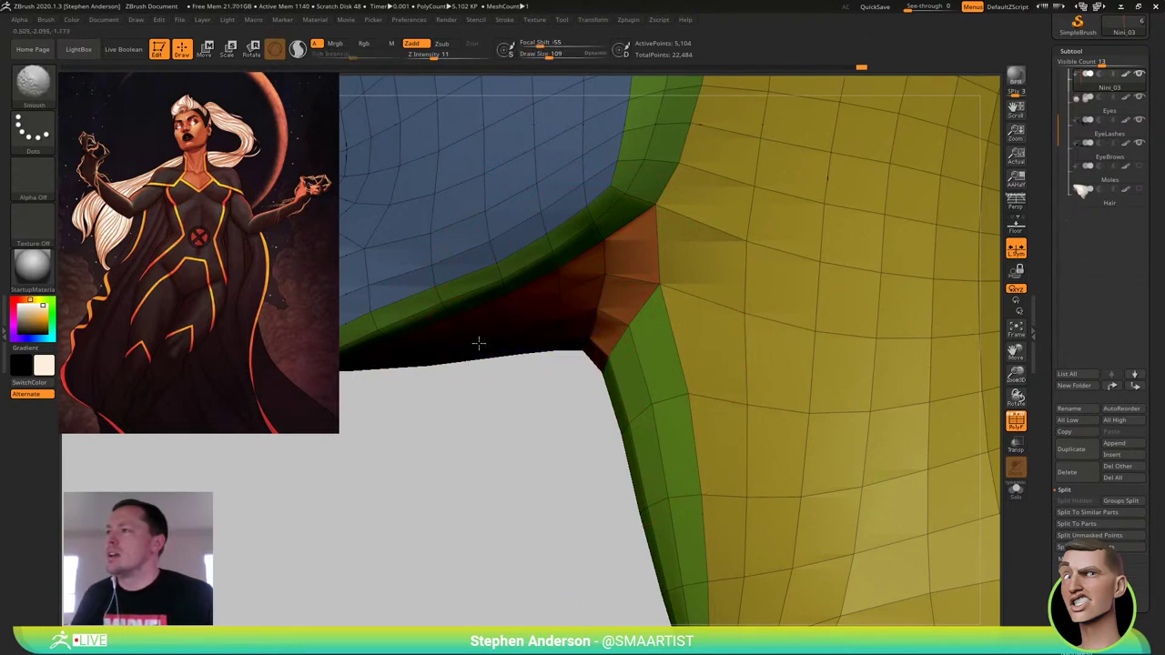
Refine the underside of the chin and the jawline with the Move brush at draw size 86
mouse_move(585, 348)
right_mouse_down("ctrl")
mouse_move(577, 330)
mouse_move(592, 327)
right_mouse_up("ctrl")
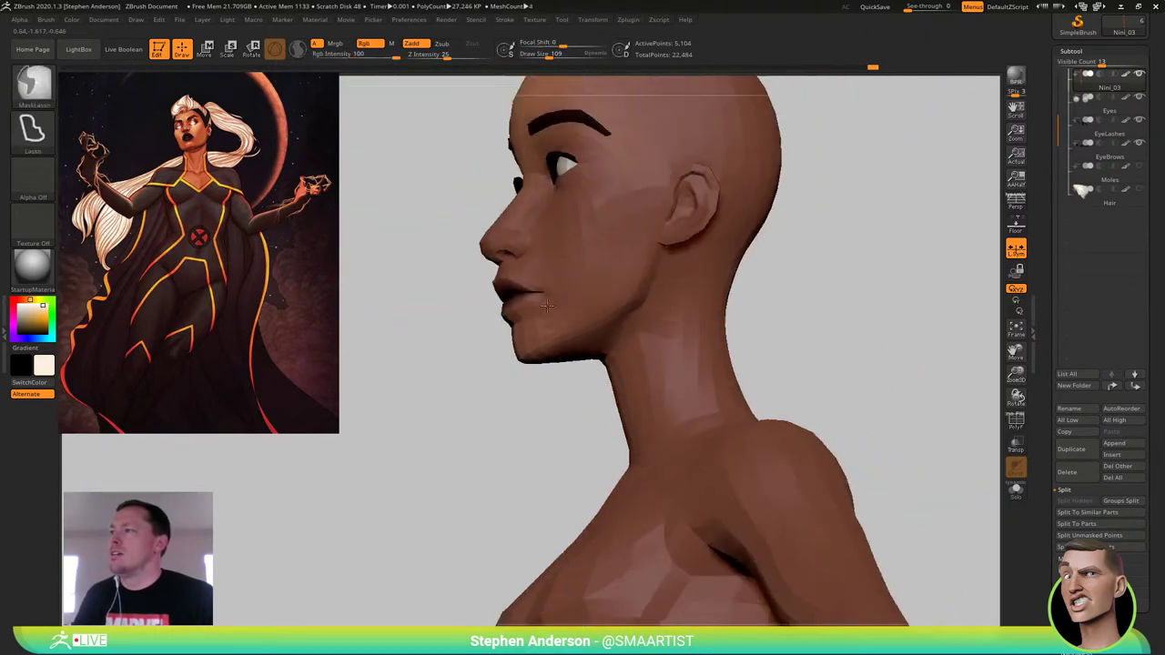
mouse_move(582, 327)
right_mouse_down()
mouse_move(628, 306)
mouse_move(537, 332)
mouse_move(546, 386)
mouse_move(612, 396)
right_mouse_up()
mouse_move(614, 393)
left_mouse_down("shift")
mouse_move(623, 369)
mouse_move(594, 338)
mouse_move(575, 340)
left_mouse_up("shift")
key("s")
mouse_move(582, 342)
right_mouse_down()
mouse_move(608, 341)
mouse_move(555, 305)
mouse_move(573, 328)
mouse_move(537, 320)
mouse_move(551, 353)
mouse_move(537, 355)
right_mouse_up()
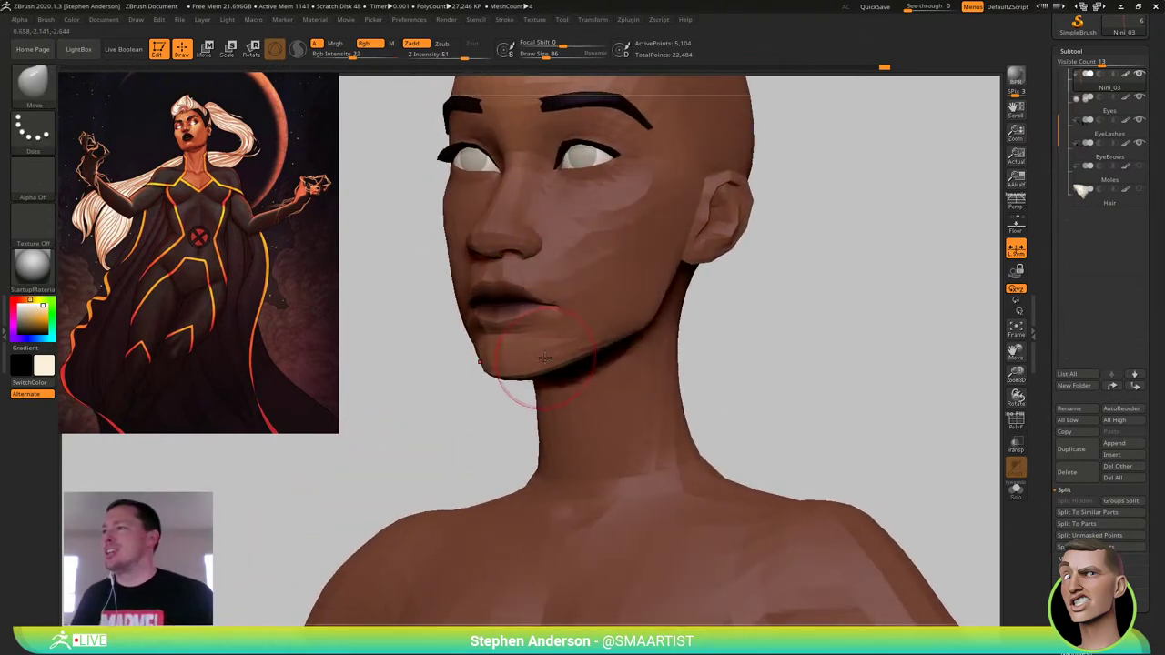
left_click_drag(545, 363, 547, 364)
right_click_drag(548, 364, 577, 358)
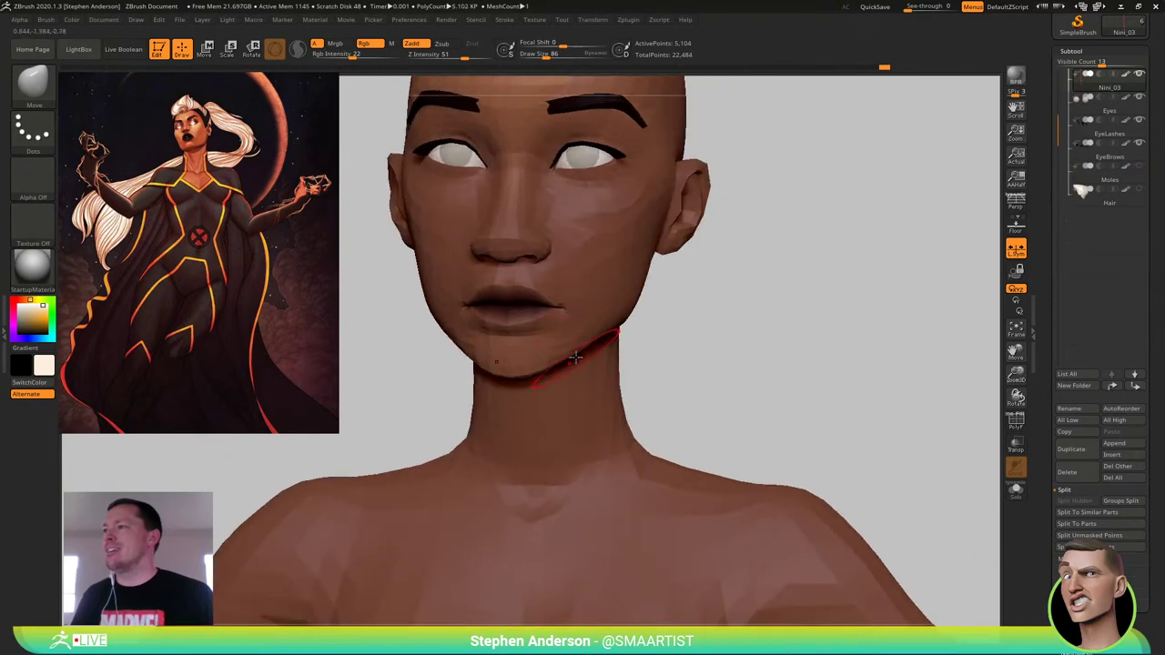
Nudge the jawline with the Move brush and review the full figure with the polyframe on and off
left_click_drag(576, 357, 582, 345)
mouse_move(596, 347)
right_mouse_down("ctrl")
mouse_move(625, 315)
mouse_move(696, 293)
right_mouse_up("ctrl")
key("shift+f")
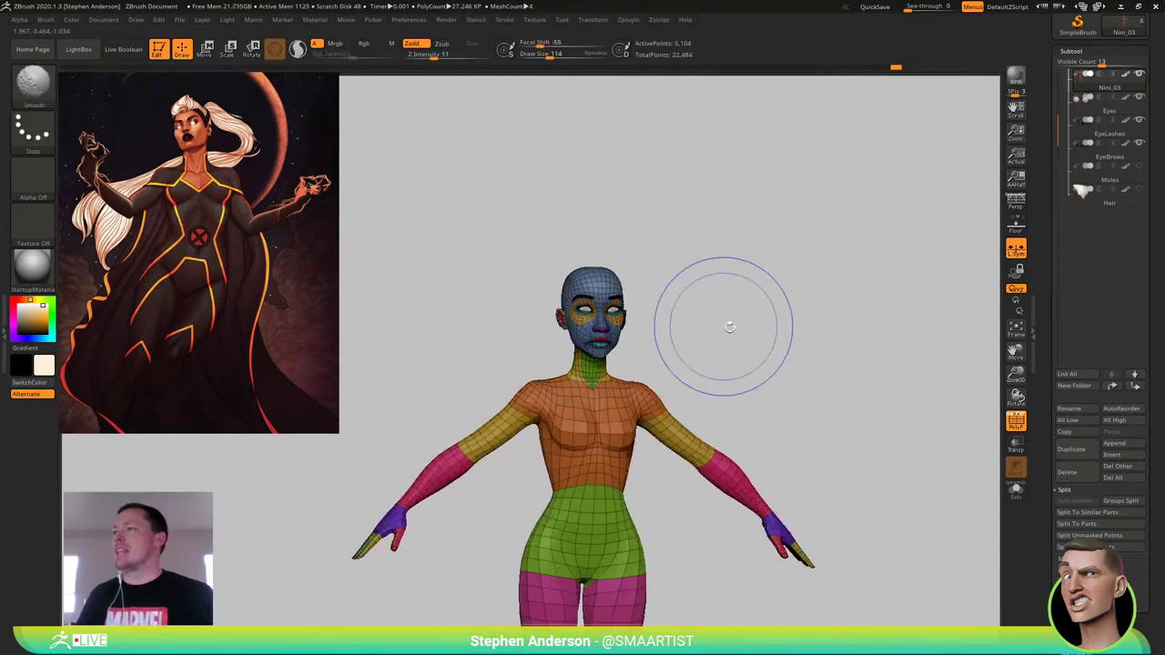
key("shift+f")
right_click_drag(779, 311, 789, 341)
mouse_move(790, 341)
right_mouse_down()
mouse_move(812, 343)
mouse_move(780, 317)
mouse_move(797, 337)
right_mouse_up()
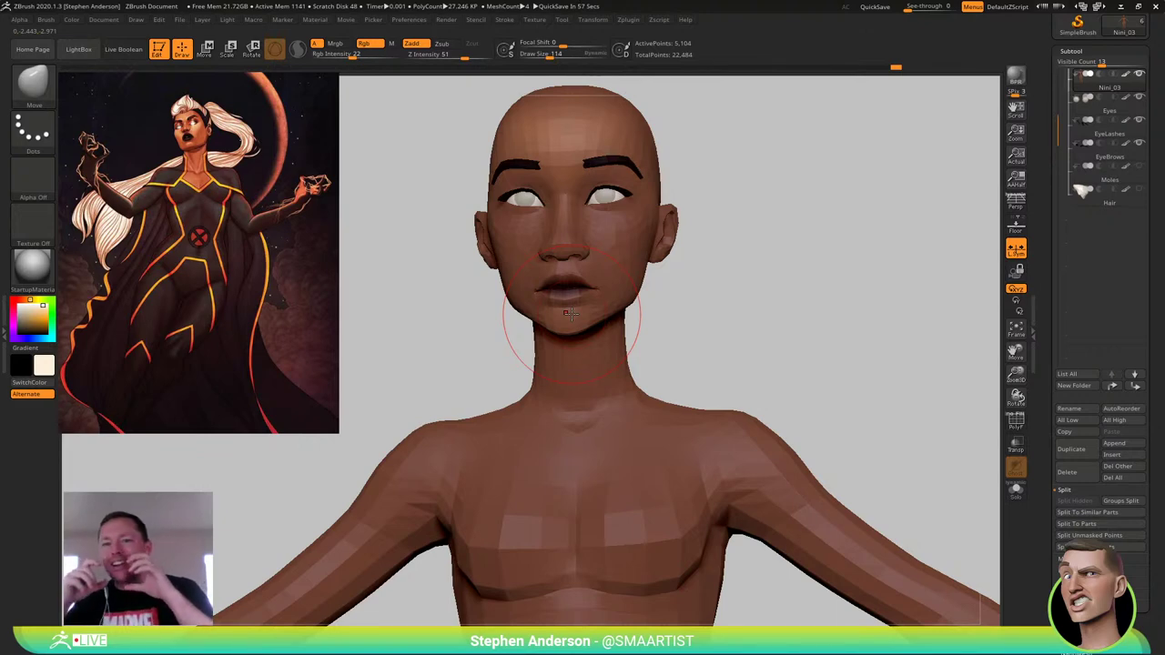
Use the polygroups to mask the whole figure except the lips and inner mouth, and turn off local symmetry
right_click_drag(588, 351, 601, 320)
key("shift+f")
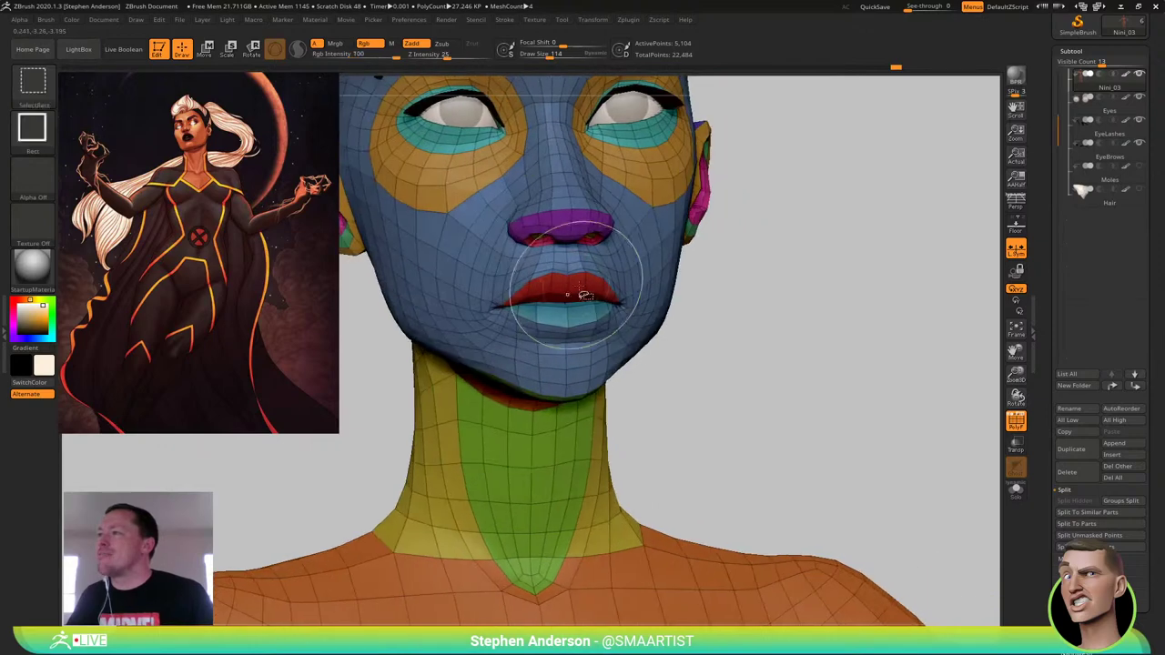
left_click(590, 296, "ctrl+shift")
left_click(696, 276, "ctrl+shift")
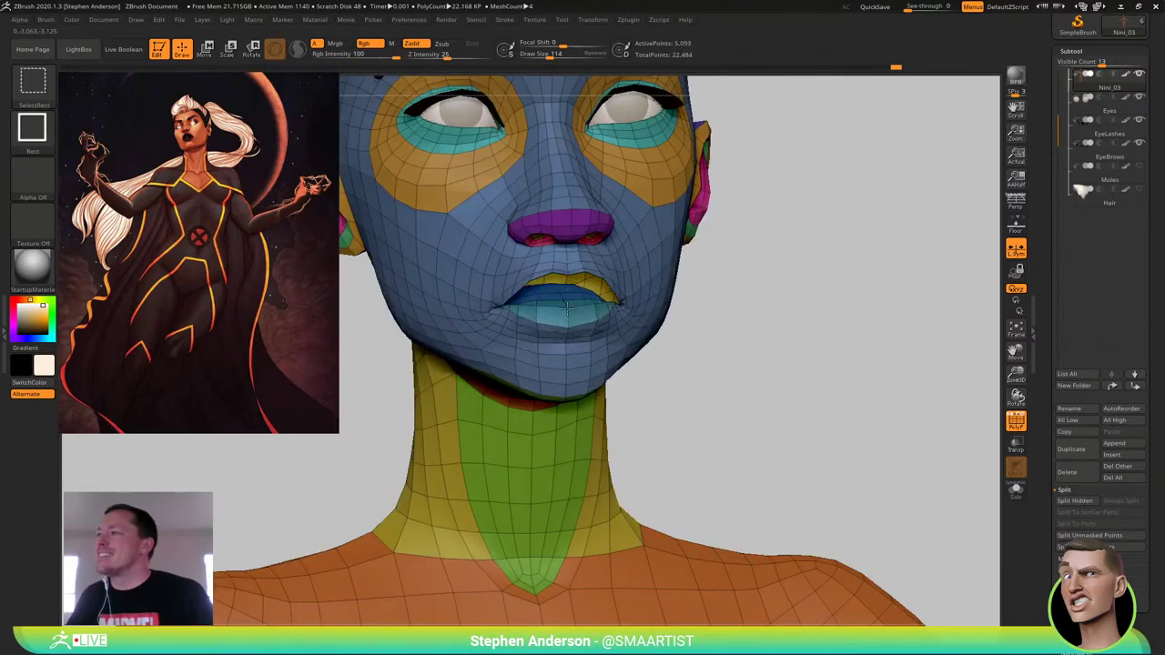
right_click_drag(756, 314, 724, 282, "ctrl")
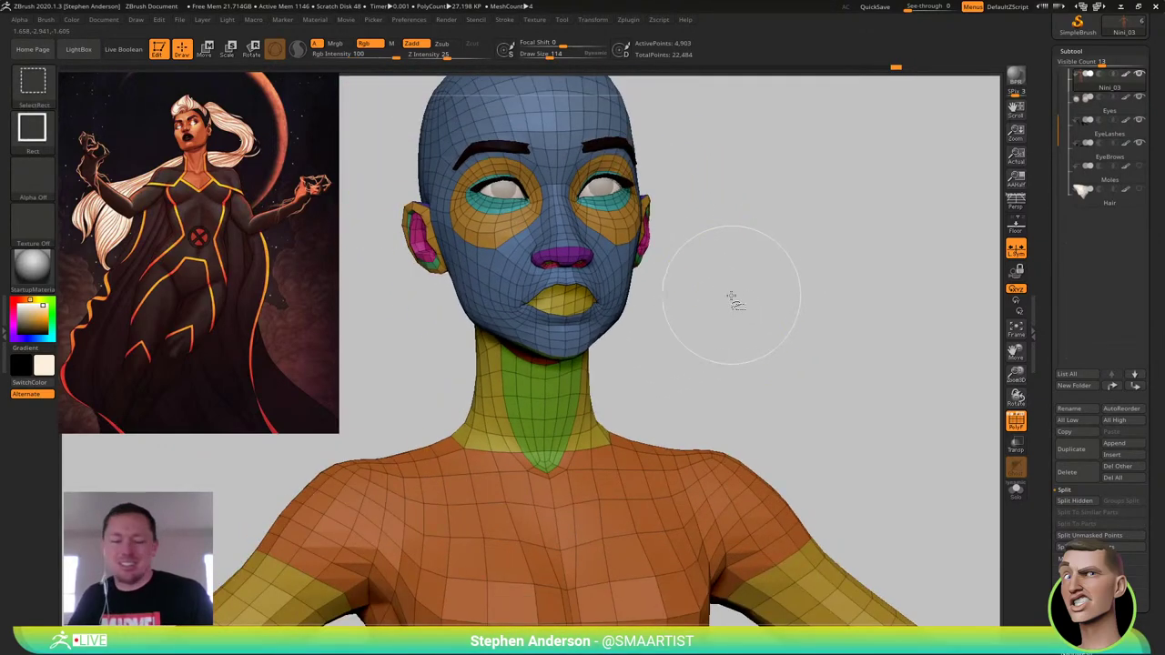
left_click(738, 297, "ctrl")
left_click(740, 294, "ctrl+shift")
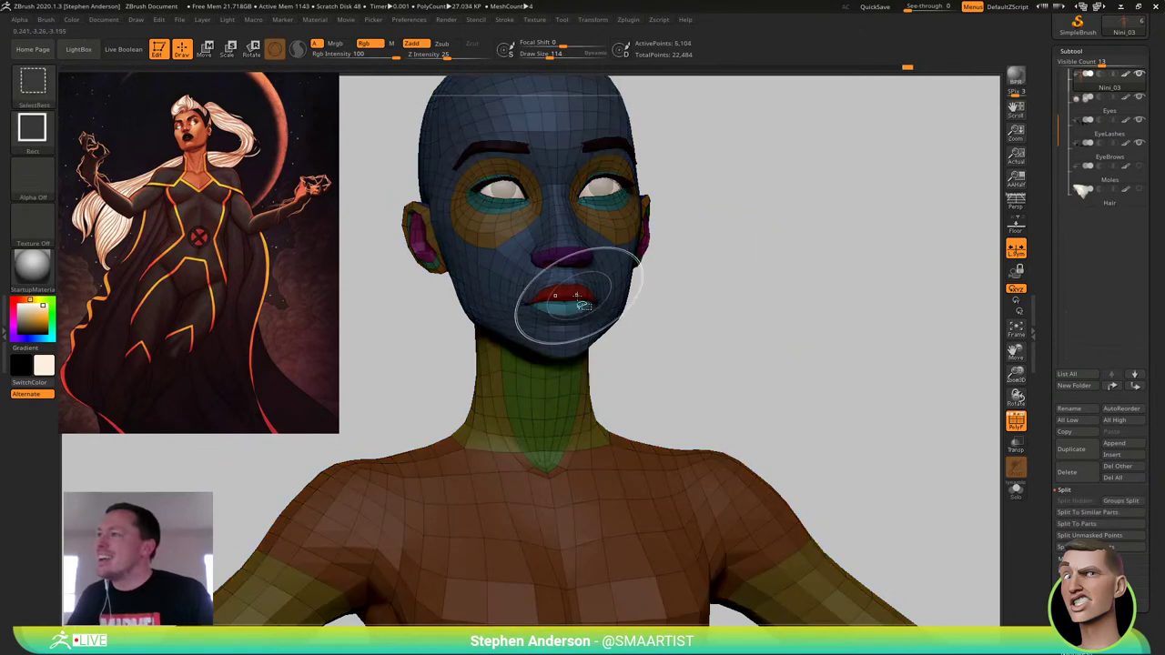
left_click(685, 310, "ctrl")
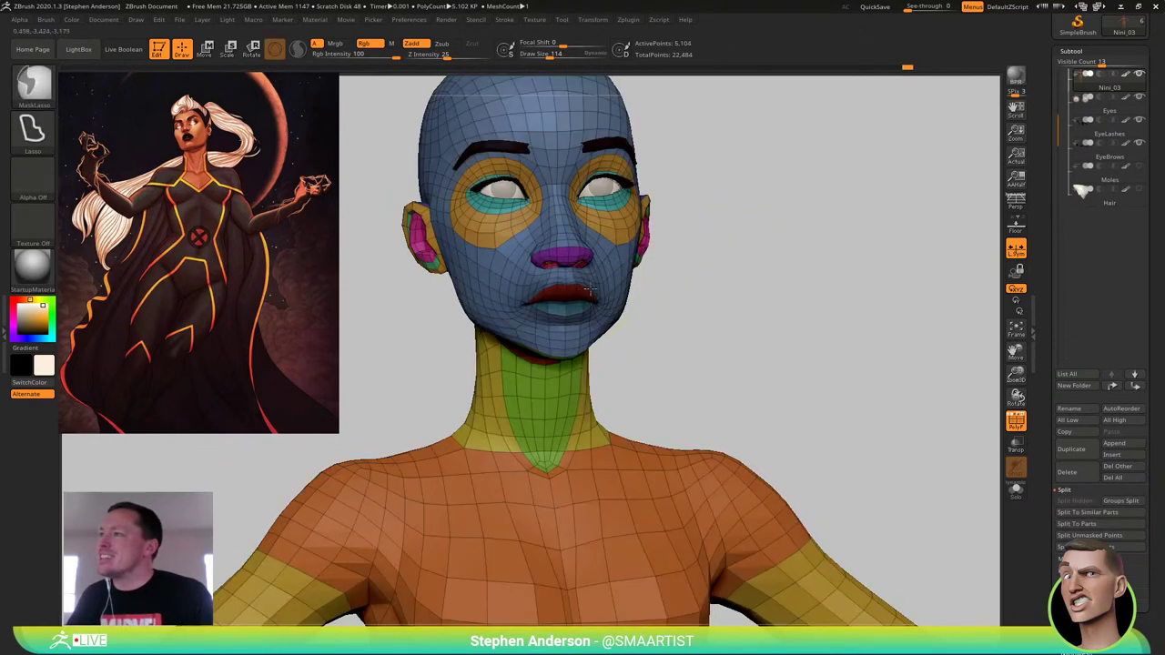
left_click(1015, 250)
right_click_drag(836, 299, 796, 304)
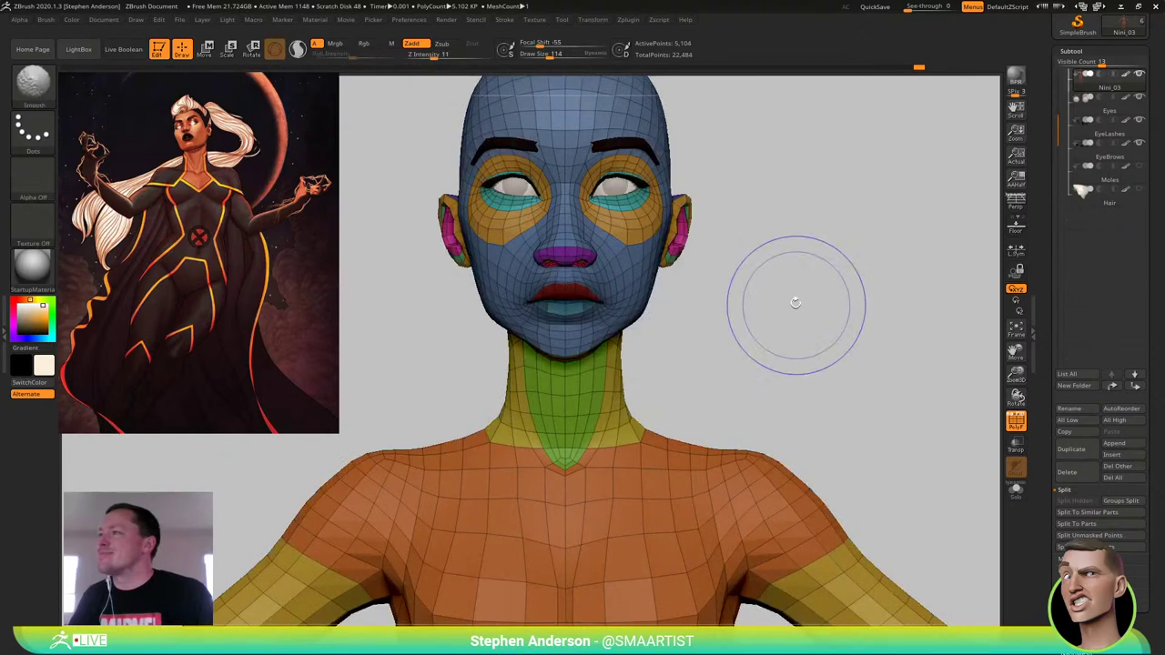
left_click(794, 304, "ctrl")
Try to scale up the unmasked lips uniformly from the centre of the mouth, and undo it
right_click_drag(580, 281, 634, 333, "ctrl")
key("r")
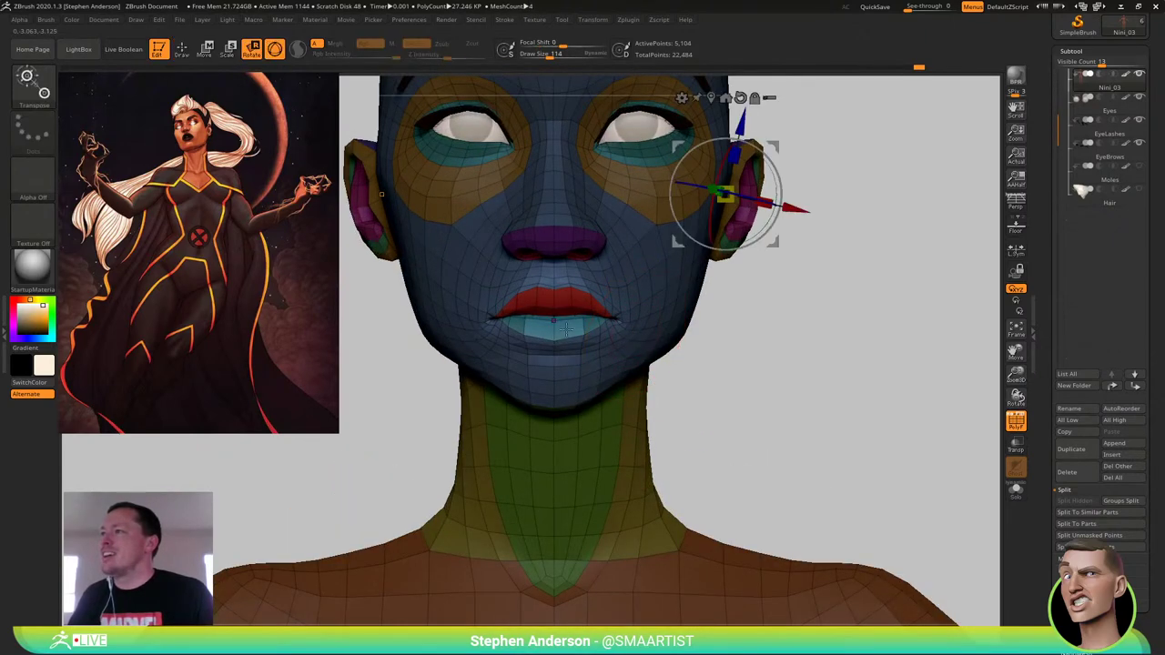
left_click(555, 309)
right_click_drag(714, 290, 610, 310)
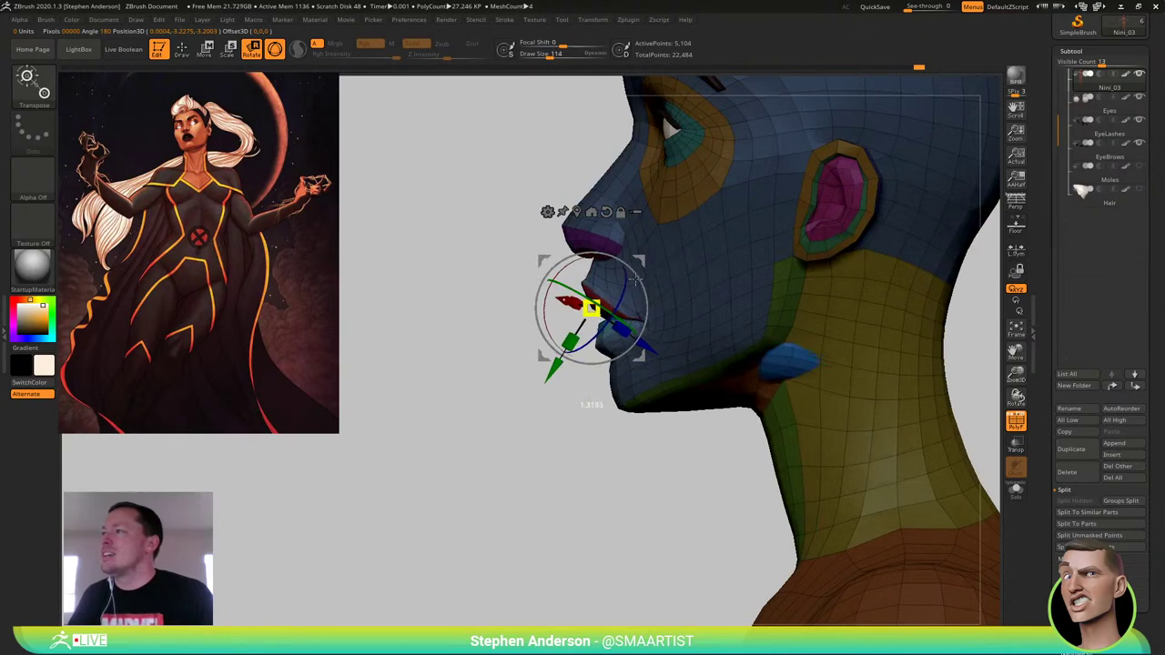
key("ctrl+z")
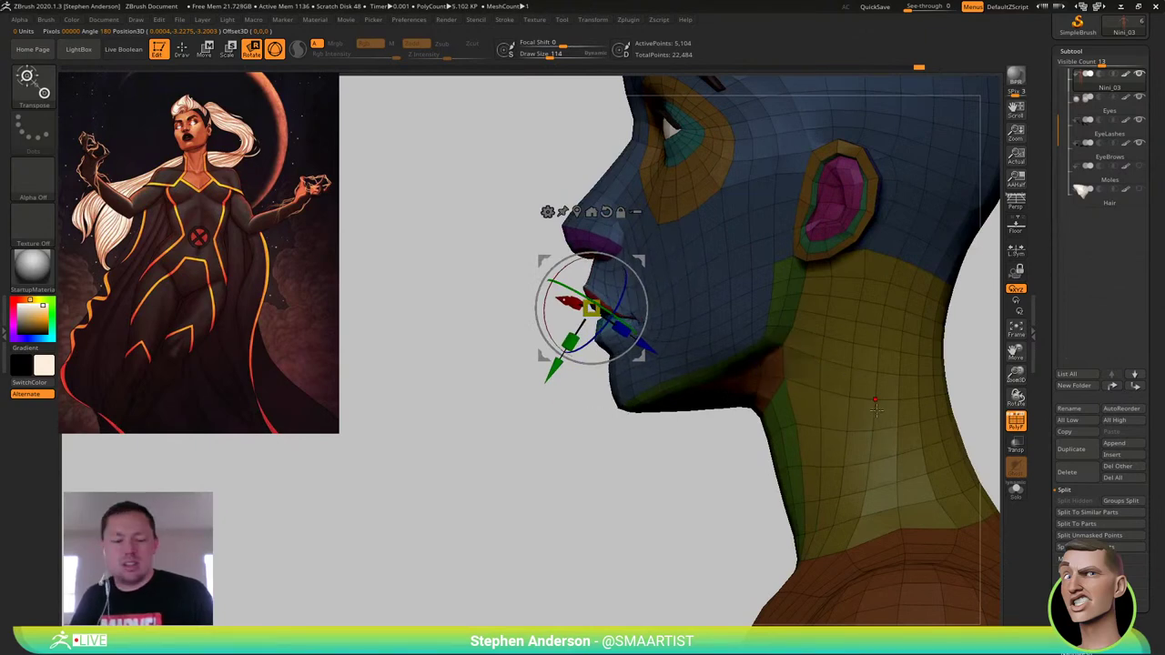
Isolate the lip and inner mouth polygroups by hiding the upper and lower lips and inverting the visibility
key("q")
right_click_drag(628, 286, 625, 326, "ctrl")
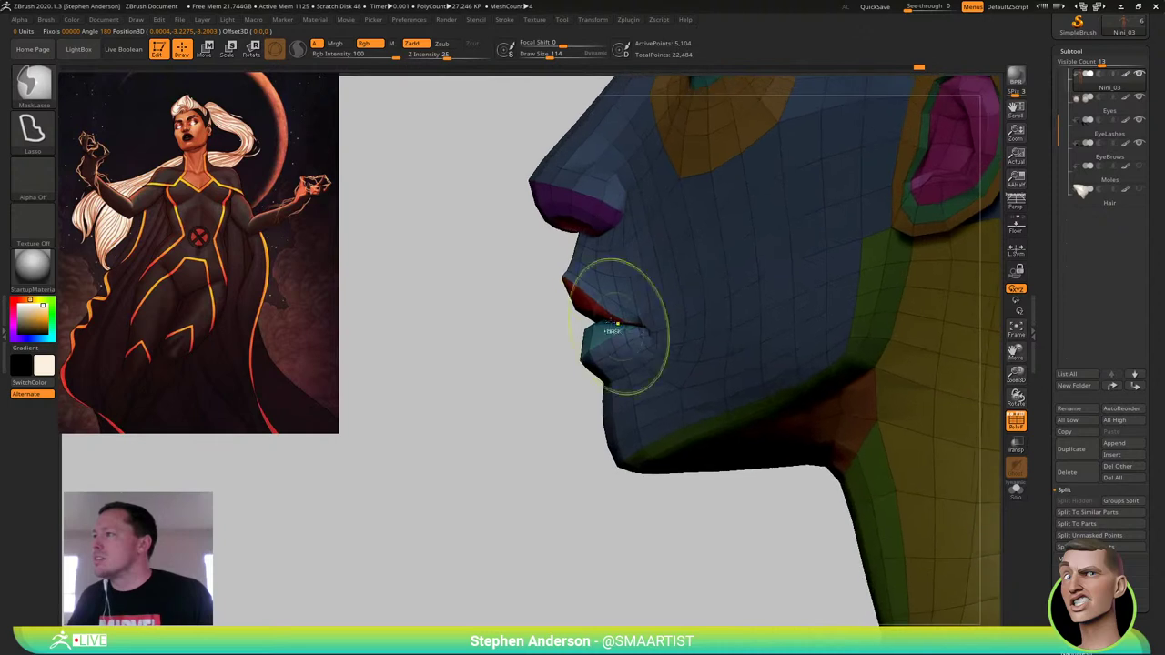
left_click(592, 313, "ctrl+shift")
left_click(596, 317, "ctrl+shift")
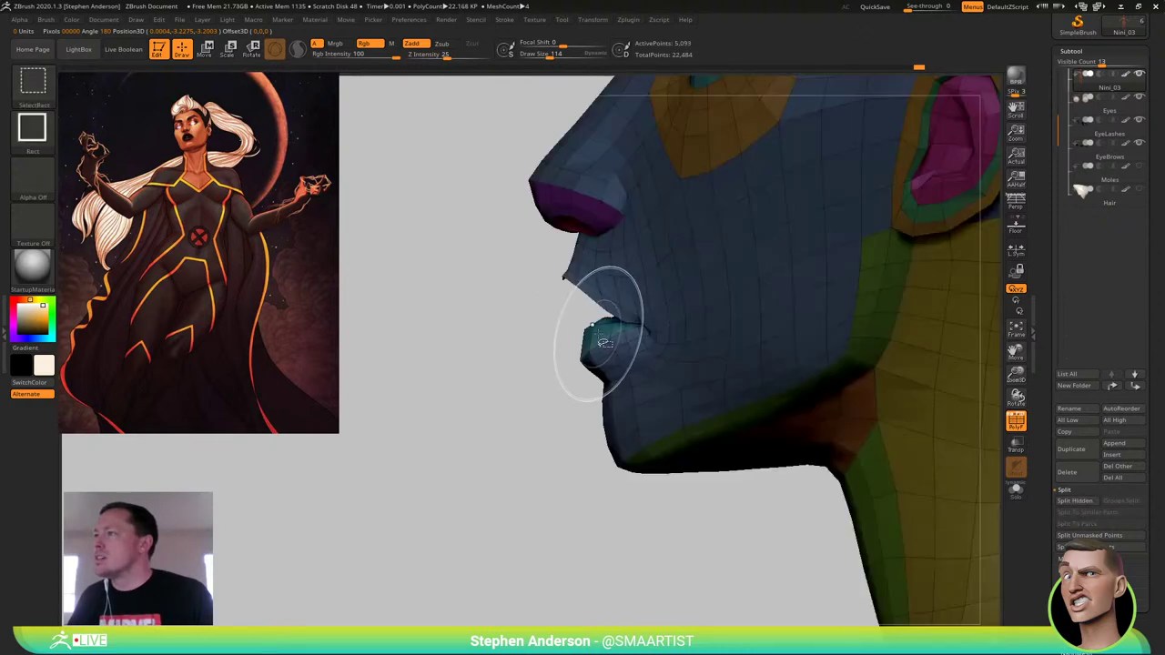
left_click(603, 333, "ctrl+shift")
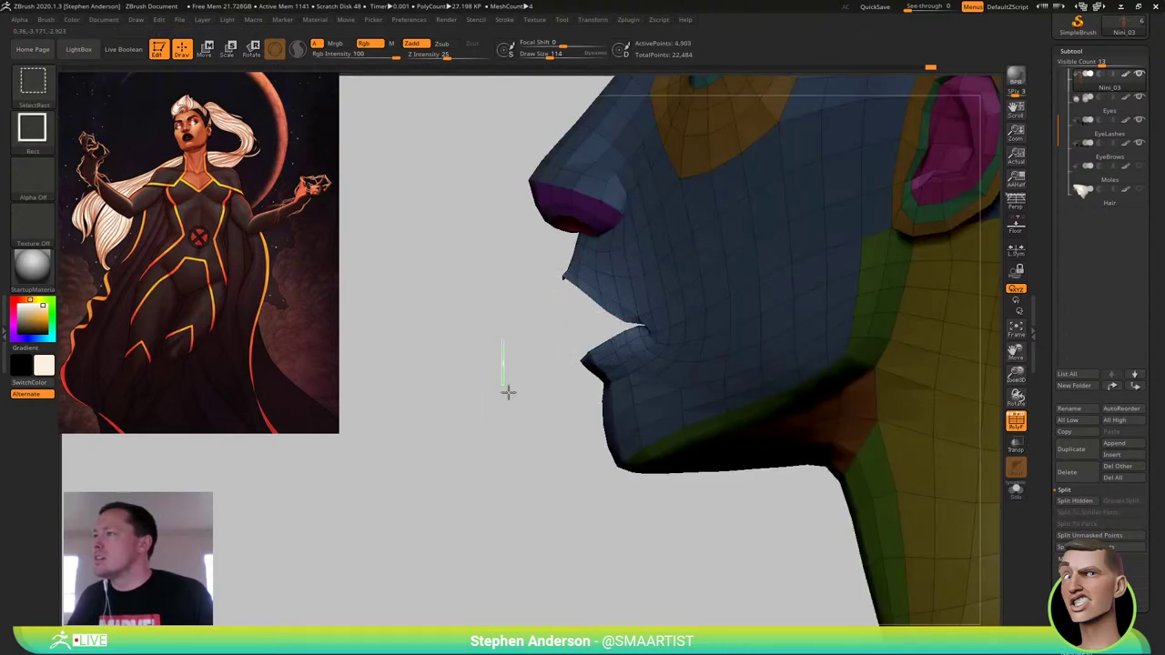
left_click_drag(508, 393, 511, 395, "ctrl+shift")
Smooth the back of the inner mouth cavity into a shorter, rounded pocket and show the whole figure again
right_click_drag(807, 410, 568, 369, "alt")
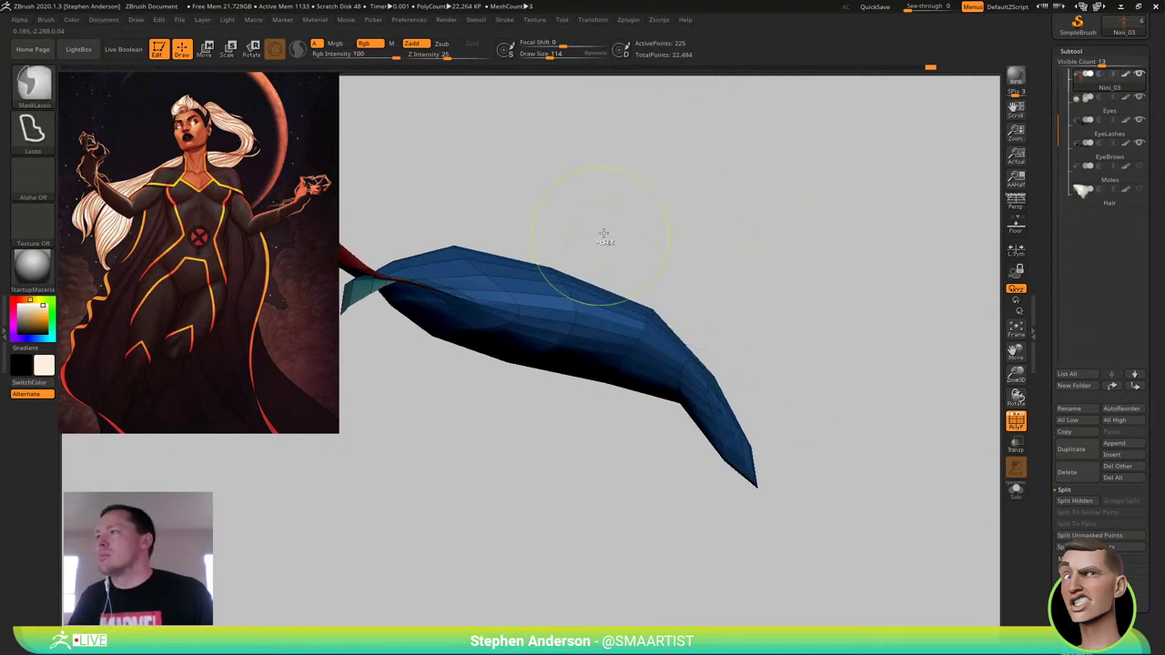
mouse_move(603, 223)
left_mouse_down("ctrl")
mouse_move(847, 544)
mouse_move(515, 549)
left_mouse_up("ctrl")
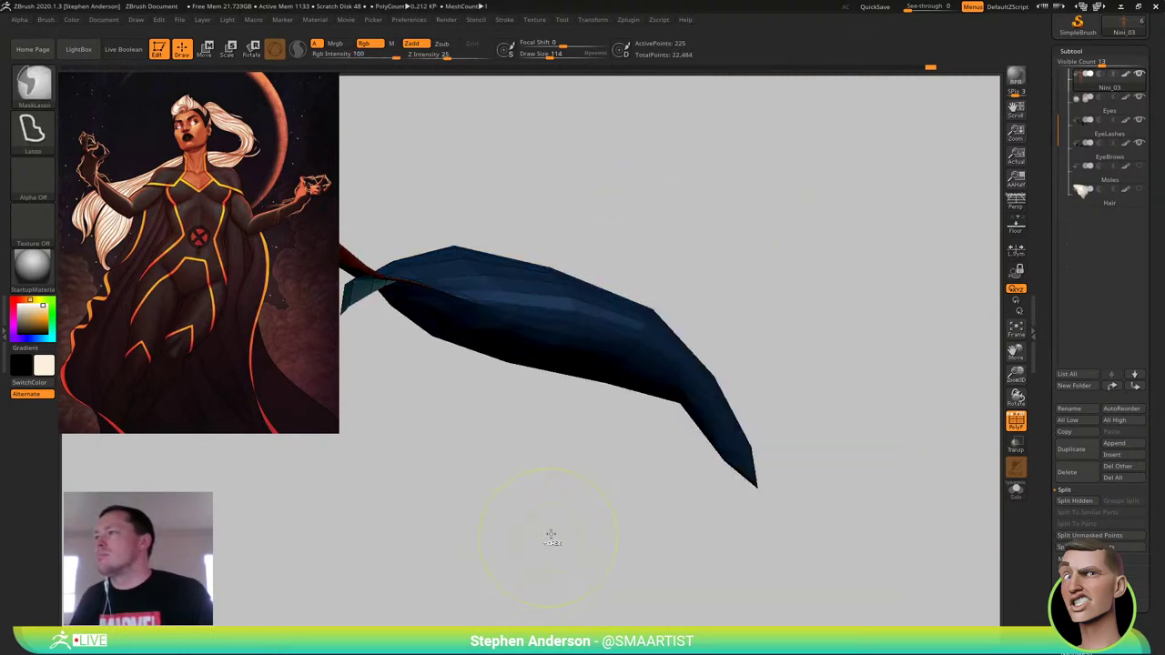
left_click(667, 475, "ctrl")
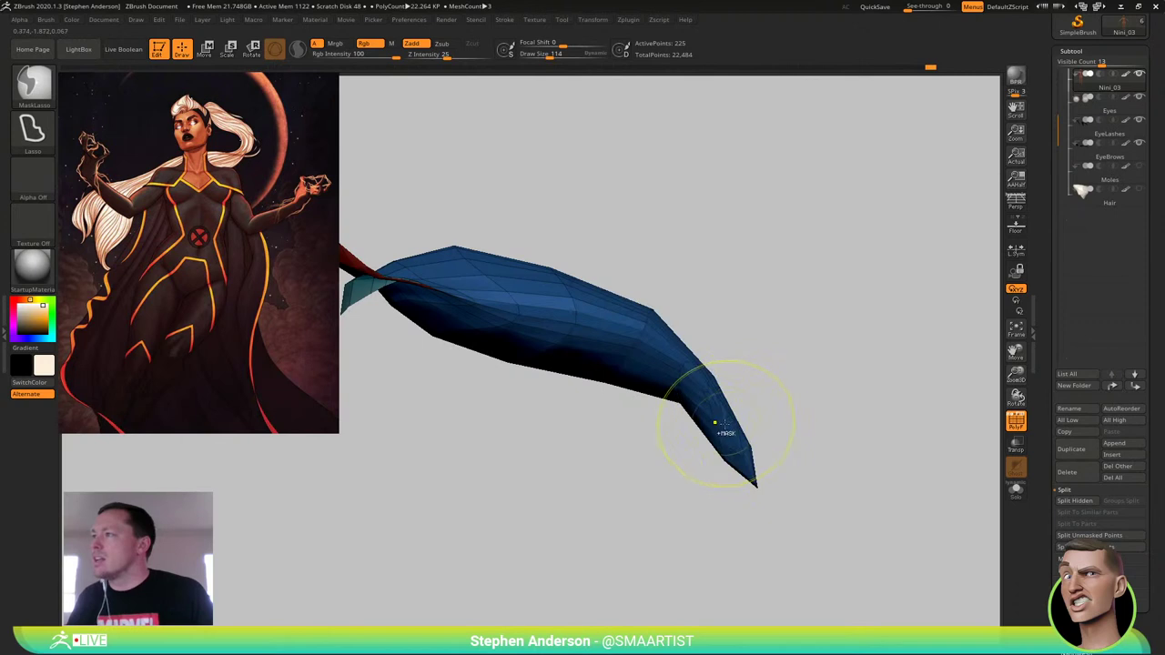
left_click_drag(710, 419, 720, 399, "shift")
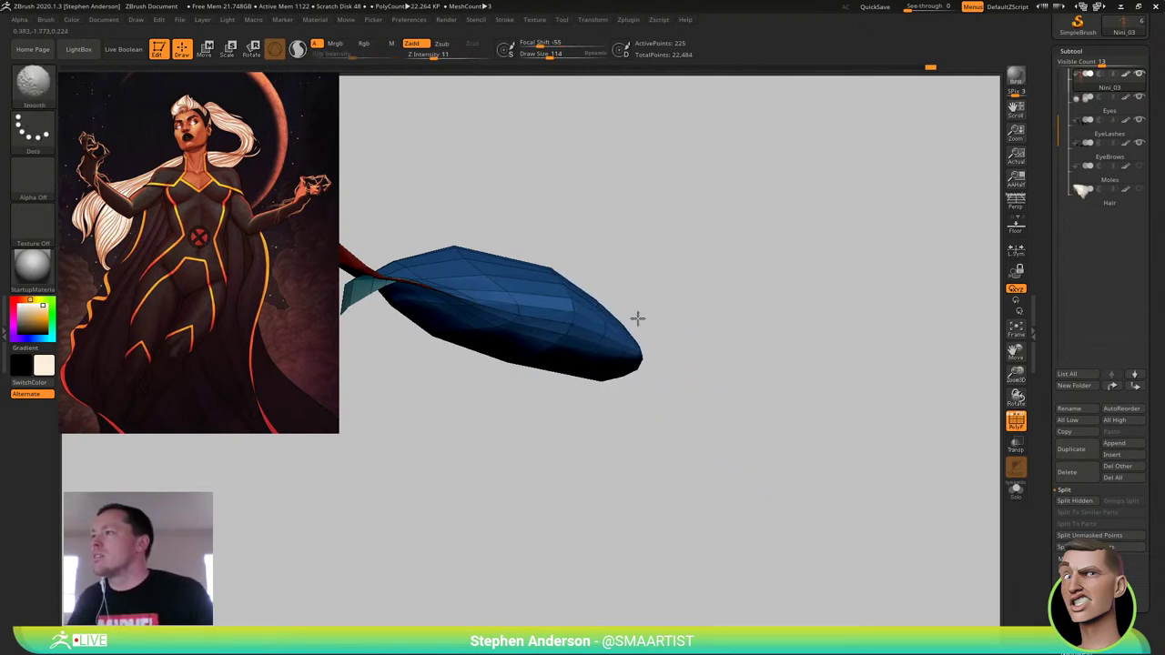
left_click_drag(665, 333, 738, 310)
left_click_drag(678, 356, 694, 331, "shift")
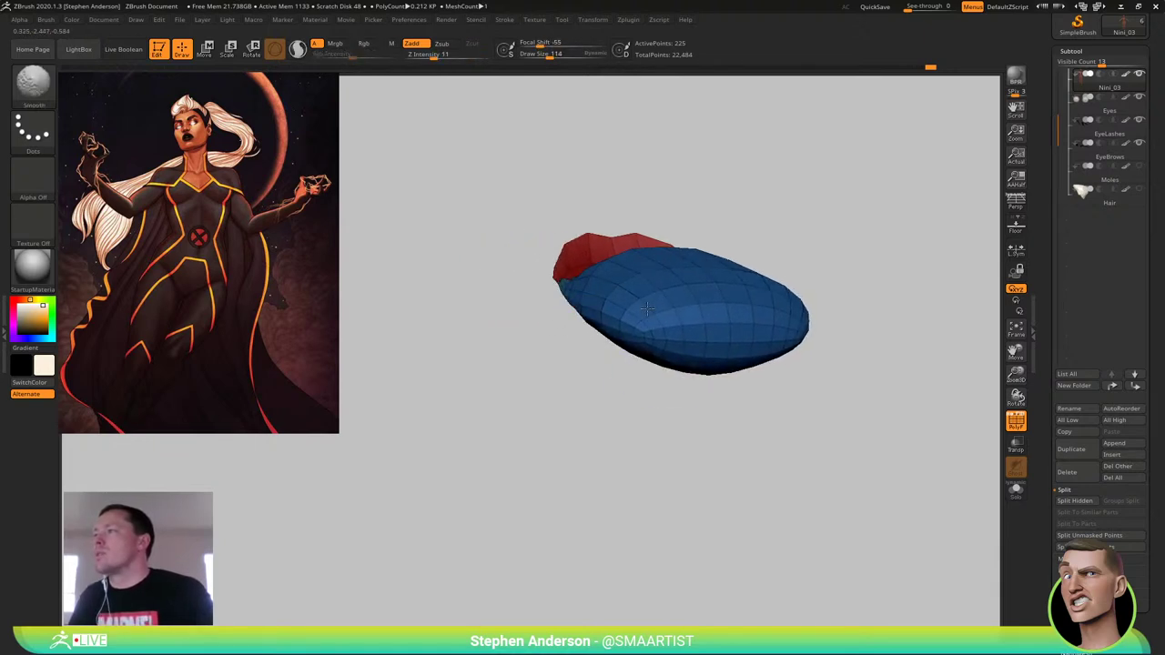
mouse_move(647, 308)
right_mouse_down()
mouse_move(725, 300)
mouse_move(680, 319)
mouse_move(698, 320)
mouse_move(700, 332)
mouse_move(684, 316)
mouse_move(639, 319)
mouse_move(624, 291)
mouse_move(676, 344)
right_mouse_up()
left_click(780, 333, "ctrl+shift")
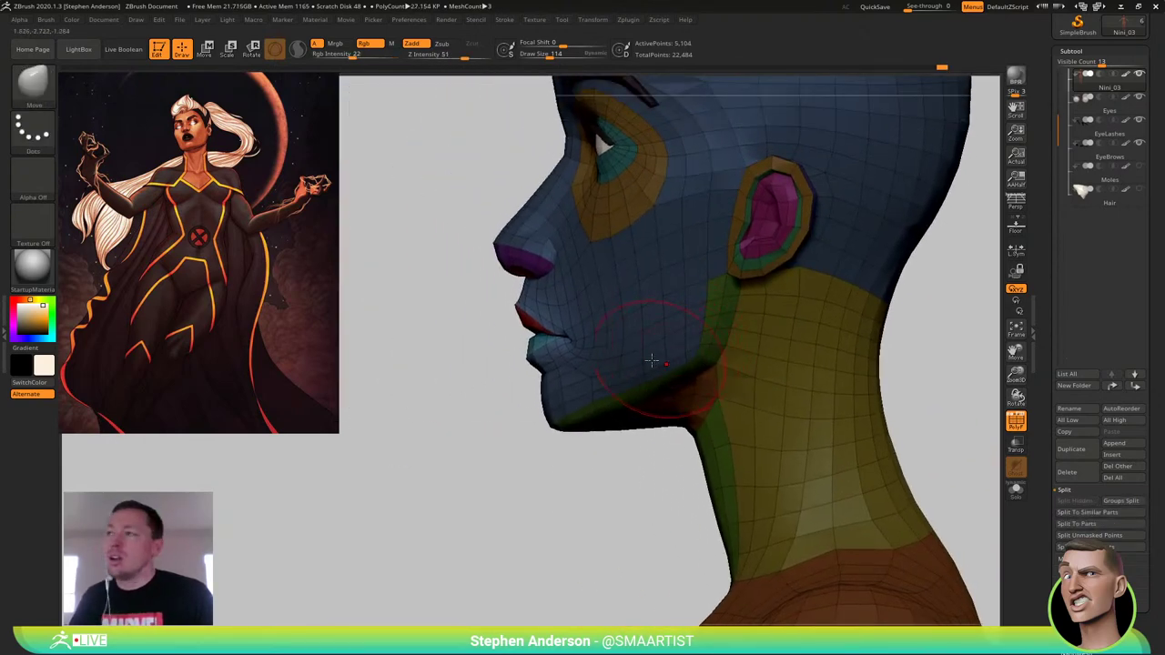
Scale up the unmasked lips slightly with the gizmo, turn off the polyframe and clear the mask
key("w")
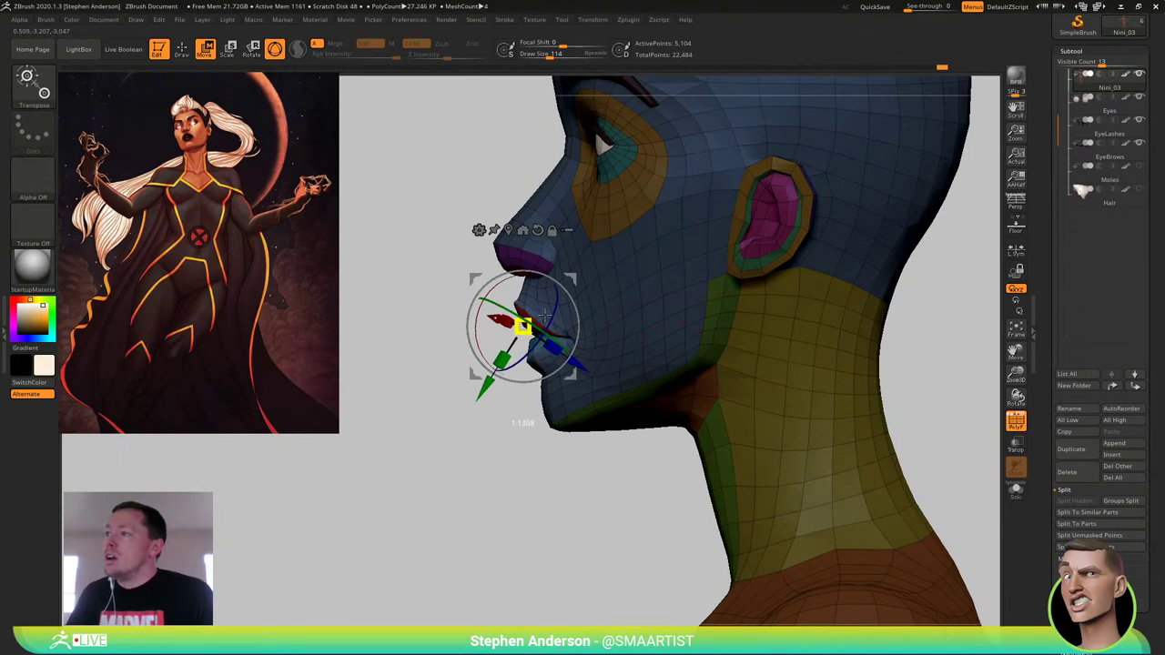
left_click_drag(544, 315, 555, 312)
mouse_move(611, 310)
right_mouse_down()
mouse_move(648, 310)
mouse_move(669, 289)
mouse_move(782, 320)
mouse_move(682, 325)
mouse_move(667, 370)
mouse_move(777, 401)
right_mouse_up()
key("q")
key("shift+f")
left_click_drag(777, 401, 821, 422, "ctrl")
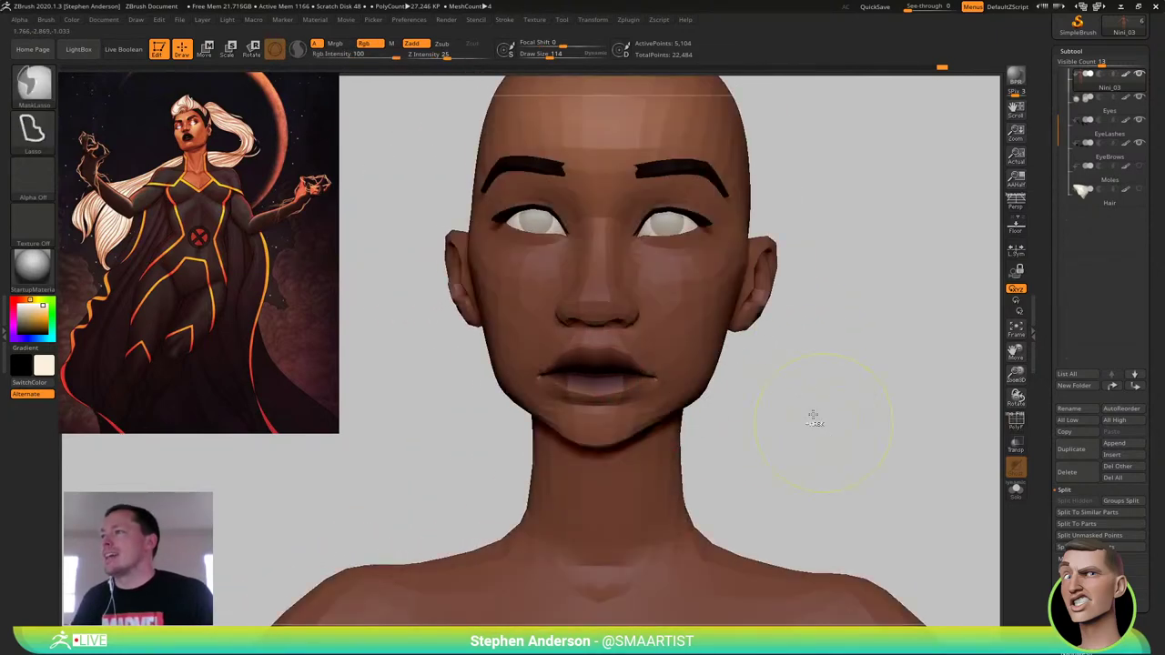
Expand the BaseHead folder in the subtool list and clear the mask around the lips
right_click_drag(812, 415, 709, 391, "ctrl")
right_click_drag(710, 391, 704, 427, "ctrl")
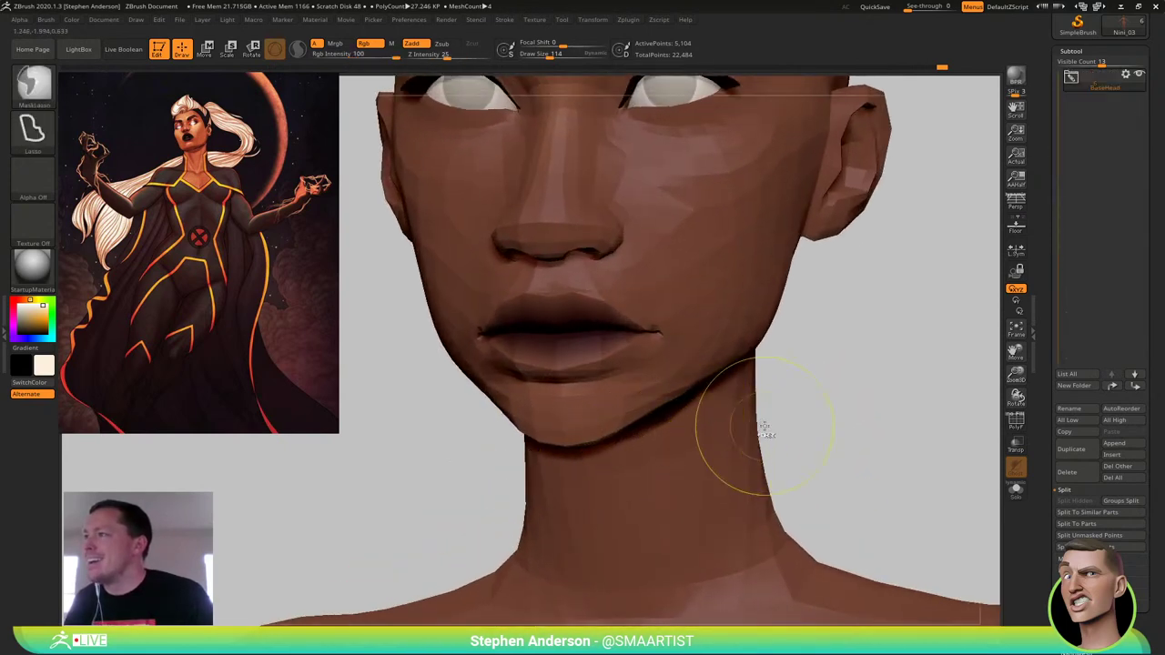
left_click(864, 383, "ctrl")
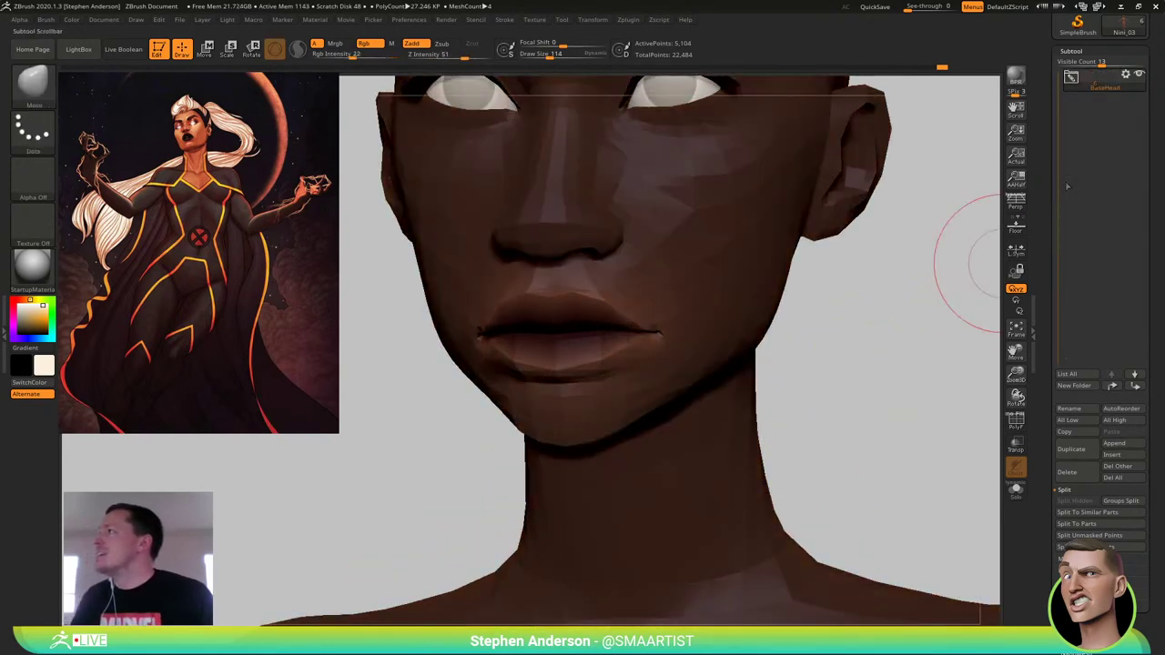
left_click(1077, 80)
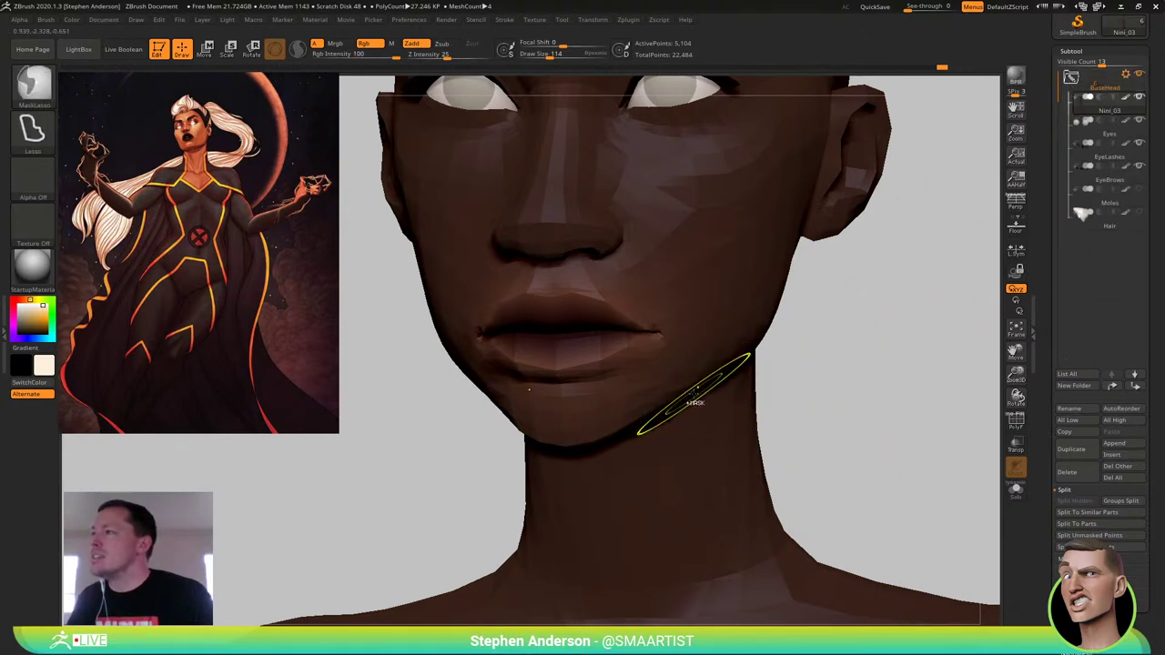
left_click(872, 359, "ctrl")
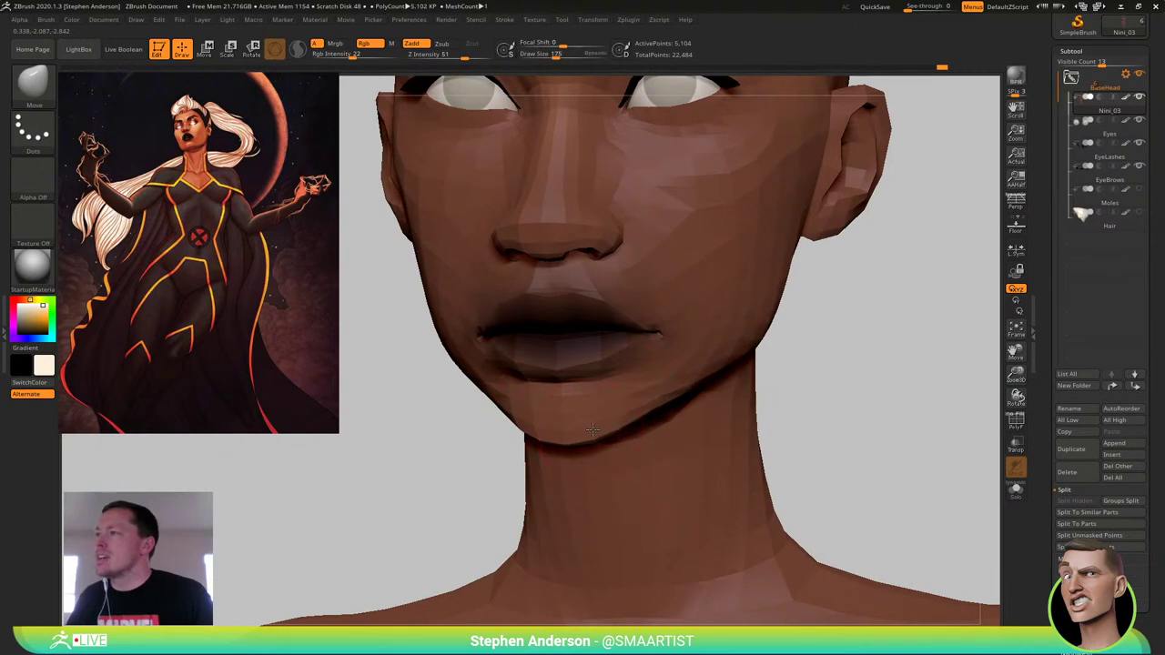
Lasso the nose in profile, invert the mask so only the nose is editable, and soften the mask edge
mouse_move(591, 422)
right_mouse_down()
mouse_move(646, 416)
mouse_move(601, 387)
mouse_move(601, 341)
mouse_move(679, 408)
mouse_move(764, 396)
mouse_move(738, 403)
mouse_move(706, 460)
right_mouse_up()
right_click_drag(689, 401, 629, 396)
key("s")
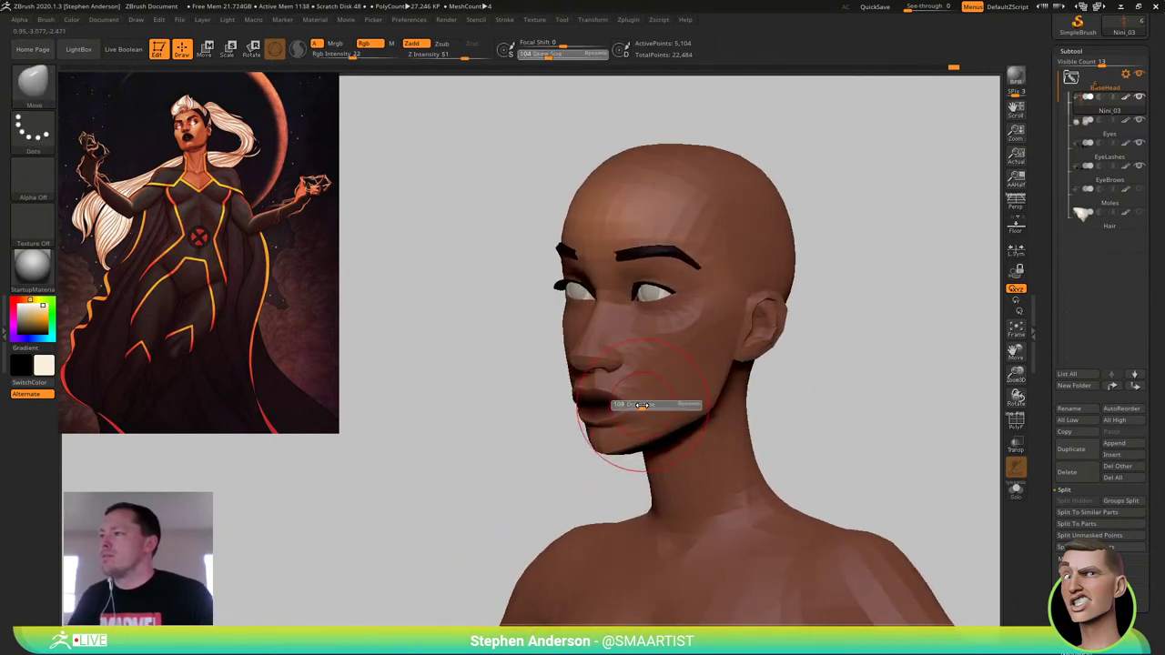
mouse_move(598, 356)
right_mouse_down()
mouse_move(579, 354)
mouse_move(582, 394)
right_mouse_up()
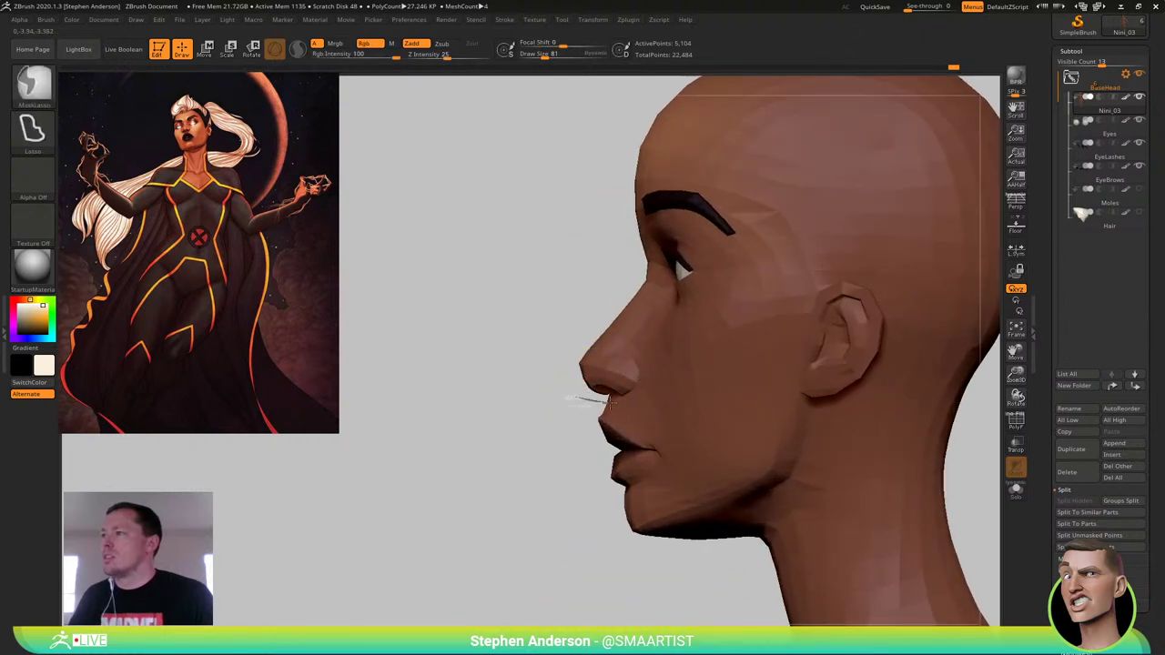
left_click_drag(582, 308, 578, 310, "ctrl")
left_click(520, 384, "ctrl")
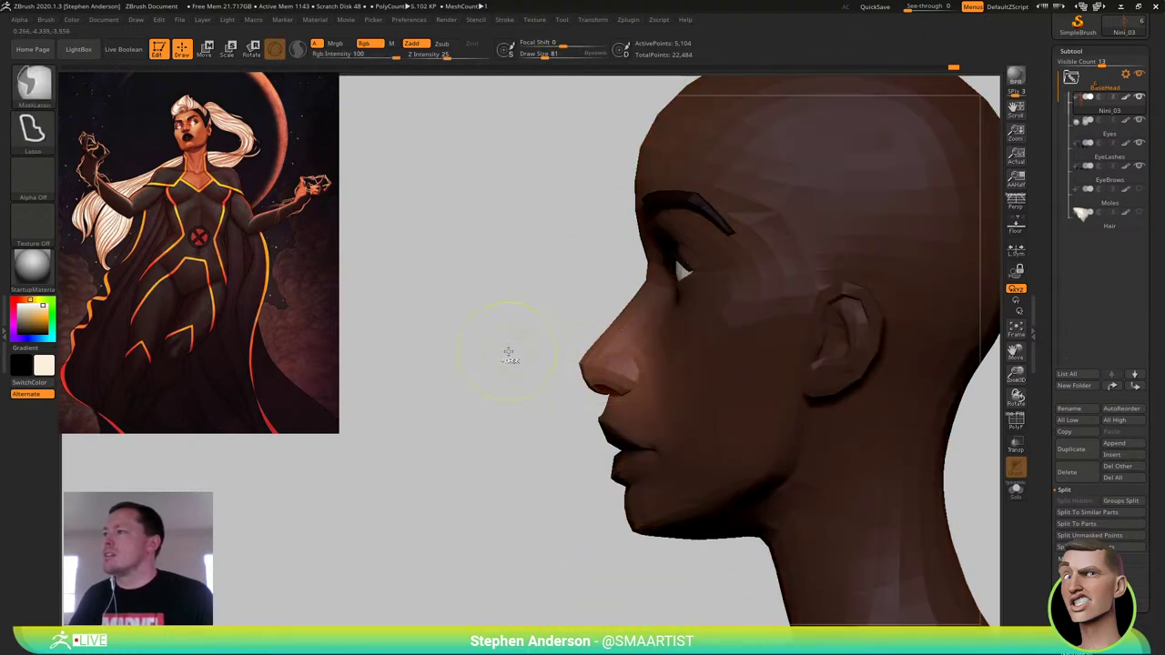
left_click(508, 352, "ctrl")
left_click(520, 384, "ctrl")
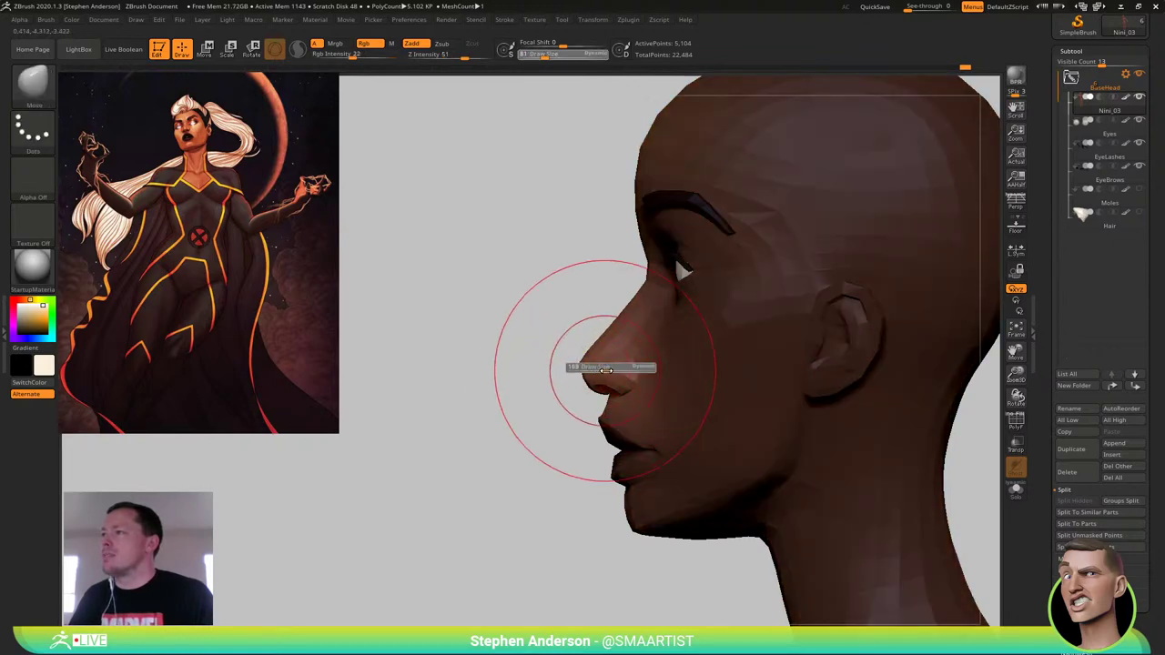
Lift the nose tip slightly with the Move brush at draw size 201 and clear the mask
left_click_drag(606, 371, 609, 370)
left_click_drag(588, 370, 593, 360)
right_click_drag(603, 357, 688, 361)
left_click_drag(753, 398, 759, 401, "ctrl")
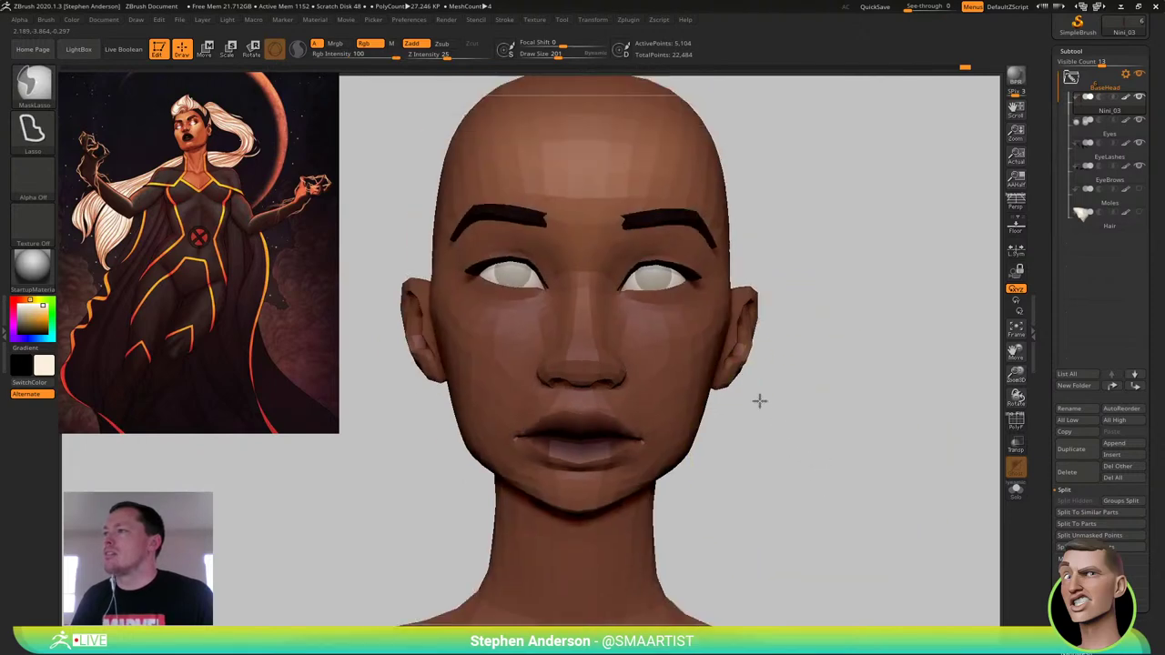
right_click_drag(760, 401, 702, 386, "ctrl")
mouse_move(702, 386)
right_mouse_down()
mouse_move(751, 376)
mouse_move(647, 347)
mouse_move(635, 380)
right_mouse_up()
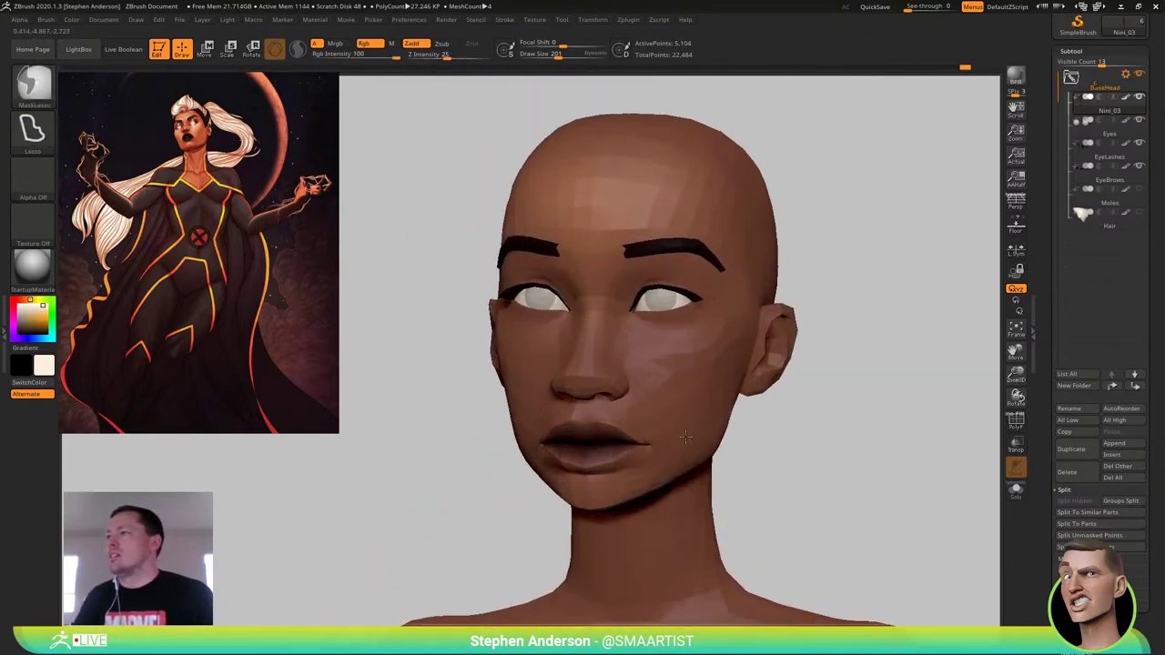
Compare the nose before and after the adjustment by undoing and redoing it, and clear the restored mask
key("ctrl+z")
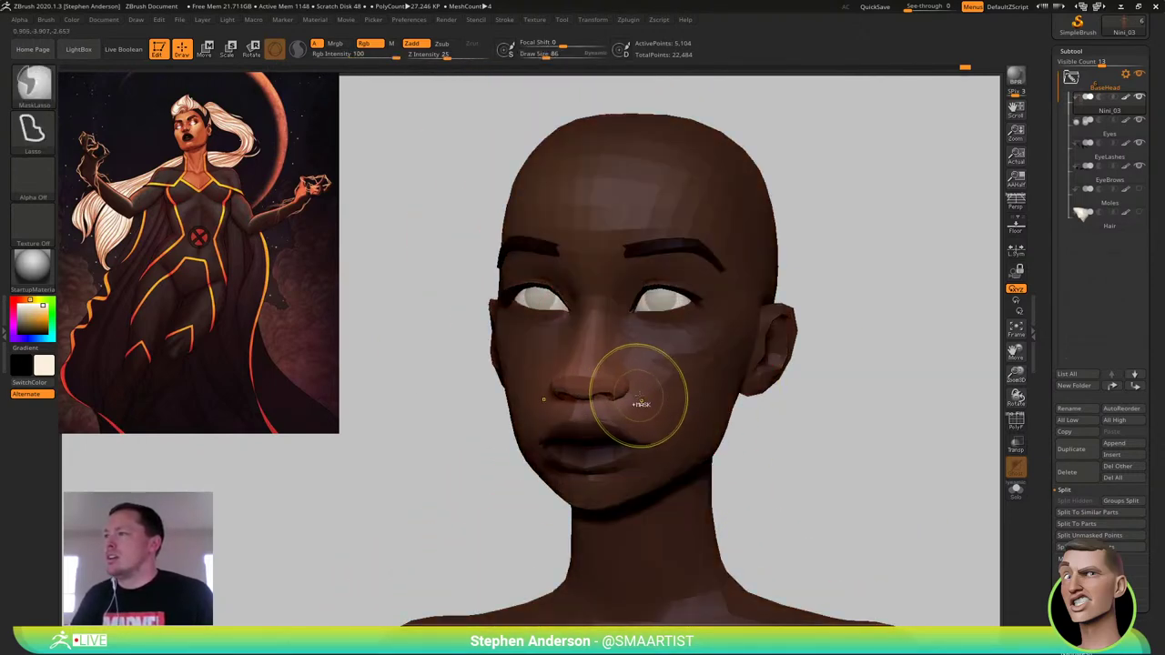
key("ctrl+z")
key("ctrl+shift+z")
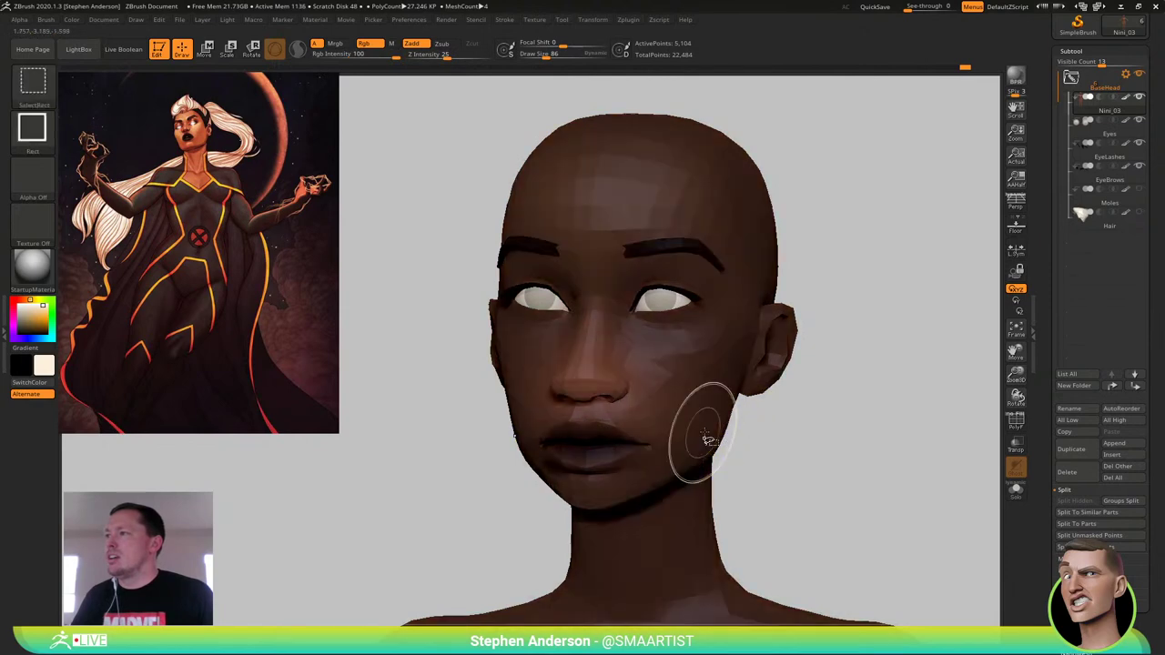
left_click_drag(820, 439, 839, 535, "ctrl")
Reshape the nose tip in profile with the Move brush, starting at draw size 54
mouse_move(657, 392)
right_mouse_down()
mouse_move(579, 370)
mouse_move(623, 389)
right_mouse_up()
key("s")
left_click_drag(622, 388, 618, 389)
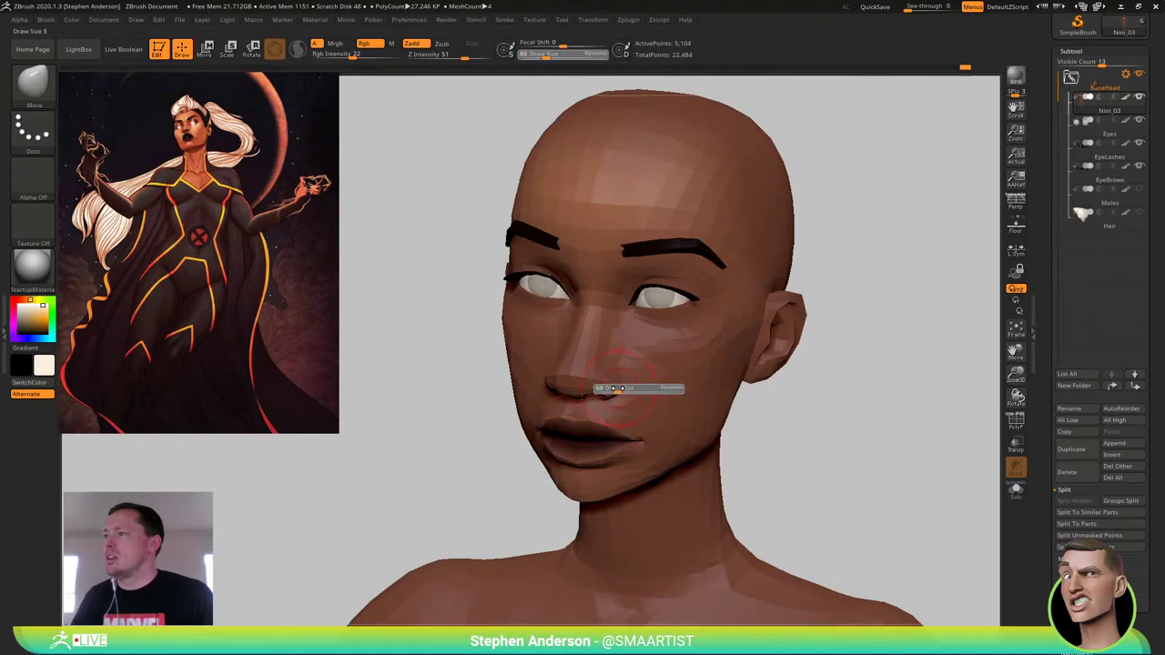
right_click_drag(621, 385, 674, 390)
mouse_move(583, 371)
right_mouse_down("ctrl")
mouse_move(548, 415)
mouse_move(568, 405)
mouse_move(573, 382)
mouse_move(629, 382)
mouse_move(614, 381)
mouse_move(624, 369)
right_mouse_up("ctrl")
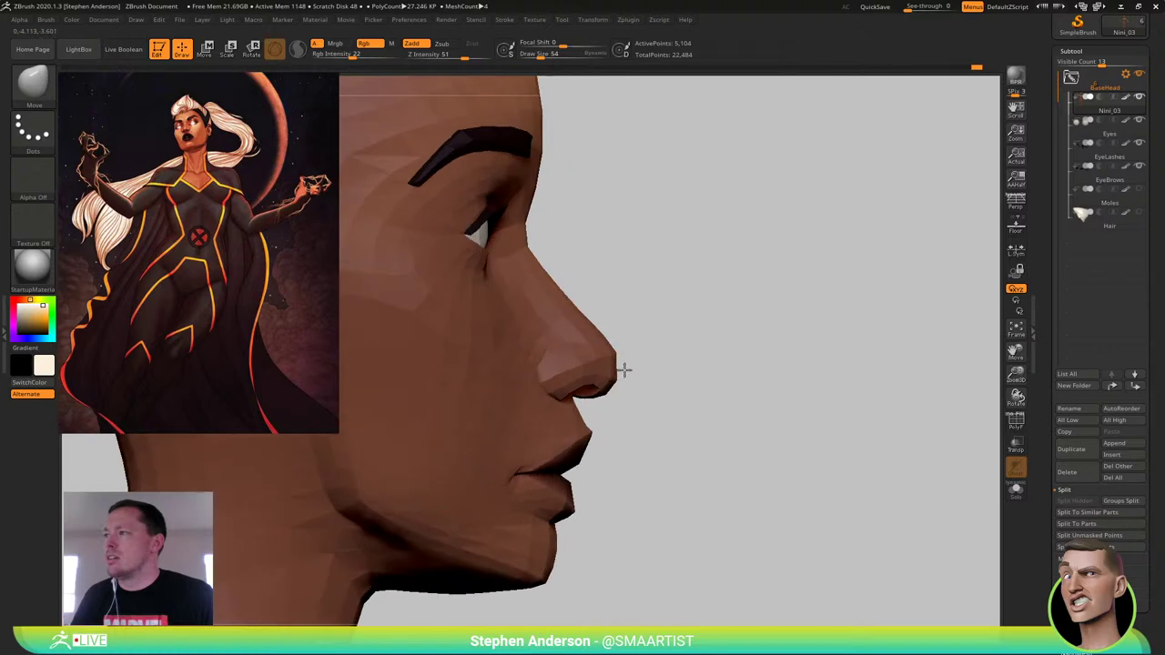
right_click(626, 369)
key("s")
mouse_move(614, 355)
left_mouse_down()
mouse_move(623, 355)
mouse_move(603, 389)
left_mouse_up()
key("s")
mouse_move(608, 387)
left_mouse_down()
mouse_move(610, 353)
mouse_move(620, 353)
mouse_move(601, 352)
left_mouse_up()
Refine the nose tip and the underside of the nostrils in profile with the Move brush at draw size 77
key("s")
mouse_move(611, 349)
right_mouse_down()
mouse_move(521, 349)
mouse_move(586, 350)
right_mouse_up()
key("s")
left_click_drag(615, 349, 607, 348)
right_click_drag(610, 347, 621, 348)
mouse_move(621, 346)
left_mouse_down()
mouse_move(606, 346)
mouse_move(600, 387)
left_mouse_up()
key("s")
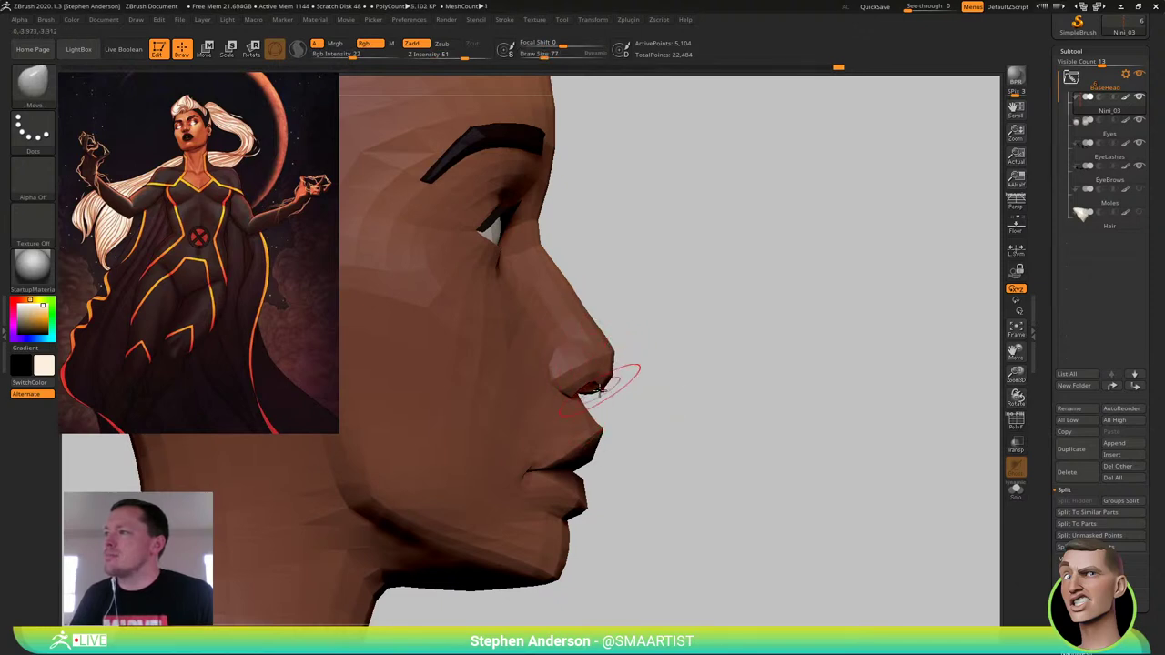
Adjust the lower cheek and jawline with the Move brush at draw size 135
right_click_drag(602, 384, 643, 439, "ctrl")
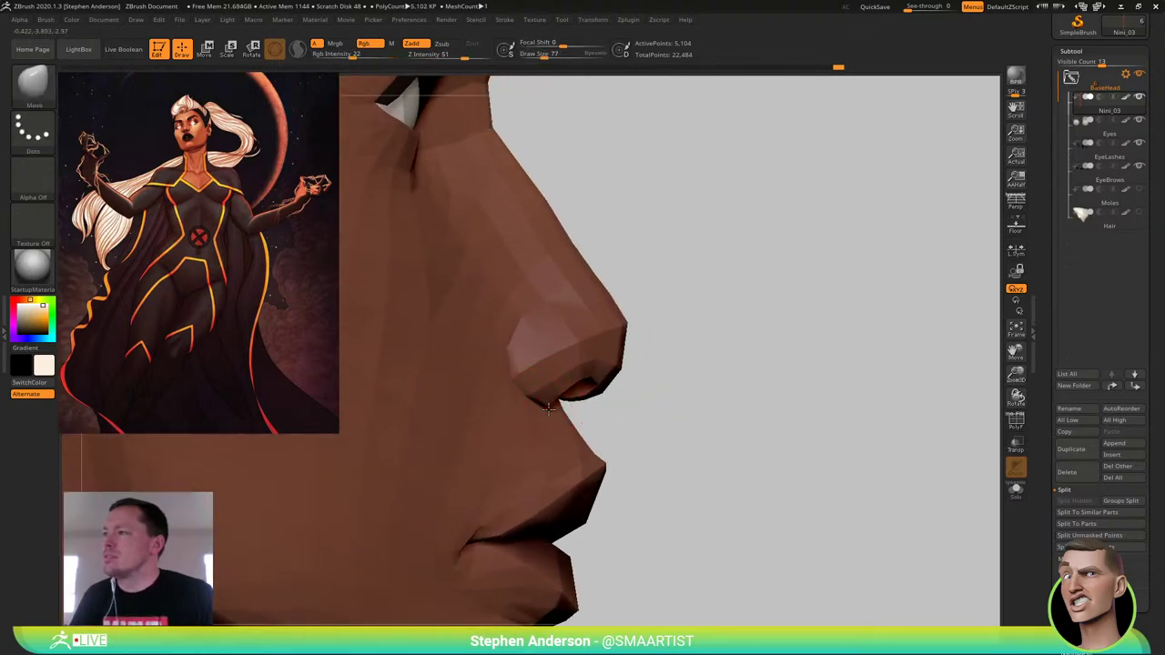
right_click_drag(592, 401, 453, 398)
key("s")
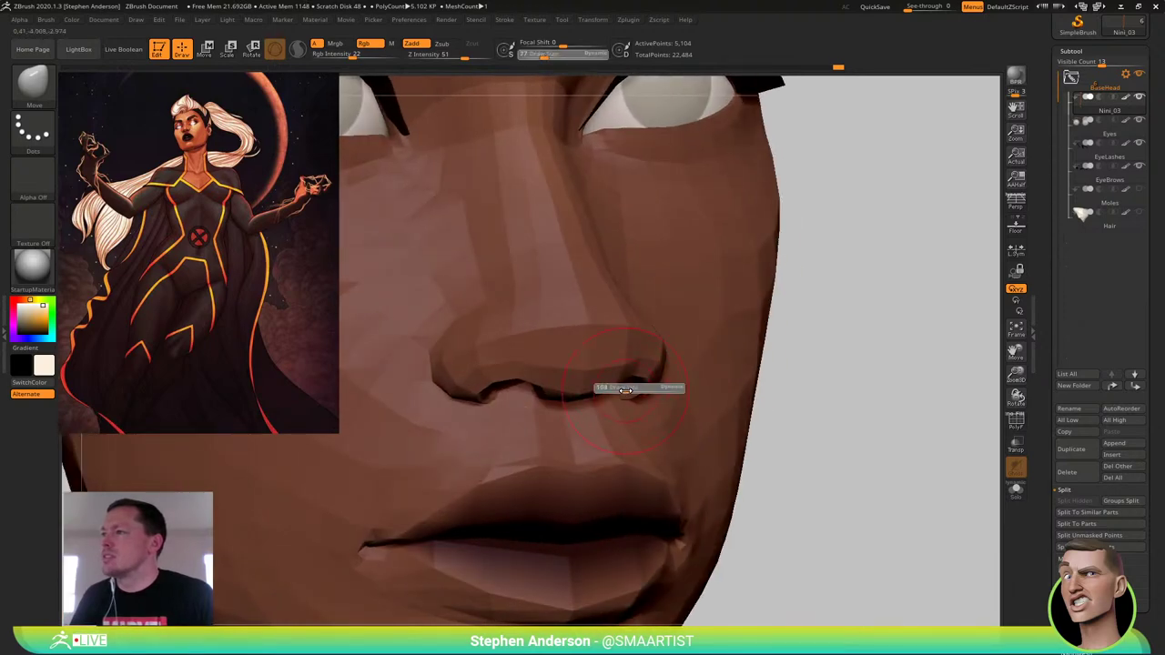
left_click_drag(621, 392, 630, 392)
right_click_drag(647, 417, 598, 422, "ctrl")
left_click_drag(598, 423, 647, 387)
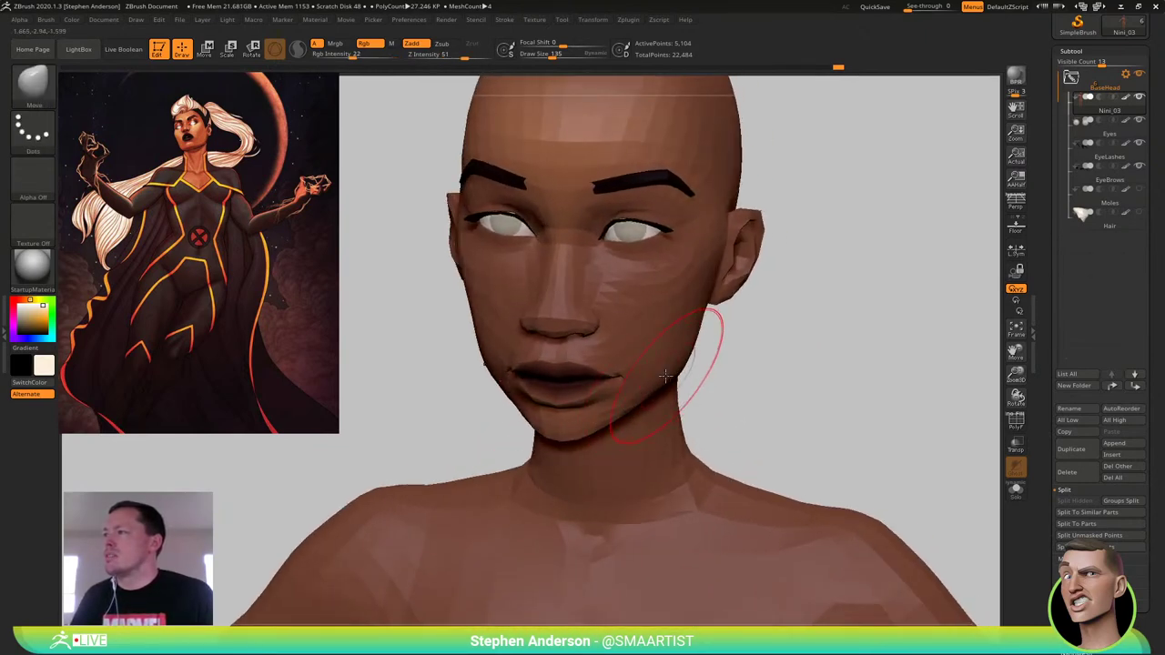
right_click_drag(661, 374, 629, 341)
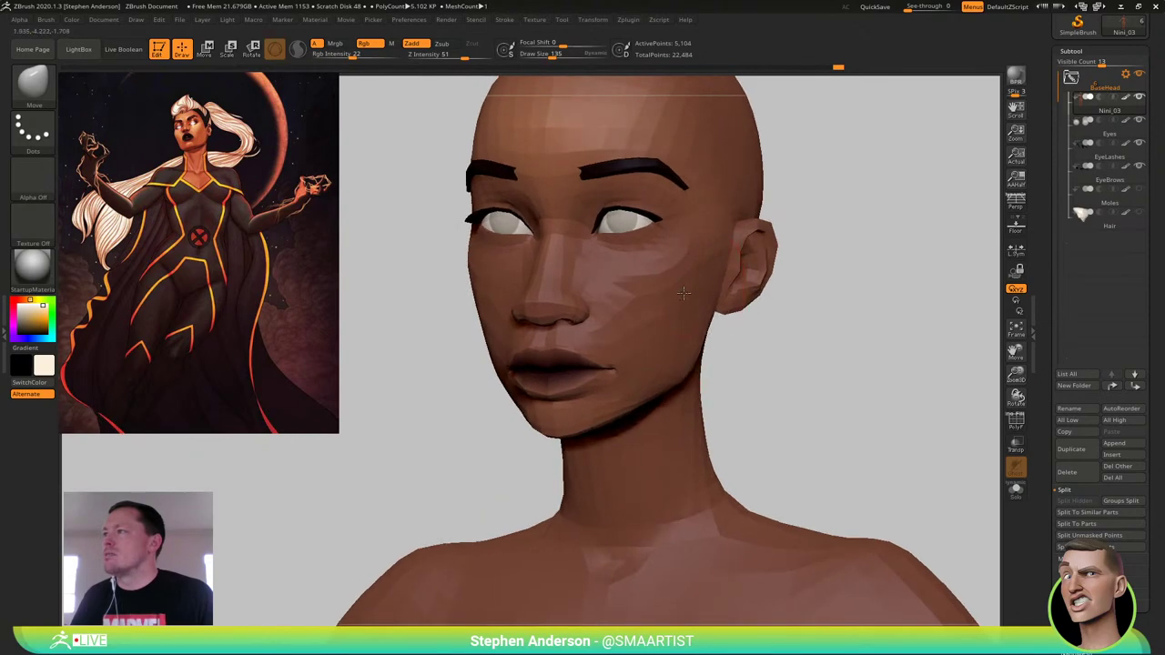
Nudge the outer lower contour of the breasts with the Move brush at draw size 96
right_click_drag(718, 327, 762, 293, "ctrl")
mouse_move(763, 293)
right_mouse_down()
mouse_move(739, 383)
mouse_move(748, 415)
mouse_move(712, 374)
mouse_move(767, 296)
right_mouse_up()
mouse_move(766, 296)
right_mouse_down()
mouse_move(742, 305)
mouse_move(756, 372)
mouse_move(747, 327)
mouse_move(767, 306)
mouse_move(762, 342)
mouse_move(750, 318)
mouse_move(773, 336)
mouse_move(715, 306)
mouse_move(774, 377)
right_mouse_up()
mouse_move(620, 245)
right_mouse_down("alt")
mouse_move(640, 307)
mouse_move(657, 294)
right_mouse_up("alt")
mouse_move(669, 308)
right_mouse_down("ctrl")
mouse_move(712, 324)
mouse_move(689, 343)
mouse_move(699, 343)
mouse_move(661, 343)
mouse_move(612, 318)
right_mouse_up("ctrl")
mouse_move(611, 319)
right_mouse_down("ctrl")
mouse_move(682, 403)
mouse_move(653, 465)
mouse_move(634, 455)
right_mouse_up("ctrl")
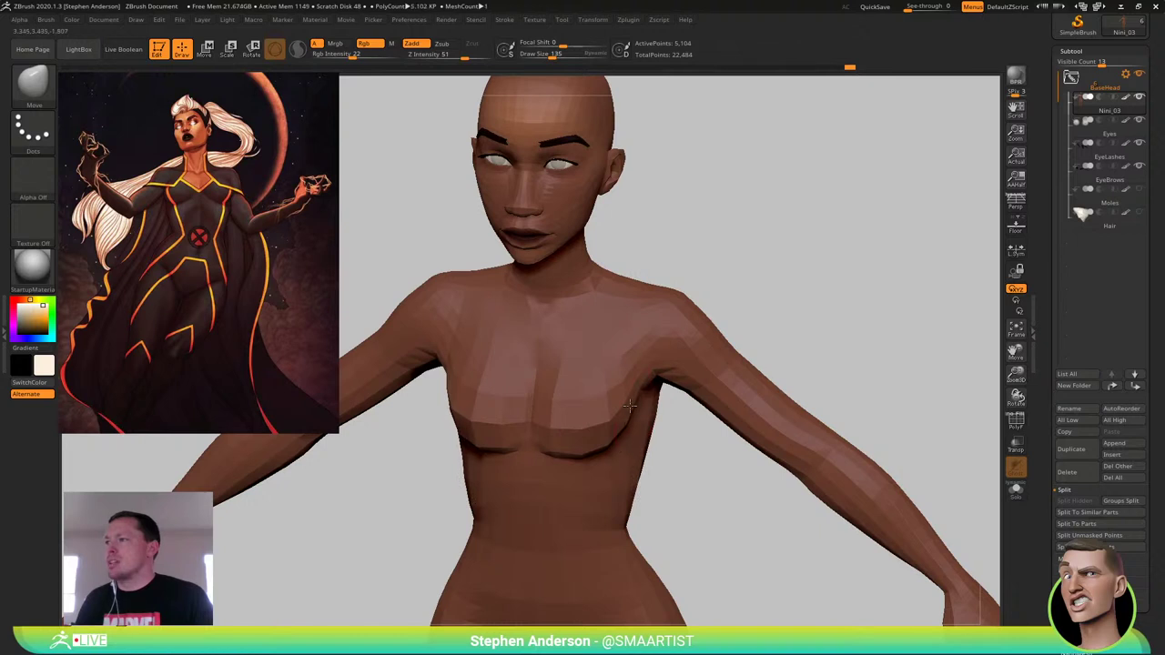
key("s")
left_click_drag(615, 418, 611, 419)
left_click_drag(616, 423, 626, 428)
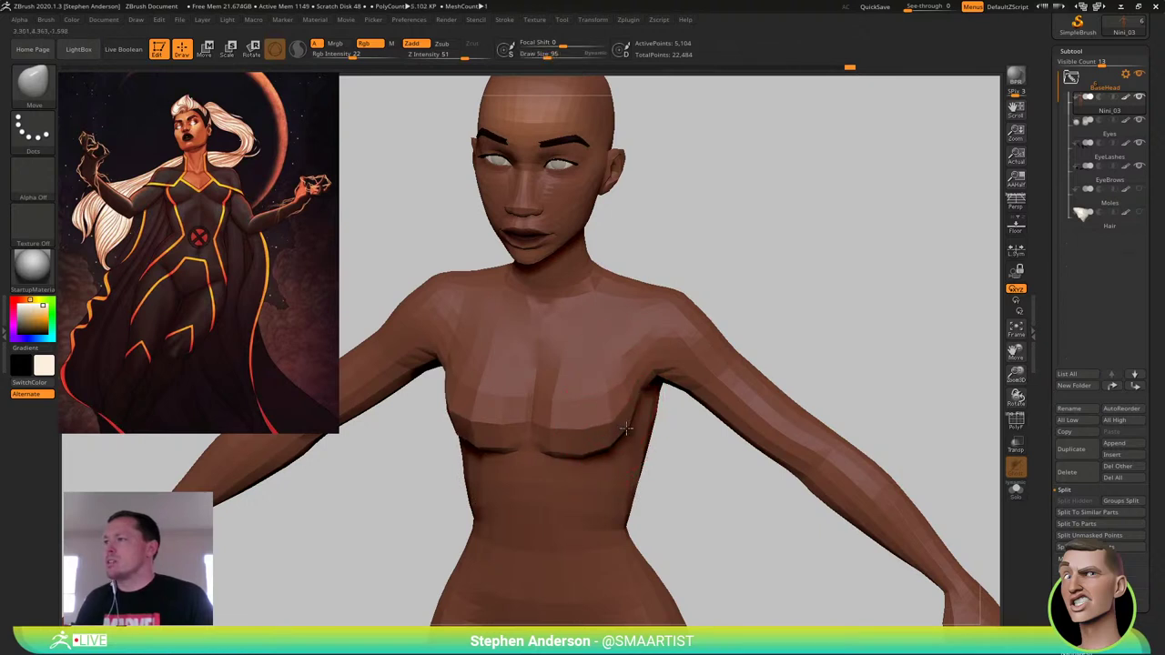
Examine the full body's proportions, polygroups and wireframe with the polyframe display temporarily turned on
right_click_drag(632, 374, 610, 325, "ctrl")
right_click_drag(659, 487, 645, 358, "alt")
mouse_move(648, 414)
right_mouse_down("alt")
mouse_move(647, 338)
mouse_move(657, 389)
right_mouse_up("alt")
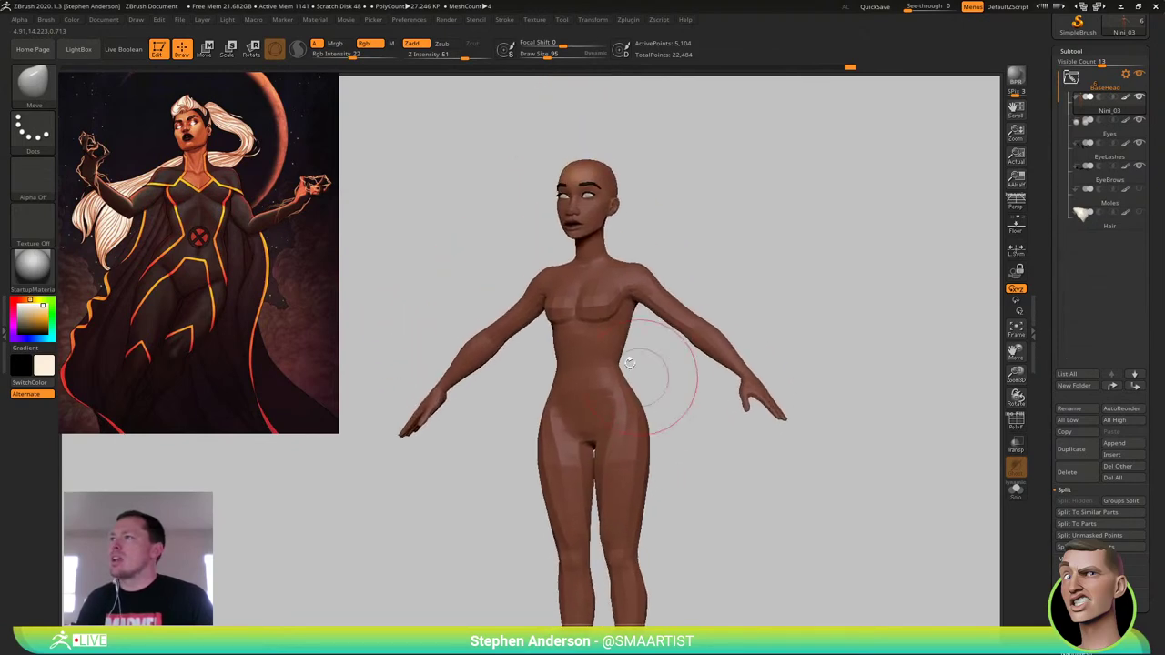
key("shift+f")
mouse_move(624, 345)
right_mouse_down("ctrl")
mouse_move(610, 333)
mouse_move(625, 347)
right_mouse_up("ctrl")
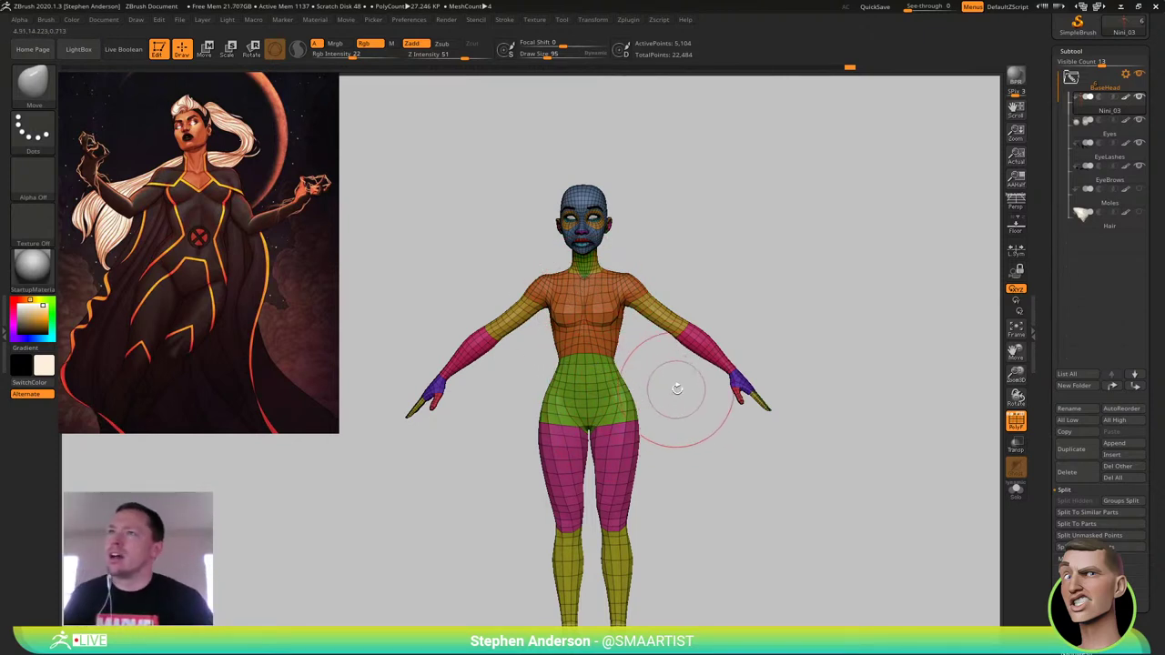
mouse_move(656, 387)
right_mouse_down()
mouse_move(635, 391)
mouse_move(650, 398)
right_mouse_up()
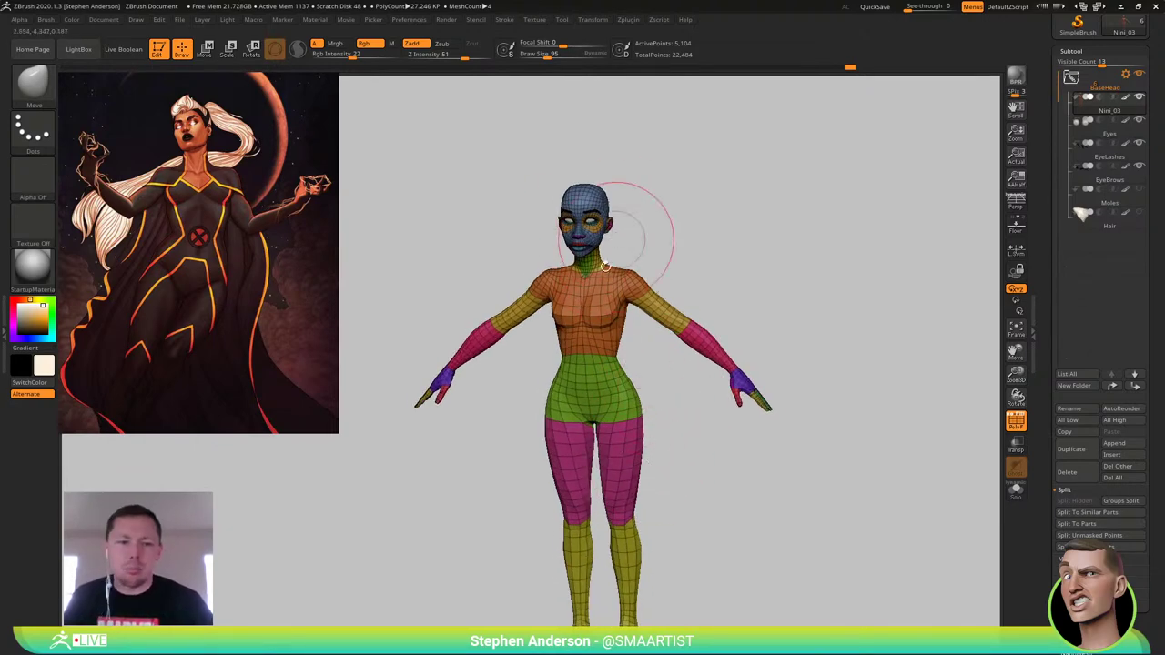
right_click_drag(609, 250, 597, 334, "alt")
right_click_drag(573, 285, 601, 299, "ctrl")
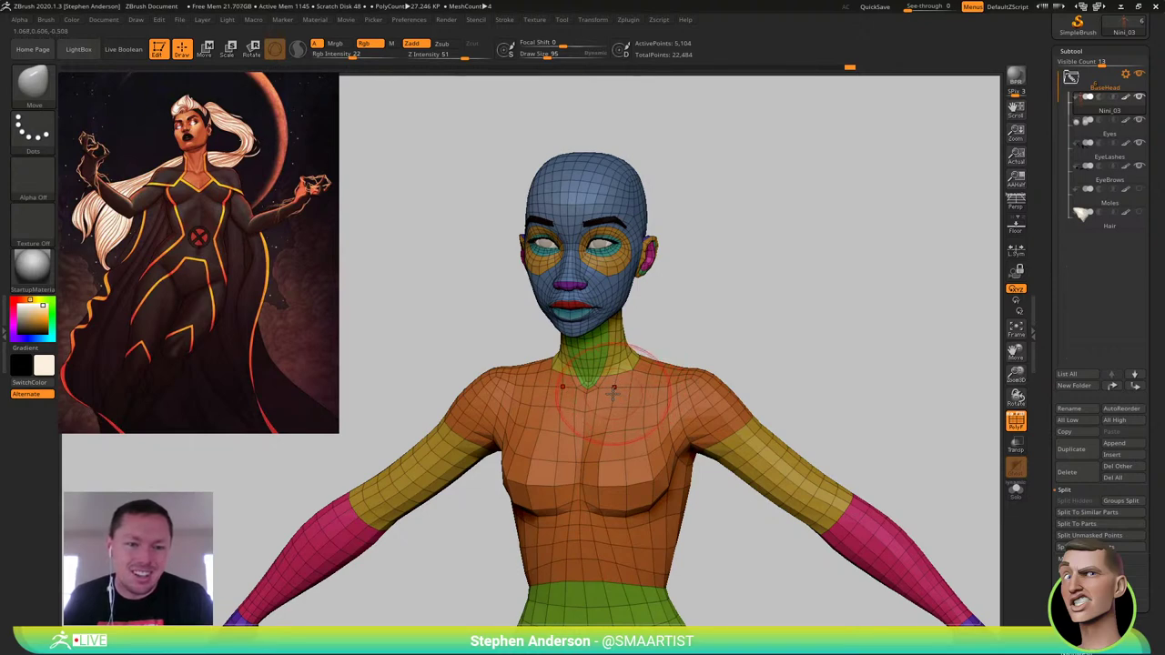
mouse_move(615, 391)
right_mouse_down()
mouse_move(680, 397)
mouse_move(646, 399)
right_mouse_up()
right_click_drag(617, 361, 660, 356, "ctrl")
key("shift+f")
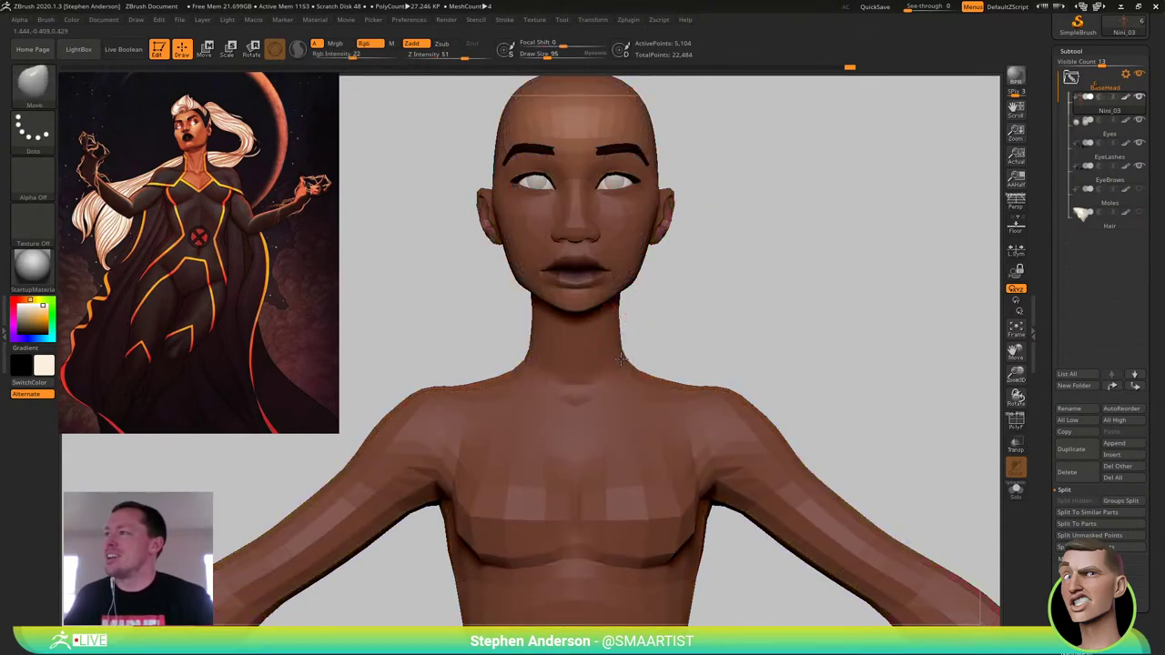
Widen the shoulders slightly from the back view with the Move brush at draw size 140
right_click_drag(634, 344, 578, 324)
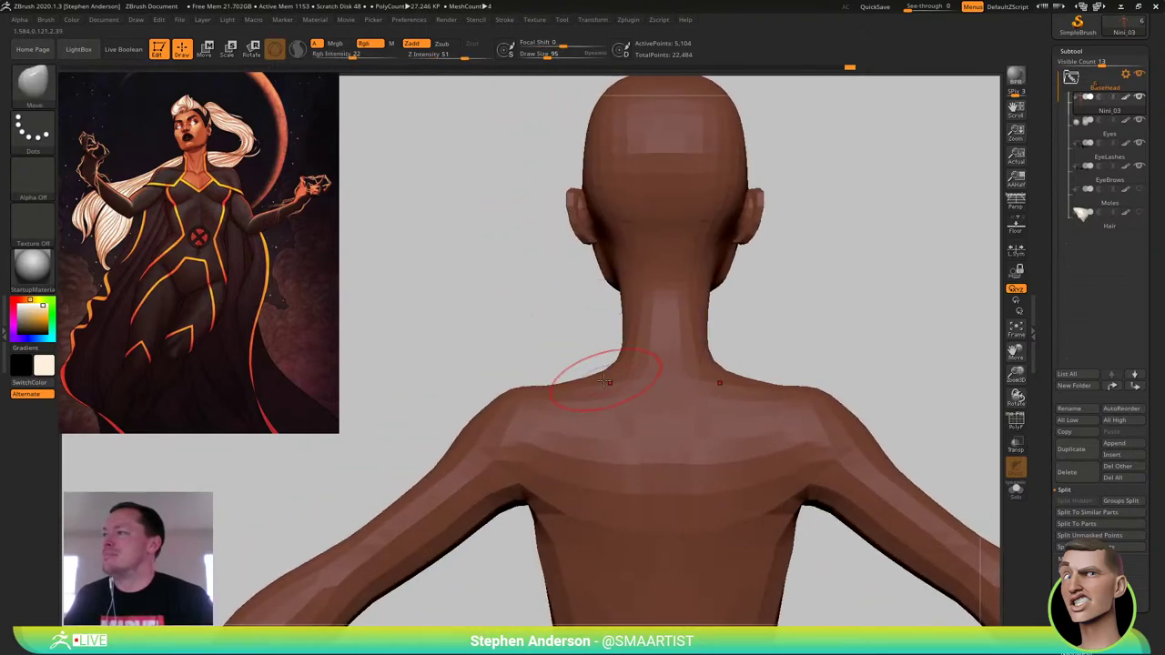
right_click_drag(588, 379, 616, 390, "ctrl")
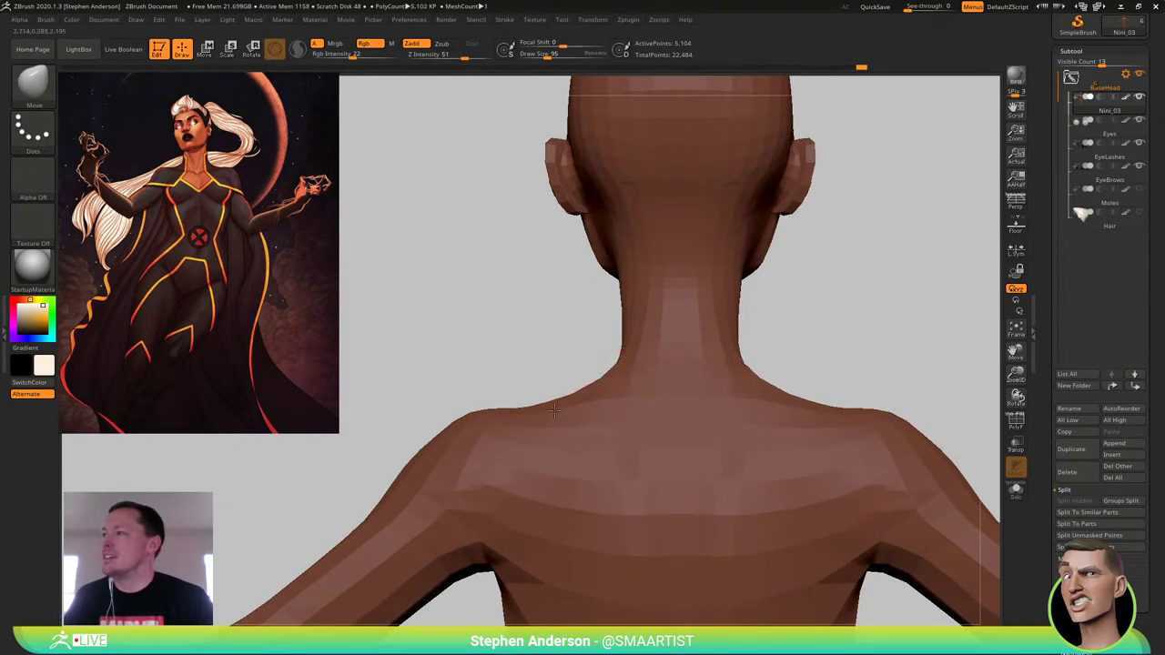
key("s")
left_click_drag(470, 424, 457, 425)
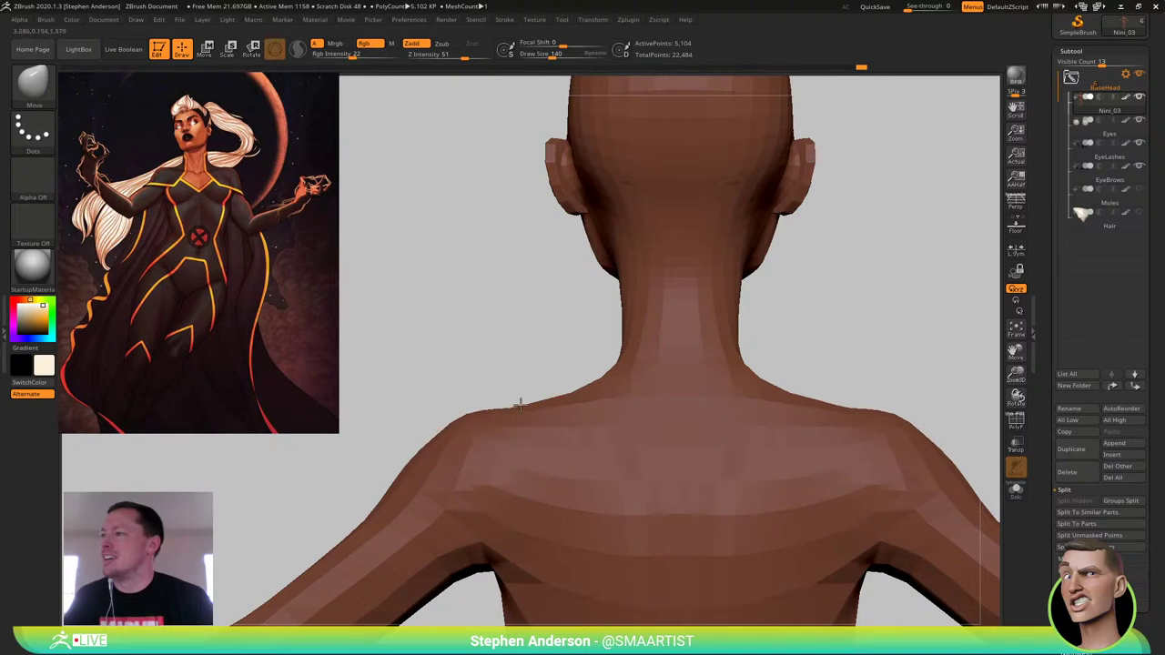
mouse_move(520, 406)
right_mouse_down("ctrl")
mouse_move(430, 273)
mouse_move(437, 289)
right_mouse_up("ctrl")
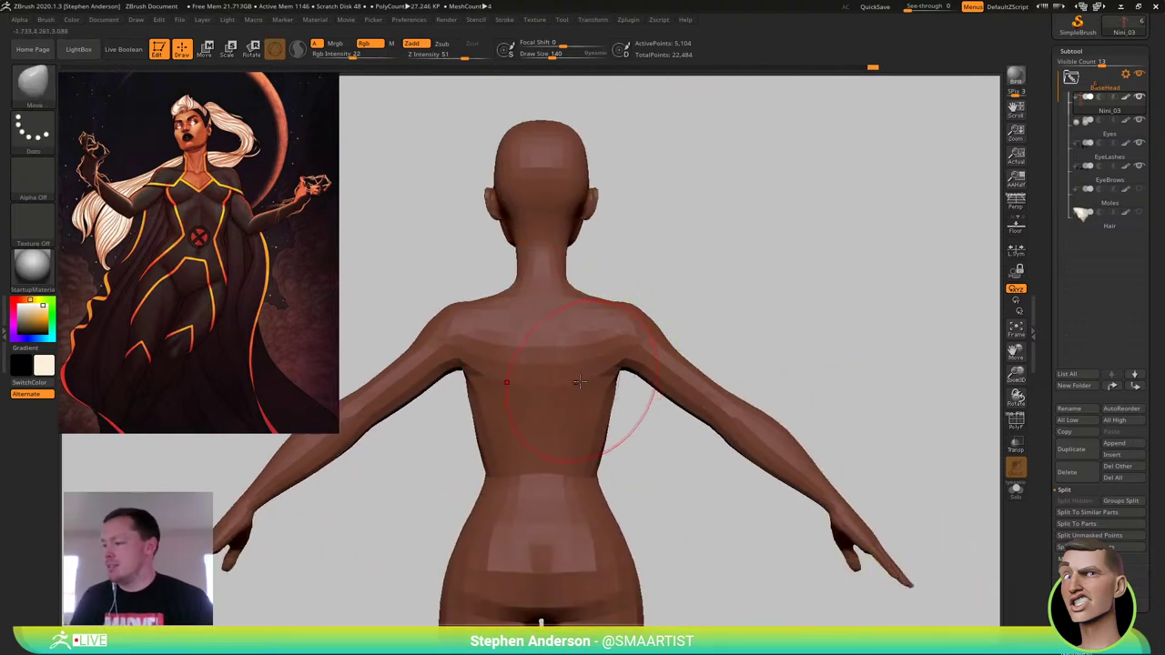
Raise the waistline and shape the hip contour from behind with the Move brush, using draw sizes 77 and 151
right_click_drag(351, 422, 356, 387, "ctrl")
right_click_drag(562, 374, 560, 423, "ctrl")
right_click_drag(550, 522, 522, 415, "alt")
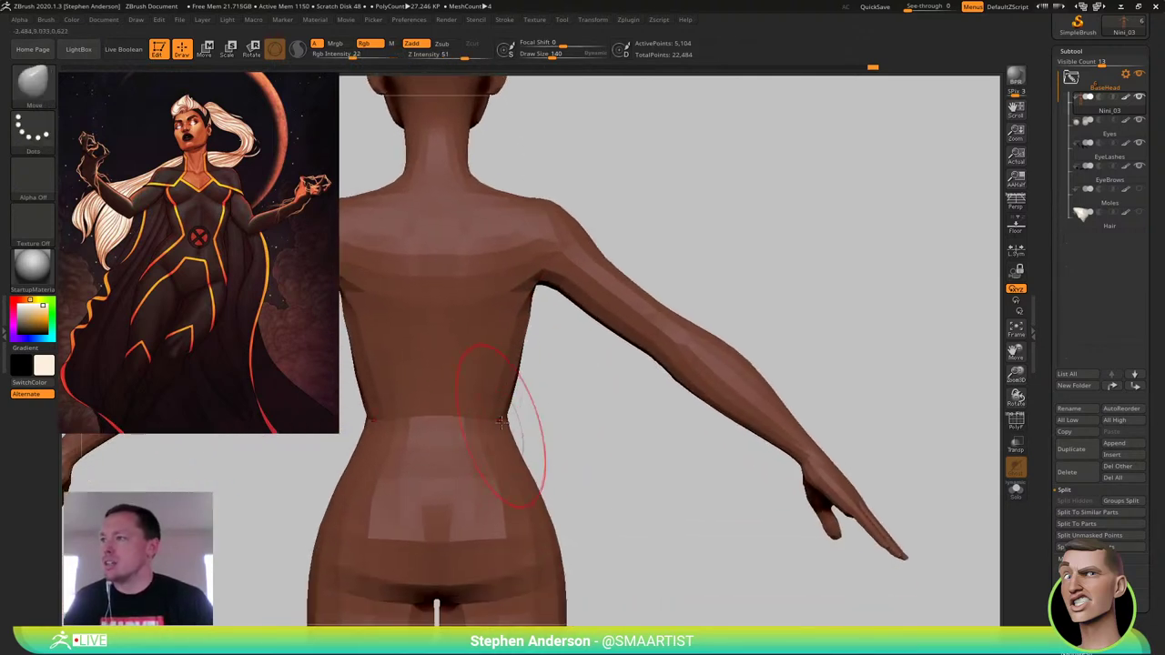
key("s")
left_click_drag(504, 369, 497, 371)
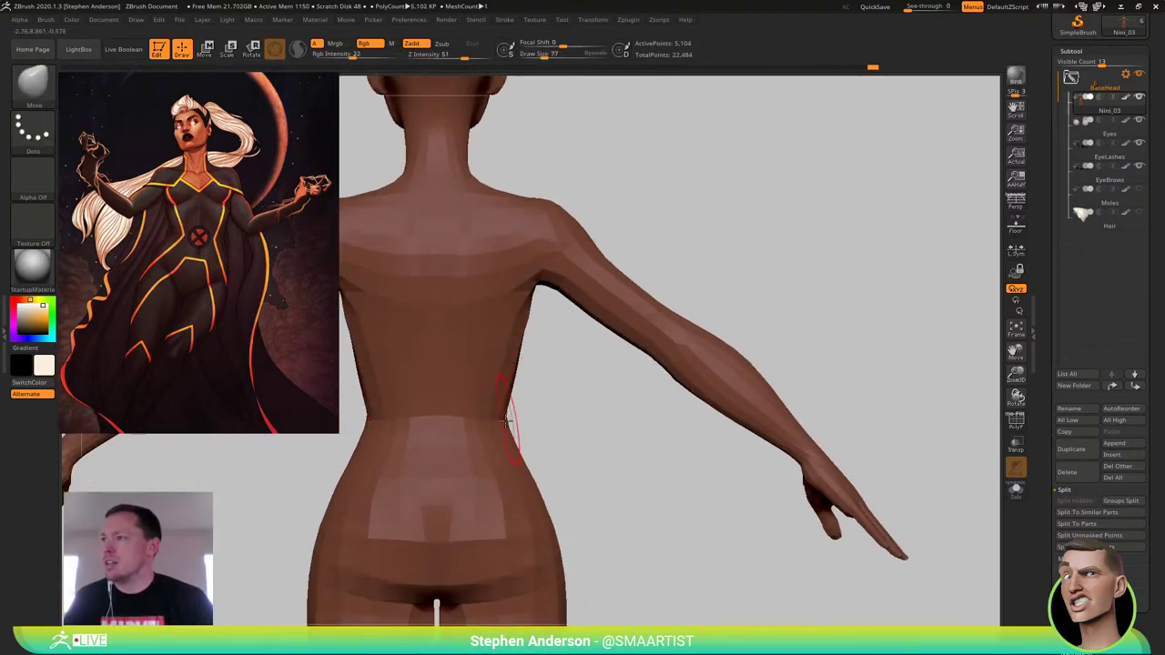
key("s")
left_click_drag(509, 441, 516, 424)
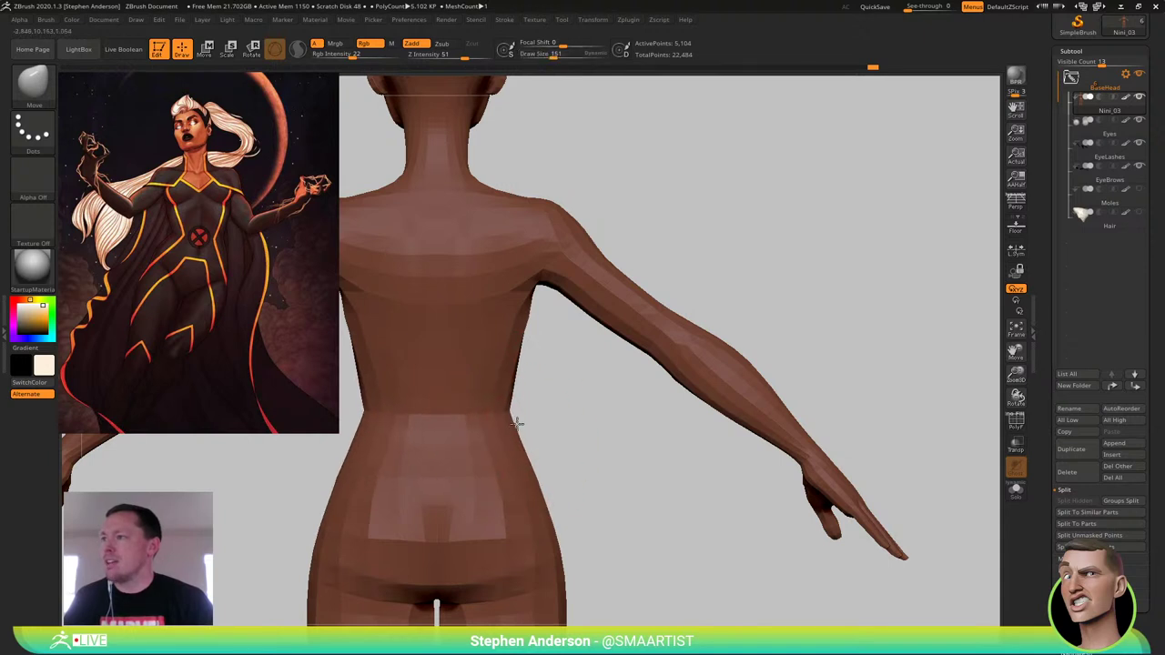
left_click_drag(540, 483, 544, 480)
Lower the crotch and close up the gap between the upper thighs with the Move brush at draw sizes 129 and 109
mouse_move(541, 468)
right_mouse_down("ctrl")
mouse_move(528, 476)
mouse_move(604, 476)
mouse_move(537, 482)
mouse_move(570, 345)
mouse_move(535, 444)
mouse_move(527, 421)
right_mouse_up("ctrl")
right_click(514, 483)
key("s")
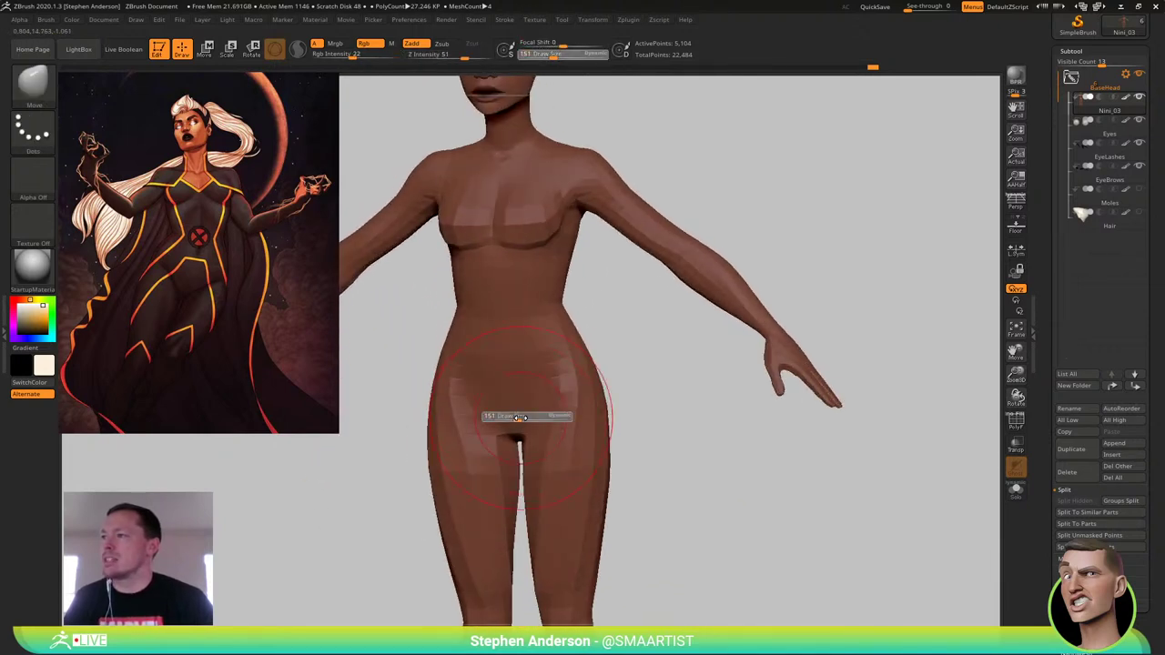
left_click_drag(528, 417, 519, 437)
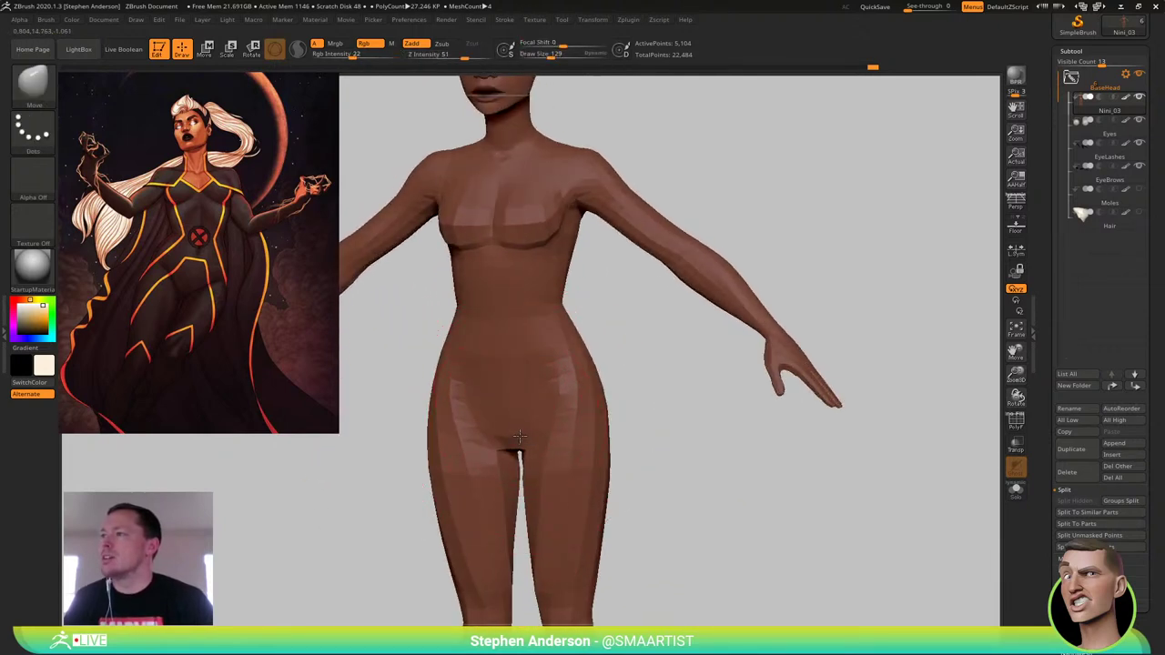
mouse_move(573, 422)
right_mouse_down("ctrl")
mouse_move(537, 401)
mouse_move(595, 411)
mouse_move(533, 445)
right_mouse_up("ctrl")
key("s")
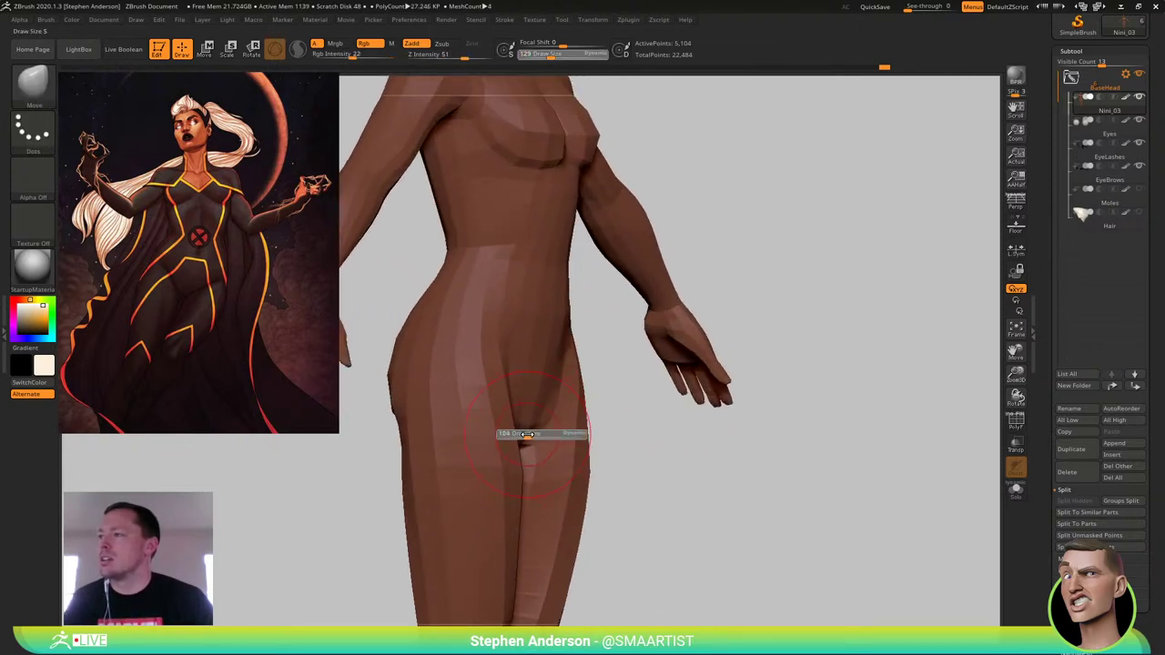
left_click_drag(531, 434, 529, 435)
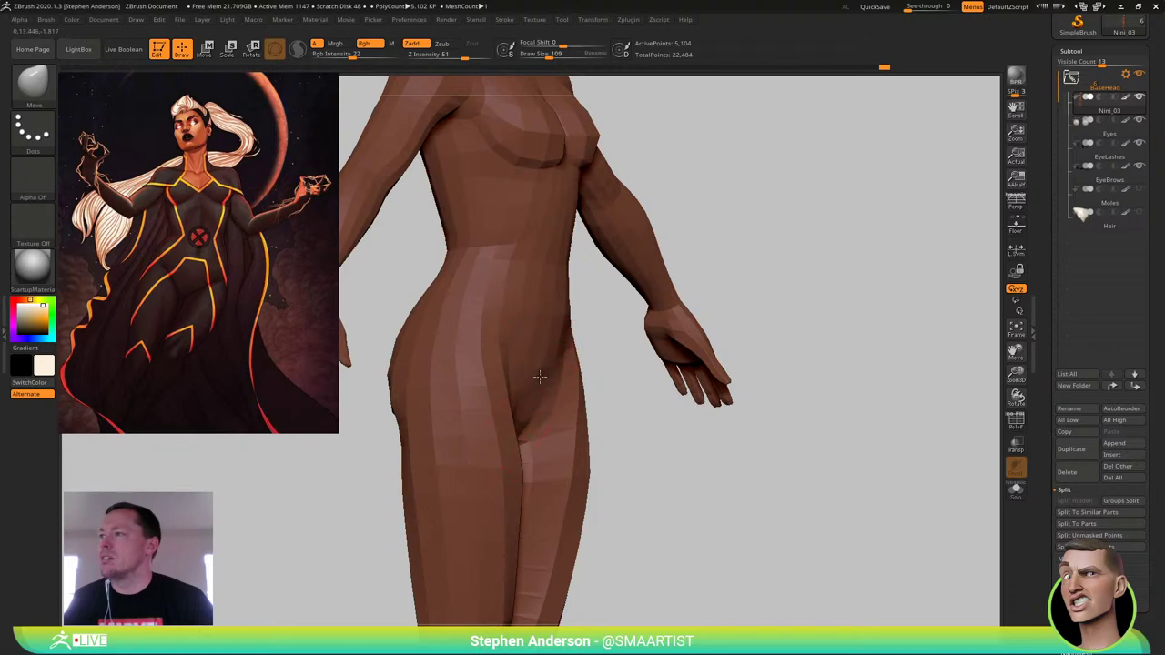
Refine the hip and lower back contours with the Move brush, ending at draw size 109
right_click_drag(572, 379, 552, 382)
key("s")
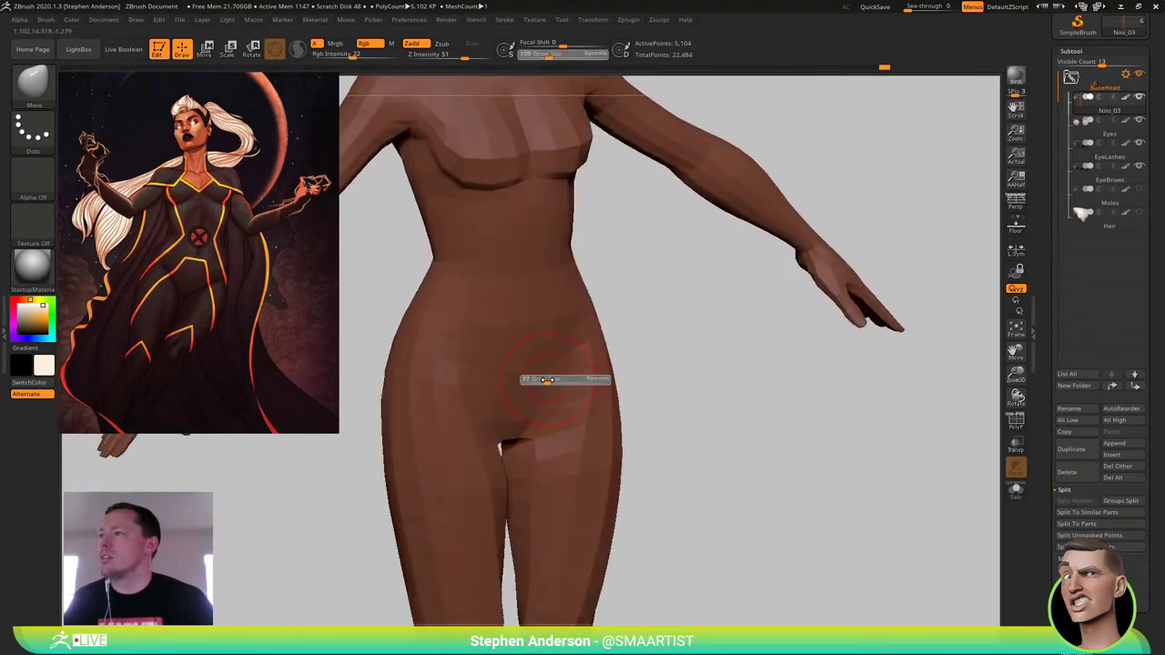
left_click_drag(553, 383, 546, 384)
right_click_drag(544, 384, 584, 386)
right_click_drag(584, 386, 523, 349, "ctrl")
mouse_move(576, 416)
right_mouse_down()
mouse_move(619, 424)
mouse_move(591, 424)
mouse_move(572, 444)
mouse_move(601, 437)
right_mouse_up()
key("s")
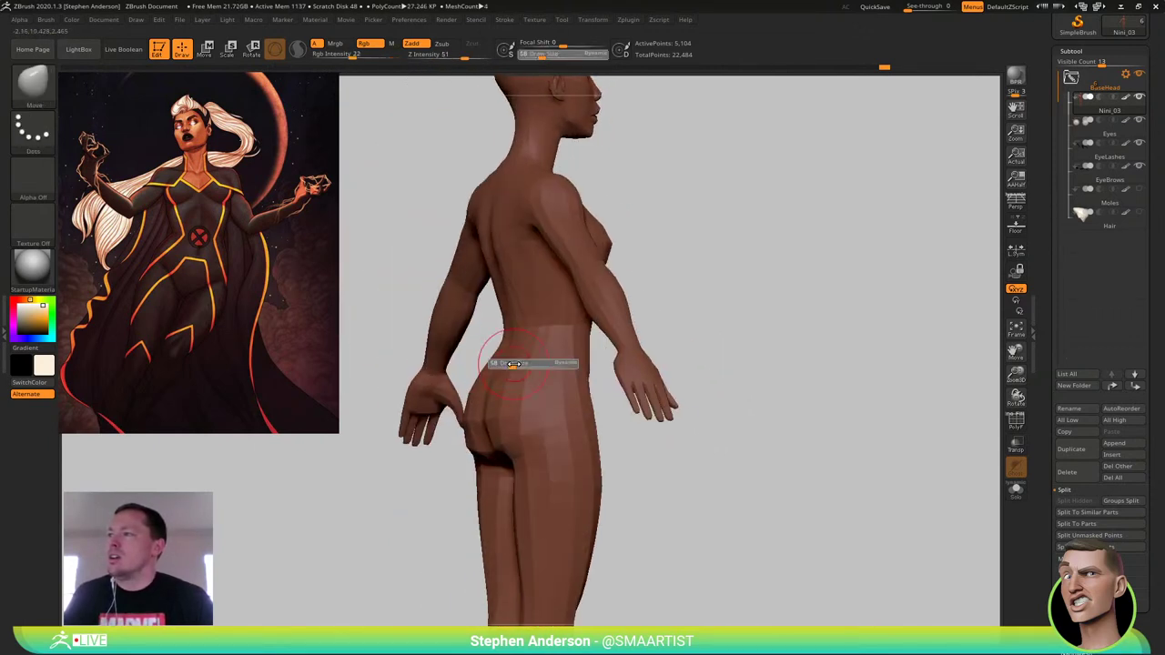
left_click_drag(509, 357, 519, 346)
right_click_drag(520, 349, 534, 352)
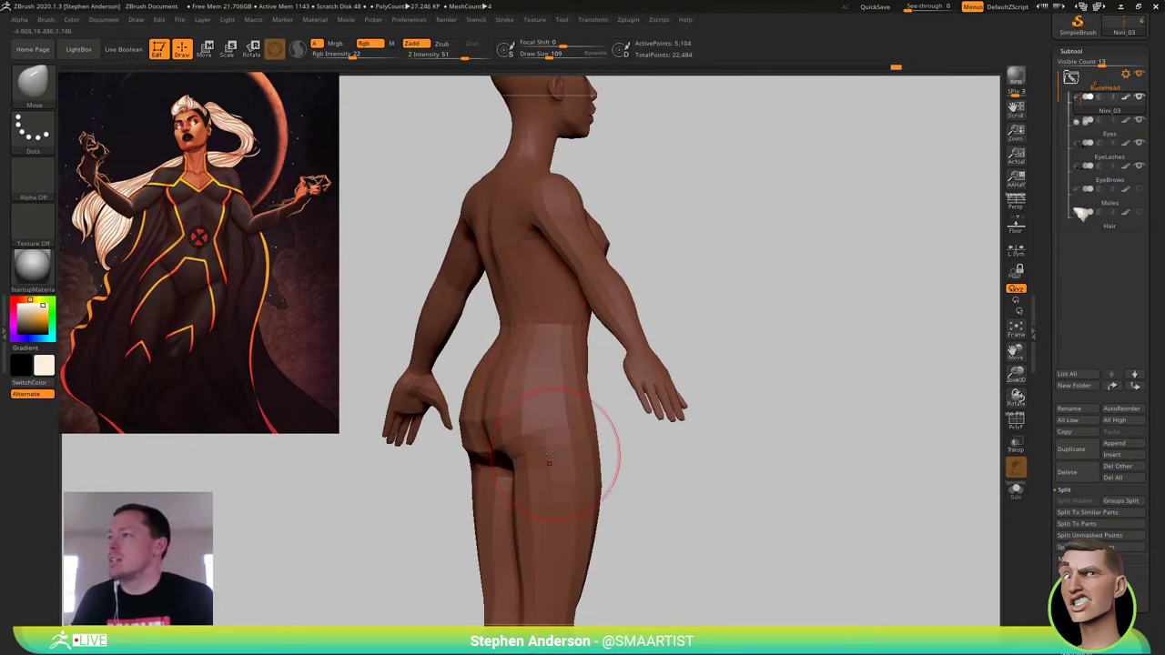
Show the polyframe, mask the body outward from the hips and thighs, and lasso the lower legs free of the mask
key("shift+f")
right_click_drag(546, 386, 557, 356, "ctrl")
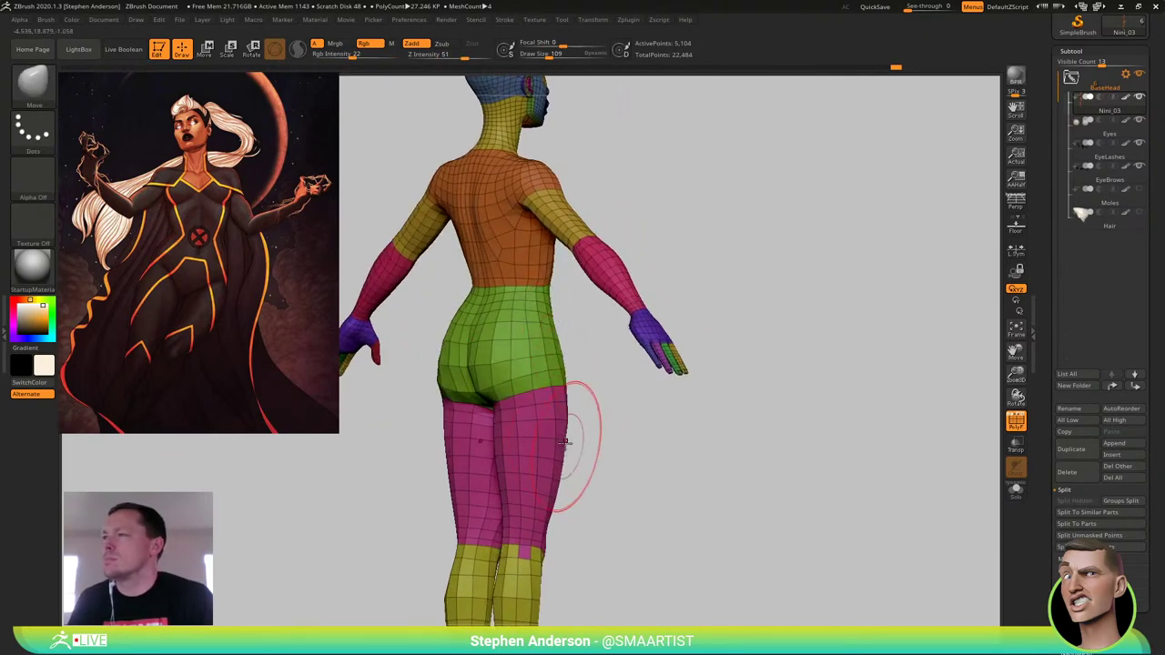
key("w")
left_click_drag(540, 369, 548, 442, "ctrl")
right_click_drag(627, 509, 629, 341, "alt")
mouse_move(630, 341)
right_mouse_down("ctrl")
mouse_move(637, 391)
mouse_move(628, 326)
right_mouse_up("ctrl")
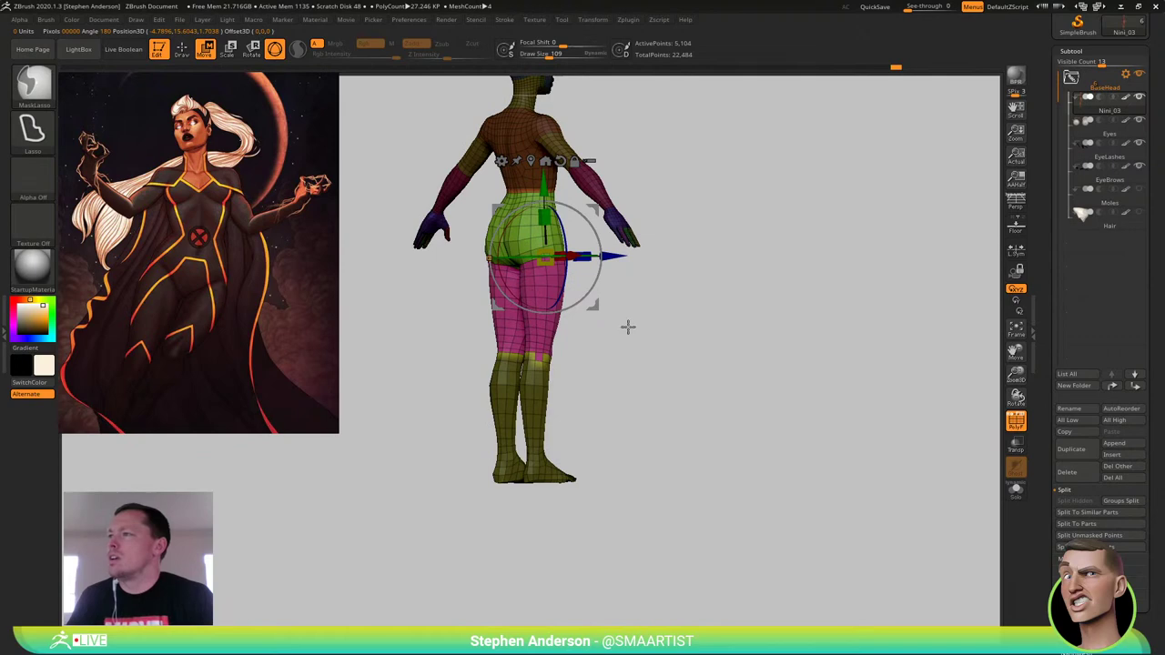
mouse_move(629, 326)
left_mouse_down("ctrl+alt")
mouse_move(377, 539)
mouse_move(807, 509)
left_mouse_up("ctrl+alt")
right_click_drag(710, 347, 746, 515, "ctrl")
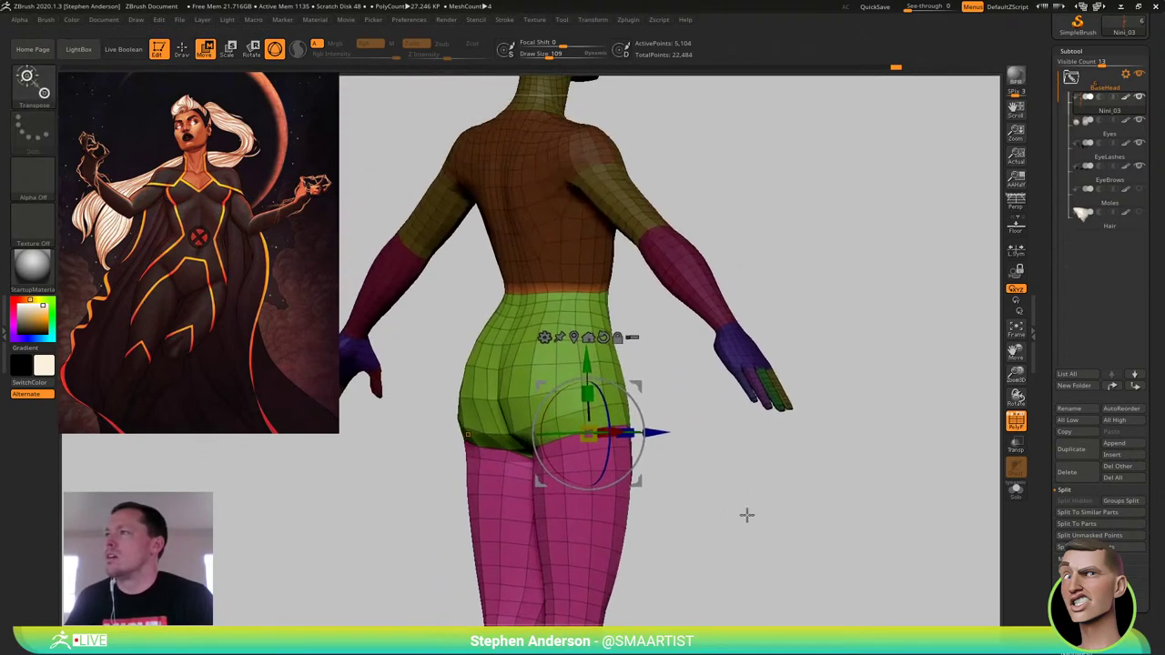
Soften the mask edge at the waist and invert the mask as needed so the hips and legs are editable
key("q")
left_click(569, 406, "ctrl")
left_click(662, 439, "ctrl")
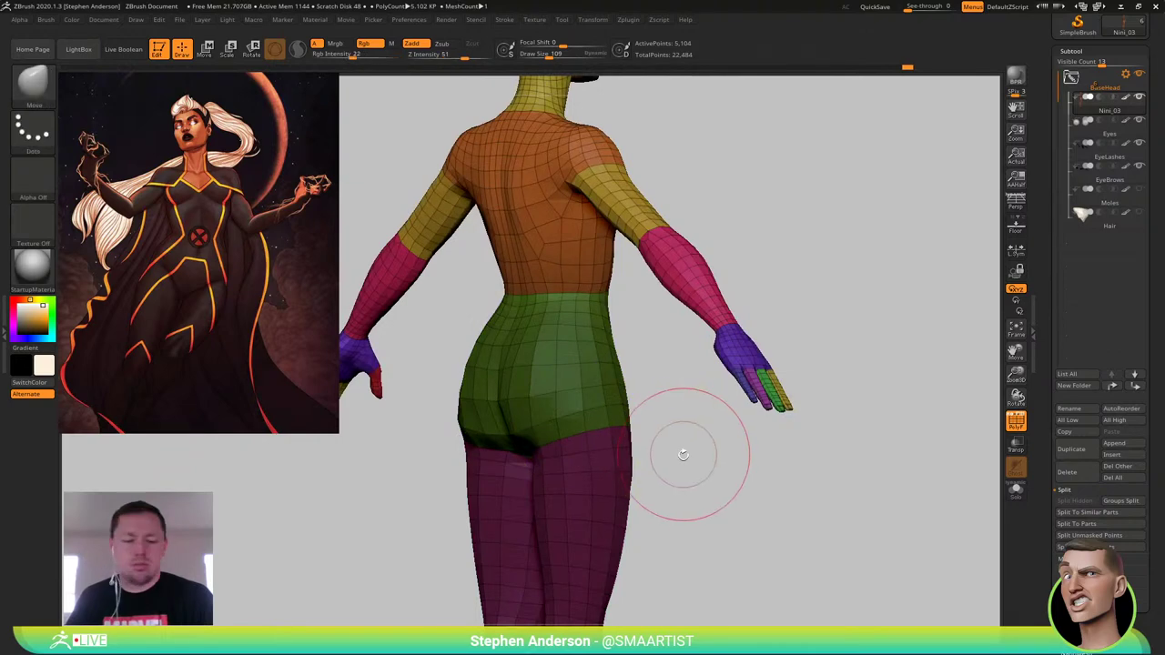
key("w")
left_click(733, 485, "ctrl")
Move the hips and legs slightly downward in side view with the gizmo, return to Draw mode and hide the polyframe
right_click_drag(735, 486, 728, 438, "ctrl")
right_click_drag(728, 438, 679, 440)
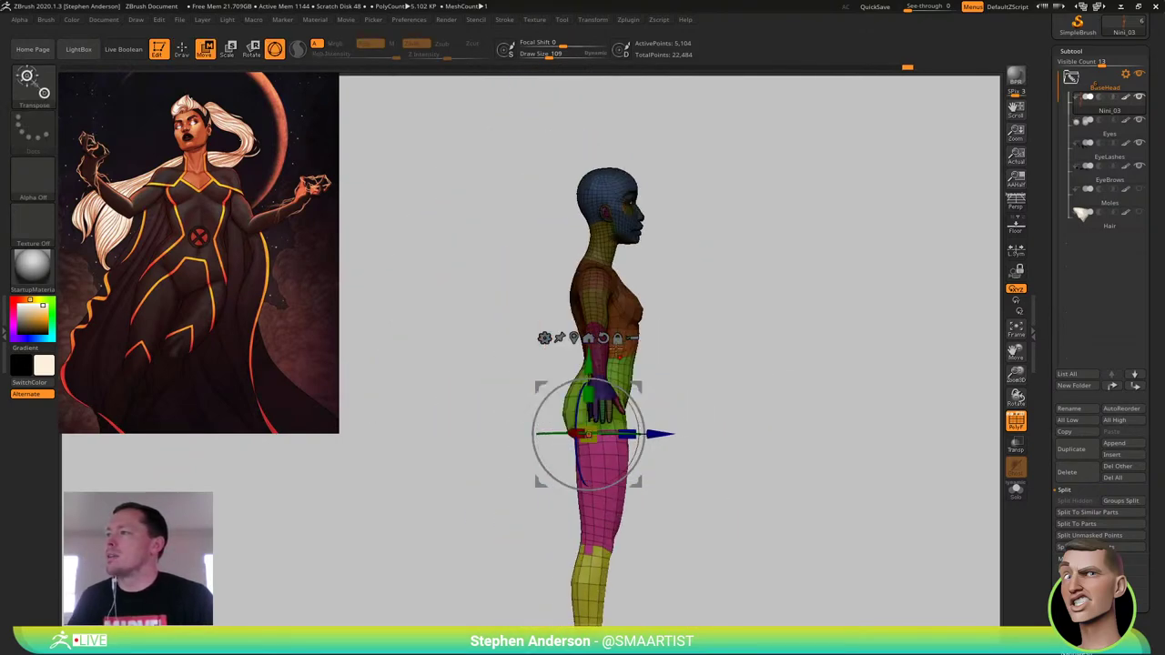
left_click_drag(637, 385, 642, 392)
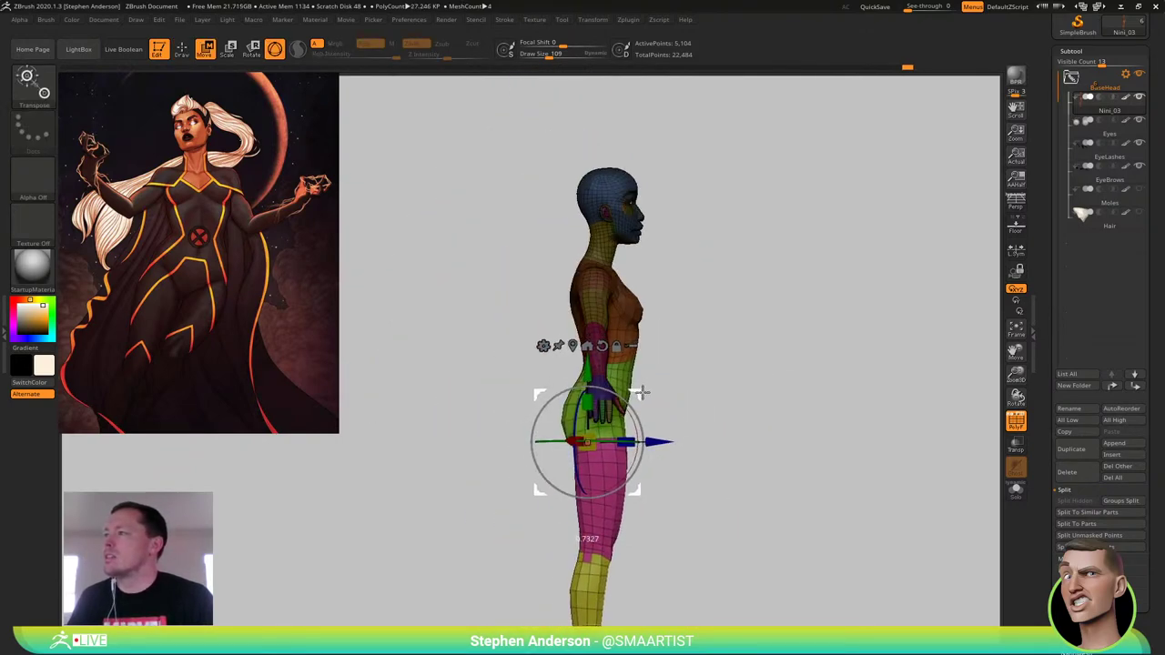
right_click_drag(746, 397, 713, 397)
key("q")
key("shift+f")
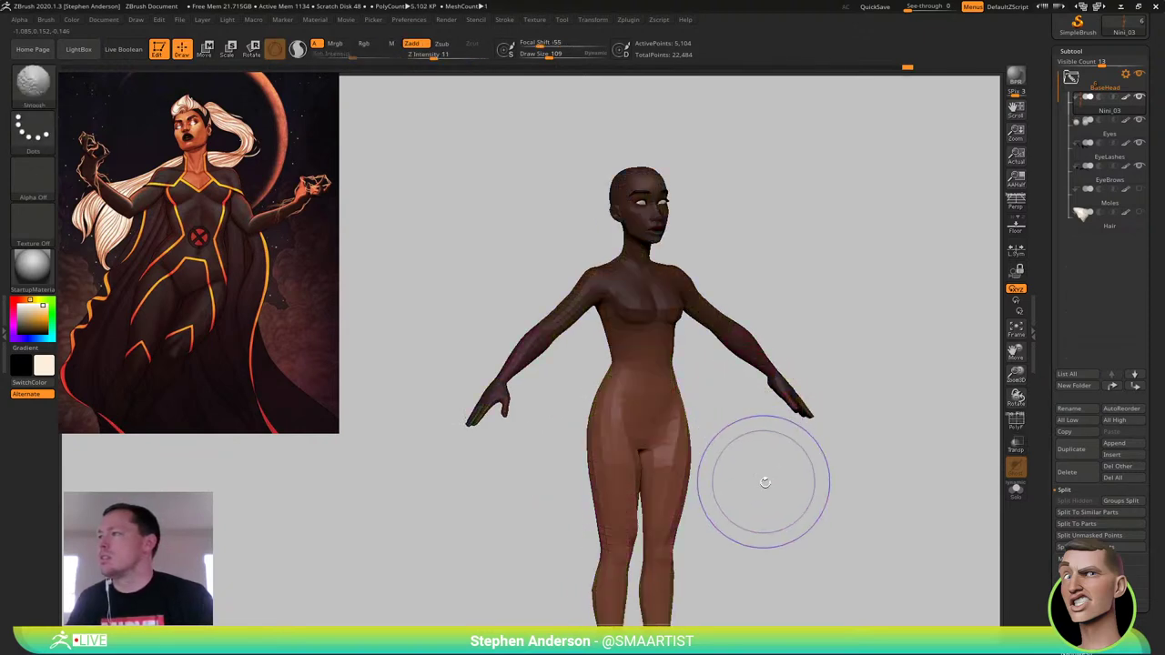
Clear the mask from the body and show the polyframe around the chest and waist
right_click_drag(762, 482, 741, 472, "ctrl")
right_click_drag(696, 434, 756, 471, "ctrl")
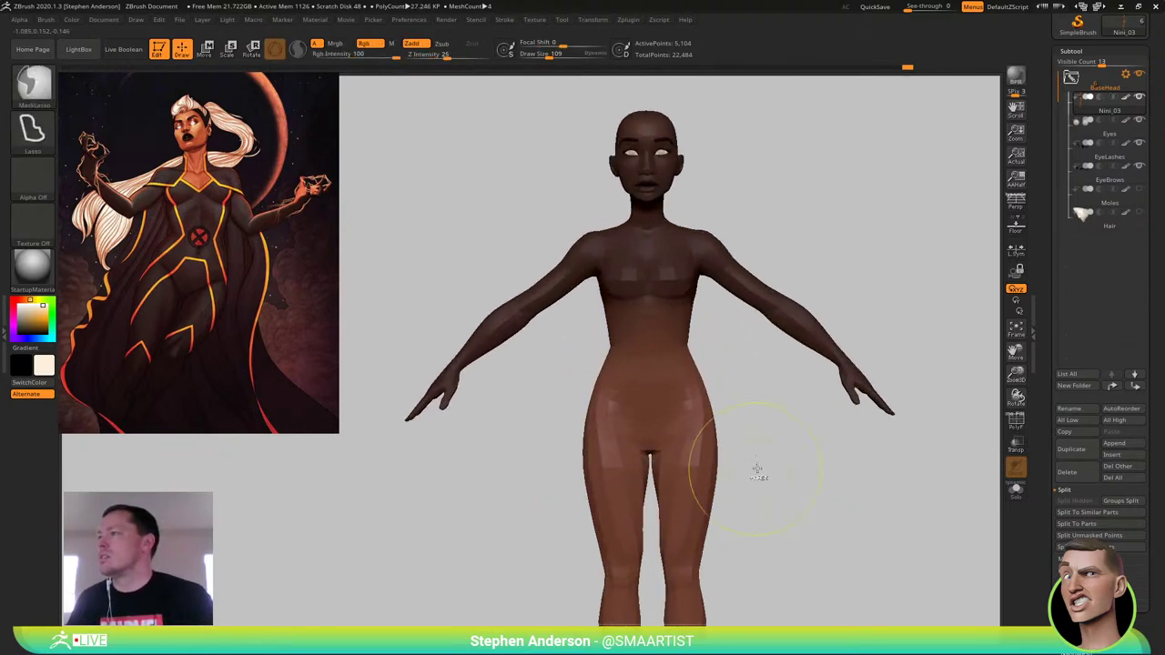
mouse_move(780, 483)
left_mouse_down()
mouse_move(702, 447)
mouse_move(736, 454)
left_mouse_up()
mouse_move(736, 454)
right_mouse_down()
mouse_move(720, 436)
mouse_move(753, 467)
right_mouse_up()
right_click_drag(623, 338, 598, 423, "alt")
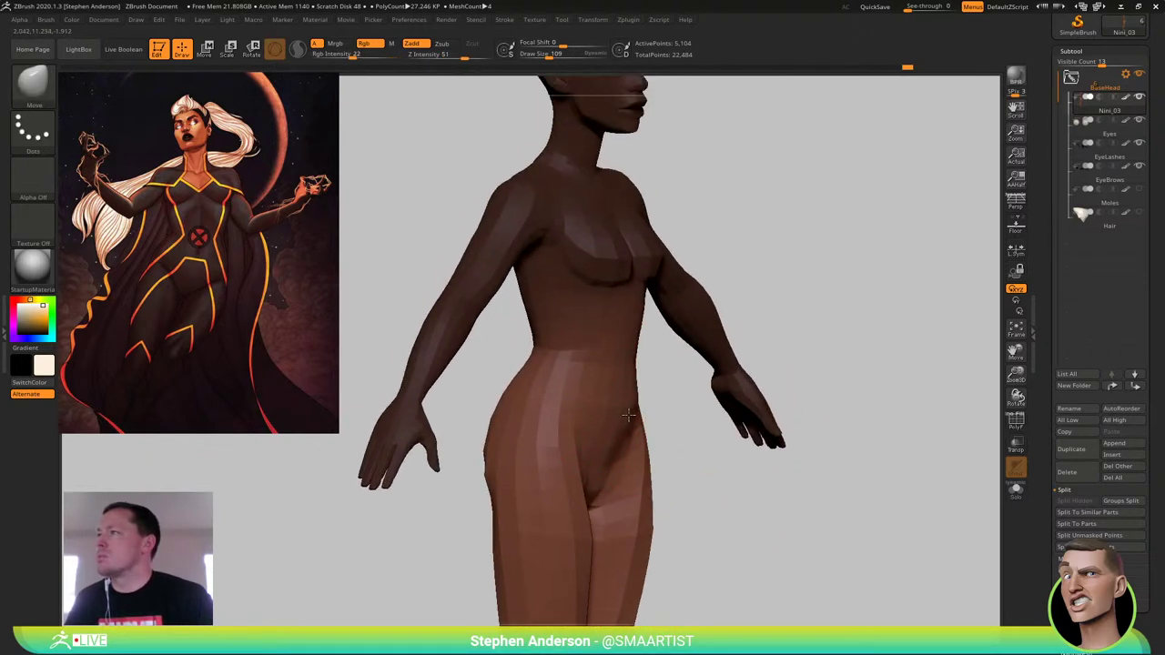
left_click_drag(757, 273, 733, 312, "ctrl")
right_click_drag(642, 302, 618, 392, "alt")
key("shift+f")
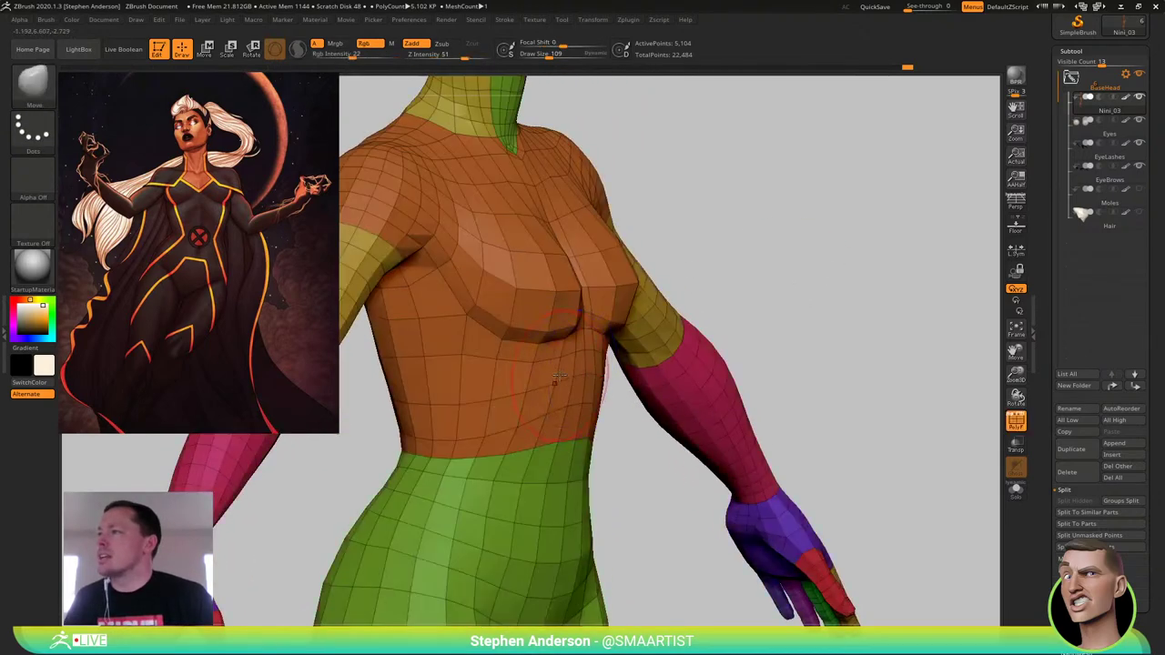
Refine the bust and ribcage with the Move brush, ending at draw size 73, and hide the polyframe
right_click_drag(514, 384, 561, 371)
key("s")
left_click_drag(560, 367, 553, 367)
mouse_move(546, 364)
right_mouse_down()
mouse_move(575, 356)
mouse_move(515, 352)
right_mouse_up()
mouse_move(544, 335)
right_mouse_down("ctrl")
mouse_move(573, 350)
mouse_move(538, 349)
mouse_move(587, 270)
mouse_move(601, 337)
mouse_move(592, 361)
right_mouse_up("ctrl")
key("s")
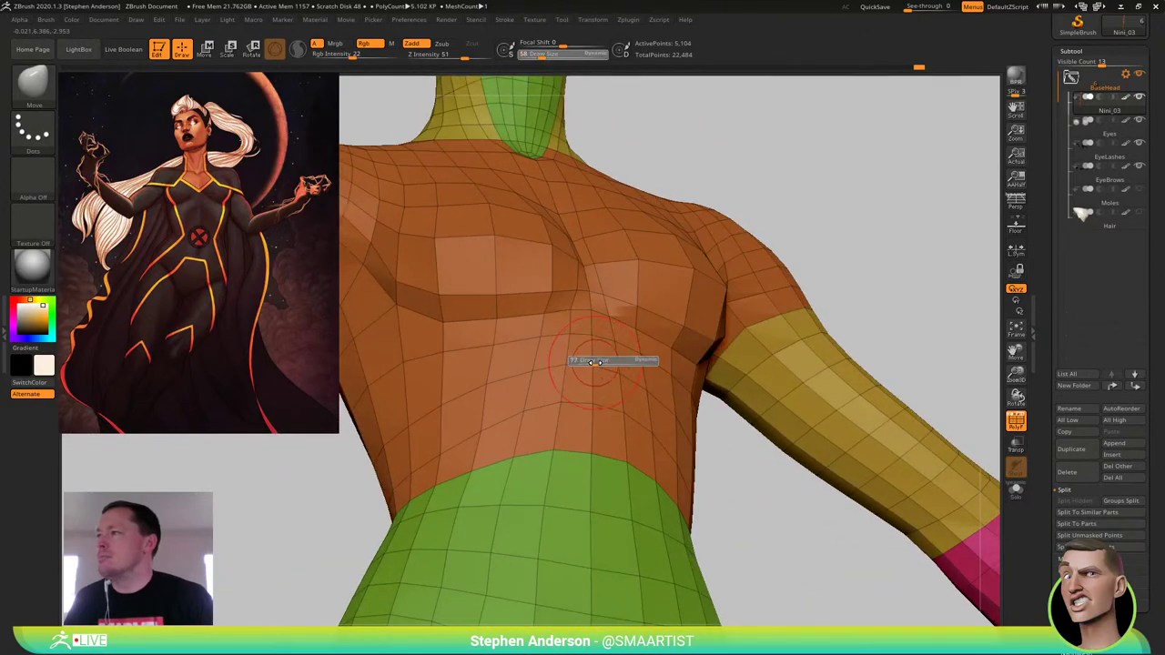
left_click_drag(591, 361, 595, 361)
mouse_move(594, 361)
right_mouse_down()
mouse_move(606, 395)
mouse_move(569, 373)
mouse_move(593, 445)
mouse_move(580, 418)
mouse_move(603, 358)
mouse_move(569, 387)
mouse_move(561, 402)
mouse_move(594, 432)
mouse_move(650, 386)
mouse_move(585, 327)
mouse_move(652, 309)
mouse_move(568, 295)
mouse_move(550, 324)
right_mouse_up()
key("shift+f")
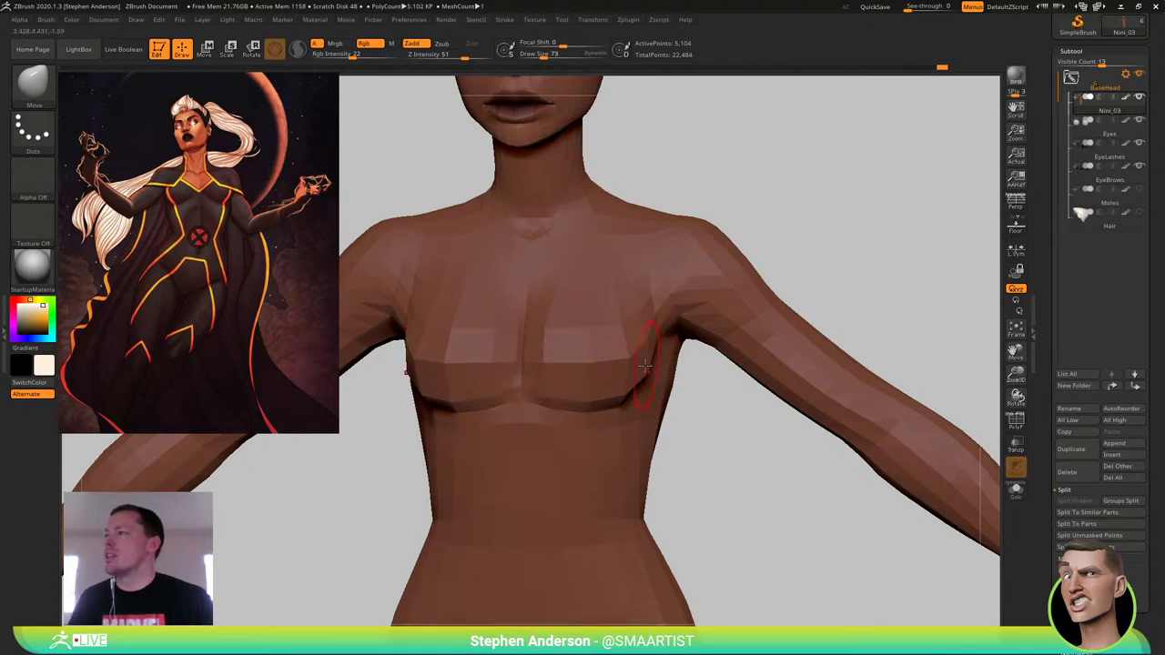
Examine the chest, shoulder, neck and face from front, side and three-quarter views
mouse_move(644, 366)
right_mouse_down()
mouse_move(624, 373)
mouse_move(662, 389)
mouse_move(629, 366)
right_mouse_up()
mouse_move(703, 306)
right_mouse_down()
mouse_move(618, 293)
mouse_move(608, 264)
right_mouse_up()
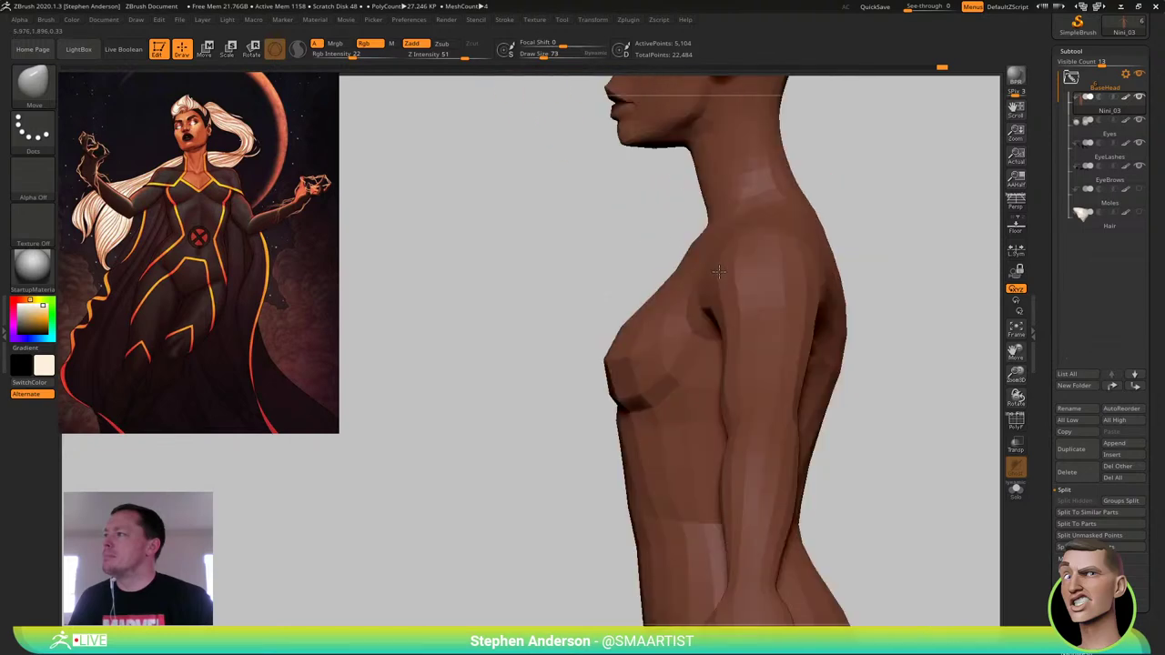
mouse_move(762, 303)
right_mouse_down()
mouse_move(747, 303)
mouse_move(780, 299)
mouse_move(773, 291)
right_mouse_up()
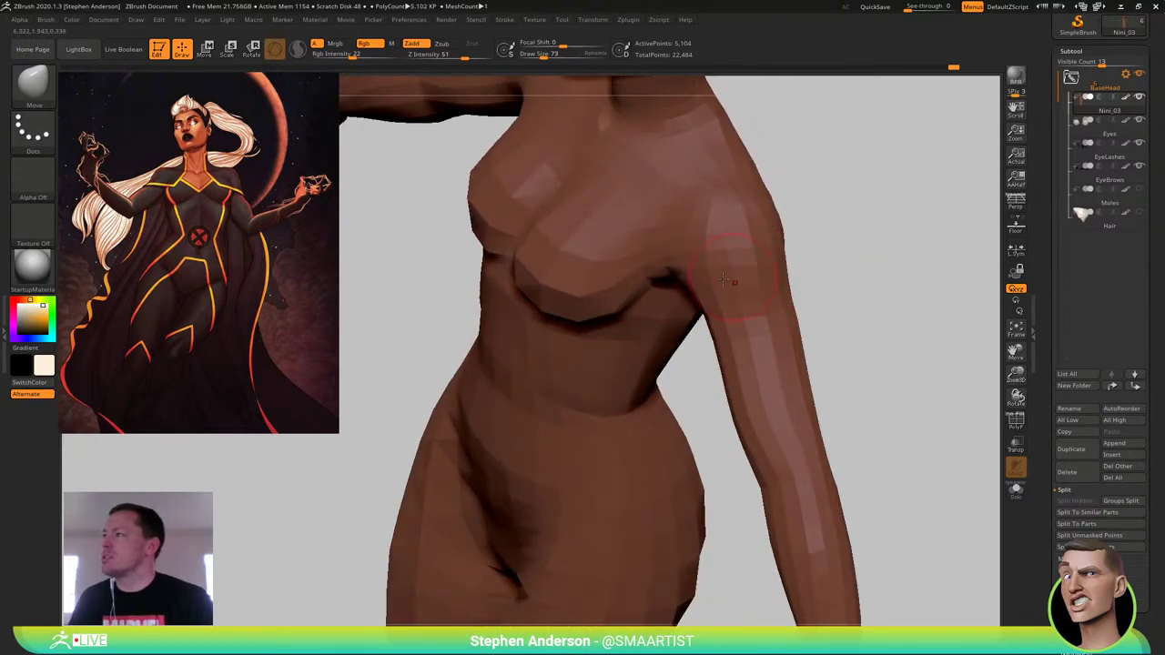
right_click_drag(716, 270, 672, 266)
mouse_move(754, 247)
right_mouse_down("alt")
mouse_move(697, 442)
mouse_move(678, 296)
mouse_move(648, 373)
right_mouse_up("alt")
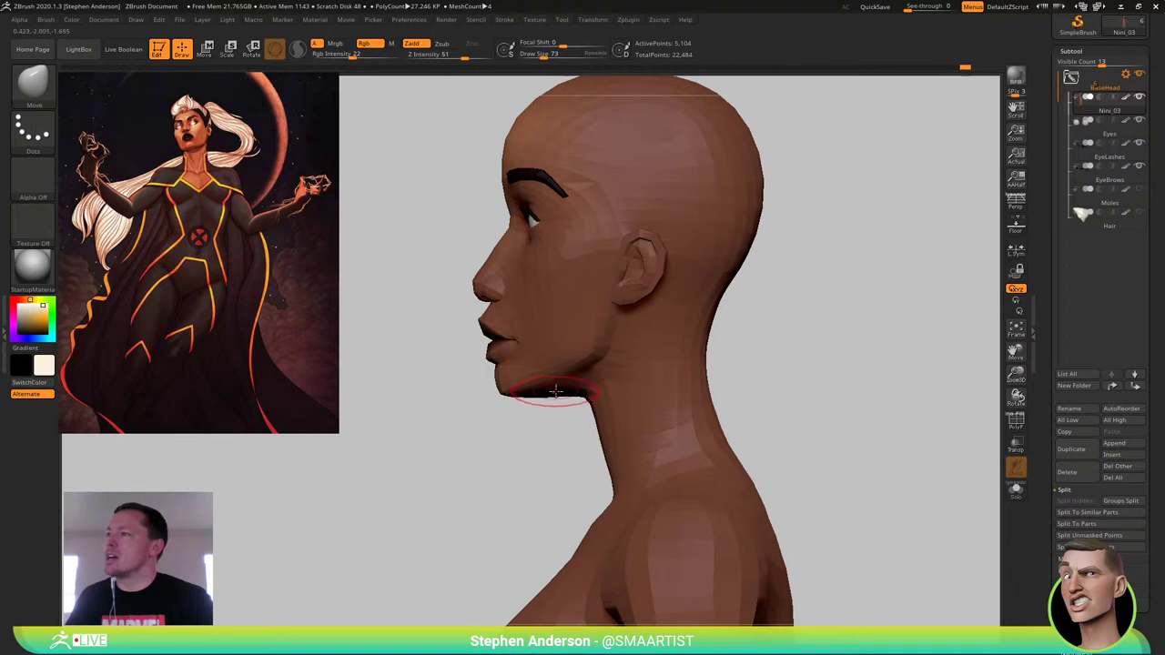
right_click_drag(555, 391, 614, 399)
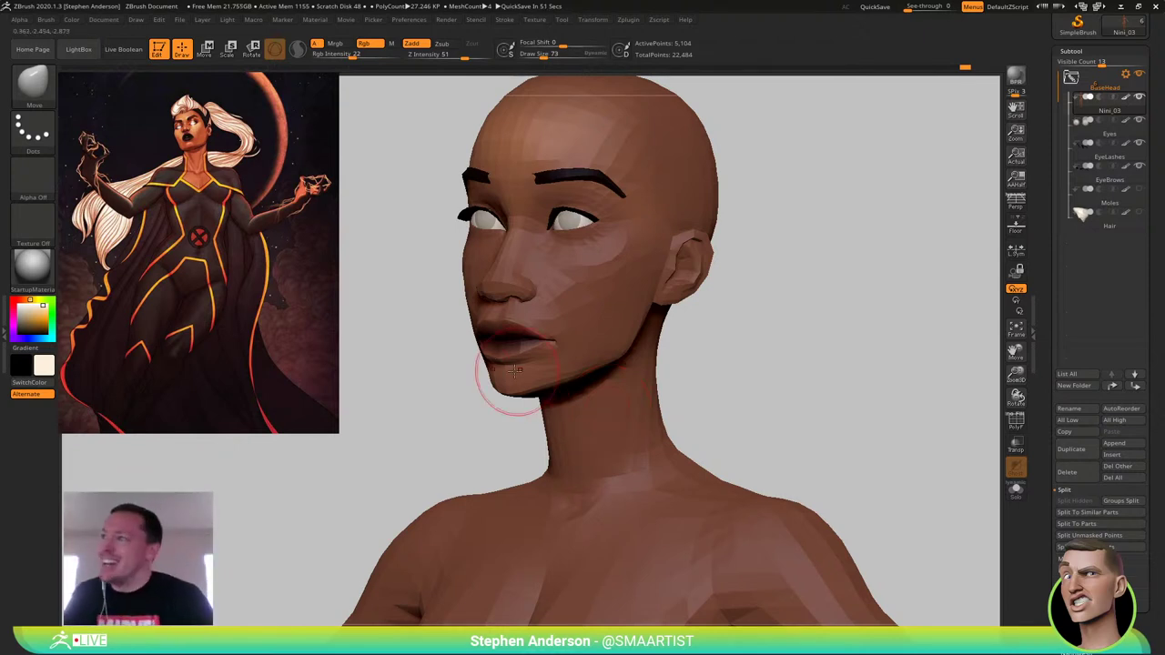
right_click_drag(573, 322, 633, 307)
Unhide the Hair subtool, make it the active subtool and show its polyframe in side view
left_click(1141, 213)
right_click_drag(807, 264, 715, 365, "alt")
right_click_drag(672, 350, 674, 364)
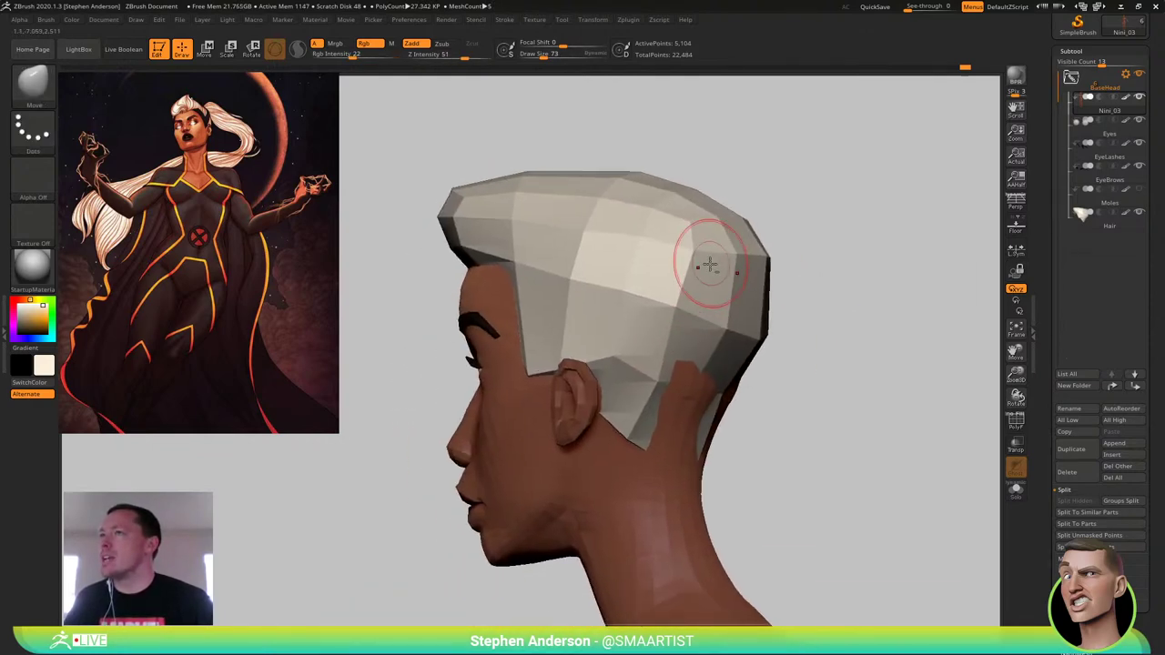
left_click(702, 304, "alt")
key("shift+f")
right_click_drag(676, 422, 697, 408)
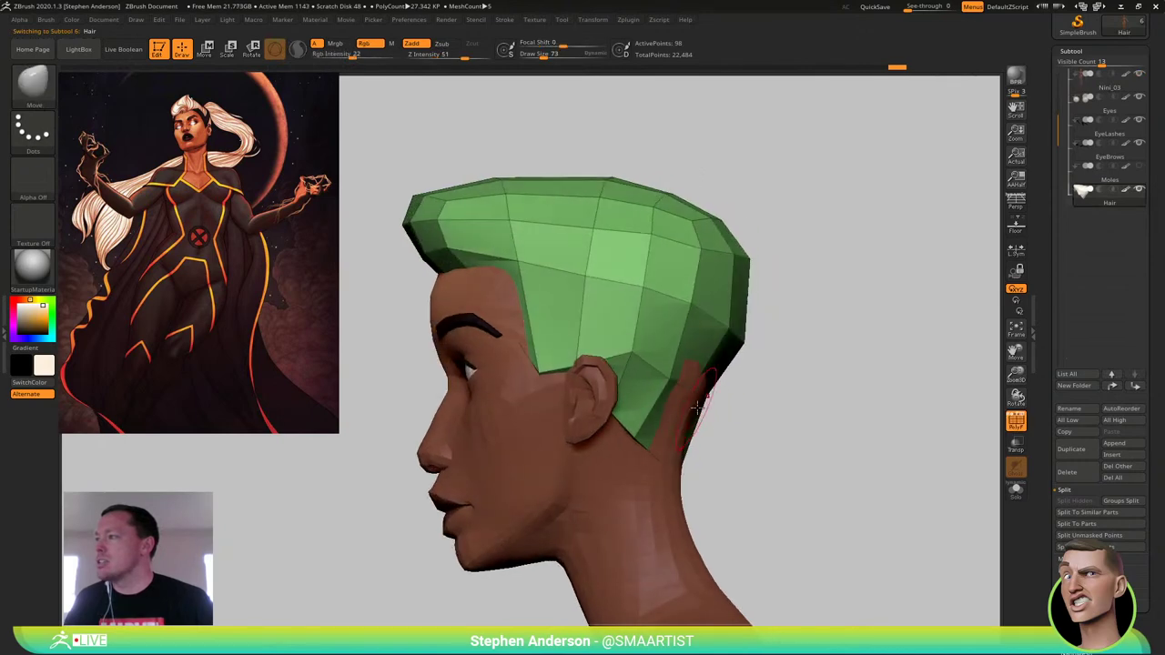
Set the draw size to 151 and pull the hair's lower back edge down over the nape with the Move brush
key("s")
left_click_drag(689, 393, 705, 397)
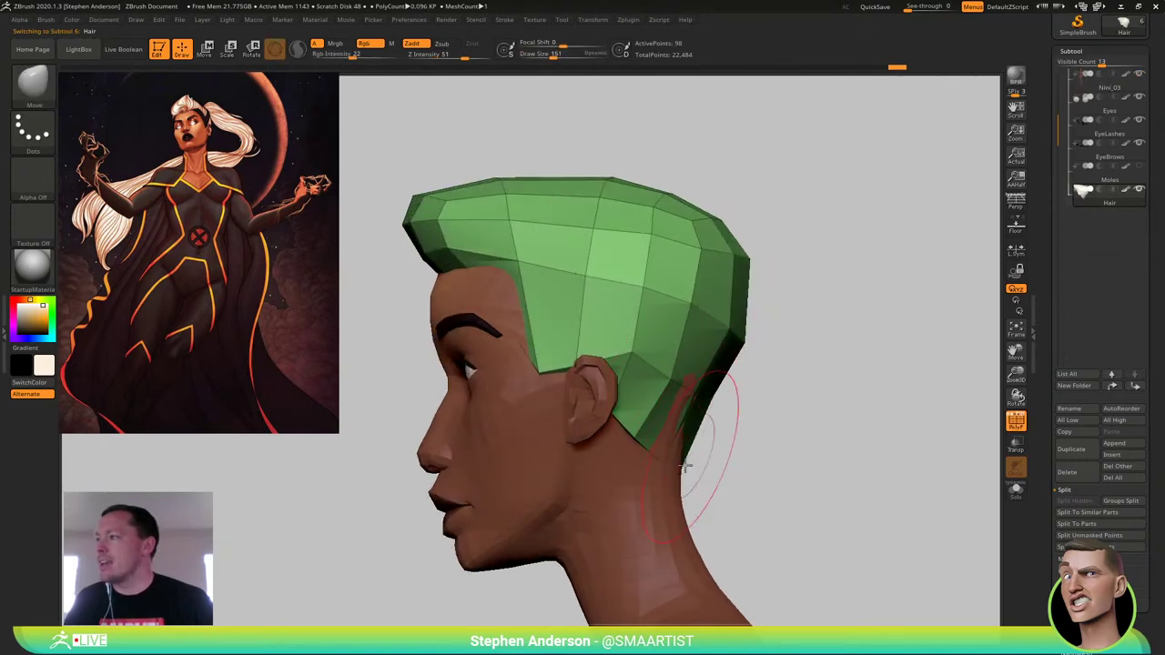
right_click_drag(671, 469, 688, 464)
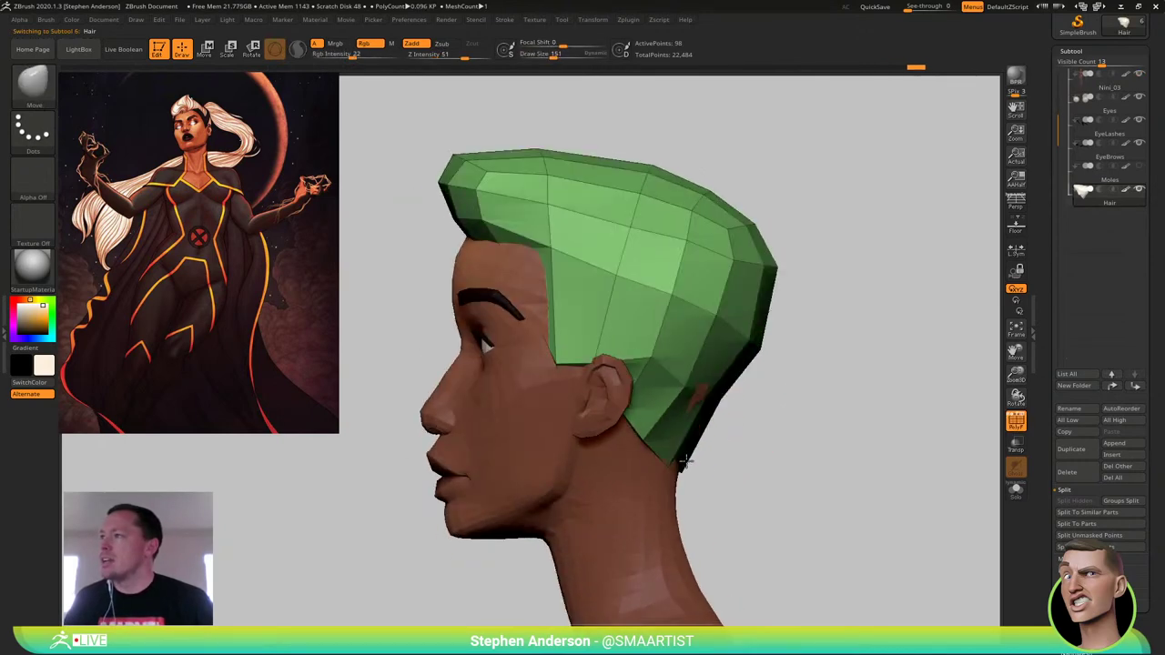
right_click_drag(715, 253, 657, 372, "alt")
mouse_move(657, 372)
right_mouse_down()
mouse_move(637, 372)
mouse_move(702, 343)
right_mouse_up()
Turn on transparency, set the draw size to 169 and push the back contour of the hair inward with the Move brush
left_click(1016, 444)
key("s")
left_click_drag(624, 304, 593, 303)
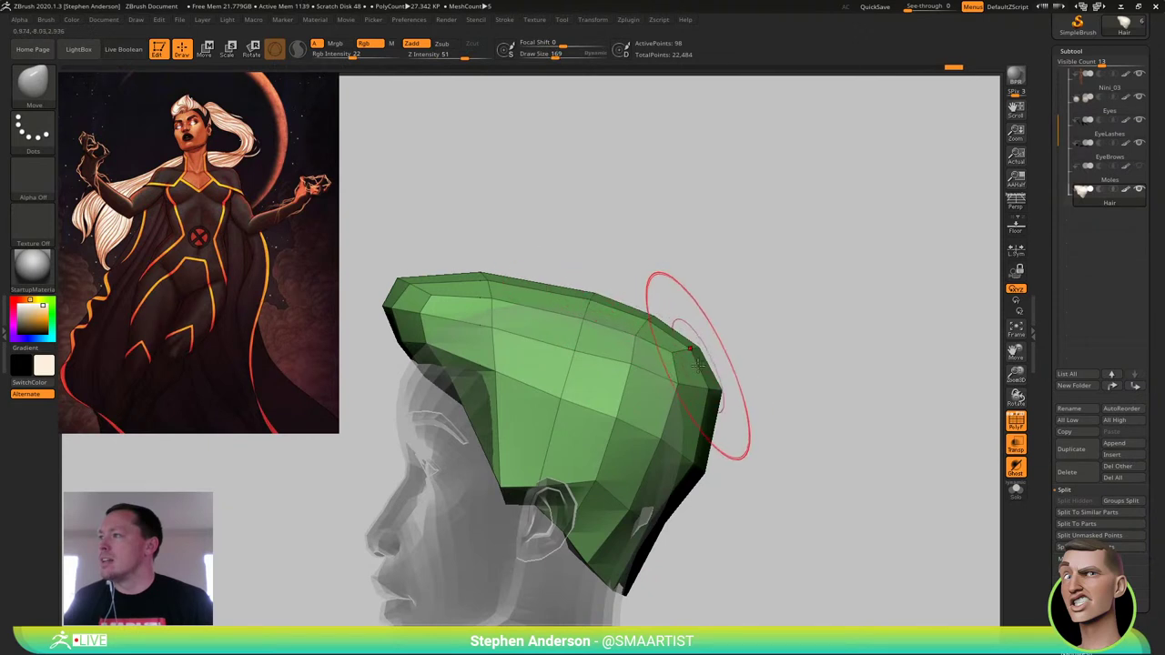
left_click_drag(712, 379, 697, 378)
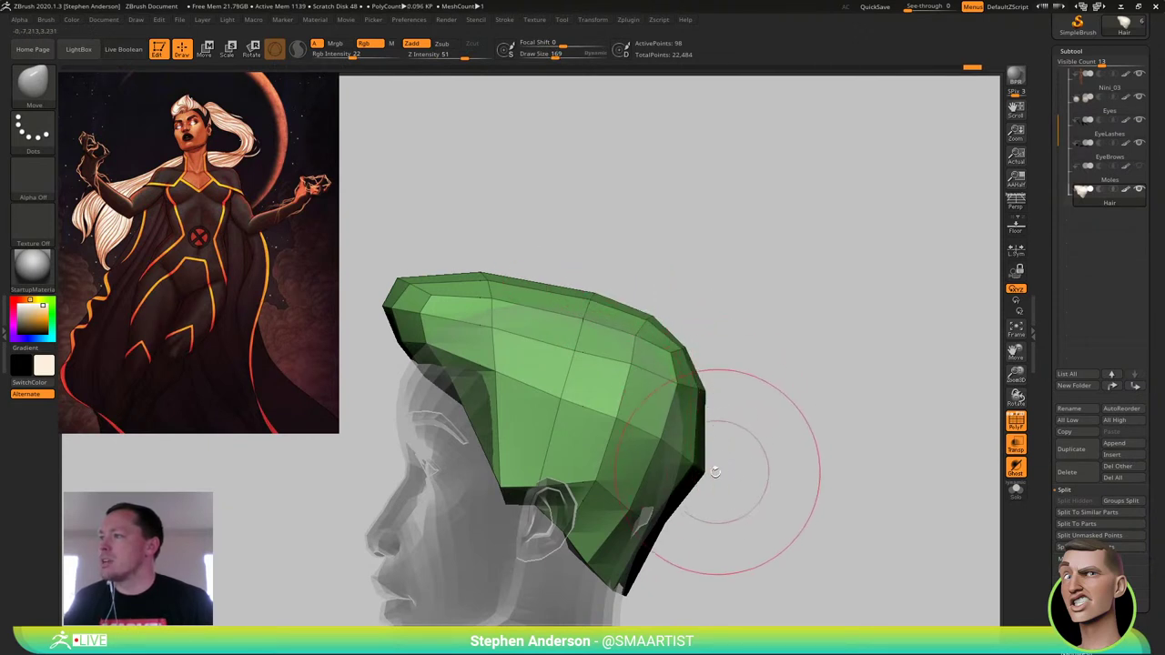
left_click_drag(707, 472, 702, 468)
Raise the hairline above the ear with the Move brush at draw size 69, and enlarge the brush to 140
key("s")
left_click_drag(656, 516, 650, 517)
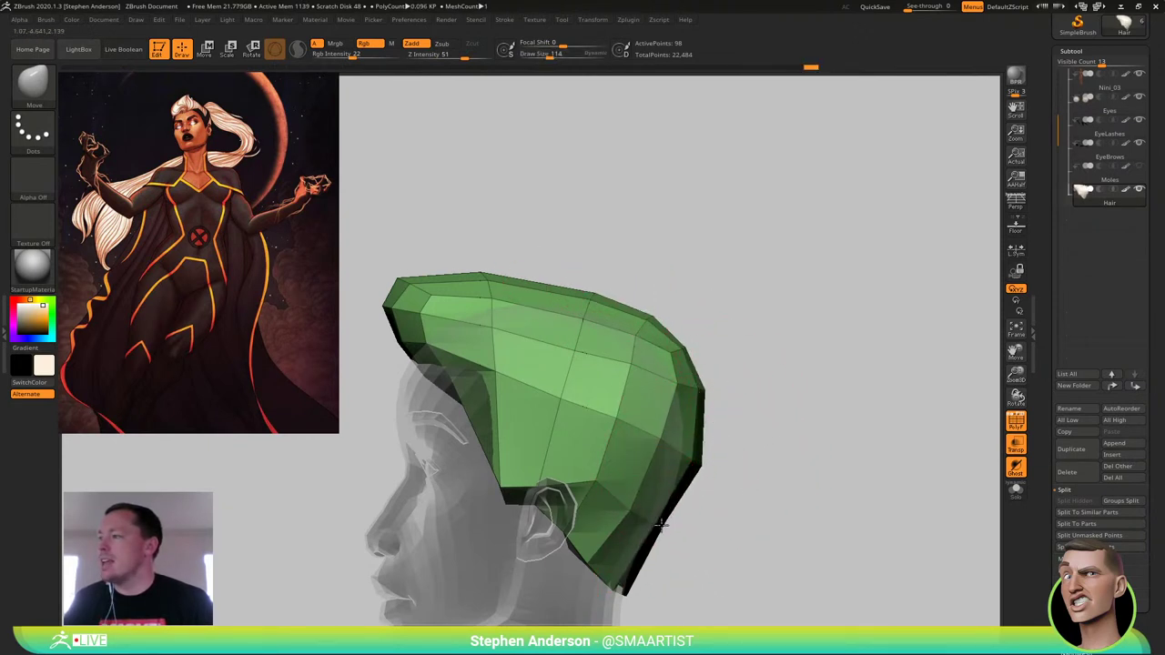
key("s")
left_click_drag(610, 480, 602, 480)
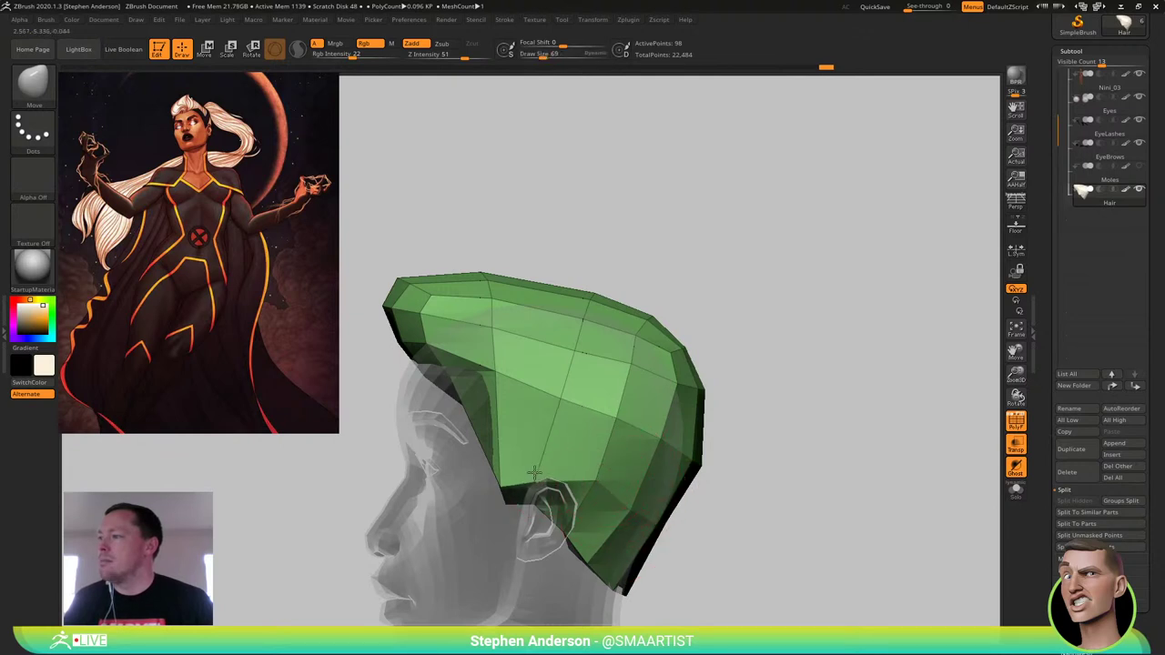
key("s")
left_click_drag(636, 516, 646, 516)
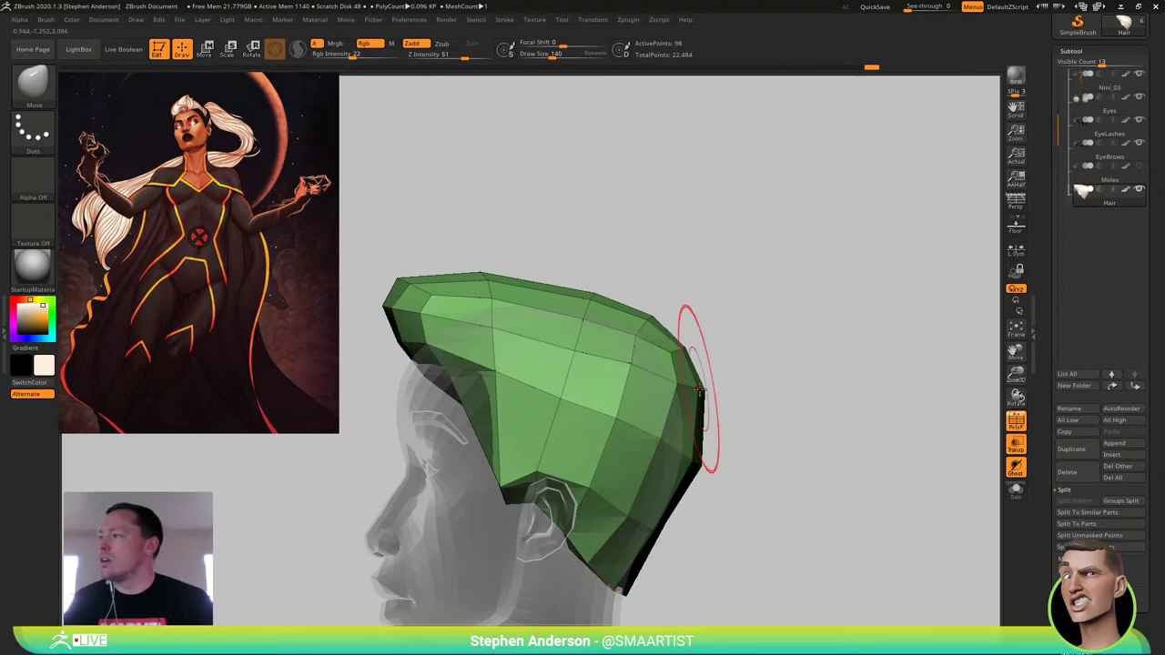
Round out the back and sides of the hair with the Move brush from top and rear views, using draw size 86
mouse_move(635, 385)
right_mouse_down()
mouse_move(581, 386)
mouse_move(581, 375)
right_mouse_up()
right_click_drag(661, 337, 681, 419)
right_click_drag(668, 306, 676, 307)
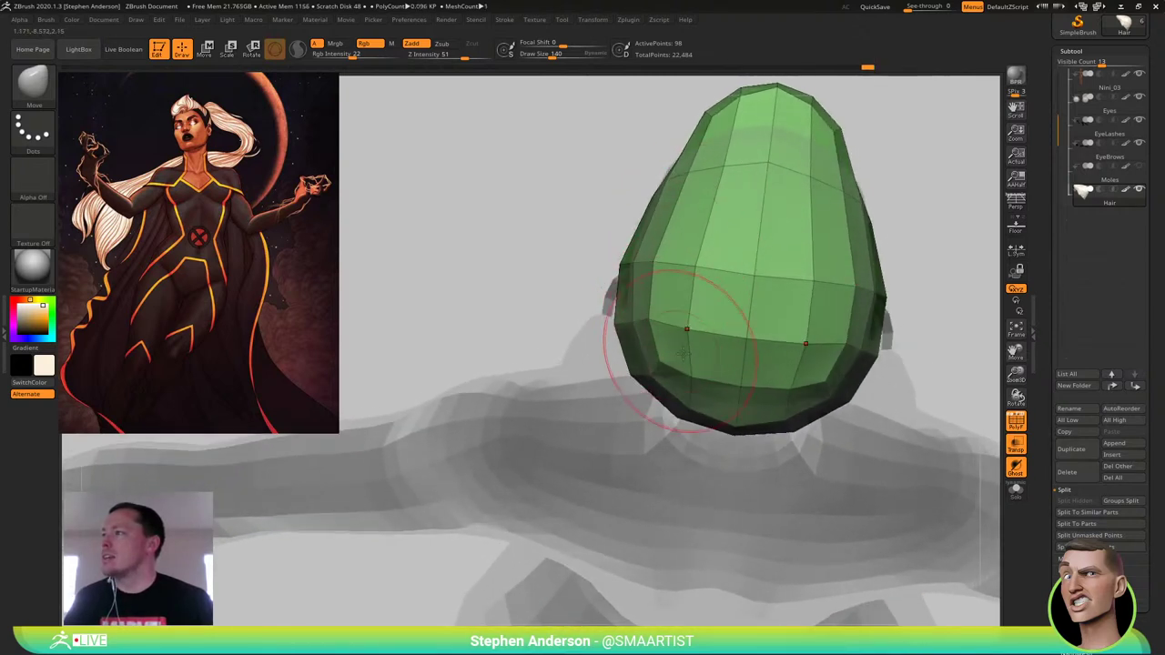
mouse_move(668, 371)
right_mouse_down()
mouse_move(648, 325)
mouse_move(681, 366)
mouse_move(660, 383)
mouse_move(676, 391)
mouse_move(665, 392)
right_mouse_up()
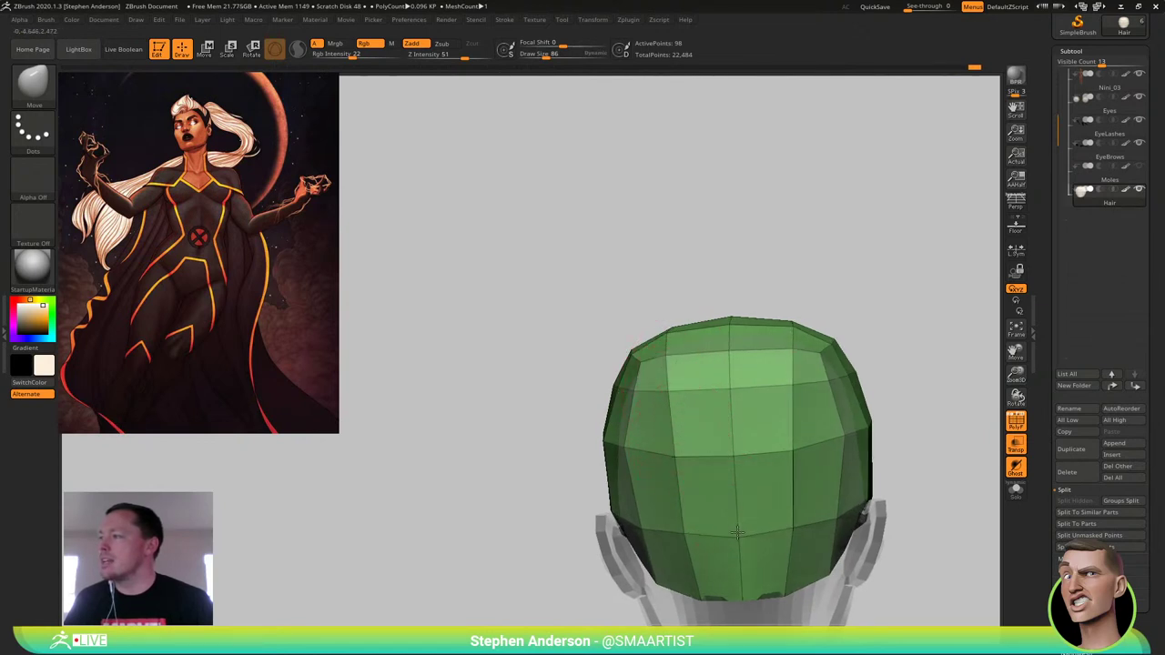
right_click_drag(737, 528, 701, 508)
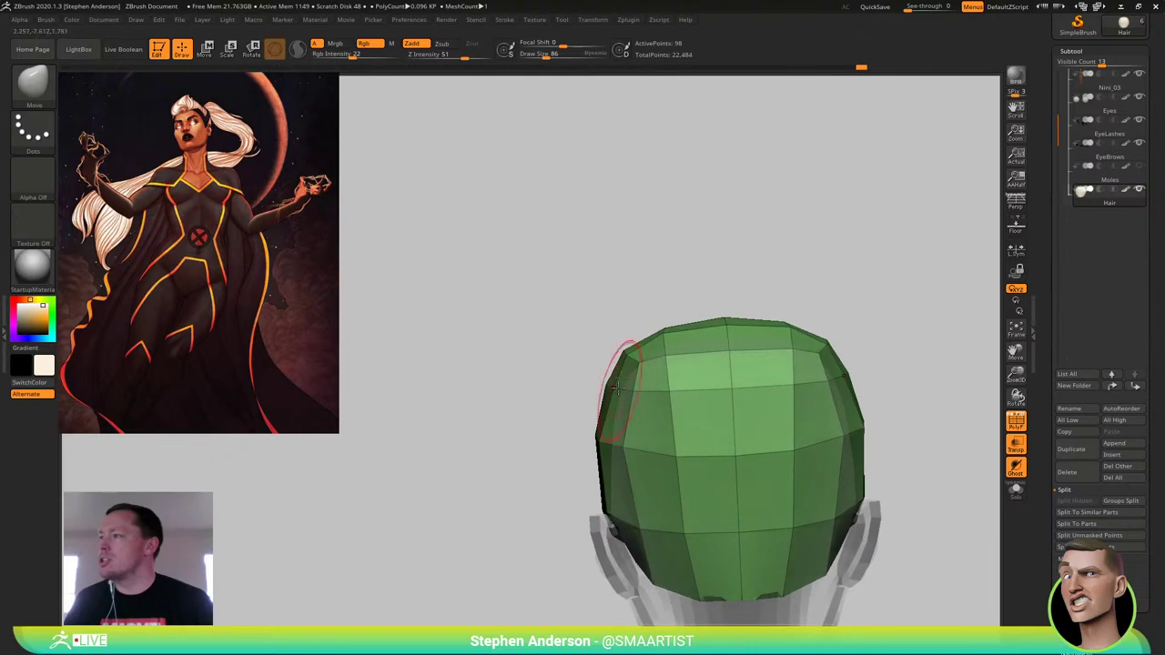
right_click_drag(607, 380, 622, 418)
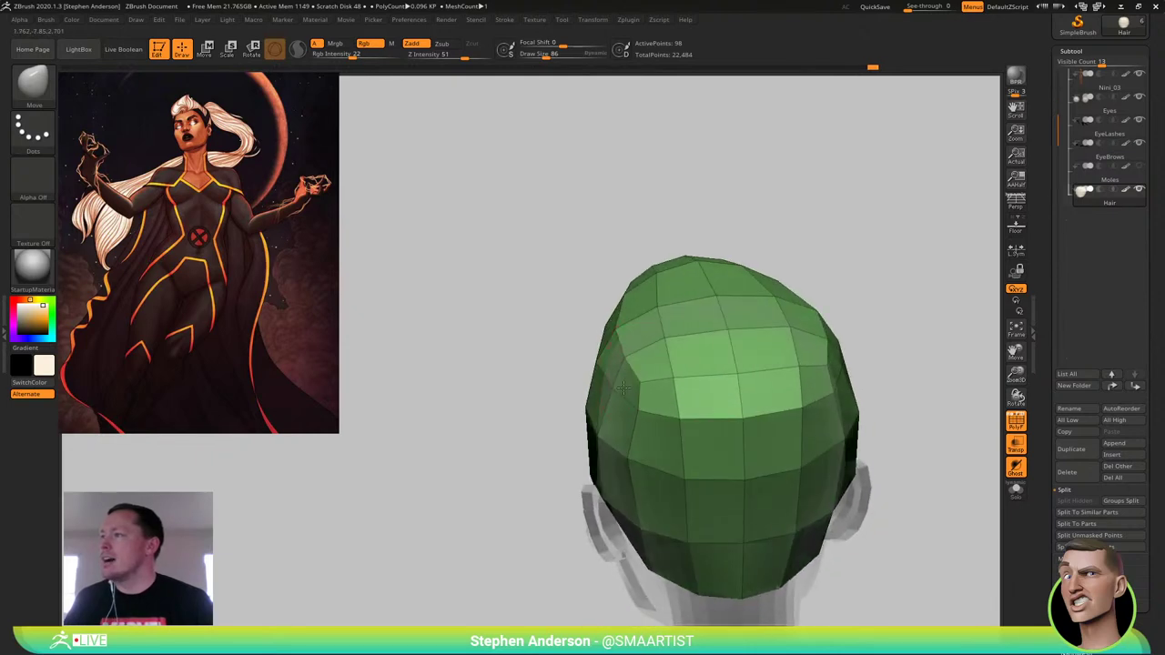
left_click_drag(647, 408, 649, 406)
mouse_move(628, 408)
right_mouse_down()
mouse_move(689, 413)
mouse_move(624, 411)
right_mouse_up()
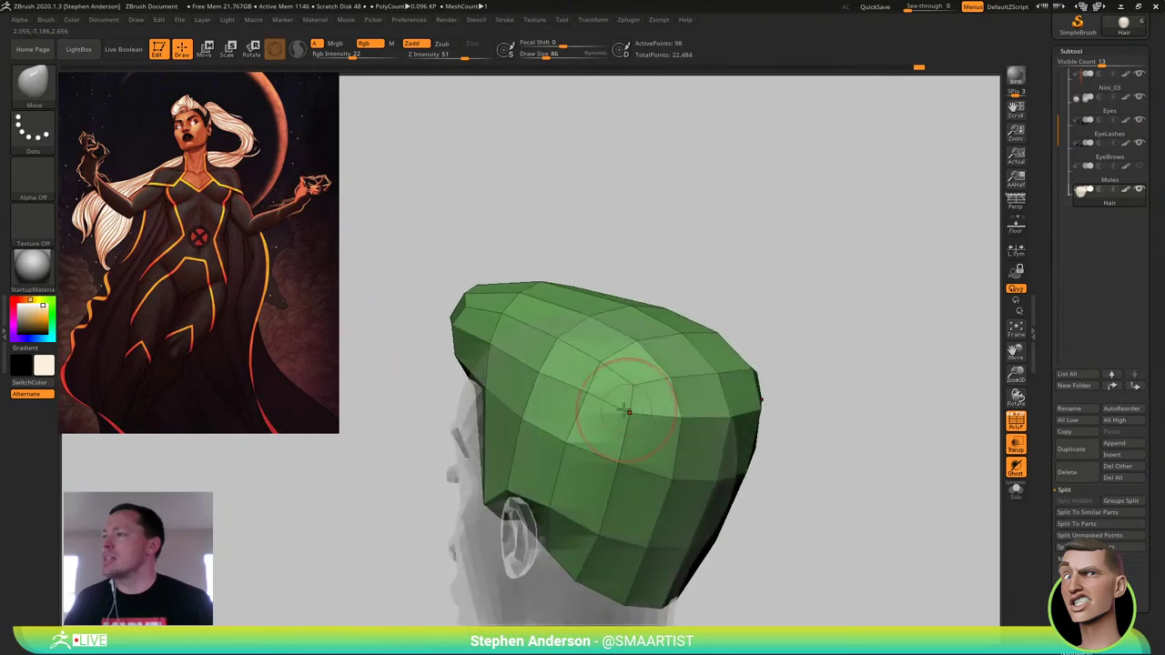
Reshape the front and top of the hair with the Move brush at draw size 157, and turn off the polyframe and transparency
left_click_drag(506, 343, 510, 340)
right_click_drag(531, 339, 580, 349)
key("s")
left_click_drag(580, 351, 588, 353)
left_click_drag(520, 331, 514, 336)
left_click_drag(430, 324, 438, 320)
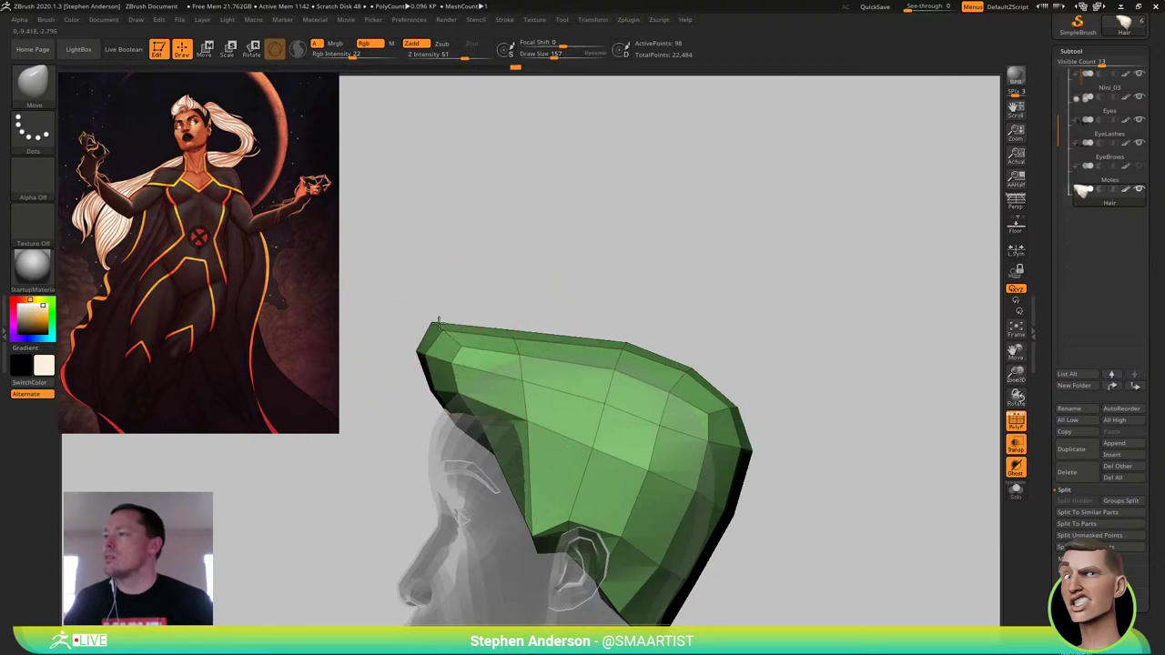
key("shift+f")
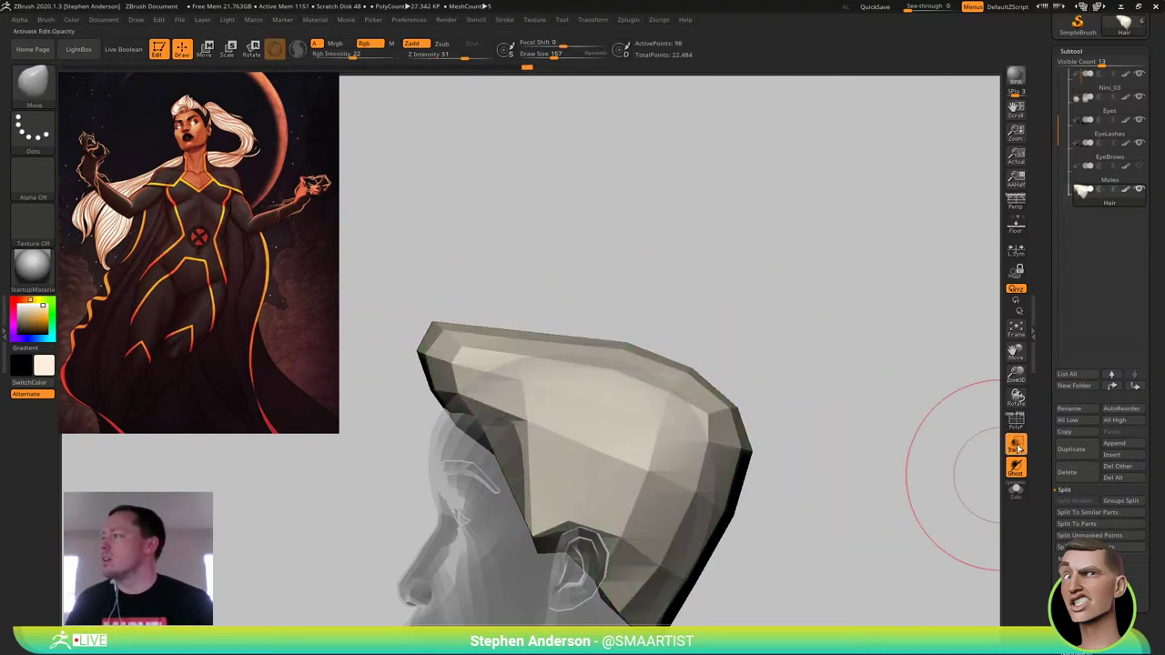
left_click(1017, 447)
Examine the whole figure with its hair from several angles and compare its proportions with the reference artwork
mouse_move(669, 483)
right_mouse_down("ctrl")
mouse_move(663, 452)
mouse_move(579, 377)
mouse_move(657, 382)
right_mouse_up("ctrl")
mouse_move(657, 382)
right_mouse_down("alt")
mouse_move(637, 315)
mouse_move(594, 339)
mouse_move(572, 328)
mouse_move(741, 355)
right_mouse_up("alt")
right_click_drag(742, 355, 785, 350)
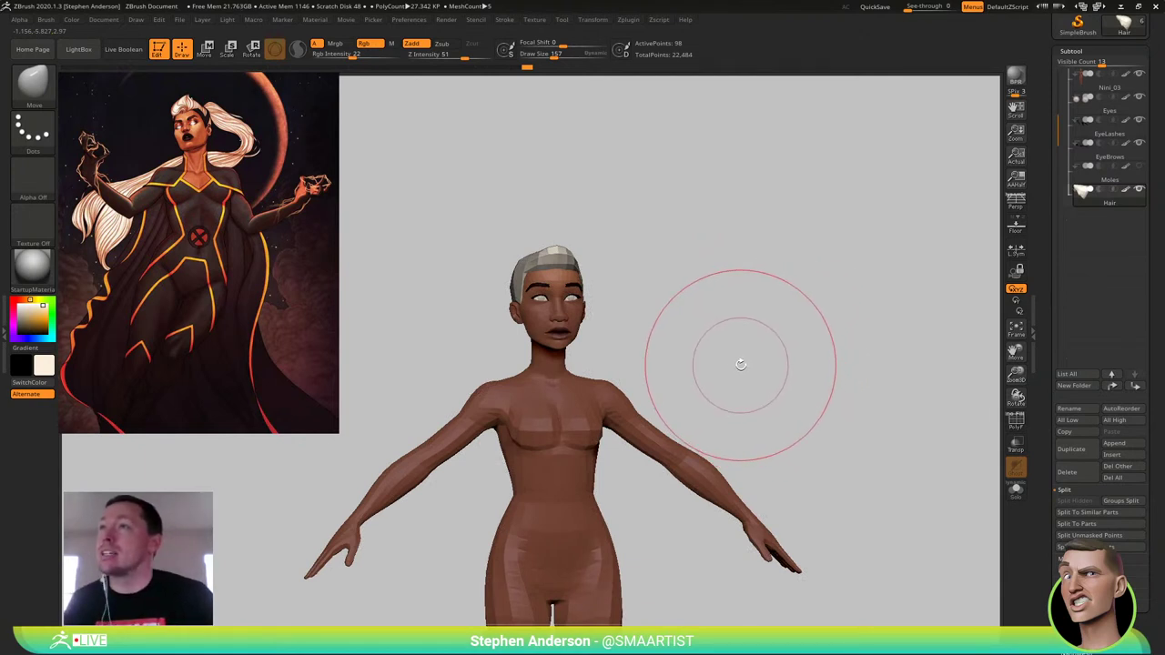
left_click_drag(723, 358, 675, 368)
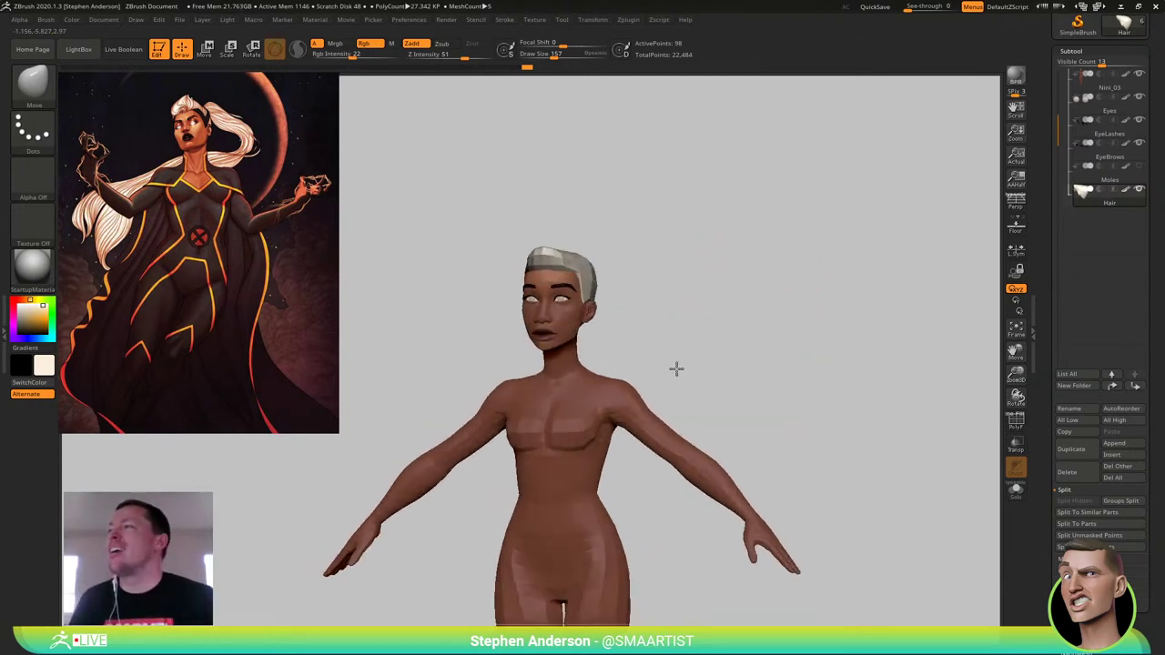
mouse_move(676, 368)
right_mouse_down("alt")
mouse_move(707, 340)
mouse_move(700, 298)
mouse_move(704, 351)
mouse_move(774, 339)
mouse_move(754, 340)
right_mouse_up("alt")
right_click_drag(754, 340, 744, 401, "ctrl")
mouse_move(642, 436)
right_mouse_down("alt")
mouse_move(598, 385)
mouse_move(569, 386)
mouse_move(625, 406)
right_mouse_up("alt")
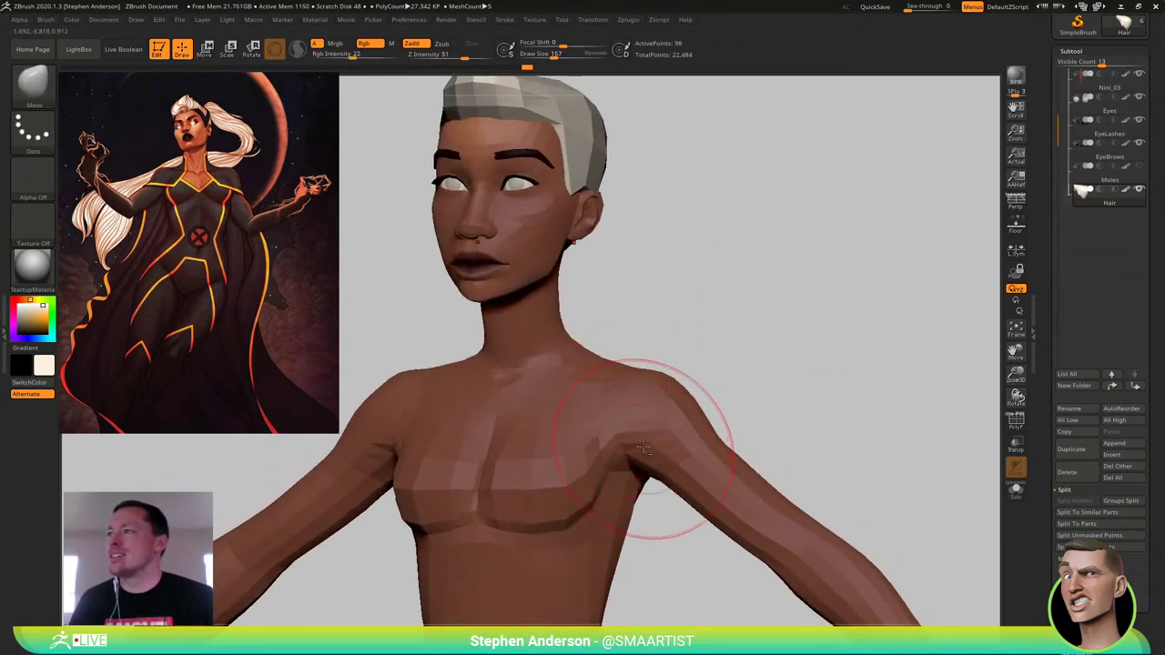
mouse_move(644, 448)
right_mouse_down("alt")
mouse_move(682, 358)
mouse_move(666, 289)
right_mouse_up("alt")
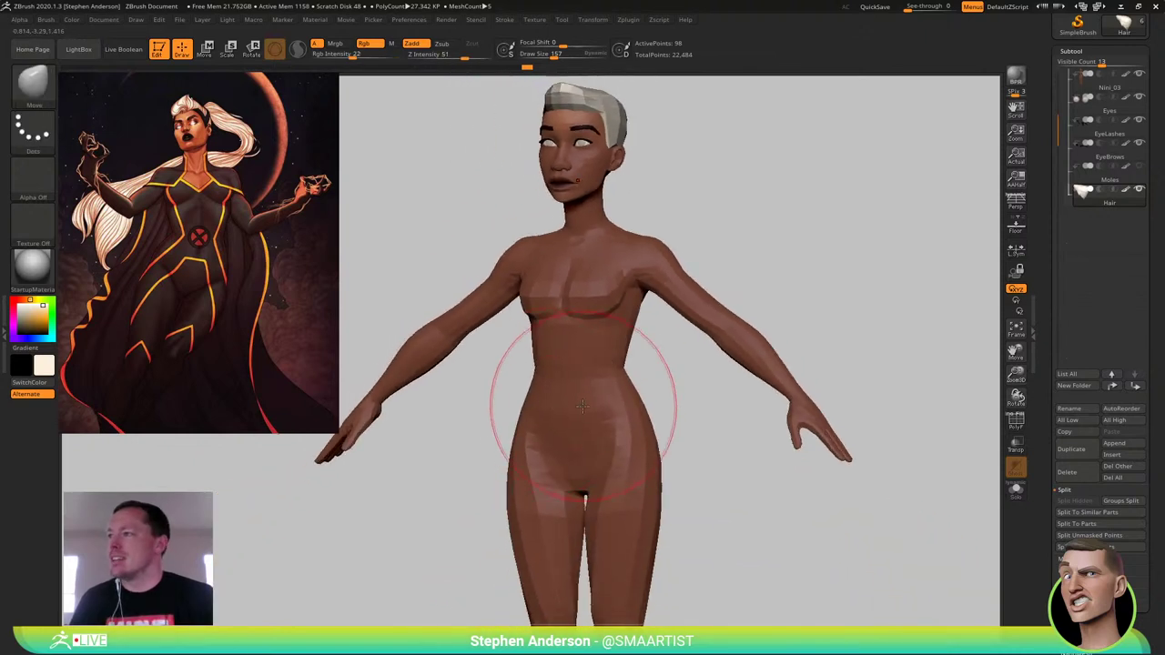
Sample a dark suit color from the reference with SpotLight, and select the Standard brush for color painting on the body subtool
key("z")
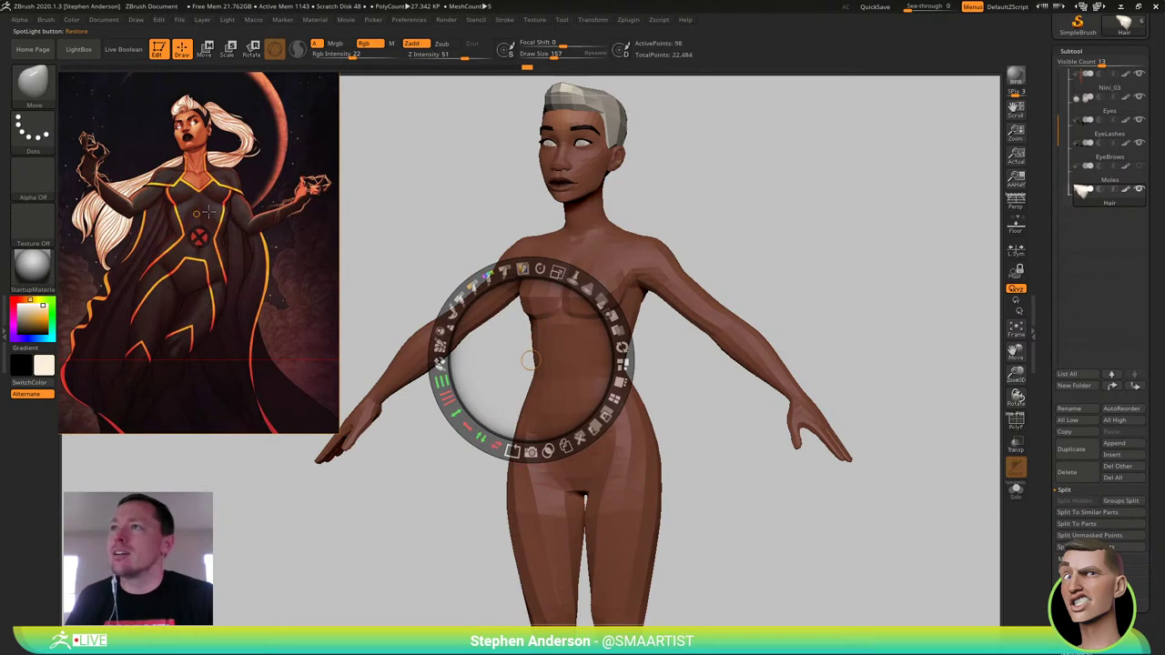
key("shift+z")
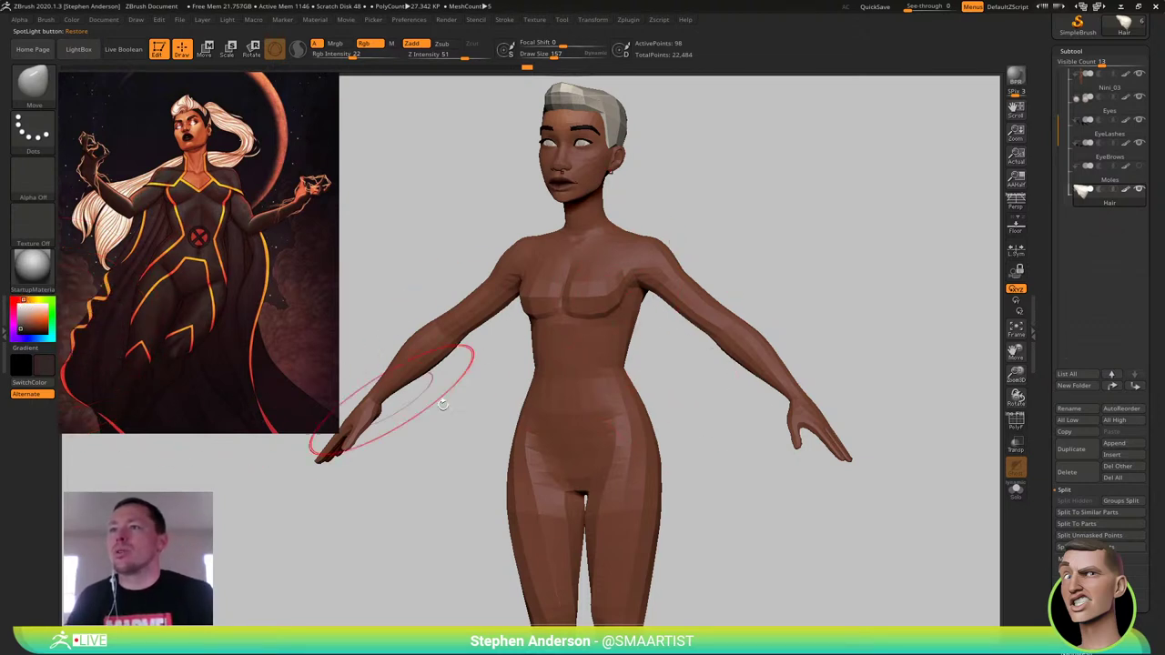
key("b")
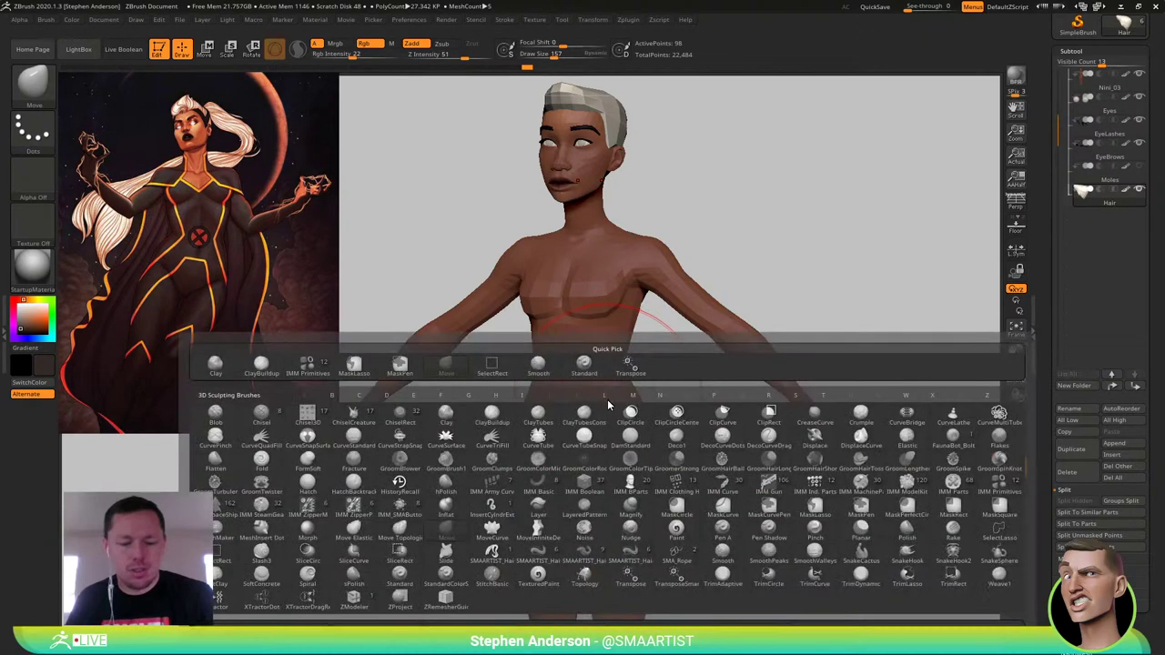
key("s")
key("t")
left_click(605, 409, "alt")
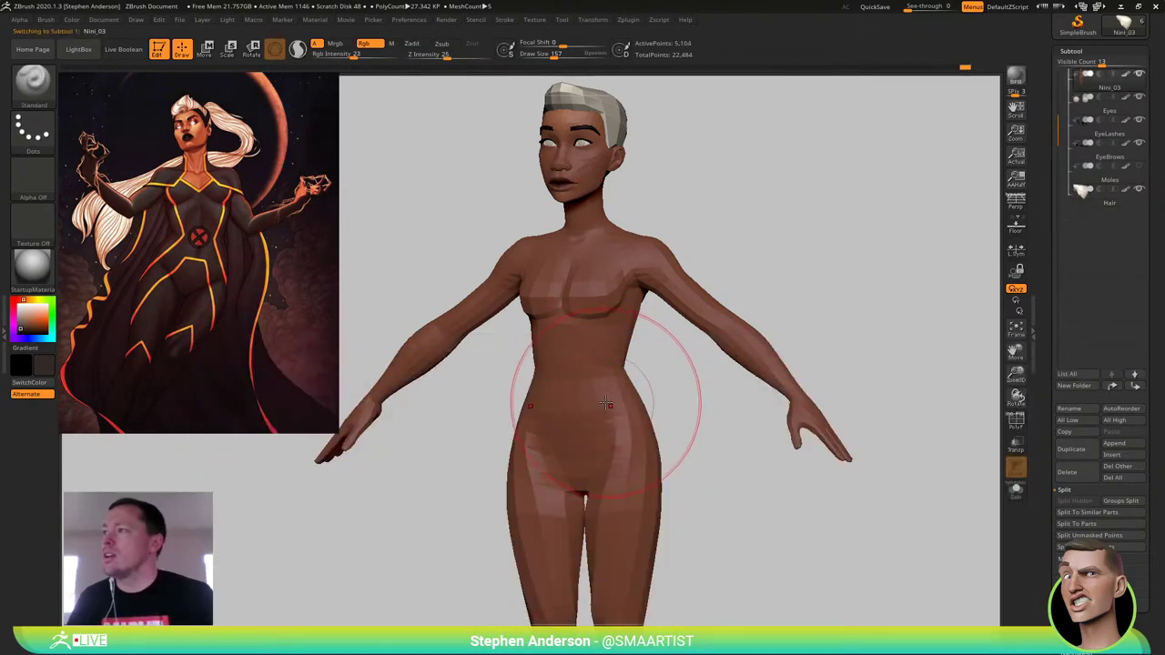
Set the draw size to 69, paint the dark suit color over the forearm and hand, and show the polyframe
key("s")
mouse_move(616, 403)
left_mouse_down()
mouse_move(599, 434)
mouse_move(635, 309)
mouse_move(574, 312)
left_mouse_up()
mouse_move(667, 366)
left_mouse_down()
mouse_move(701, 305)
mouse_move(663, 341)
left_mouse_up()
mouse_move(688, 295)
left_mouse_down()
mouse_move(779, 412)
mouse_move(717, 401)
mouse_move(693, 410)
left_mouse_up()
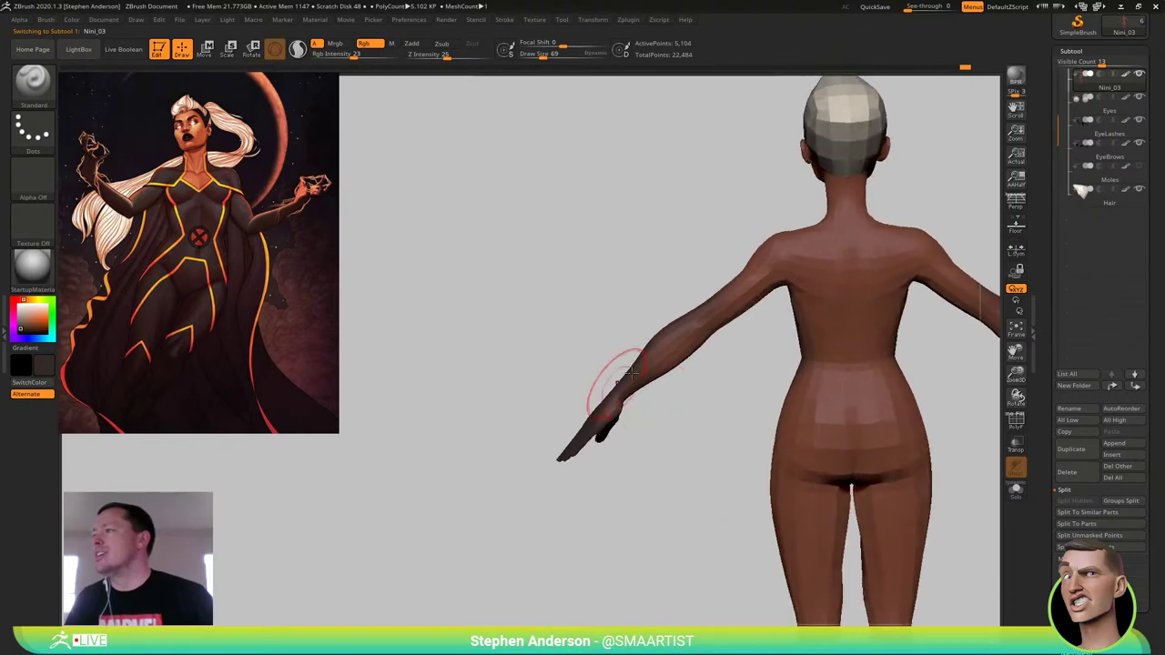
left_click_drag(666, 347, 611, 400)
right_click_drag(650, 385, 819, 366)
key("shift+f")
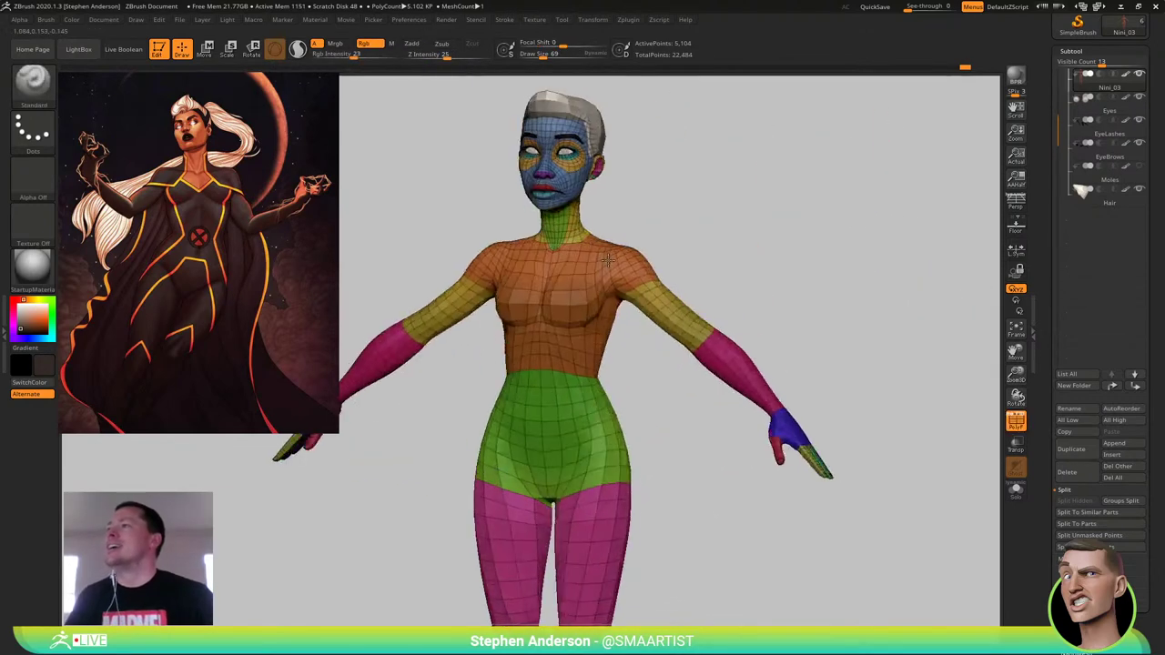
Isolate the neck polygroups on the body and invert the visibility so that only the neck is hidden
mouse_move(692, 246)
right_mouse_down("ctrl")
mouse_move(637, 296)
mouse_move(629, 358)
mouse_move(641, 385)
right_mouse_up("ctrl")
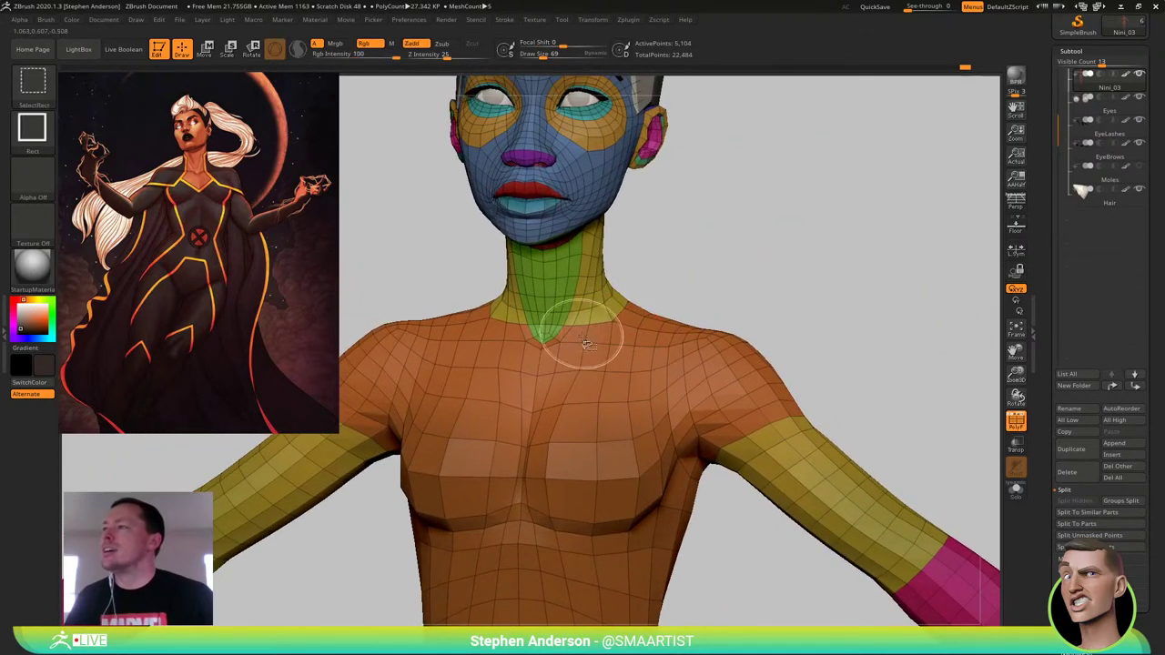
left_click(572, 298, "ctrl+shift")
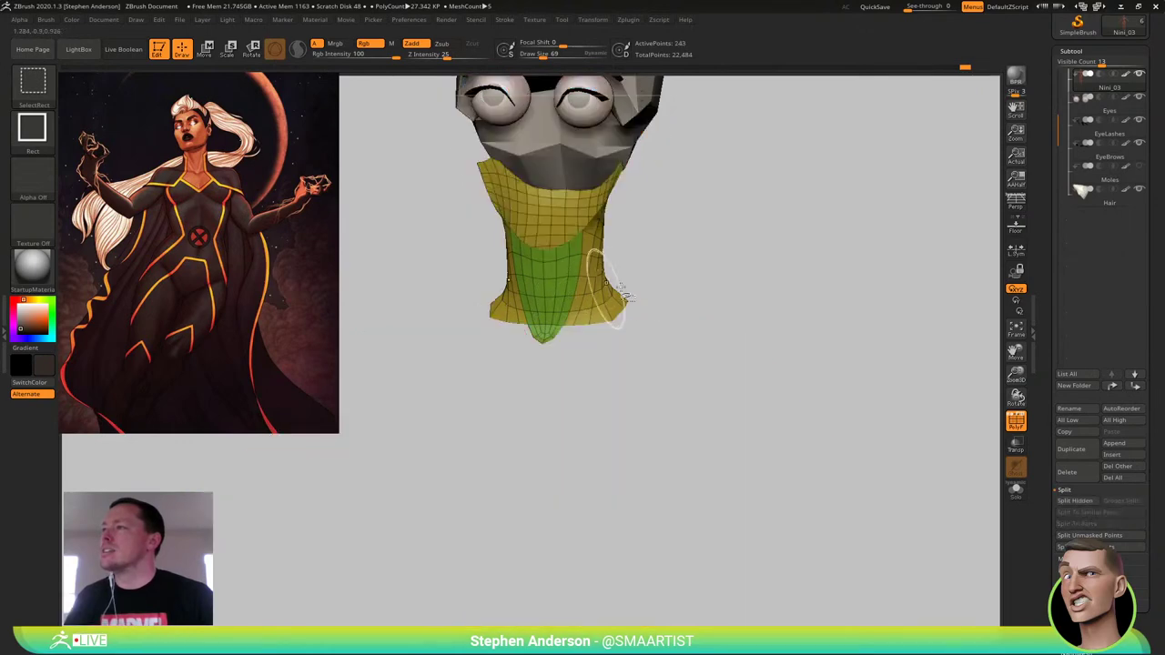
right_click_drag(671, 277, 629, 270)
left_click_drag(734, 245, 750, 257, "ctrl+shift")
right_click_drag(750, 258, 649, 323)
Mask the head with a lasso and shrink the visible part of the body around the neck opening
mouse_move(648, 326)
left_mouse_down("ctrl")
mouse_move(674, 75)
mouse_move(376, 356)
mouse_move(486, 363)
left_mouse_up("ctrl")
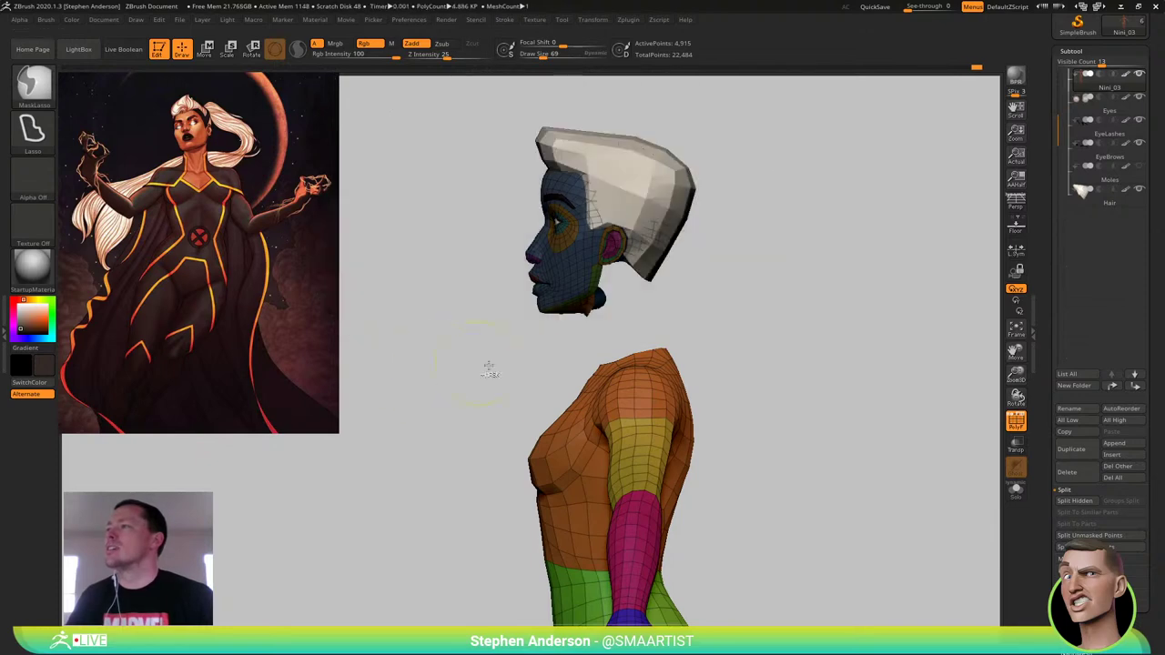
right_click_drag(619, 357, 744, 319)
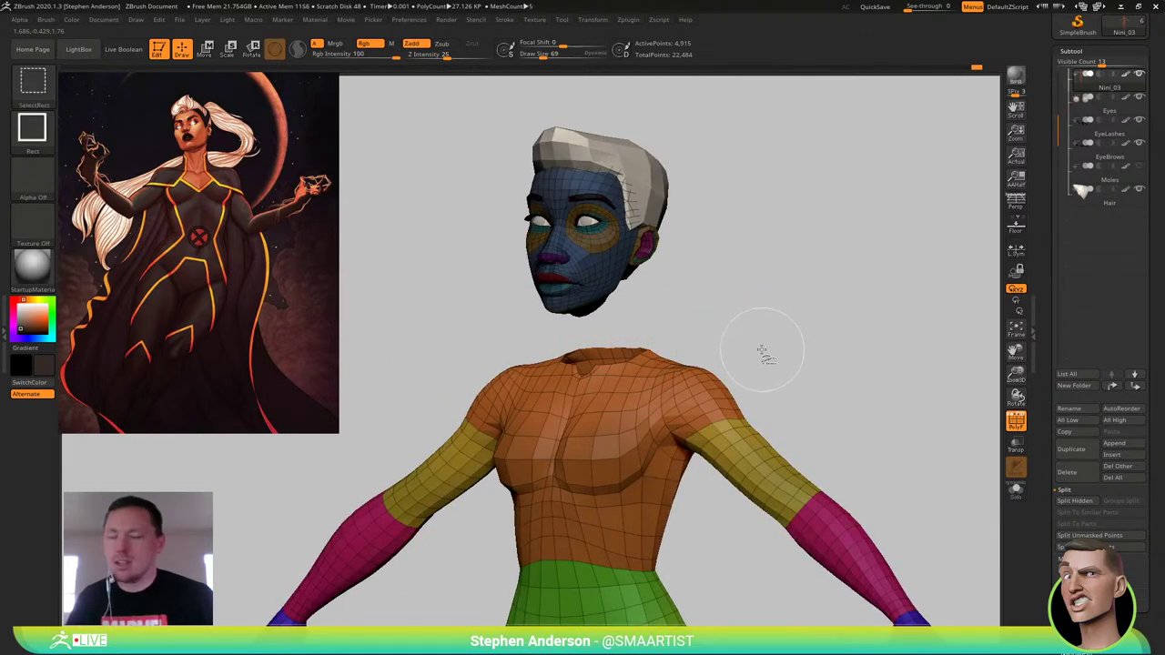
key("ctrl+shift+s")
key("ctrl+shift+s")
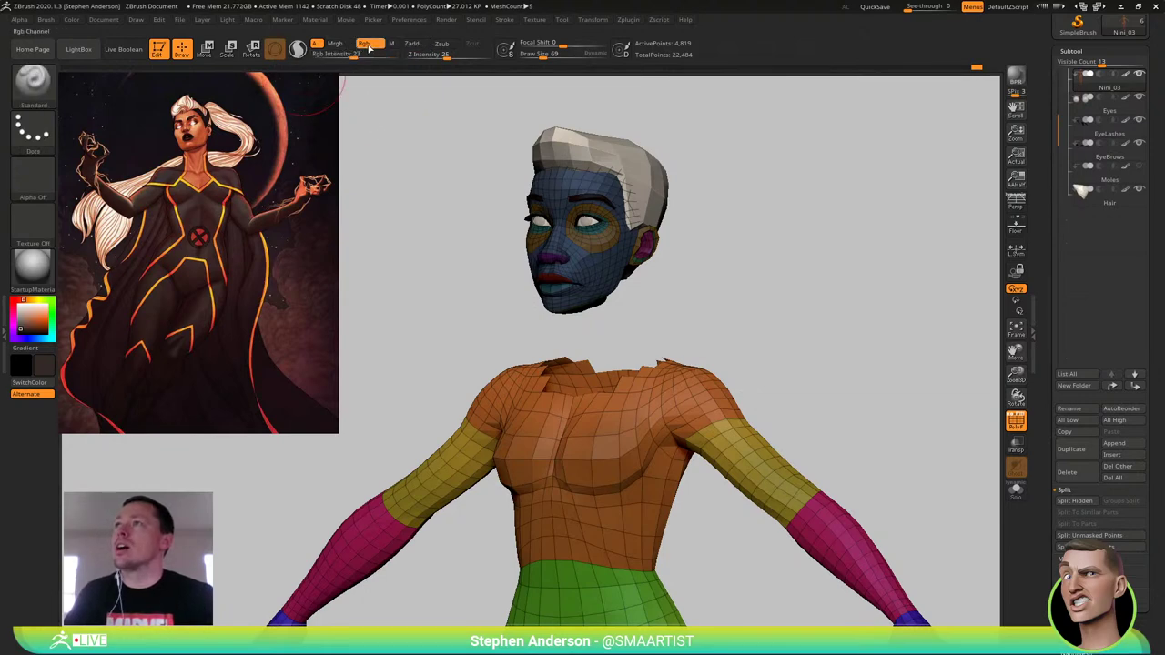
Fill the unmasked body with the dark suit color at RGB intensity 100, turn off the polyframe and show the whole body
left_click(70, 20)
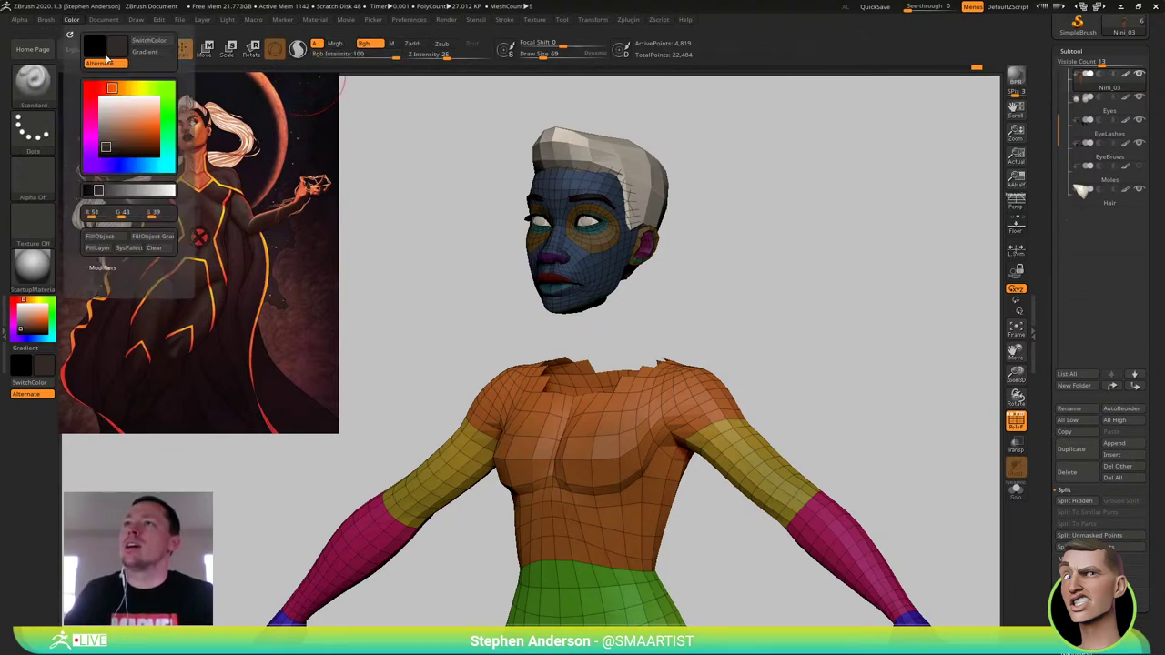
left_click(99, 237)
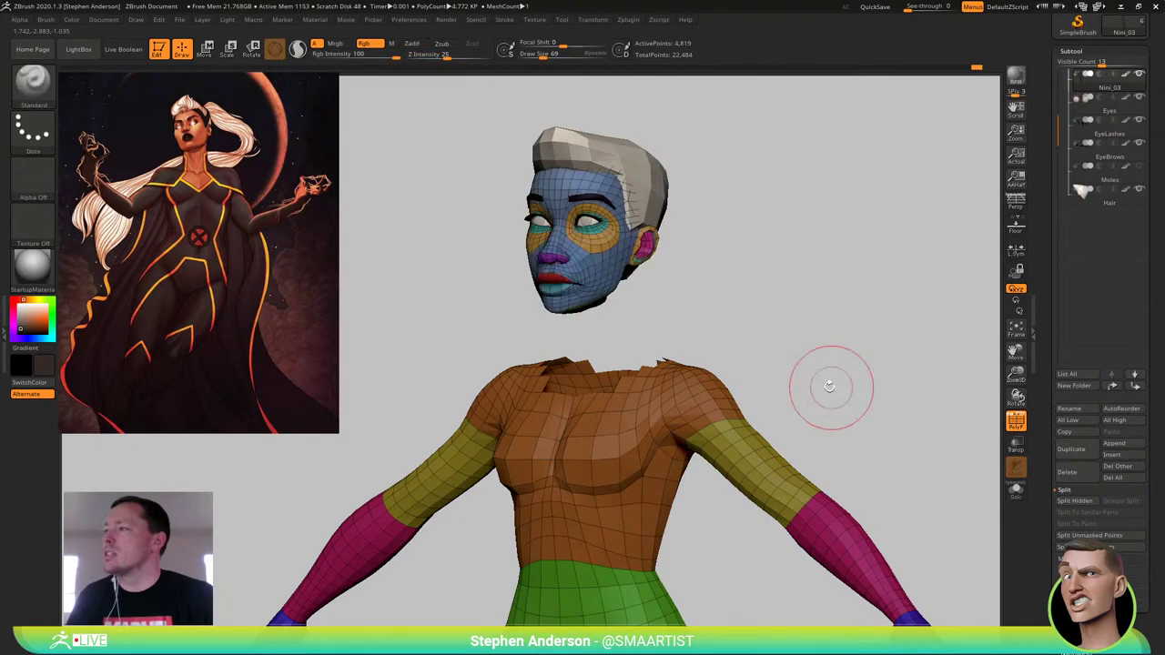
key("shift+f")
mouse_move(820, 401)
right_mouse_down("ctrl")
mouse_move(731, 328)
mouse_move(794, 345)
mouse_move(729, 275)
mouse_move(700, 278)
mouse_move(722, 460)
right_mouse_up("ctrl")
left_click(736, 336, "ctrl+shift")
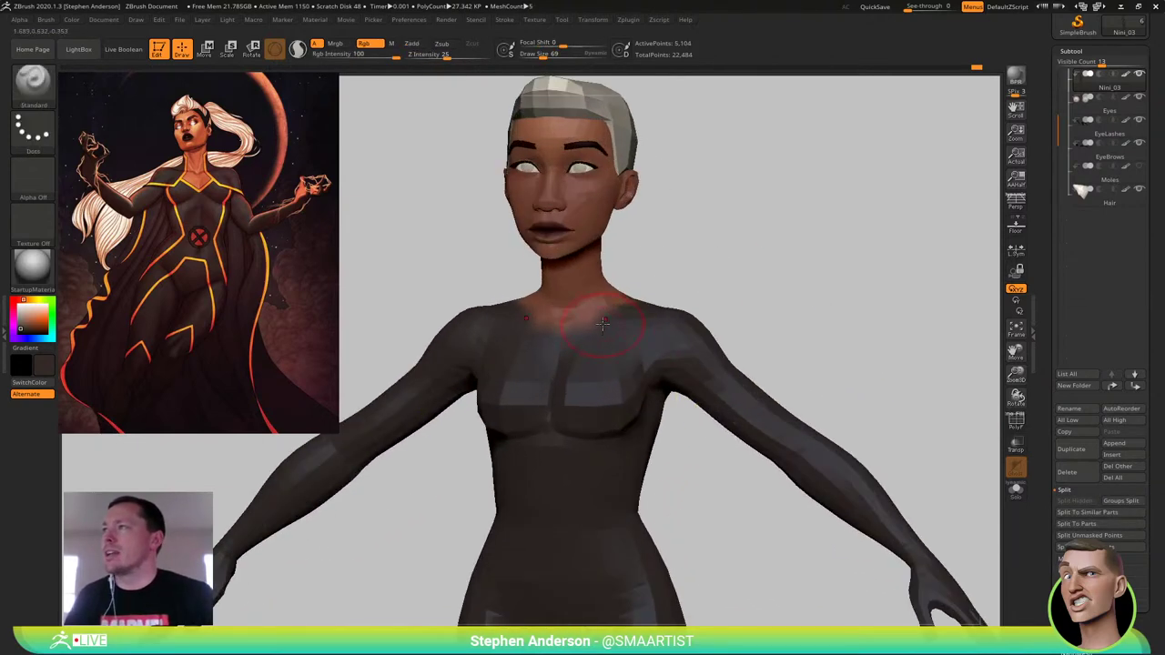
Sample the brown skin color from the model, set the draw size to 42 and paint it over the upper chest
right_click_drag(549, 320, 571, 333)
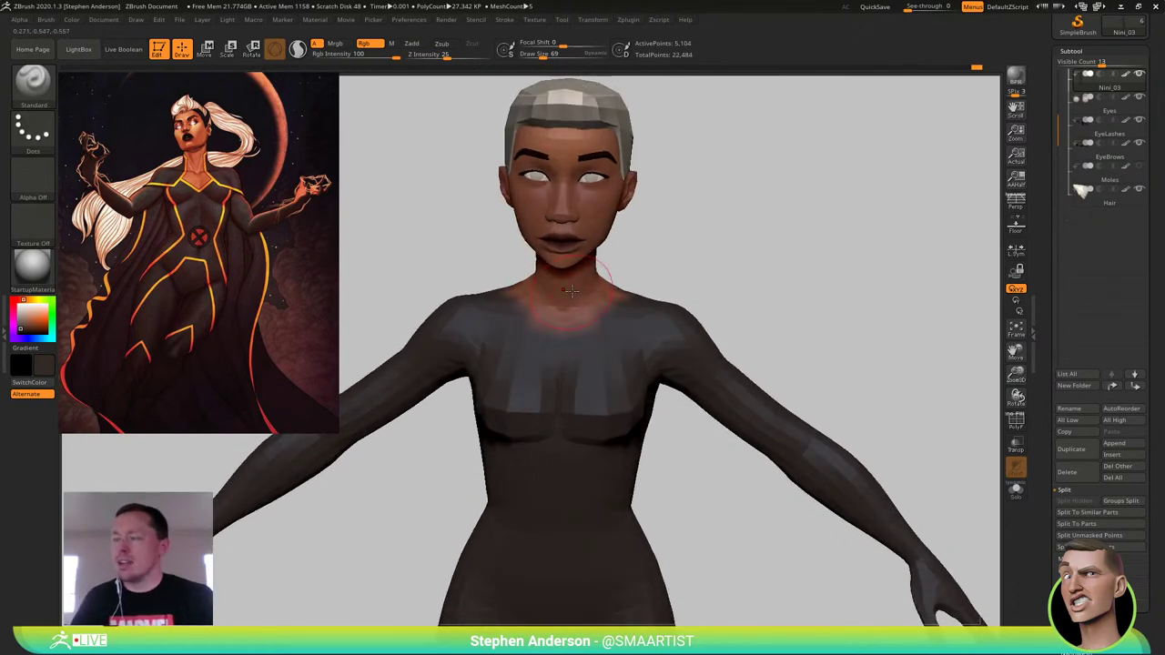
key("b")
key("s")
key("t")
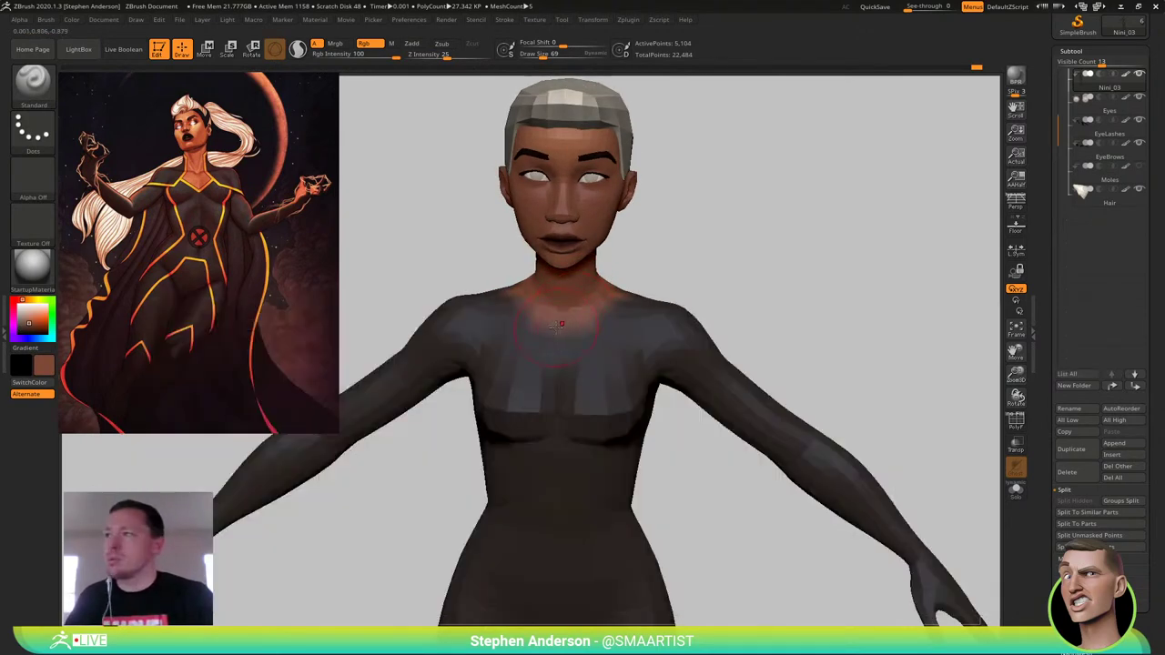
right_click_drag(556, 330, 561, 405, "ctrl")
key("s")
mouse_move(561, 314)
left_mouse_down()
mouse_move(494, 316)
mouse_move(496, 345)
mouse_move(551, 353)
mouse_move(530, 391)
mouse_move(498, 370)
left_mouse_up()
left_click_drag(538, 430, 517, 400)
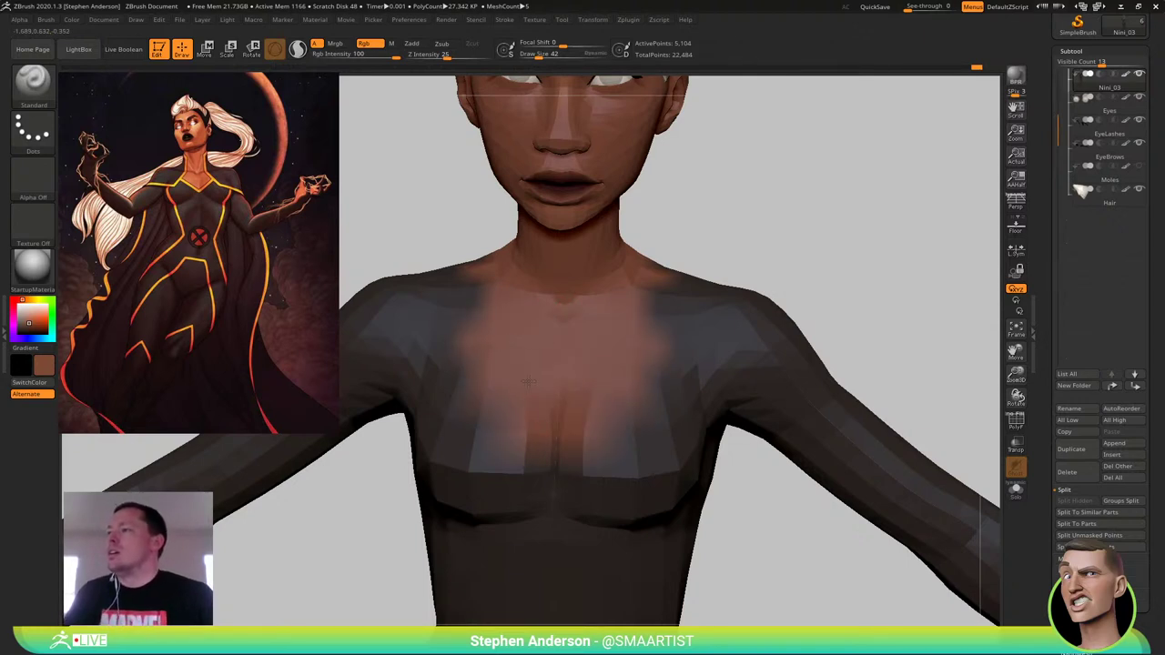
Extend the painted skin area with strokes along its sides from the collarbones and across the breasts
right_click_drag(530, 361, 527, 404)
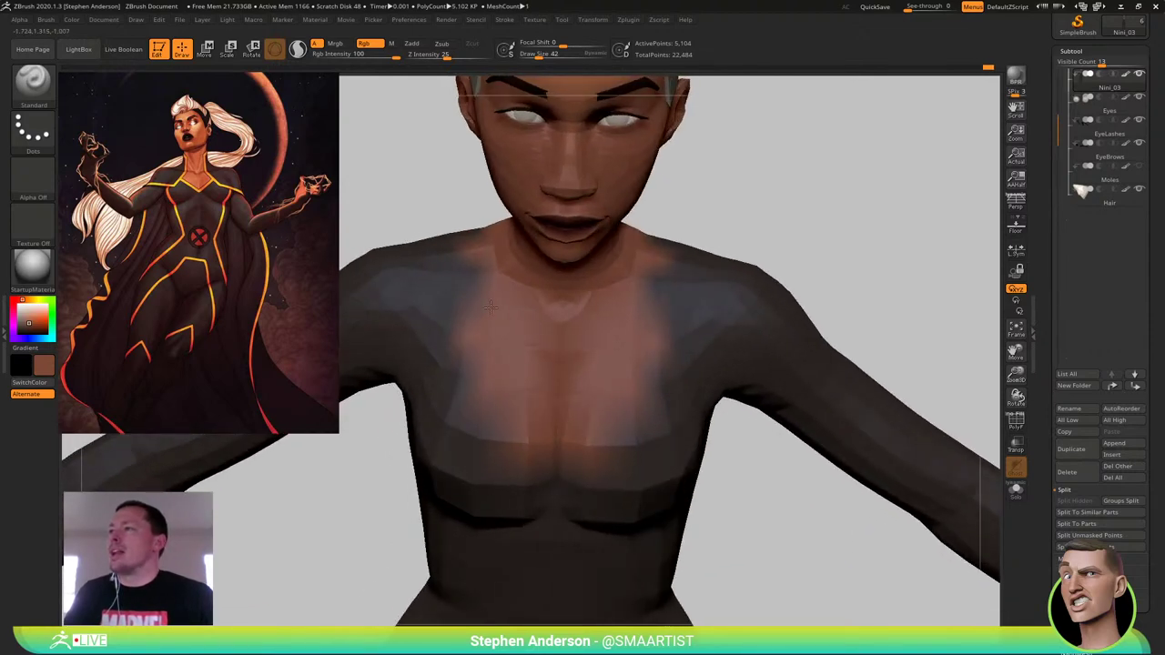
left_click_drag(472, 275, 484, 320)
left_click_drag(494, 377, 475, 342)
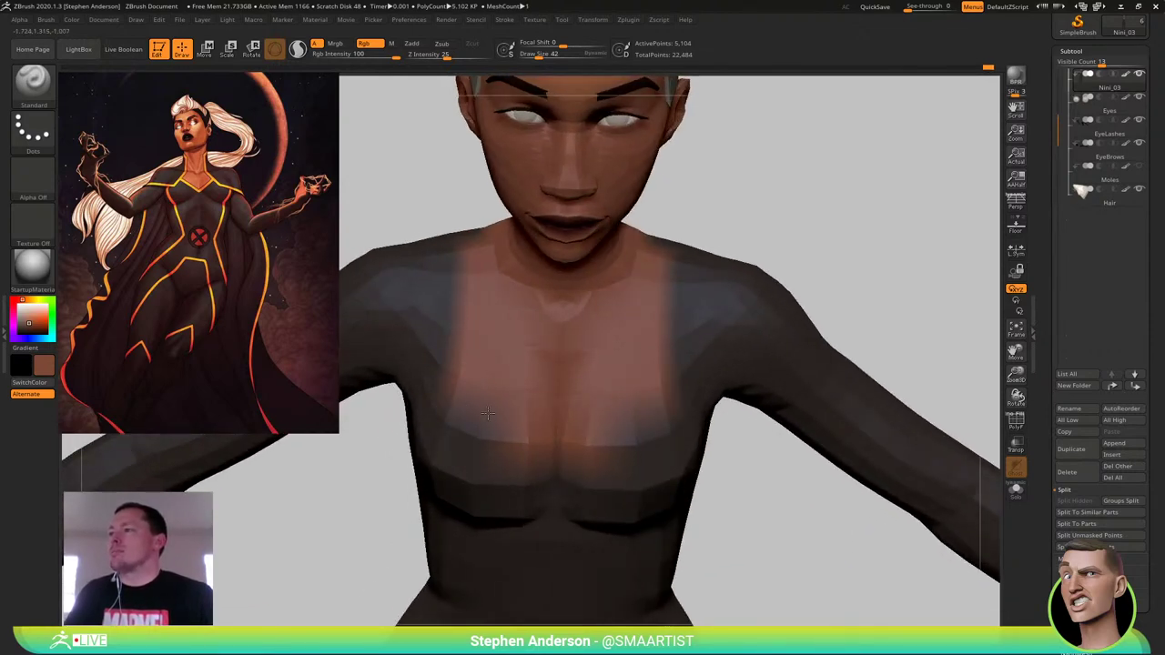
mouse_move(487, 414)
left_mouse_down()
mouse_move(468, 430)
mouse_move(462, 415)
left_mouse_up()
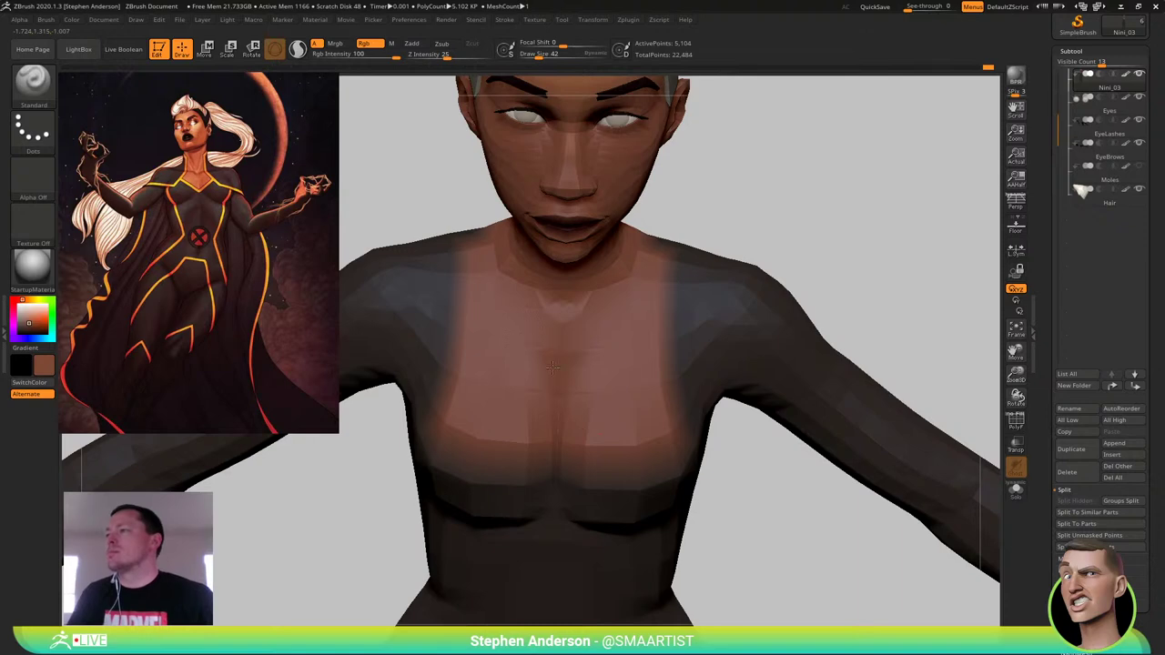
Set the draw size to 33, paint the skin color across the base of the back of the neck, and check the figure
mouse_move(523, 317)
right_mouse_down()
mouse_move(509, 364)
mouse_move(494, 254)
right_mouse_up()
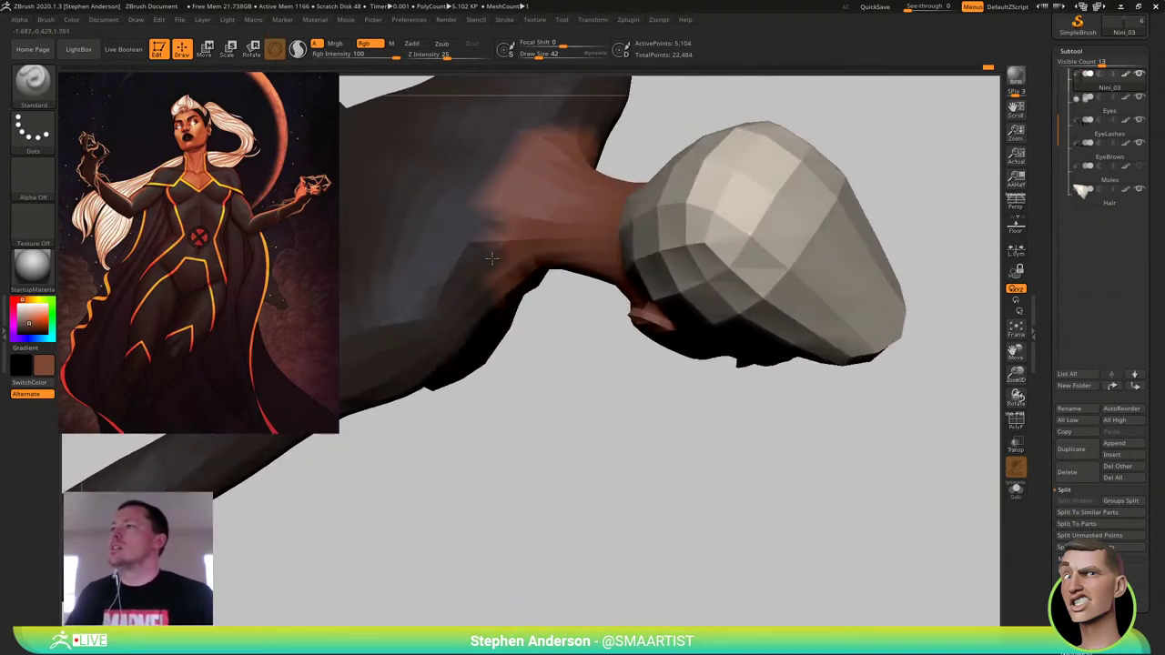
key("s")
left_click_drag(491, 219, 464, 255)
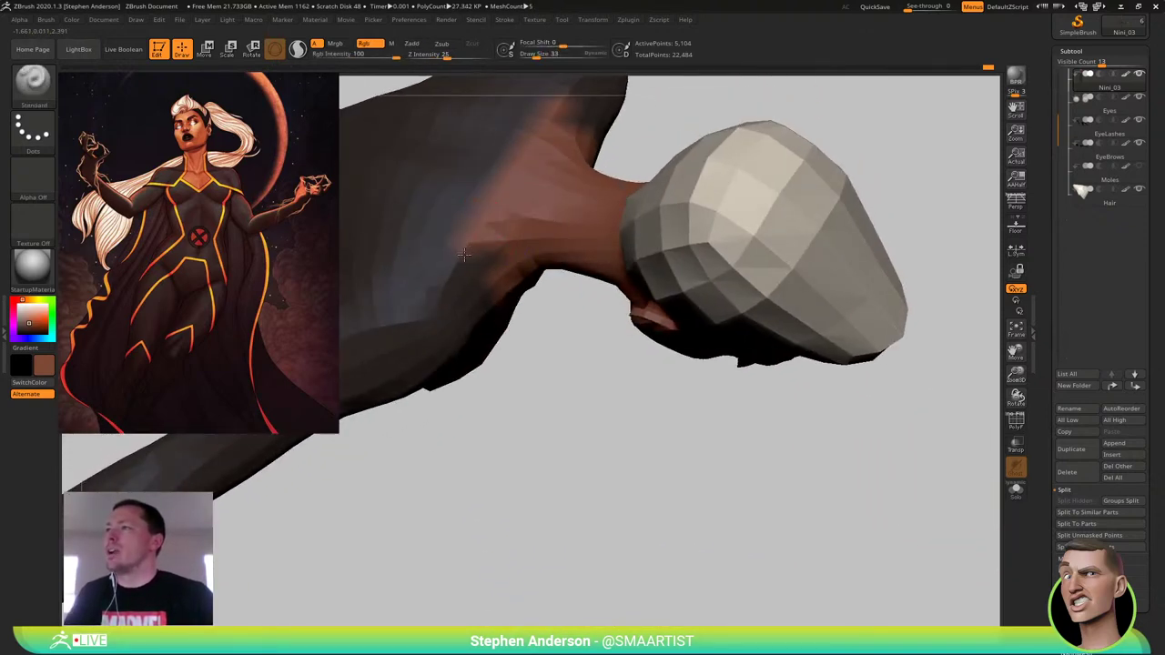
right_click_drag(528, 155, 566, 302)
mouse_move(566, 302)
right_mouse_down()
mouse_move(601, 300)
mouse_move(562, 305)
mouse_move(576, 270)
mouse_move(517, 272)
mouse_move(552, 271)
mouse_move(562, 382)
mouse_move(538, 367)
mouse_move(571, 383)
right_mouse_up()
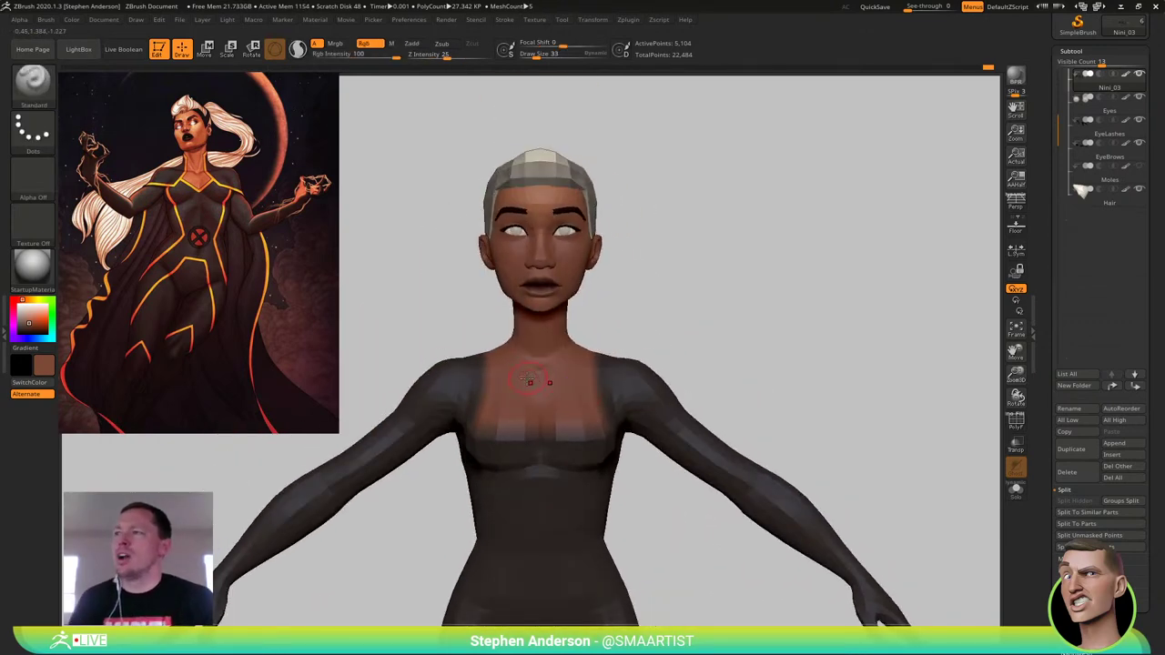
mouse_move(594, 446)
right_mouse_down("alt")
mouse_move(554, 396)
mouse_move(534, 397)
right_mouse_up("alt")
mouse_move(621, 330)
right_mouse_down("alt")
mouse_move(615, 356)
mouse_move(604, 308)
right_mouse_up("alt")
mouse_move(604, 307)
right_mouse_down()
mouse_move(539, 305)
mouse_move(468, 327)
mouse_move(623, 333)
mouse_move(558, 301)
mouse_move(610, 338)
mouse_move(738, 384)
right_mouse_up()
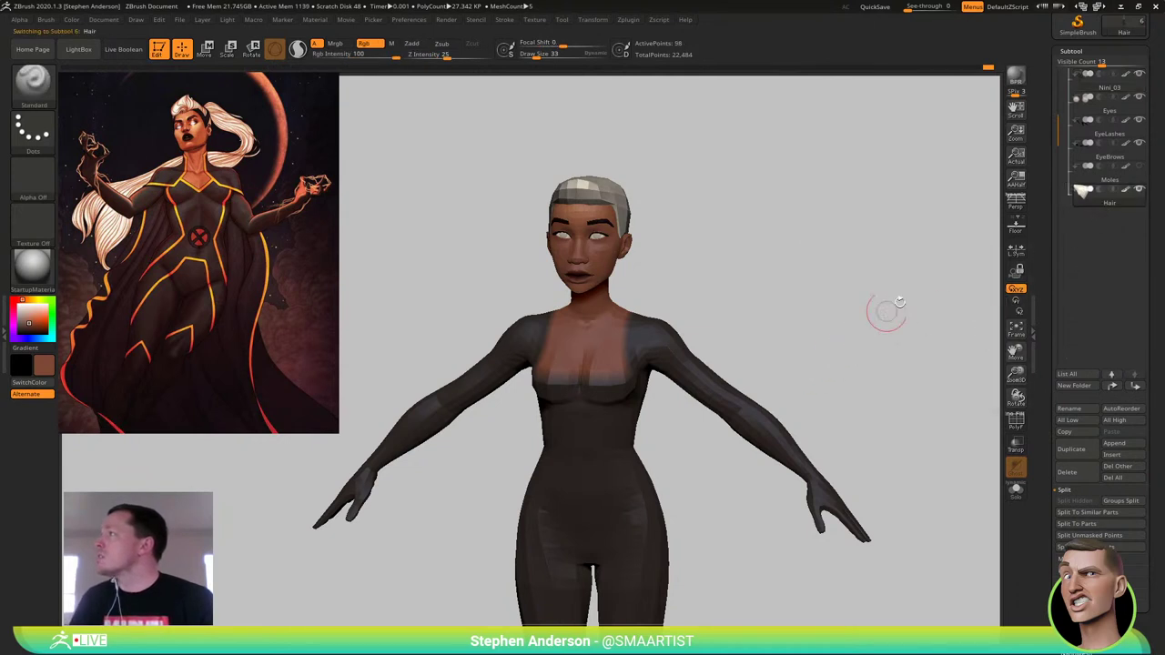
Select the Nini_03 body subtool and open the dialog for saving the ZTool
left_click(1097, 85)
key("ctrl")
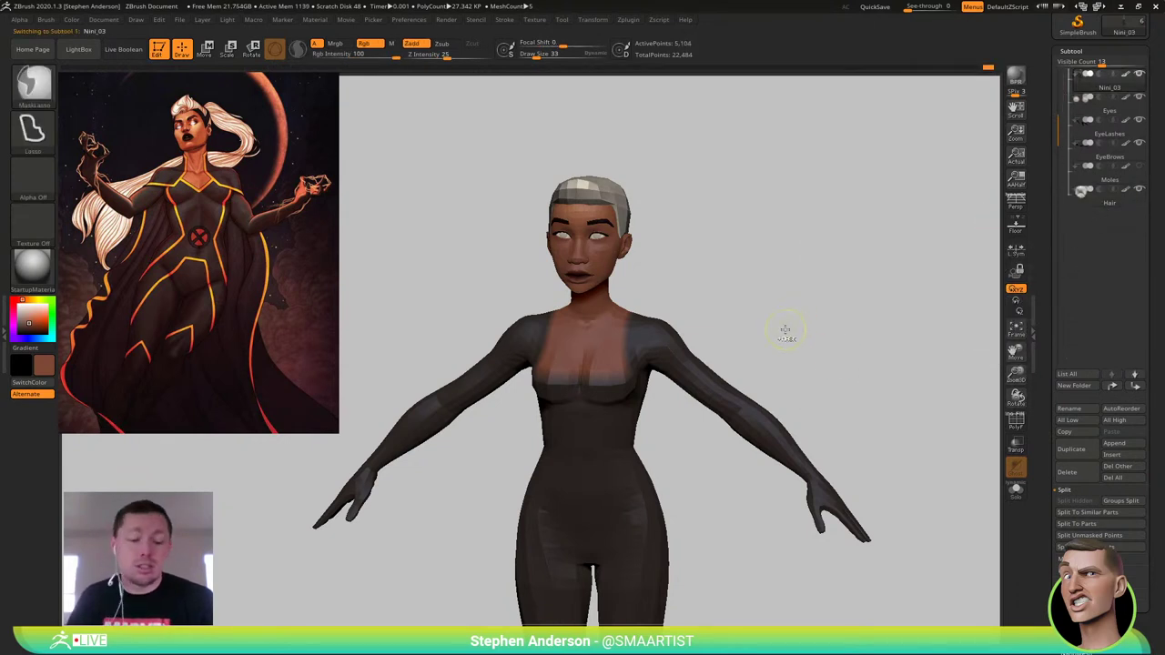
key("ctrl+s")
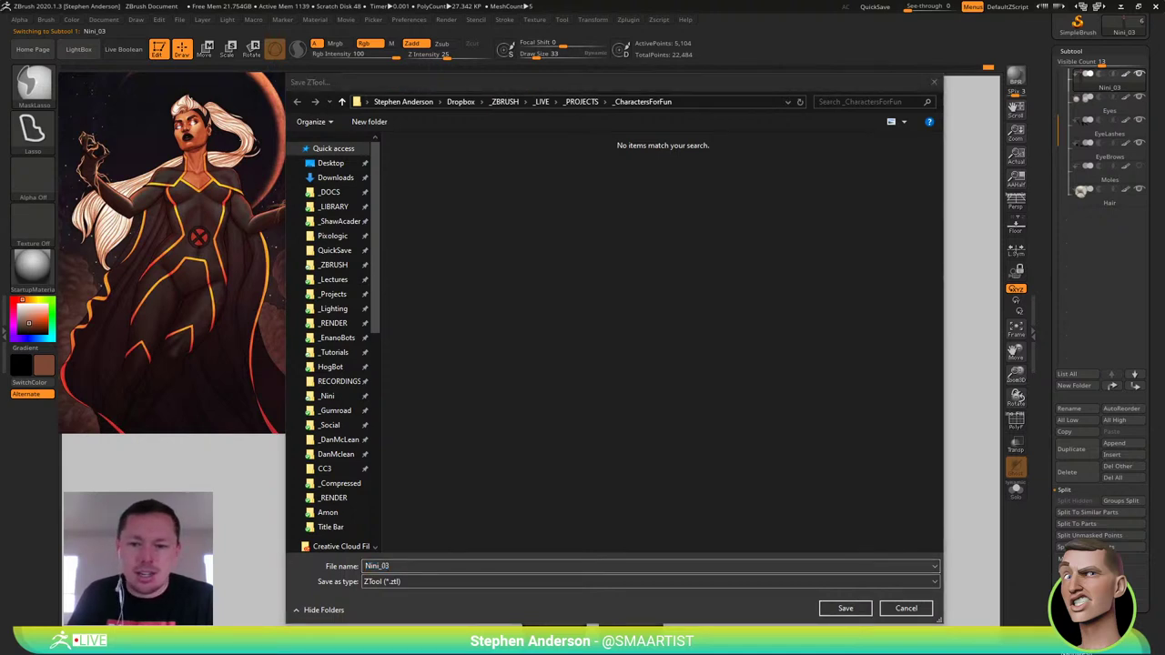
Switch to Chrome and look over the Storm artwork image and its Pinterest page
key("alt+Tab")
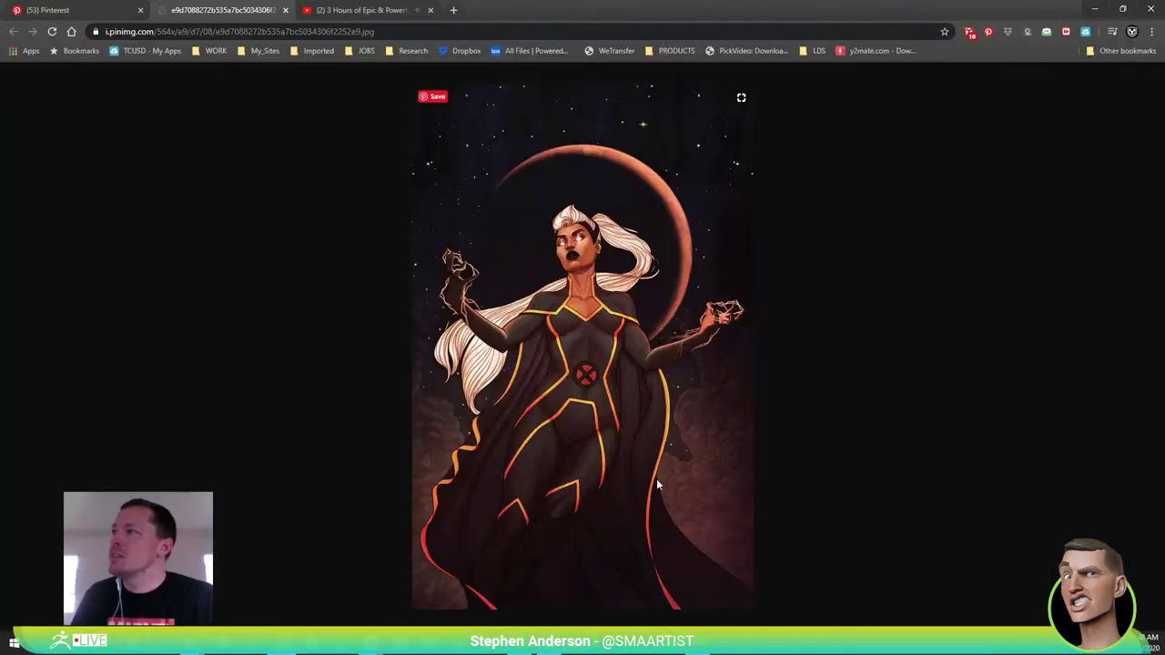
left_click(84, 11)
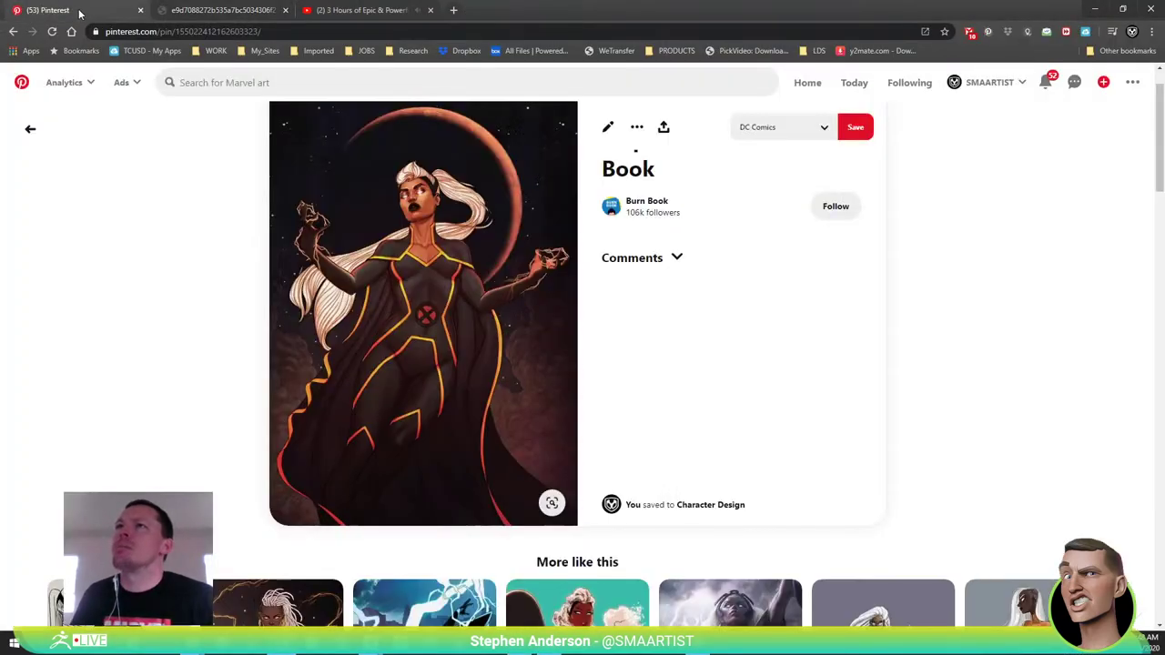
left_click(392, 9)
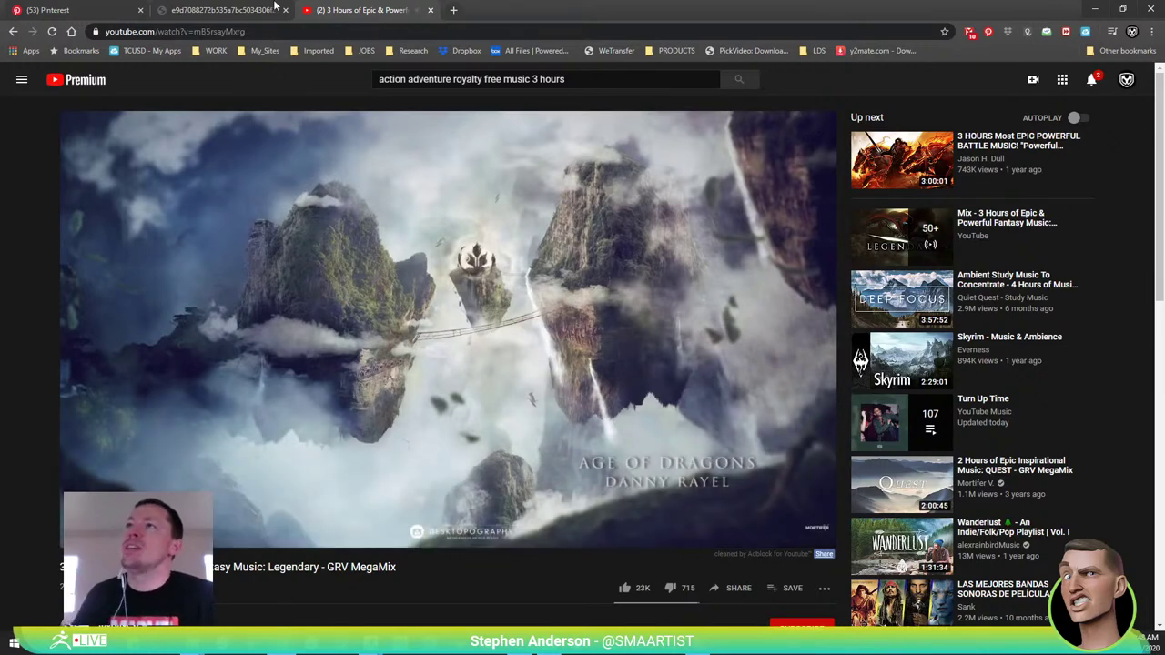
left_click(241, 9)
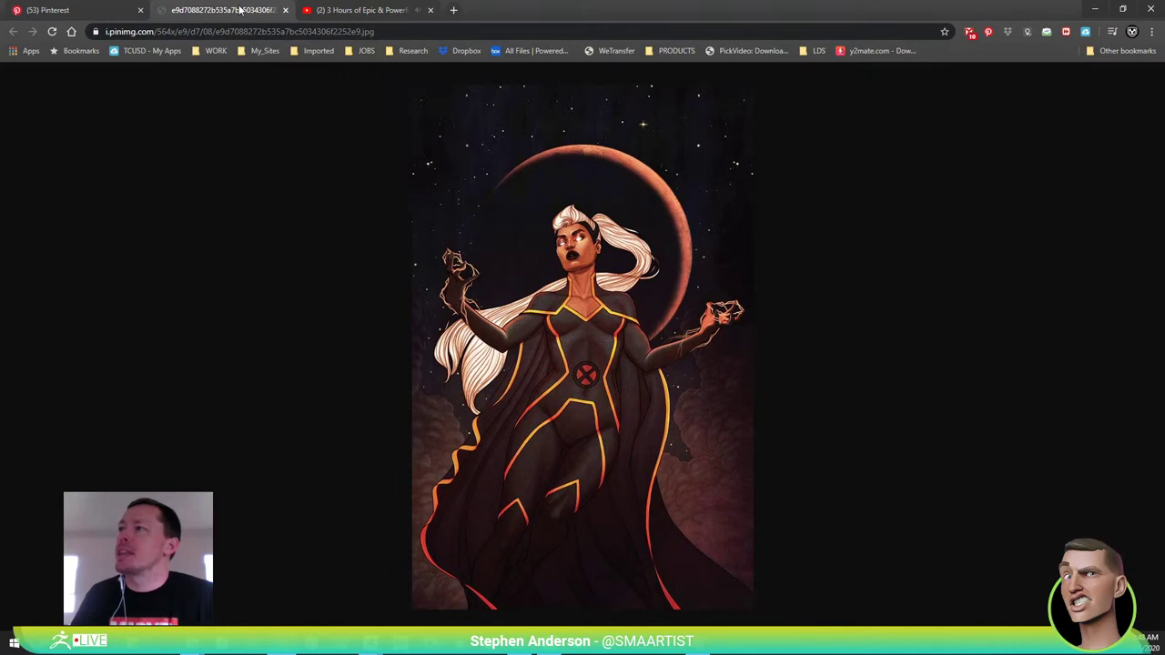
left_click(121, 11)
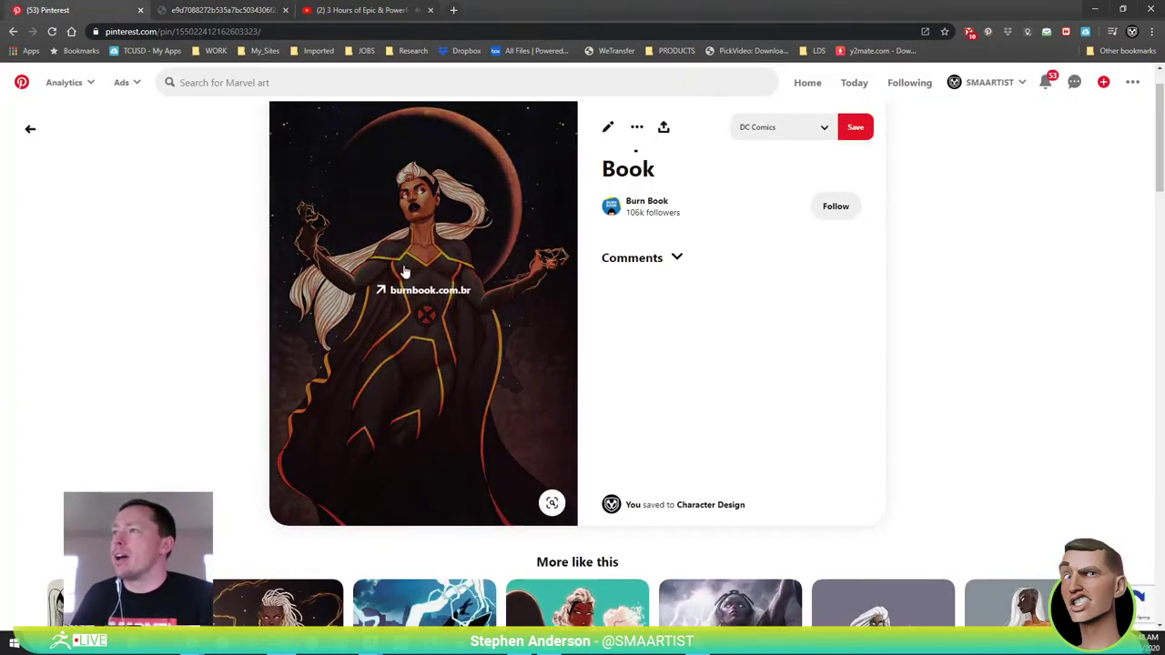
scroll(951, 374, "down", 1)
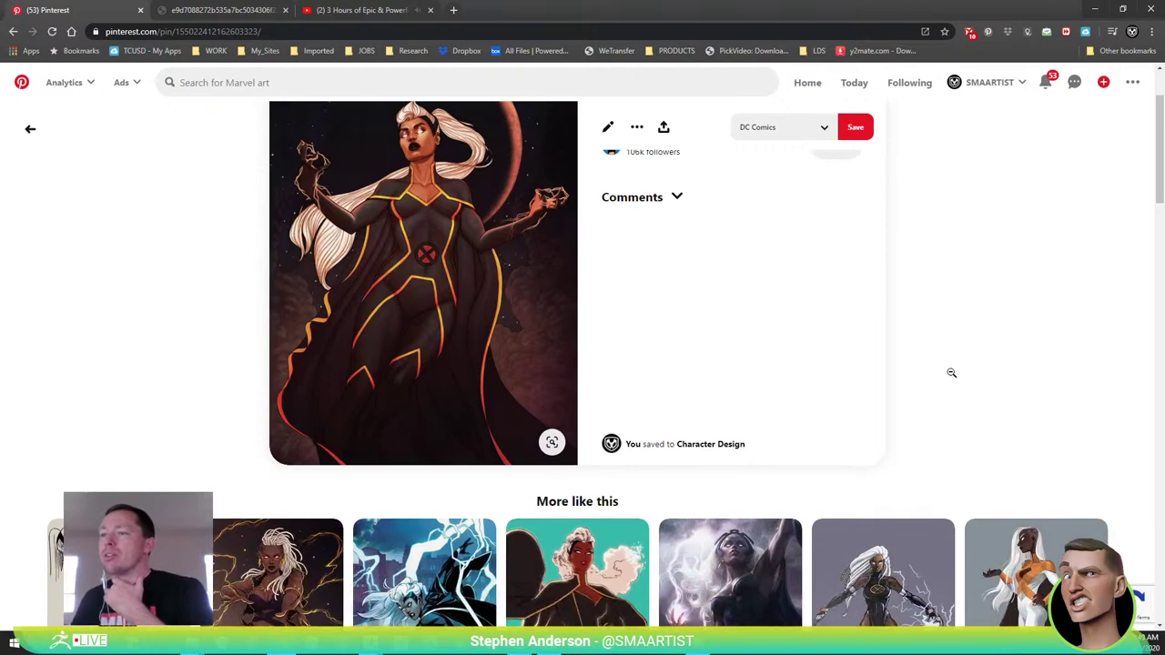
scroll(951, 372, "up", 2)
left_click(223, 10)
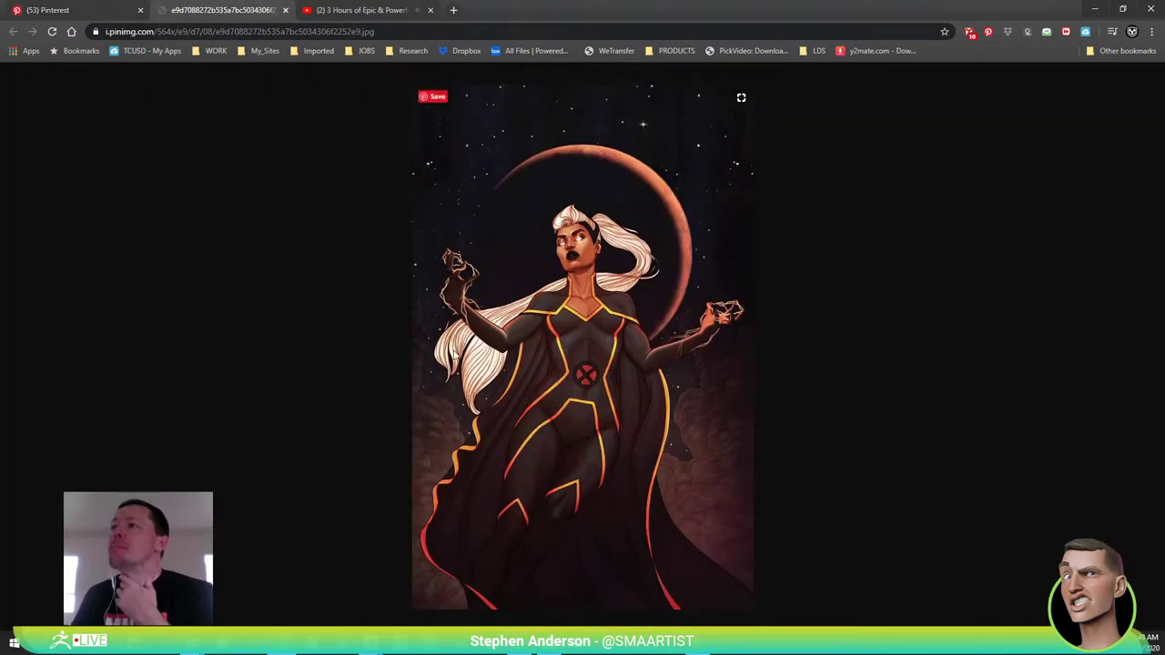
Run a Google reverse image search on the Storm artwork and open its results
right_click(587, 338)
left_click(653, 400)
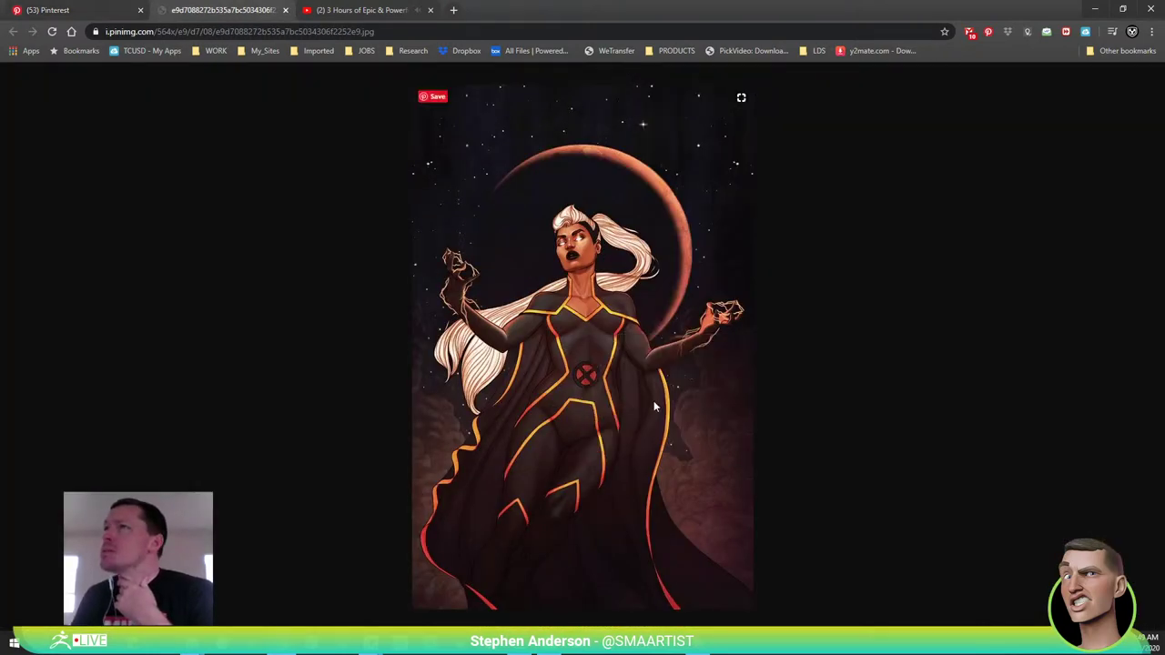
left_click(275, 10)
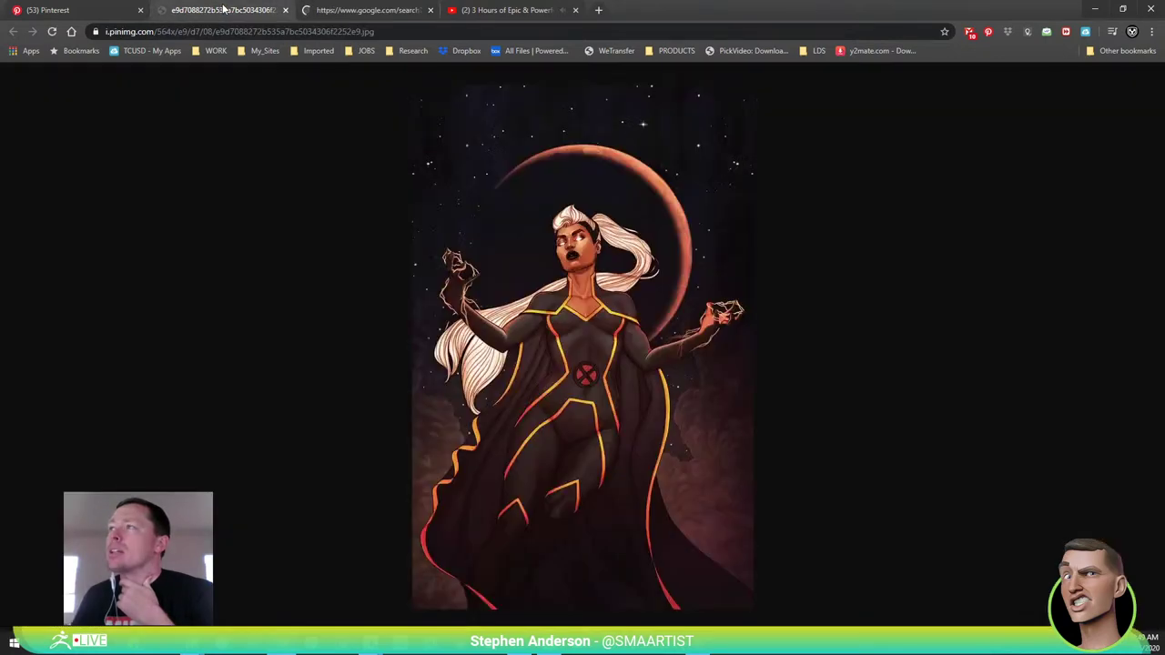
left_click(330, 10)
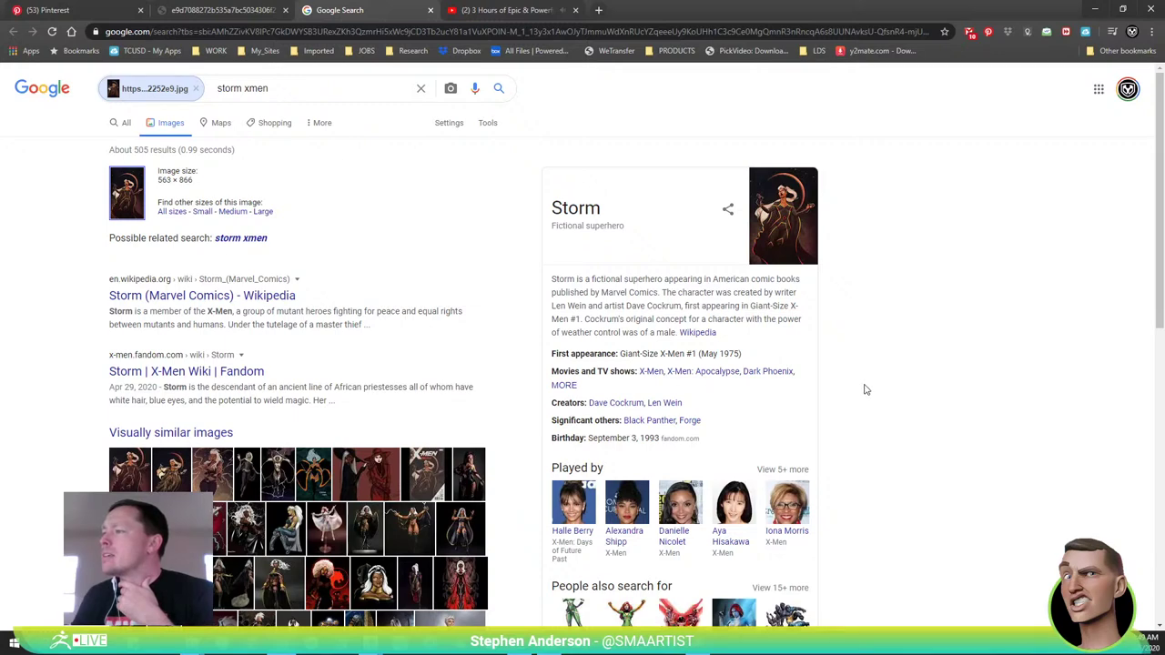
Look through the Google results for the Storm artwork and return to the full reference image
scroll(865, 389, "down", 2)
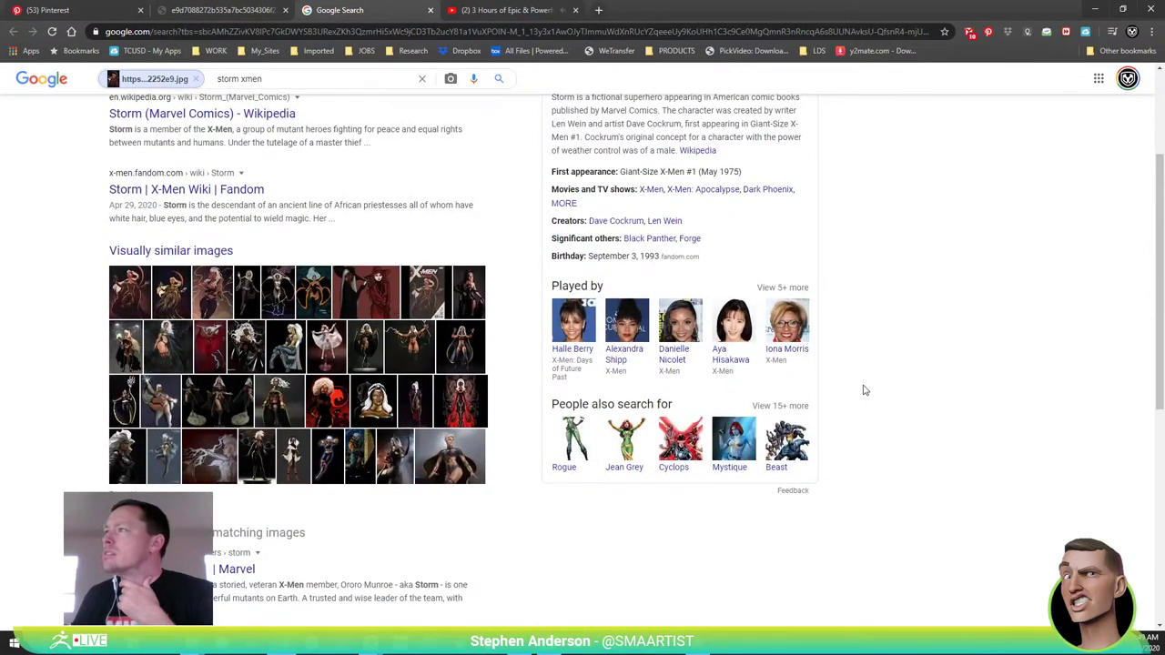
scroll(865, 389, "down", 2)
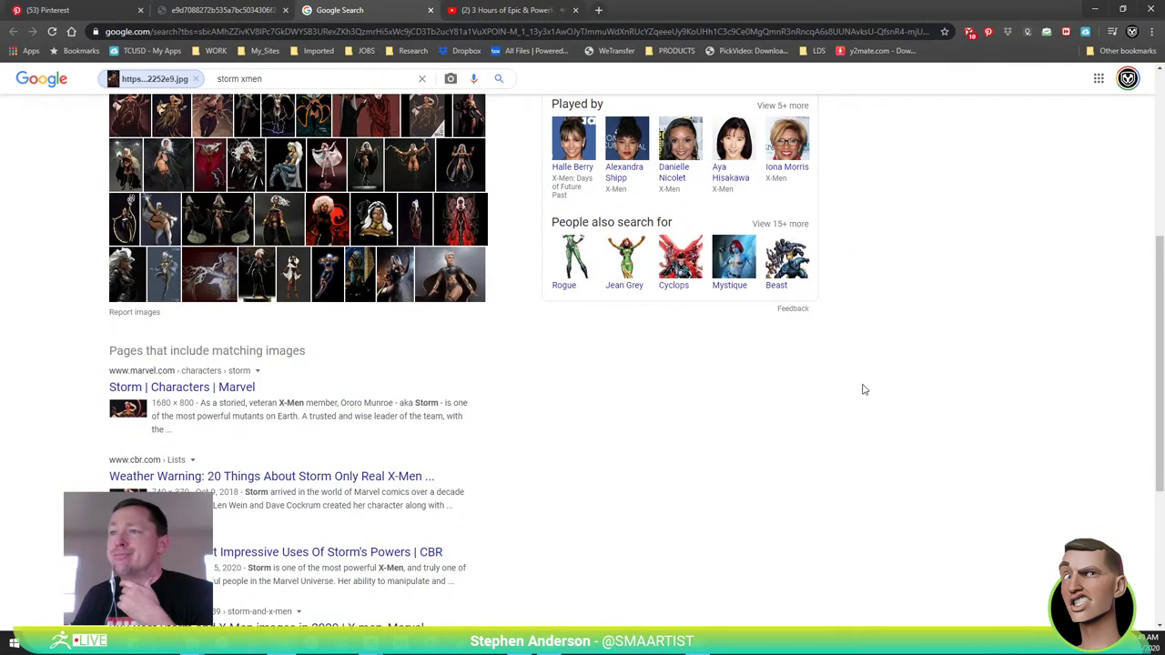
scroll(865, 390, "up", 4)
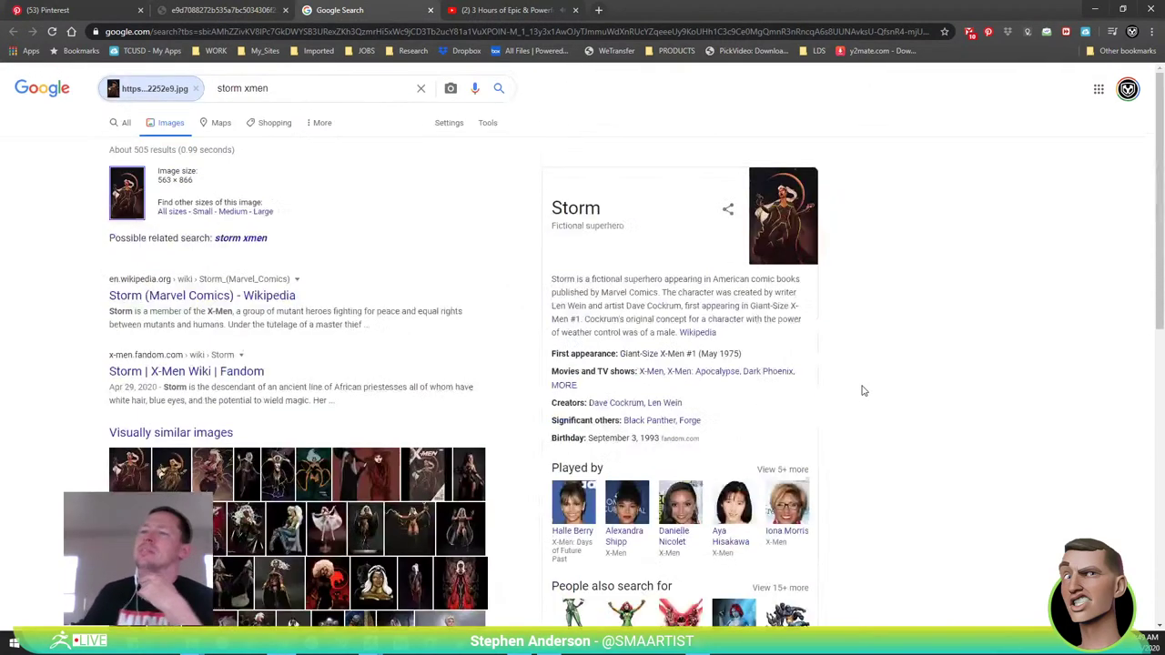
left_click(218, 10)
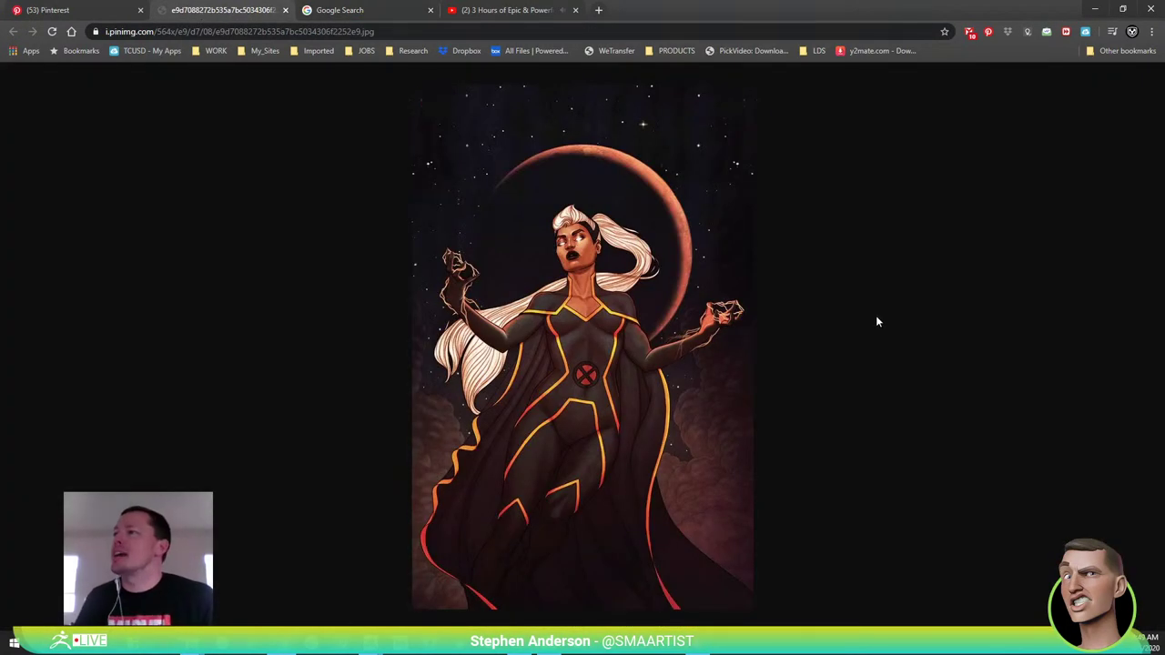
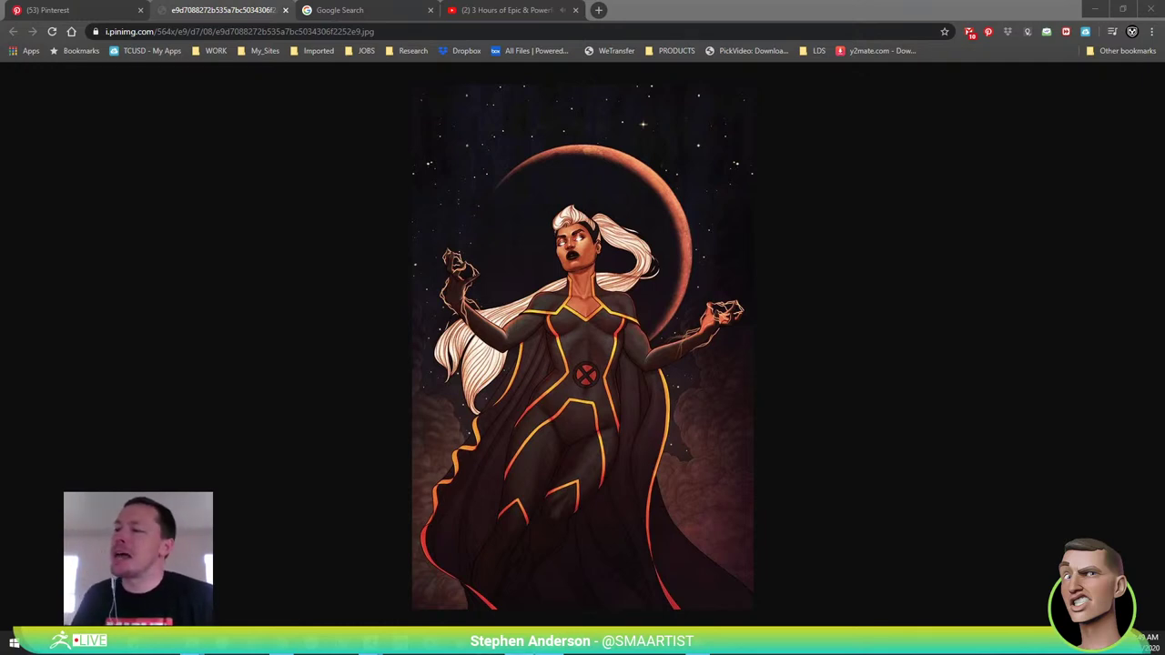
Switch back to ZBrush and save the character ZTool as Storm_01 in the _CharactersForFun folder
mouse_move(372, 643)
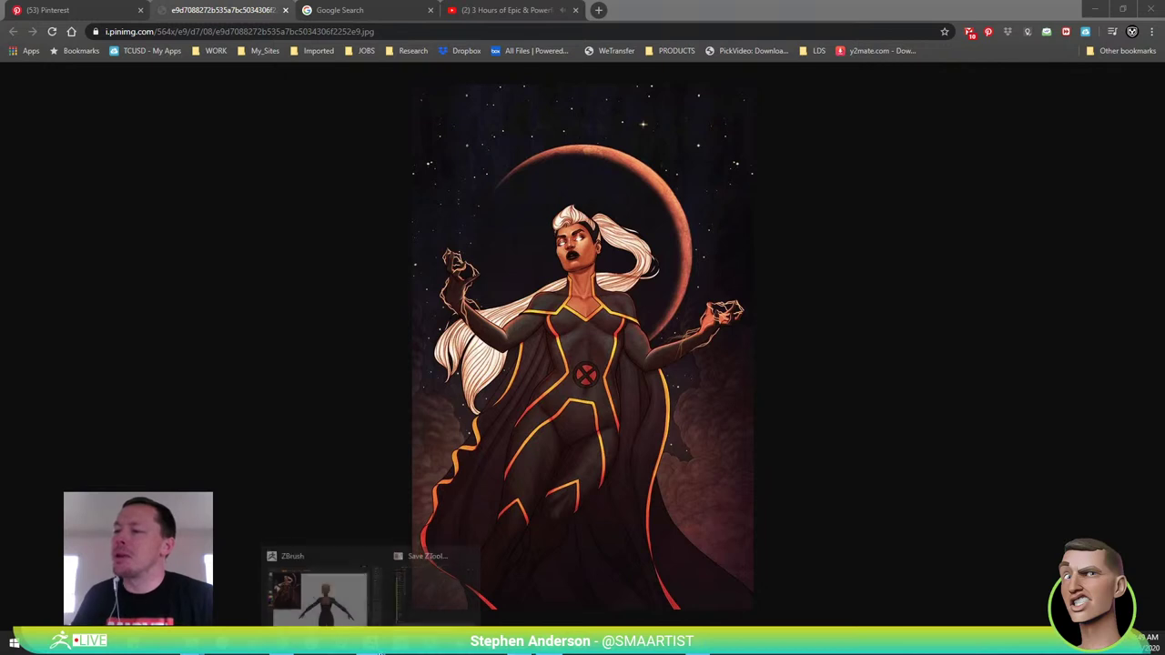
left_click(333, 600)
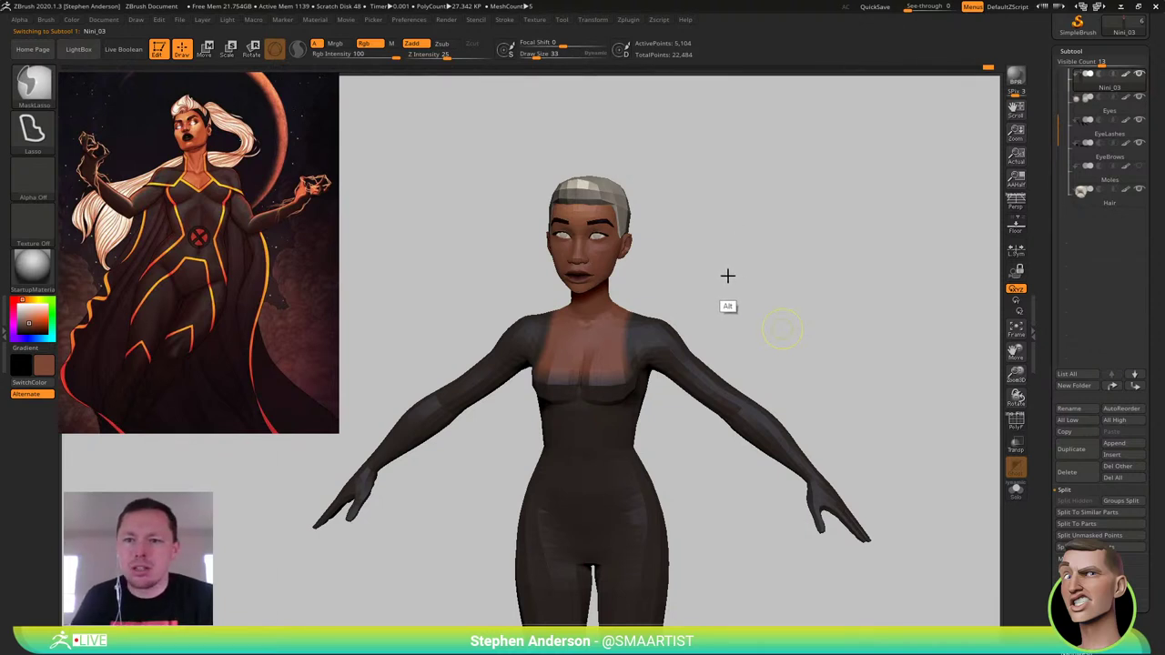
key("ctrl+s")
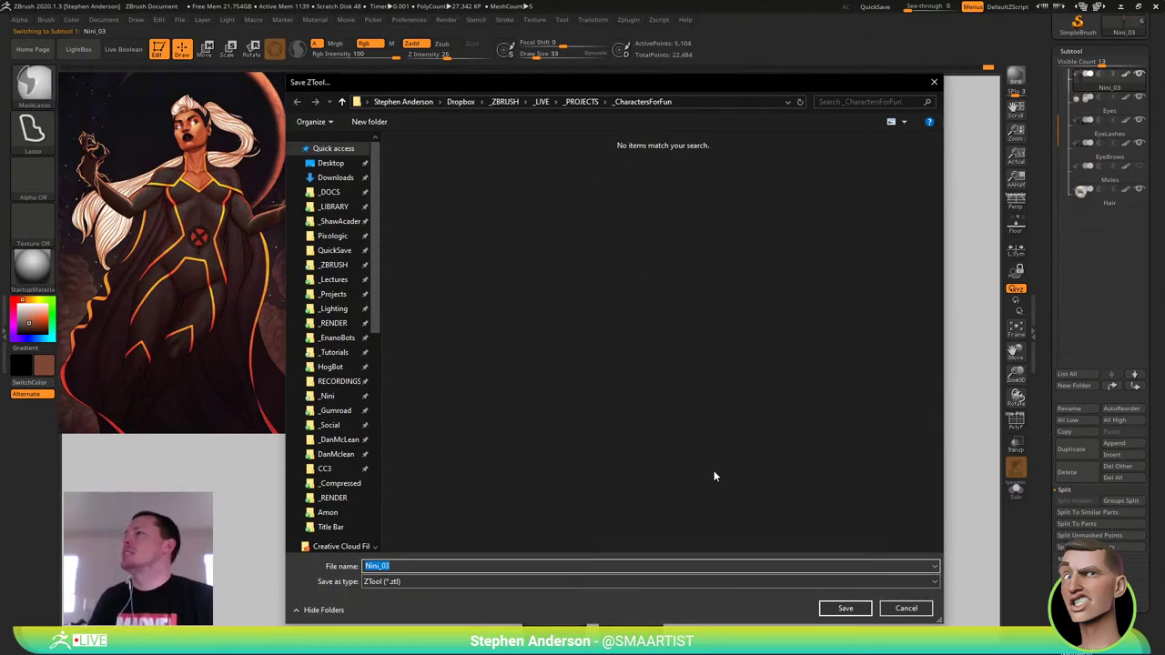
type("Stor")
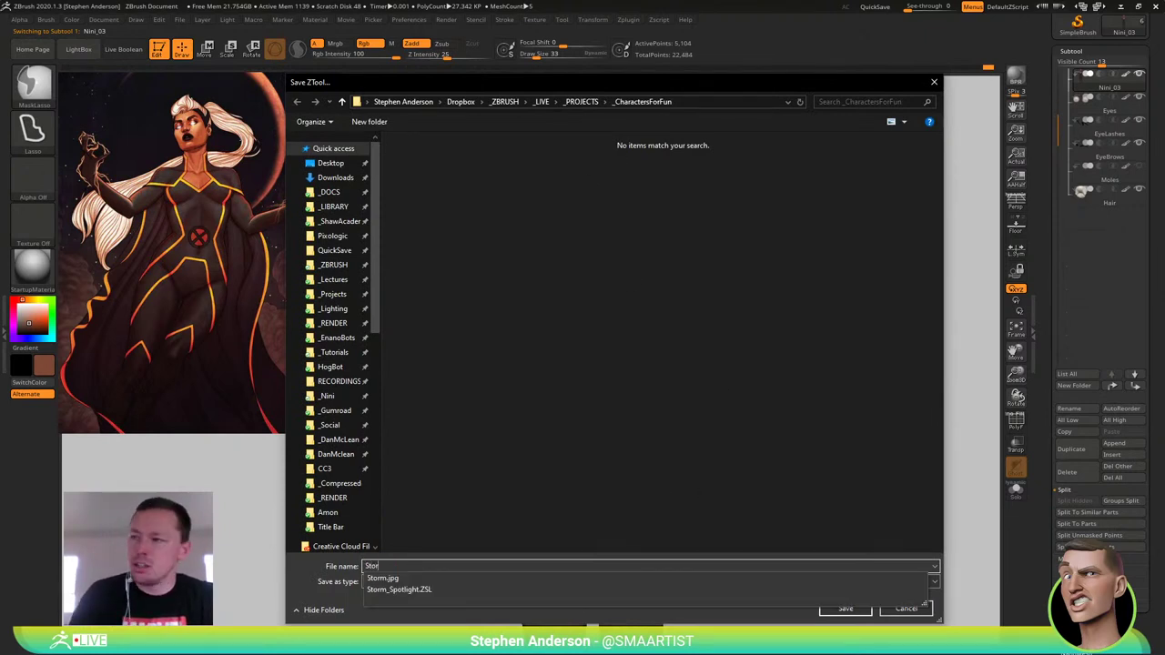
type("m_01")
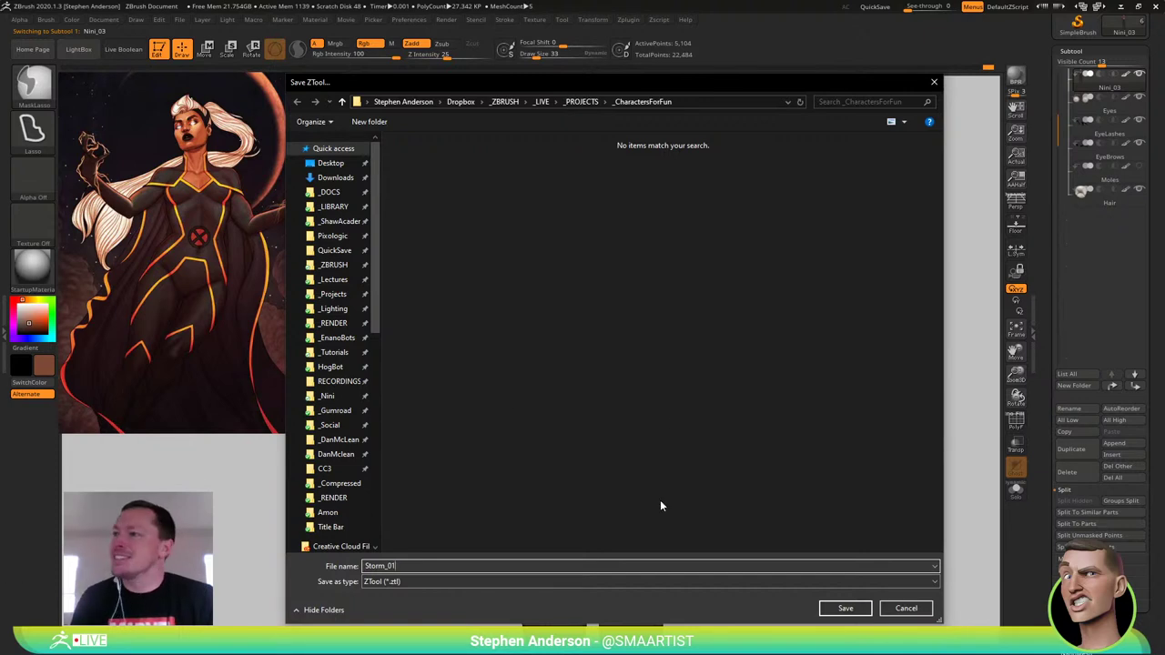
left_click(844, 608)
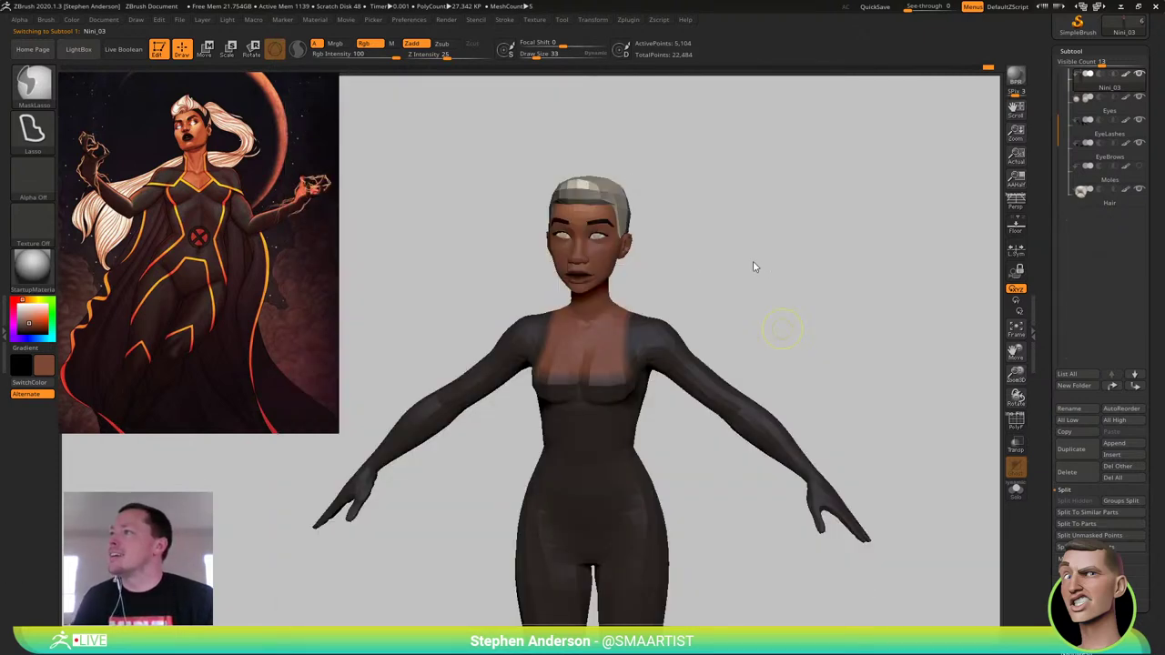
Reshape the shoulders of the Storm body using the Move brush at a draw size of 146
left_click_drag(827, 303, 803, 279)
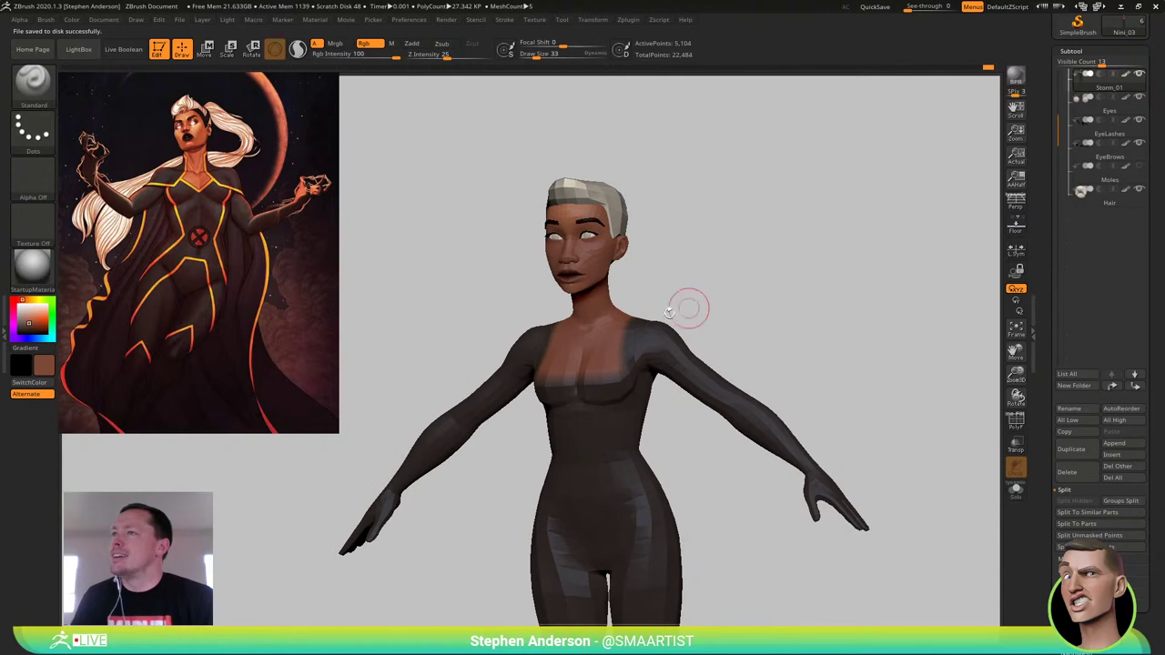
right_click_drag(668, 312, 672, 333, "ctrl")
key("s")
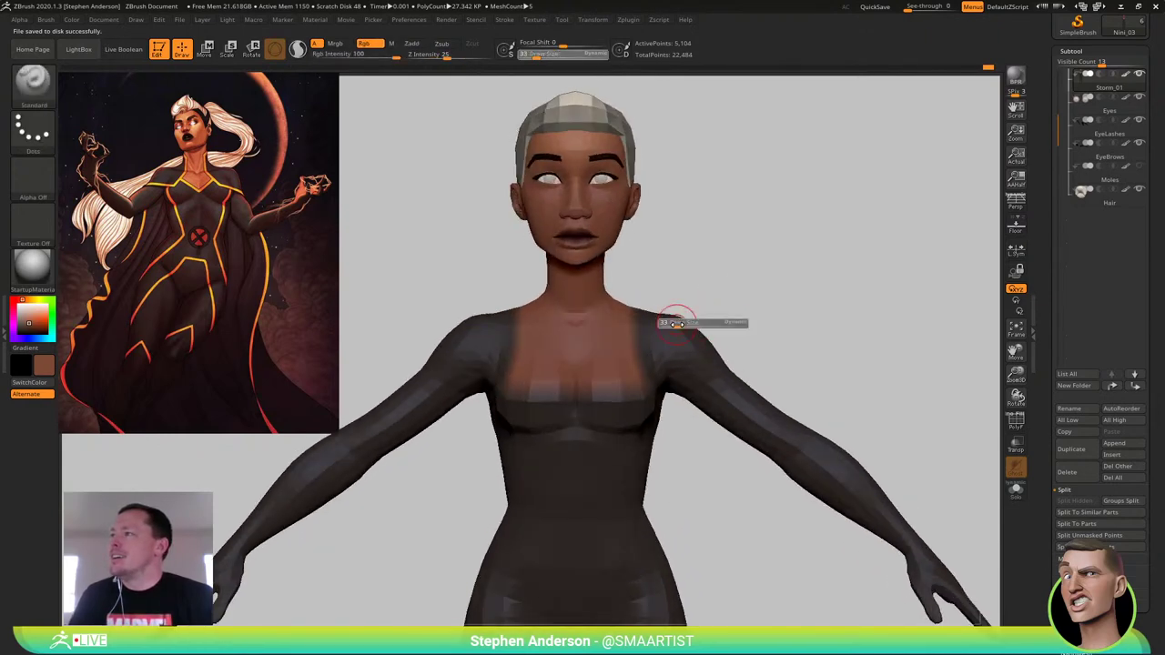
left_click_drag(677, 324, 694, 324)
key("b")
key("m")
key("v")
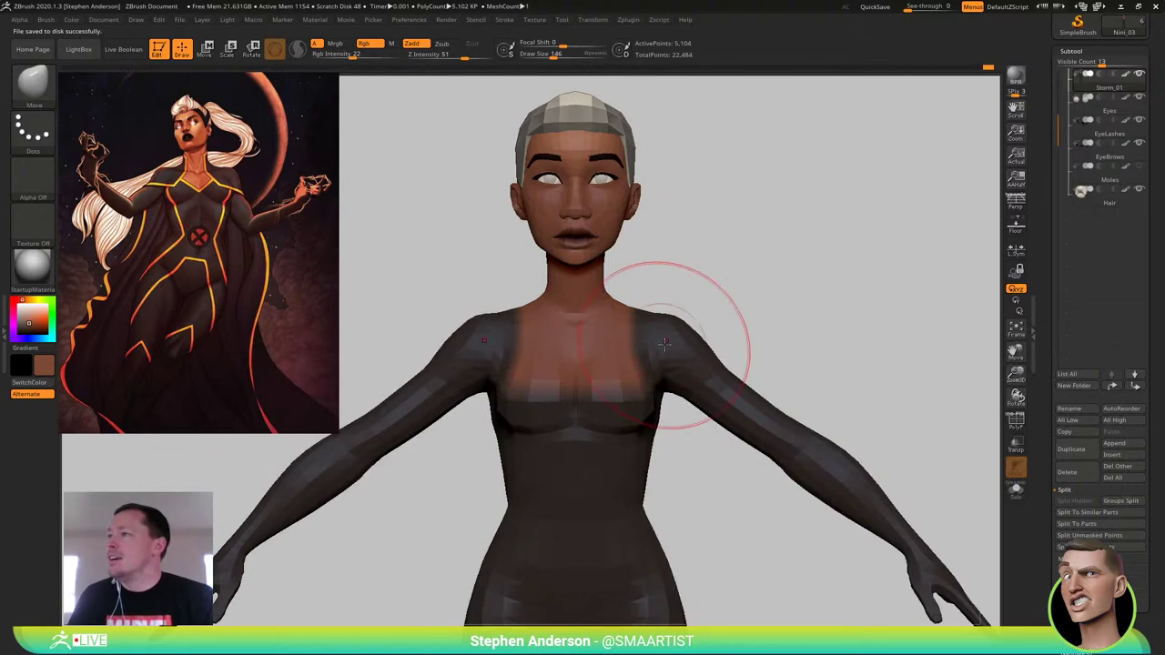
left_click_drag(665, 344, 681, 356)
Refine the slope from the neck into the shoulders using the Move brush at draw sizes 81 and 109
right_click_drag(681, 318, 662, 330)
key("s")
left_click_drag(665, 317, 651, 300)
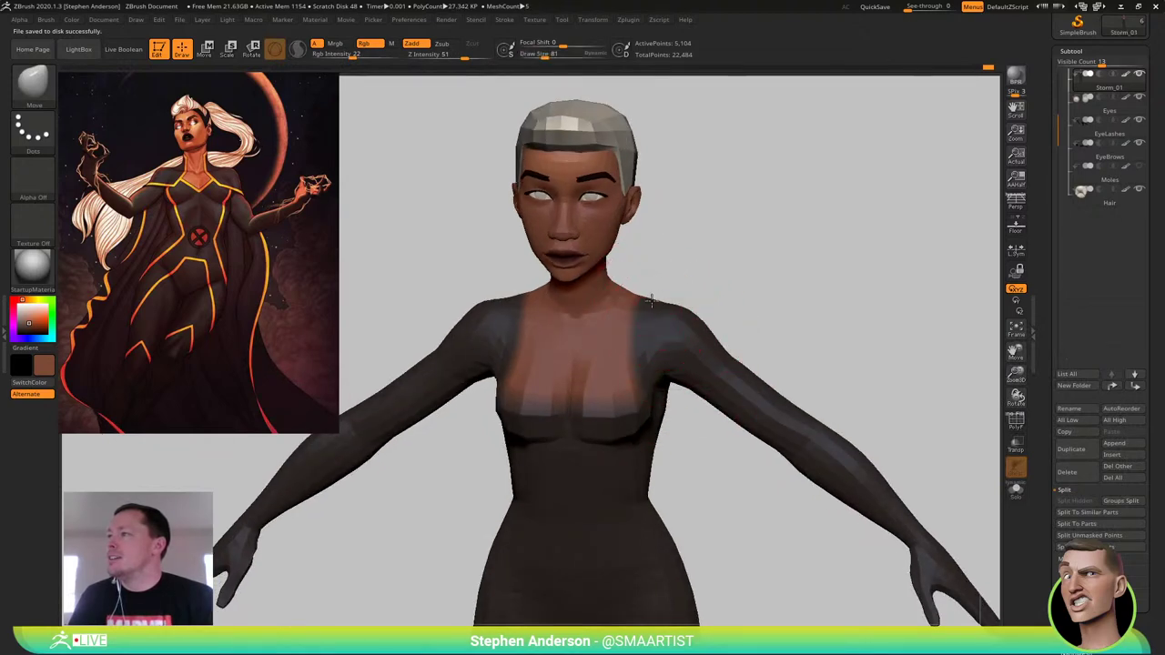
mouse_move(674, 304)
right_mouse_down()
mouse_move(673, 283)
mouse_move(616, 288)
right_mouse_up()
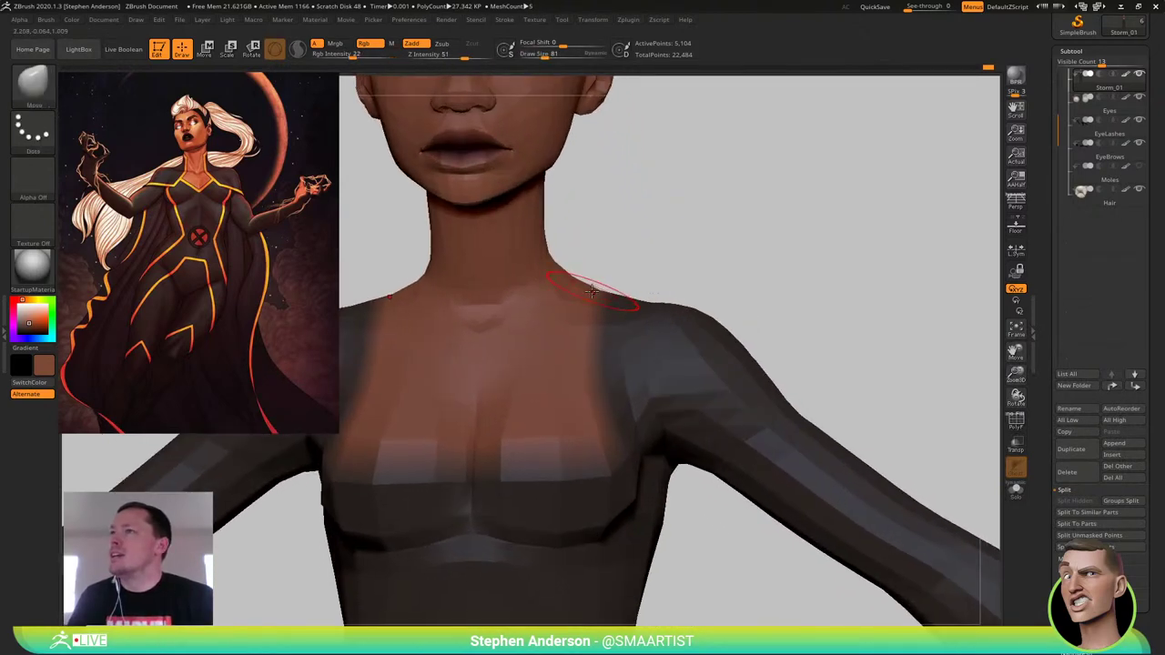
key("s")
left_click_drag(592, 291, 585, 287)
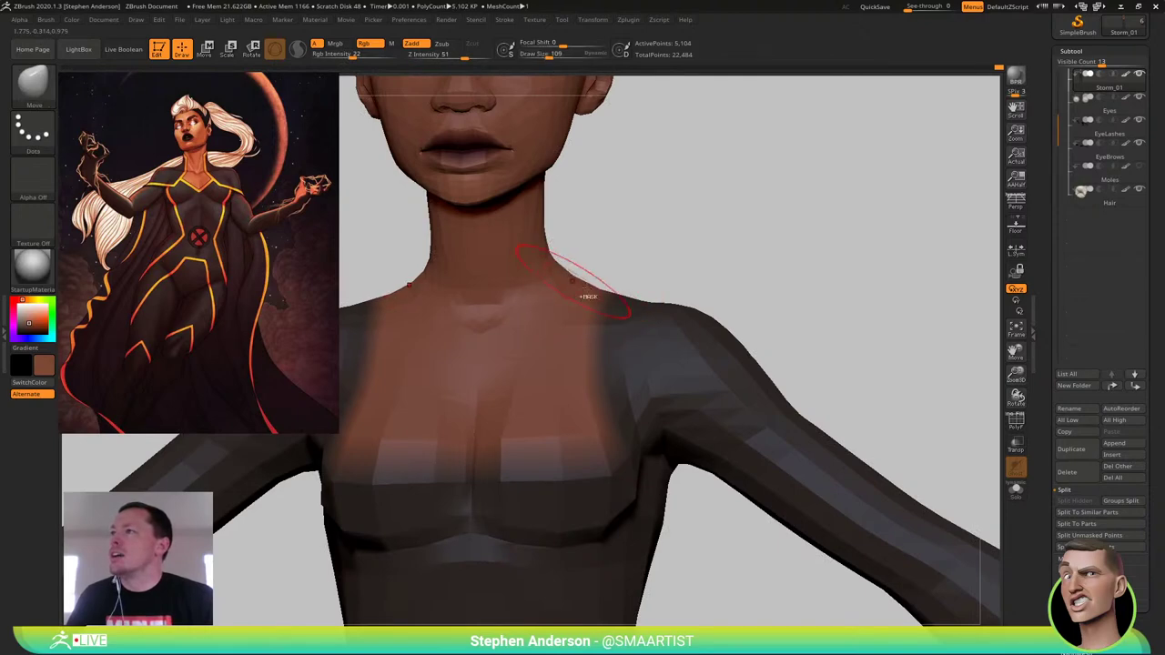
right_click_drag(585, 288, 552, 234, "ctrl")
Show the polygroup wireframe and adjust the base of the neck and collar area with the Move brush
right_click_drag(551, 341, 557, 248, "alt")
mouse_move(557, 263)
right_mouse_down()
mouse_move(592, 271)
mouse_move(610, 295)
mouse_move(668, 327)
mouse_move(515, 284)
right_mouse_up()
key("shift+f")
key("s")
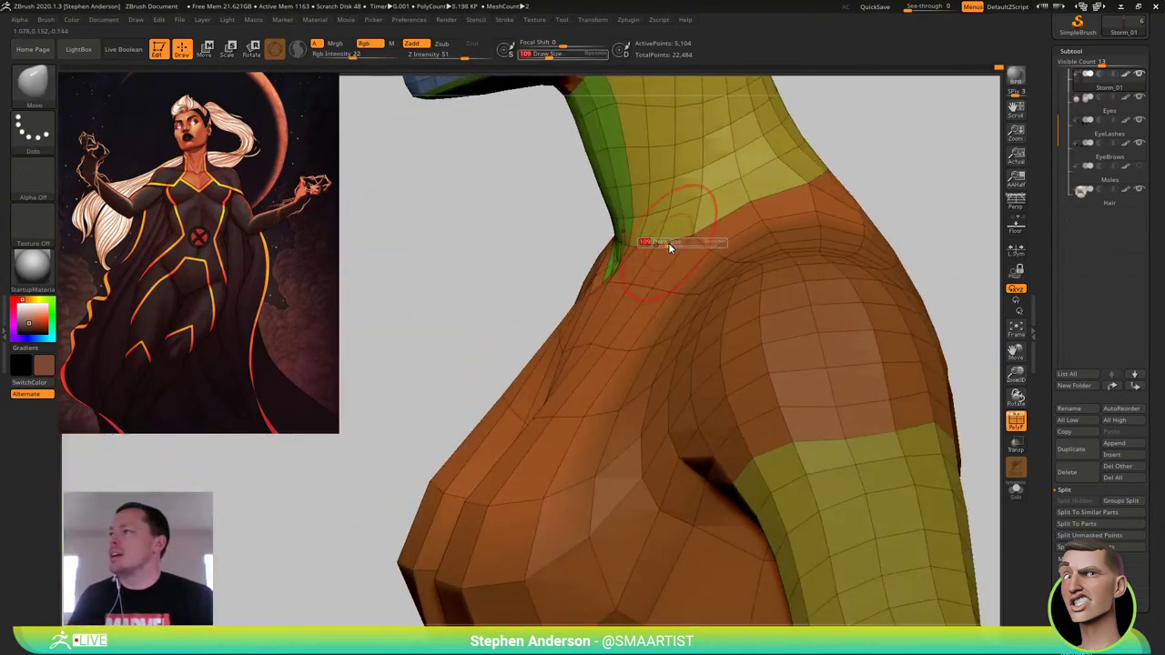
mouse_move(670, 246)
left_mouse_down()
mouse_move(647, 244)
mouse_move(673, 255)
mouse_move(661, 286)
mouse_move(627, 293)
mouse_move(658, 279)
left_mouse_up()
key("s")
key("s")
mouse_move(514, 273)
left_mouse_down()
mouse_move(605, 290)
mouse_move(571, 283)
left_mouse_up()
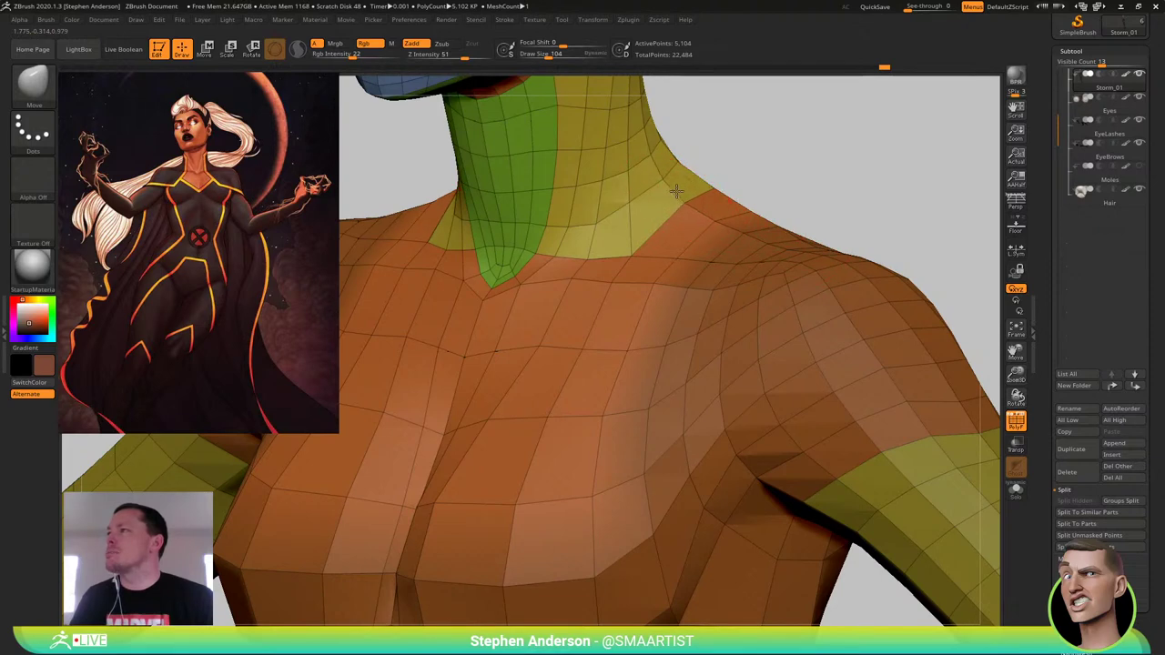
Reshape the upper back behind the shoulders with the Move brush and smooth the surface there
right_click_drag(562, 219, 743, 250)
mouse_move(744, 250)
left_mouse_down()
mouse_move(765, 262)
mouse_move(797, 240)
left_mouse_up()
key("s")
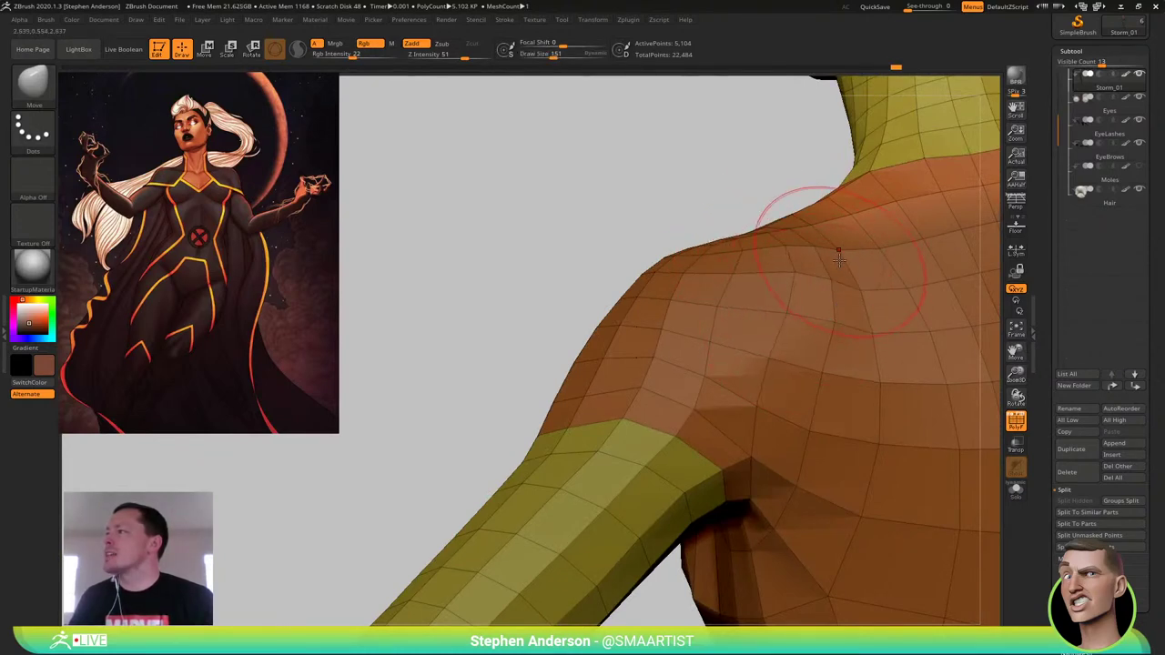
right_click_drag(858, 253, 801, 280)
mouse_move(692, 296)
right_mouse_down()
mouse_move(606, 304)
mouse_move(639, 288)
right_mouse_up()
mouse_move(580, 297)
left_mouse_down("shift")
mouse_move(546, 309)
mouse_move(591, 360)
mouse_move(542, 331)
mouse_move(566, 303)
left_mouse_up("shift")
mouse_move(583, 293)
right_mouse_down()
mouse_move(562, 306)
mouse_move(582, 236)
right_mouse_up()
key("shift+f")
Adjust the front of the shoulders where they meet the chest, using the Move brush at a draw size of 77
right_click_drag(509, 296, 823, 341)
mouse_move(728, 338)
right_mouse_down()
mouse_move(756, 388)
mouse_move(704, 335)
mouse_move(705, 313)
mouse_move(713, 341)
mouse_move(678, 308)
mouse_move(711, 342)
mouse_move(690, 366)
right_mouse_up()
key("shift+f")
key("s")
left_click_drag(690, 320, 682, 321)
right_click_drag(691, 310, 657, 325)
key("s")
left_click_drag(657, 322, 662, 322)
mouse_move(659, 314)
right_mouse_down()
mouse_move(661, 344)
mouse_move(686, 331)
mouse_move(720, 342)
mouse_move(706, 333)
right_mouse_up()
key("s")
left_click_drag(708, 333, 687, 334)
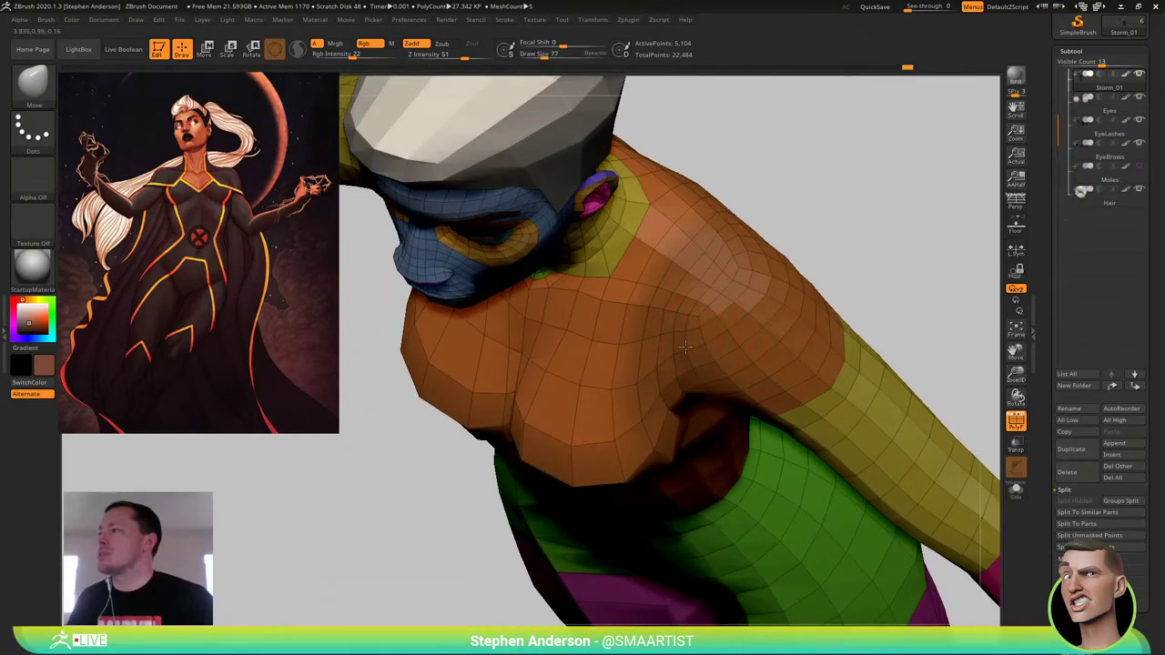
Round out the deltoids and upper arms with the Move brush at a draw size of 104, smoothing the top
right_click_drag(705, 366, 725, 314)
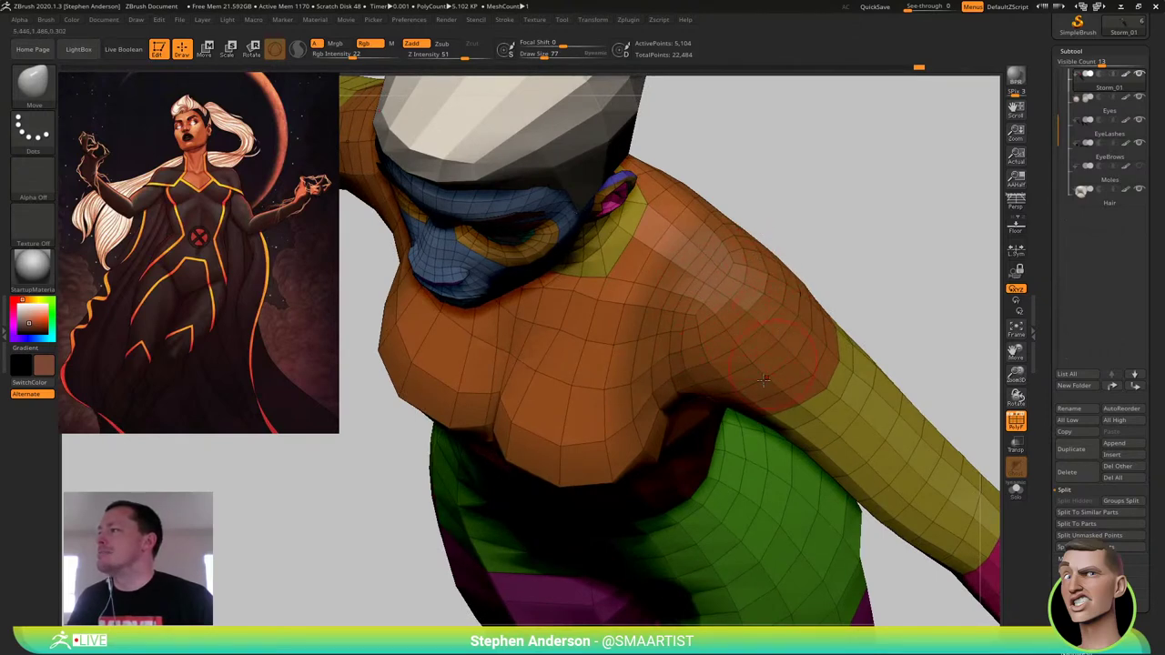
key("s")
left_click_drag(762, 406, 766, 406)
left_click_drag(817, 298, 819, 301)
right_click_drag(801, 304, 714, 327)
left_click_drag(758, 402, 761, 398)
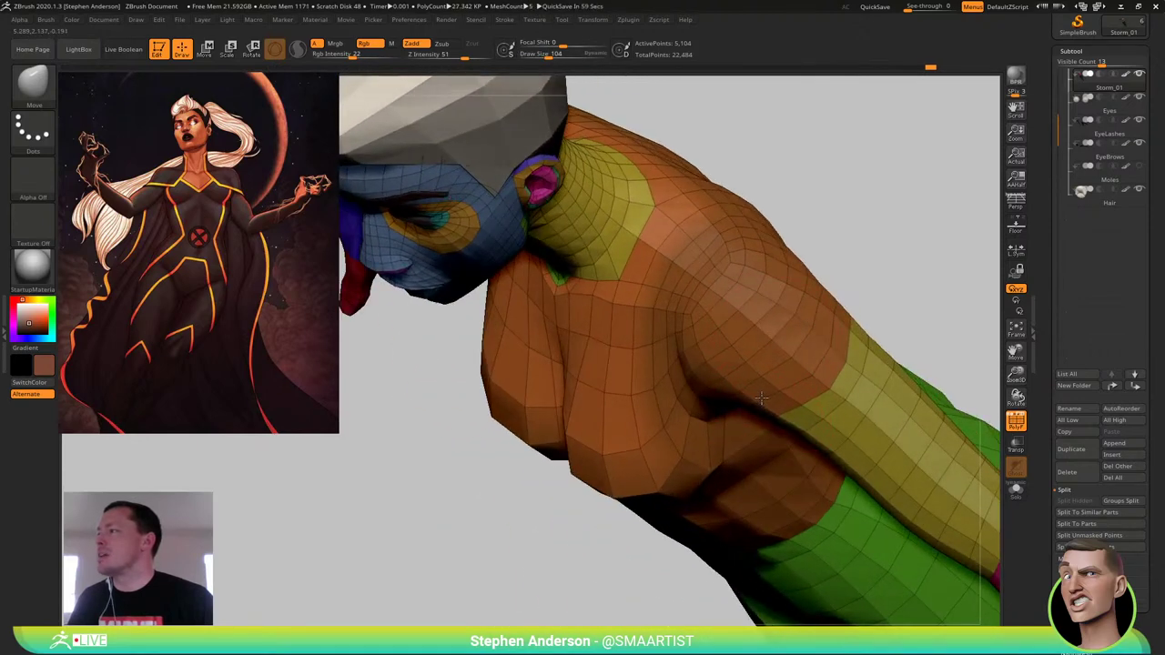
right_click_drag(712, 414, 701, 305)
mouse_move(830, 327)
right_mouse_down()
mouse_move(776, 322)
mouse_move(795, 325)
right_mouse_up()
mouse_move(769, 312)
left_mouse_down("shift")
mouse_move(803, 348)
mouse_move(803, 283)
mouse_move(820, 298)
left_mouse_up("shift")
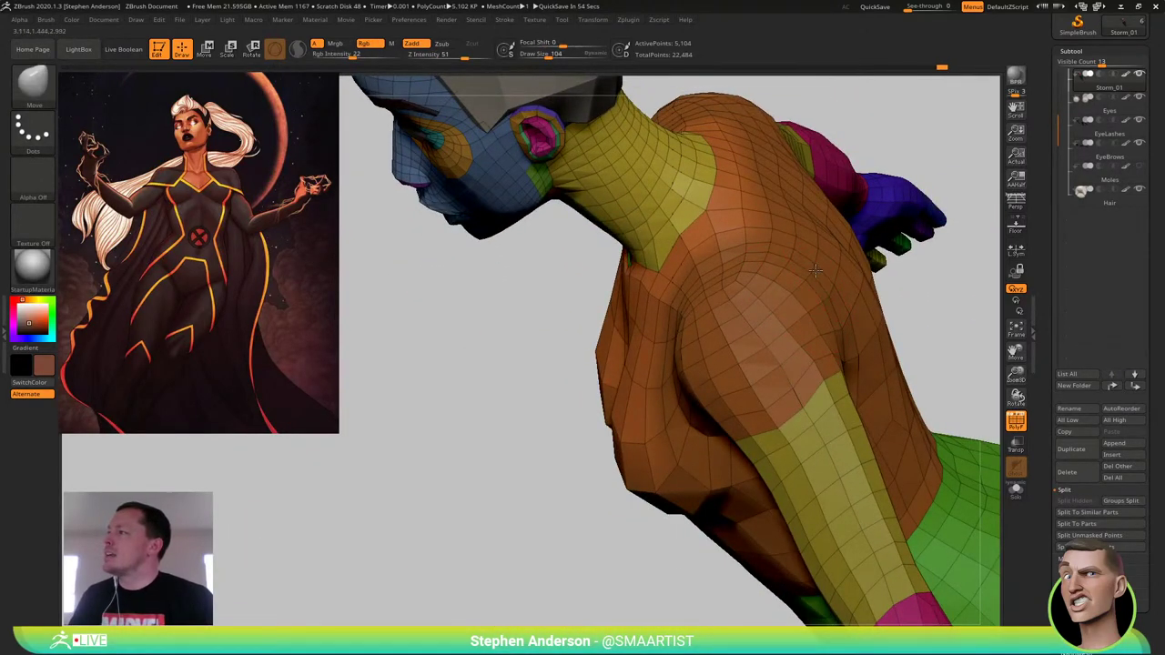
Shape the rear of the shoulders with the Move brush at draw sizes 157 and 69, and smooth the result
mouse_move(815, 271)
right_mouse_down()
mouse_move(800, 287)
mouse_move(815, 268)
right_mouse_up()
key("s")
left_click_drag(814, 268, 819, 273)
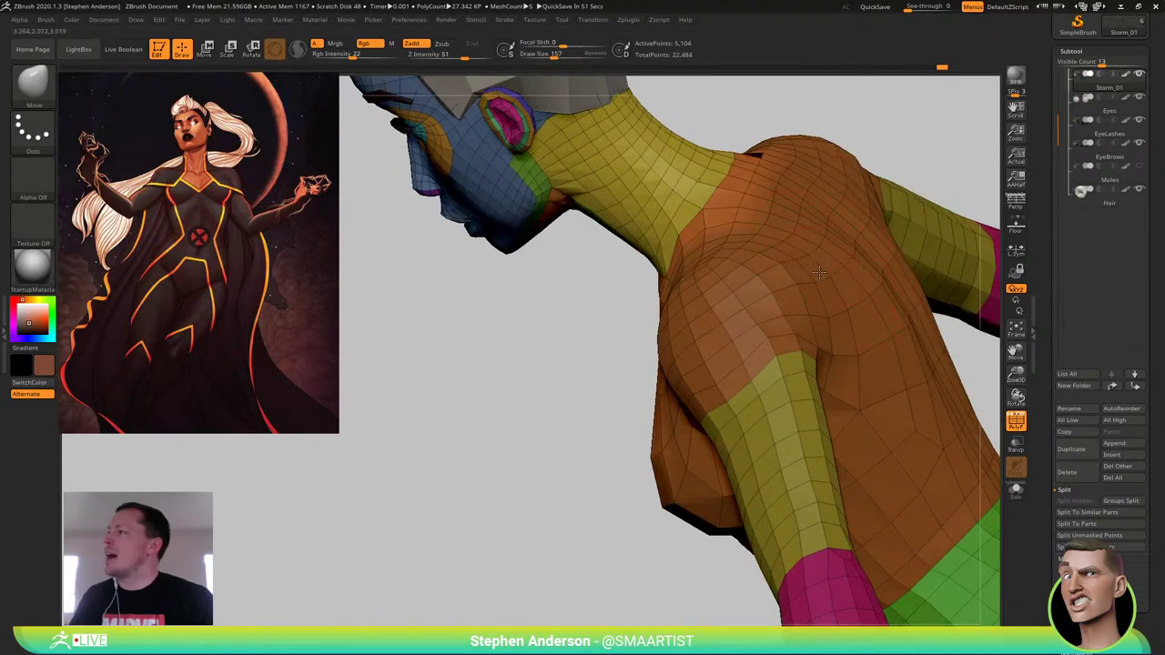
right_click_drag(816, 280, 772, 344)
key("s")
left_click_drag(781, 345, 771, 346)
mouse_move(773, 354)
right_mouse_down()
mouse_move(770, 370)
mouse_move(773, 341)
right_mouse_up()
key("s")
key("s")
left_click_drag(781, 352, 778, 354)
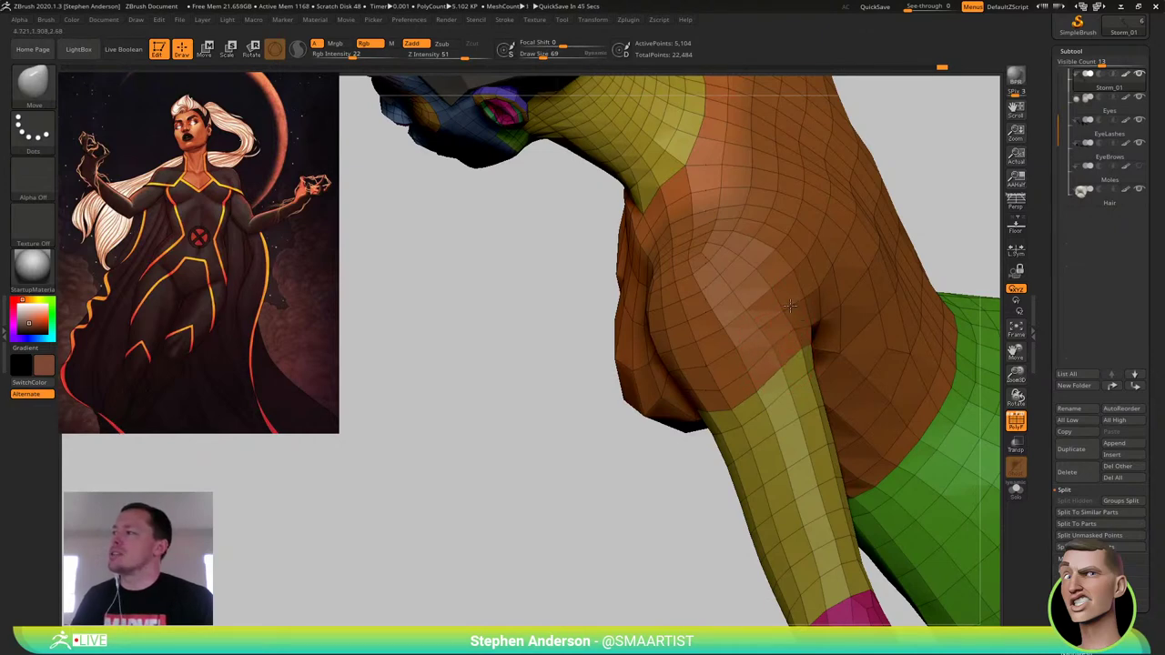
left_click_drag(773, 343, 775, 353, "shift")
Refine the underarm area and the sides of the neck with the Move brush, and hide the polygroup wireframe
right_click_drag(727, 339, 782, 326)
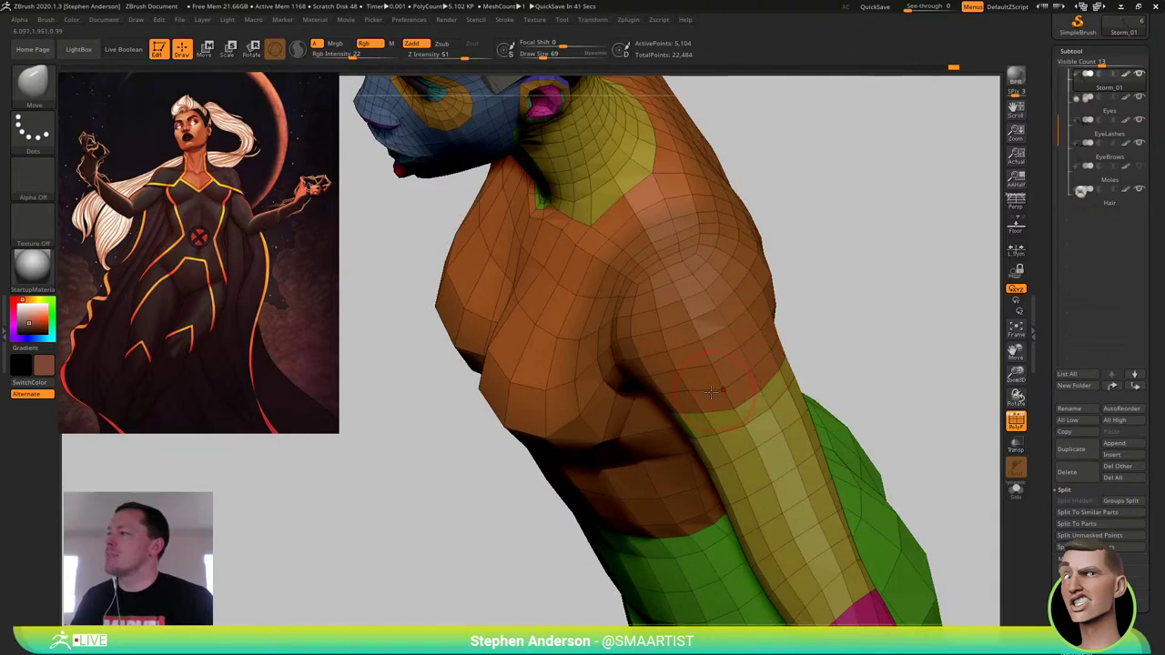
mouse_move(710, 393)
right_mouse_down()
mouse_move(689, 392)
mouse_move(745, 400)
mouse_move(664, 414)
mouse_move(718, 395)
mouse_move(705, 403)
right_mouse_up()
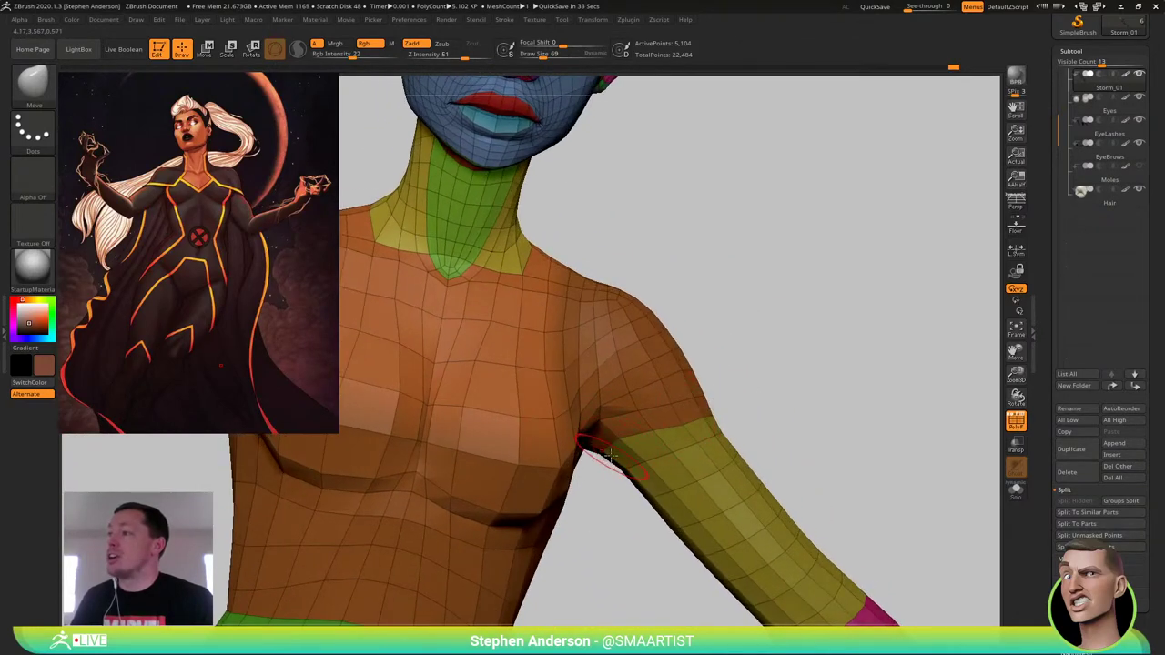
mouse_move(608, 461)
right_mouse_down()
mouse_move(616, 400)
mouse_move(625, 442)
mouse_move(634, 388)
mouse_move(812, 328)
mouse_move(782, 318)
right_mouse_up()
right_click_drag(800, 386, 762, 320, "alt")
mouse_move(762, 320)
right_mouse_down("ctrl")
mouse_move(752, 329)
mouse_move(705, 288)
mouse_move(725, 334)
mouse_move(628, 294)
mouse_move(586, 260)
right_mouse_up("ctrl")
key("s")
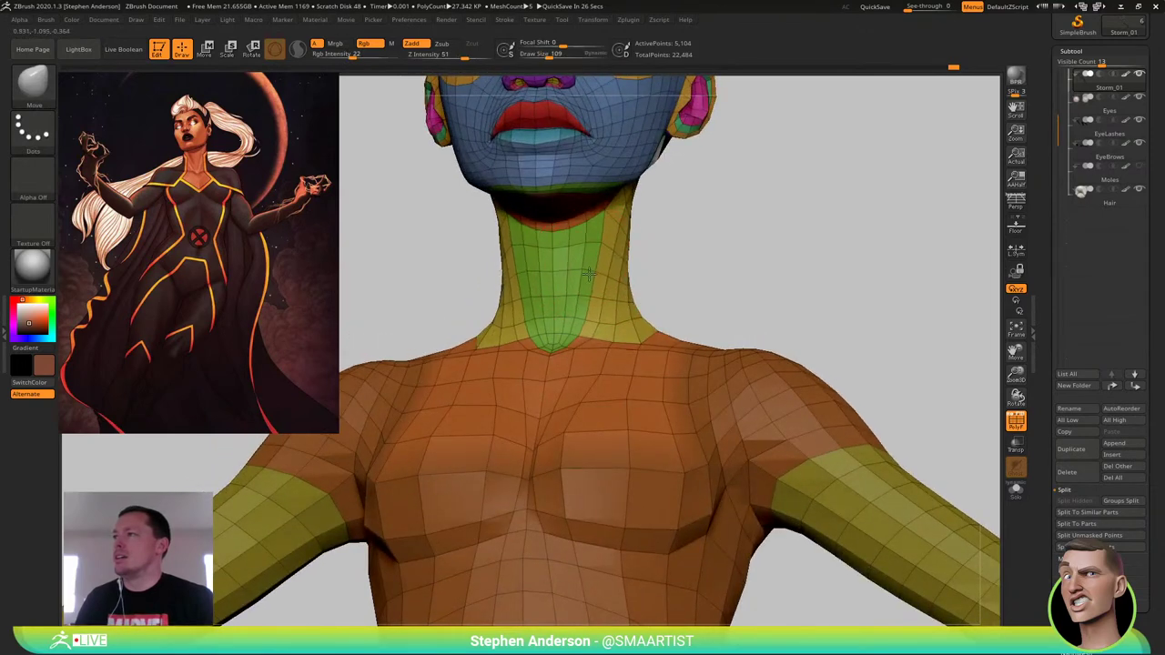
right_click_drag(639, 296, 591, 310)
key("s")
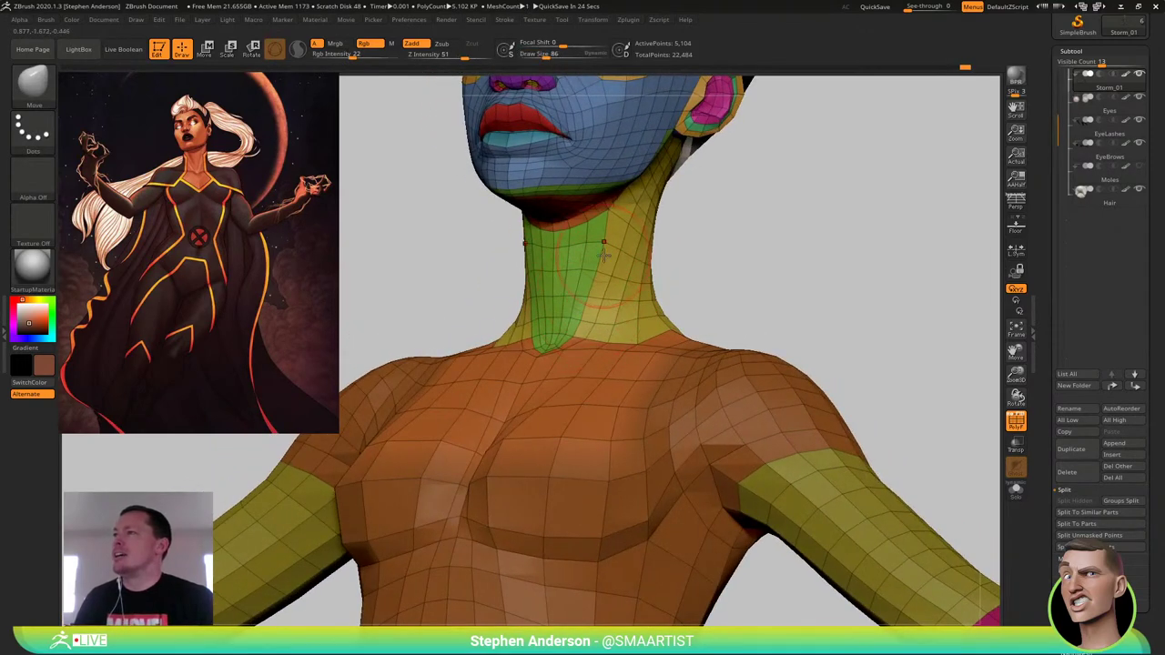
right_click_drag(594, 252, 688, 313)
key("shift+f")
Mask the lower legs with a lasso in side view, blur the mask edge and invert the mask
mouse_move(688, 313)
right_mouse_down()
mouse_move(707, 315)
mouse_move(687, 303)
right_mouse_up()
right_click_drag(687, 303, 643, 246, "alt")
right_click_drag(643, 245, 645, 395, "ctrl")
right_click_drag(644, 395, 624, 371, "alt")
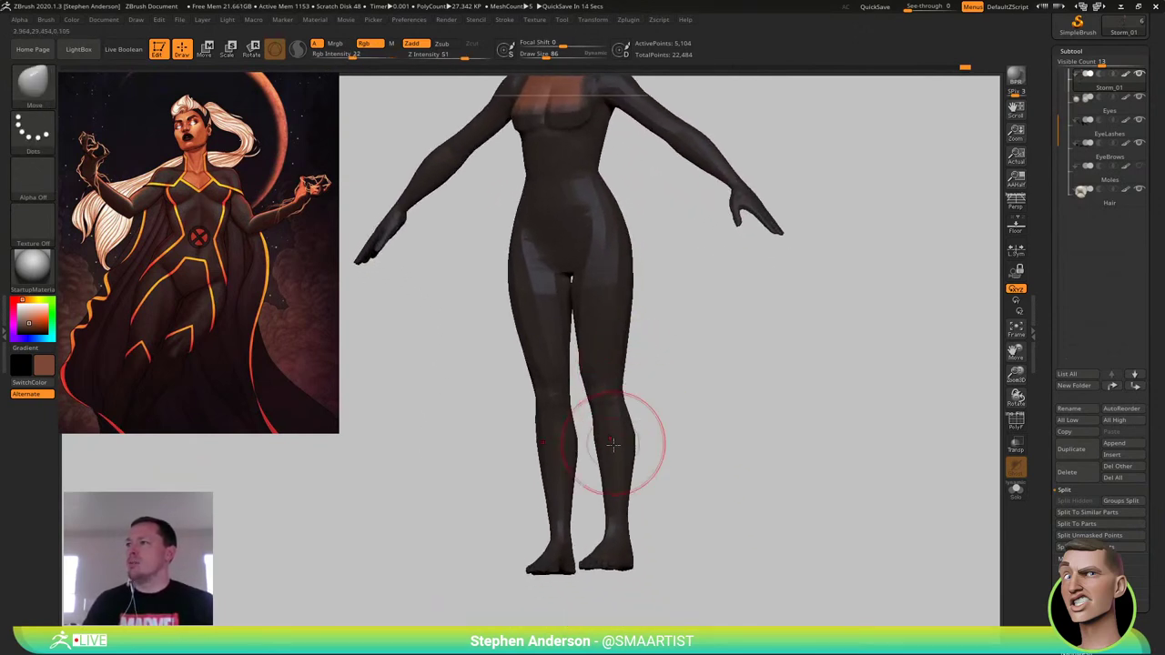
key("shift+f")
right_click_drag(618, 462, 592, 465)
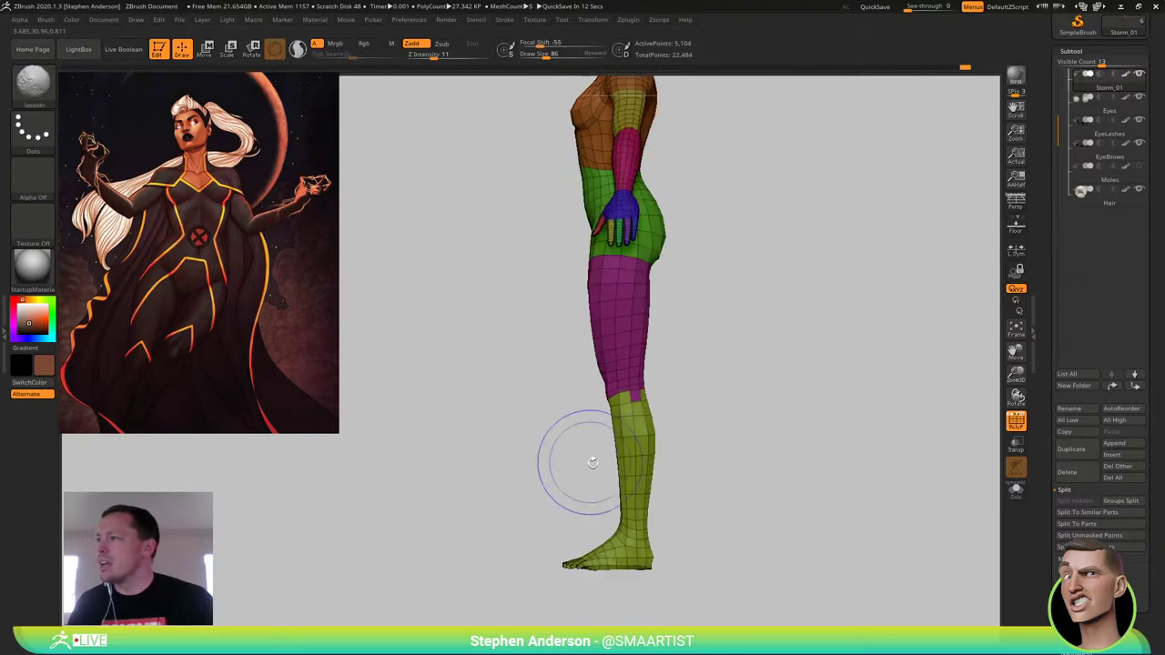
mouse_move(681, 465)
left_mouse_down("ctrl")
mouse_move(519, 622)
mouse_move(467, 486)
mouse_move(476, 482)
left_mouse_up("ctrl")
left_click_drag(710, 404, 709, 498, "ctrl")
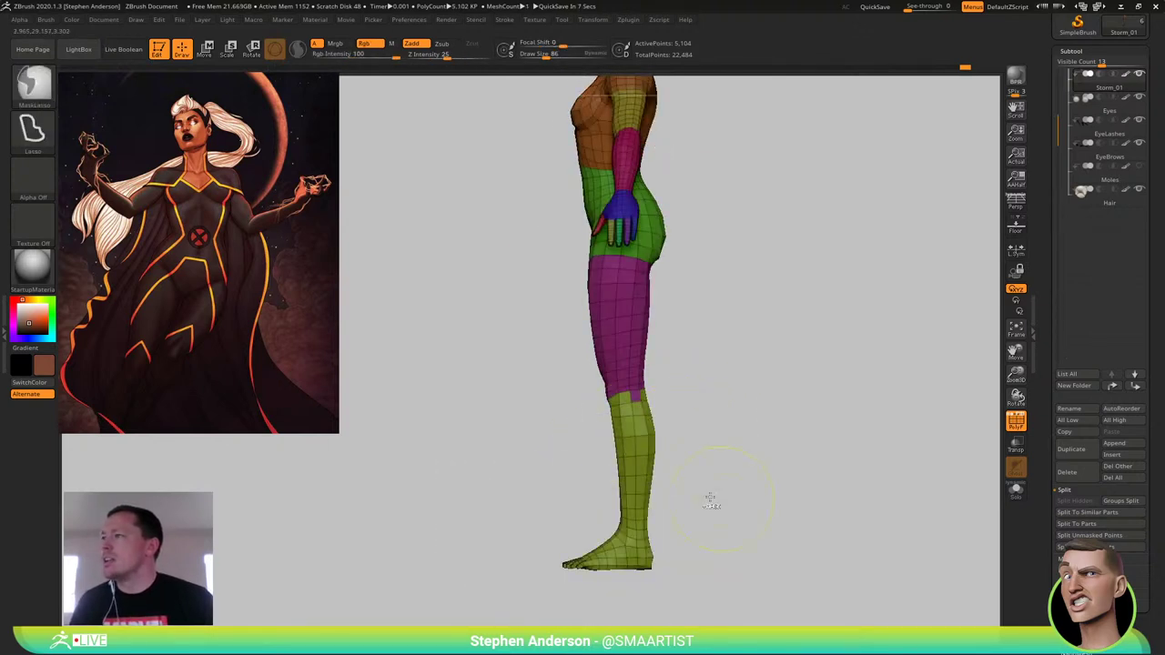
mouse_move(681, 457)
left_mouse_down("ctrl")
mouse_move(533, 614)
mouse_move(449, 513)
mouse_move(475, 489)
left_mouse_up("ctrl")
left_click(633, 477, "ctrl")
left_click(679, 467, "ctrl")
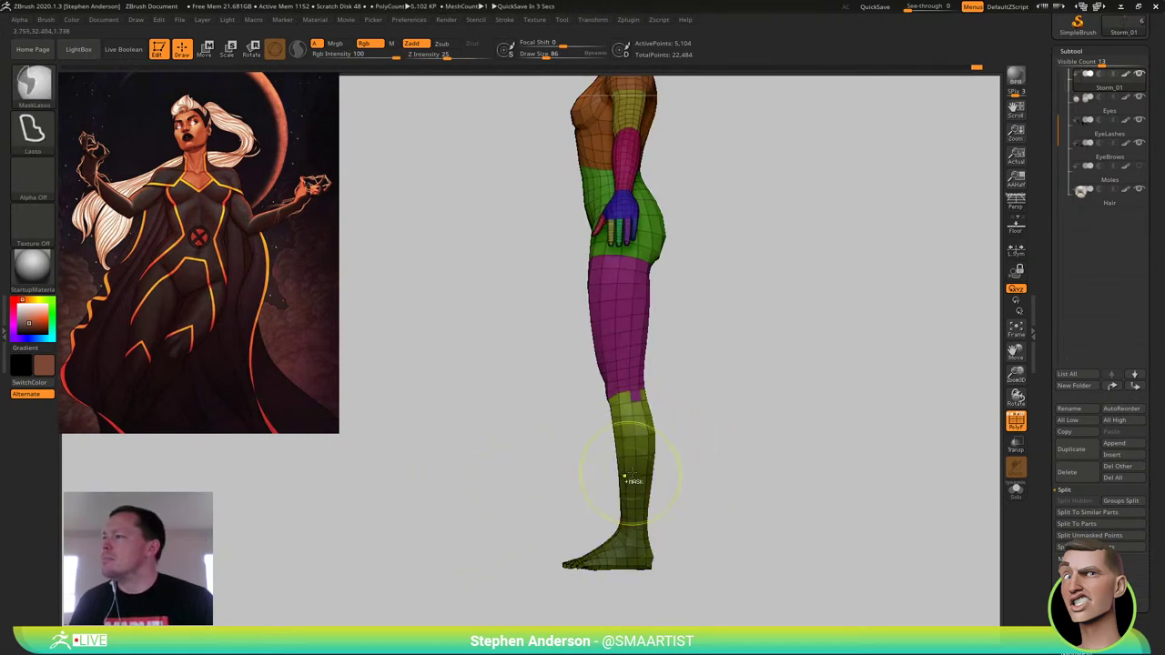
left_click(704, 473, "ctrl")
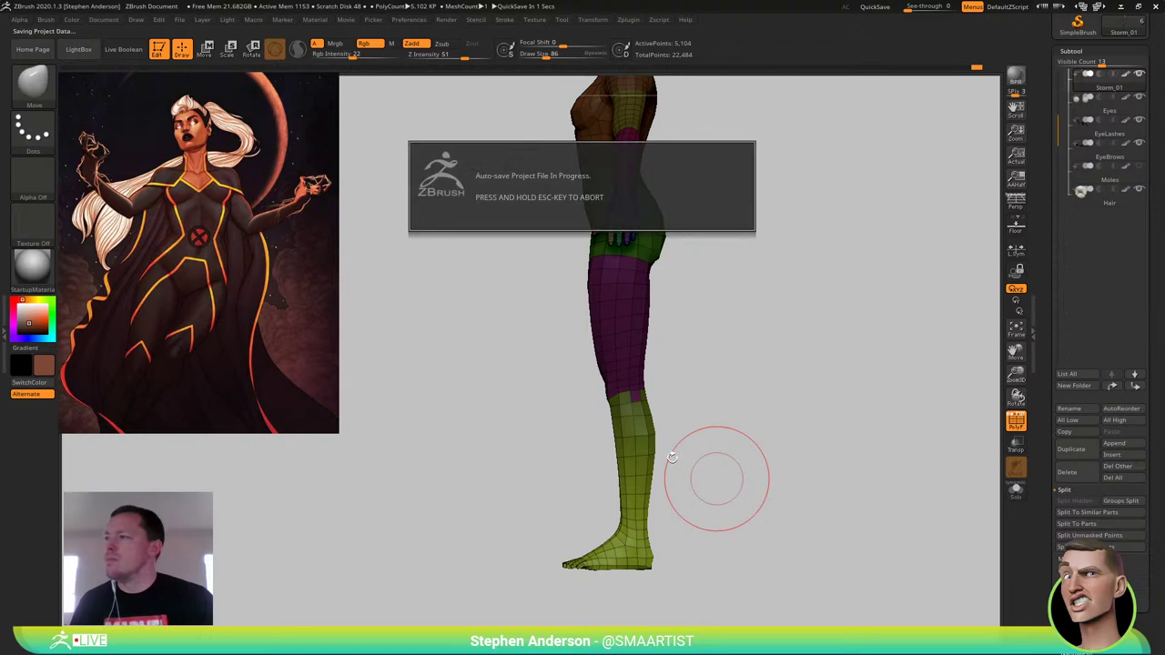
Lengthen the legs by moving the unmasked lower legs down, and return to the plain view without wireframe
key("w")
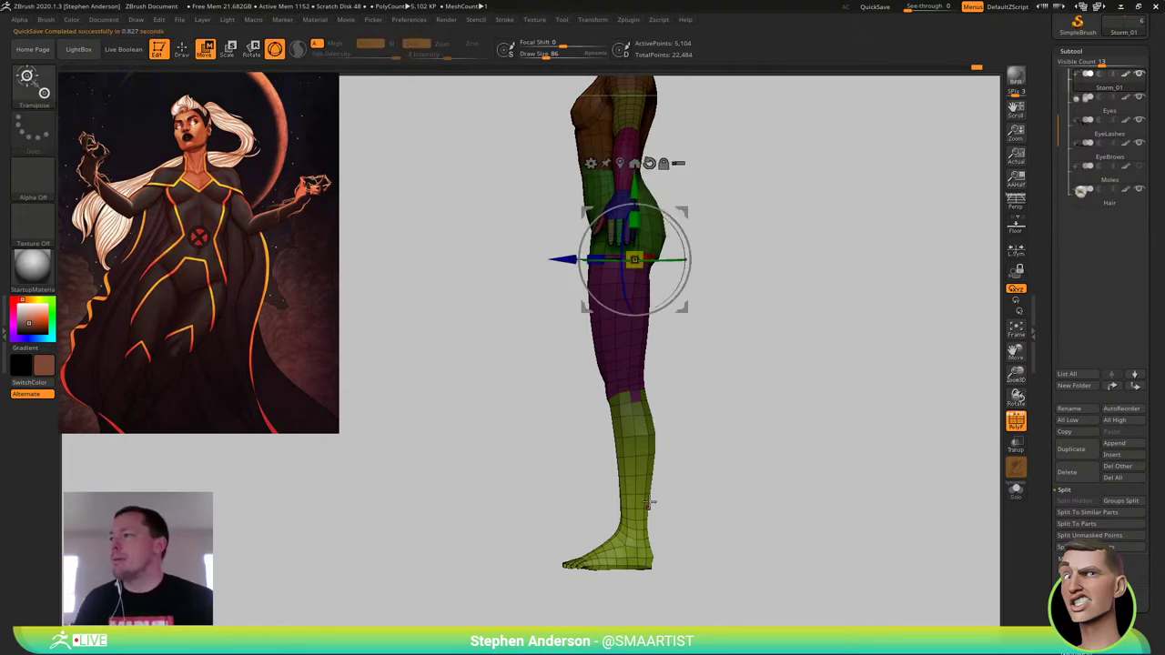
left_click_drag(640, 189, 640, 211)
key("q")
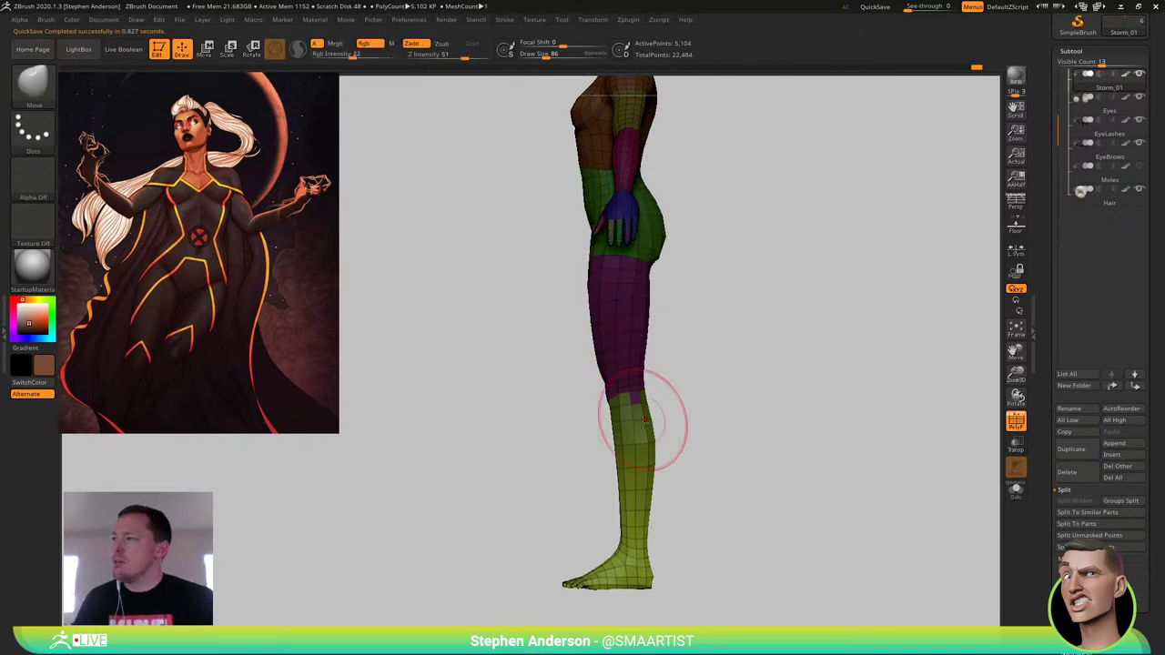
right_click_drag(644, 419, 642, 388)
key("shift+f")
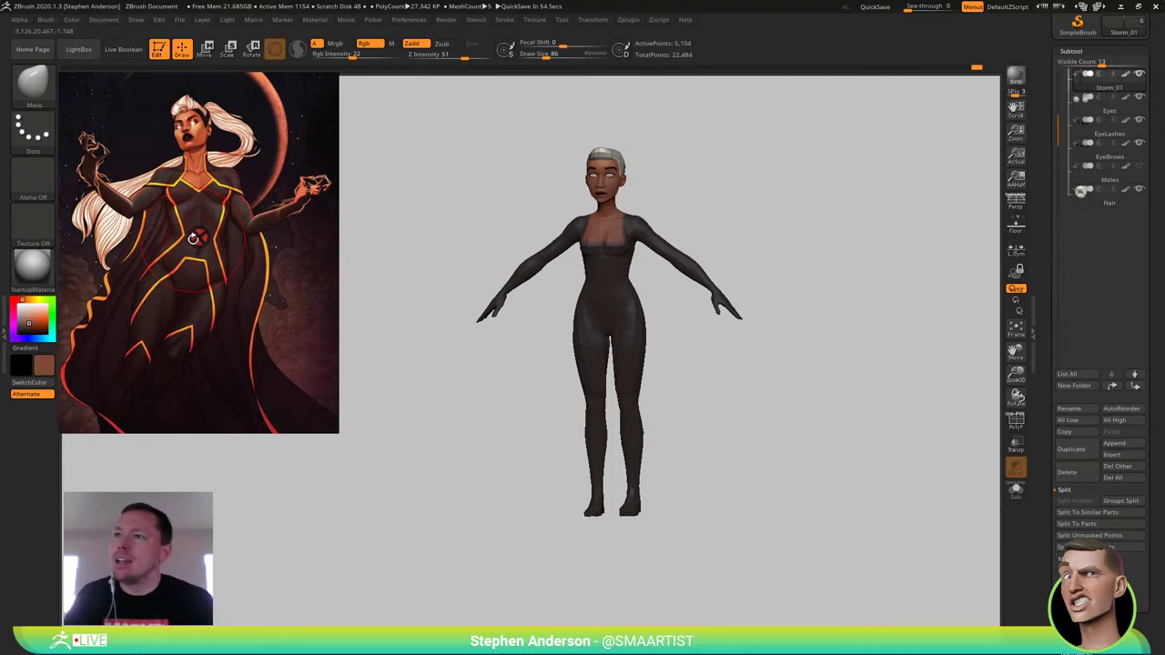
Show the polygroup wireframe and adjust the calves from behind with the Move brush, ending at draw size 109
mouse_move(681, 471)
right_mouse_down()
mouse_move(694, 453)
mouse_move(648, 468)
mouse_move(686, 435)
mouse_move(593, 442)
mouse_move(644, 463)
mouse_move(655, 481)
right_mouse_up()
key("shift+f")
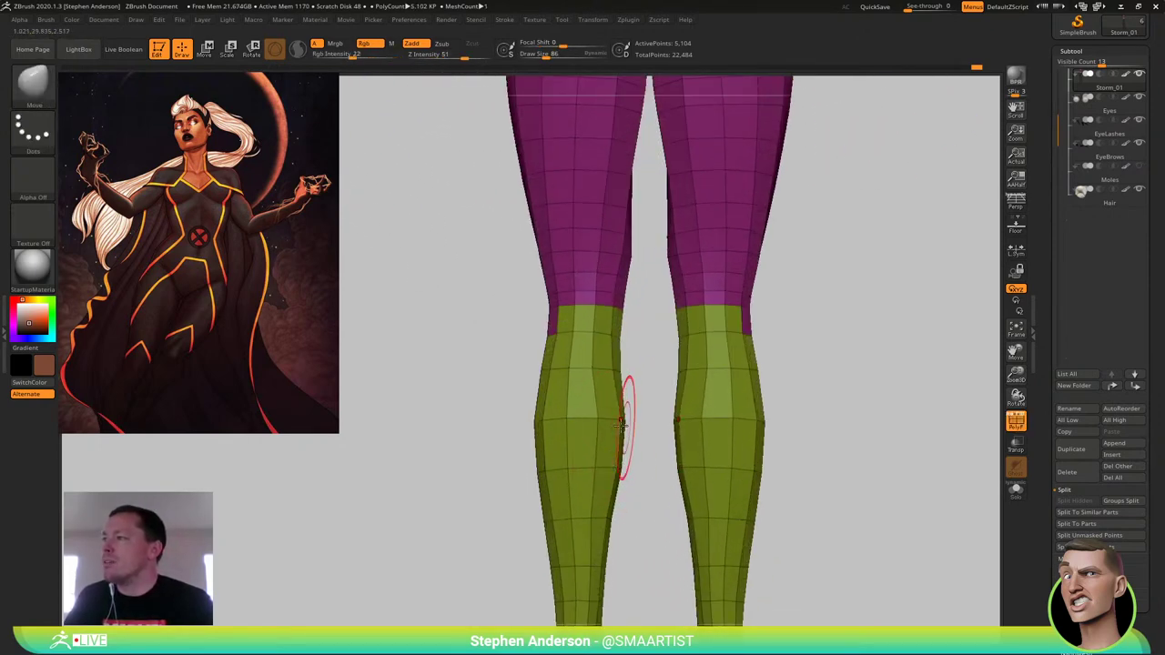
key("s")
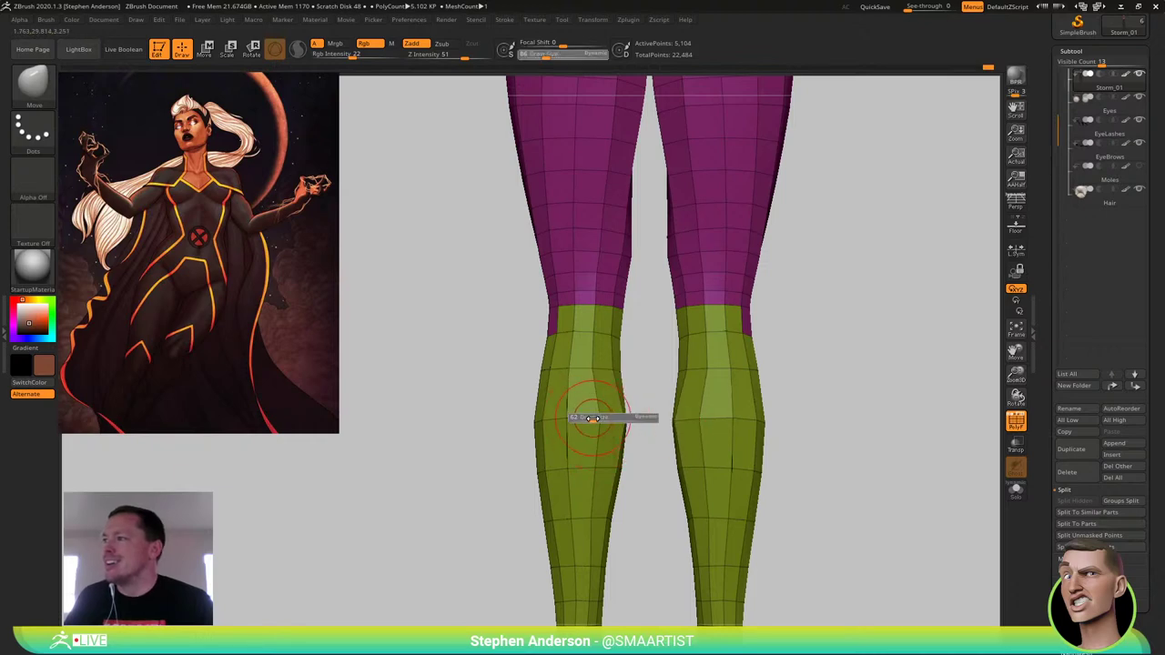
left_click_drag(596, 418, 591, 418)
mouse_move(590, 418)
right_mouse_down()
mouse_move(622, 429)
mouse_move(619, 454)
mouse_move(614, 408)
mouse_move(628, 364)
mouse_move(652, 411)
mouse_move(633, 429)
right_mouse_up()
key("s")
left_click_drag(633, 431, 643, 431)
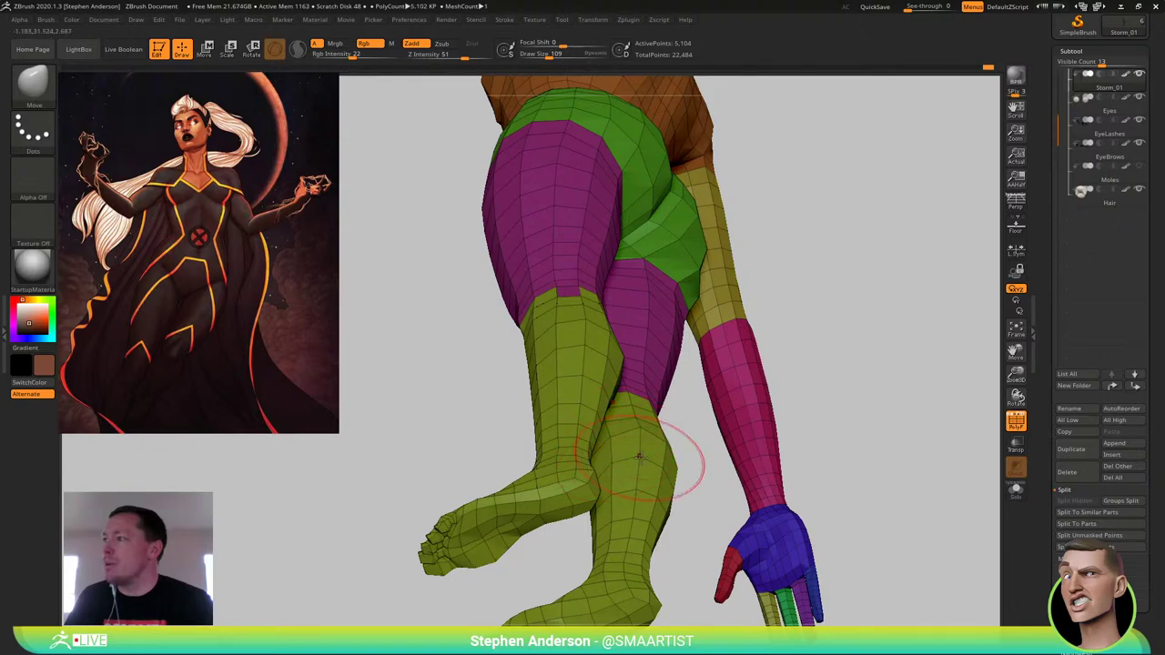
mouse_move(639, 458)
right_mouse_down()
mouse_move(671, 488)
mouse_move(653, 464)
mouse_move(637, 465)
mouse_move(754, 444)
mouse_move(717, 456)
mouse_move(564, 416)
mouse_move(562, 398)
right_mouse_up()
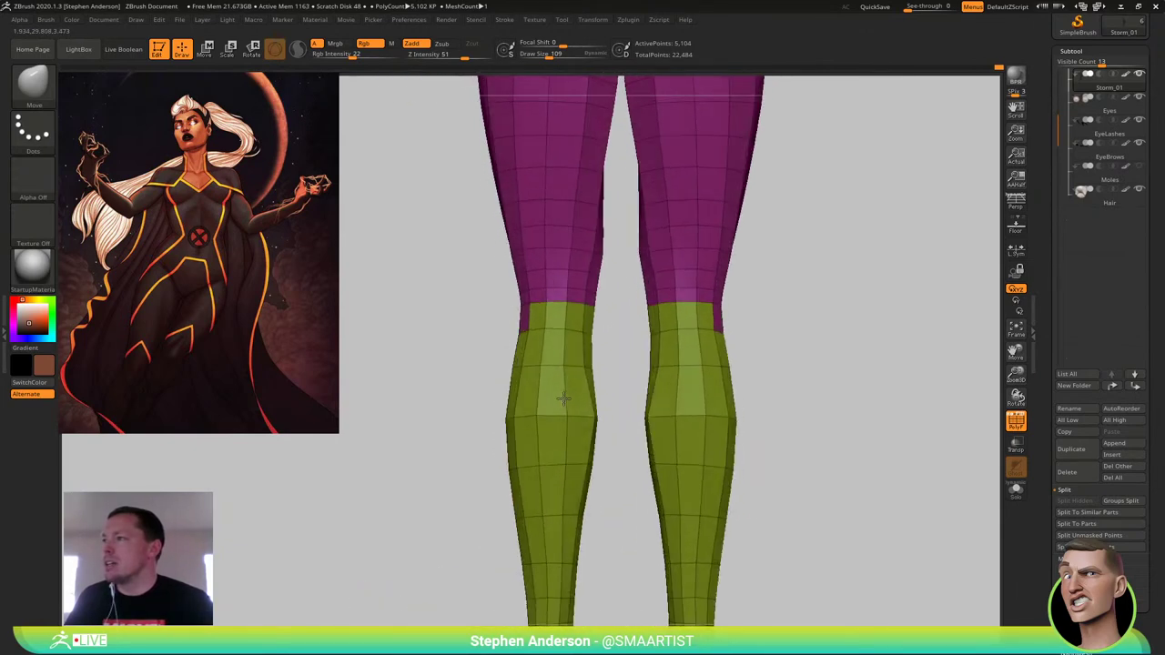
Shape the inner and outer calf contours with the Move brush at draw sizes 157 and 99
key("s")
left_click_drag(581, 355, 521, 379)
key("s")
left_click_drag(524, 451, 519, 453)
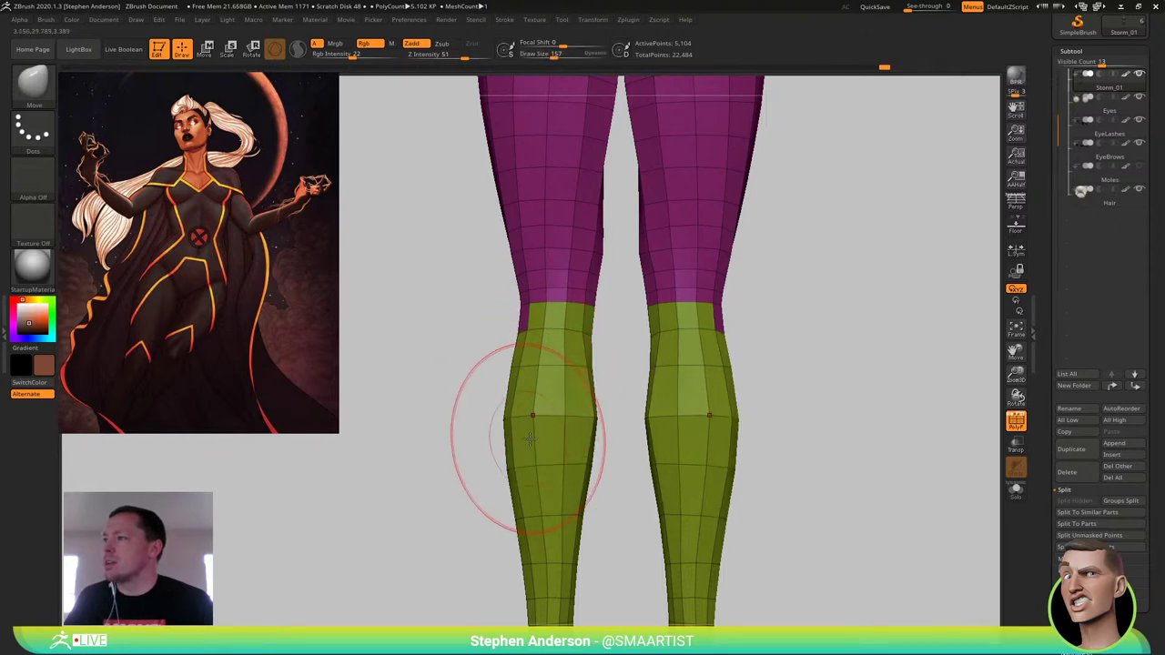
mouse_move(528, 439)
right_mouse_down()
mouse_move(564, 449)
mouse_move(569, 469)
mouse_move(582, 465)
right_mouse_up()
key("s")
left_click_drag(601, 451, 595, 454)
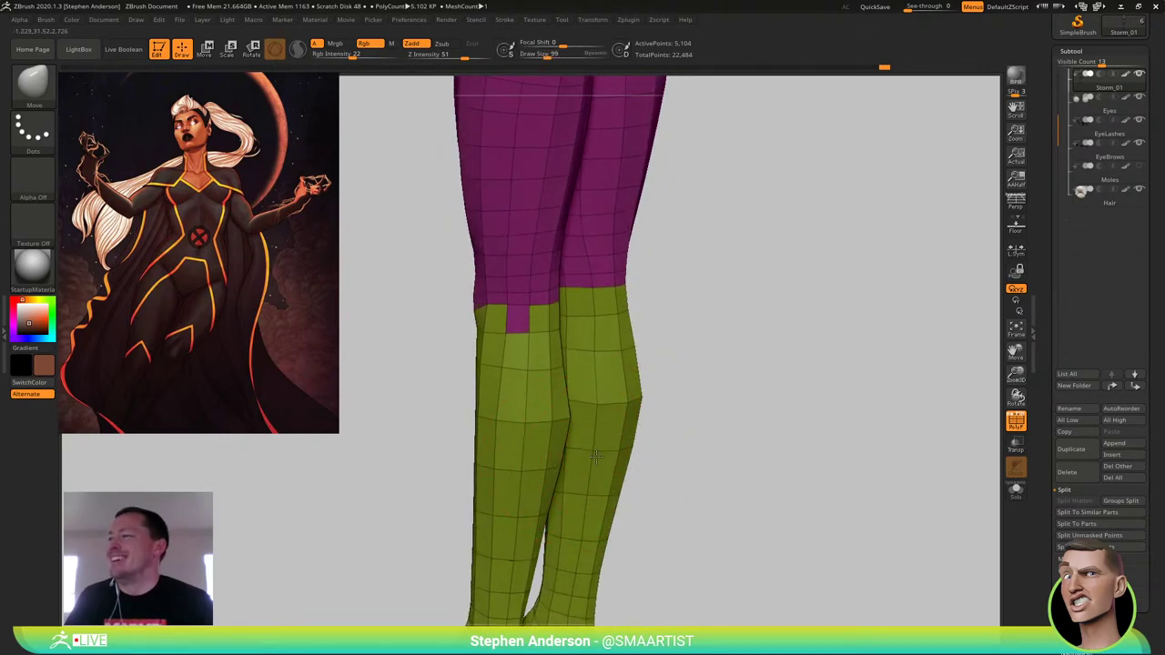
Shape the front of the thighs with the Move brush at draw size 129, and reduce the draw size to 81 for smoothing
mouse_move(606, 440)
right_mouse_down()
mouse_move(587, 420)
mouse_move(617, 362)
mouse_move(539, 329)
mouse_move(575, 334)
mouse_move(556, 401)
mouse_move(580, 363)
mouse_move(515, 374)
right_mouse_up()
key("s")
left_click_drag(507, 377, 505, 374)
key("s")
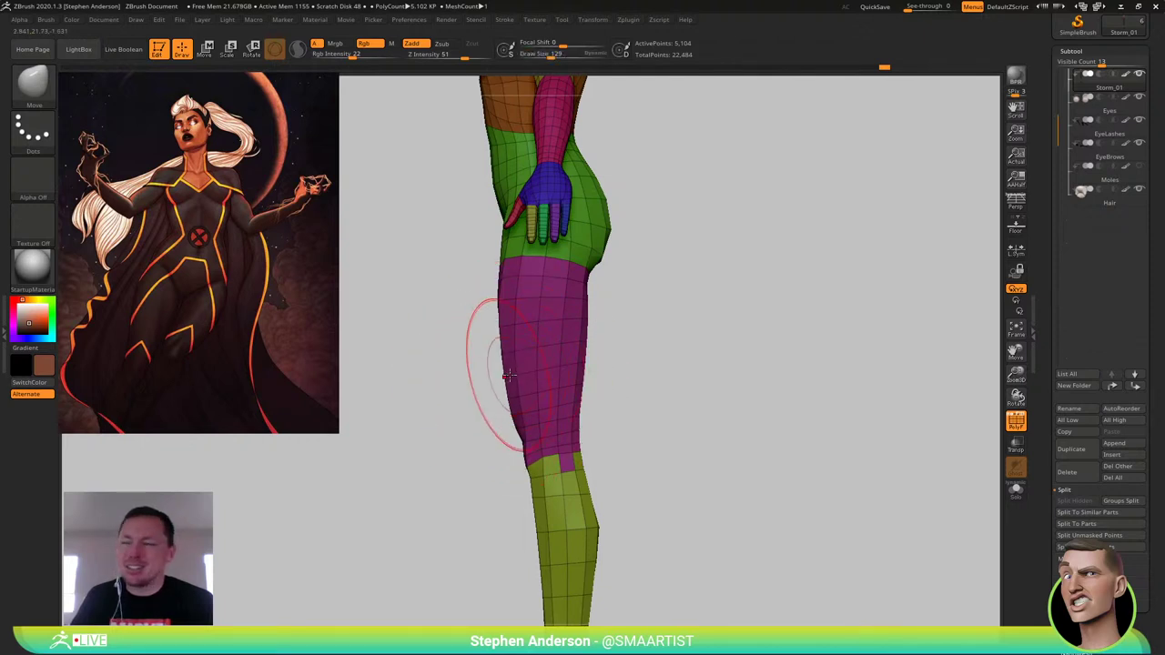
right_click_drag(509, 375, 573, 384)
key("s")
left_click_drag(516, 412, 492, 416)
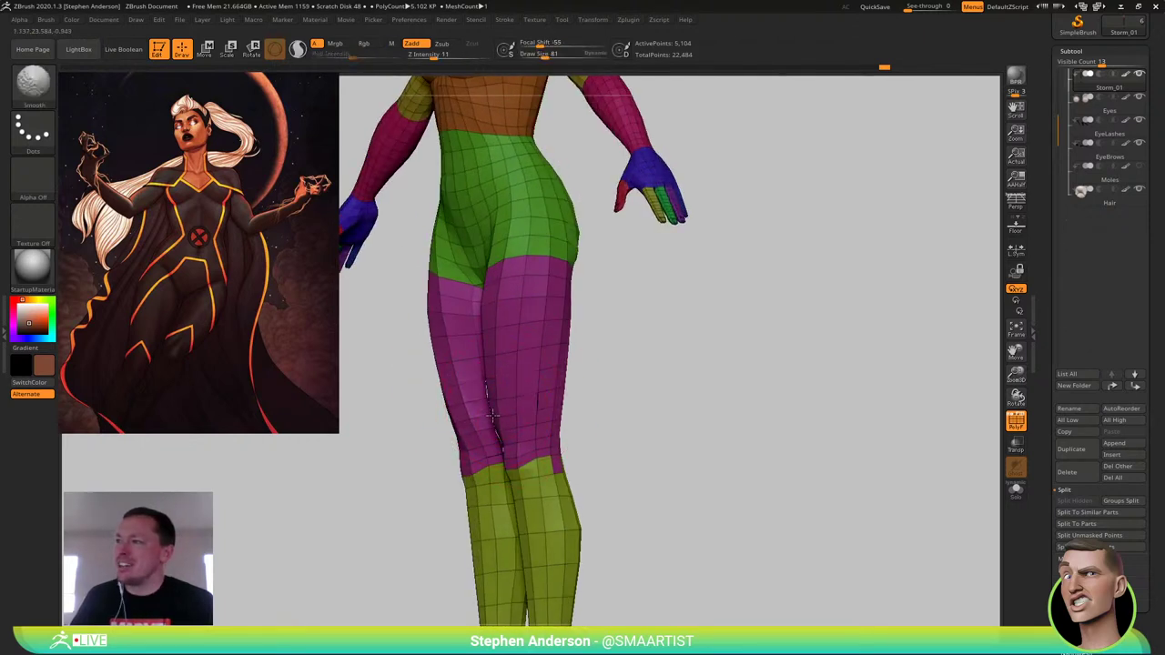
Smooth and refine the thighs above the knees at draw size 62, and hide the polygroup wireframe
right_click_drag(492, 395, 517, 422)
key("s")
left_click_drag(514, 424, 511, 424)
left_click_drag(479, 432, 479, 435, "shift")
right_click_drag(513, 414, 488, 420)
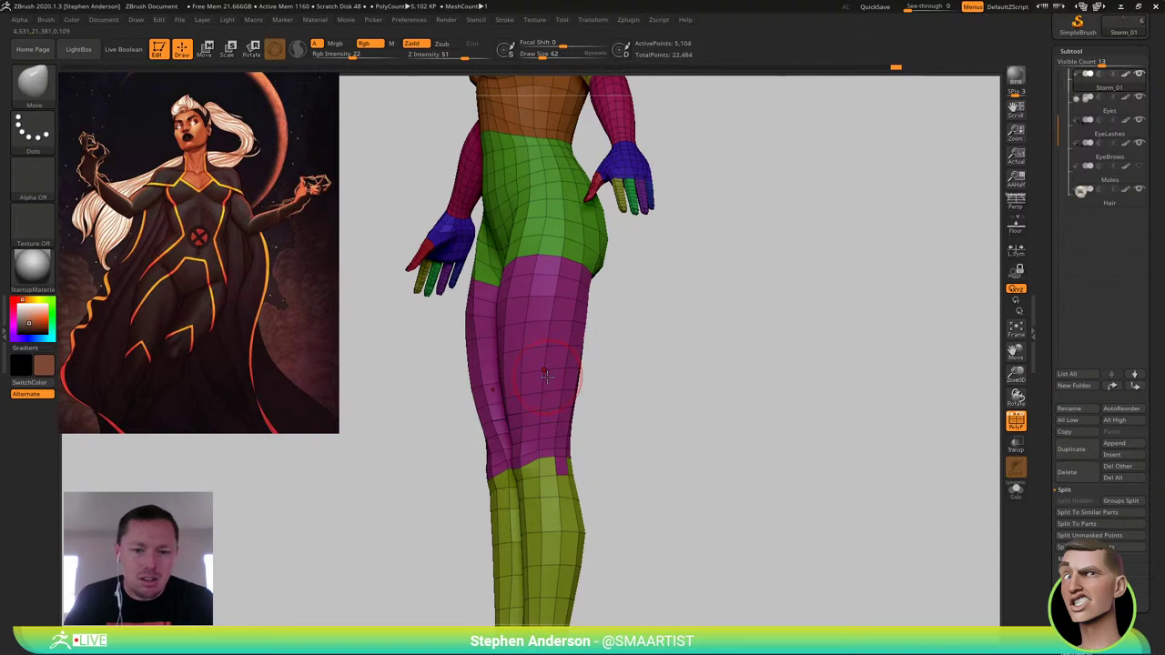
mouse_move(566, 376)
right_mouse_down("ctrl")
mouse_move(526, 355)
mouse_move(601, 359)
right_mouse_up("ctrl")
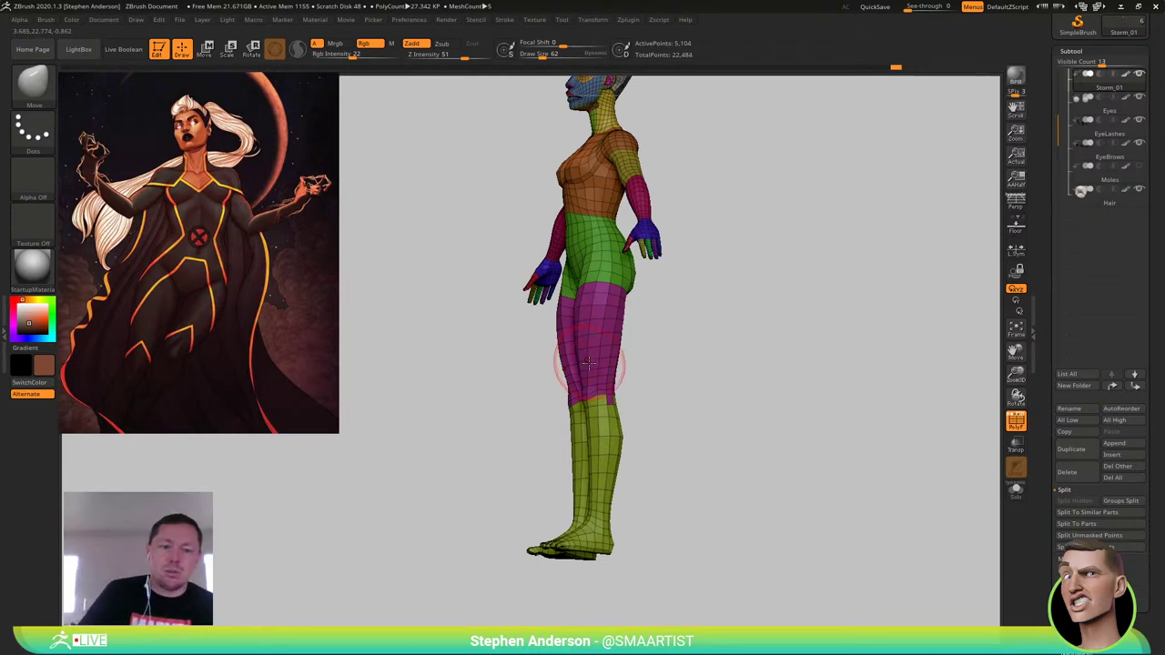
mouse_move(609, 324)
right_mouse_down()
mouse_move(651, 340)
mouse_move(616, 401)
mouse_move(584, 378)
mouse_move(593, 355)
mouse_move(558, 323)
mouse_move(561, 363)
right_mouse_up()
key("shift+f")
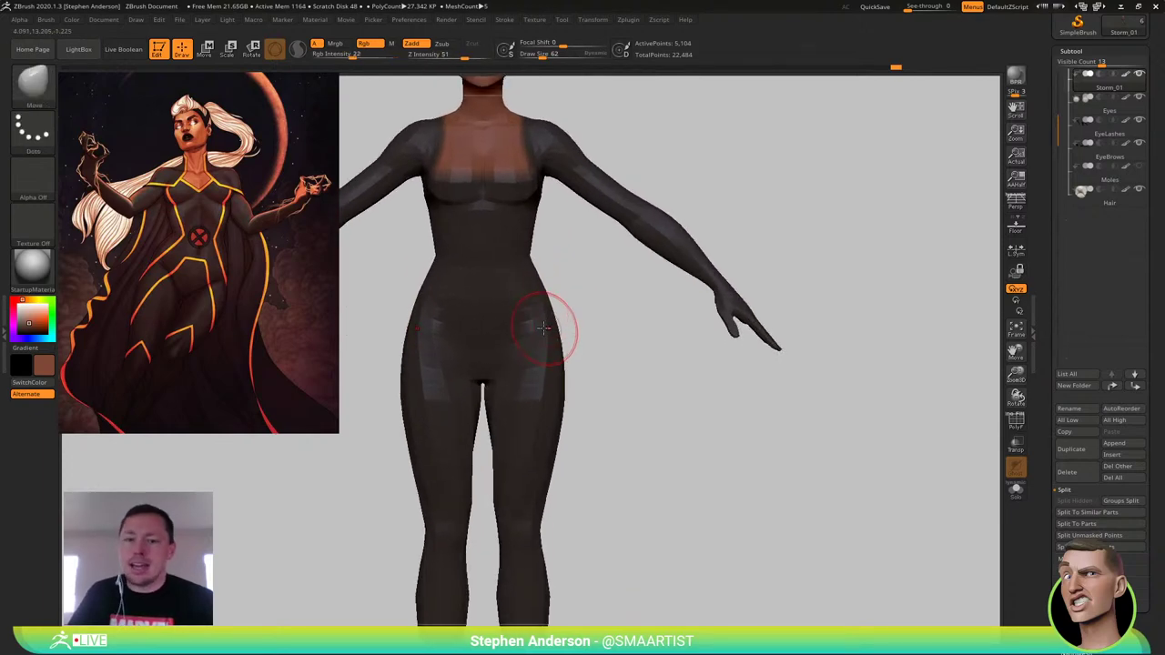
Subdivide the body mesh five times in the plain view without the wireframe
mouse_move(549, 299)
right_mouse_down("ctrl")
mouse_move(560, 346)
mouse_move(599, 343)
mouse_move(586, 348)
mouse_move(503, 280)
right_mouse_up("ctrl")
key("shift+f")
right_click_drag(593, 329, 601, 365, "ctrl")
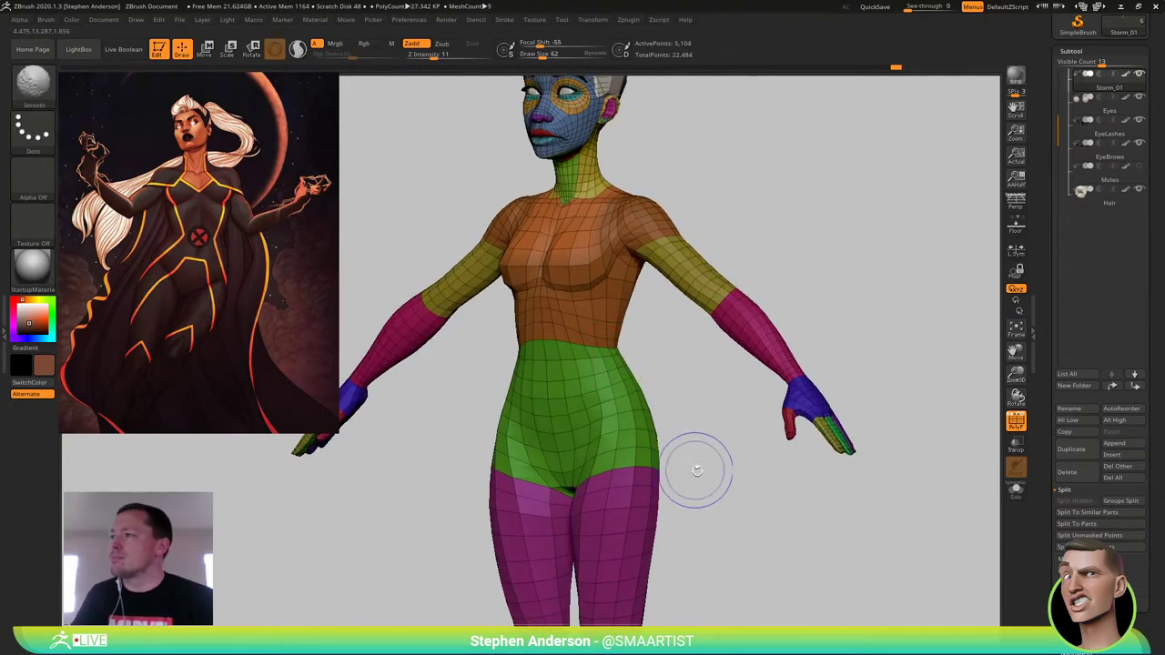
key("shift+f")
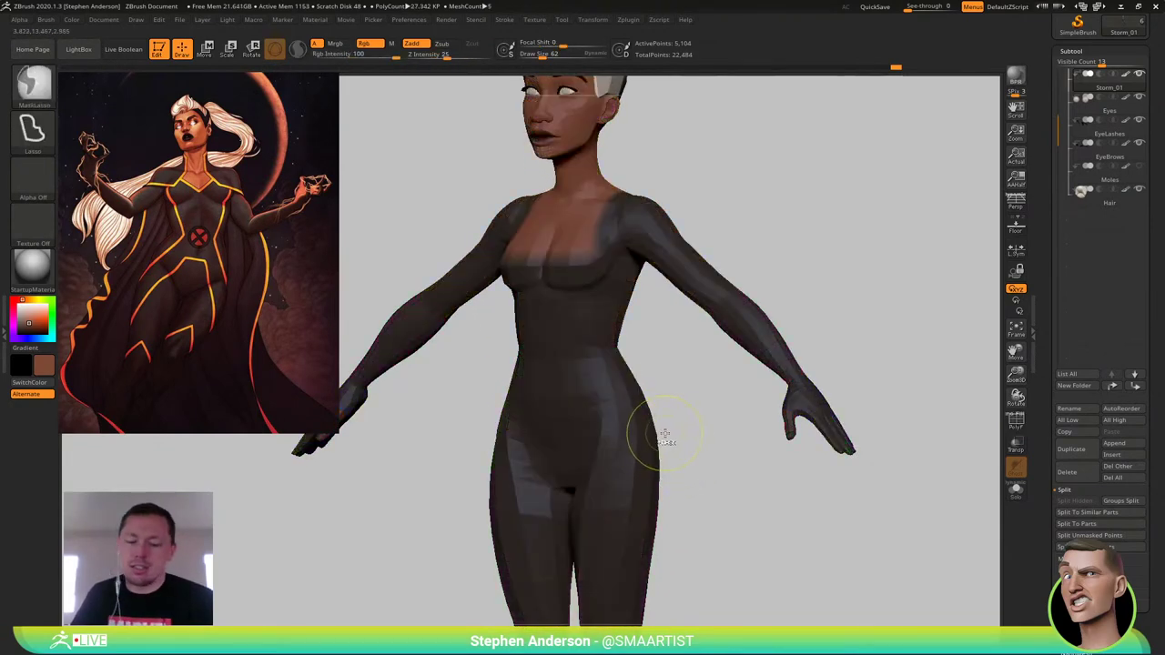
key("ctrl+d")
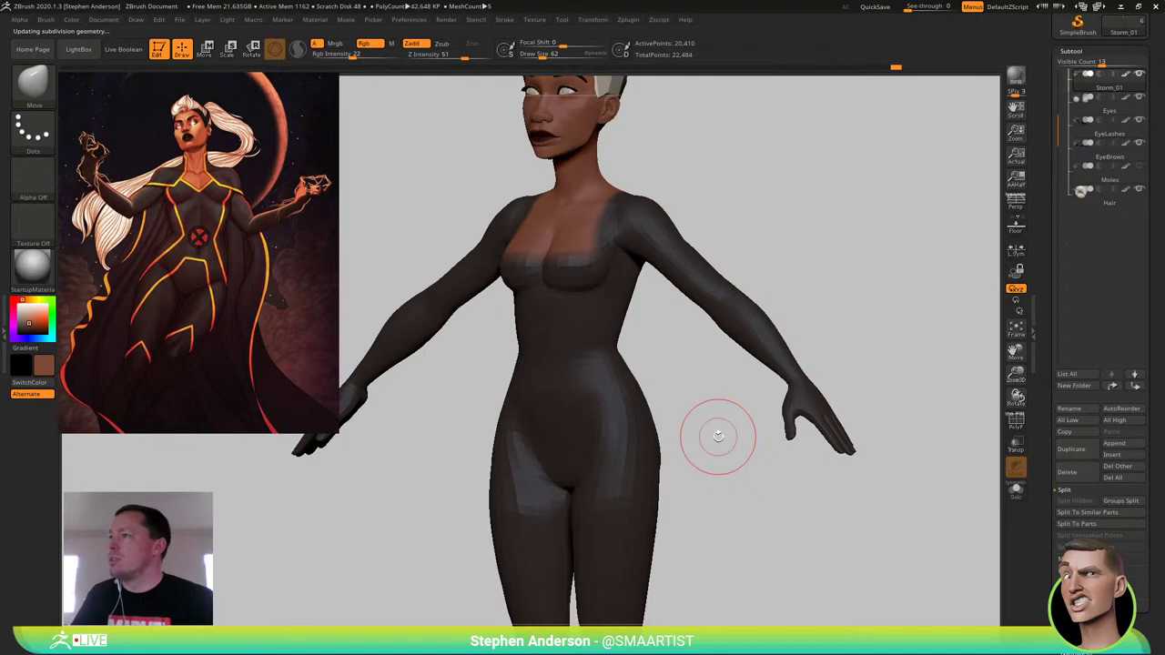
key("ctrl+d")
key("ctrl+d")
key("ctrl+d")
key("ctrl+d")
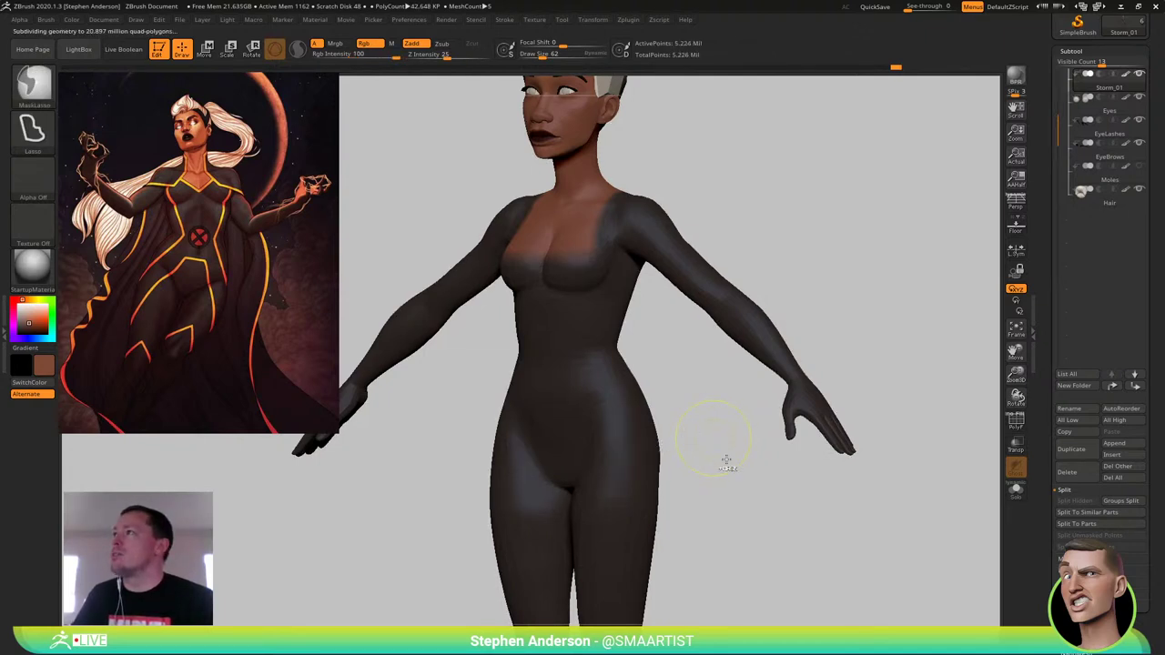
Try to shape the hip bones on the subdivided body with the Move brush at draw size 62
left_click_drag(717, 503, 722, 454, "alt")
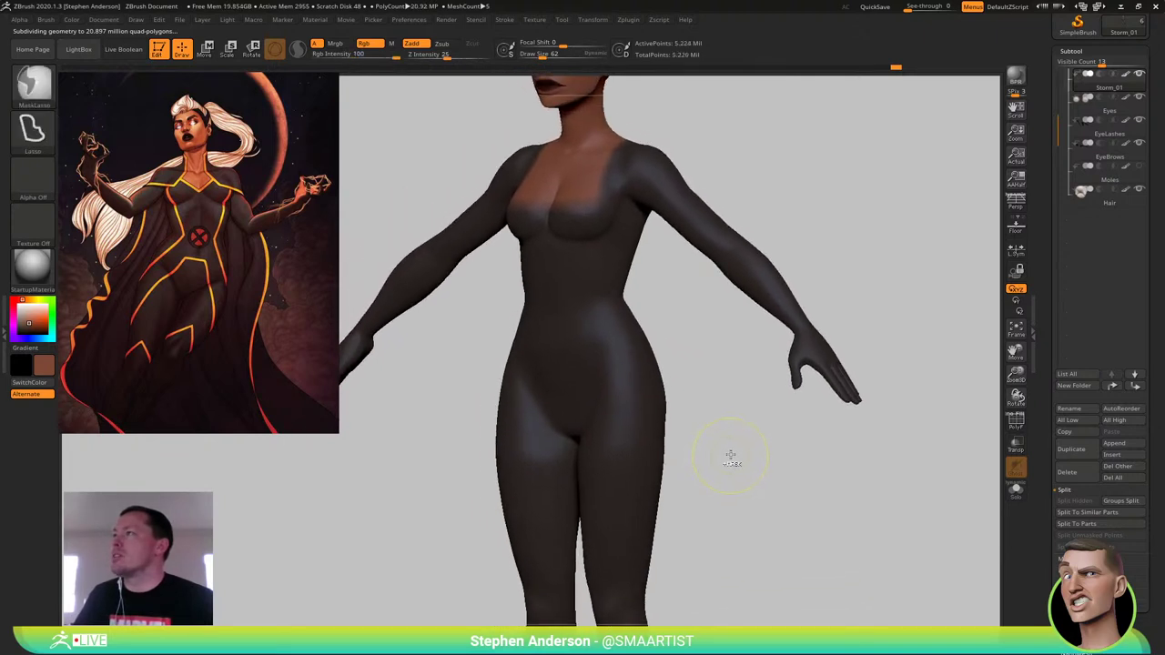
left_click_drag(675, 444, 642, 403)
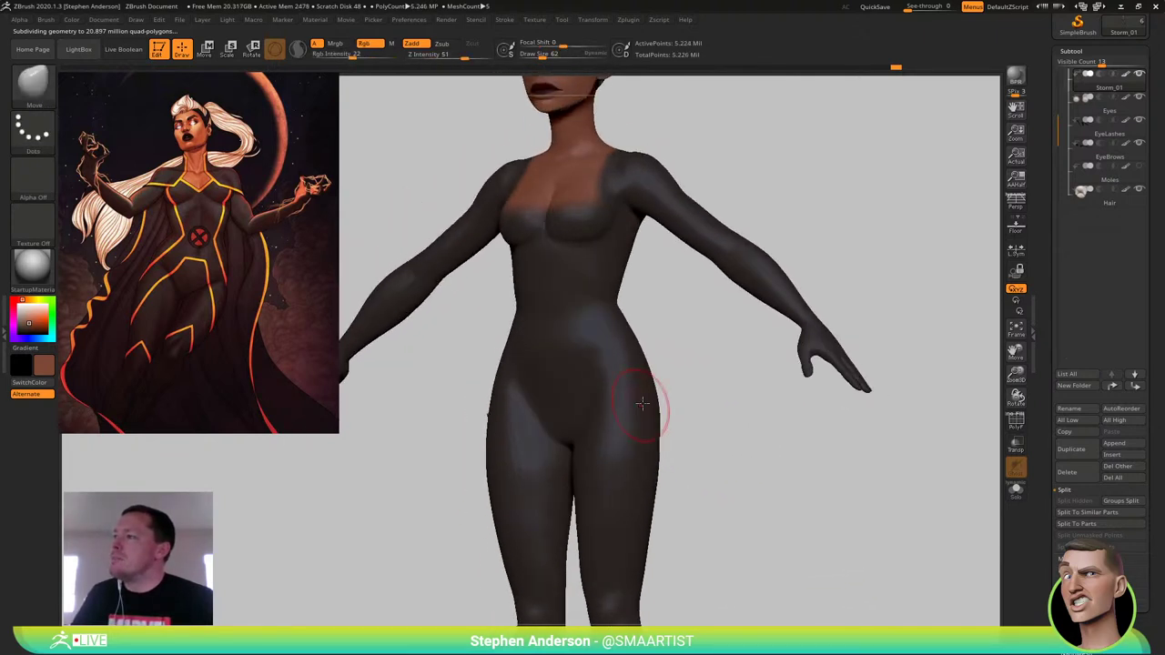
right_click_drag(643, 350, 652, 369, "ctrl")
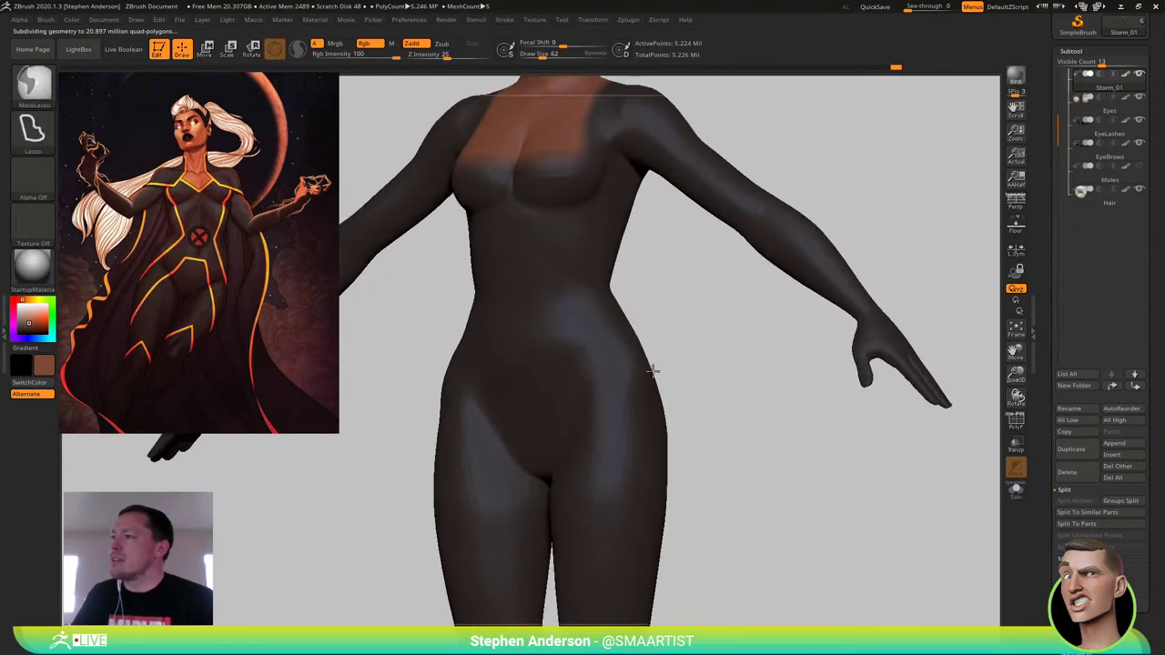
key("ctrl+z")
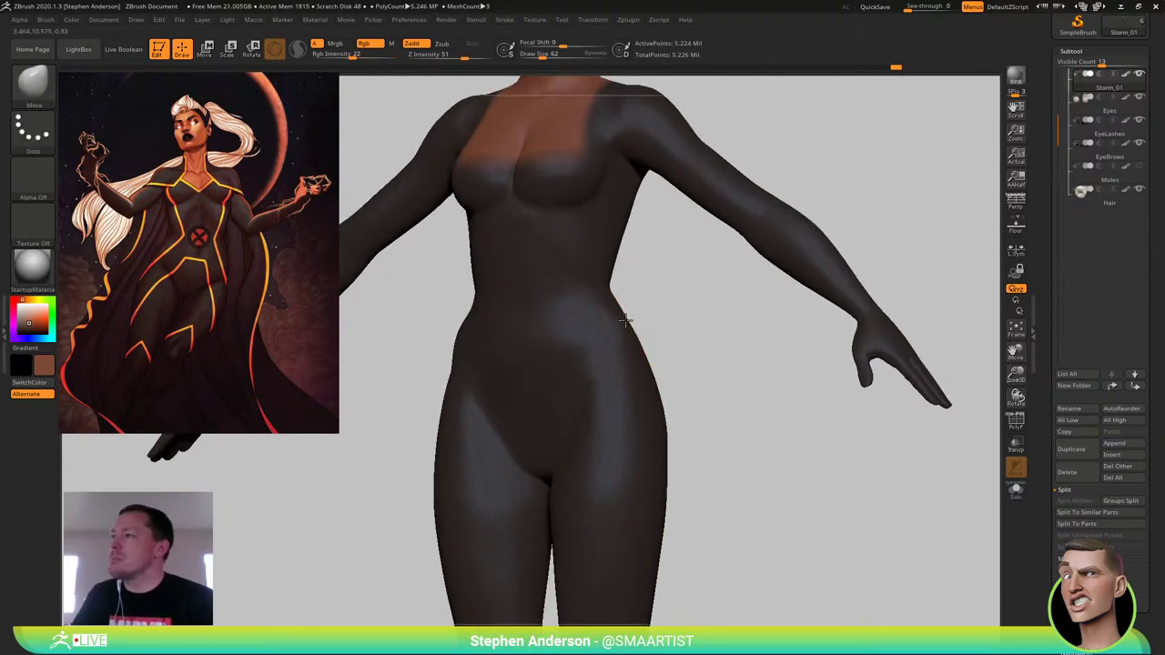
mouse_move(643, 326)
right_mouse_down()
mouse_move(582, 338)
mouse_move(583, 324)
mouse_move(609, 323)
mouse_move(624, 337)
mouse_move(611, 343)
right_mouse_up()
mouse_move(611, 343)
right_mouse_down()
mouse_move(625, 342)
mouse_move(603, 346)
right_mouse_up()
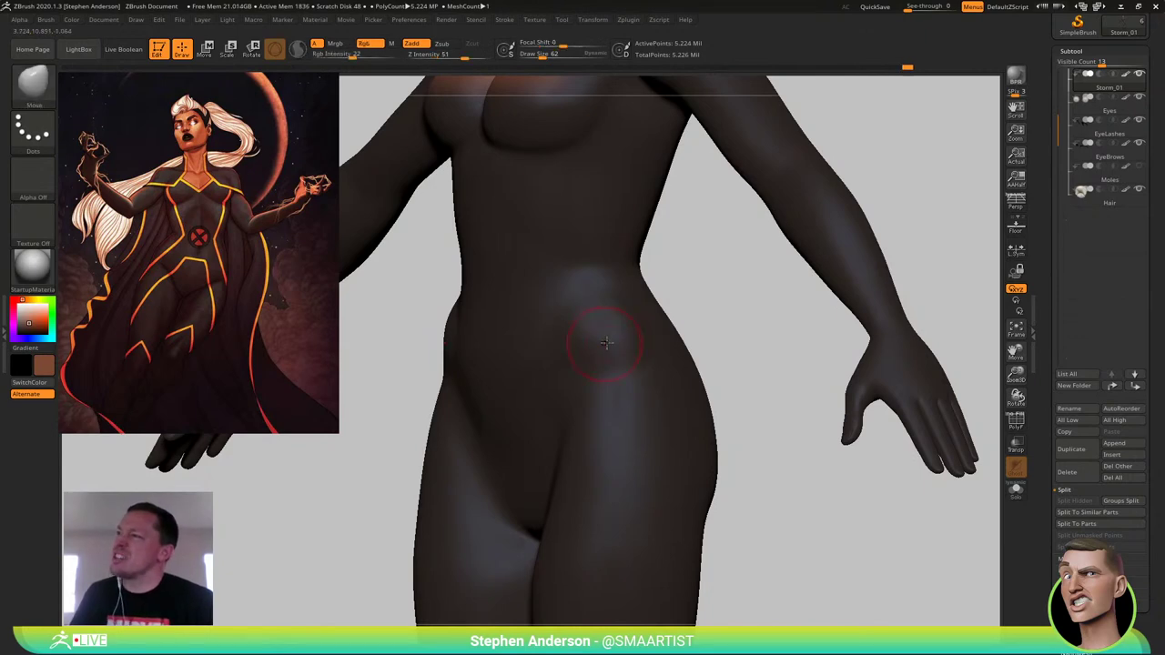
Flatten planes around the front of the hip with the TrimDynamic brush at draw size 62 and Z Intensity 43
right_click_drag(608, 341, 608, 347)
key("b")
key("t")
key("d")
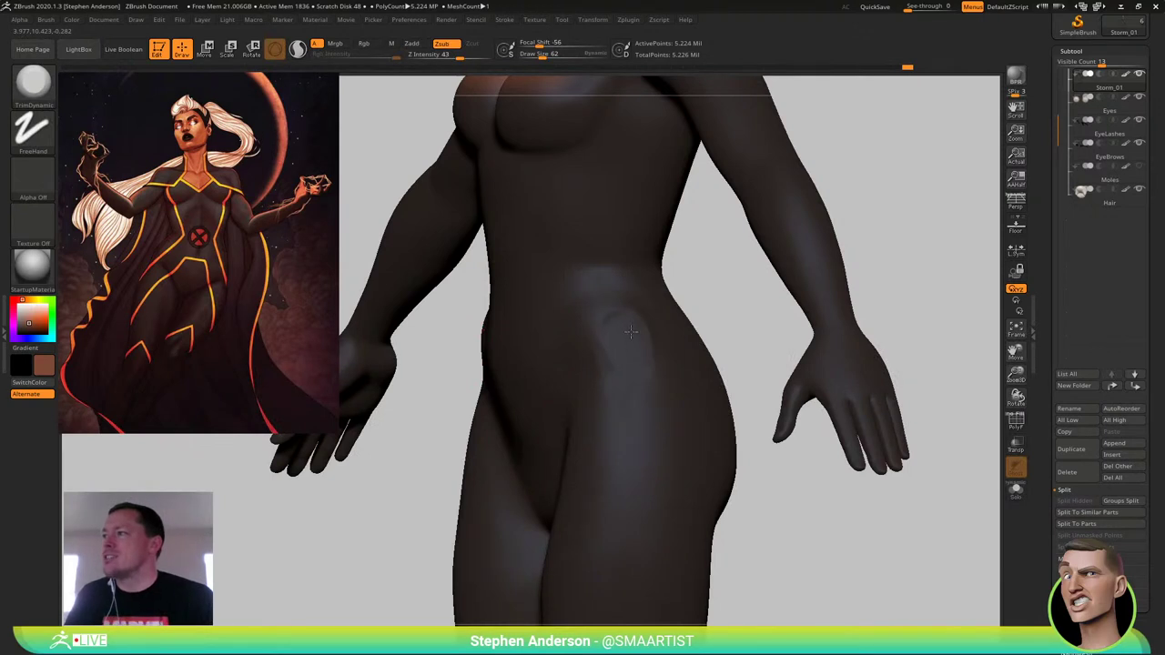
right_click_drag(646, 361, 657, 356)
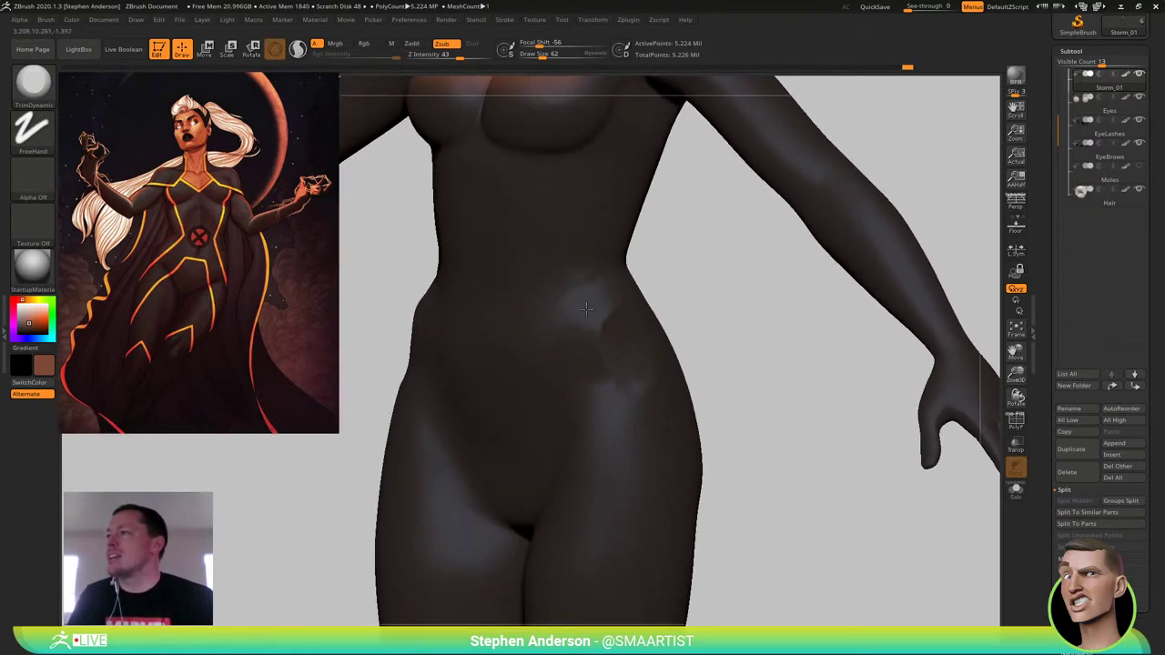
right_click_drag(637, 339, 646, 318)
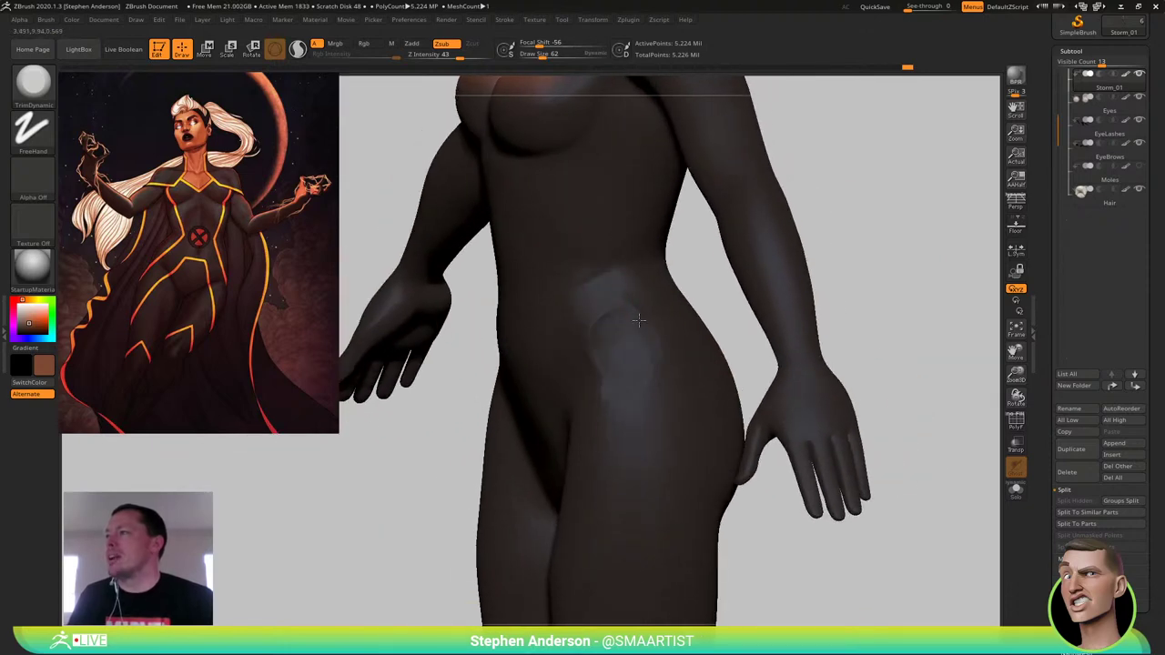
Raise the Smooth brush's Z Intensity to 100 and soften the trimmed planes on the hip
key("shift")
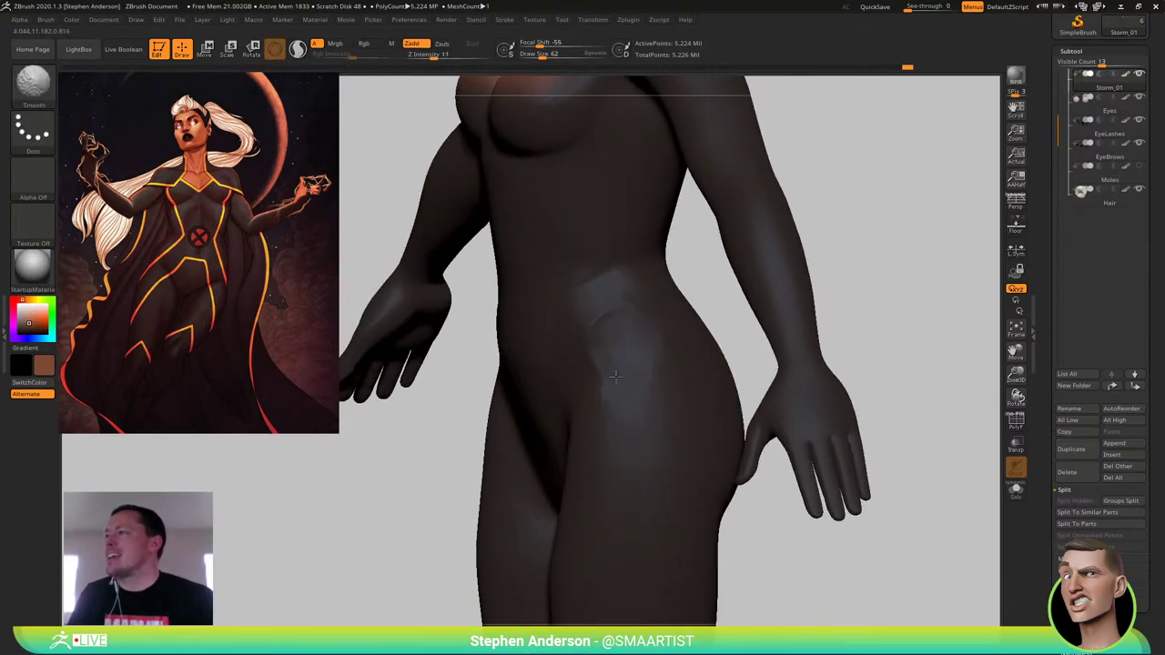
mouse_move(611, 320)
right_mouse_down("ctrl")
mouse_move(648, 426)
mouse_move(731, 432)
right_mouse_up("ctrl")
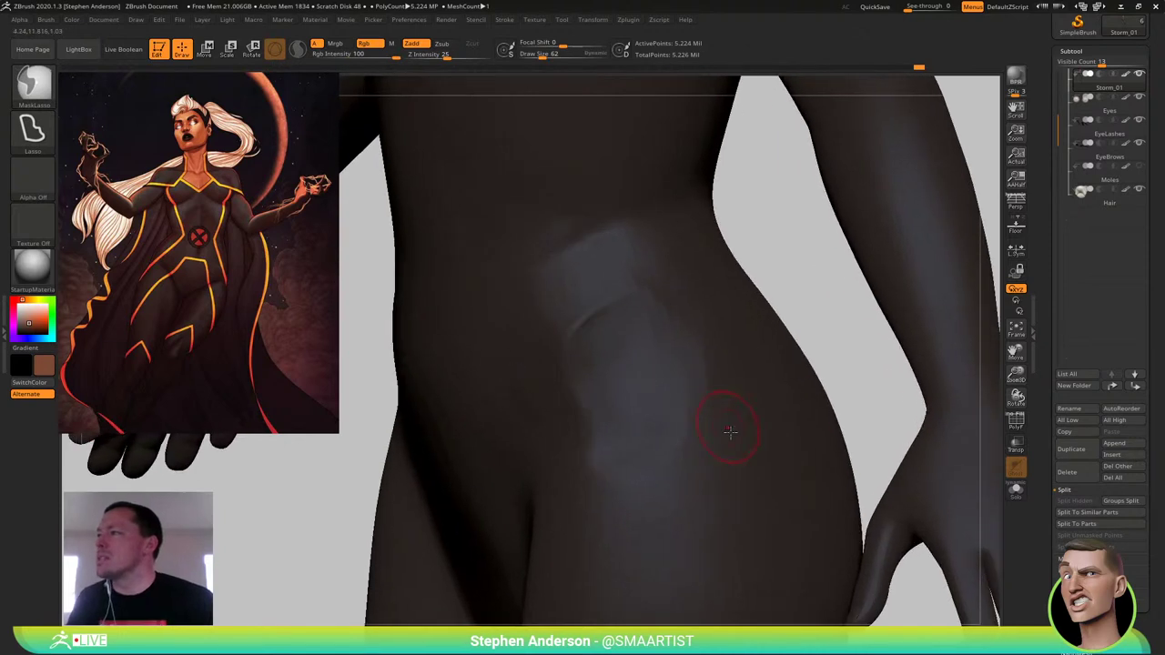
left_click_drag(436, 58, 499, 58, "shift")
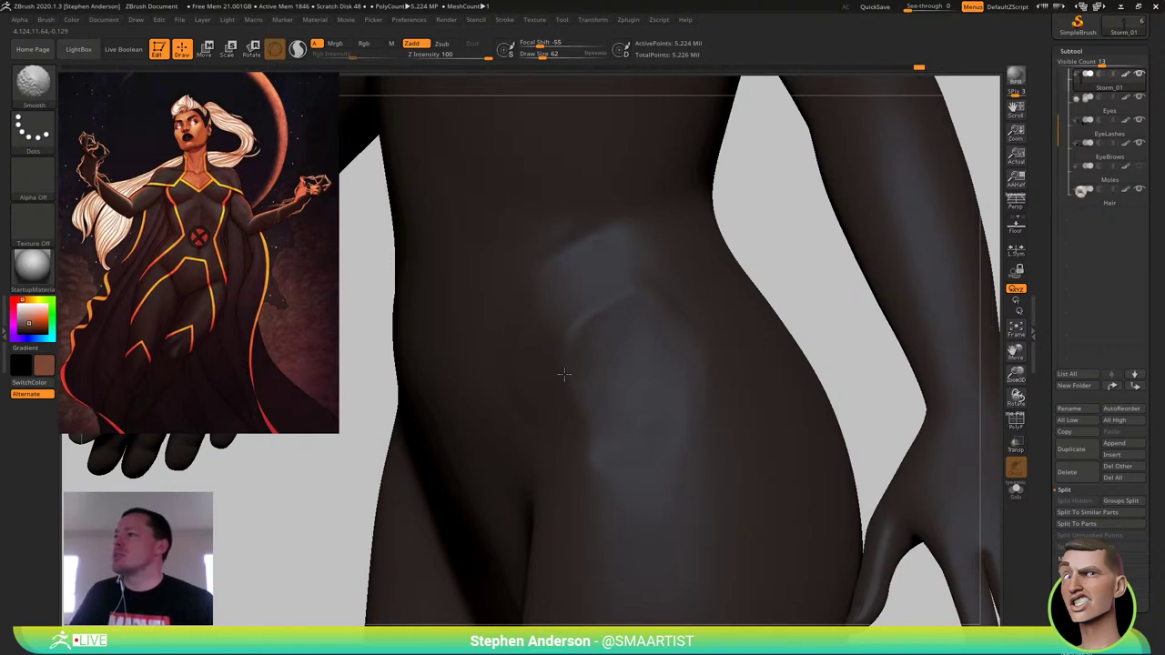
mouse_move(583, 304)
left_mouse_down("shift")
mouse_move(665, 370)
mouse_move(690, 448)
left_mouse_up("shift")
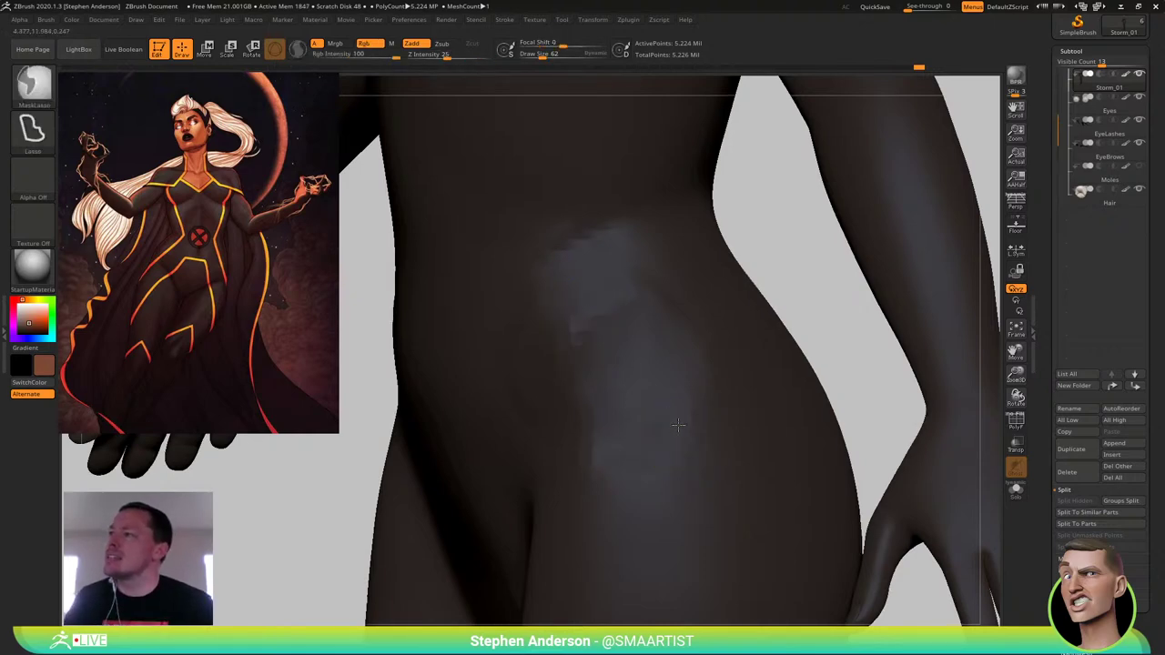
mouse_move(688, 459)
right_mouse_down("ctrl")
mouse_move(617, 416)
mouse_move(701, 403)
right_mouse_up("ctrl")
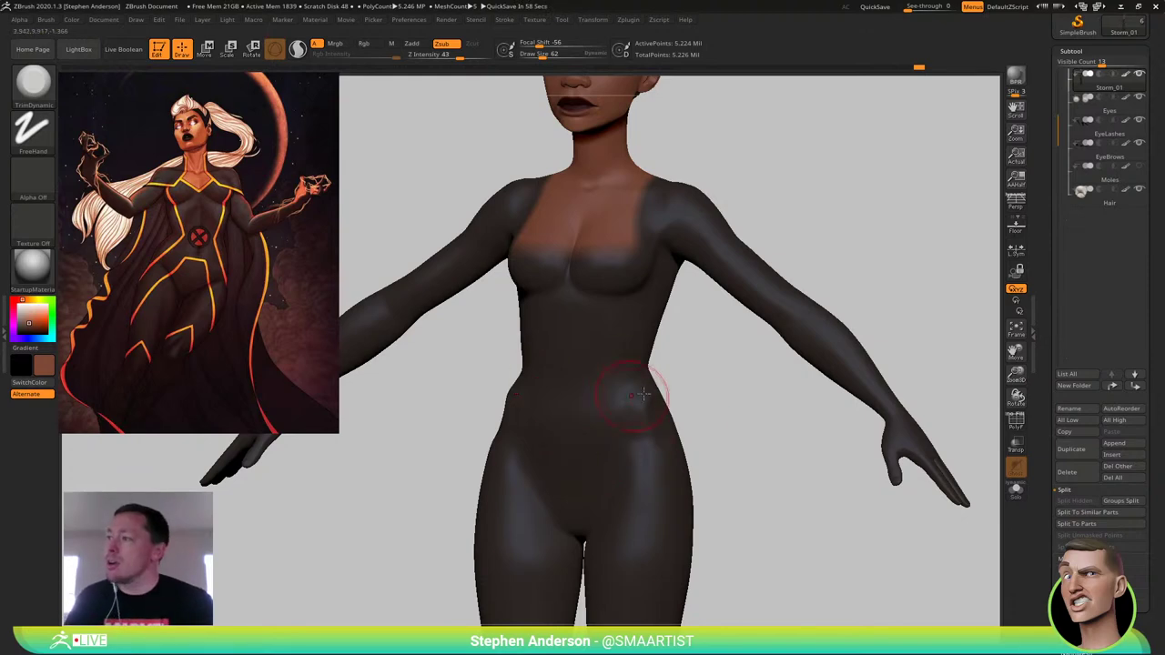
Undo the hip sculpting and the extra subdivisions, and set the body to subdivision level 1
right_click_drag(689, 401, 717, 424)
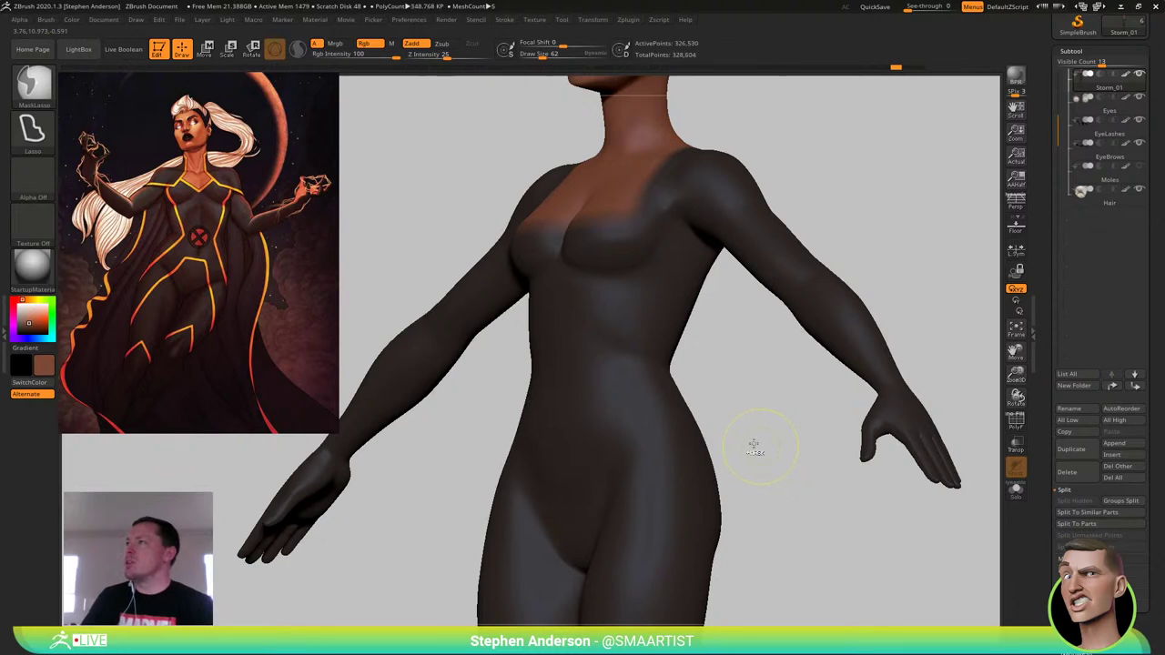
key("shift+d")
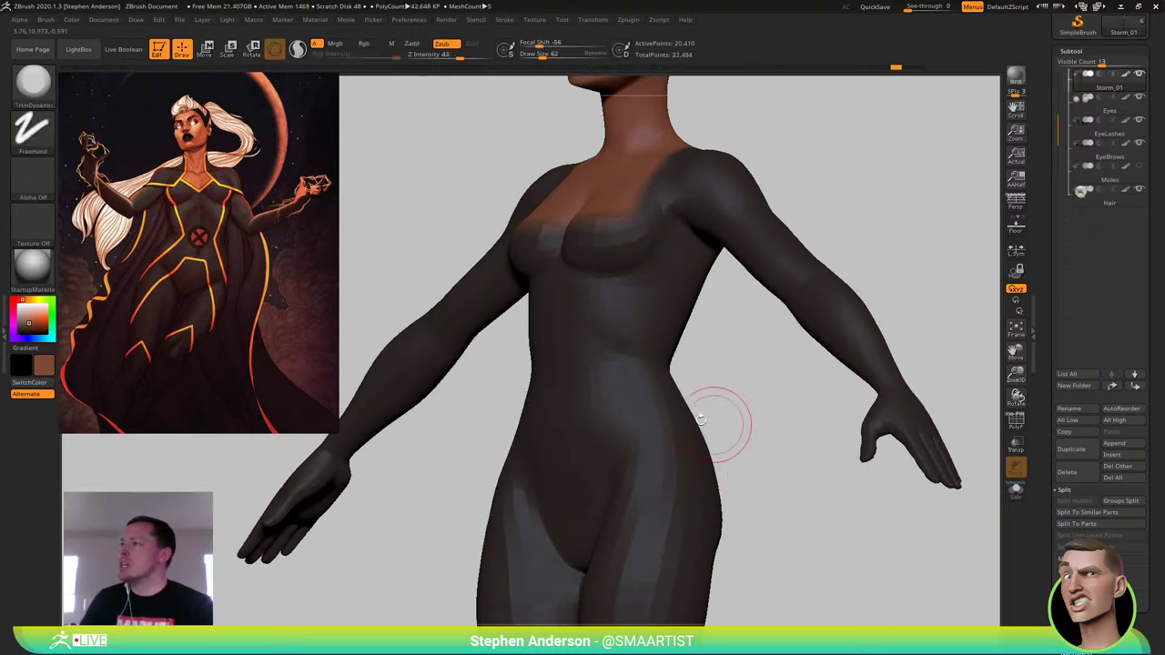
key("ctrl+shift+z")
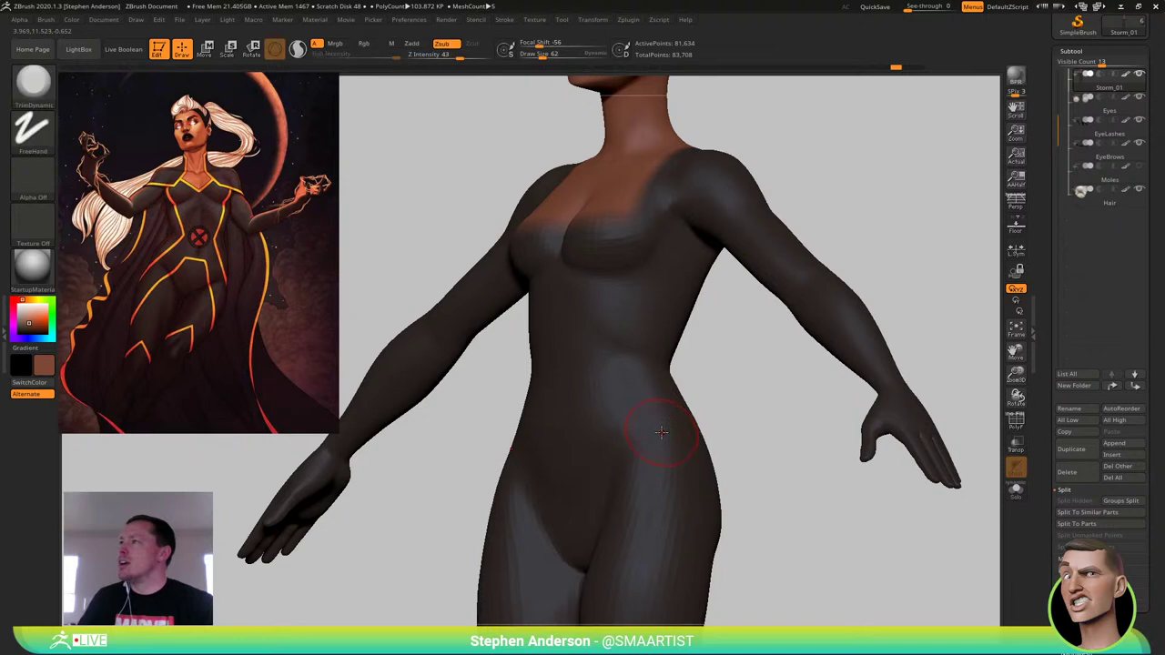
left_click(1073, 624)
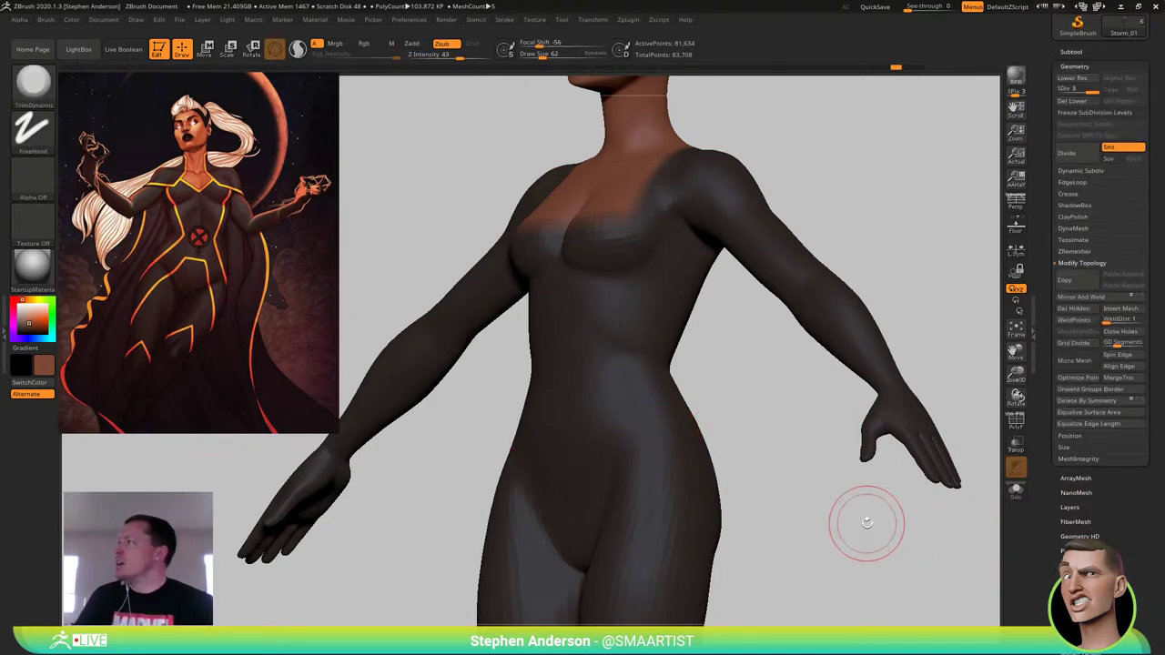
key("ctrl+z")
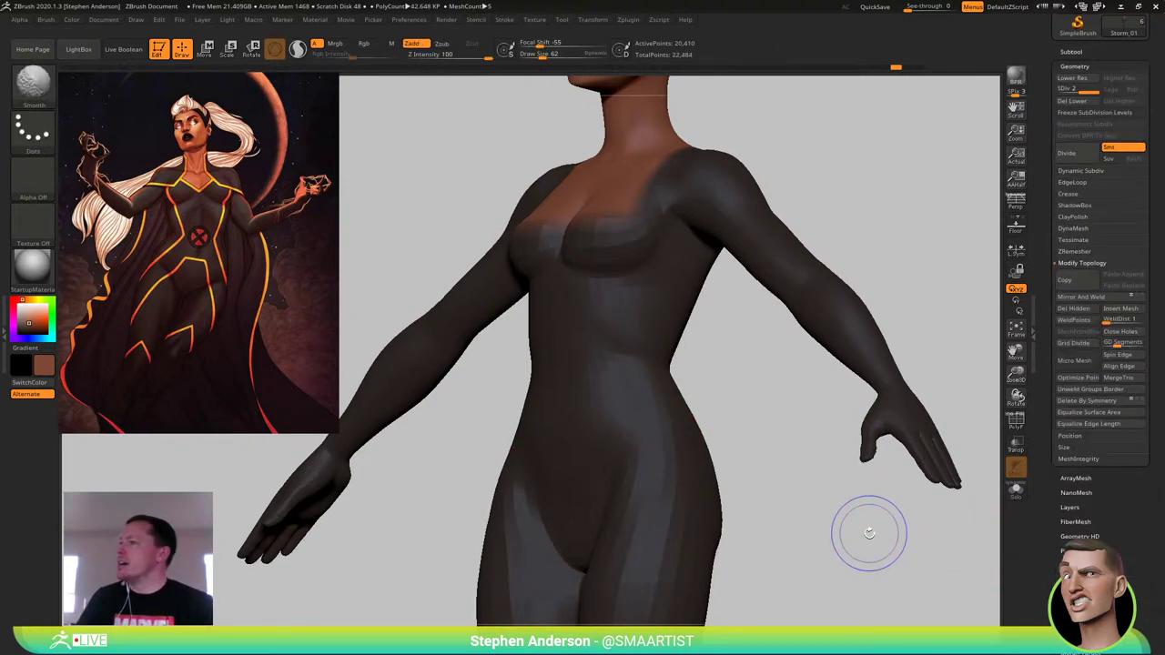
key("shift+d")
Show the polygroup wireframe on the low-resolution body with the hips in view
mouse_move(773, 511)
left_mouse_down()
mouse_move(592, 461)
mouse_move(610, 457)
left_mouse_up()
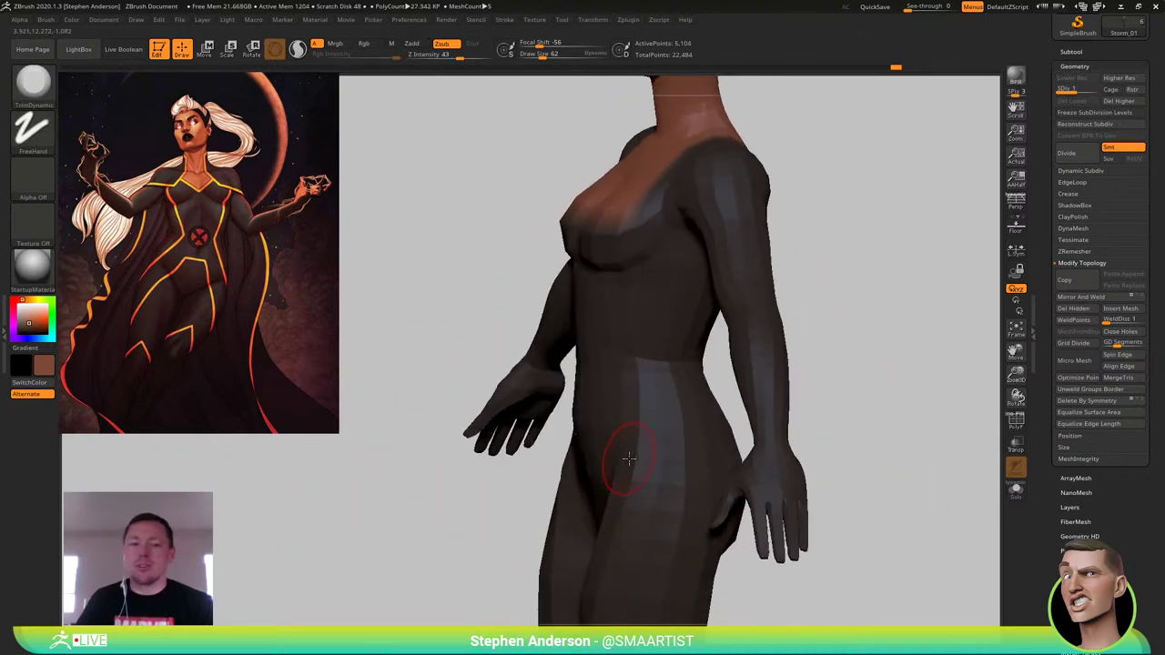
key("shift+f")
mouse_move(637, 446)
right_mouse_down()
mouse_move(646, 428)
mouse_move(634, 417)
mouse_move(643, 433)
right_mouse_up()
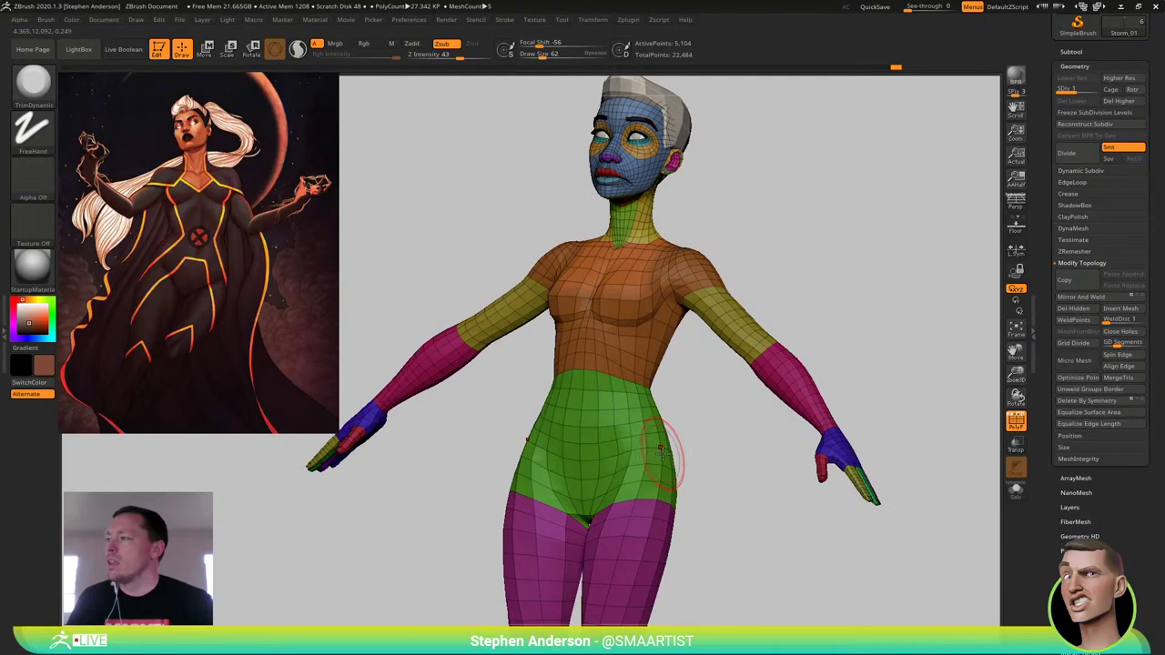
Switch to the Move brush at draw size 62 and adjust the edge flow across the belly and hip front
key("s")
left_click_drag(660, 455, 666, 454)
right_click_drag(667, 451, 619, 428)
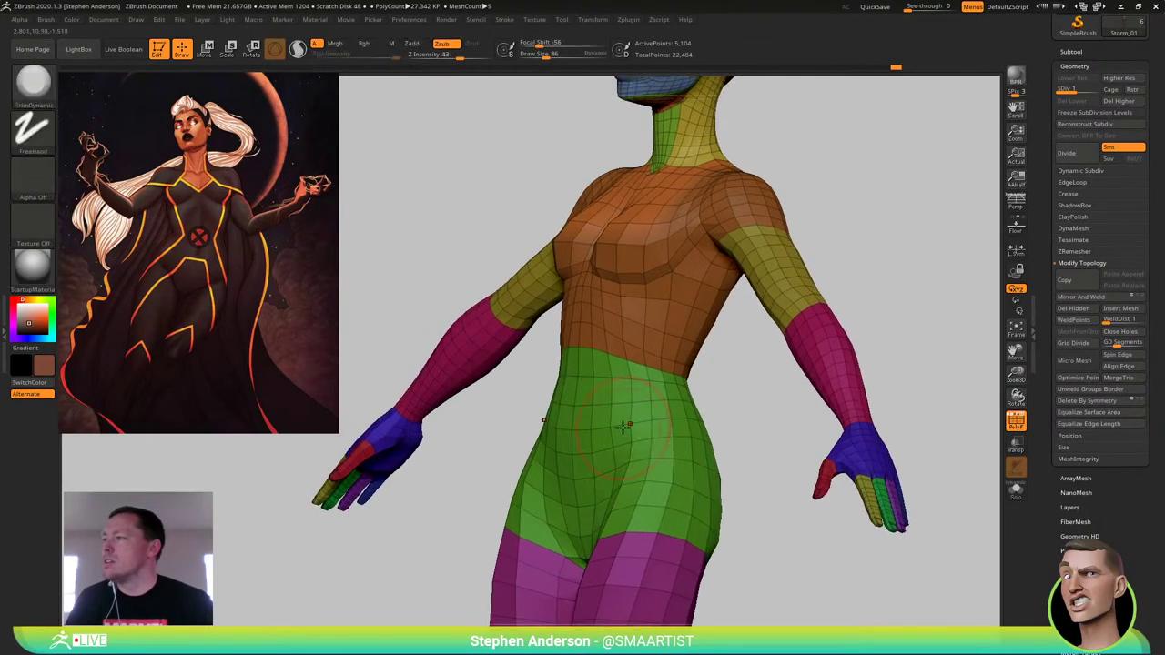
key("s")
left_click_drag(618, 426, 610, 426)
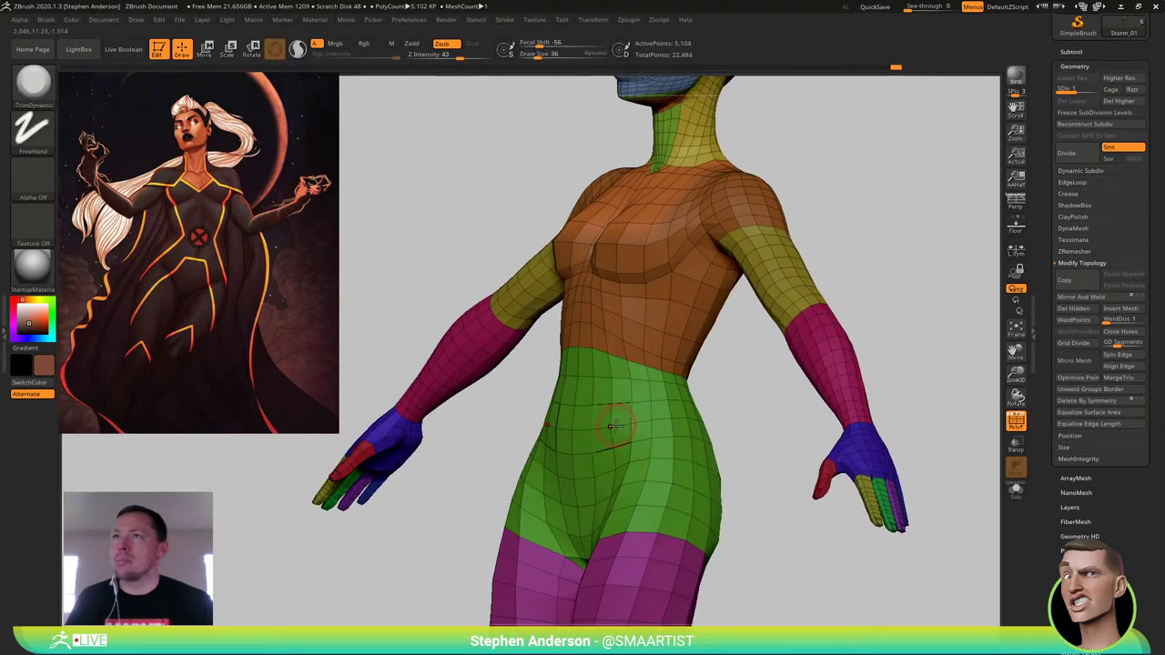
key("b")
key("m")
key("s")
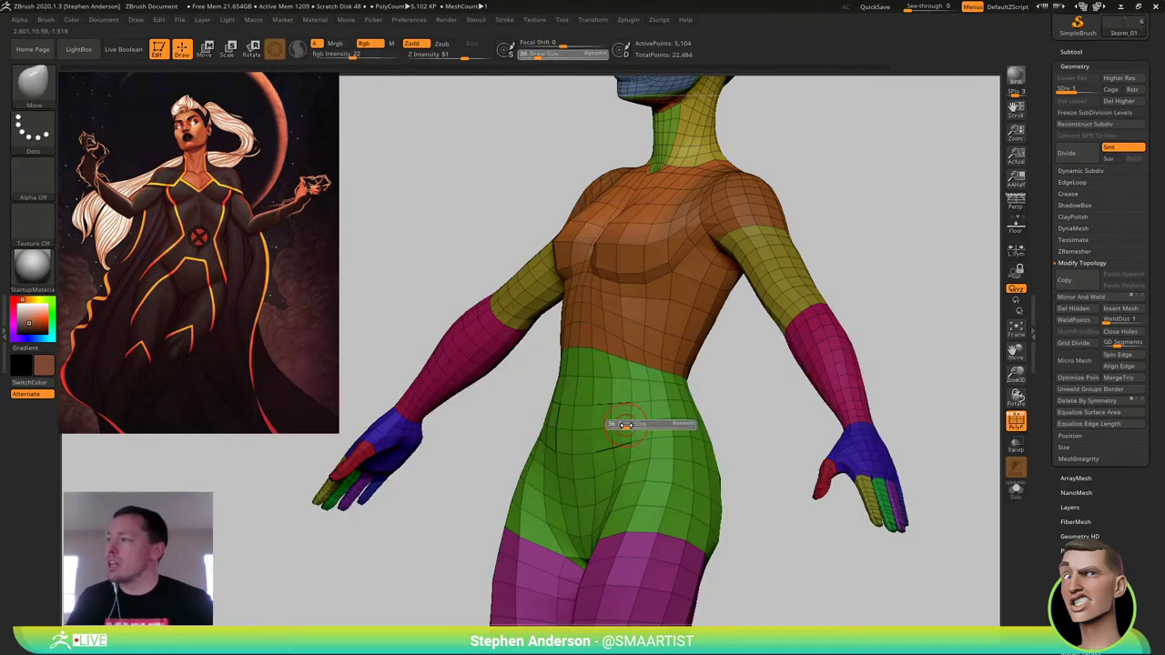
left_click(629, 424)
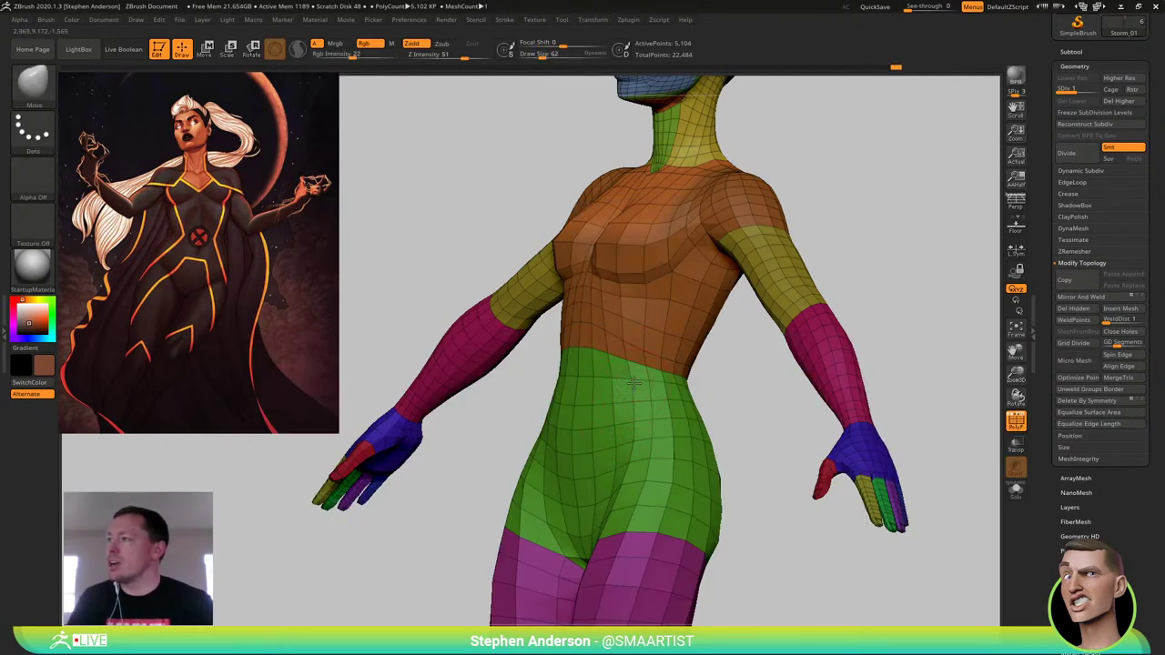
right_click_drag(634, 383, 553, 342)
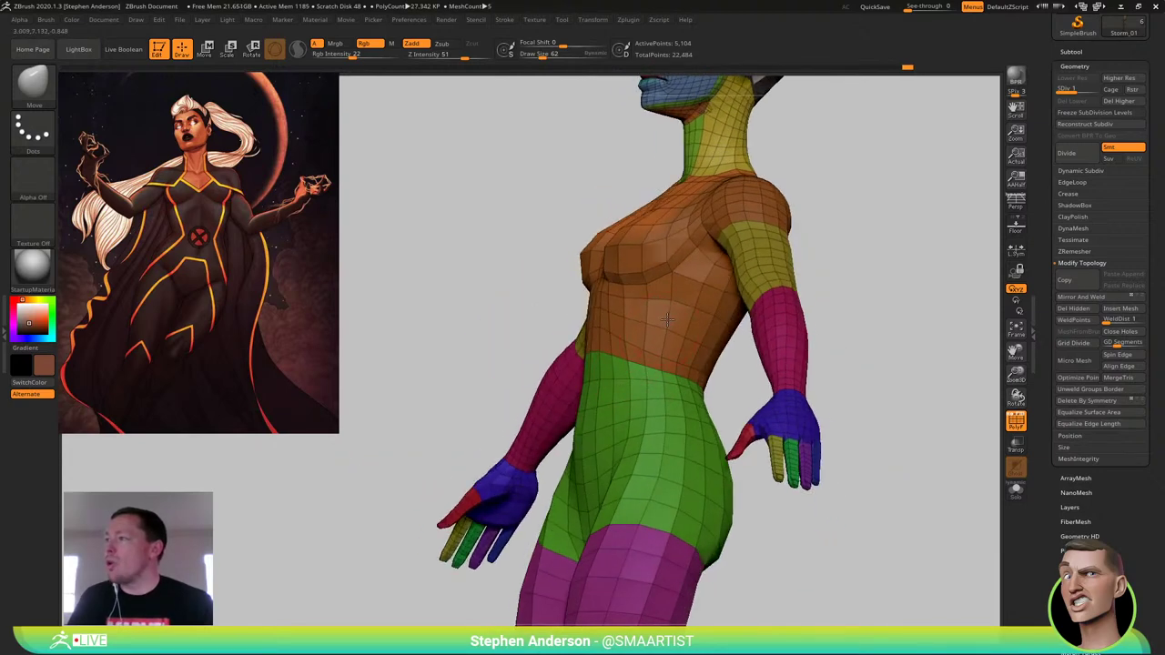
Reshape the lower ribcage and waist topology with the Move brush at draw size 86
mouse_move(703, 342)
right_mouse_down()
mouse_move(728, 350)
mouse_move(704, 343)
mouse_move(681, 313)
mouse_move(661, 320)
mouse_move(669, 304)
mouse_move(688, 331)
right_mouse_up()
key("s")
left_click_drag(691, 351, 684, 351)
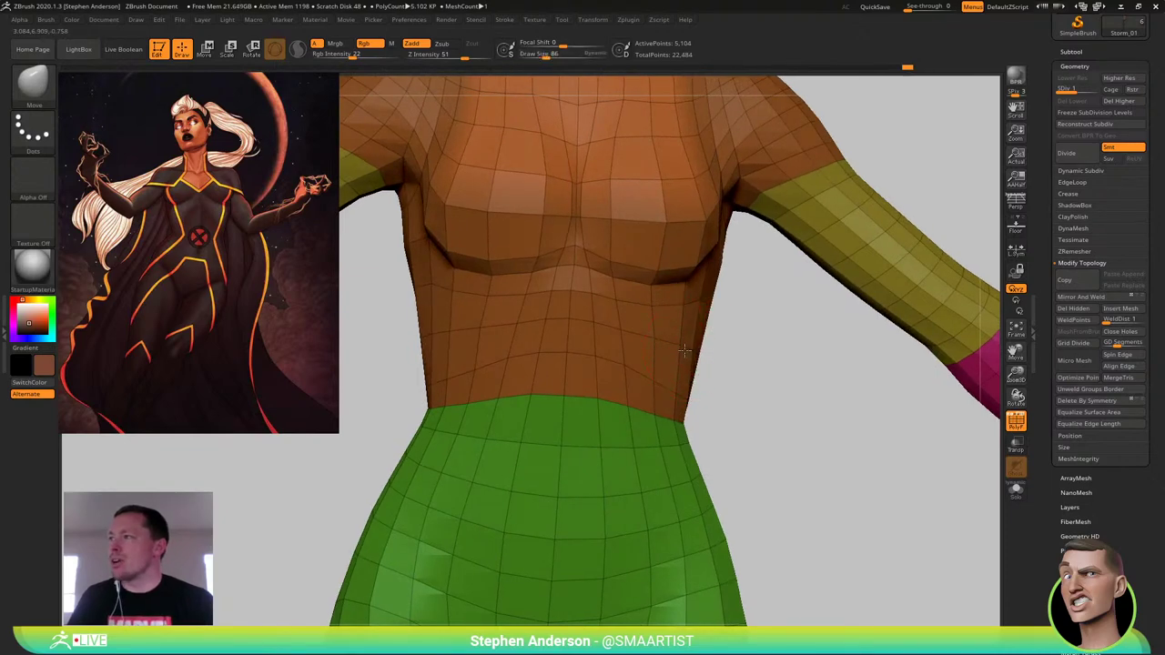
mouse_move(700, 309)
right_mouse_down()
mouse_move(677, 314)
mouse_move(688, 324)
right_mouse_up()
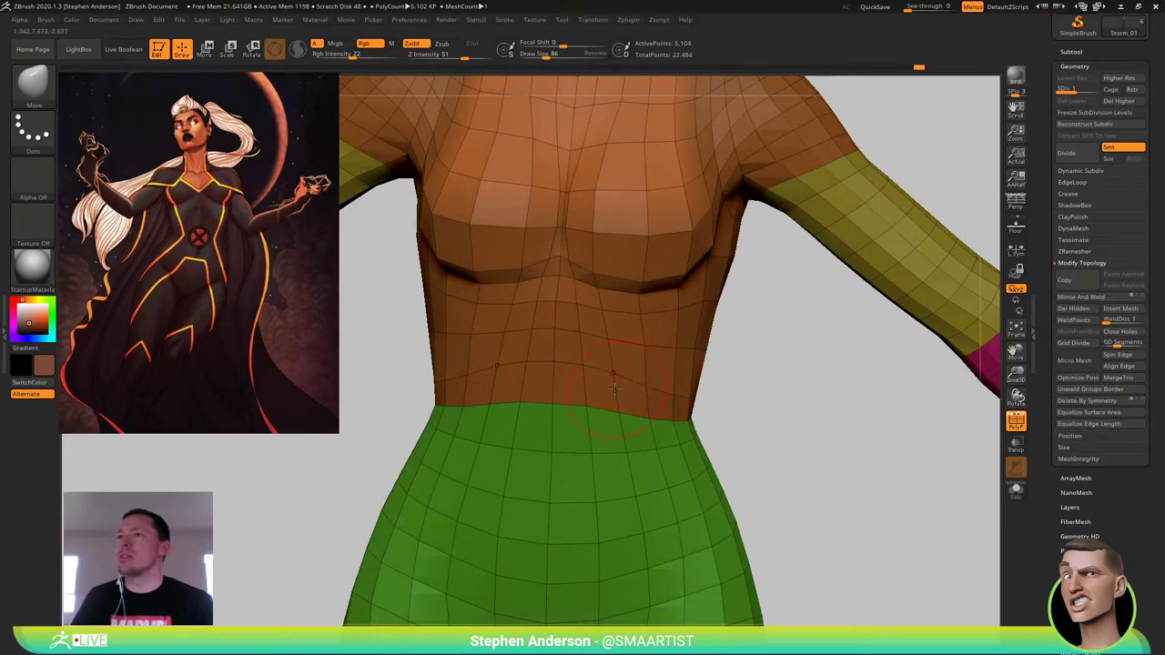
mouse_move(614, 388)
right_mouse_down()
mouse_move(647, 367)
mouse_move(599, 353)
mouse_move(583, 325)
right_mouse_up()
left_click_drag(588, 321, 593, 323)
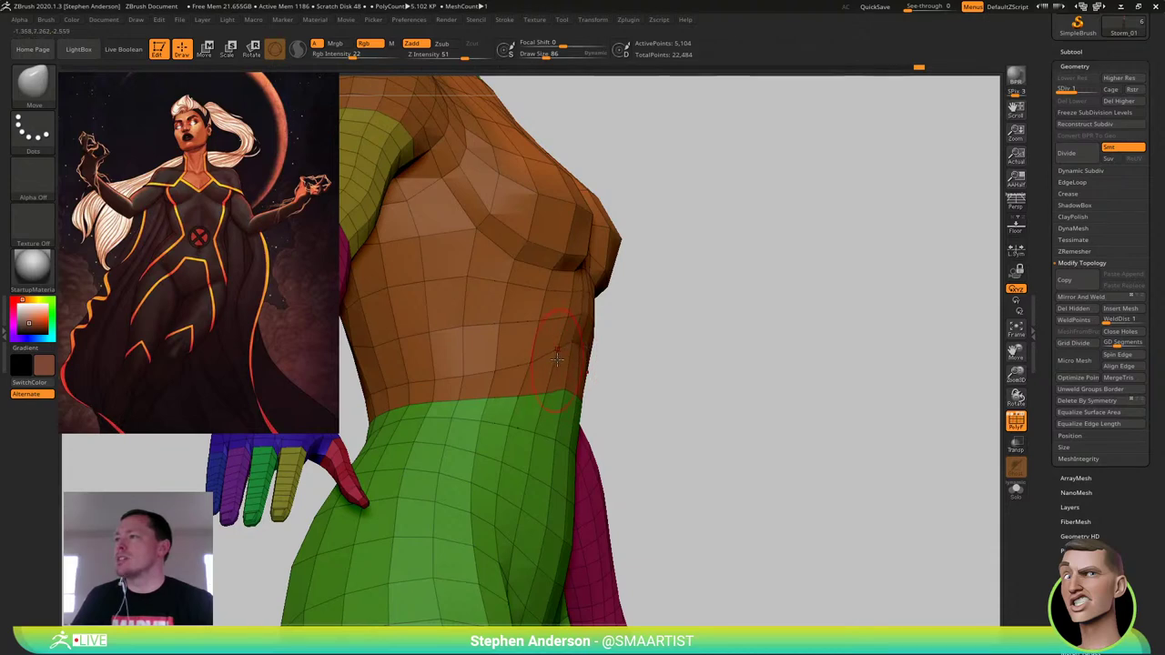
left_click_drag(557, 359, 552, 358)
Hide the polygroup wireframe and refine the waist and upper hip silhouette with the Move brush at draw size 48
mouse_move(637, 359)
right_mouse_down()
mouse_move(560, 380)
mouse_move(554, 346)
mouse_move(632, 353)
mouse_move(608, 359)
mouse_move(603, 391)
mouse_move(623, 397)
right_mouse_up()
key("shift+f")
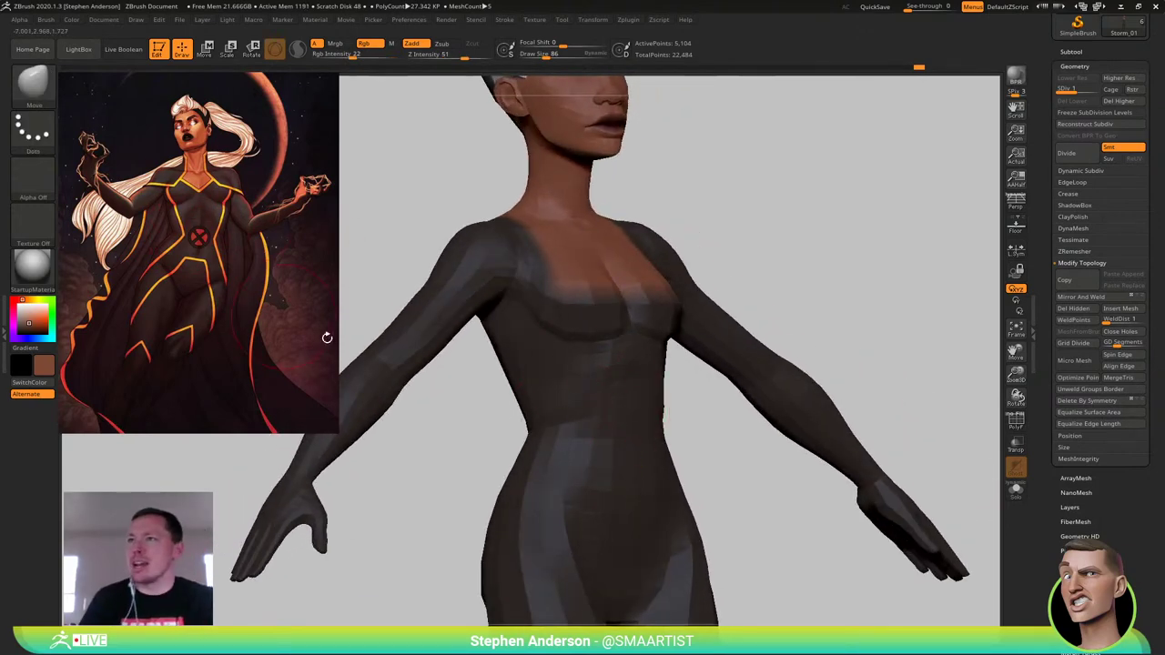
mouse_move(611, 472)
right_mouse_down()
mouse_move(627, 476)
mouse_move(616, 476)
right_mouse_up()
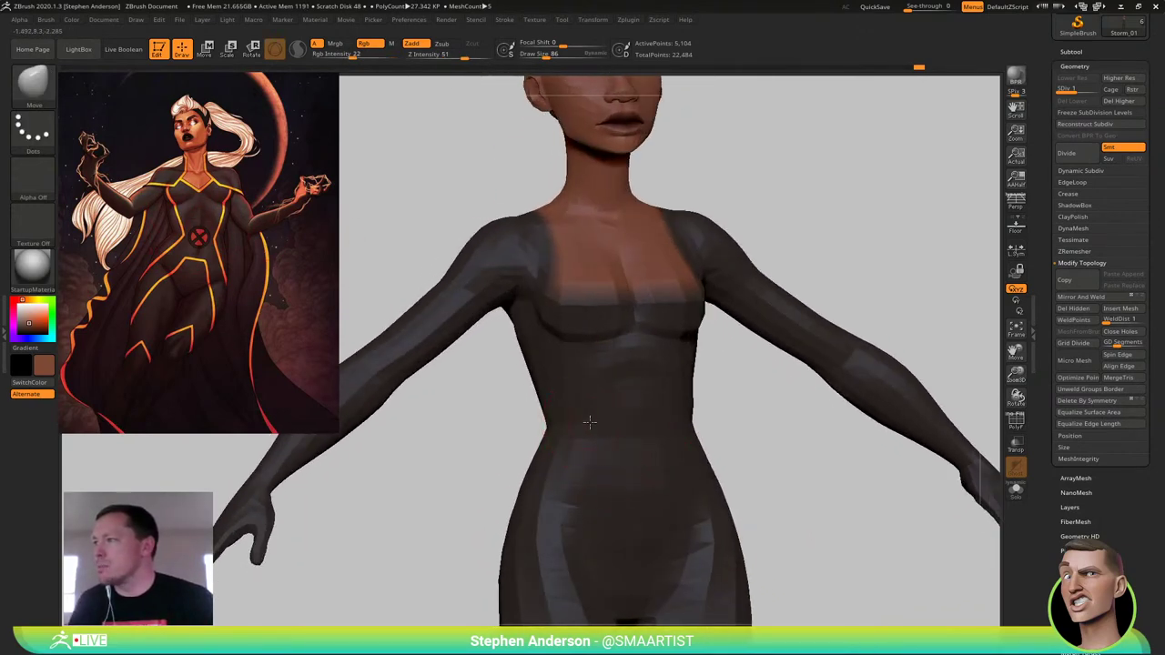
right_click_drag(595, 430, 619, 447)
key("s")
left_click_drag(609, 445, 601, 444)
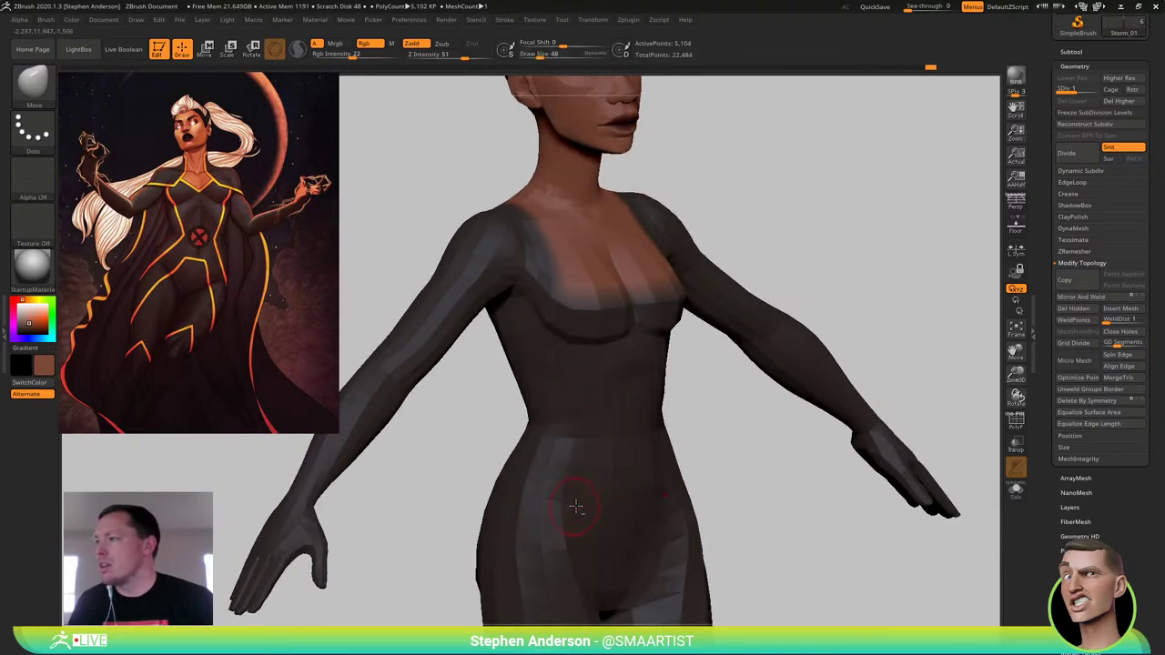
right_click_drag(578, 468, 552, 462)
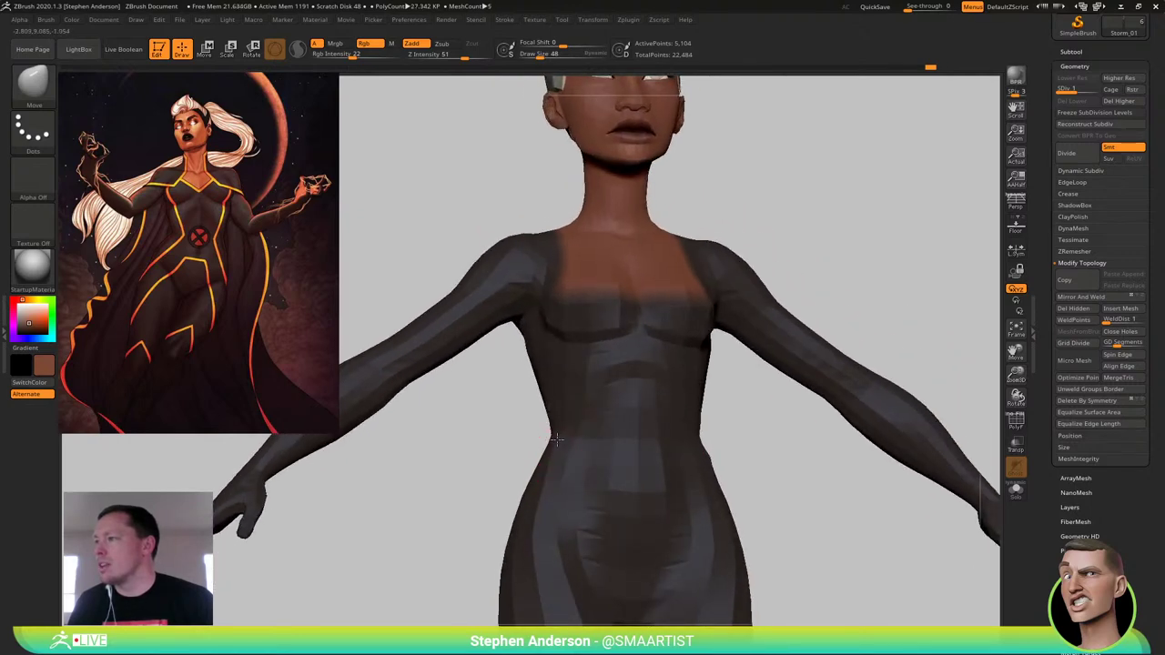
right_click_drag(566, 451, 560, 479)
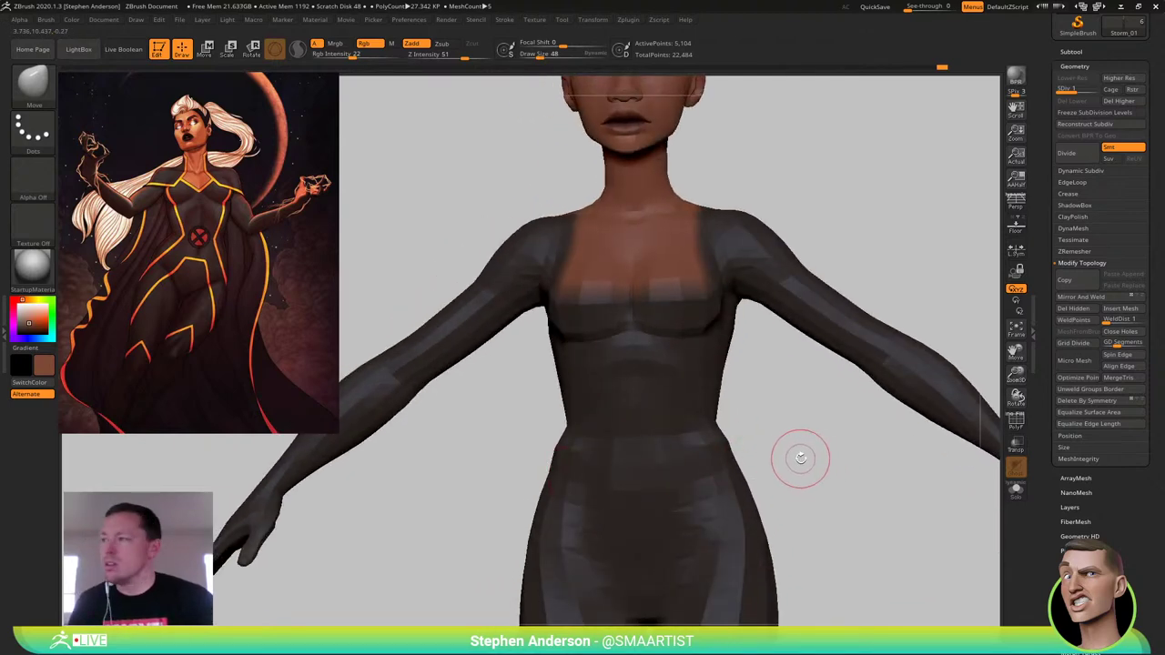
Raise the body to subdivision level 2 and smooth the waist just above the hip
key("d")
key("shift+f")
key("shift+f")
right_click_drag(828, 517, 700, 492, "ctrl")
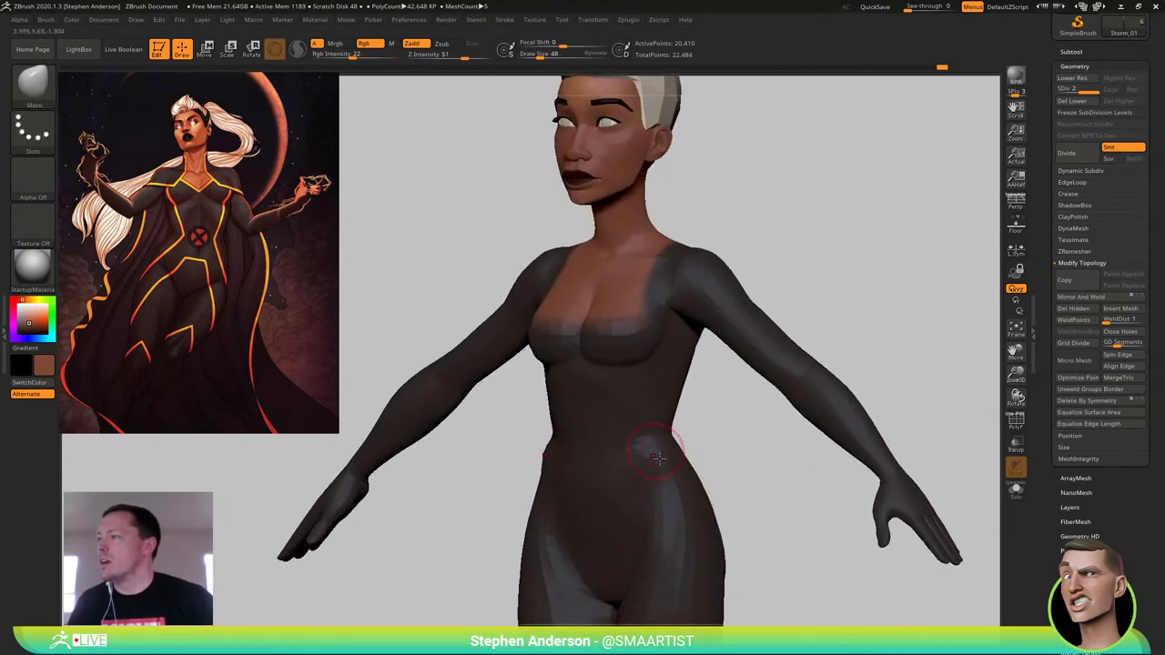
right_click_drag(658, 457, 657, 467)
left_click_drag(659, 457, 659, 441, "shift")
mouse_move(698, 473)
right_mouse_down()
mouse_move(687, 426)
mouse_move(648, 437)
right_mouse_up()
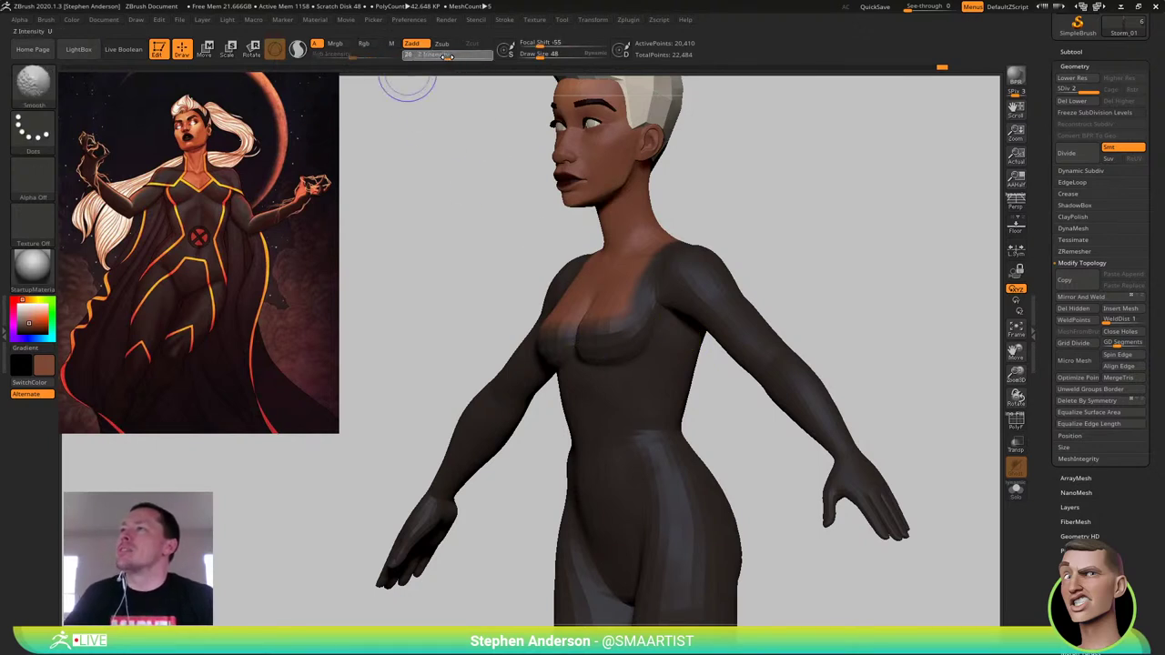
Lower the Smooth brush's Z Intensity to 12 and soften the transition from waist to hip around the side
left_click_drag(446, 56, 444, 56, "shift")
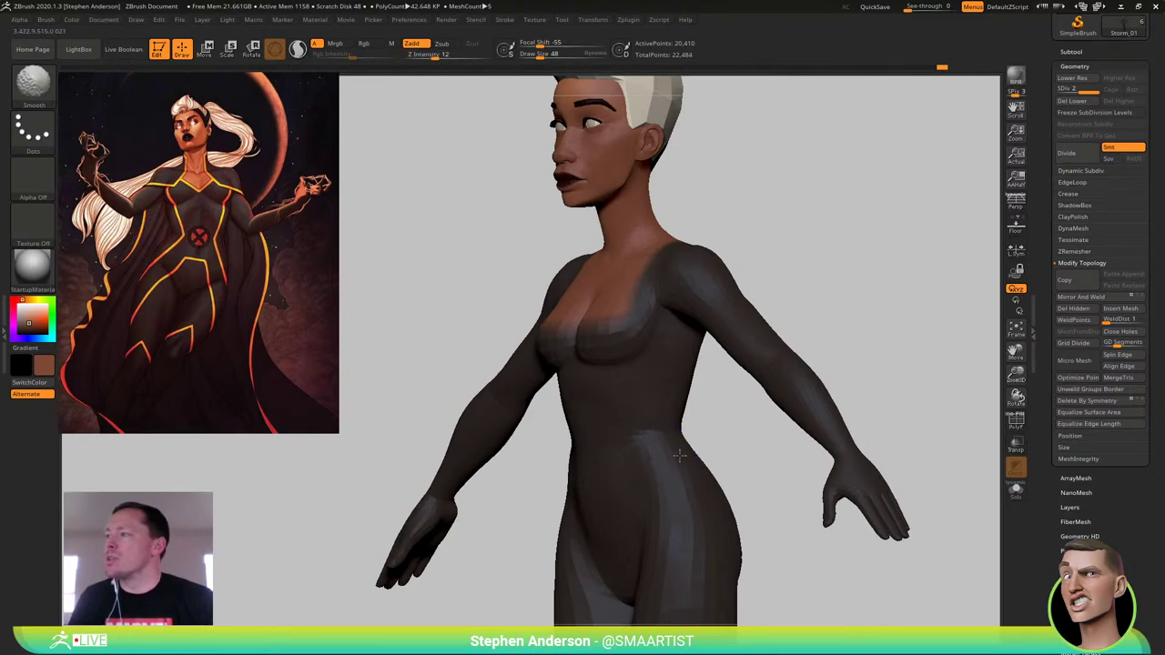
right_click_drag(680, 455, 663, 447)
left_click_drag(674, 427, 699, 424, "shift")
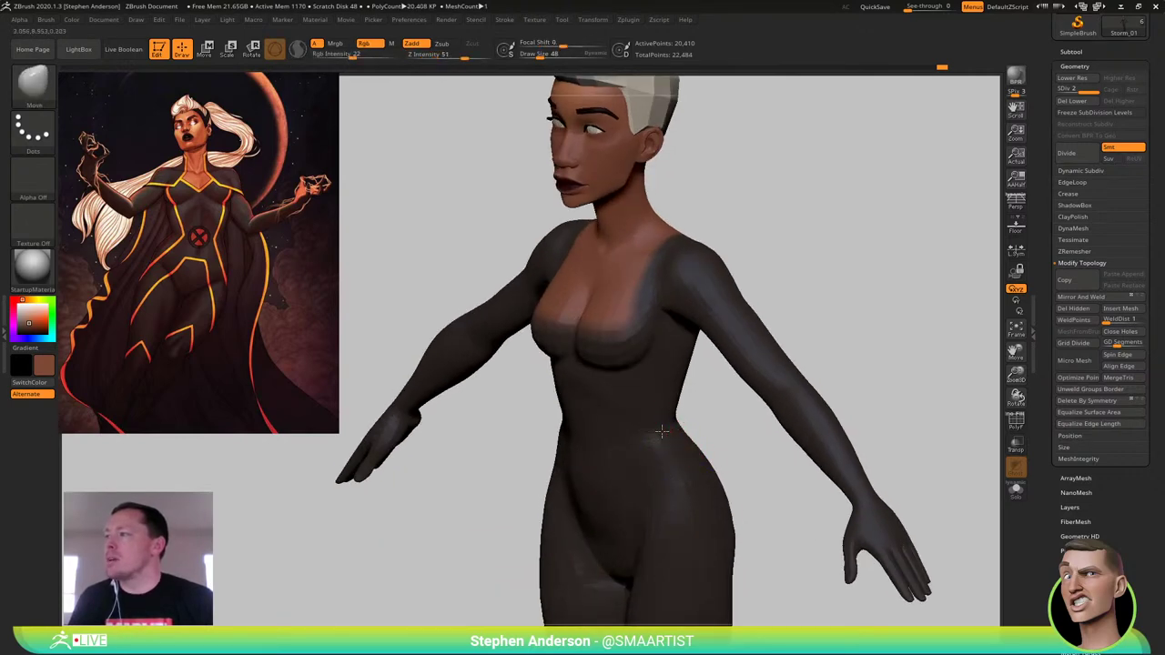
right_click_drag(728, 425, 650, 431)
left_click_drag(684, 420, 719, 408, "shift")
mouse_move(712, 409)
right_mouse_down()
mouse_move(669, 400)
mouse_move(712, 403)
mouse_move(697, 417)
mouse_move(722, 406)
mouse_move(746, 428)
right_mouse_up()
Build up the lower back above the buttocks with the ClayBuildup brush at draw size 73 and smooth the strokes
key("b")
key("c")
key("b")
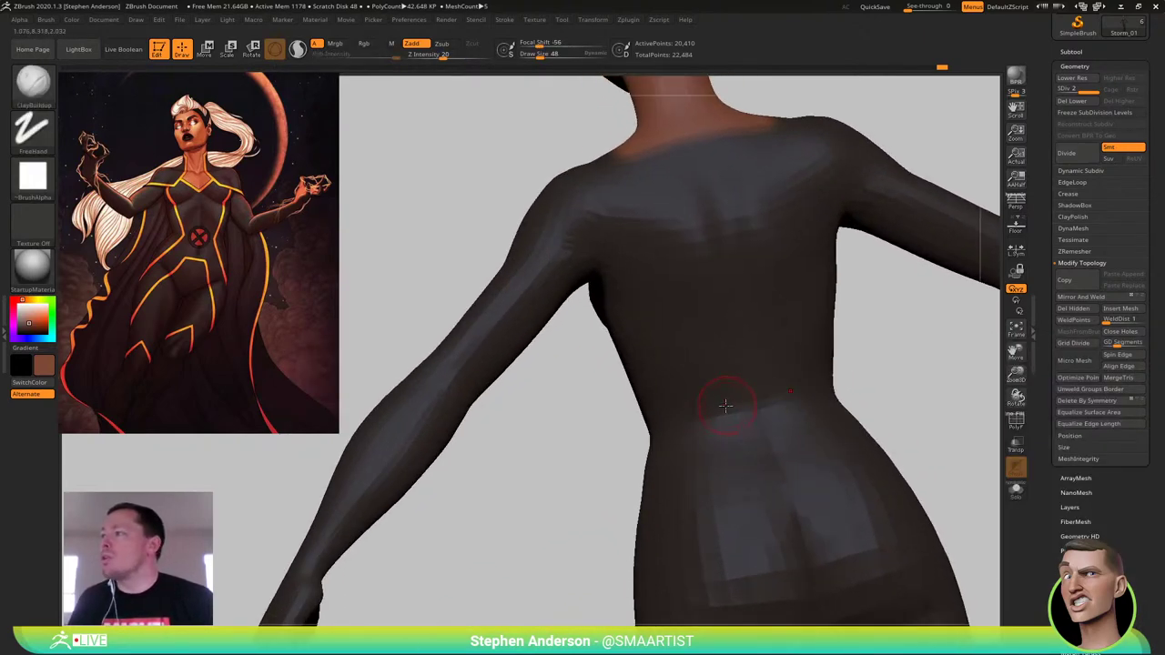
key("s")
left_click_drag(714, 408, 719, 407)
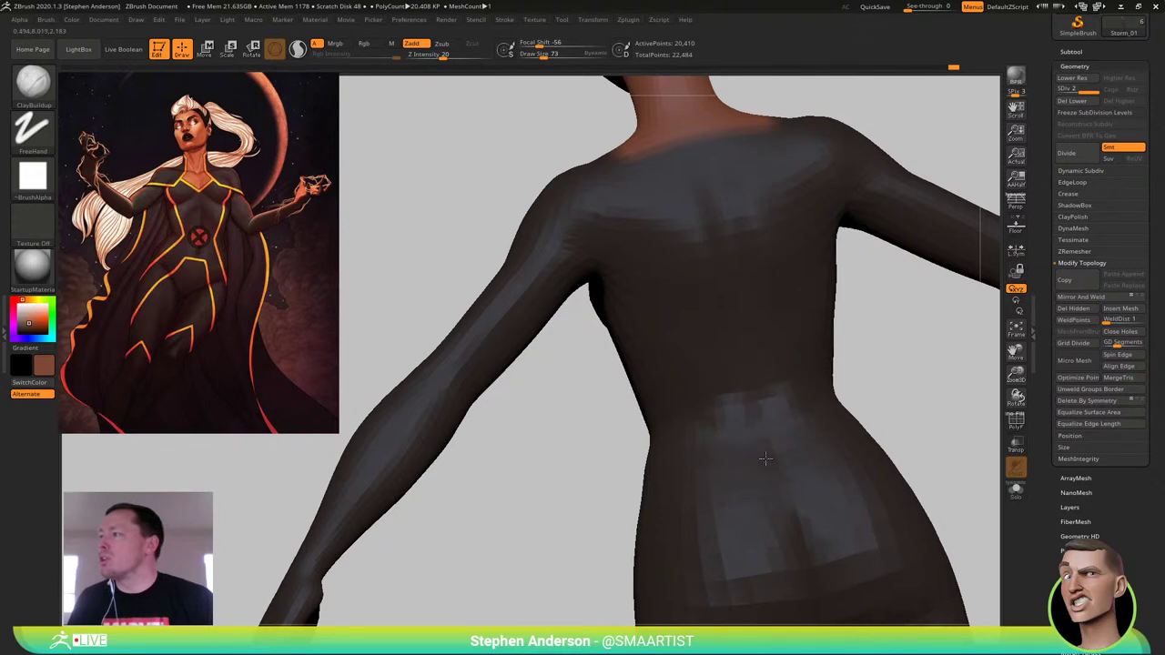
key("shift")
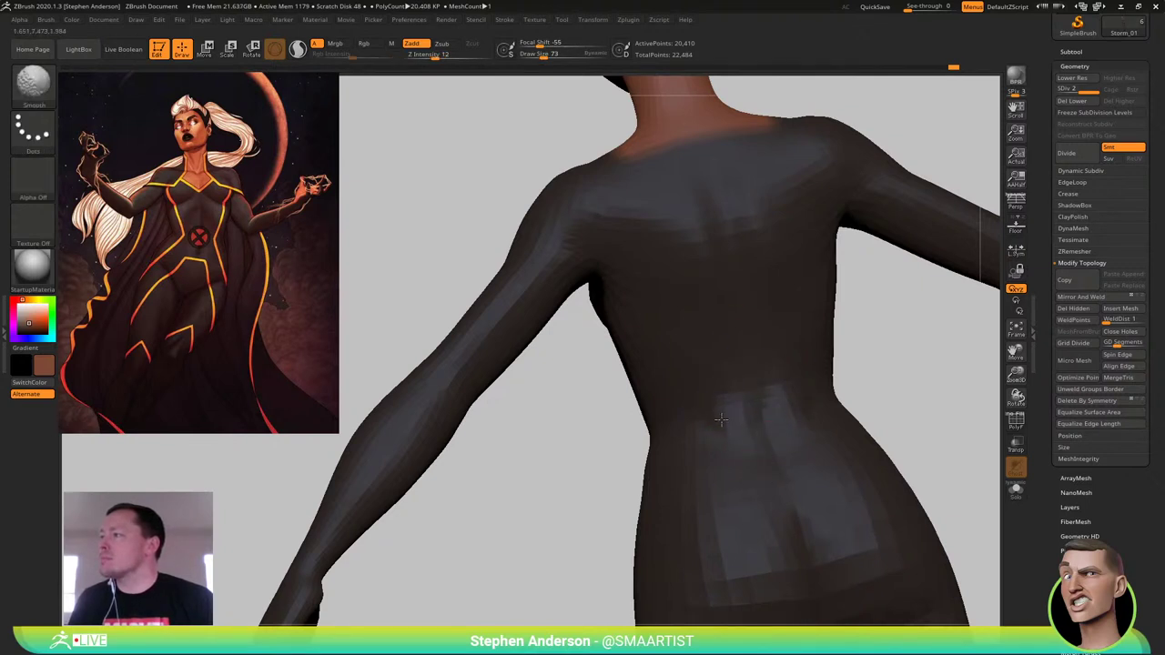
mouse_move(735, 428)
right_mouse_down()
mouse_move(719, 452)
mouse_move(736, 447)
mouse_move(739, 418)
right_mouse_up()
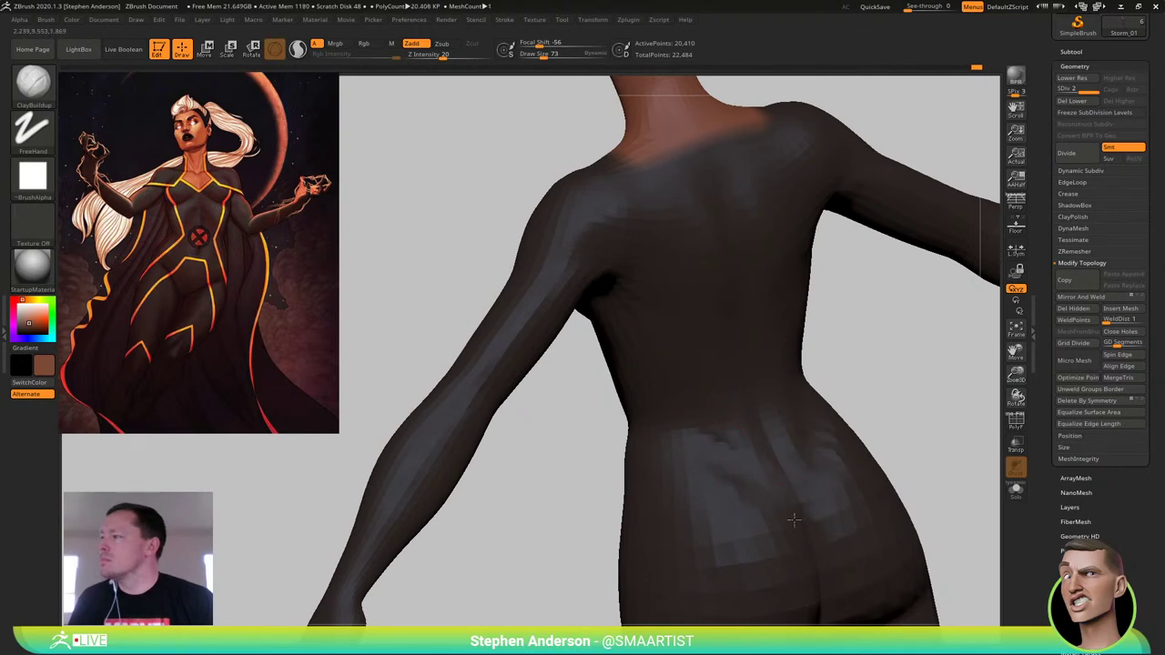
left_click_drag(714, 452, 752, 503, "shift")
right_click_drag(752, 503, 727, 392, "ctrl")
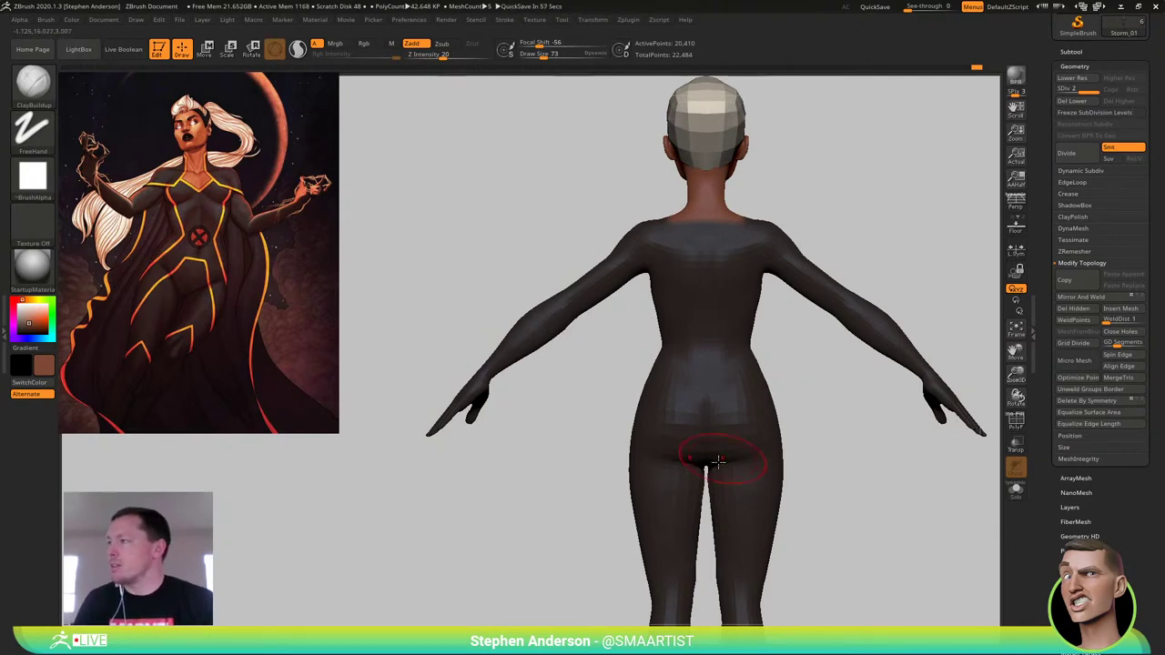
Drop to subdivision level 1 and reshape the fold under the buttocks and the outer hips with the Move brush
right_click_drag(715, 424, 739, 470, "ctrl")
key("b")
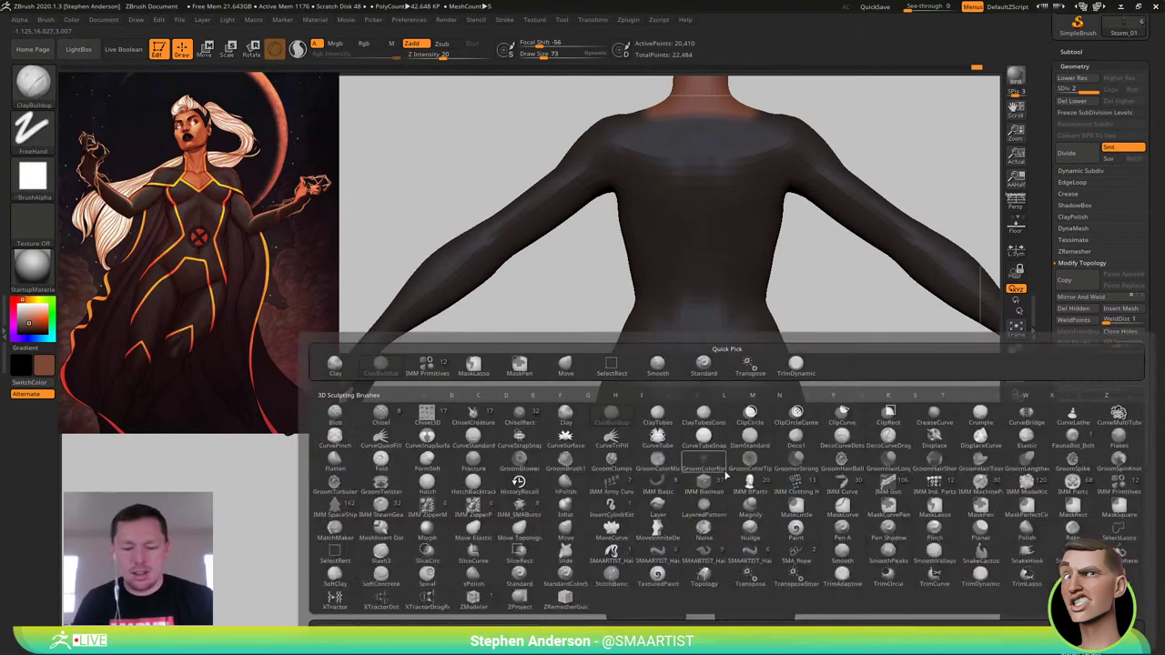
key("m")
key("v")
key("shift+d")
key("s")
left_click_drag(702, 471, 713, 470)
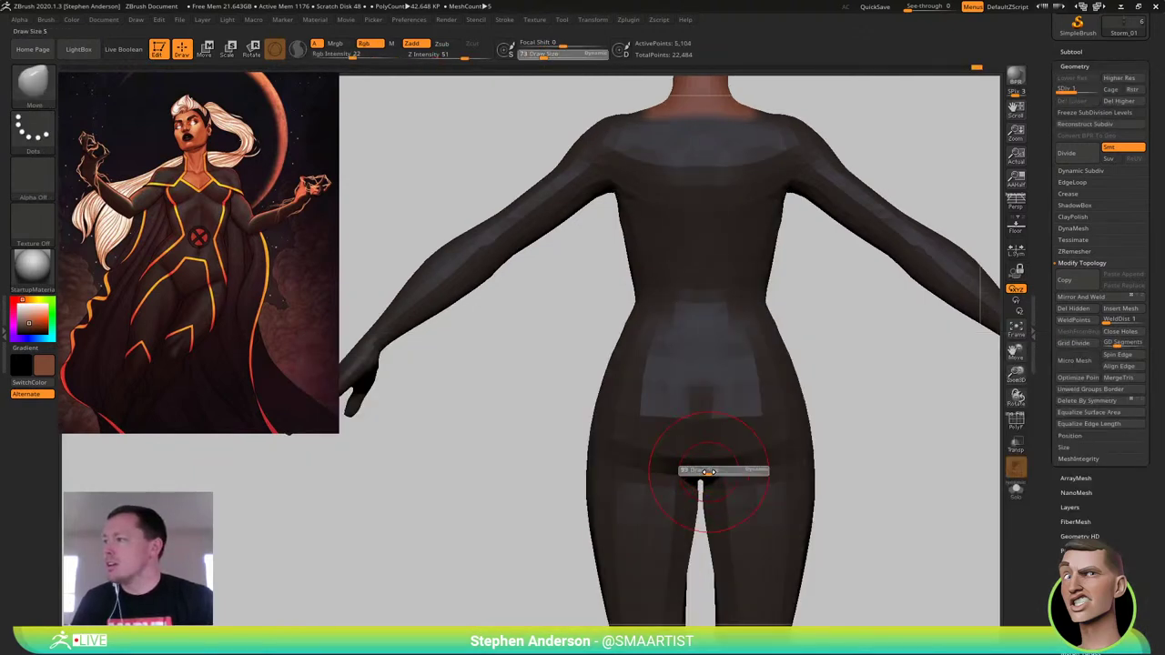
left_click_drag(811, 452, 792, 453)
key("s")
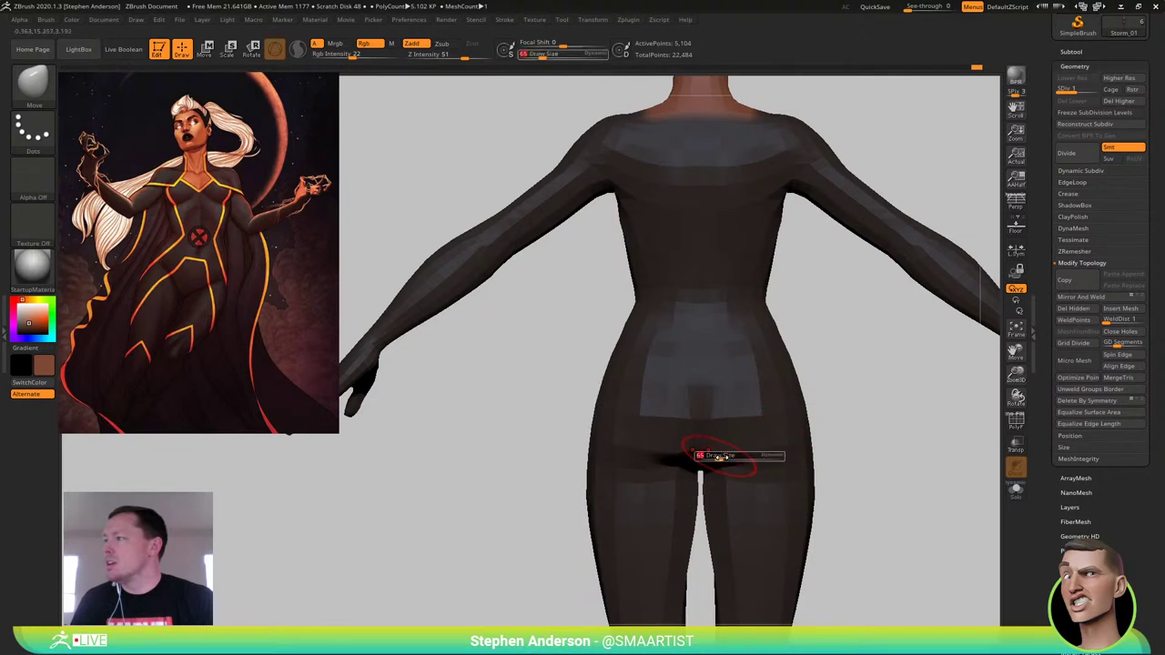
mouse_move(719, 457)
left_mouse_down()
mouse_move(728, 456)
mouse_move(668, 458)
left_mouse_up()
key("s")
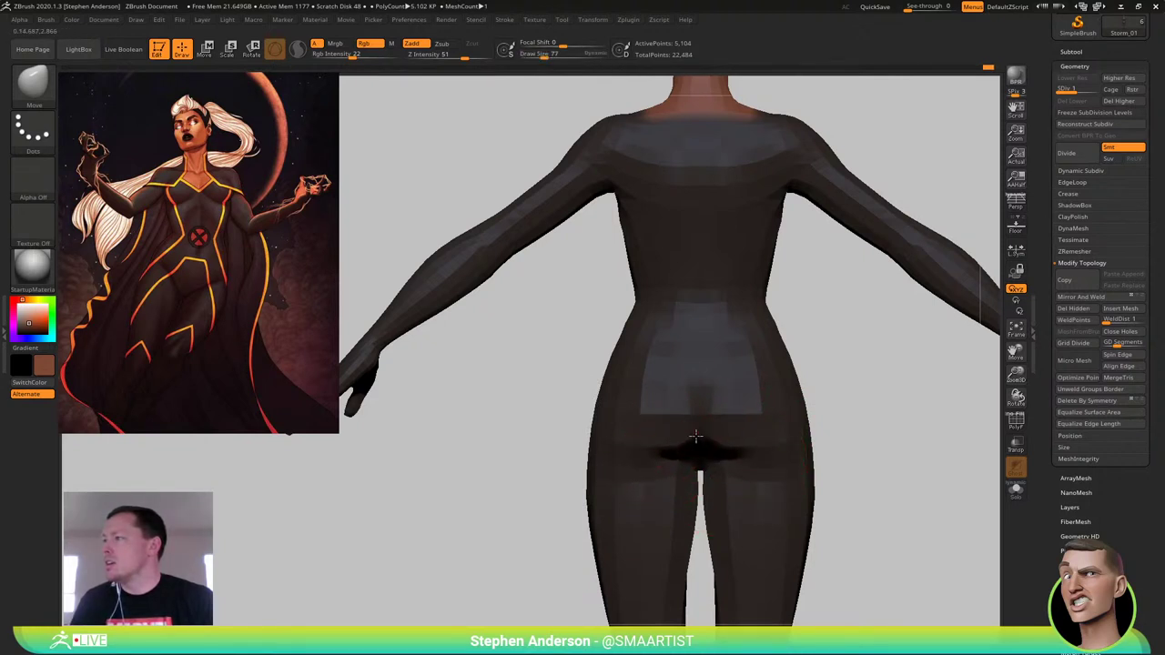
mouse_move(685, 446)
right_mouse_down()
mouse_move(732, 446)
mouse_move(677, 448)
right_mouse_up()
Return the body to subdivision level 2 and adjust the back of the waist and hips with the Move brush
key("d")
mouse_move(846, 461)
right_mouse_down()
mouse_move(715, 451)
mouse_move(740, 449)
mouse_move(738, 392)
right_mouse_up()
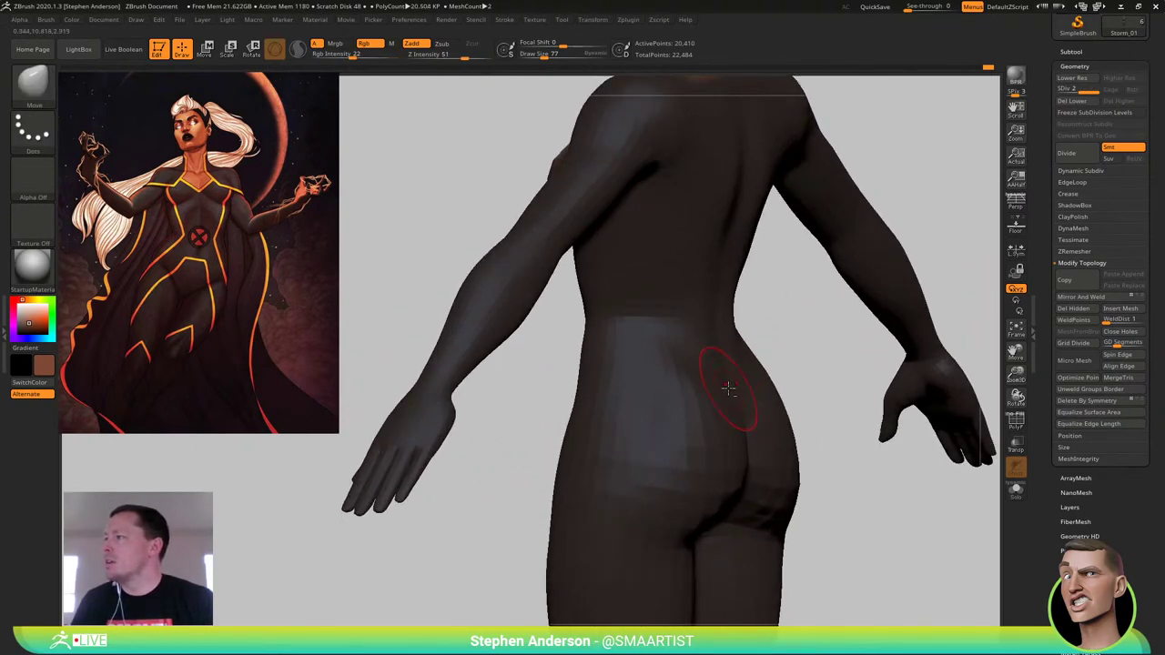
right_click_drag(705, 349, 716, 331)
left_click_drag(714, 330, 709, 333)
mouse_move(710, 333)
right_mouse_down()
mouse_move(733, 318)
mouse_move(717, 324)
right_mouse_up()
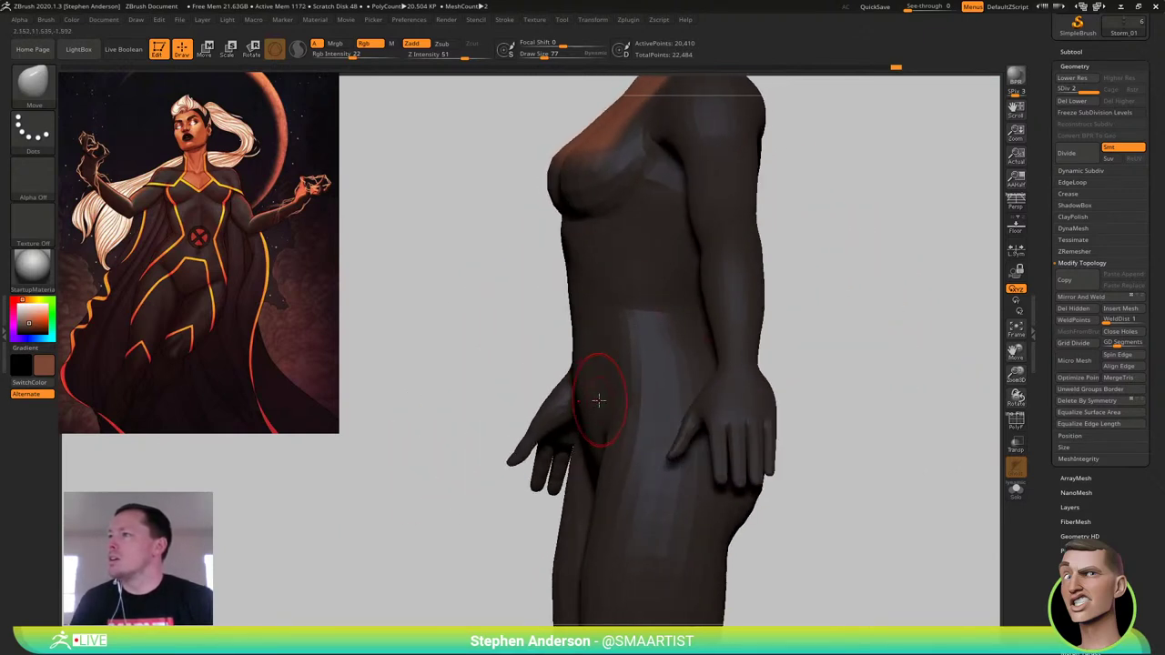
Set the Move brush's draw size to 140 and refine the belly and hip profile
key("s")
left_click_drag(599, 400, 587, 383)
mouse_move(592, 382)
right_mouse_down()
mouse_move(633, 382)
mouse_move(628, 355)
right_mouse_up()
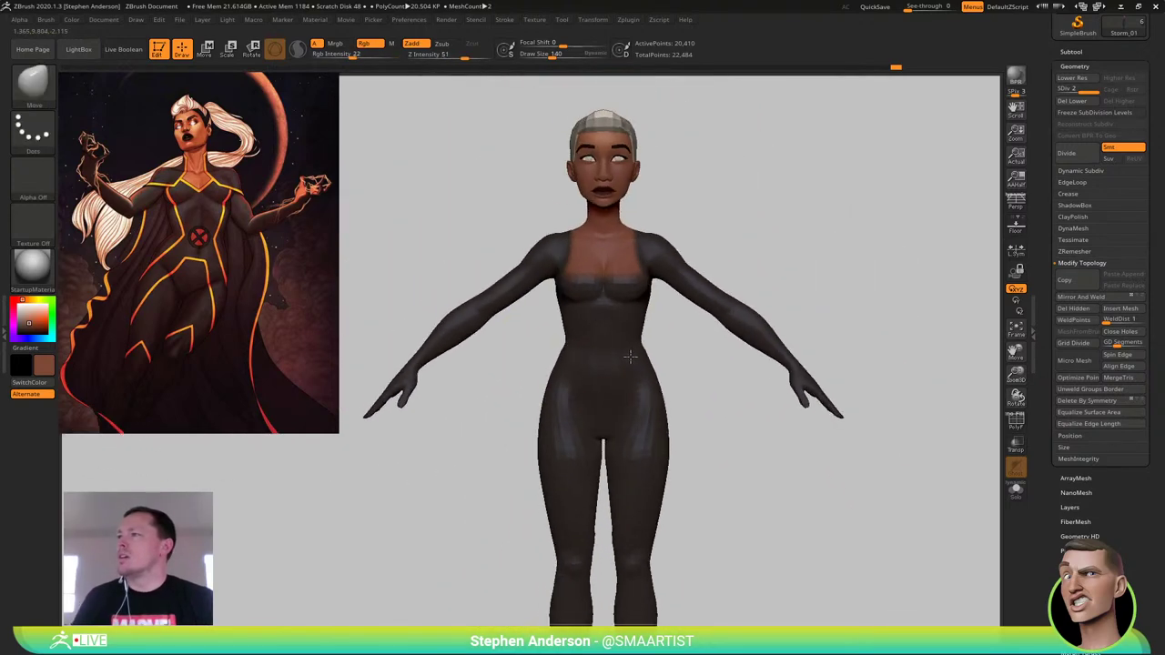
right_click_drag(655, 399, 635, 389, "ctrl")
right_click_drag(635, 389, 656, 405)
right_click_drag(656, 405, 650, 464, "ctrl")
mouse_move(650, 464)
right_mouse_down()
mouse_move(628, 437)
mouse_move(623, 400)
mouse_move(599, 414)
right_mouse_up()
Reduce the Move brush's draw size, ending at 69, and shape the crease between the lower abdomen and thigh
key("s")
left_click_drag(611, 415, 607, 414)
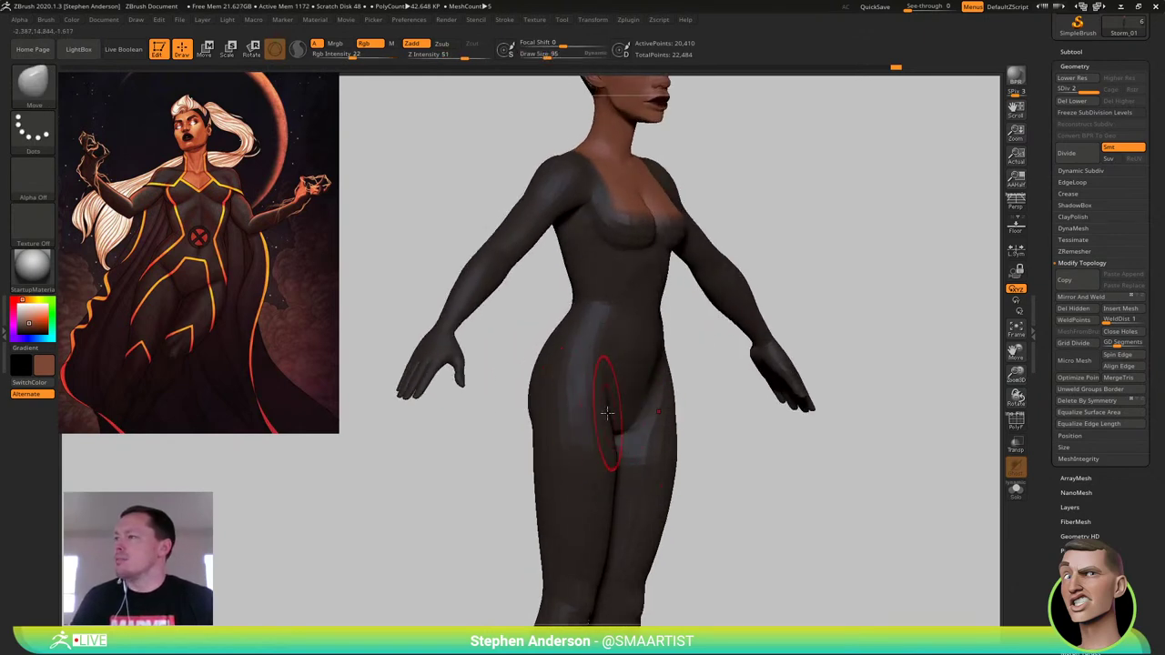
mouse_move(608, 412)
right_mouse_down()
mouse_move(589, 407)
mouse_move(634, 385)
mouse_move(604, 380)
mouse_move(640, 442)
mouse_move(622, 344)
mouse_move(623, 435)
right_mouse_up()
key("s")
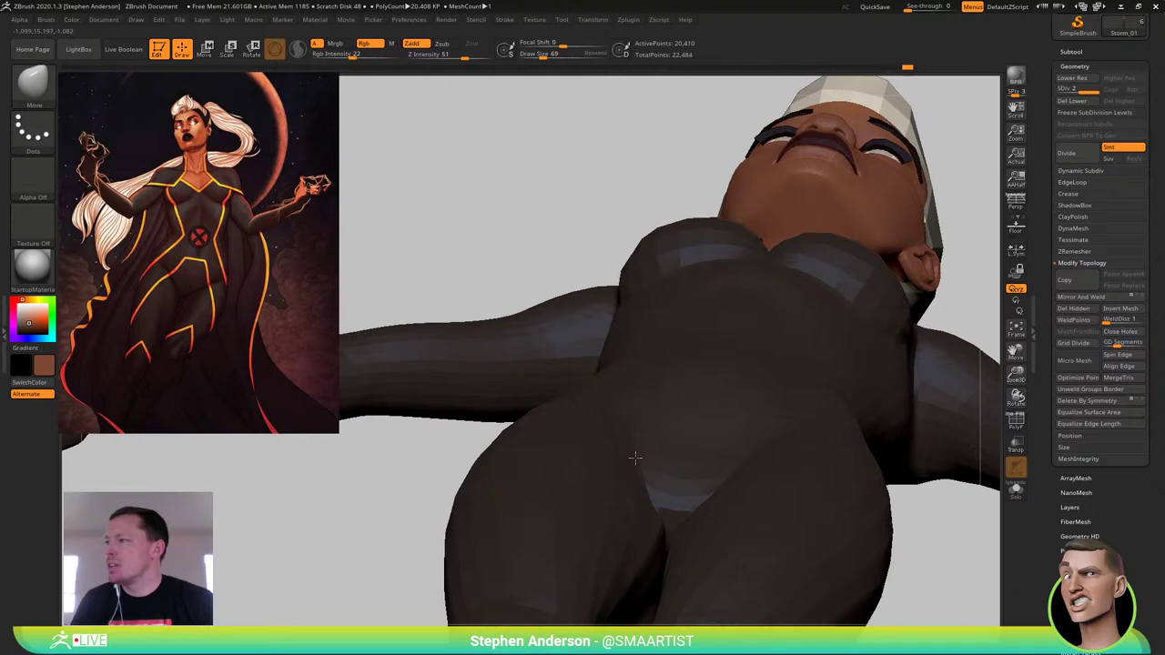
mouse_move(634, 450)
right_mouse_down()
mouse_move(647, 510)
mouse_move(630, 517)
right_mouse_up()
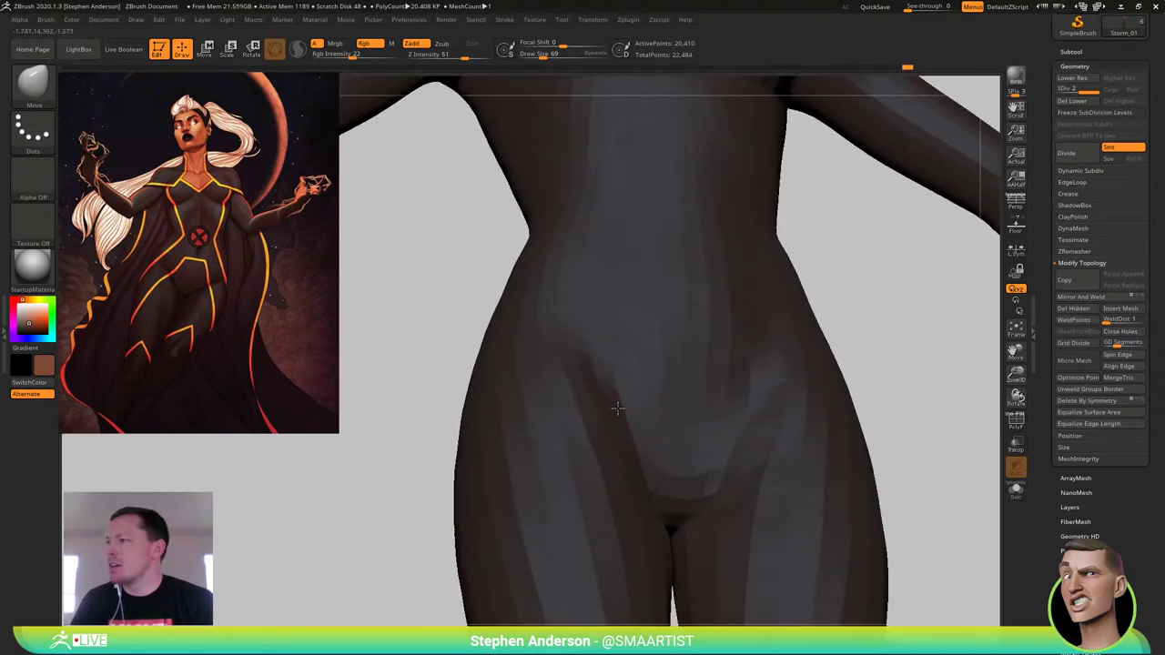
right_click_drag(610, 396, 602, 485)
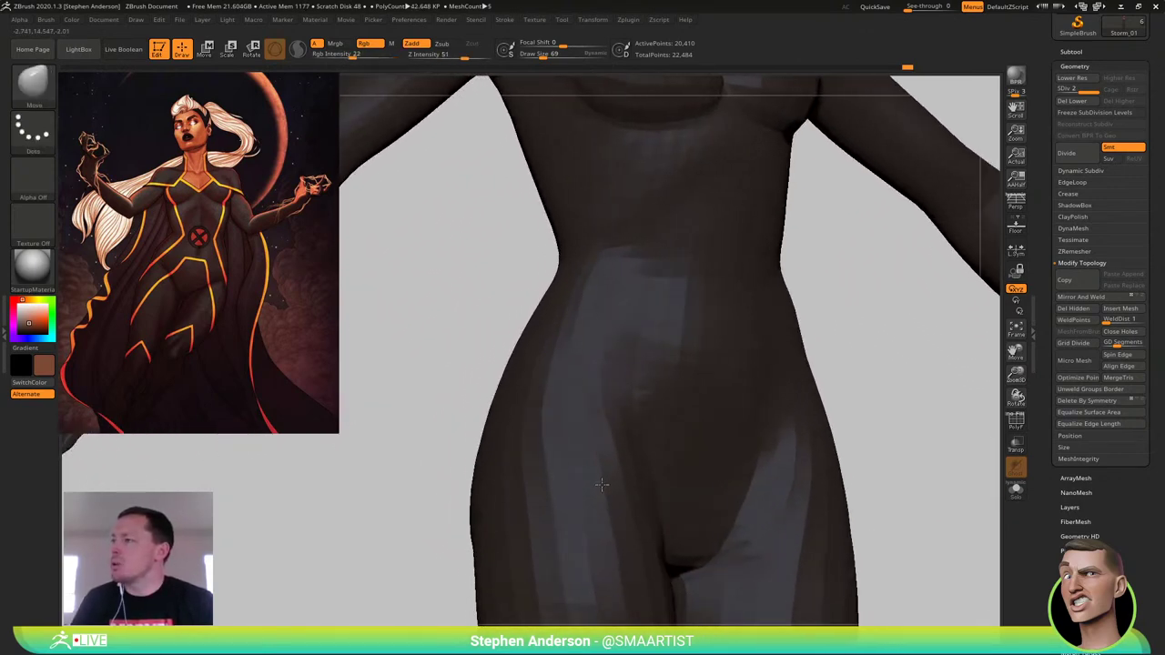
Refine the crease between the lower abdomen and thigh with the Move brush at draw sizes 124 and 81
key("s")
left_click_drag(655, 536, 659, 537)
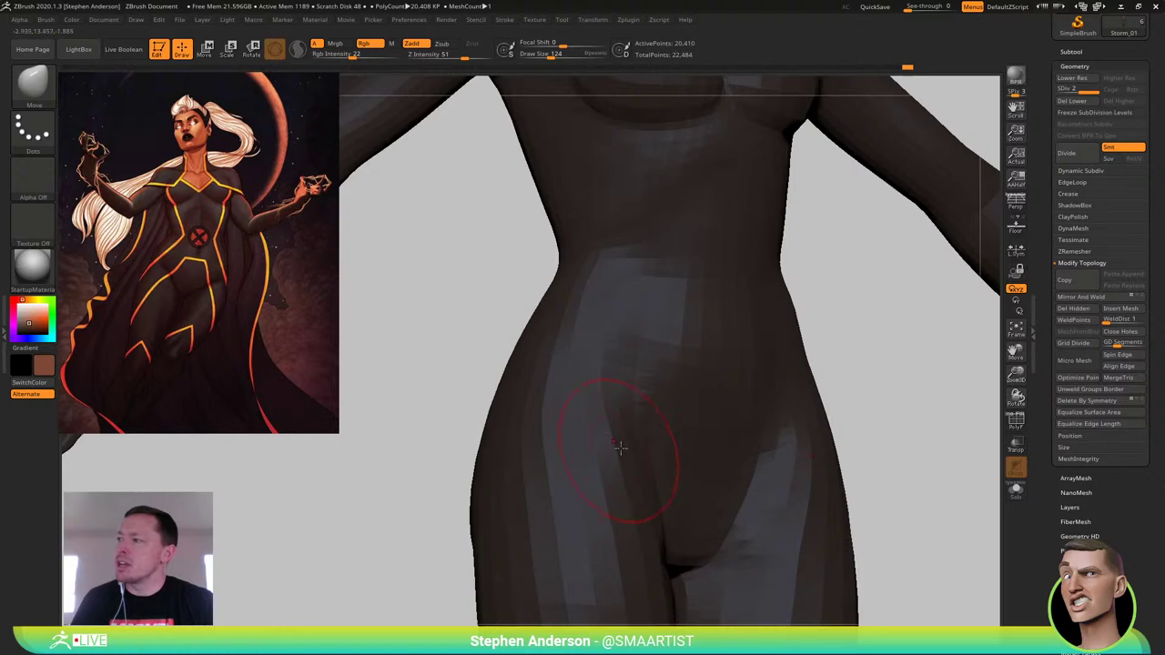
right_click_drag(620, 447, 623, 417)
key("s")
left_click_drag(633, 434, 626, 438)
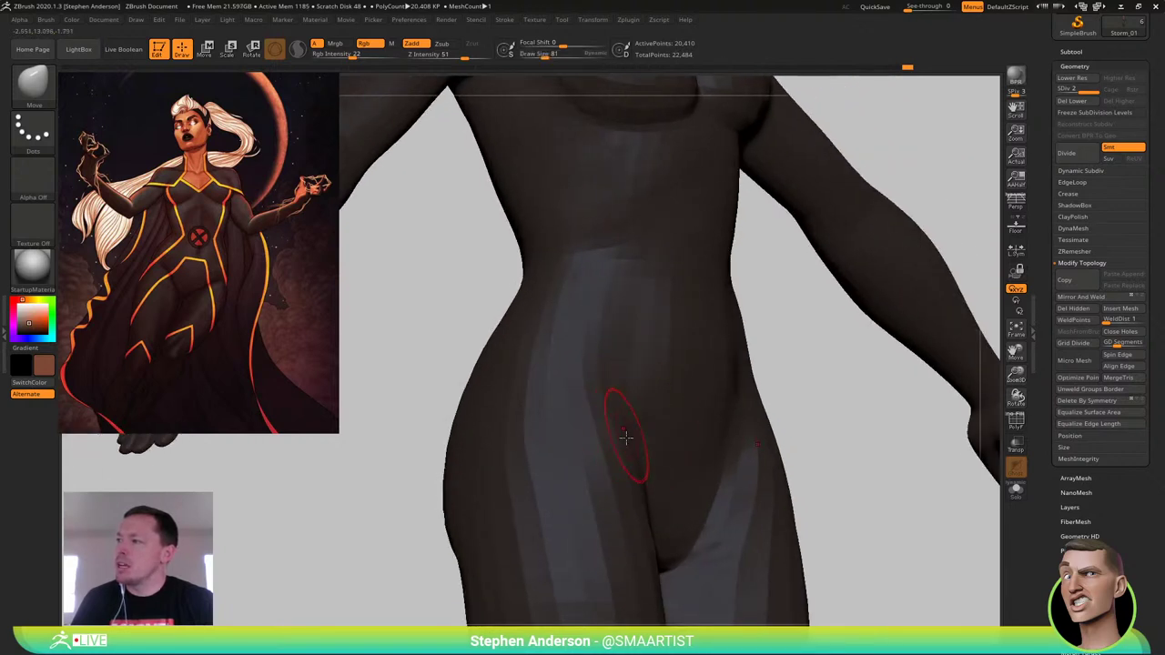
Set the Move brush's draw size to 182 and reshape the outer hip and upper-thigh silhouette
right_click_drag(619, 461, 600, 368, "ctrl")
right_click_drag(601, 368, 591, 368)
right_click_drag(522, 403, 522, 437, "ctrl")
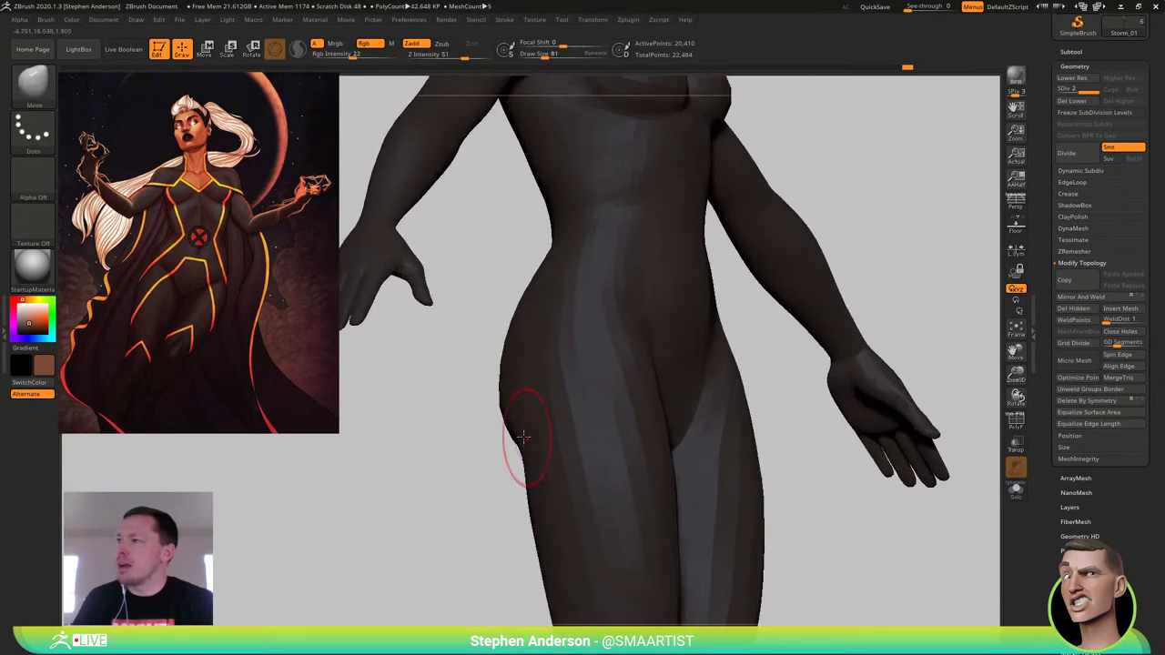
key("s")
left_click_drag(515, 439, 529, 441)
left_click_drag(506, 403, 497, 399)
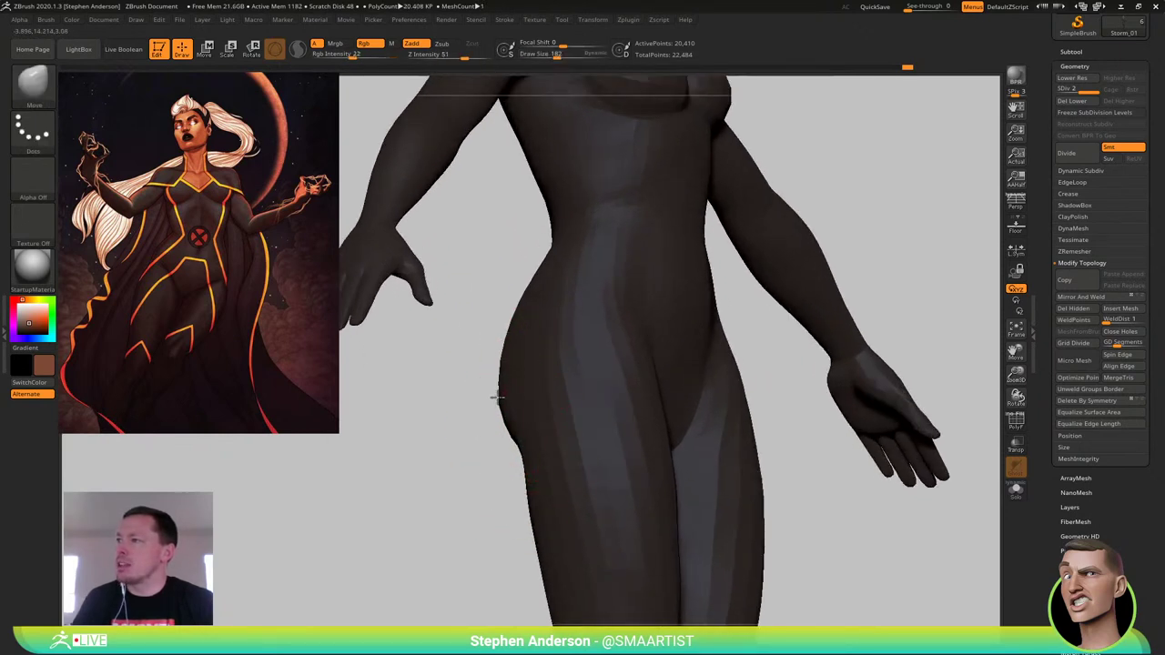
left_click_drag(537, 452, 531, 452)
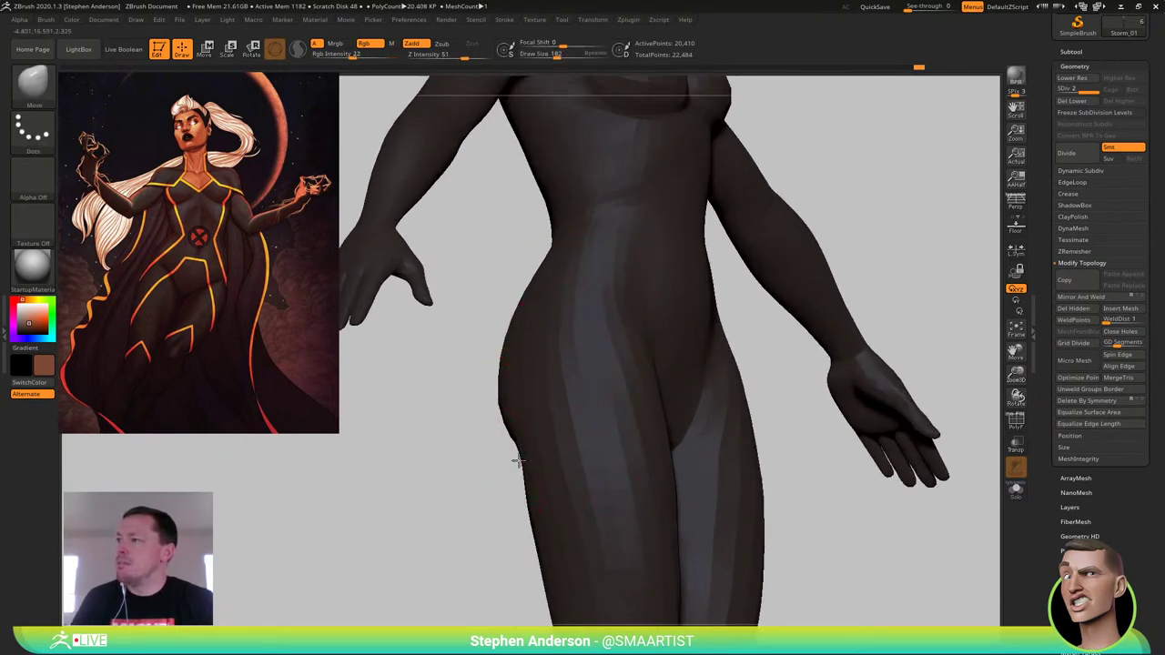
right_click_drag(565, 494, 534, 421, "ctrl")
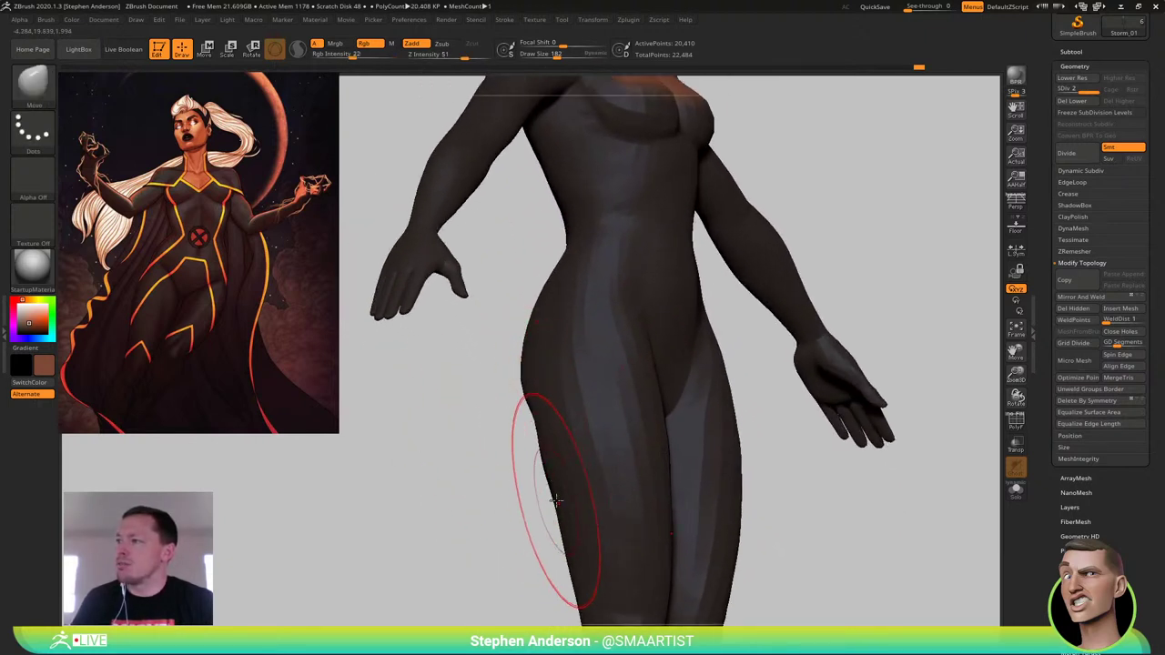
Drop the body to subdivision level 1, return to level 2, and reshape the thigh contour with the Move brush at draw size 151
key("shift+d")
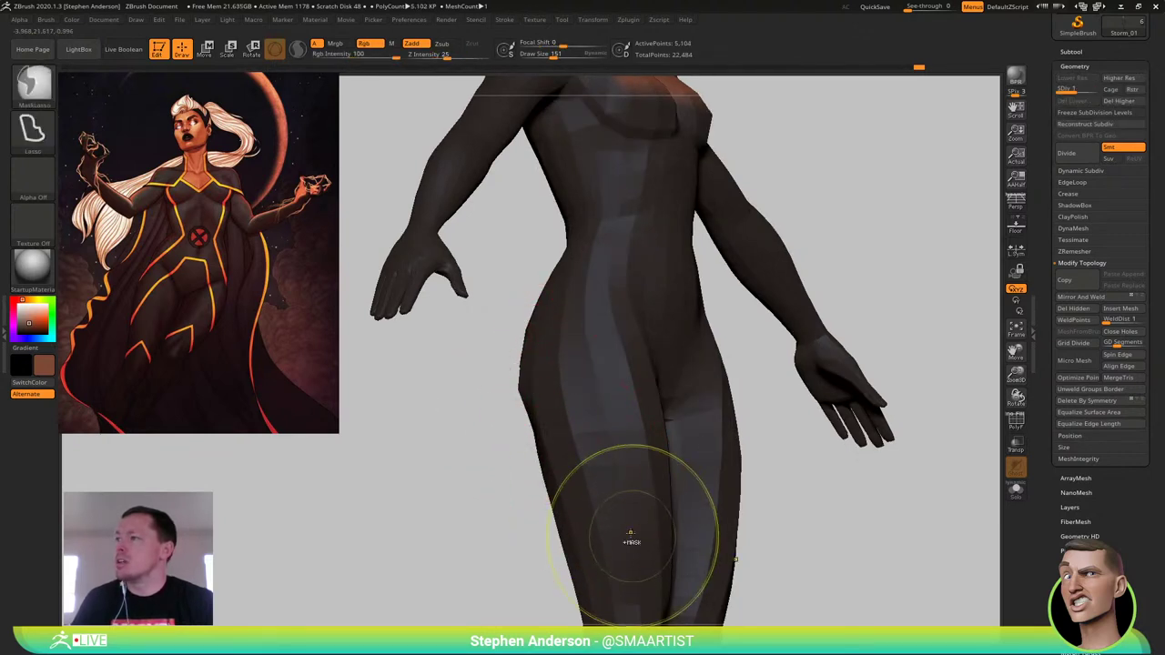
right_click_drag(629, 533, 601, 470, "ctrl")
mouse_move(600, 470)
right_mouse_down()
mouse_move(619, 467)
mouse_move(589, 489)
mouse_move(590, 409)
mouse_move(610, 392)
mouse_move(602, 462)
right_mouse_up()
mouse_move(602, 462)
right_mouse_down()
mouse_move(564, 437)
mouse_move(599, 367)
mouse_move(588, 408)
mouse_move(585, 362)
mouse_move(587, 472)
right_mouse_up()
key("d")
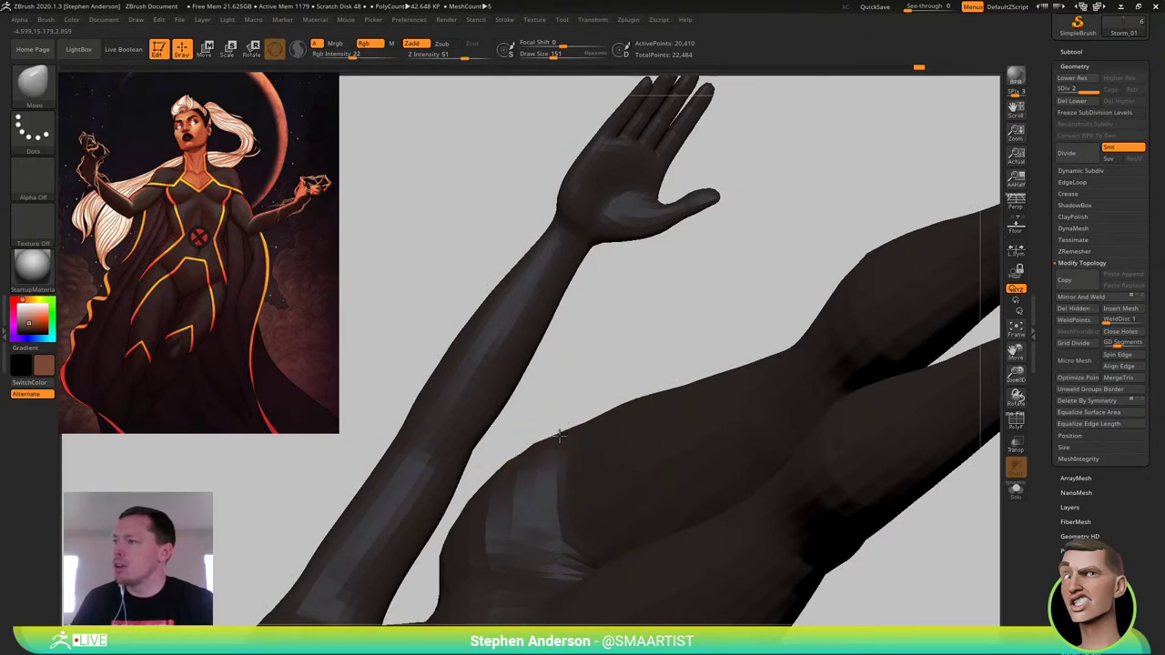
left_click_drag(634, 415, 630, 396)
mouse_move(629, 395)
right_mouse_down()
mouse_move(652, 421)
mouse_move(622, 406)
right_mouse_up()
mouse_move(675, 414)
left_mouse_down()
mouse_move(665, 404)
mouse_move(688, 425)
left_mouse_up()
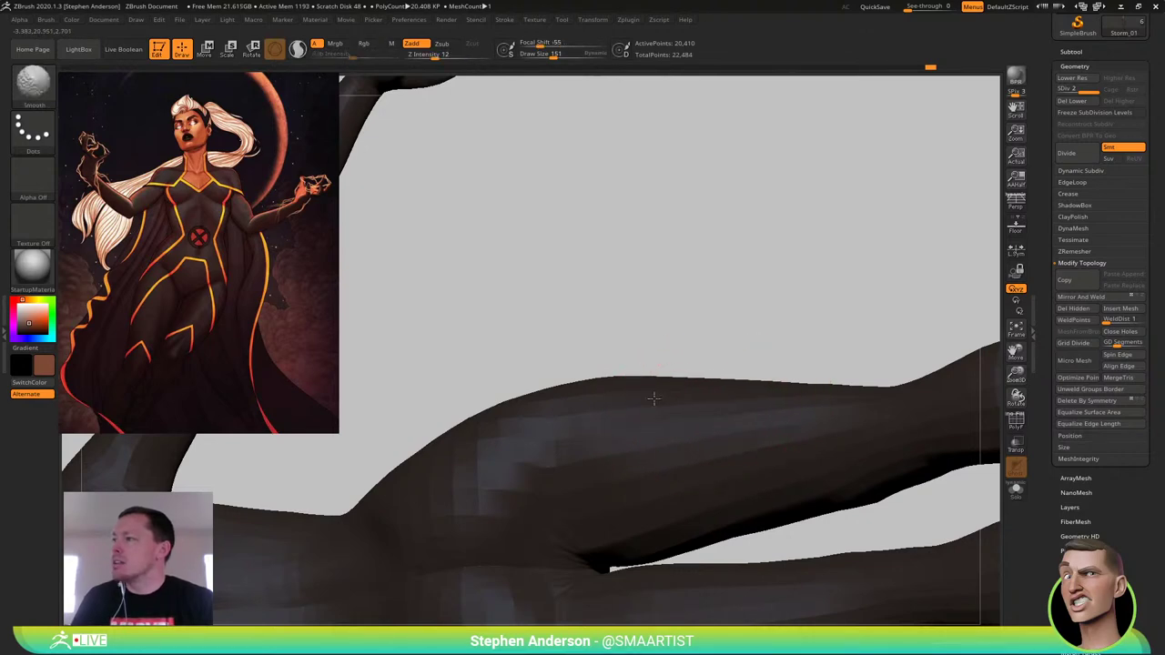
mouse_move(705, 371)
right_mouse_down()
mouse_move(658, 422)
mouse_move(728, 401)
mouse_move(743, 421)
right_mouse_up()
Adjust the thigh's side profile with the Move brush, enlarging its draw size to 289
key("s")
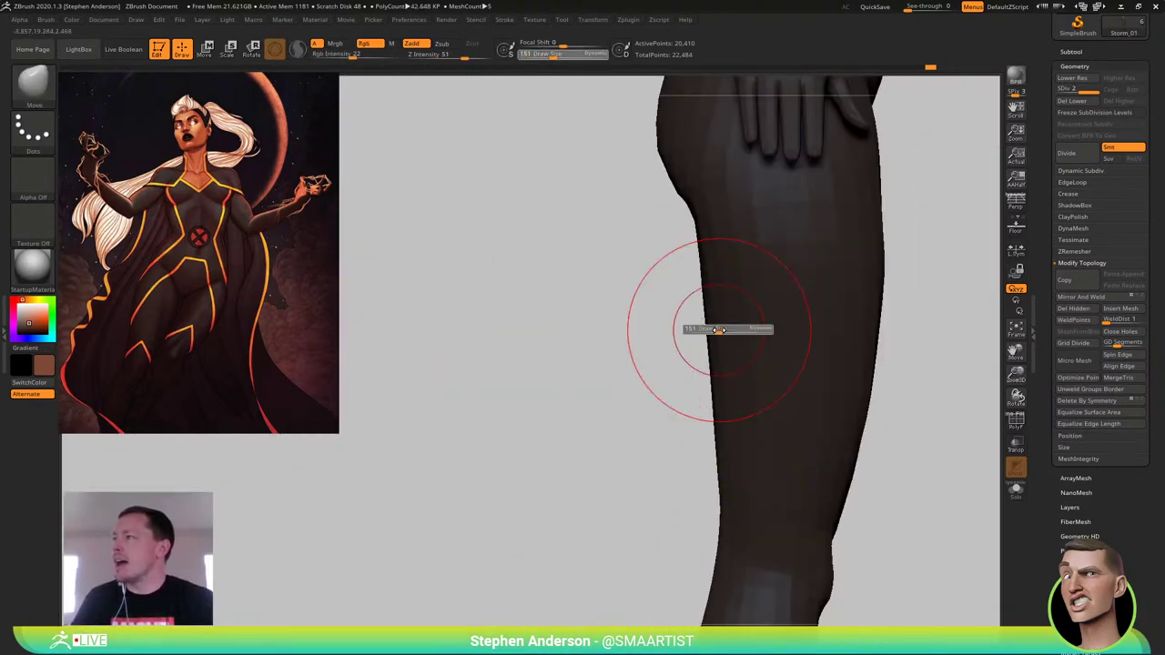
mouse_move(719, 330)
left_mouse_down()
mouse_move(732, 330)
mouse_move(704, 342)
left_mouse_up()
mouse_move(719, 350)
right_mouse_down("ctrl")
mouse_move(738, 333)
mouse_move(639, 348)
right_mouse_up("ctrl")
left_click_drag(717, 351, 728, 363)
right_click_drag(728, 363, 745, 382, "ctrl")
right_click_drag(744, 382, 697, 337, "alt")
right_click_drag(680, 386, 678, 324, "ctrl")
mouse_move(759, 317)
right_mouse_down("alt")
mouse_move(718, 415)
mouse_move(679, 374)
right_mouse_up("alt")
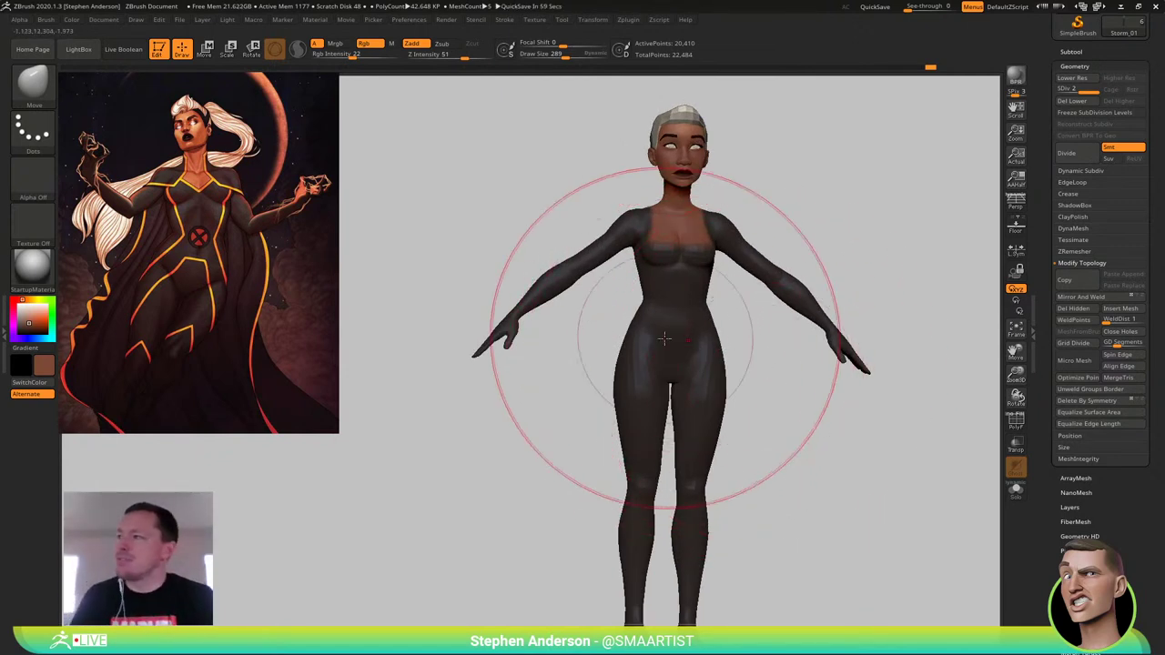
Shape the underside of the bust with the Move brush, varying the draw size between 54 and 99
mouse_move(666, 362)
right_mouse_down()
mouse_move(671, 377)
mouse_move(697, 372)
mouse_move(704, 392)
mouse_move(707, 382)
right_mouse_up()
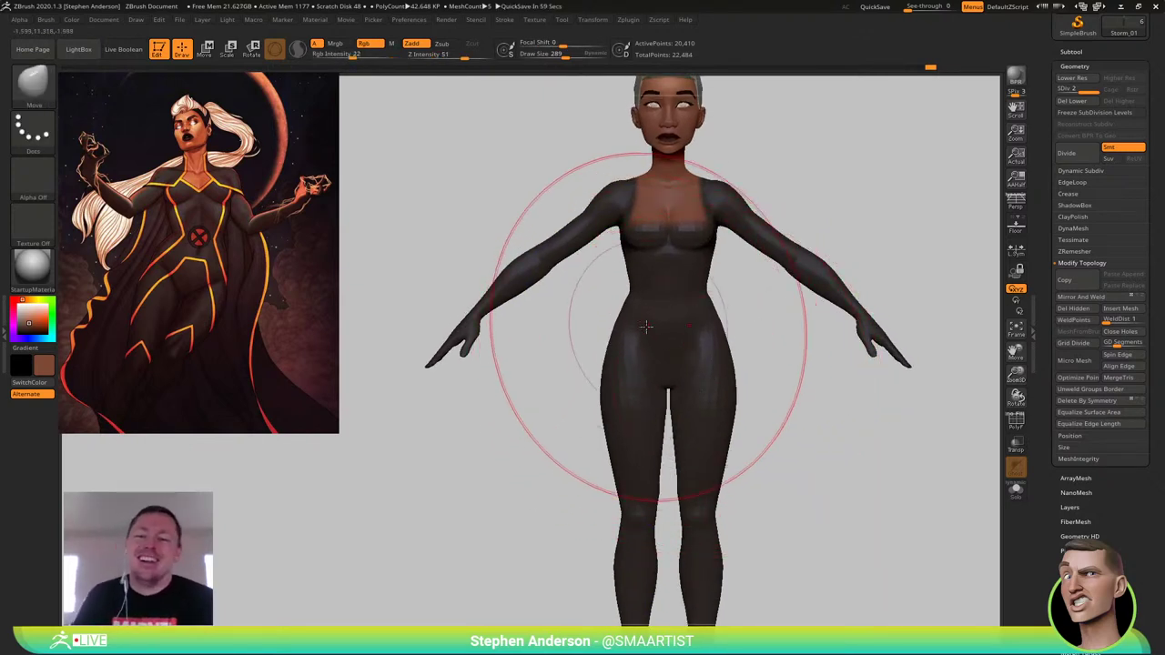
mouse_move(788, 353)
right_mouse_down("alt")
mouse_move(757, 374)
mouse_move(674, 338)
right_mouse_up("alt")
mouse_move(651, 274)
right_mouse_down("ctrl")
mouse_move(644, 302)
mouse_move(620, 297)
mouse_move(631, 311)
right_mouse_up("ctrl")
key("s")
left_click_drag(645, 313, 635, 314)
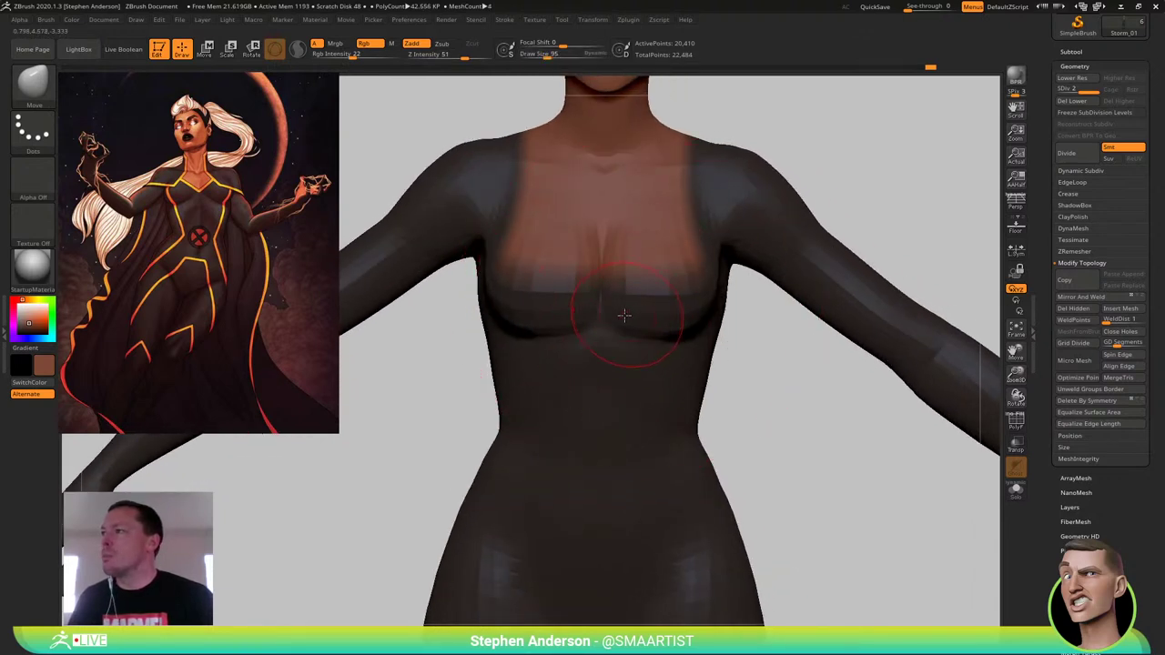
mouse_move(624, 316)
right_mouse_down()
mouse_move(598, 307)
mouse_move(611, 325)
right_mouse_up()
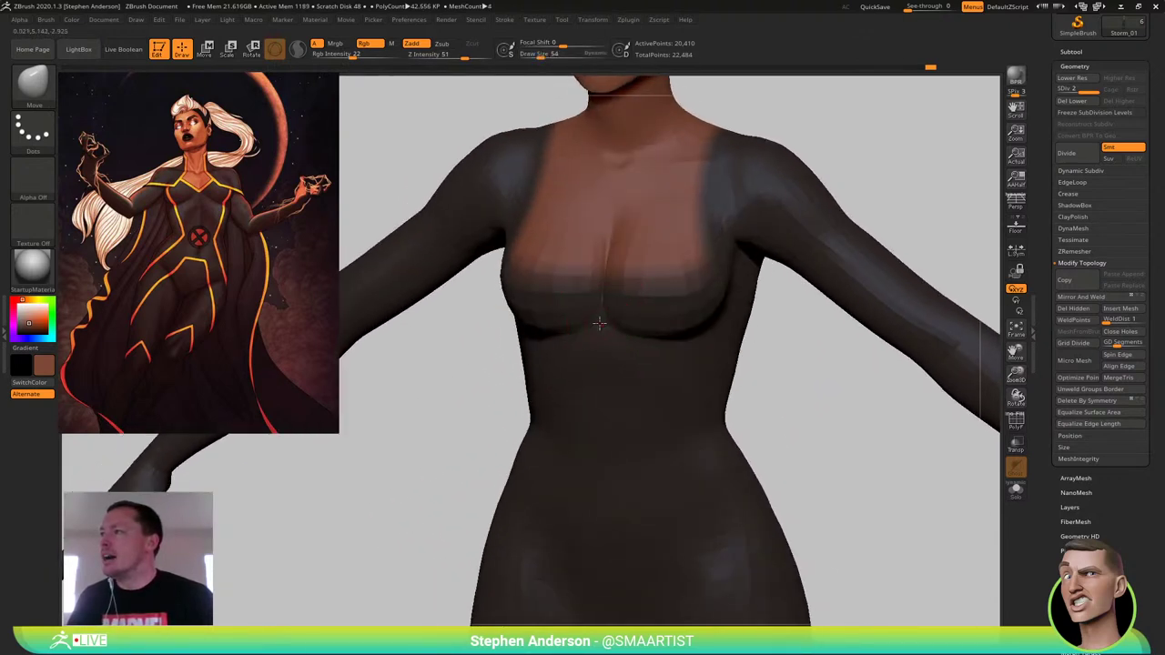
key("s")
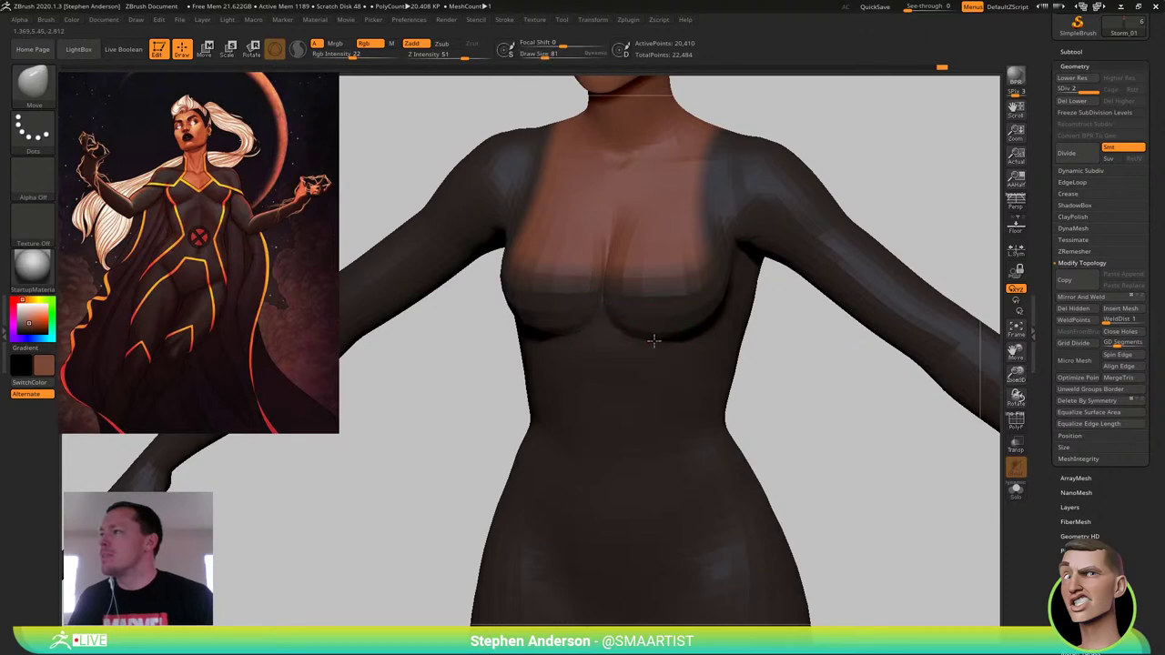
left_click_drag(653, 340, 652, 336)
mouse_move(652, 336)
right_mouse_down()
mouse_move(694, 315)
mouse_move(659, 316)
right_mouse_up()
key("s")
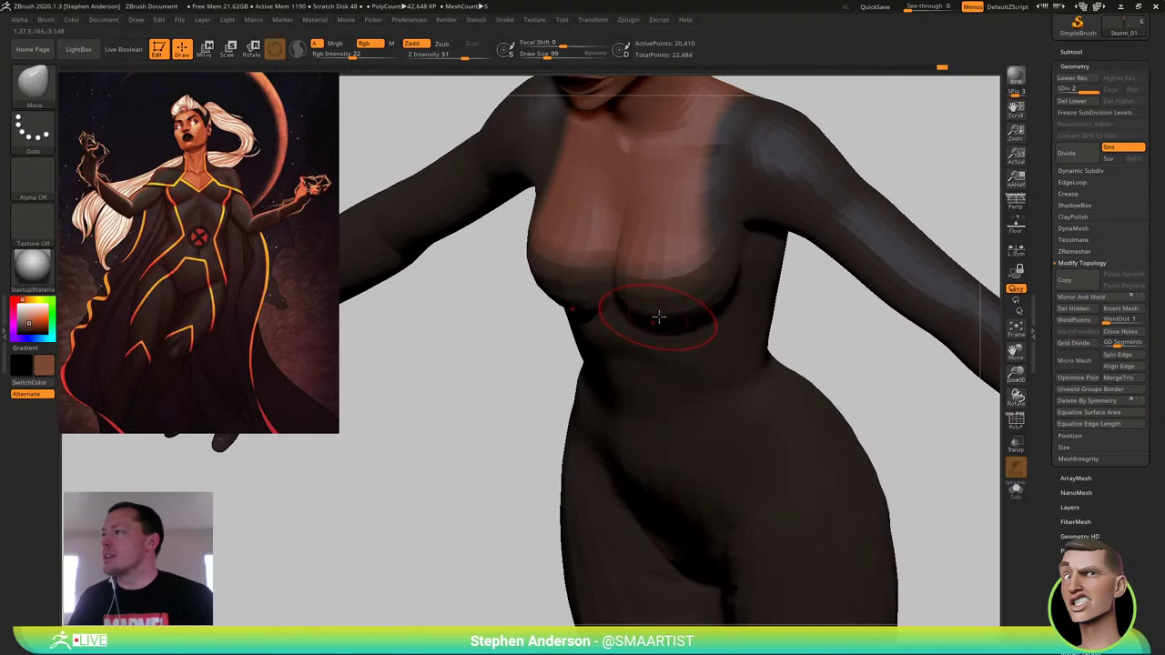
Adjust the ribcage profile and upper back with the Move brush, using draw sizes up to 188
mouse_move(710, 285)
right_mouse_down()
mouse_move(727, 276)
mouse_move(728, 208)
mouse_move(739, 237)
mouse_move(727, 277)
mouse_move(684, 250)
mouse_move(707, 218)
mouse_move(673, 270)
mouse_move(681, 289)
mouse_move(657, 297)
mouse_move(703, 343)
mouse_move(677, 344)
right_mouse_up()
key("s")
left_click_drag(616, 424, 626, 425)
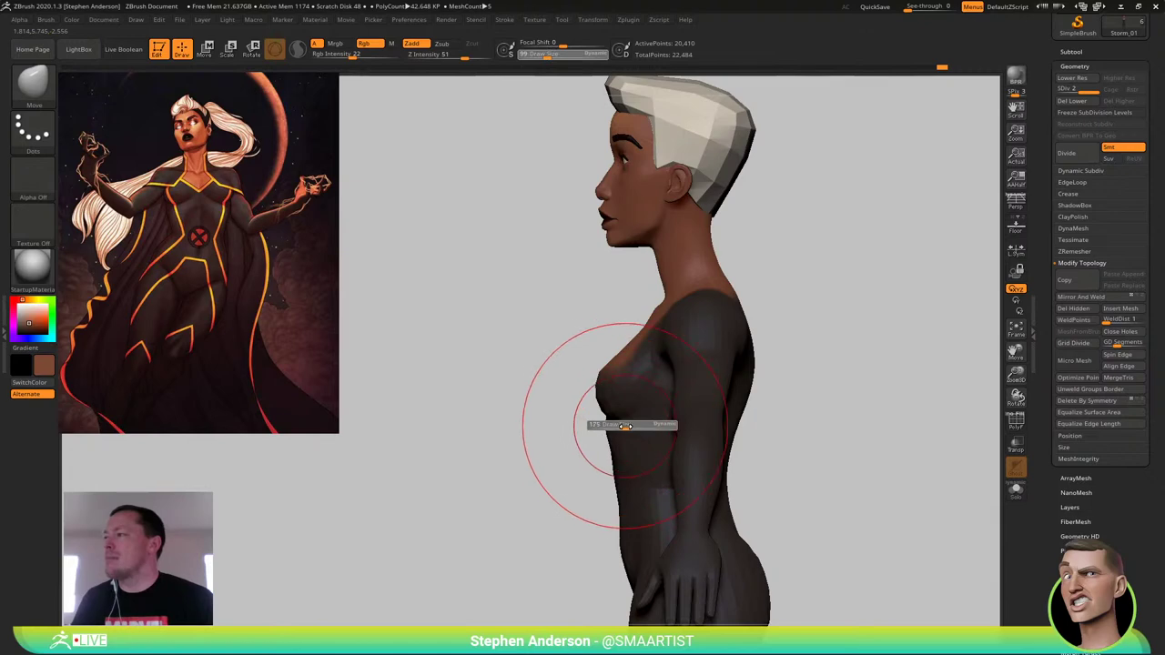
right_click_drag(801, 426, 757, 432)
key("s")
left_click_drag(715, 414, 708, 414)
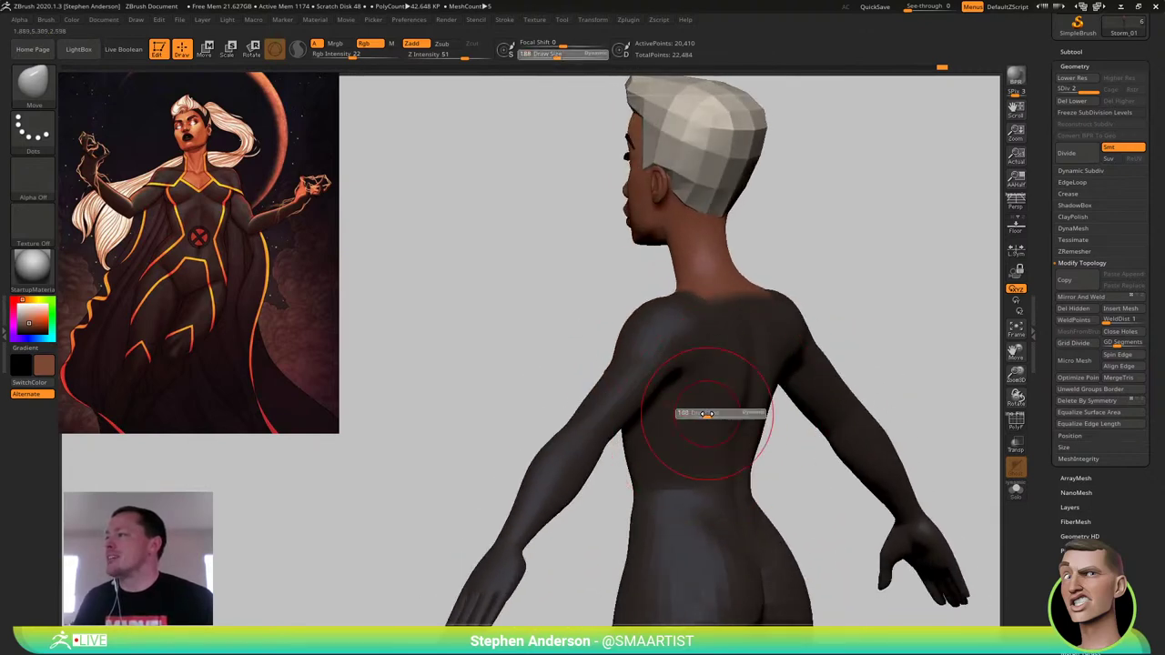
right_click_drag(708, 414, 681, 311)
mouse_move(680, 311)
right_mouse_down("ctrl")
mouse_move(687, 348)
mouse_move(731, 395)
mouse_move(730, 366)
mouse_move(713, 386)
mouse_move(728, 470)
mouse_move(717, 476)
mouse_move(728, 443)
mouse_move(689, 427)
mouse_move(709, 419)
mouse_move(705, 440)
right_mouse_up("ctrl")
key("s")
key("s")
Refine the side of the back below the armpit with the Move brush, ending at draw size 81
right_click_drag(744, 372, 709, 391)
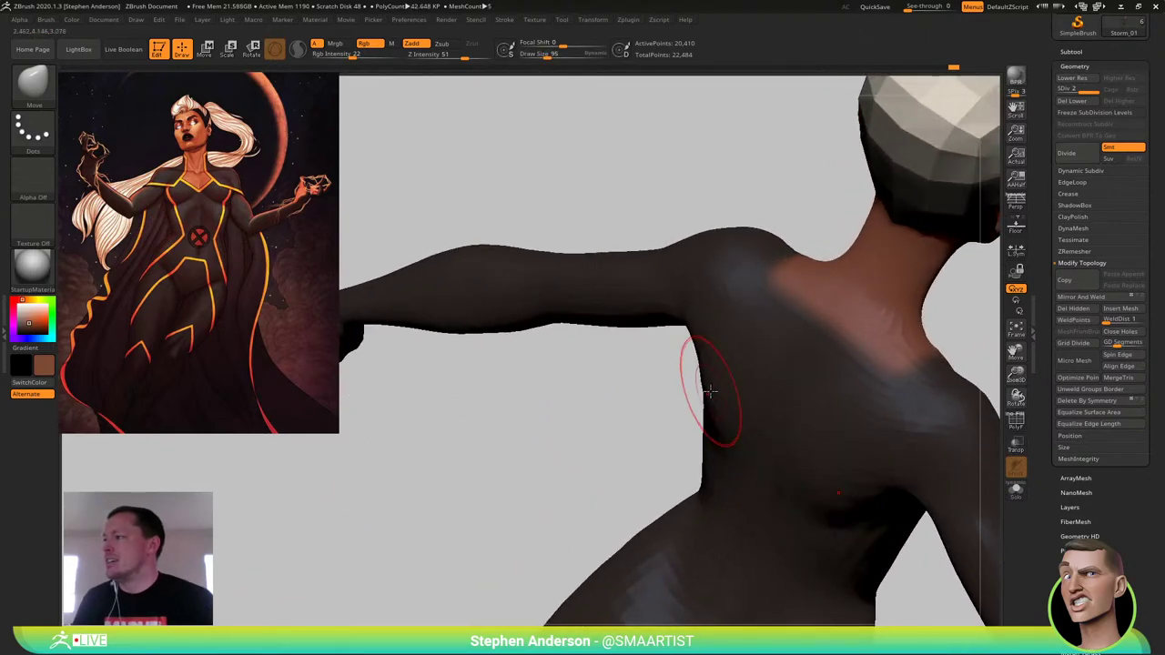
key("s")
left_click_drag(710, 391, 707, 385)
mouse_move(707, 385)
right_mouse_down()
mouse_move(711, 445)
mouse_move(700, 422)
mouse_move(740, 448)
mouse_move(755, 367)
mouse_move(683, 341)
mouse_move(741, 354)
mouse_move(728, 410)
mouse_move(755, 372)
mouse_move(769, 375)
right_mouse_up()
key("s")
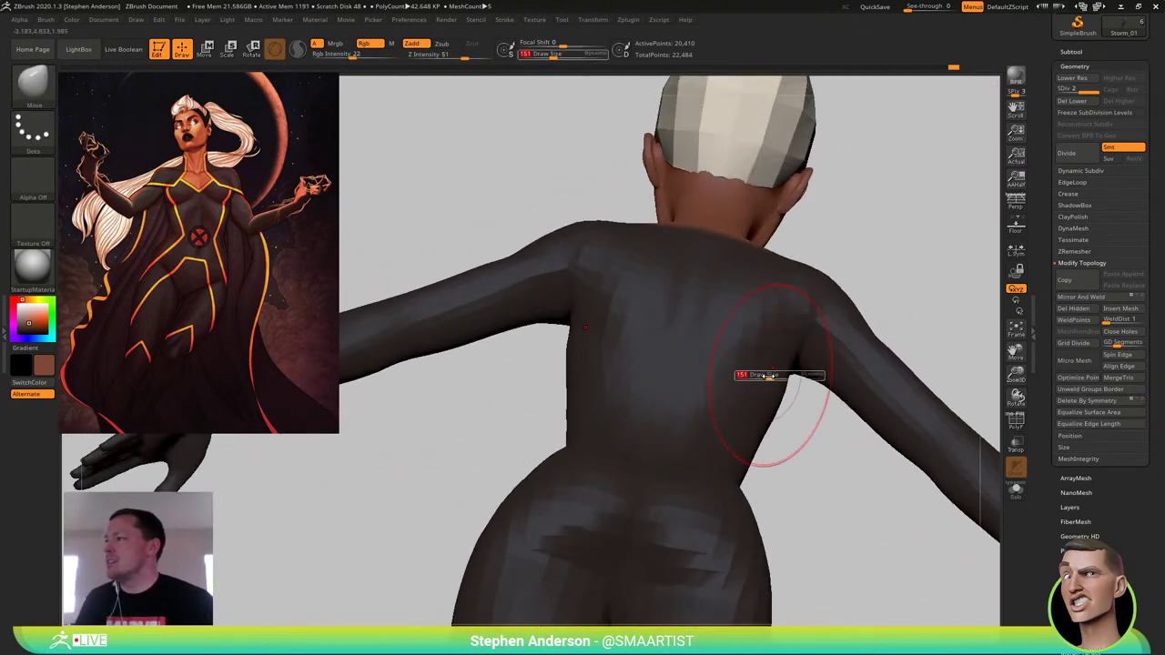
left_click_drag(769, 375, 762, 377)
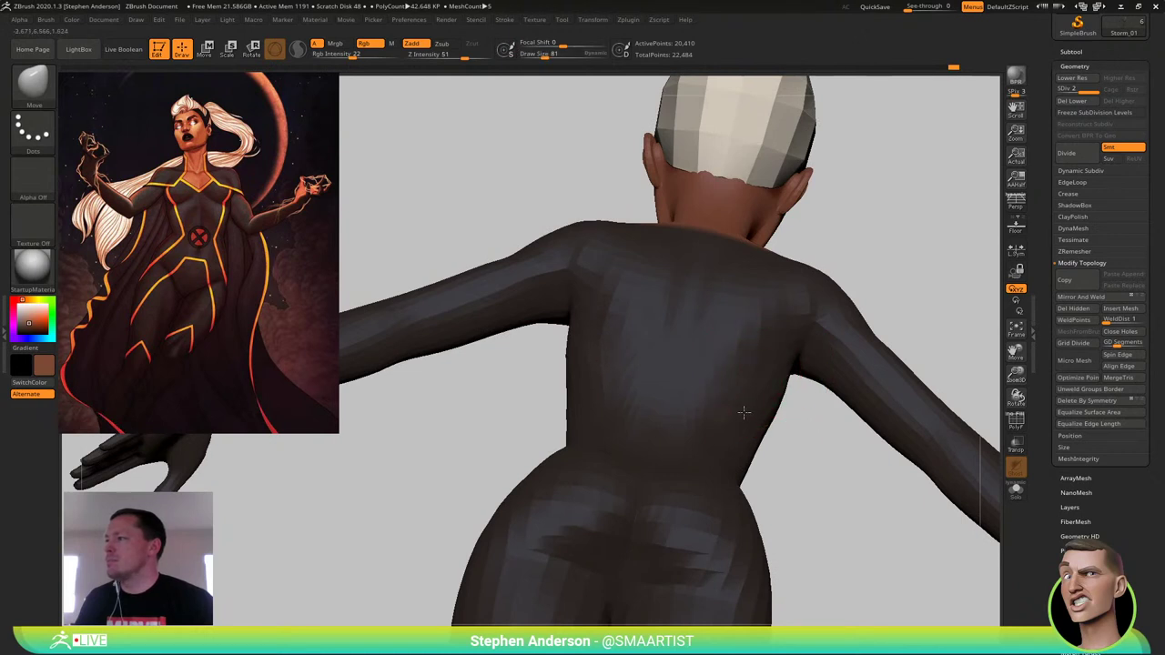
mouse_move(743, 412)
right_mouse_down()
mouse_move(759, 460)
mouse_move(745, 406)
right_mouse_up()
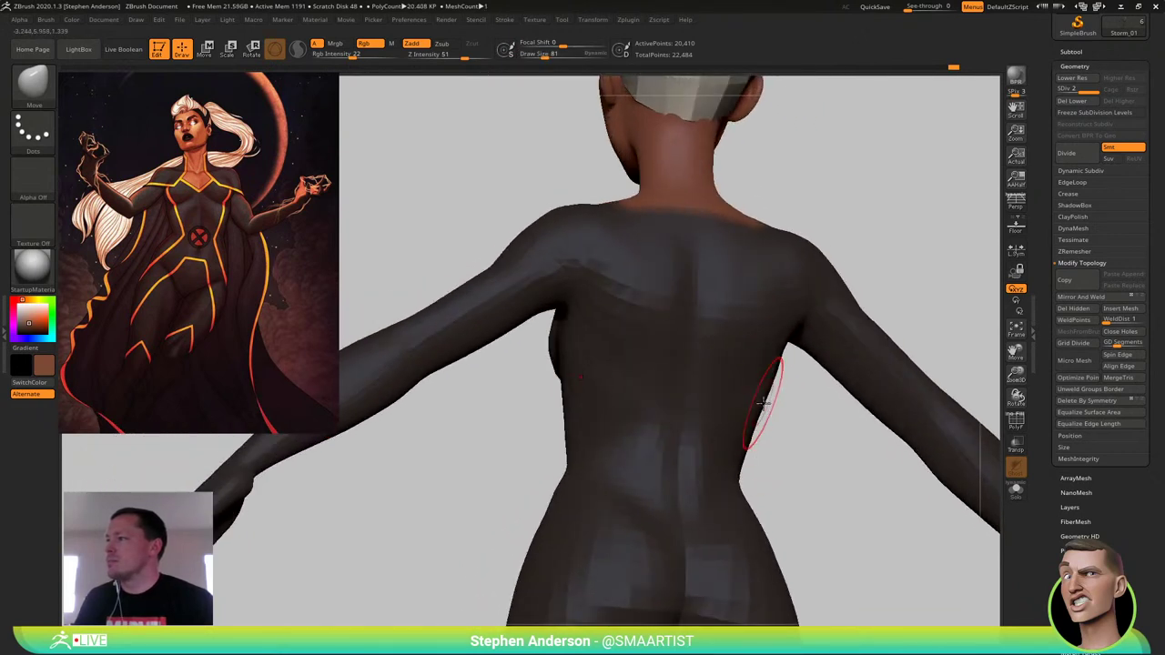
mouse_move(791, 357)
right_mouse_down()
mouse_move(772, 390)
mouse_move(773, 364)
right_mouse_up()
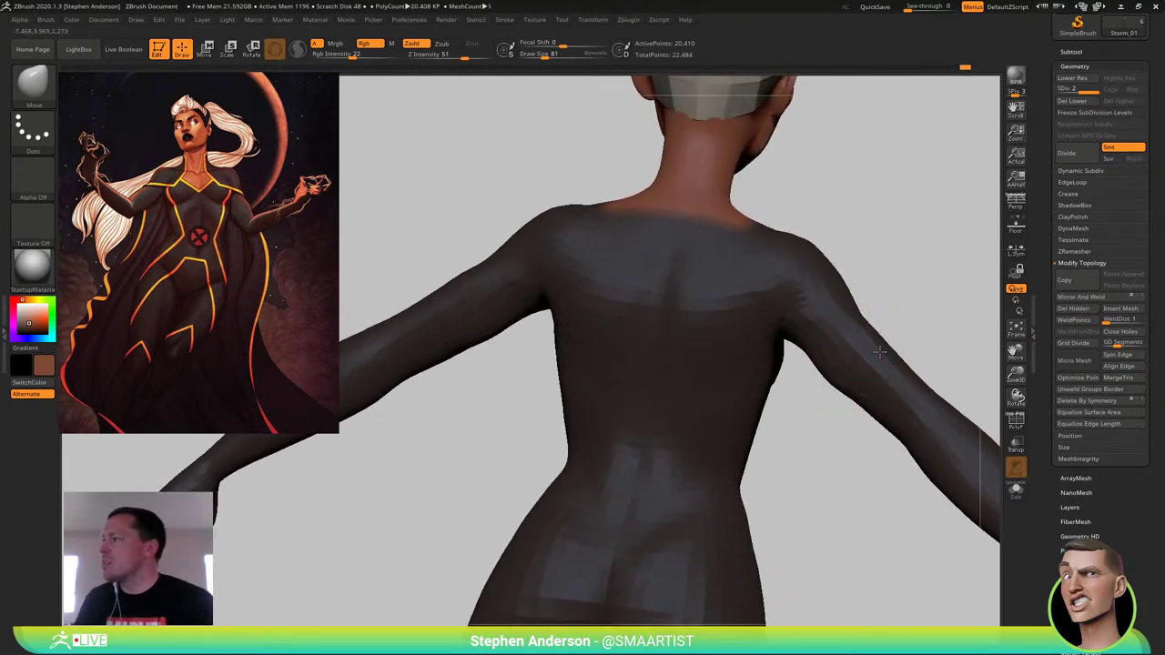
Shape the back of the shoulder and upper arm with the Move brush, starting at draw size 90 and ending at 99
mouse_move(880, 352)
right_mouse_down()
mouse_move(861, 391)
mouse_move(827, 397)
mouse_move(895, 411)
mouse_move(858, 281)
mouse_move(827, 333)
mouse_move(845, 339)
mouse_move(832, 349)
right_mouse_up()
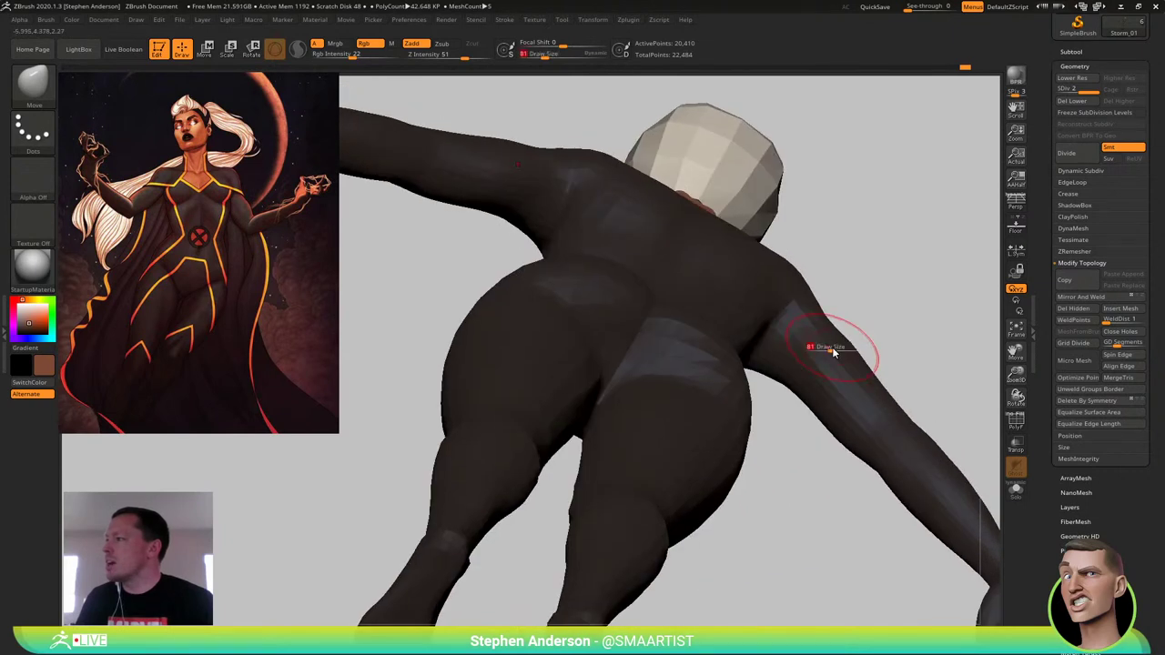
key("s")
mouse_move(832, 349)
left_mouse_down()
mouse_move(838, 363)
mouse_move(833, 346)
left_mouse_up()
key("s")
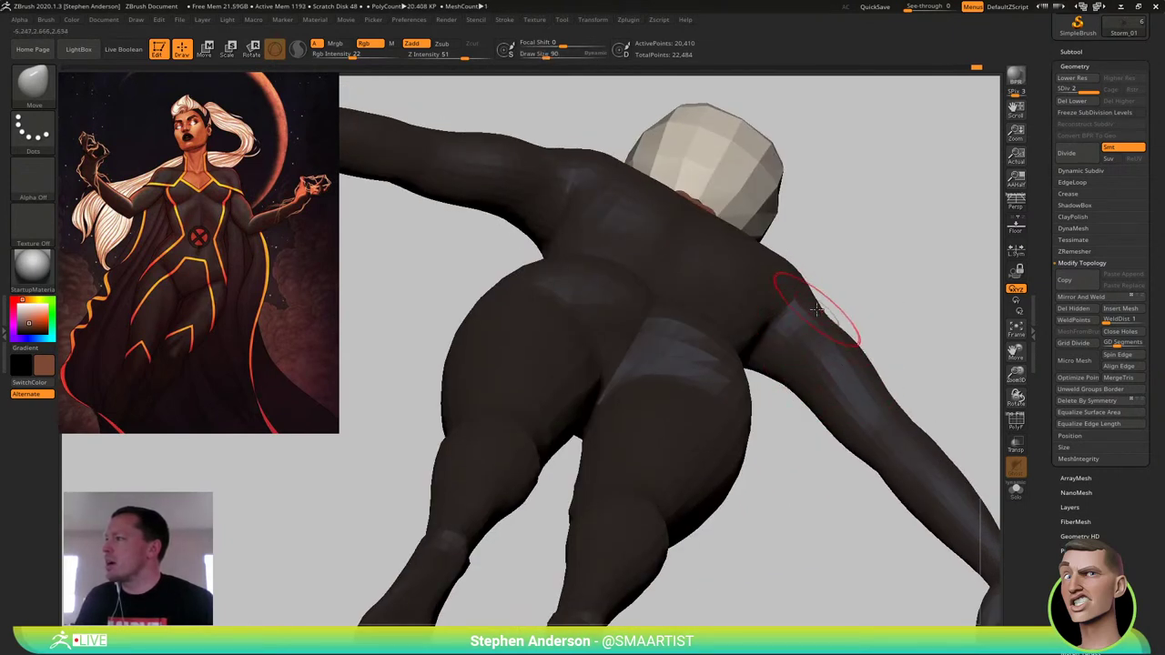
key("s")
left_click_drag(799, 393, 790, 397)
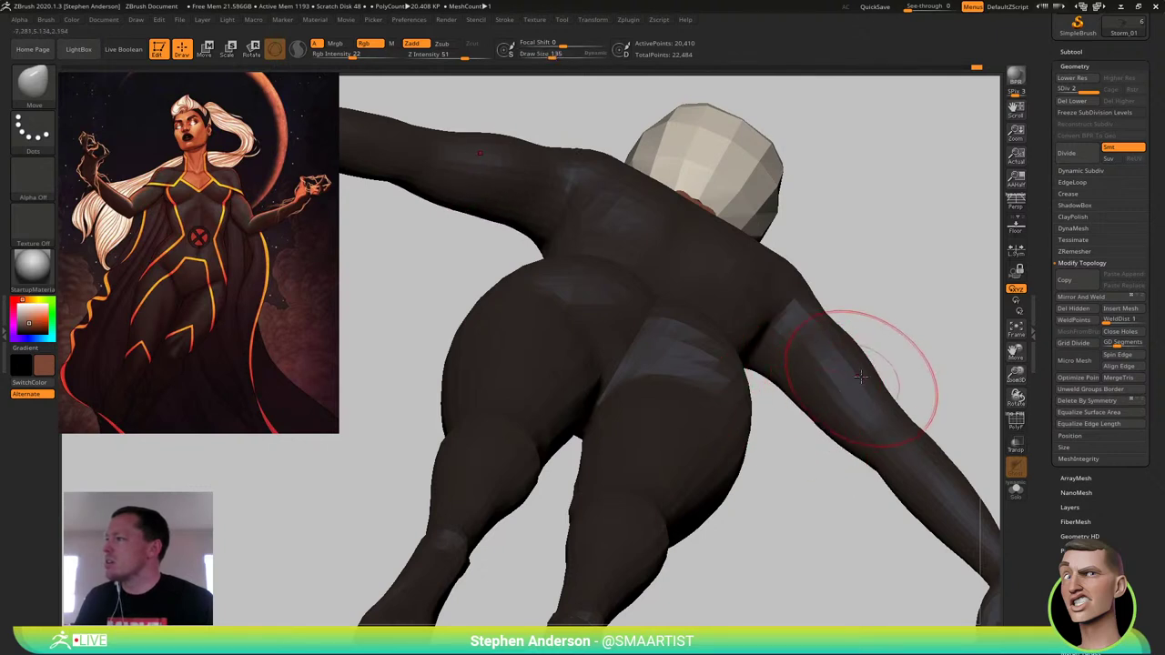
left_click_drag(830, 307, 824, 307)
left_click_drag(938, 287, 813, 317)
Show the polyframe, switch the selection brush to SelectLasso, and mask the body except the loop where the arm meets the shoulder
key("shift+f")
mouse_move(795, 307)
right_mouse_down("ctrl")
mouse_move(810, 351)
mouse_move(860, 400)
mouse_move(868, 337)
mouse_move(844, 307)
right_mouse_up("ctrl")
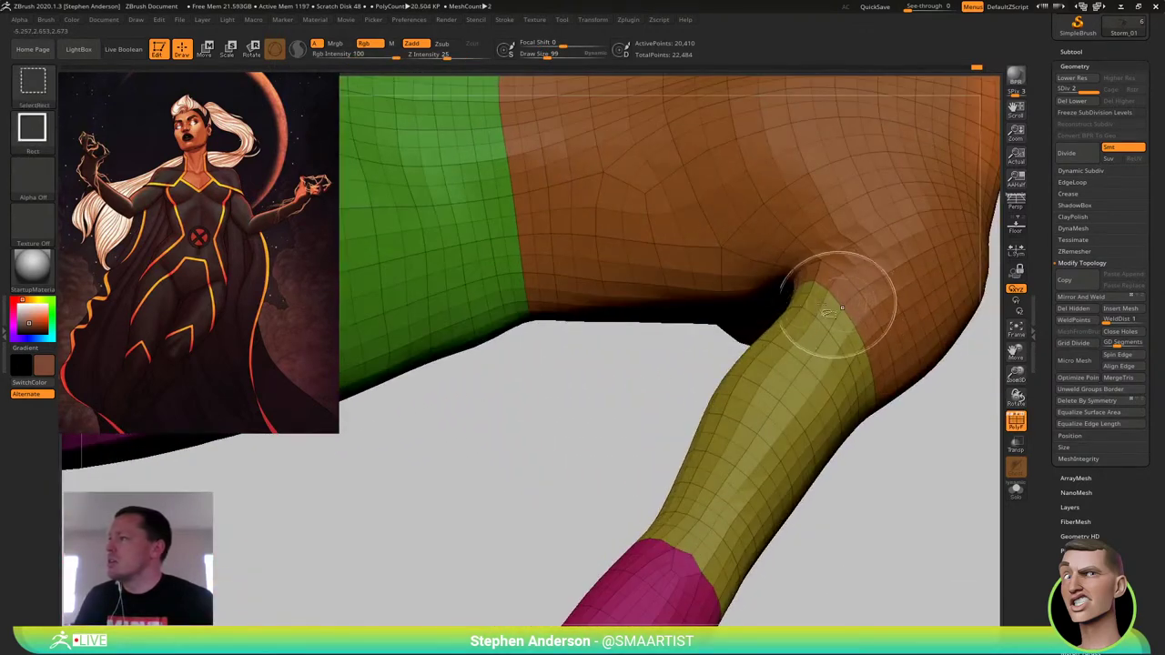
left_click(33, 82)
left_click(327, 148)
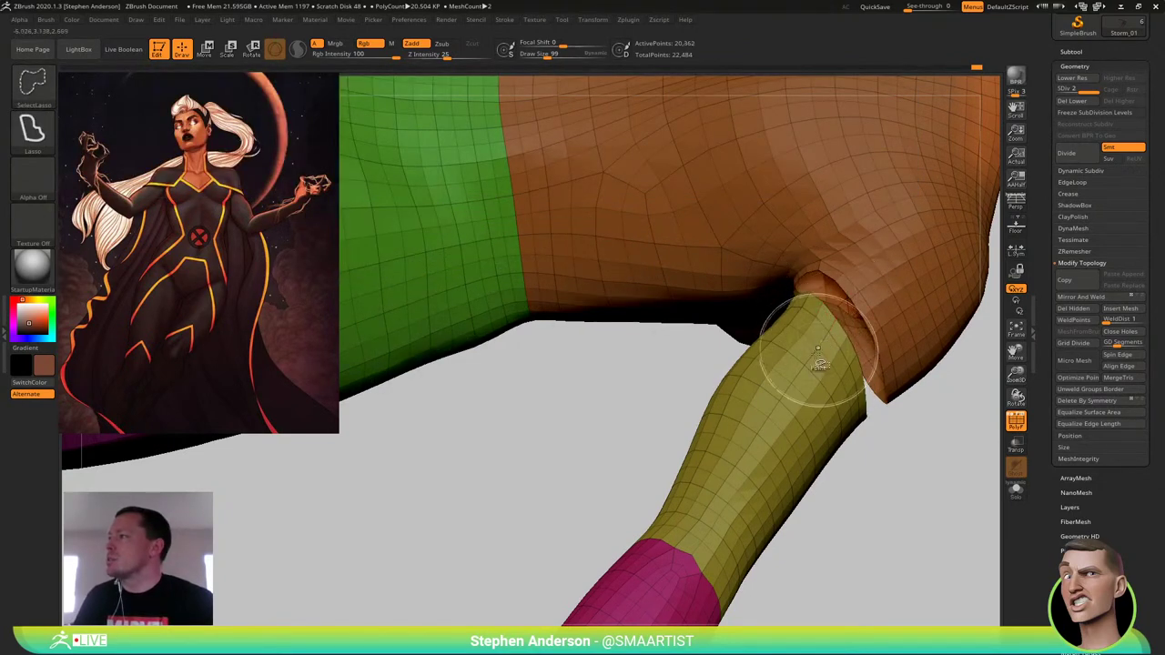
left_click(685, 434, "ctrl")
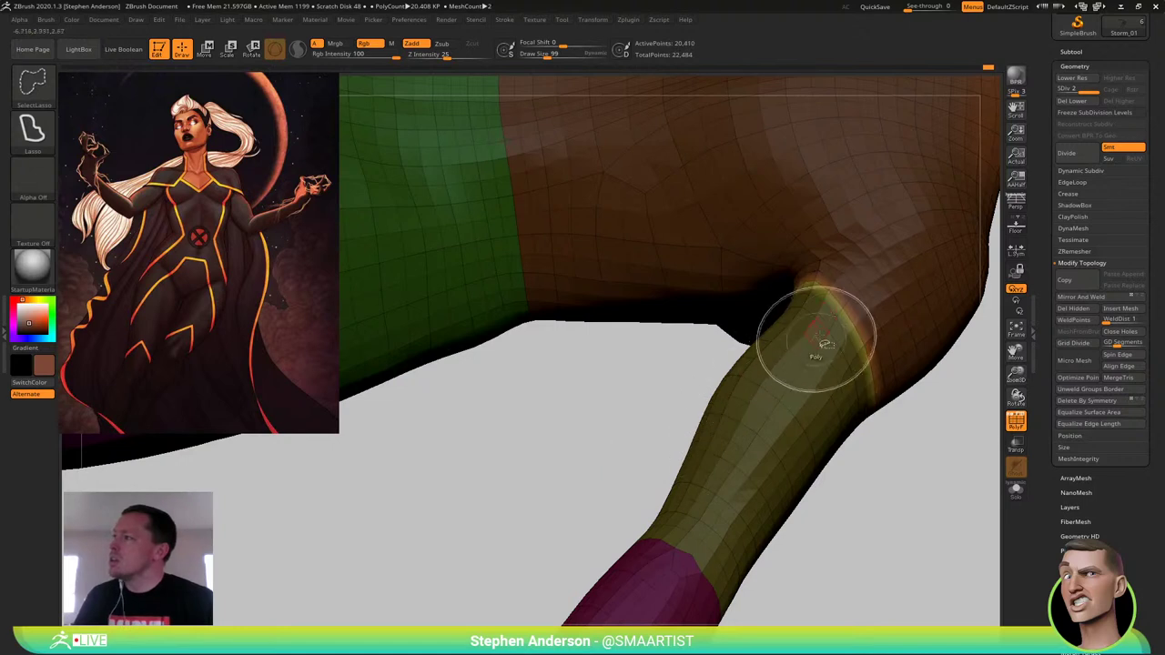
Reshape the unmasked armpit loop with the Move brush at draw size 251 and hide the polyframe
right_click_drag(839, 298, 808, 227)
key("s")
left_click_drag(780, 259, 810, 262)
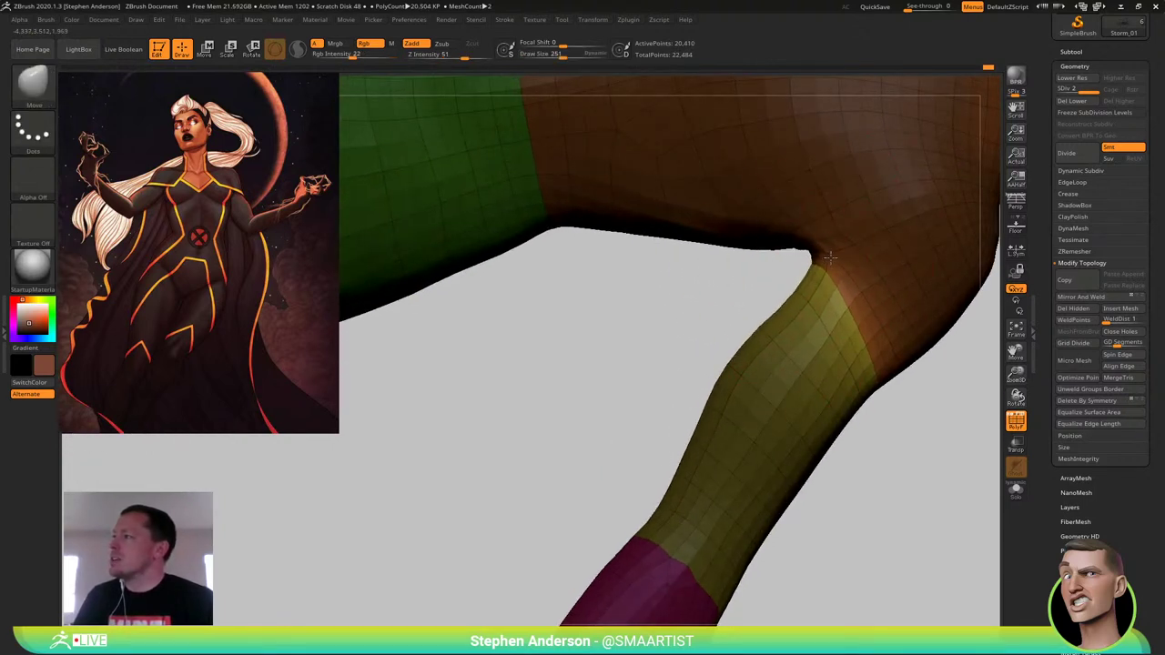
right_click_drag(832, 257, 823, 360)
key("shift+f")
mouse_move(779, 310)
right_mouse_down("ctrl")
mouse_move(817, 333)
mouse_move(822, 301)
mouse_move(855, 321)
mouse_move(846, 362)
mouse_move(715, 383)
mouse_move(730, 410)
mouse_move(704, 445)
mouse_move(758, 416)
right_mouse_up("ctrl")
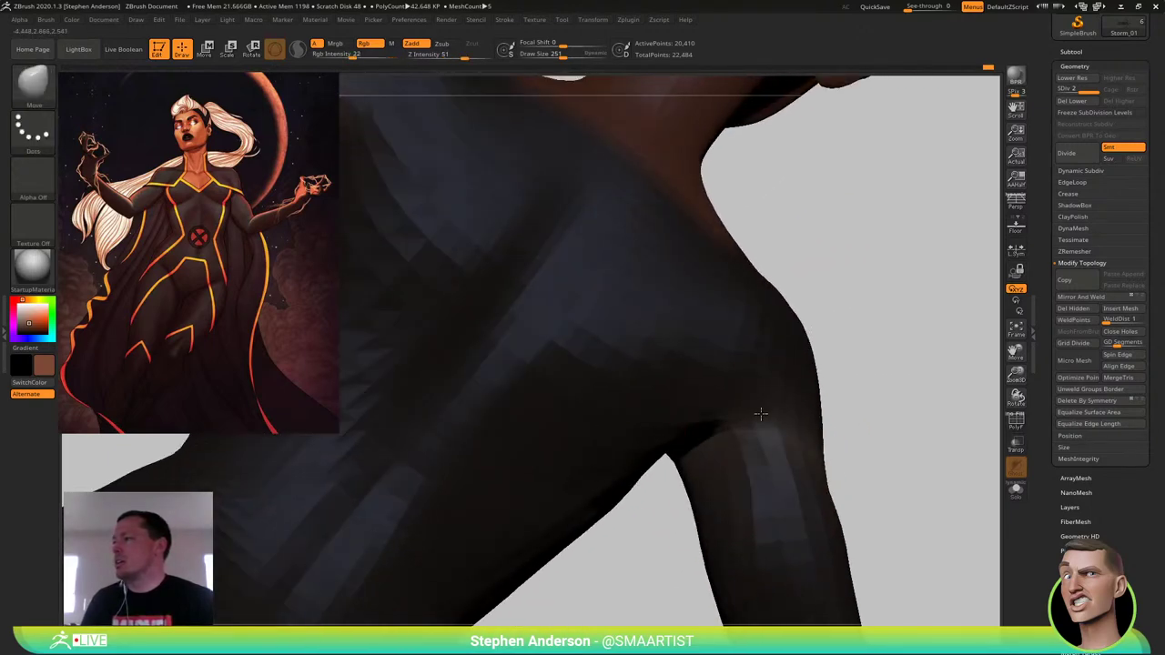
Show the polyframe, clear the old mask, and mask only the upper-arm polygroups using Transpose masking and an inverted mask
key("shift+f")
left_click_drag(875, 351, 849, 428, "ctrl")
key("w")
left_click(726, 371, "ctrl")
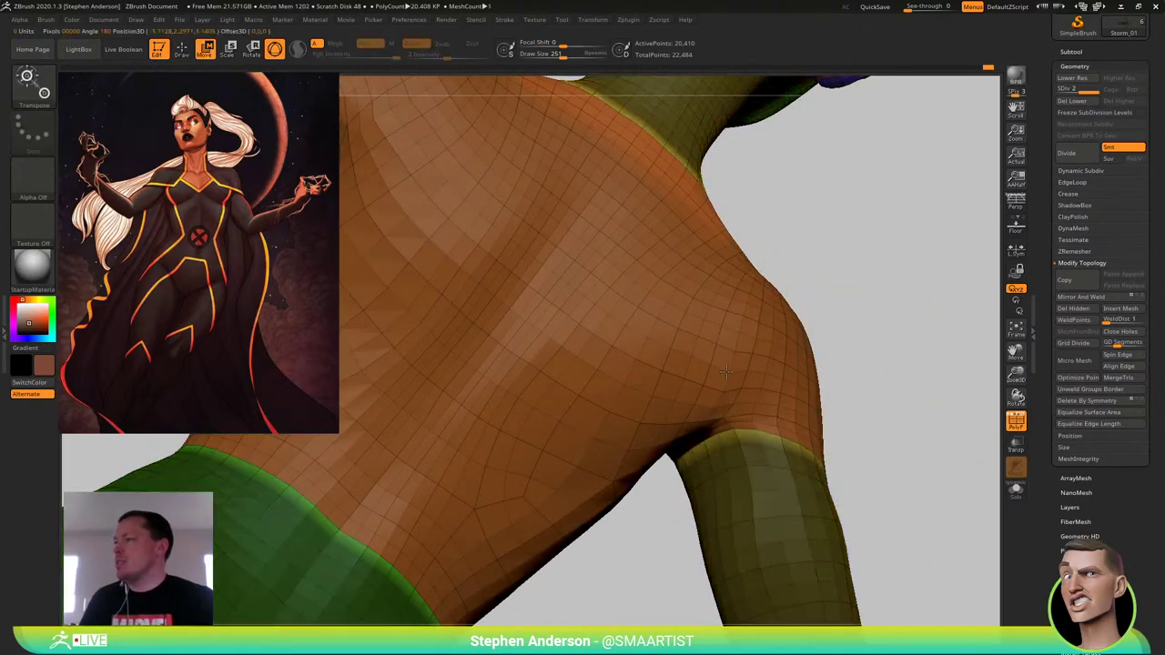
left_click_drag(886, 403, 867, 447, "ctrl")
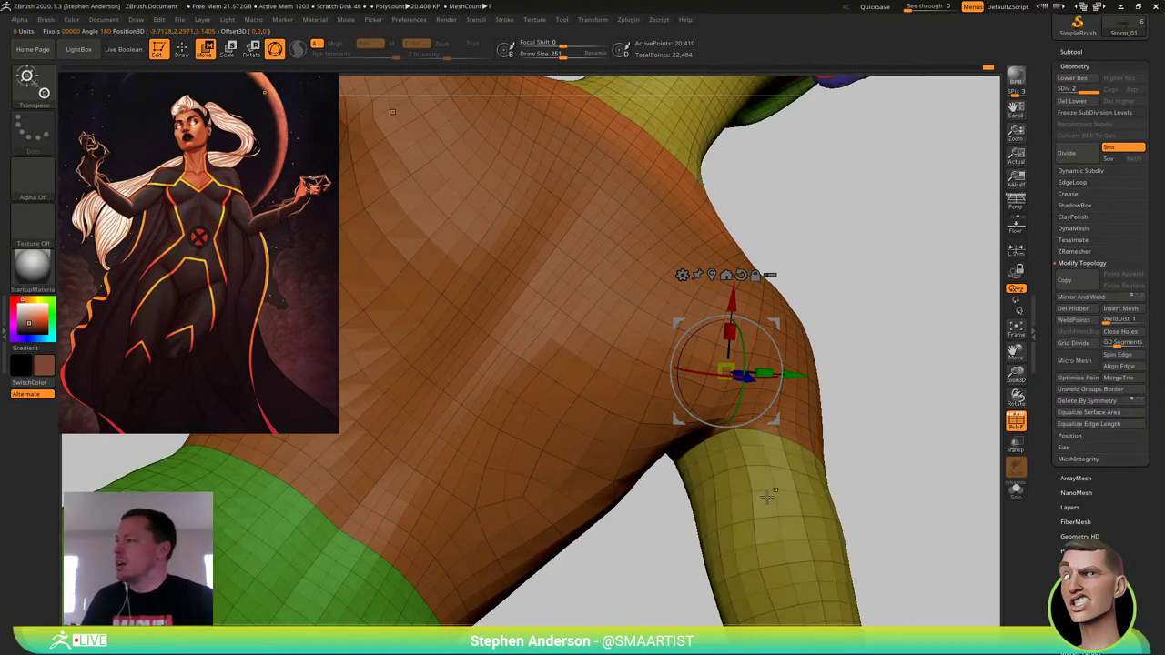
left_click(767, 496, "ctrl")
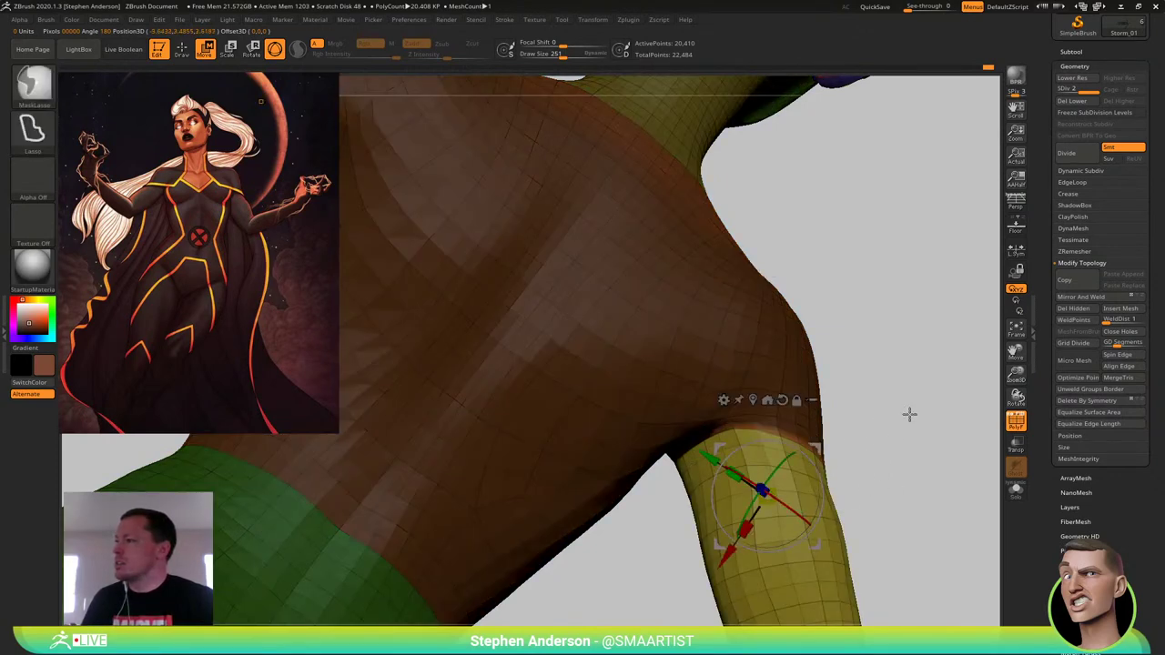
left_click(900, 341, "ctrl")
key("q")
right_click_drag(738, 390, 770, 424)
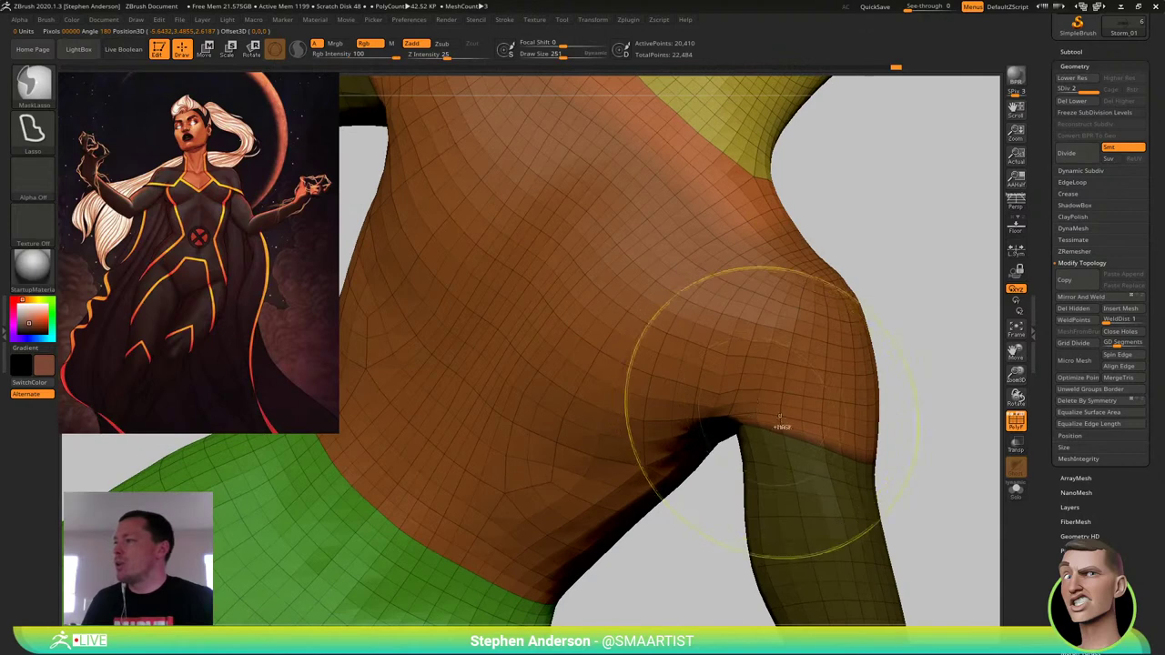
Toggle the mask so only the upper arms stay masked, and smooth the back surface around the armpit
left_click(921, 392, "ctrl")
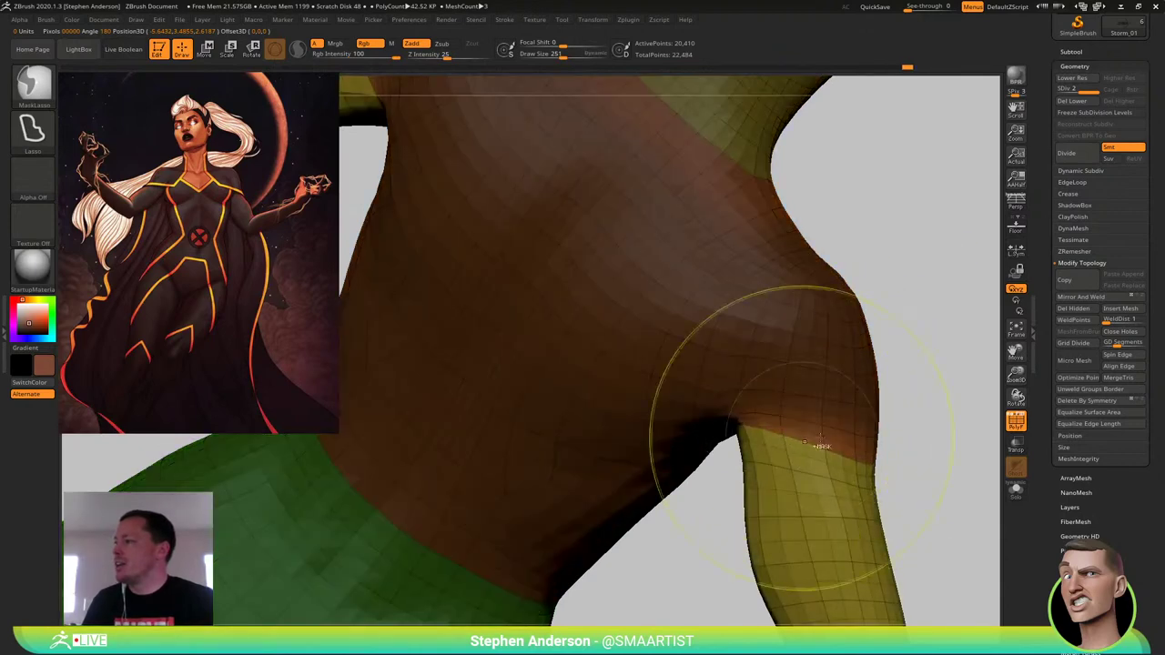
left_click(938, 388, "ctrl")
mouse_move(752, 389)
right_mouse_down("ctrl")
mouse_move(750, 366)
mouse_move(763, 405)
right_mouse_up("ctrl")
key("s")
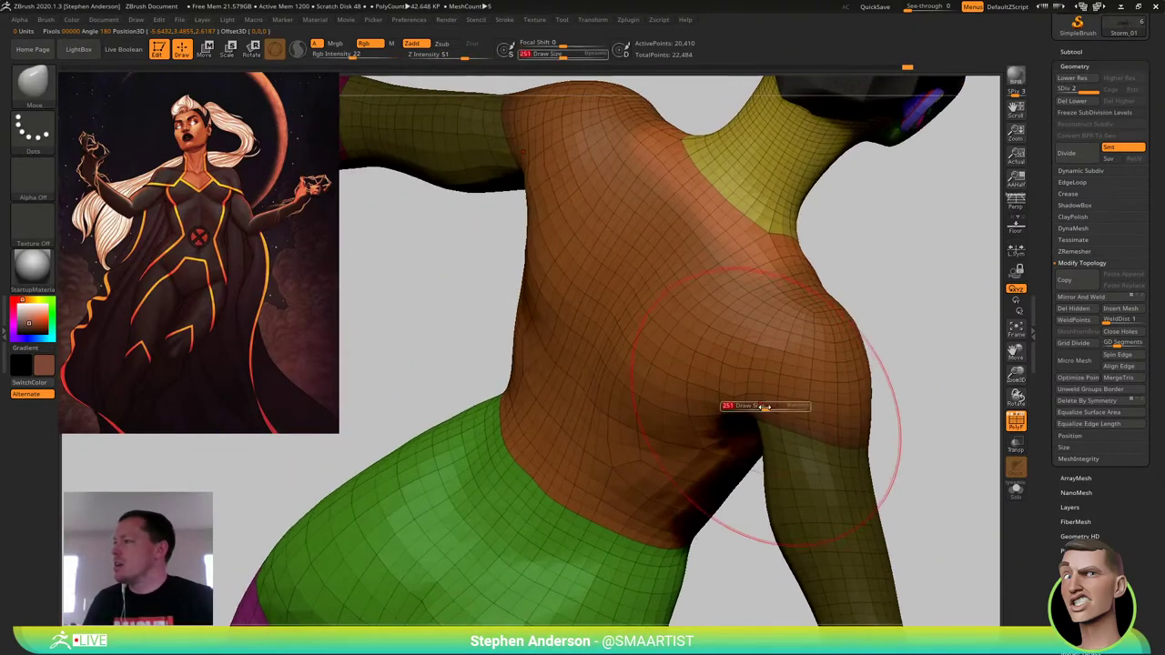
left_click_drag(763, 406, 773, 418)
key("s")
key("shift")
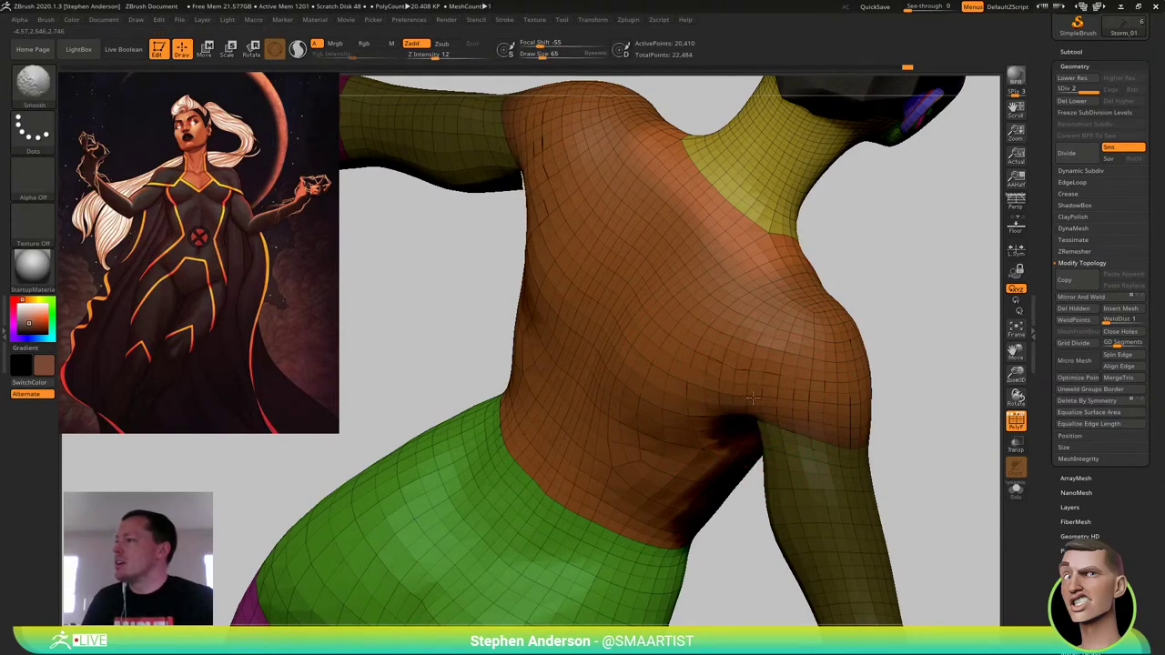
Shape the back of the shoulder above the armpit around the masked arm with the Move brush at draw size 135
right_click_drag(753, 397, 775, 415)
key("s")
left_click_drag(757, 415, 786, 399)
right_click_drag(786, 399, 726, 413)
key("s")
left_click_drag(789, 404, 778, 403)
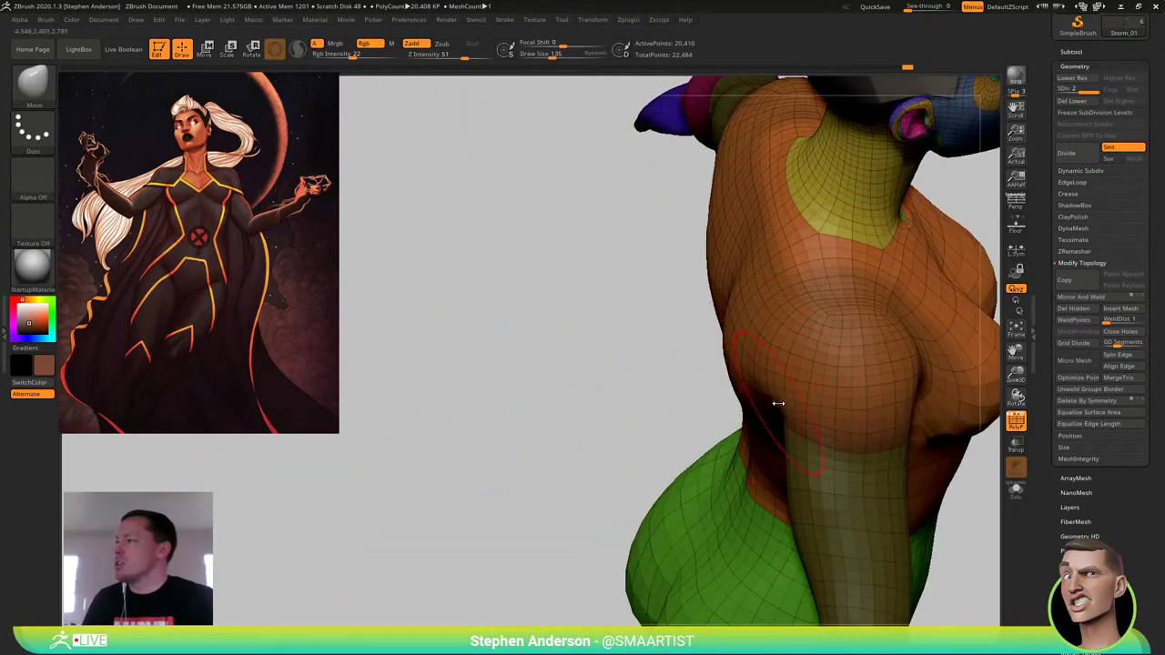
Clear the upper-arm mask and hide the polyframe
right_click_drag(771, 406, 666, 388)
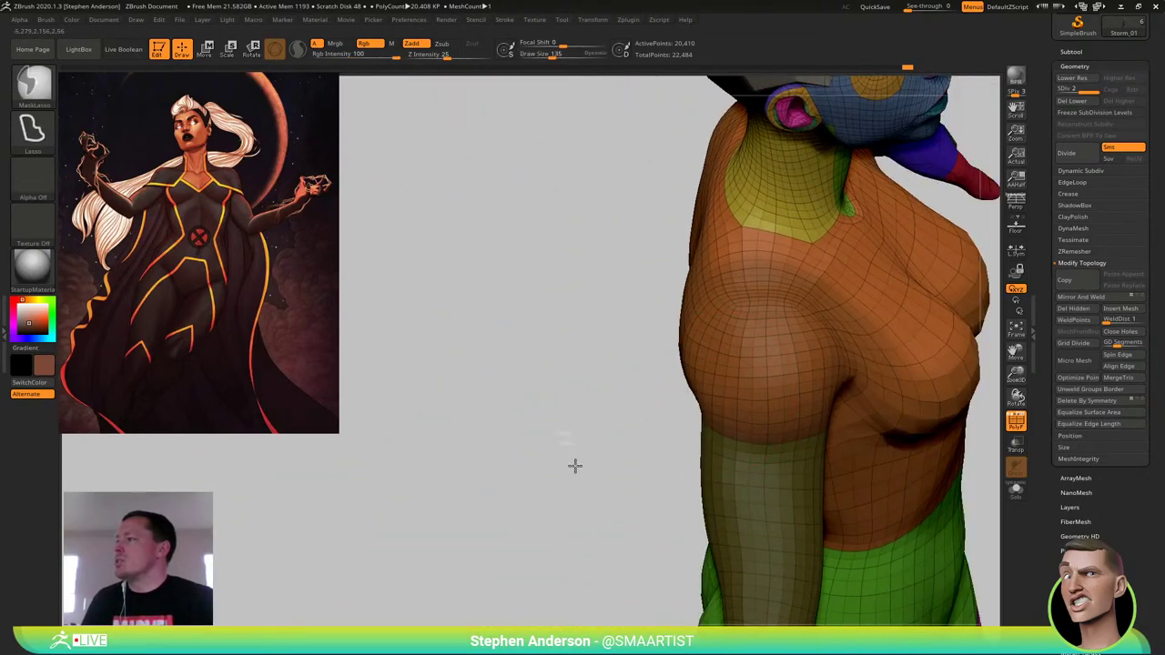
mouse_move(574, 465)
right_mouse_down("ctrl")
mouse_move(700, 432)
mouse_move(712, 409)
mouse_move(783, 429)
mouse_move(749, 427)
mouse_move(762, 427)
right_mouse_up("ctrl")
key("shift+f")
right_click_drag(762, 428, 716, 458, "ctrl")
Refine the arm's silhouette from behind with the Move brush, raising the draw size from 81 to 146
key("s")
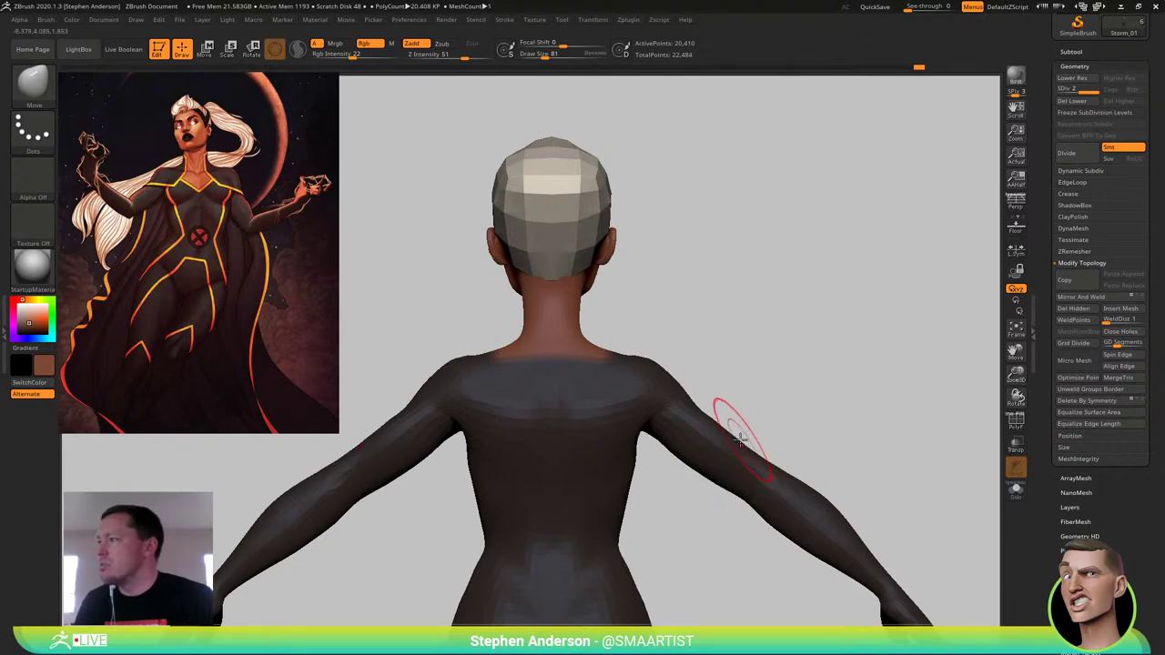
mouse_move(740, 439)
right_mouse_down()
mouse_move(679, 447)
mouse_move(747, 463)
mouse_move(732, 467)
mouse_move(699, 418)
mouse_move(761, 468)
mouse_move(760, 455)
right_mouse_up()
key("s")
left_click_drag(757, 413, 759, 419)
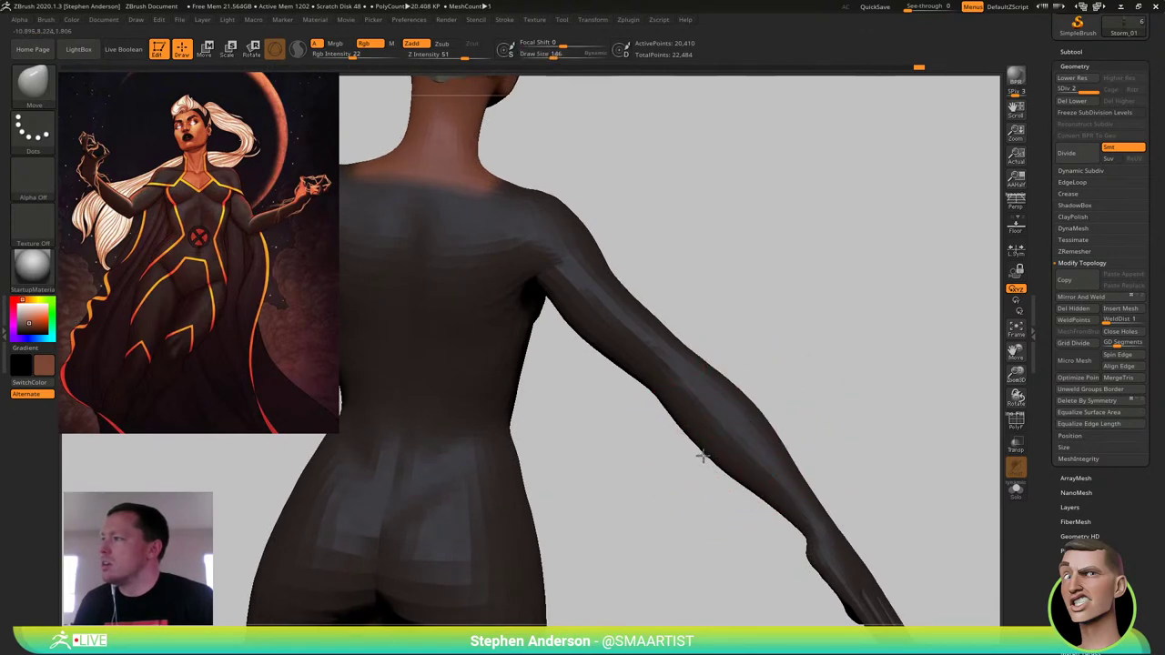
right_click_drag(711, 425, 689, 425)
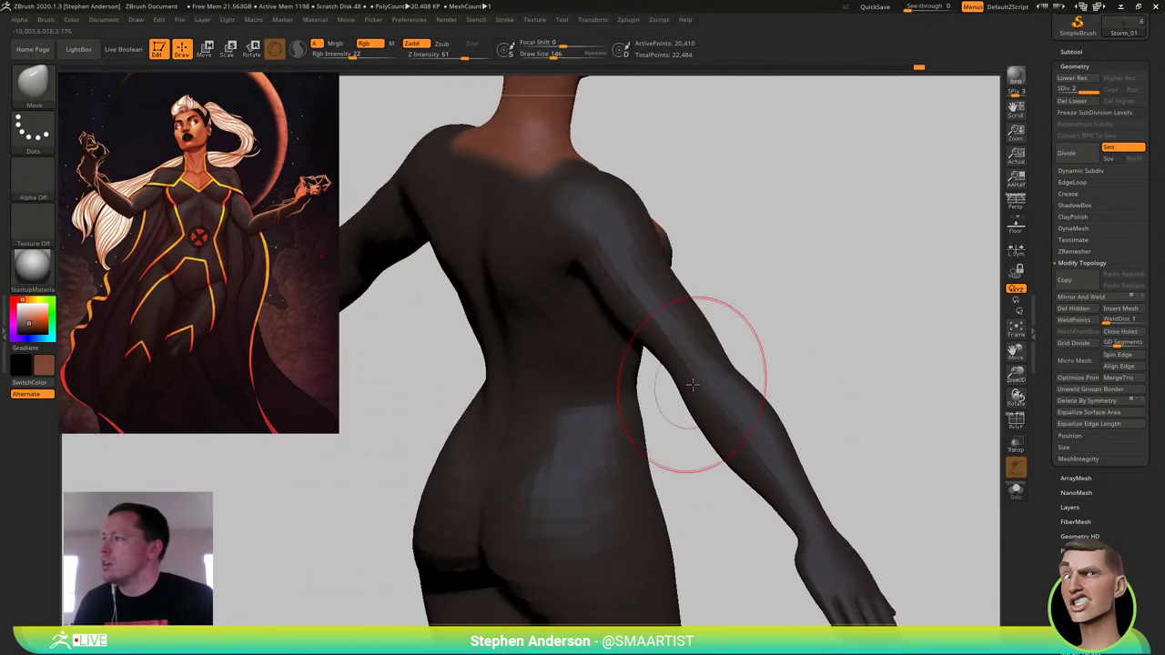
right_click_drag(692, 385, 738, 358)
Show the polyframe, drop to subdivision level 1, and shape the upper arm with the Move brush at draw sizes 62 and 90
key("shift+f")
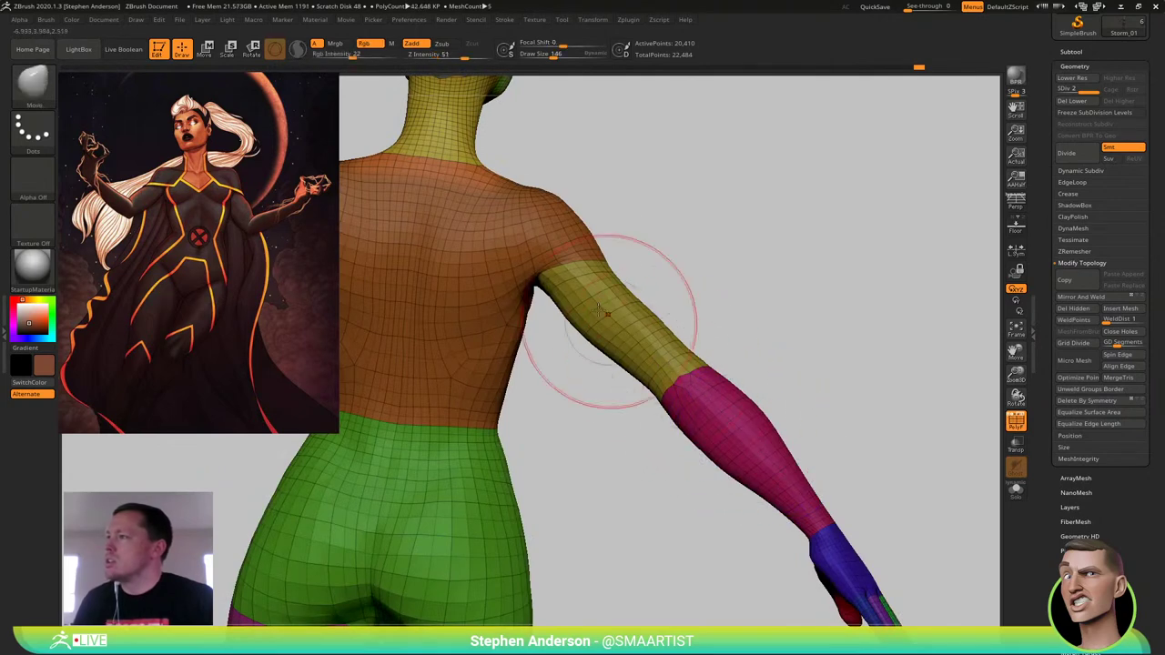
key("shift+d")
key("s")
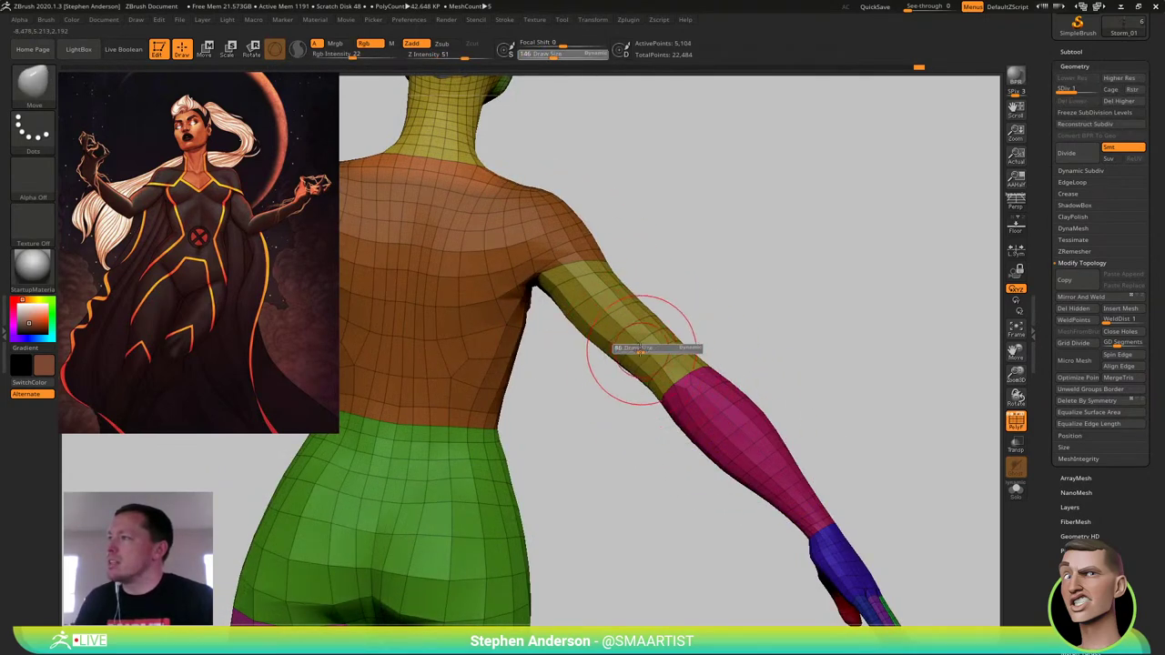
left_click_drag(639, 350, 637, 342)
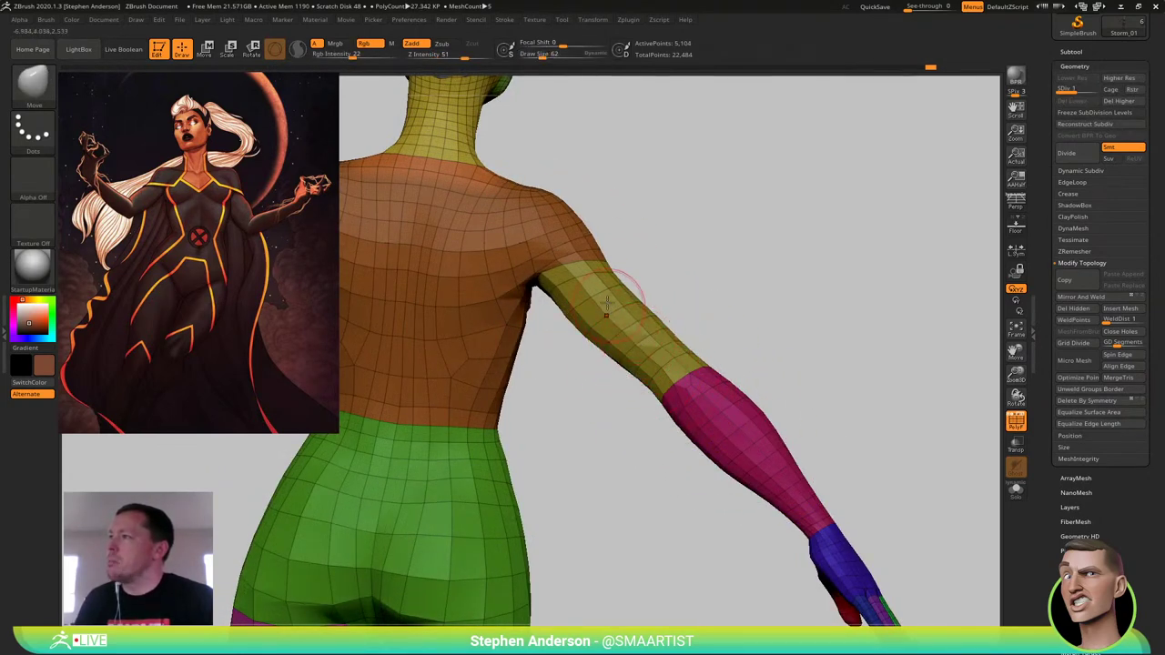
key("s")
left_click_drag(566, 264, 571, 264)
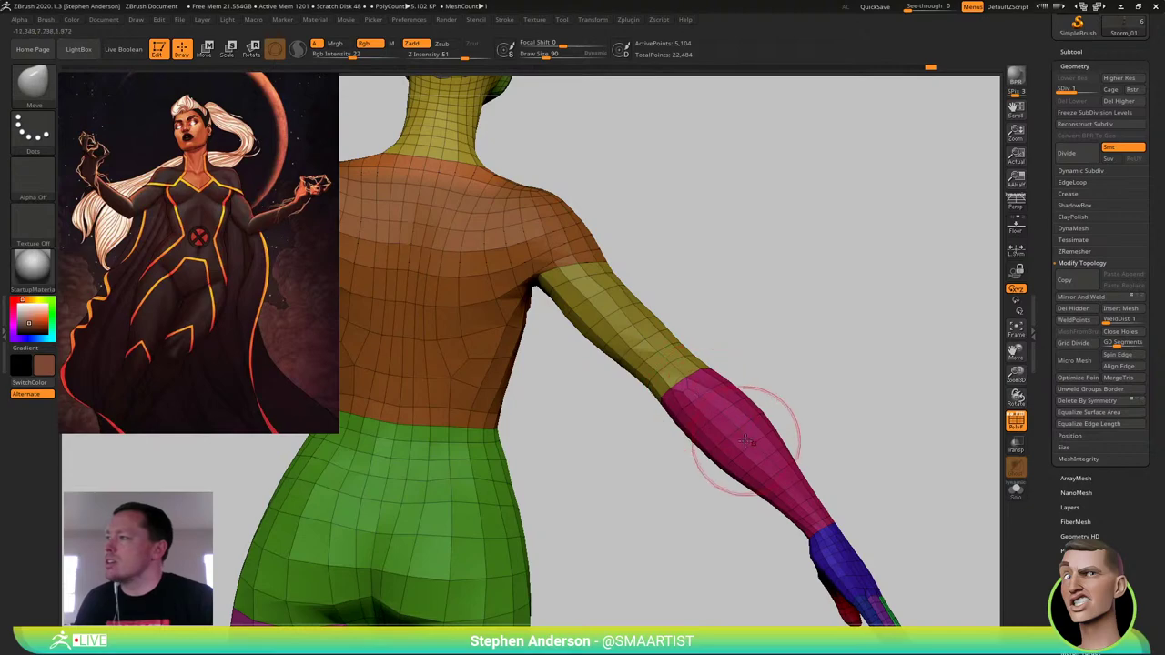
Reshape the forearm between elbow and wrist as seen from below, using the Move brush at draw size 151
mouse_move(746, 435)
right_mouse_down()
mouse_move(715, 425)
mouse_move(770, 380)
mouse_move(738, 395)
mouse_move(724, 344)
right_mouse_up()
key("s")
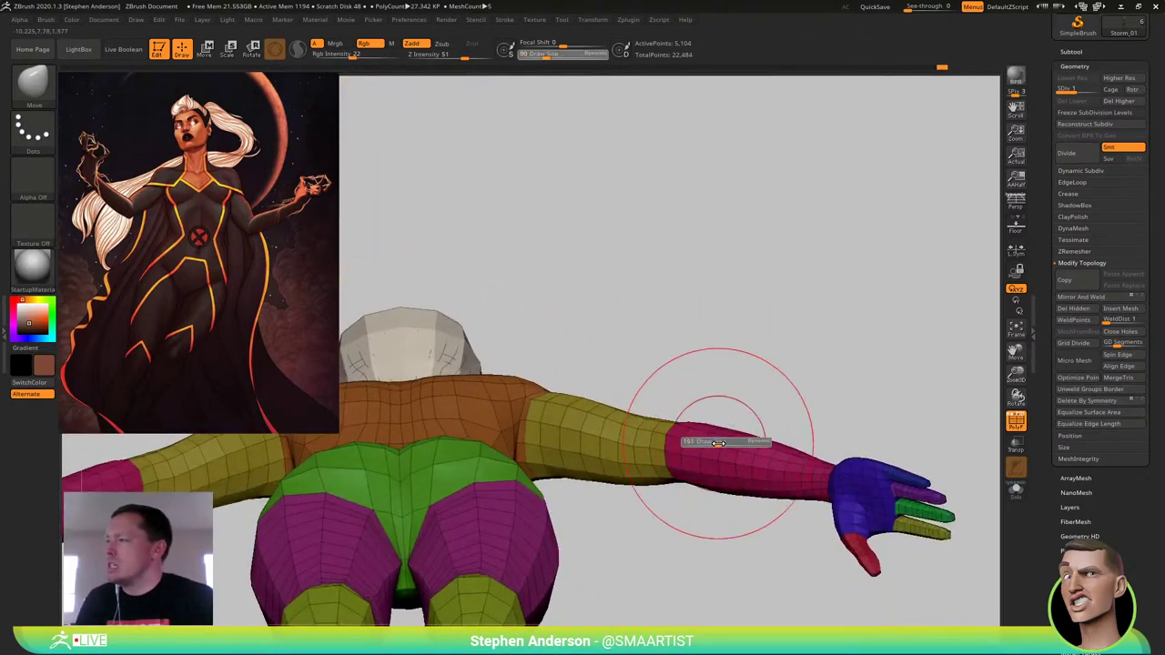
left_click_drag(719, 443, 719, 443)
right_click_drag(721, 443, 702, 407)
key("s")
left_click_drag(773, 465, 766, 465)
mouse_move(741, 505)
left_mouse_down()
mouse_move(772, 418)
mouse_move(745, 426)
mouse_move(745, 438)
left_mouse_up()
key("s")
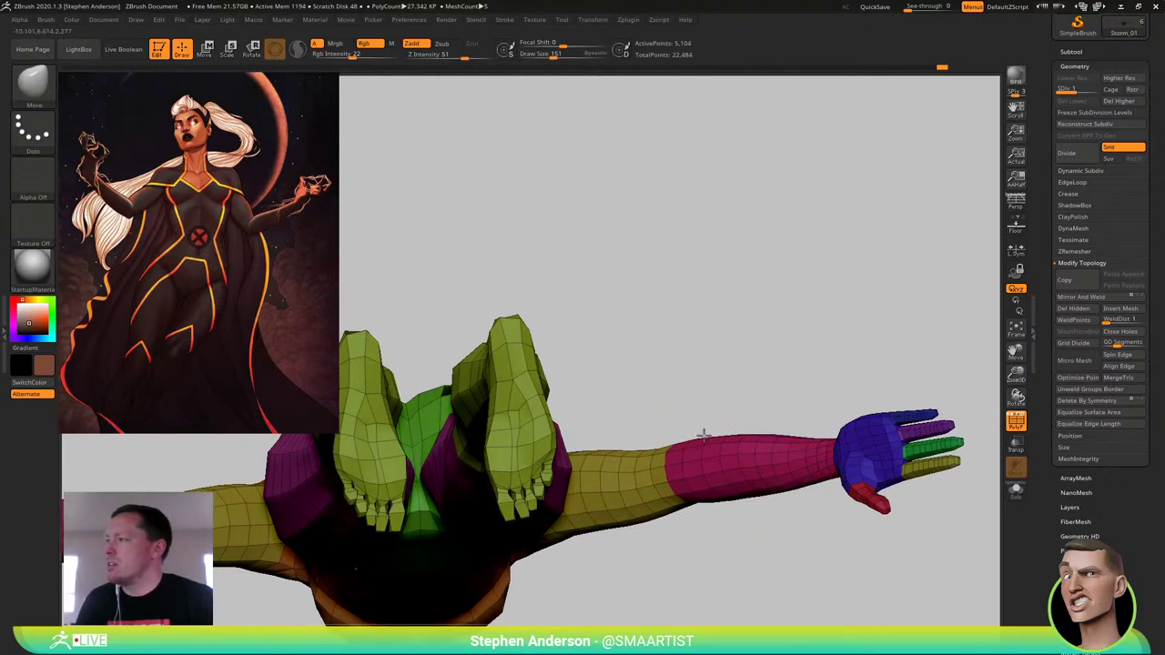
left_click_drag(791, 490, 786, 490)
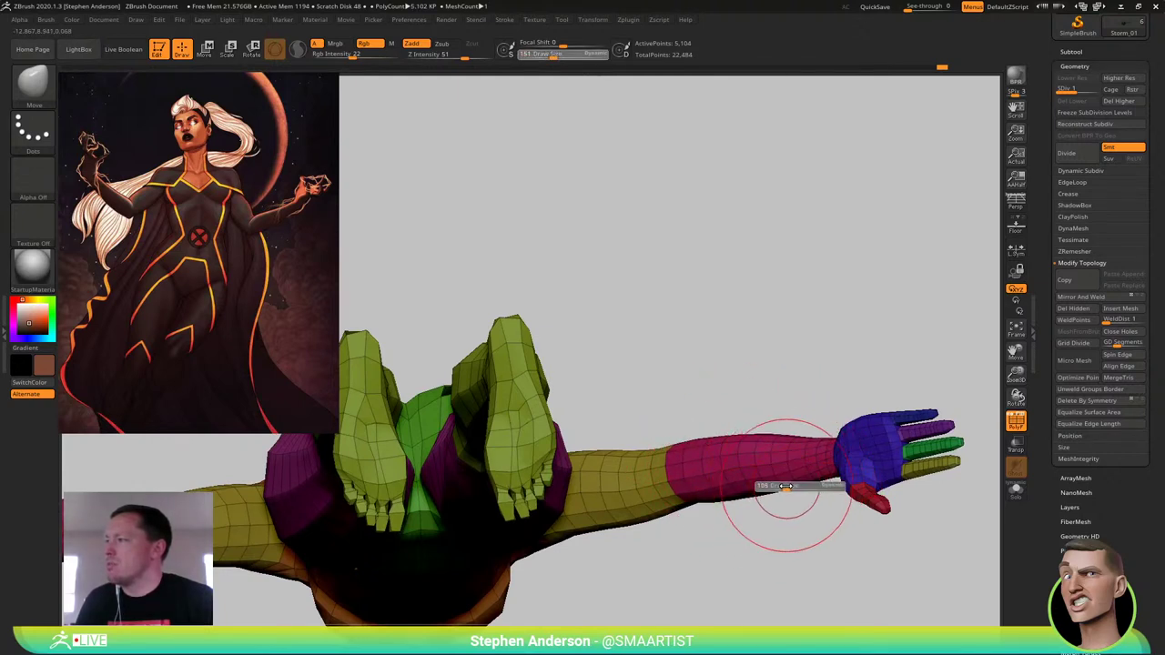
Shape the upper edge of the forearm near the elbow with the Move brush at draw size 86
right_click_drag(738, 467, 649, 443)
key("s")
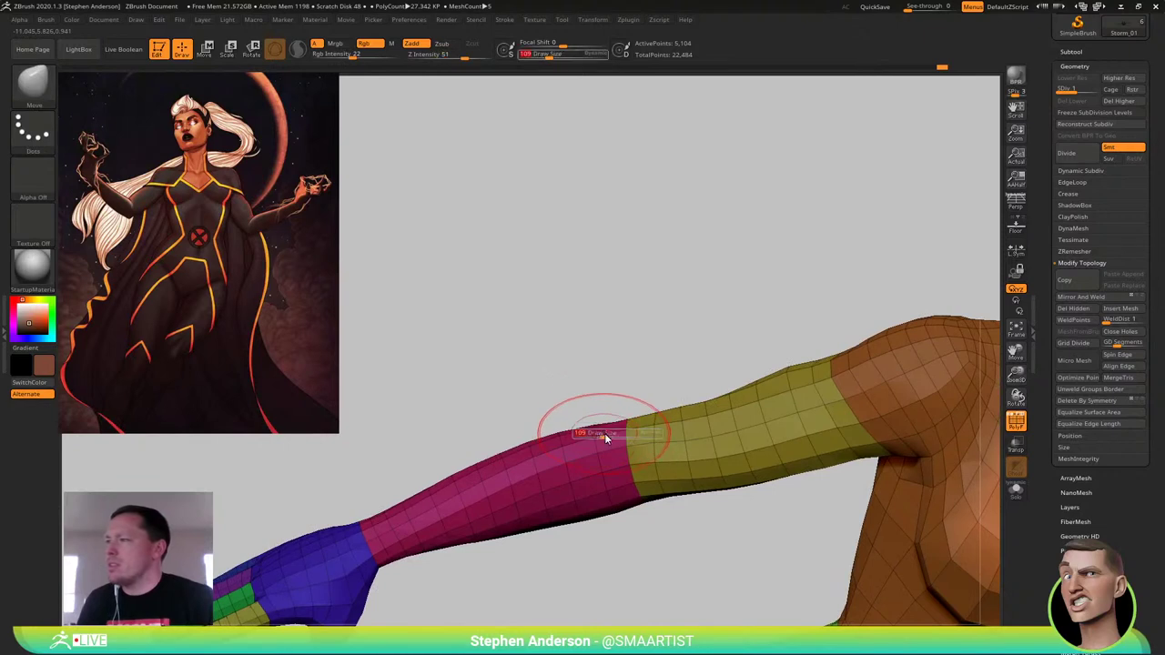
left_click_drag(604, 437, 599, 438)
mouse_move(596, 442)
right_mouse_down()
mouse_move(631, 446)
mouse_move(616, 443)
right_mouse_up()
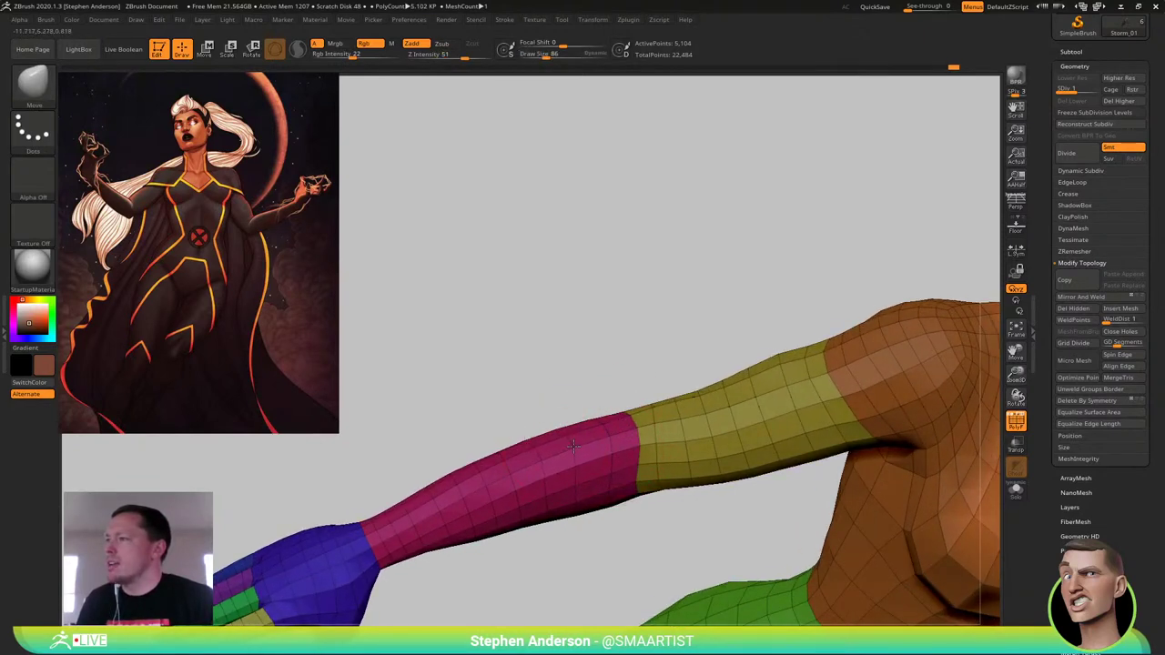
Refine the elbow where the upper-arm and forearm polygroups meet, using the Move brush at draw size 51
right_click_drag(611, 449, 658, 408)
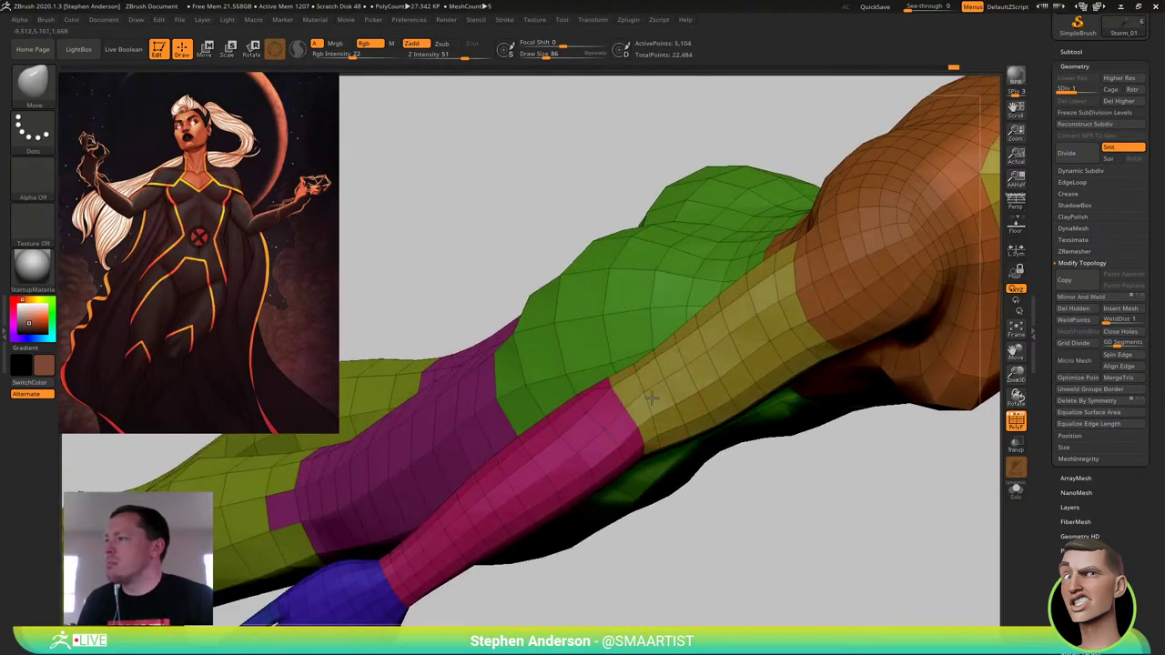
key("s")
left_click_drag(650, 401, 642, 402)
right_click_drag(648, 398, 631, 423)
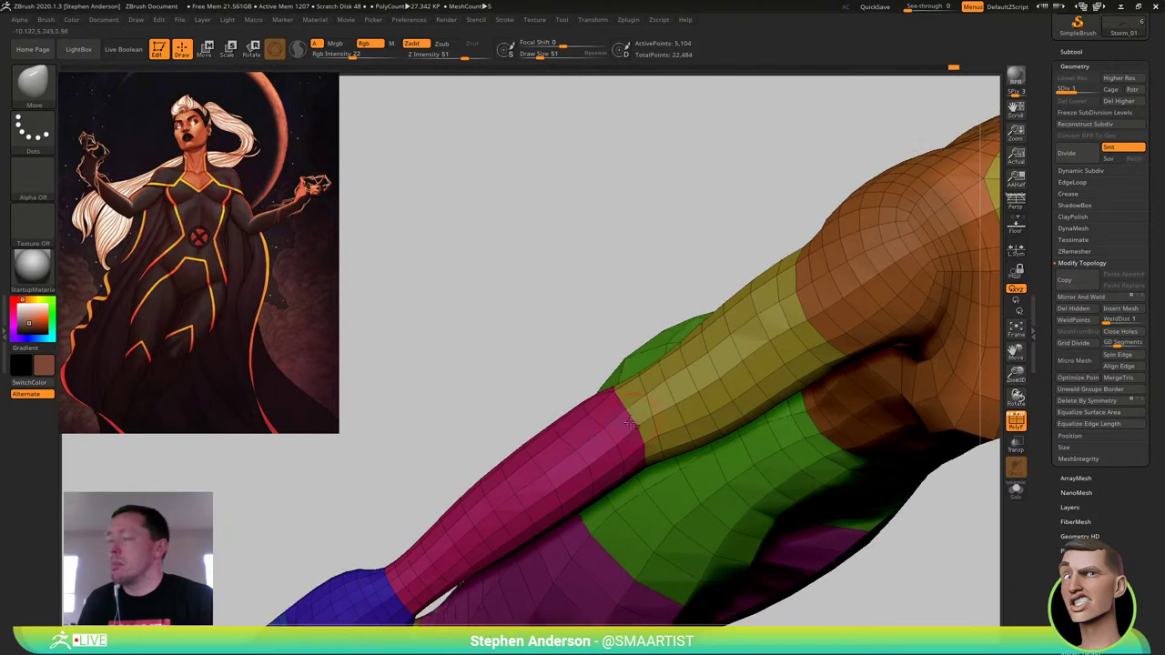